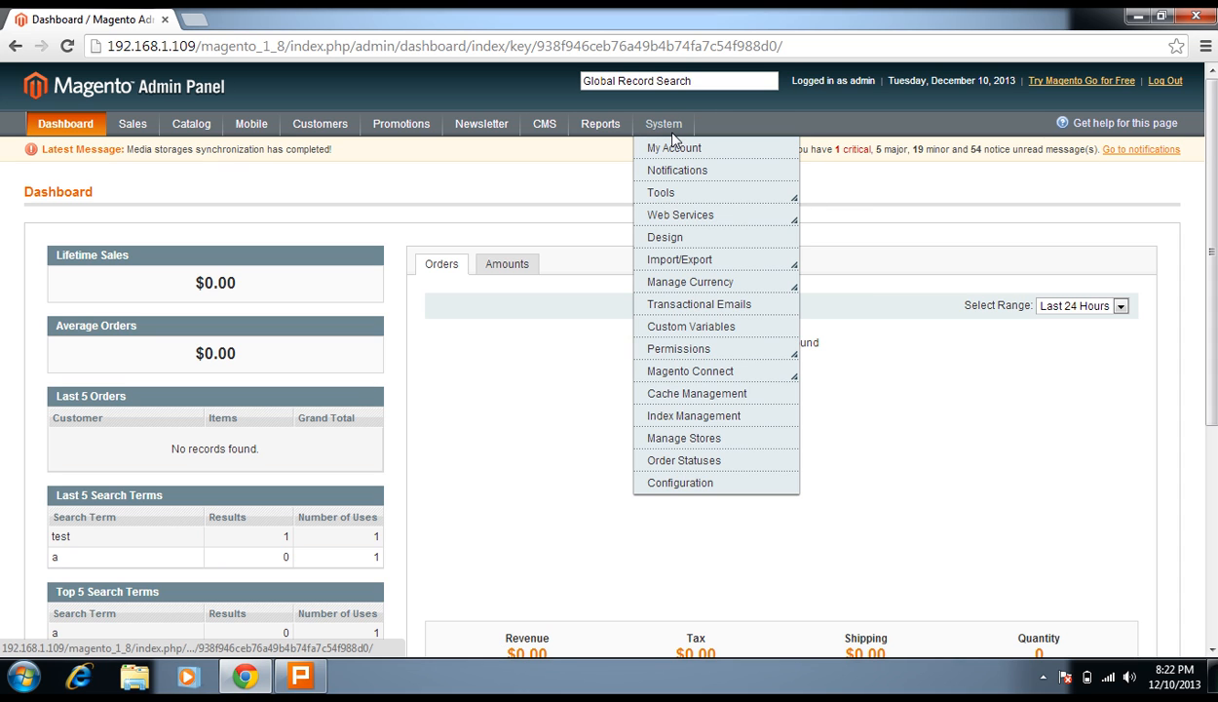
Step: Open the system Configuration page and look over its list of sections from General to Advanced
click(665, 485)
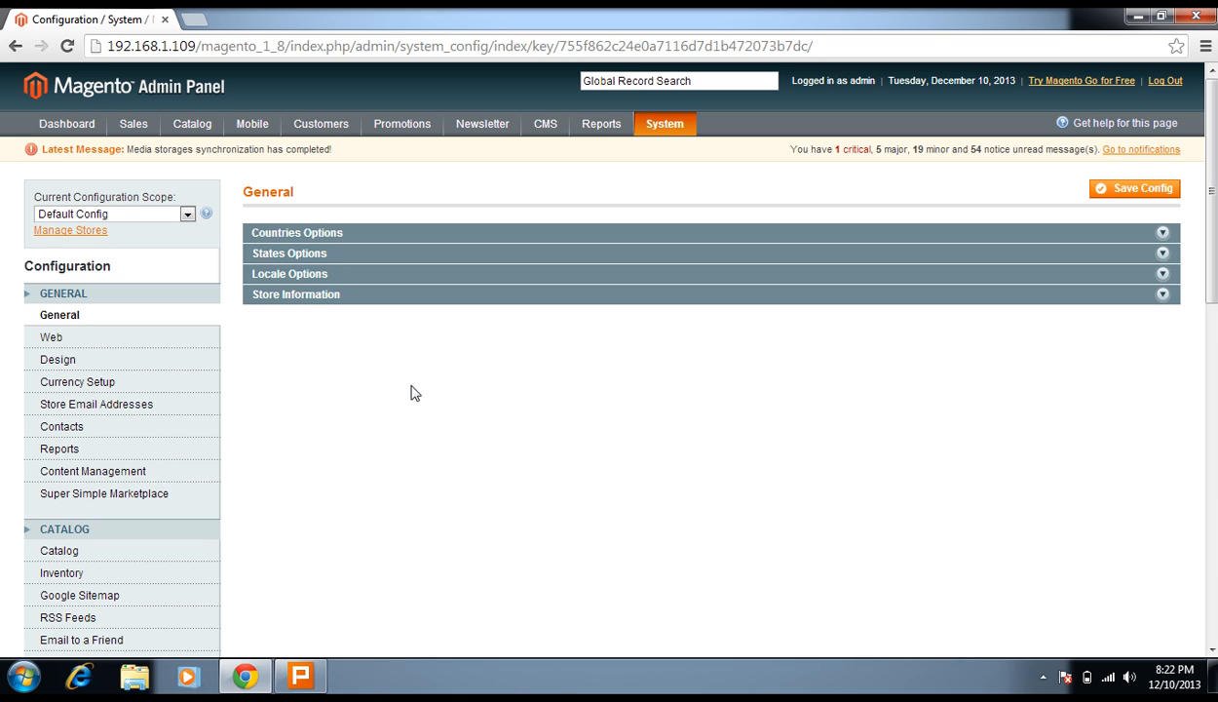
scroll(410, 393, down, 2)
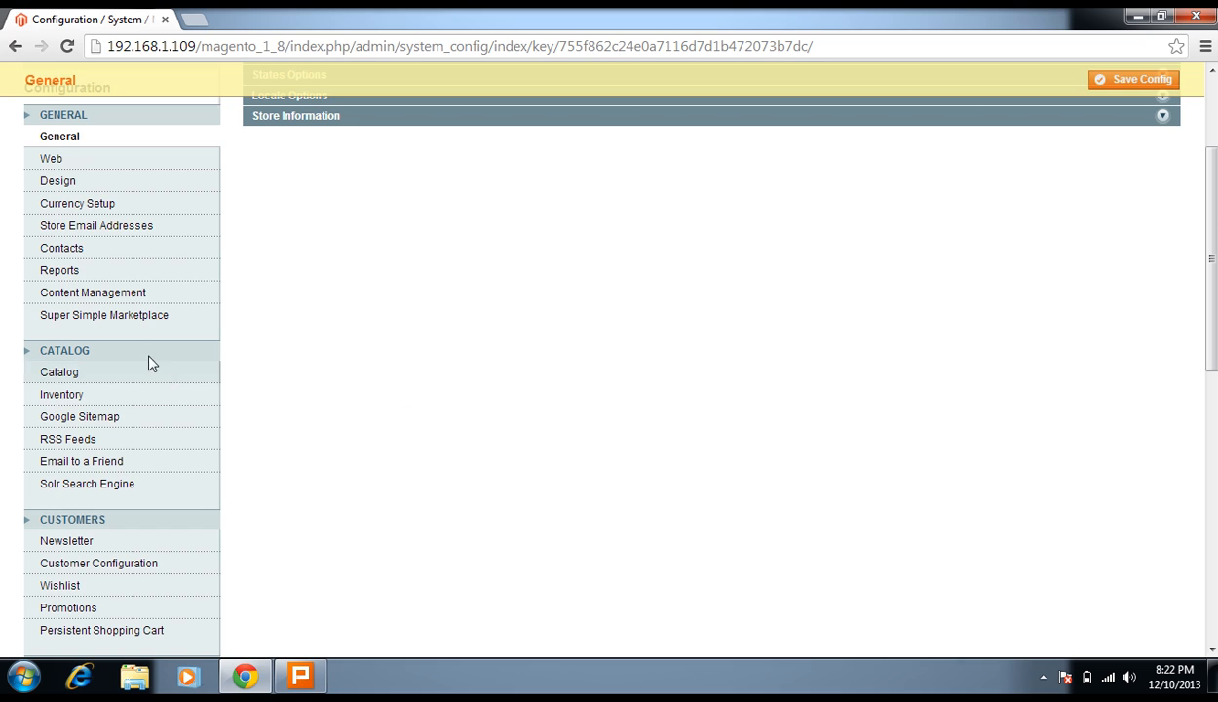
scroll(127, 492, down, 5)
scroll(127, 487, down, 2)
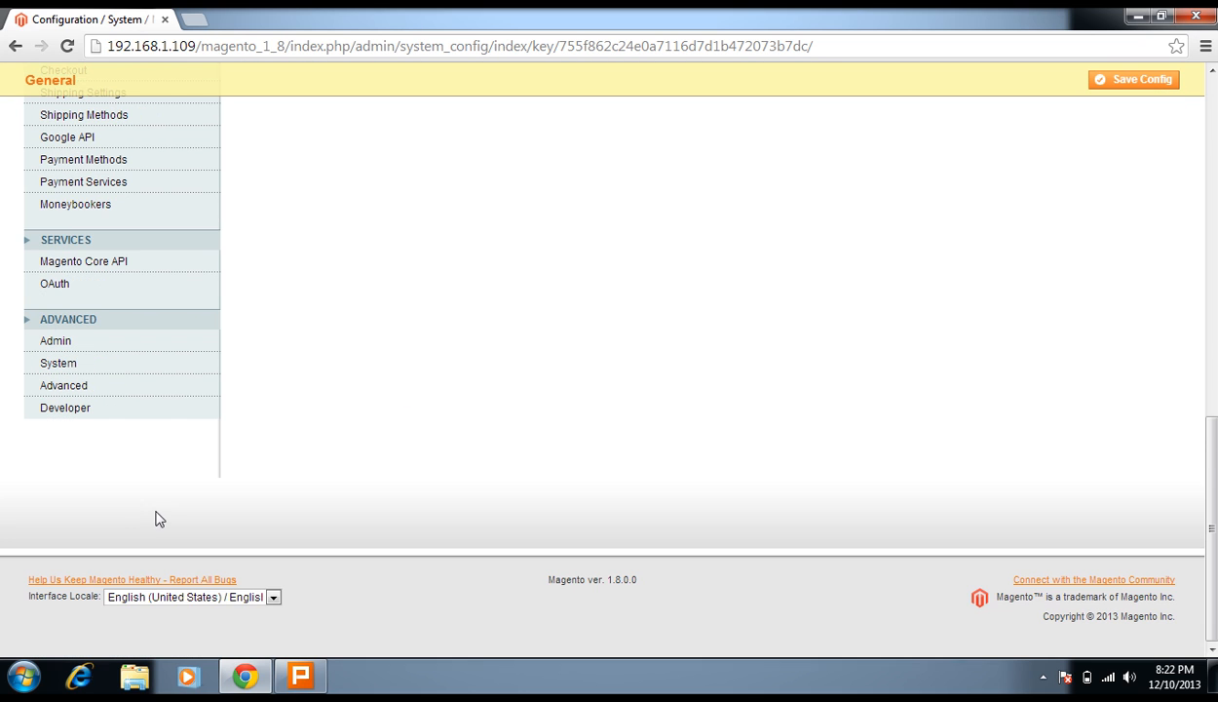
scroll(97, 428, up, 4)
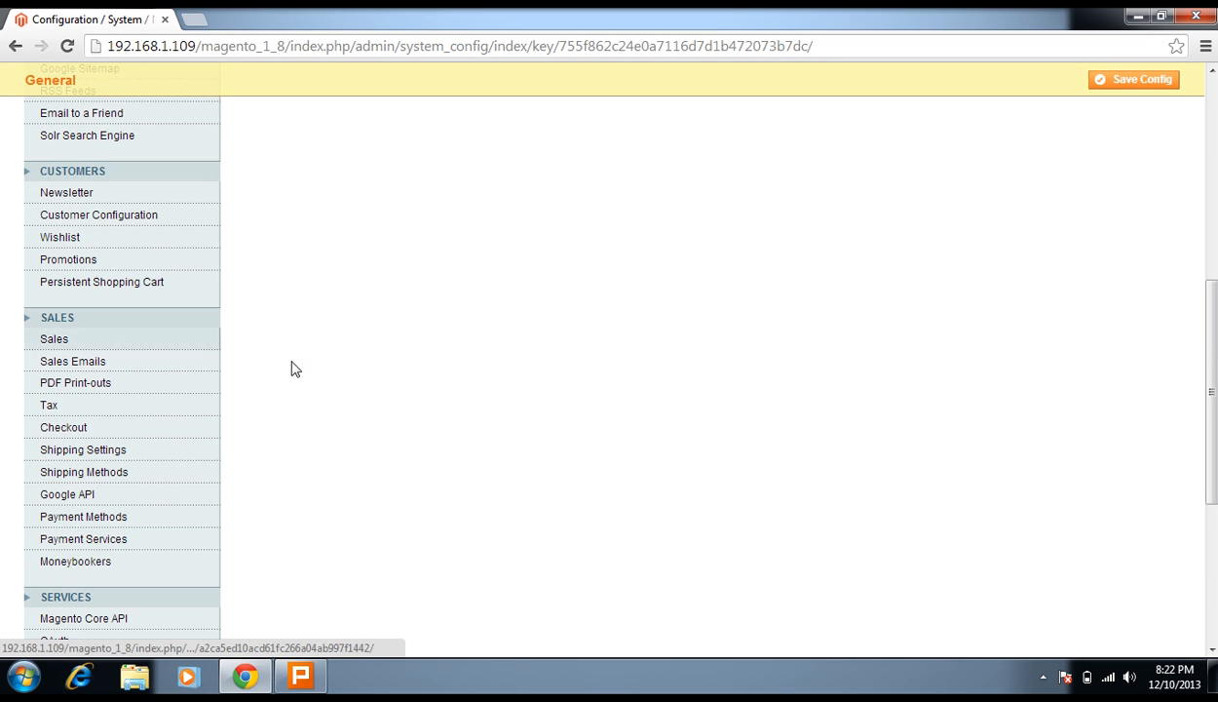
scroll(289, 380, up, 6)
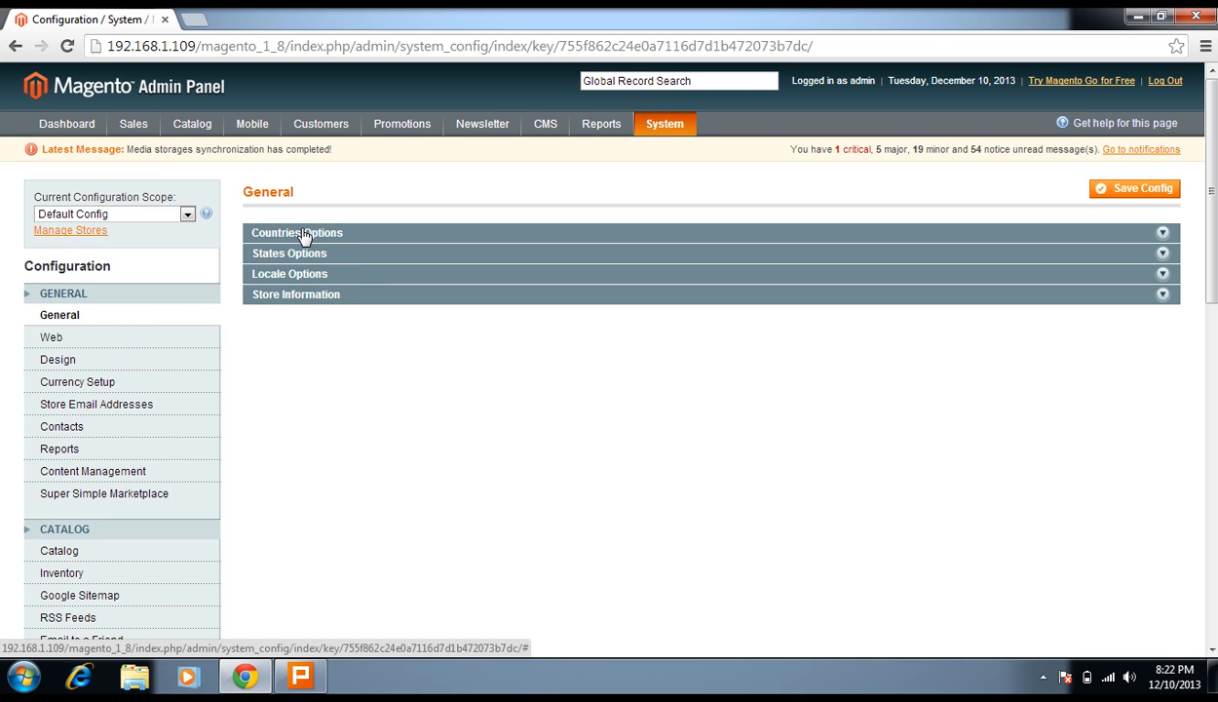
Step: Open the General configuration section, expand Countries Options and review its country fields
click(65, 319)
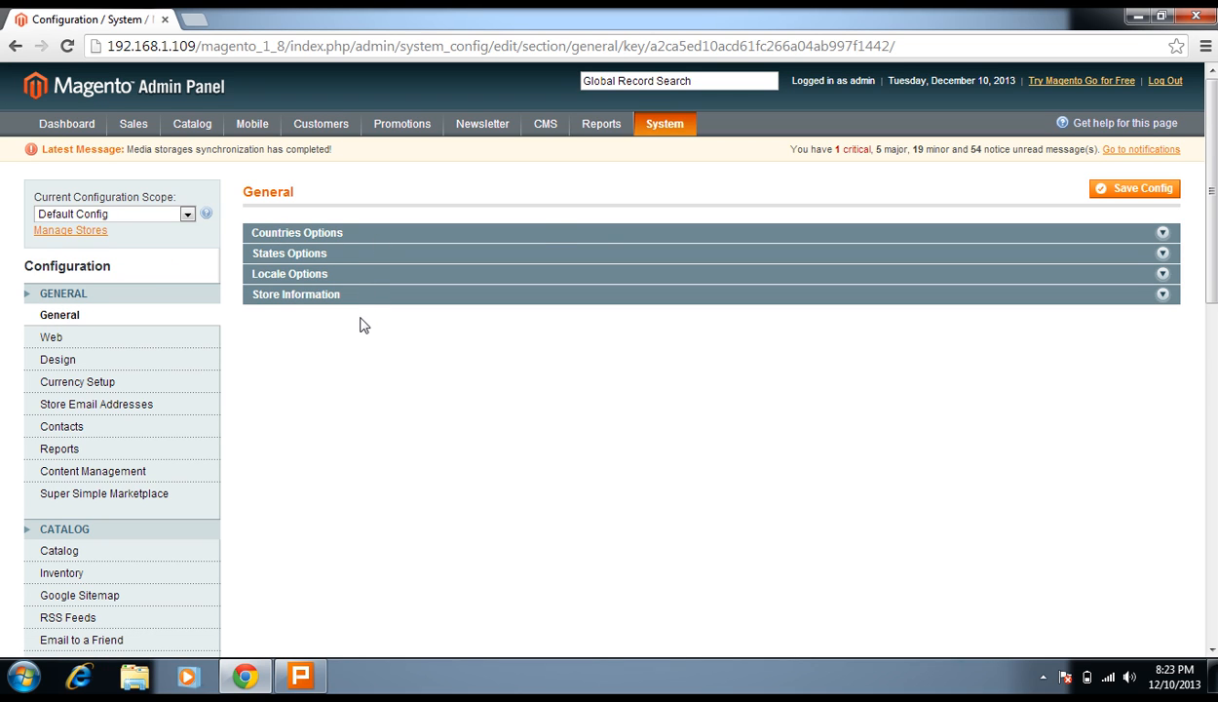
click(380, 234)
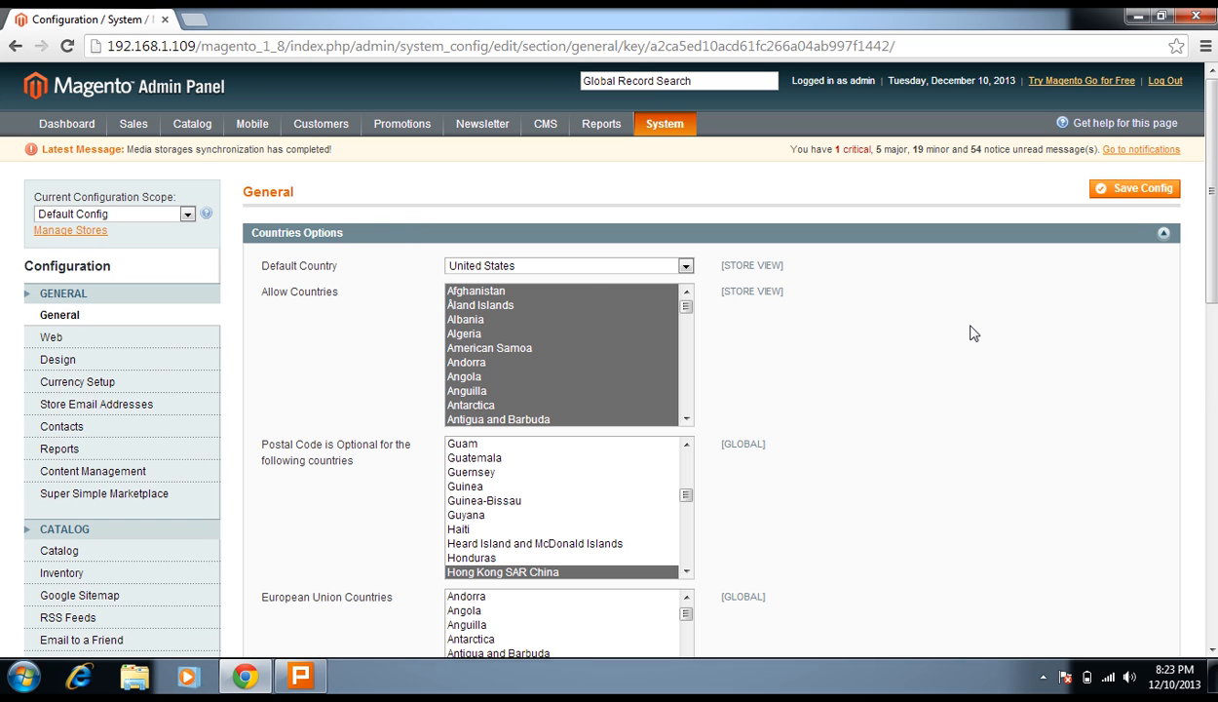
scroll(972, 333, down, 2)
scroll(971, 334, up, 2)
scroll(780, 368, down, 4)
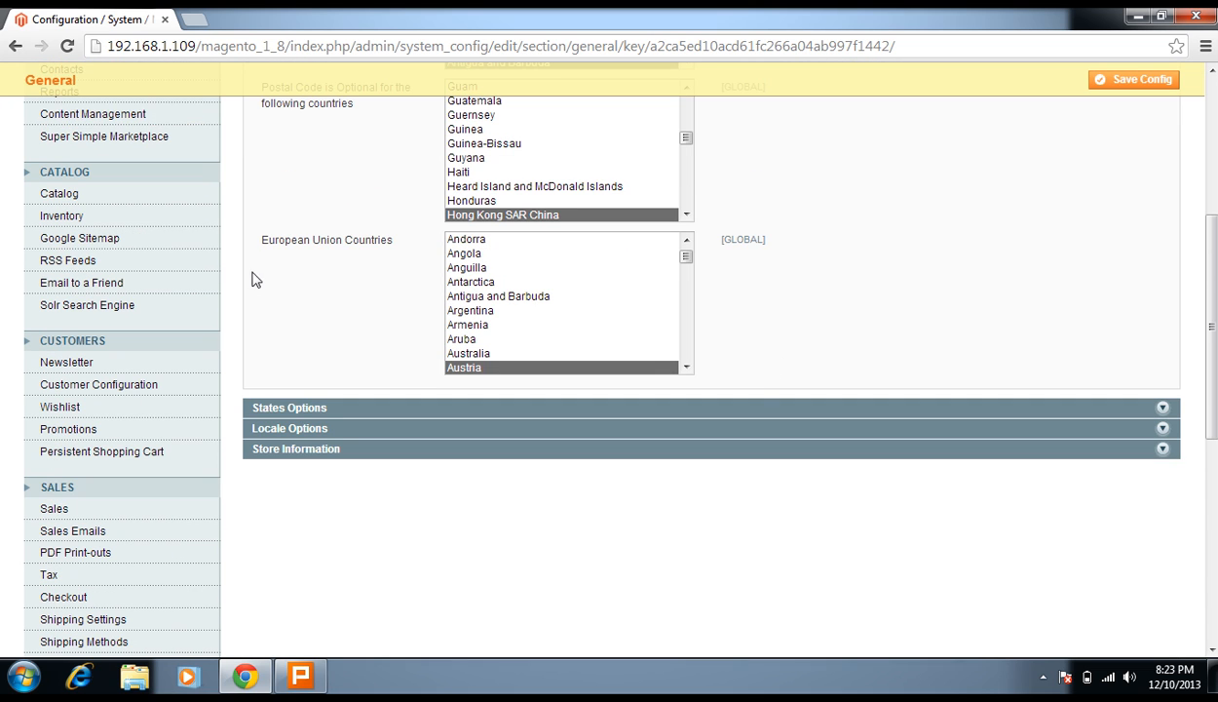
scroll(907, 295, up, 4)
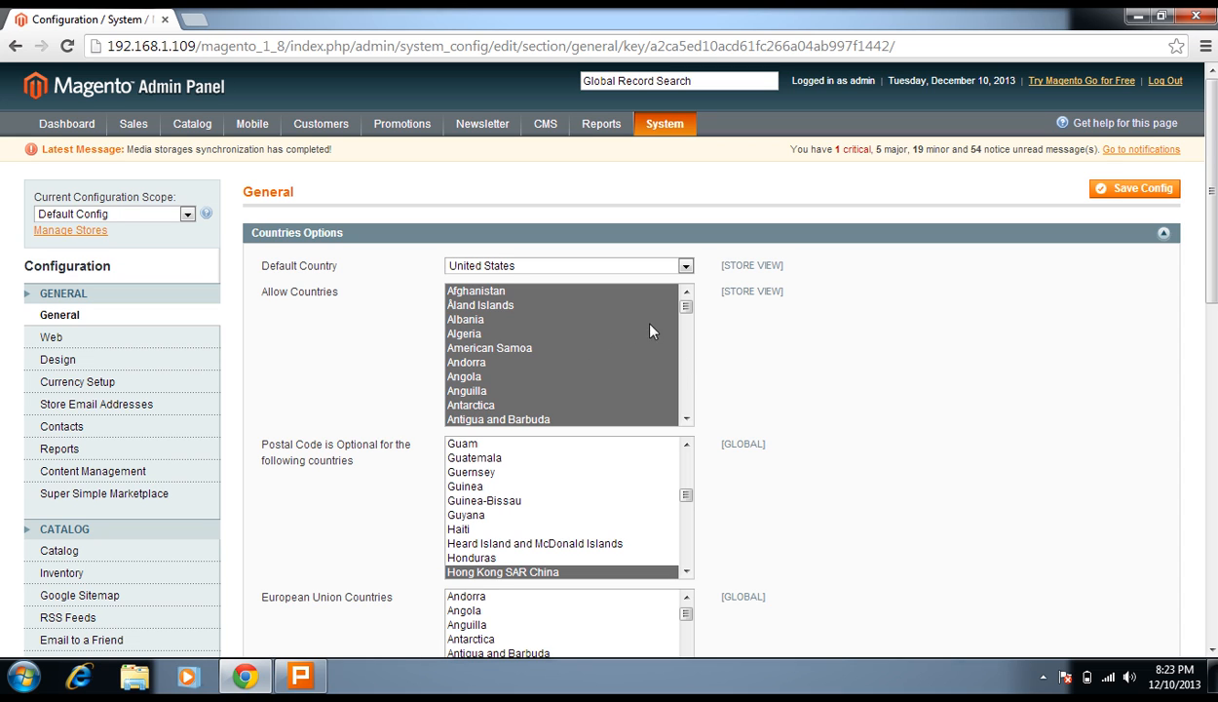
Step: Look through the Allow Countries list and restrict its selection to India only
drag(686, 306, 686, 387)
drag(334, 292, 309, 292)
click(367, 288)
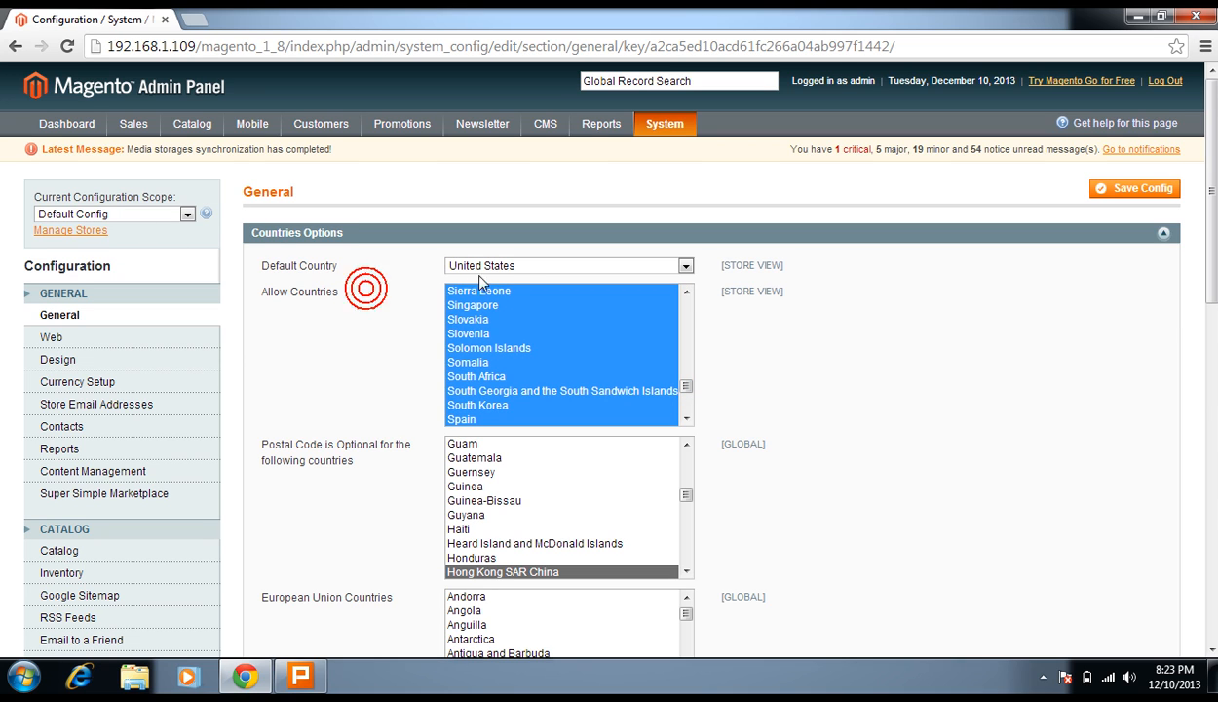
click(775, 293)
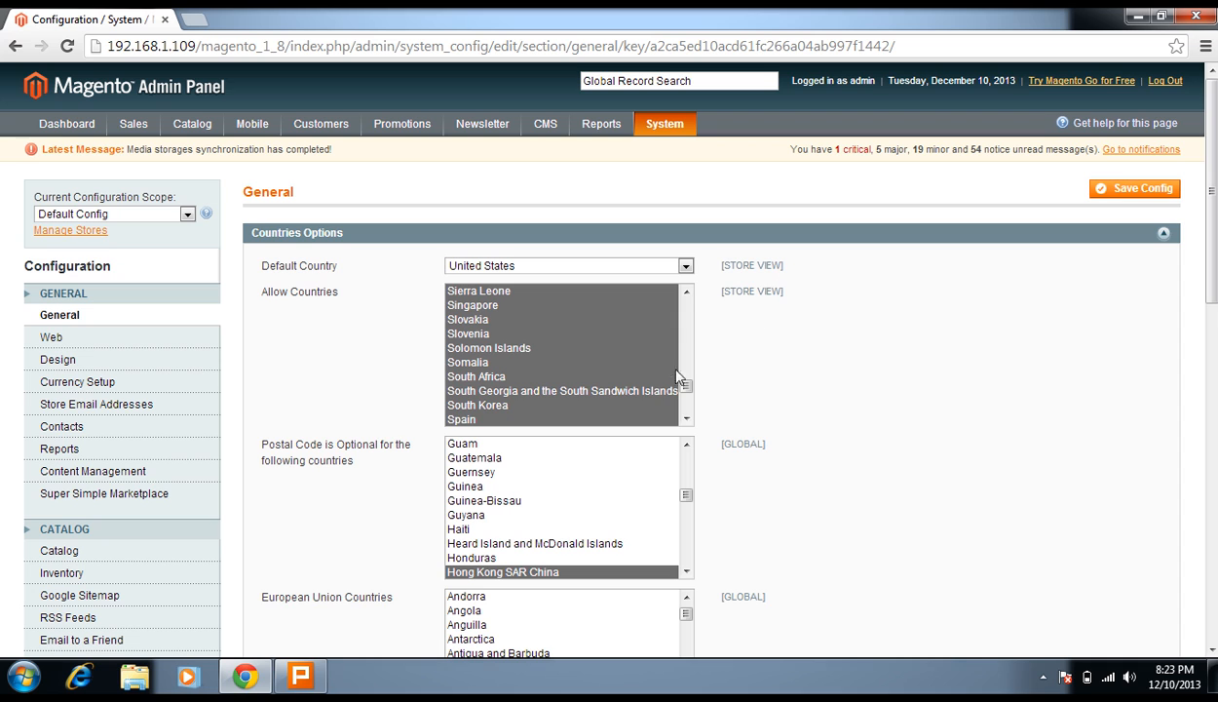
drag(688, 392, 687, 321)
click(507, 324)
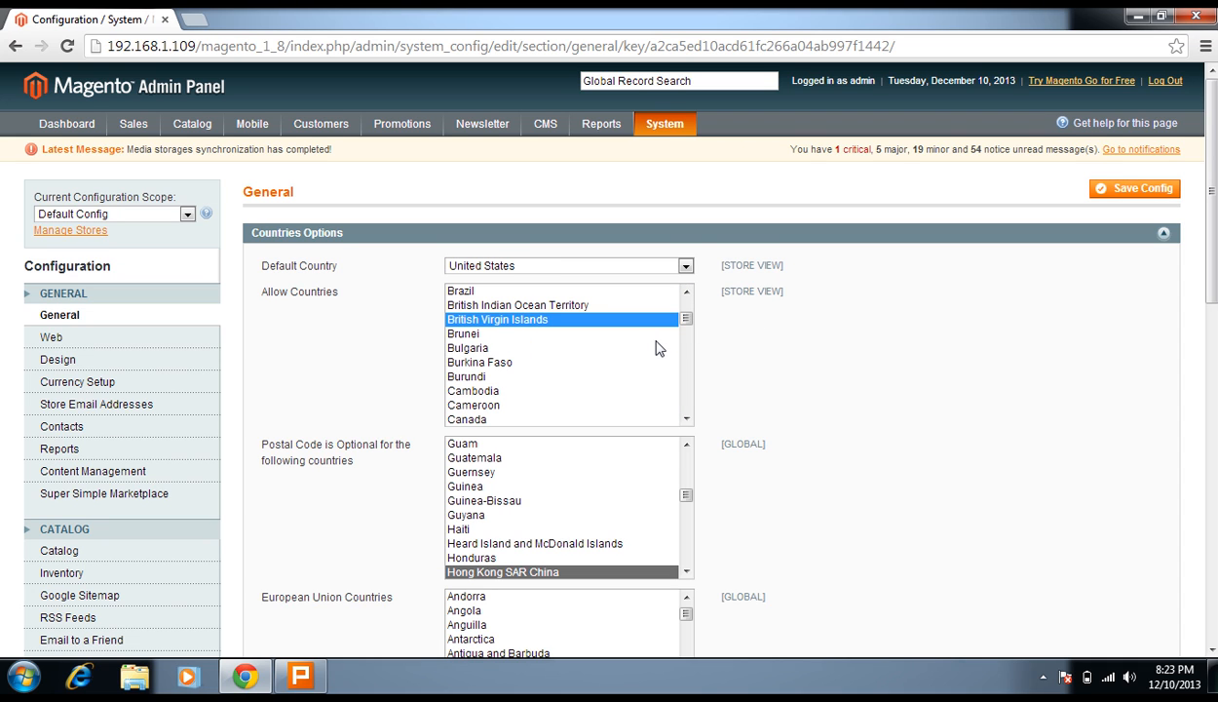
key(u)
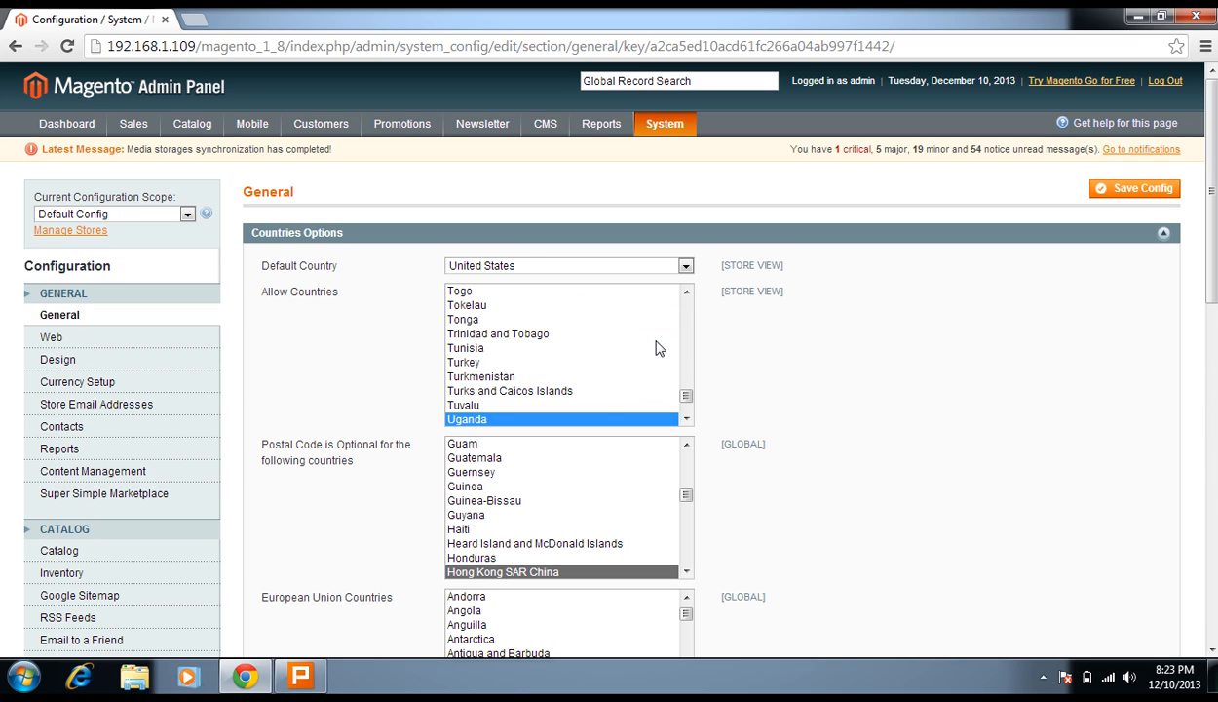
key(i)
key(n)
click(748, 305)
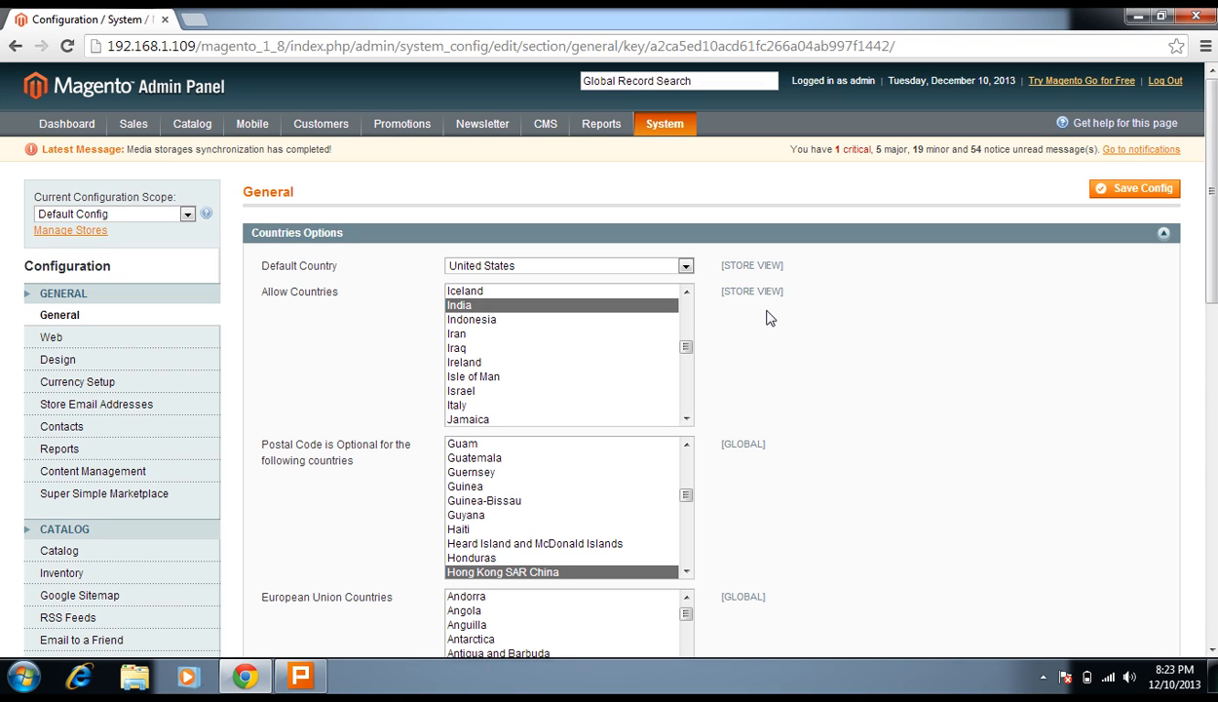
Step: Make India the only country for which the postal code is optional
scroll(775, 327, down, 1)
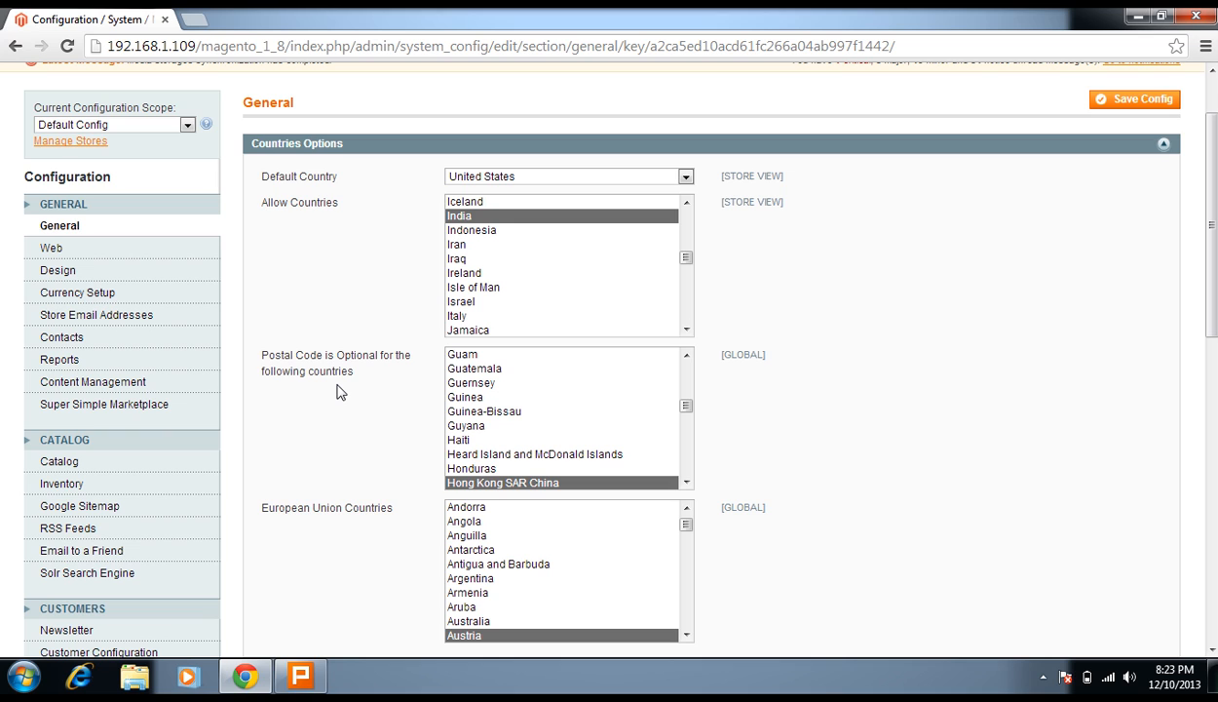
scroll(594, 421, down, 3)
scroll(594, 421, up, 3)
click(591, 412)
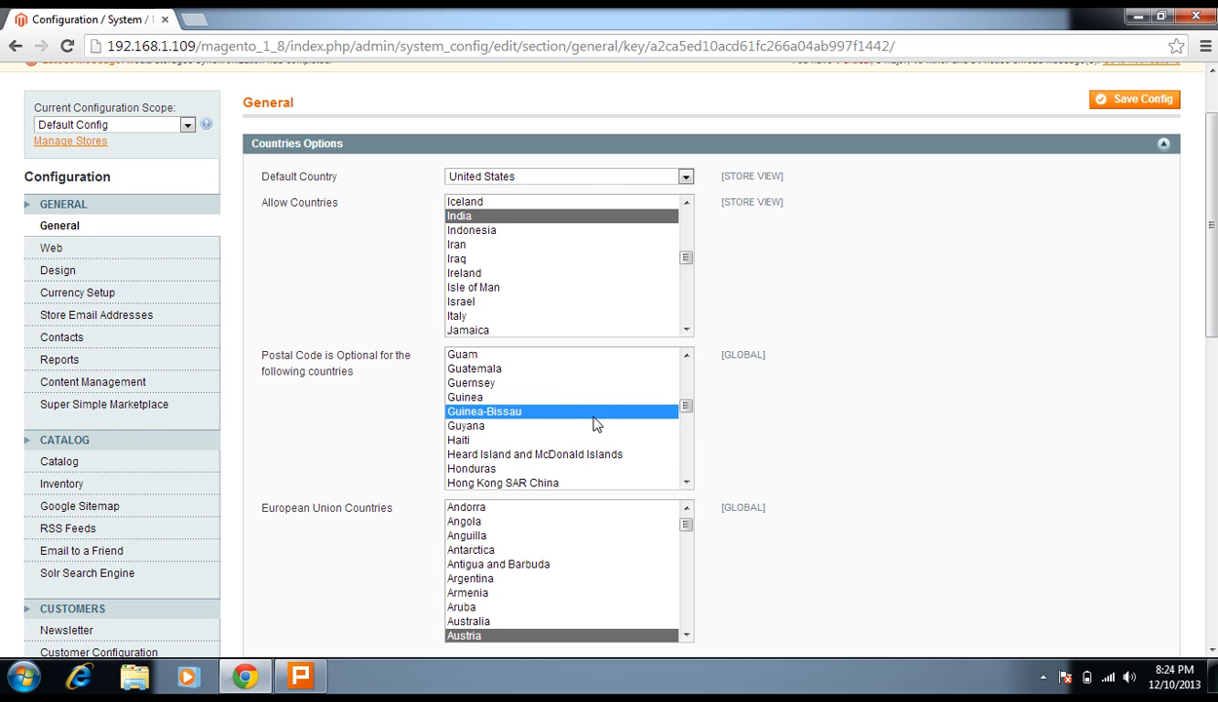
scroll(592, 421, down, 1)
click(590, 413)
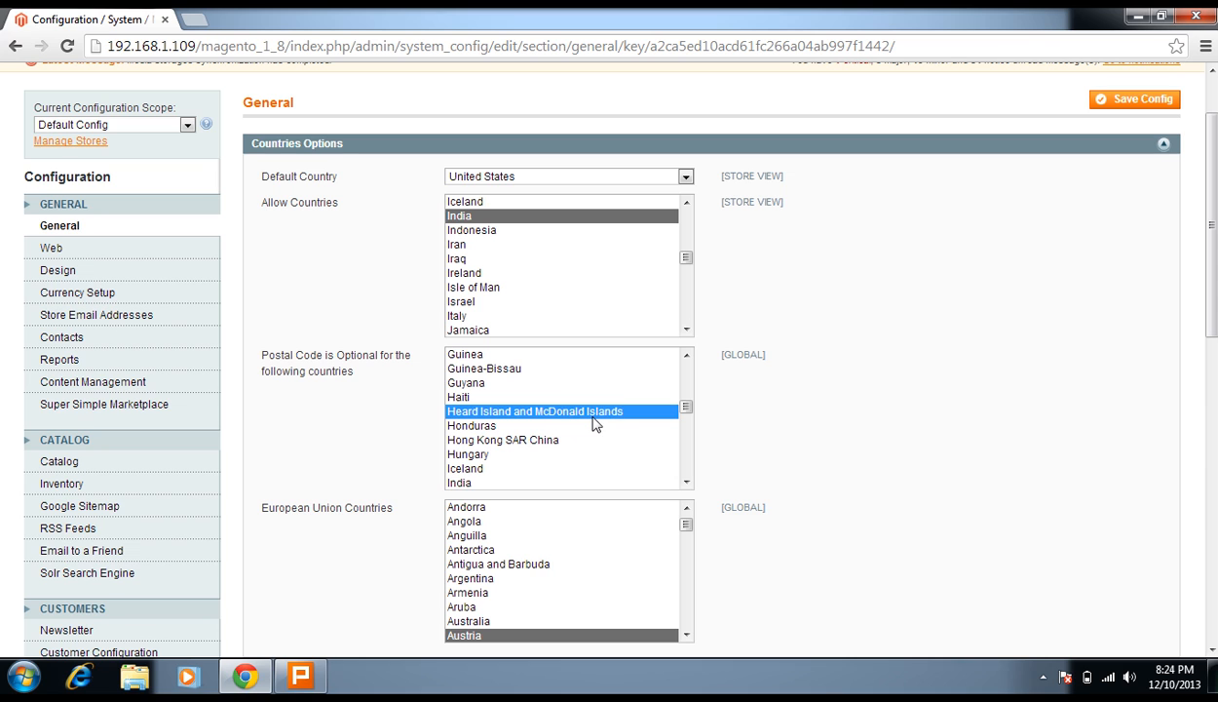
key(Down)
key(Down)
key(Down)
key(Down)
key(Down)
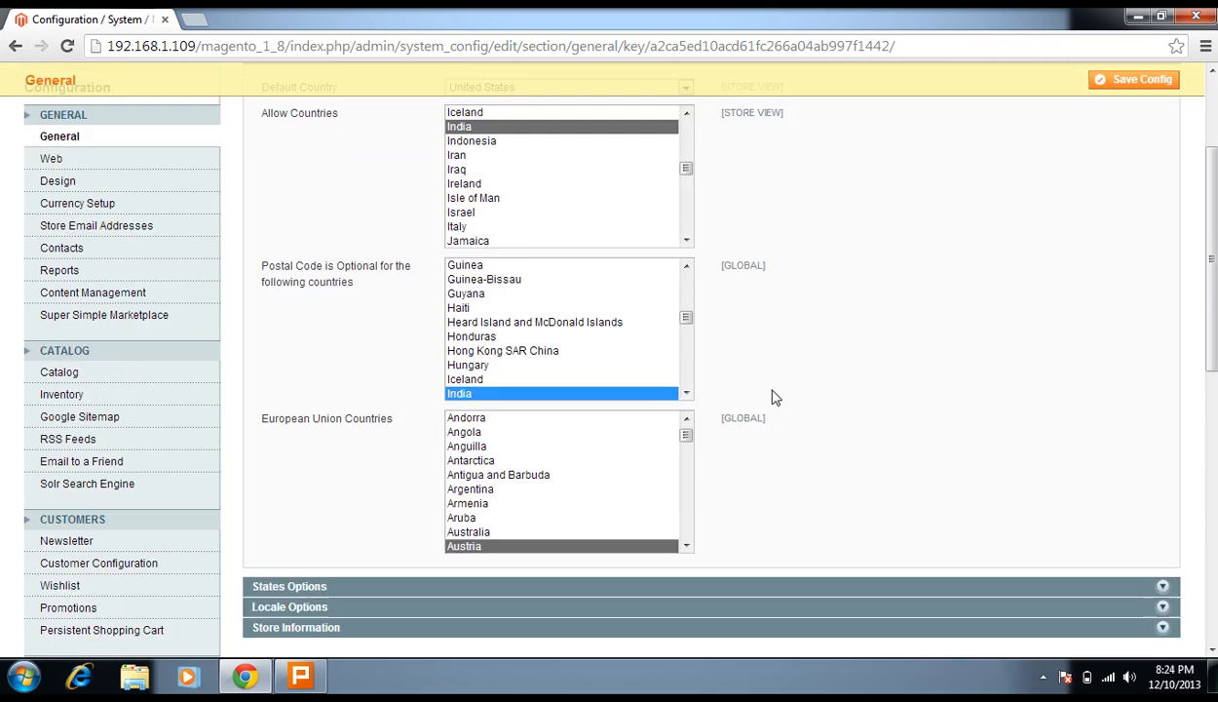
Step: Examine the European Union Countries list at the end of Countries Options
scroll(765, 390, down, 2)
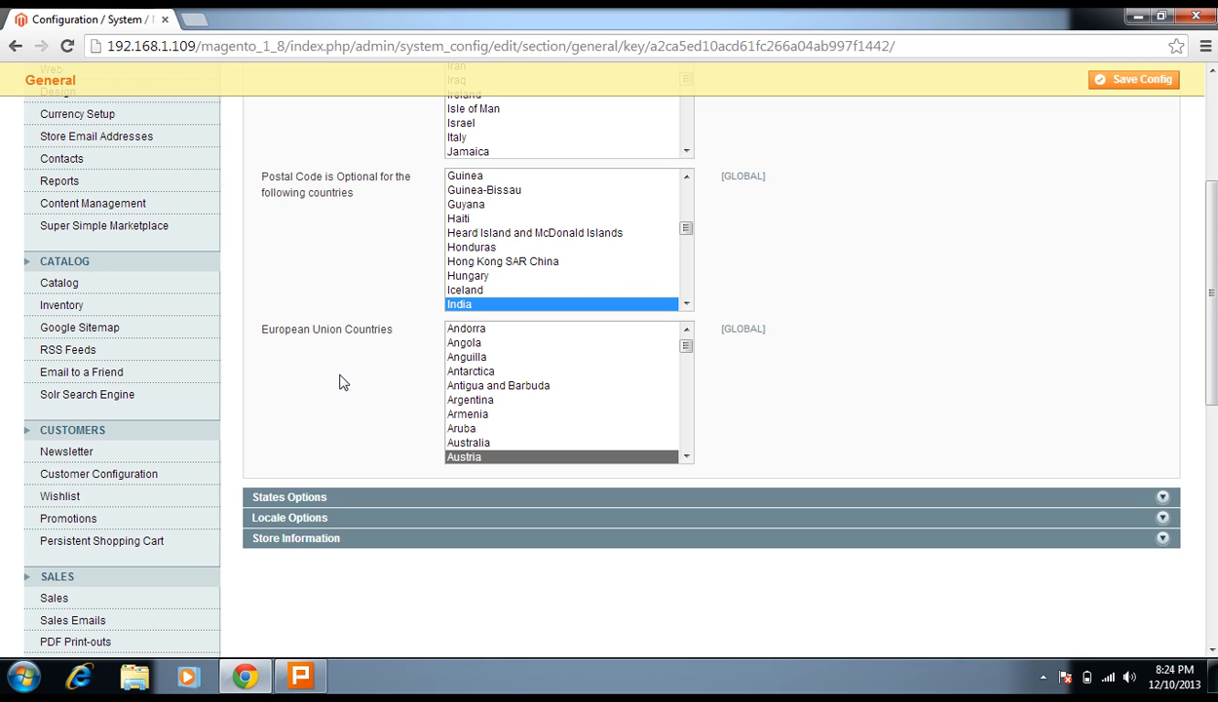
scroll(502, 361, up, 2)
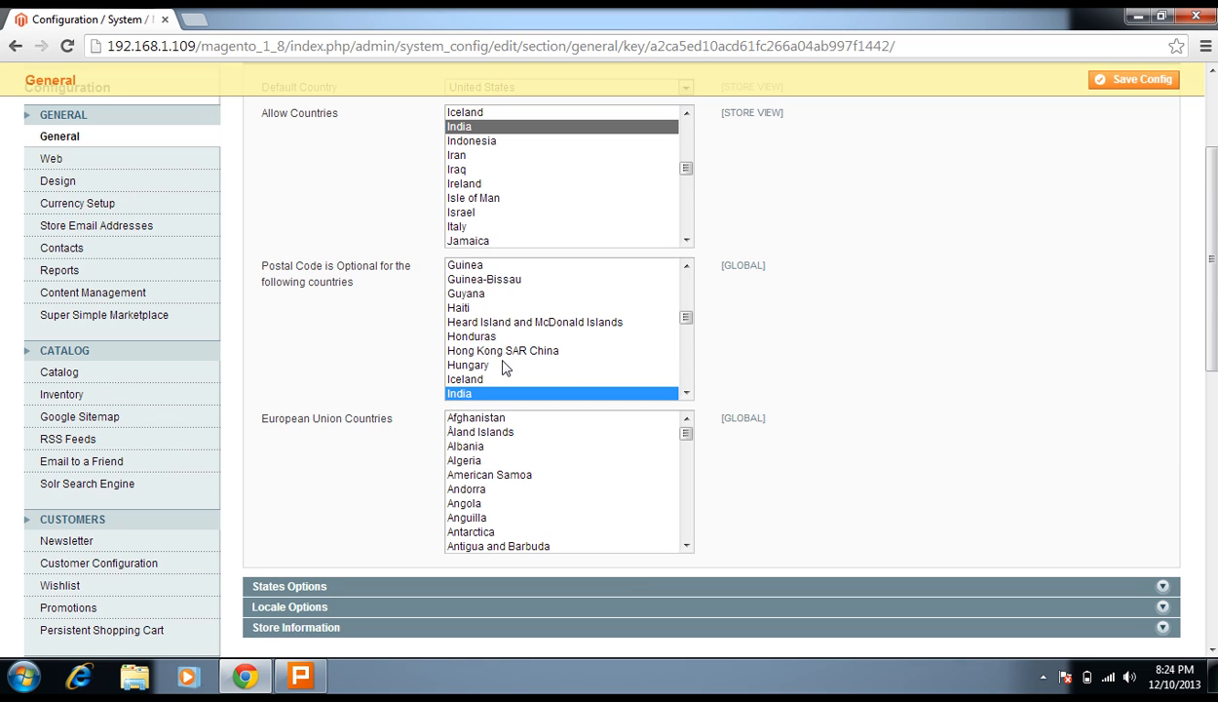
mouse_move(686, 433)
mouse_down()
mouse_move(689, 485)
mouse_move(688, 427)
mouse_up()
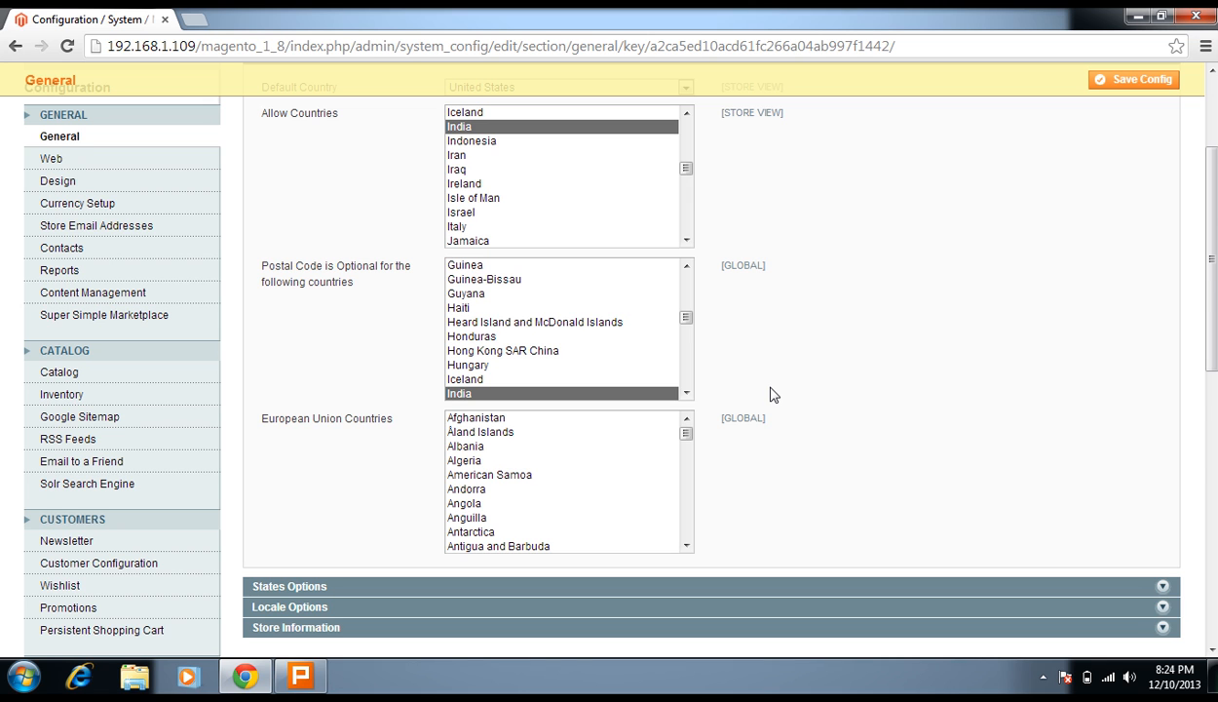
scroll(812, 383, down, 3)
scroll(813, 383, up, 5)
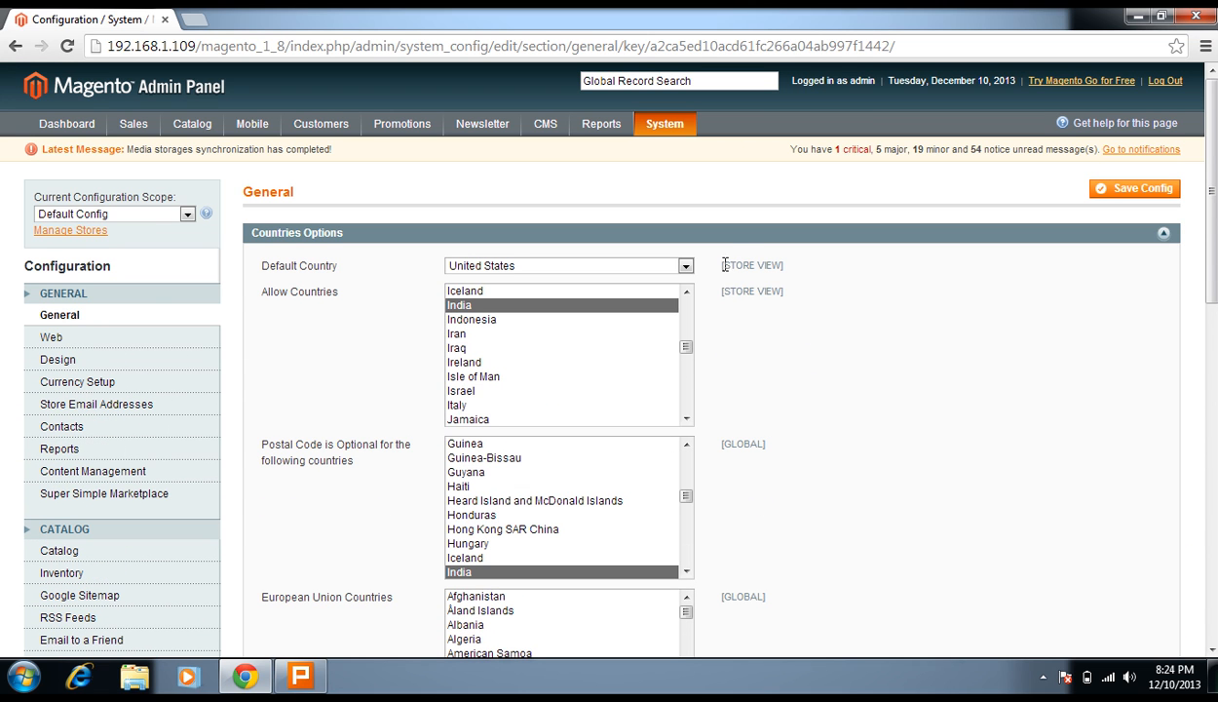
Step: Collapse Countries Options, then briefly expand and collapse the States Options group
click(728, 233)
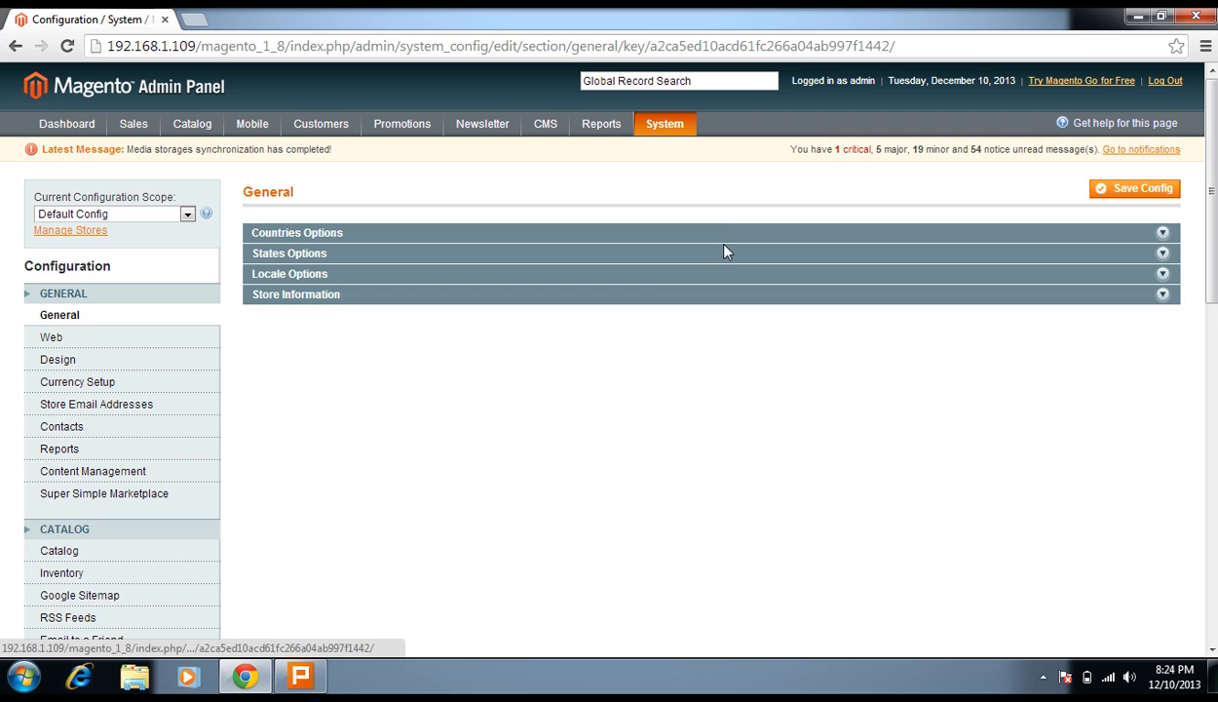
click(726, 255)
click(726, 255)
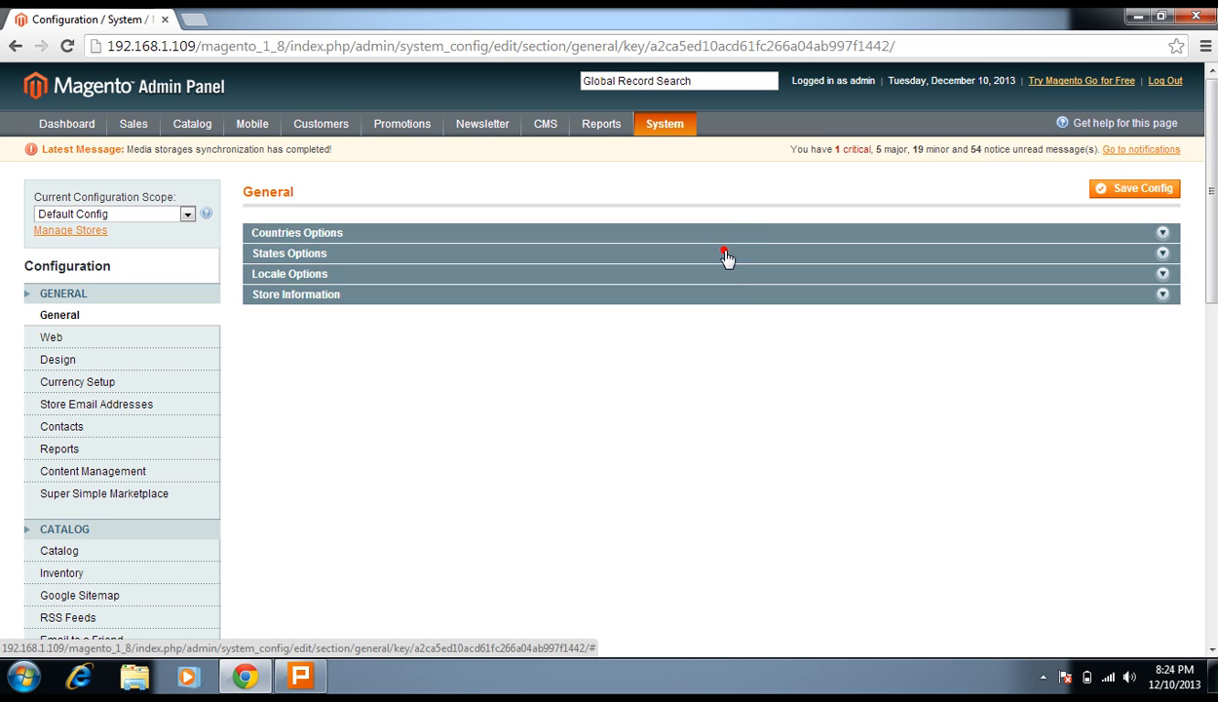
Step: Review the timezone and first-day-of-week choices in Locale Options, pick English (United States) as the locale, and collapse the group
click(739, 276)
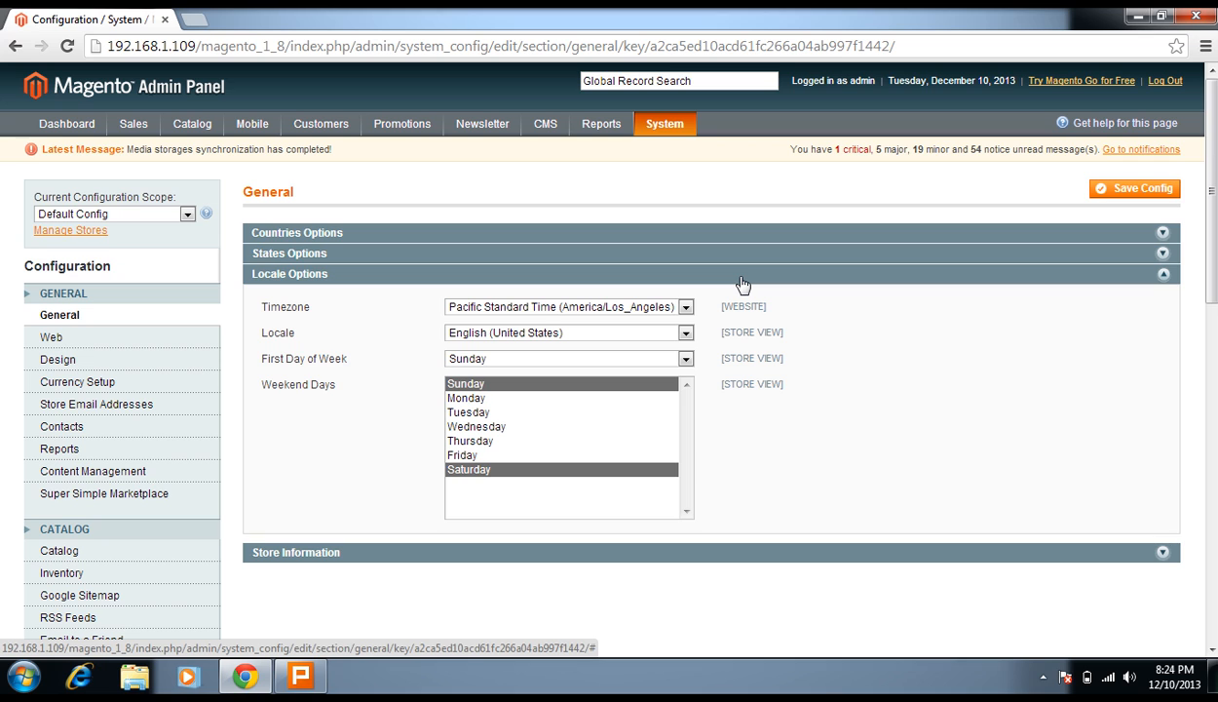
click(600, 310)
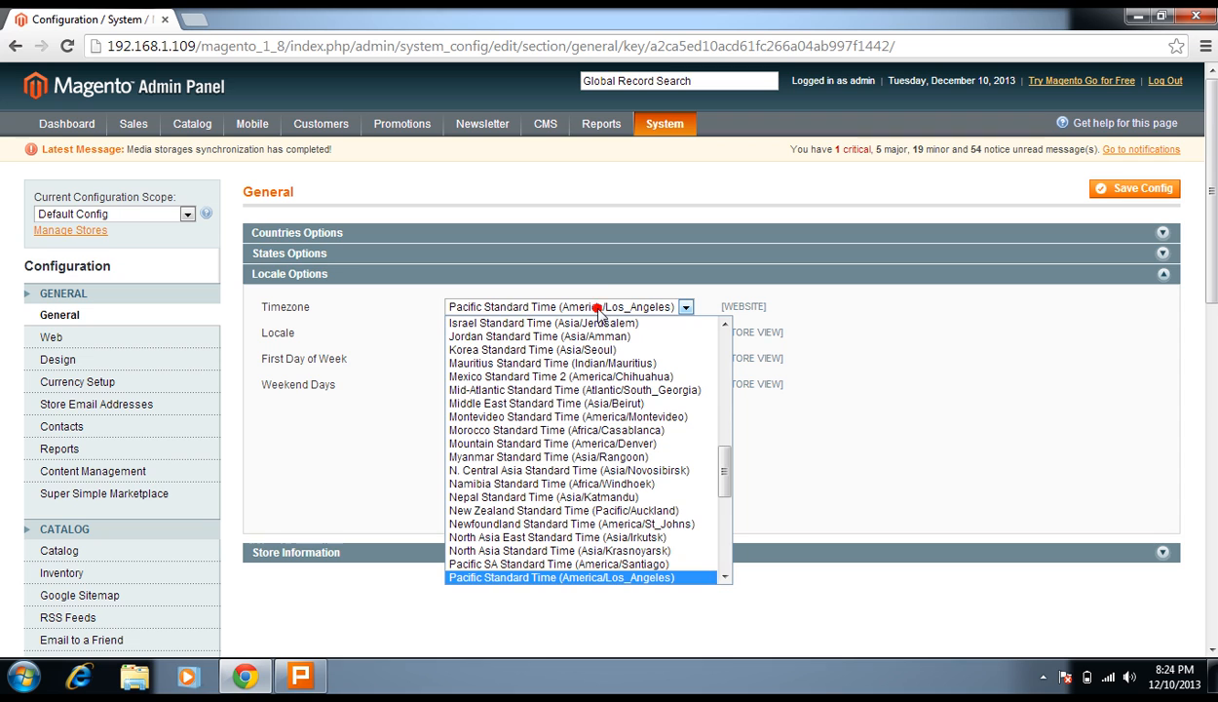
click(823, 310)
click(664, 333)
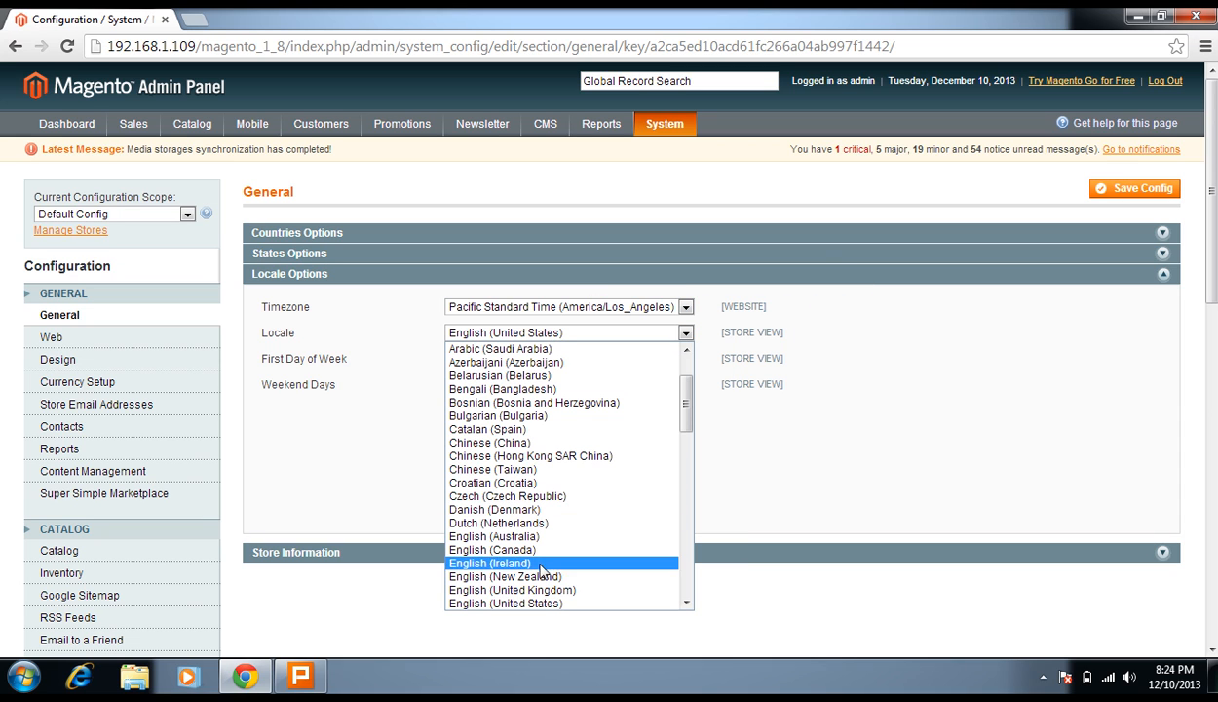
click(538, 604)
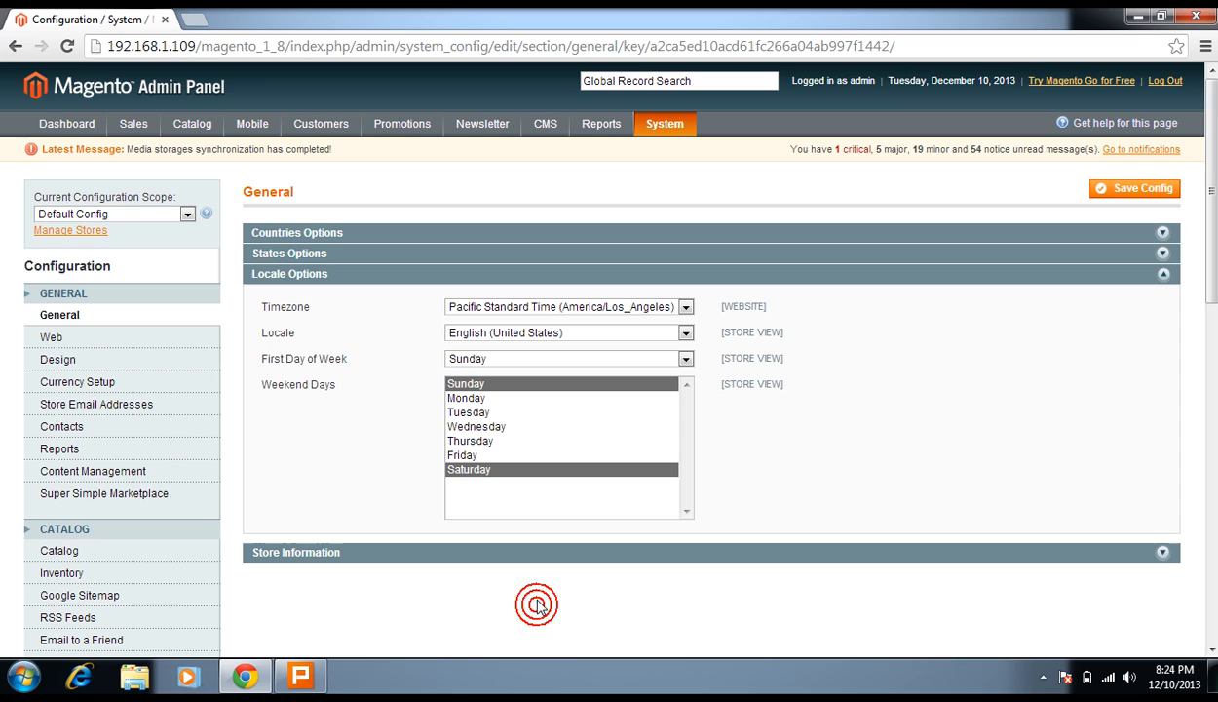
click(487, 363)
click(707, 370)
click(669, 276)
Step: Expand Store Information to view its name, telephone, country, VAT and address fields, and collapse it again
click(651, 292)
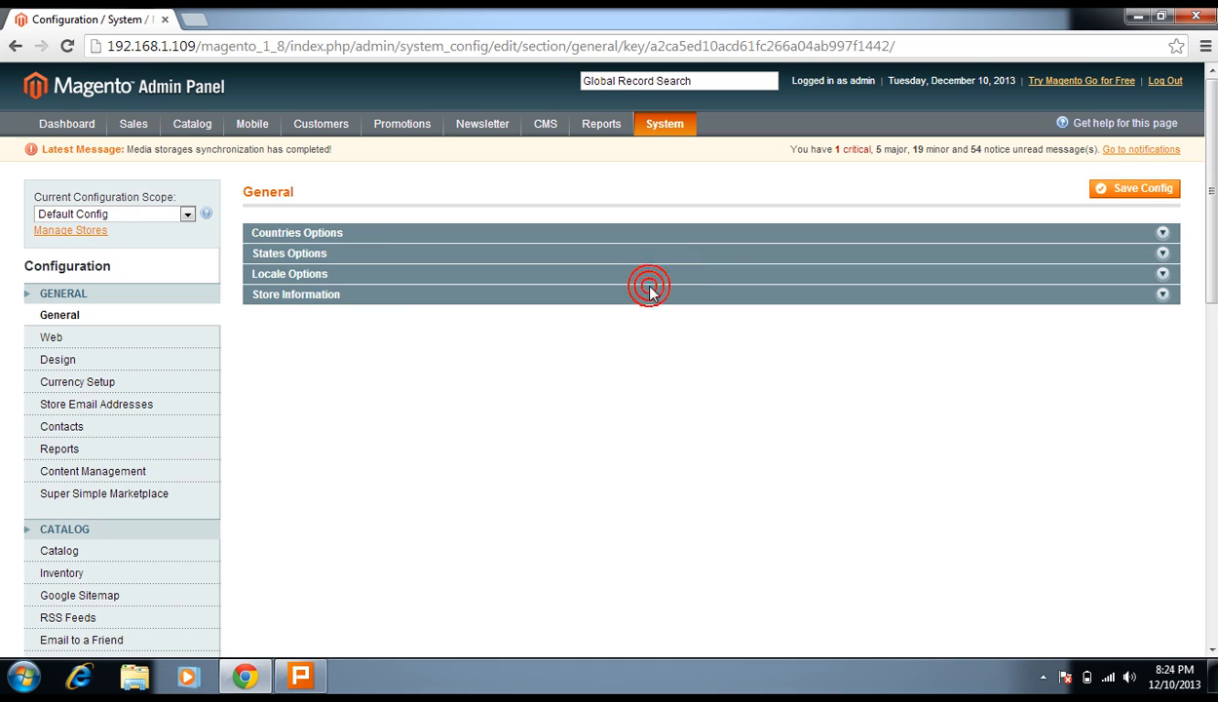
click(651, 293)
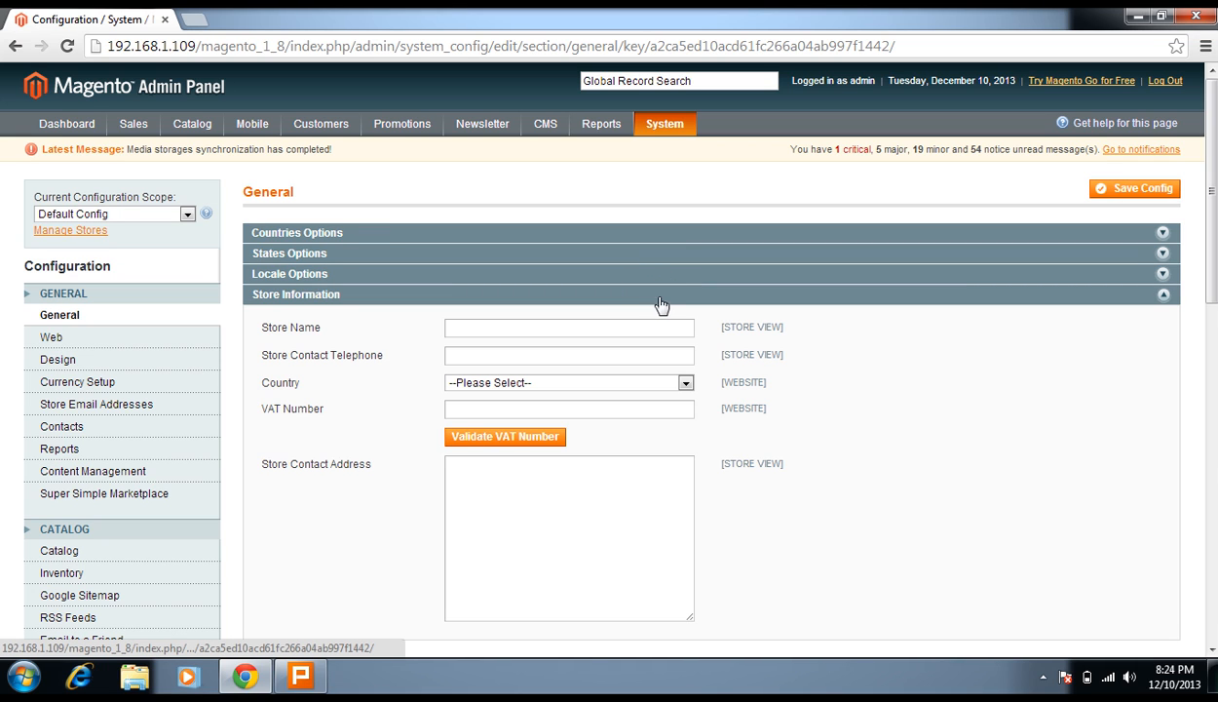
click(657, 295)
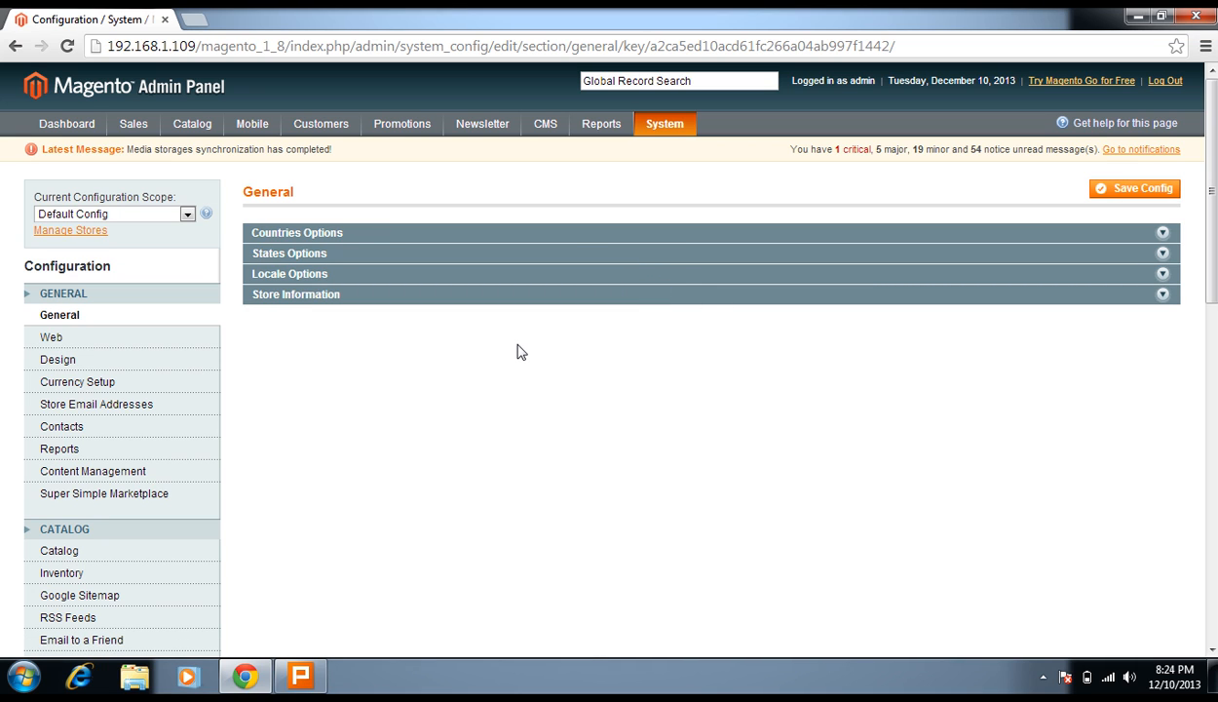
Step: Open the Web configuration section and collapse its Unsecure and Secure groups
click(149, 337)
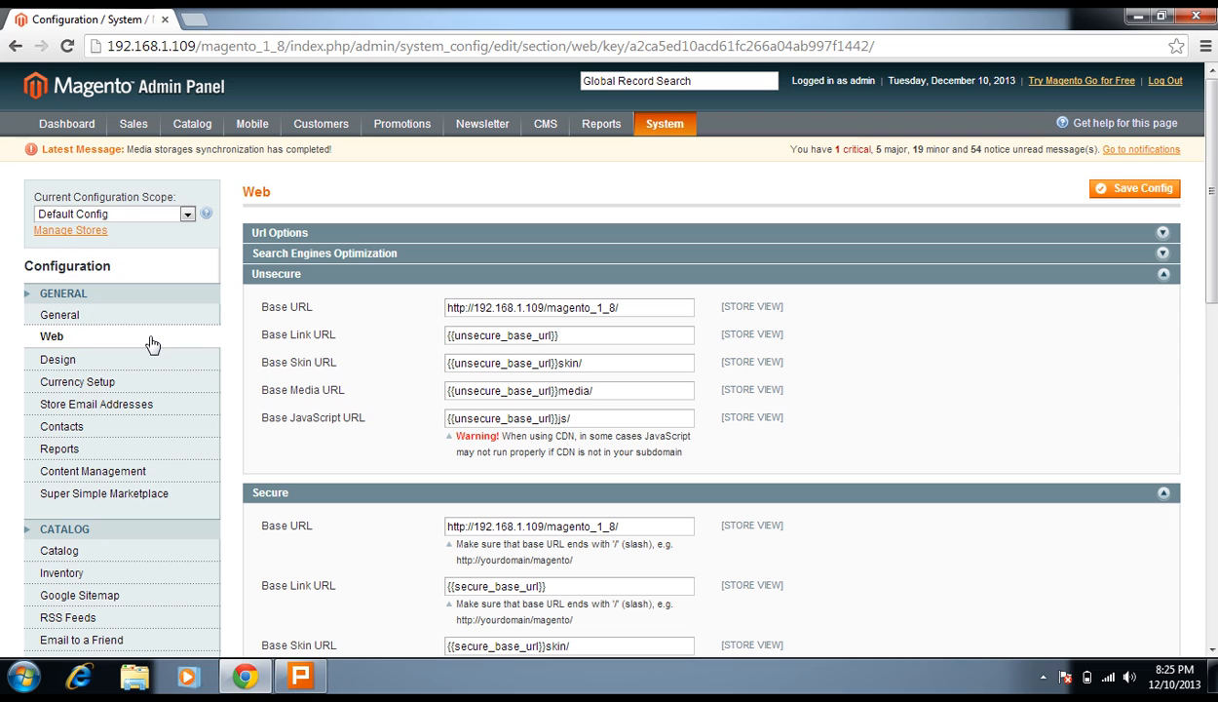
click(481, 276)
click(464, 298)
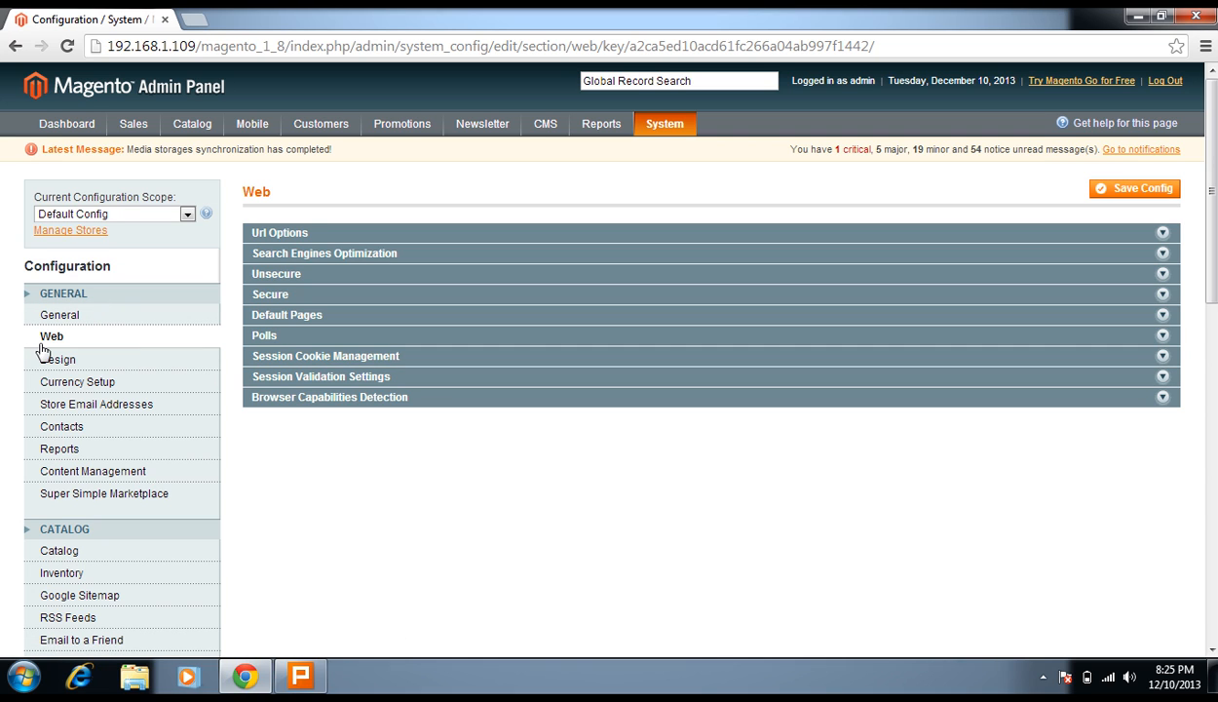
Step: Look over the groups in the Web section and expand Url Options
double_click(256, 191)
click(329, 451)
drag(443, 463, 280, 215)
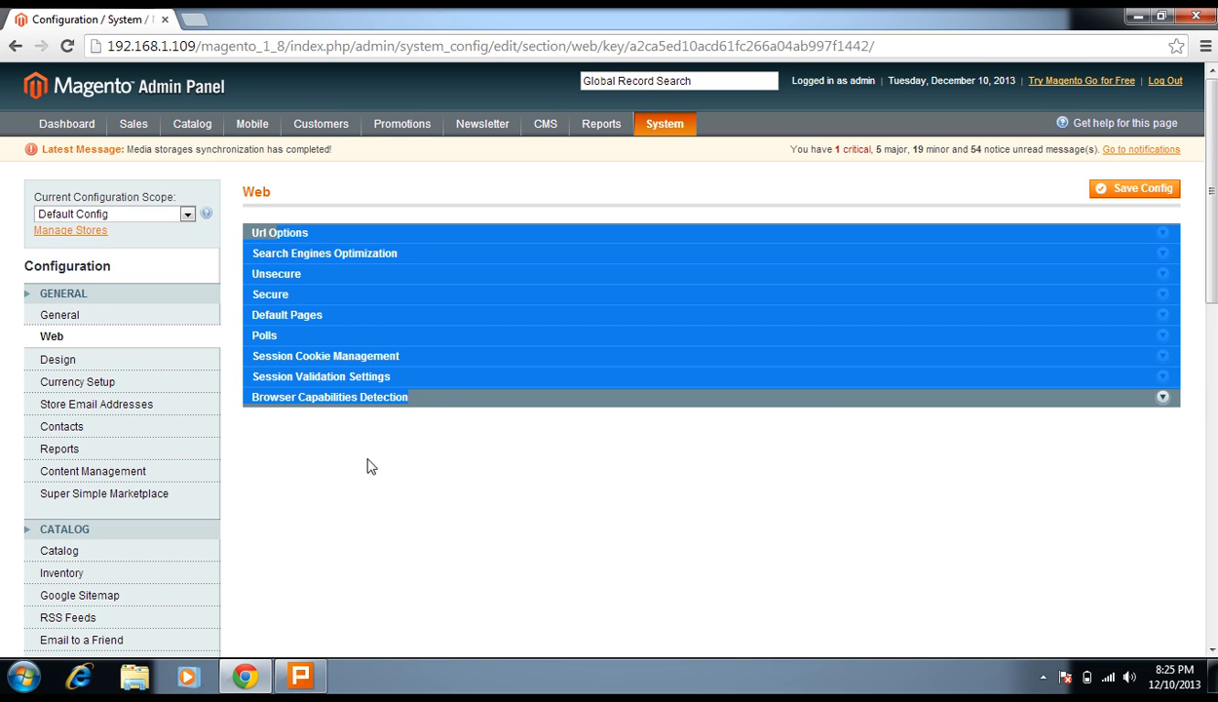
click(405, 485)
click(371, 239)
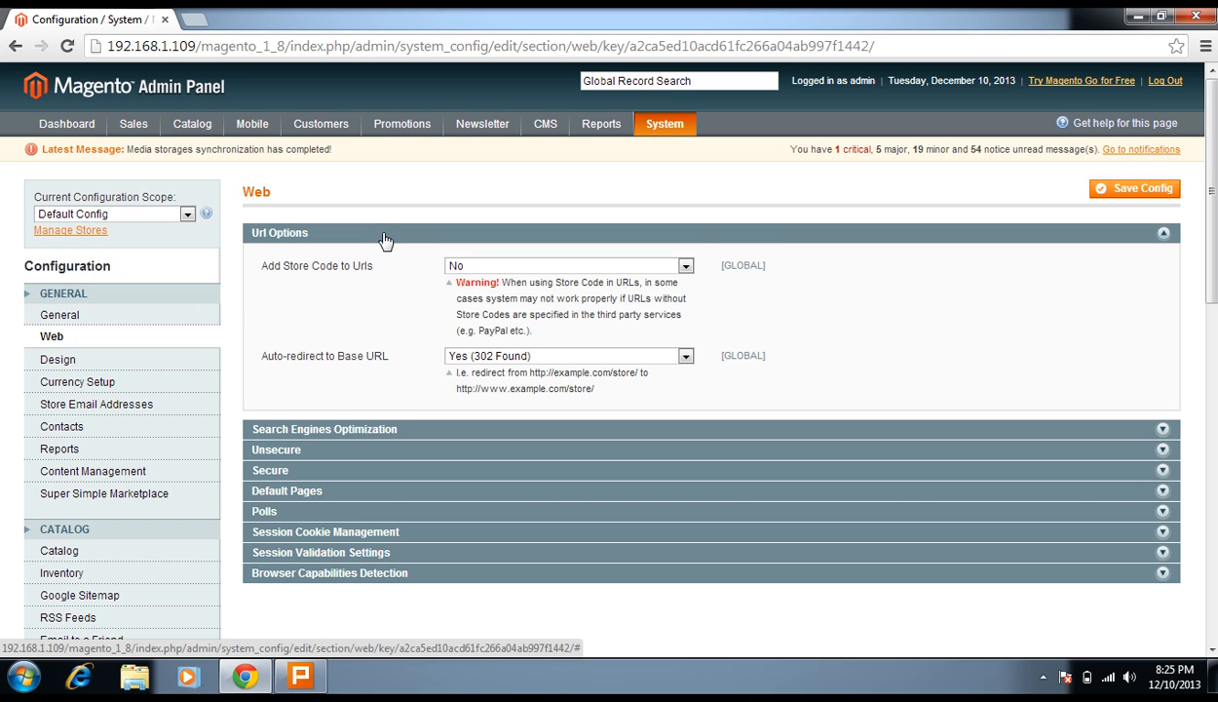
Step: Collapse Url Options, review the Search Engines Optimization group alongside the index.php part of the page address, and collapse the group
click(383, 239)
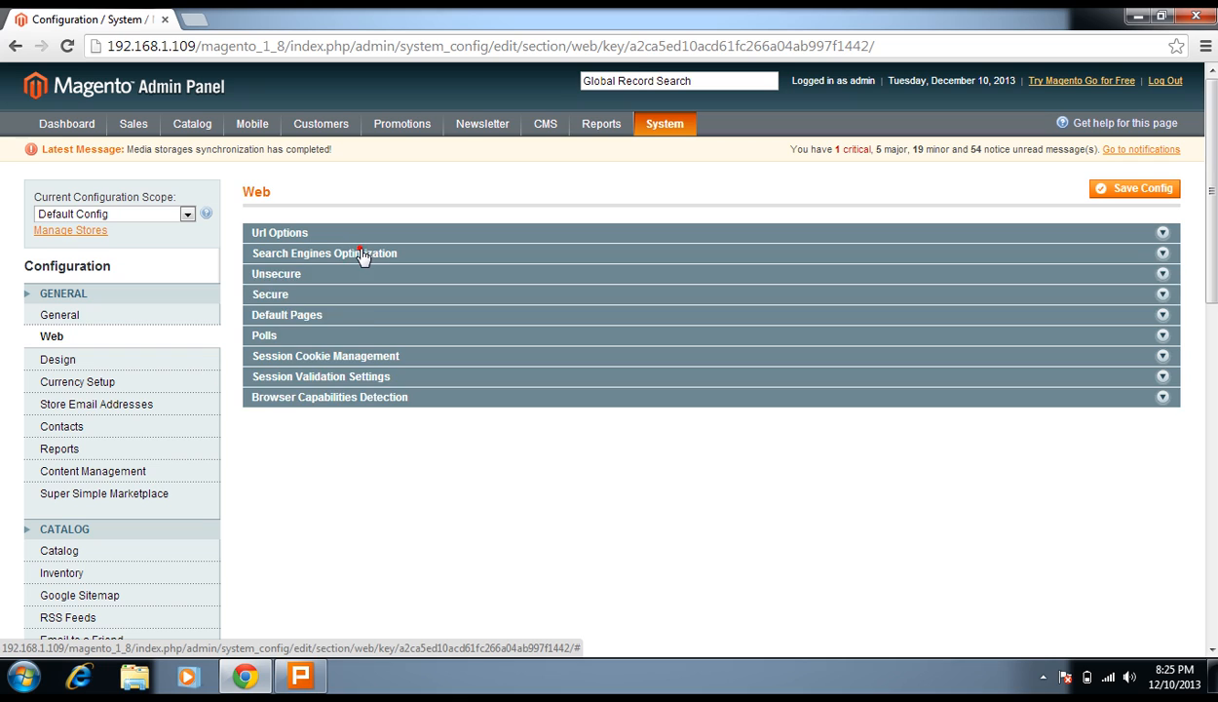
click(364, 256)
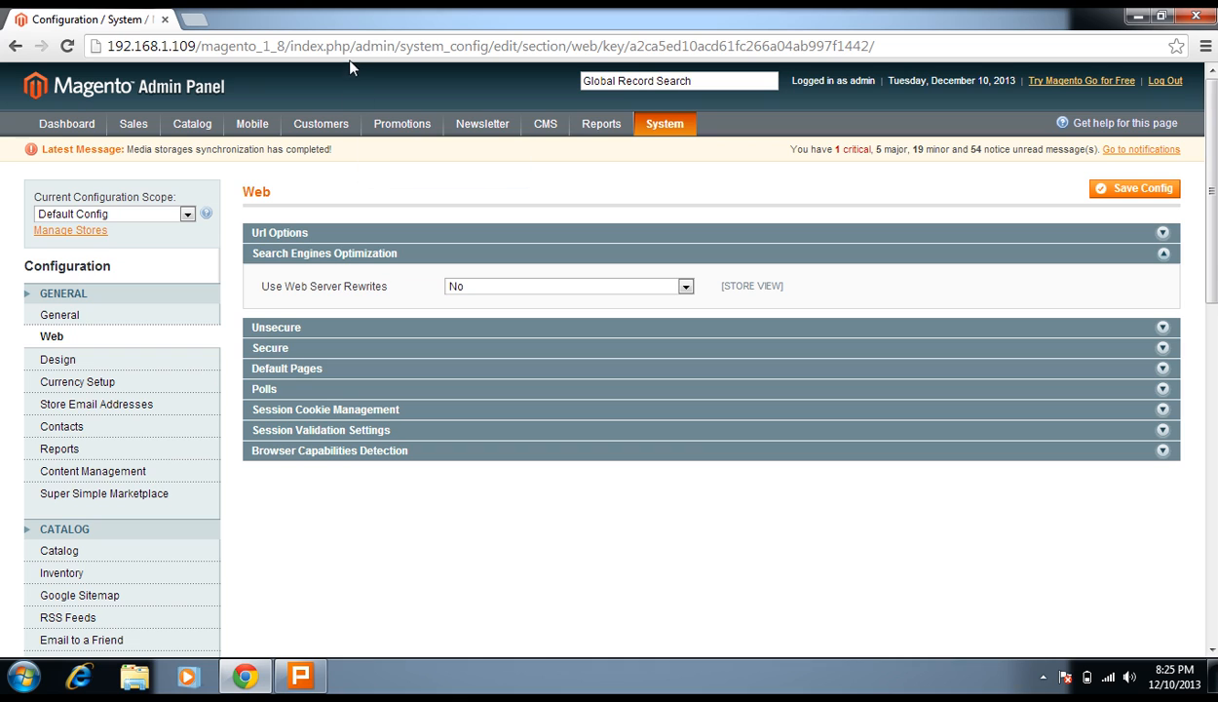
drag(350, 50, 294, 48)
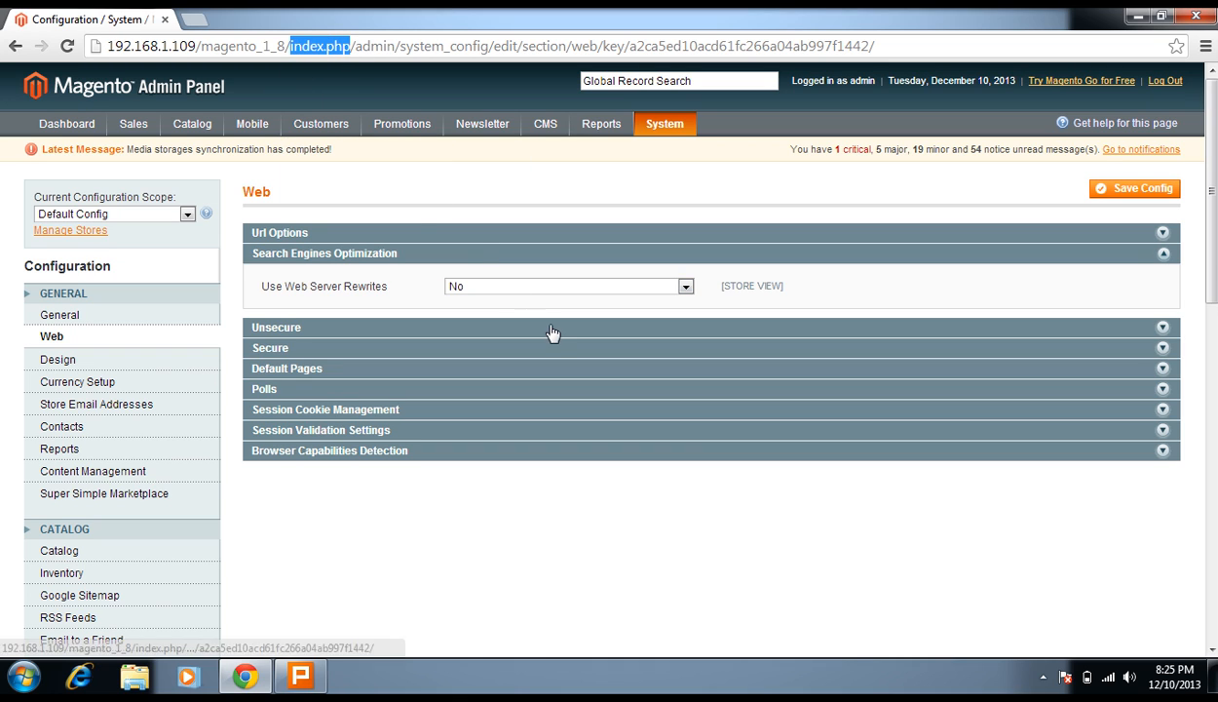
click(475, 253)
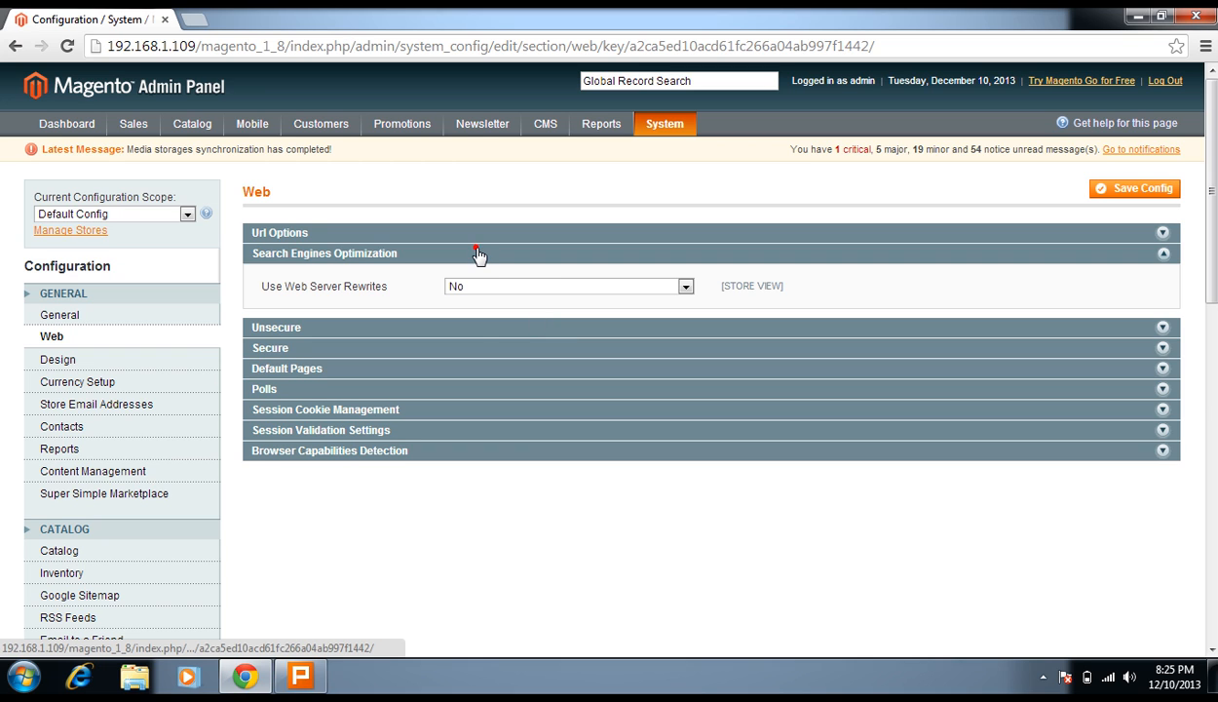
click(475, 253)
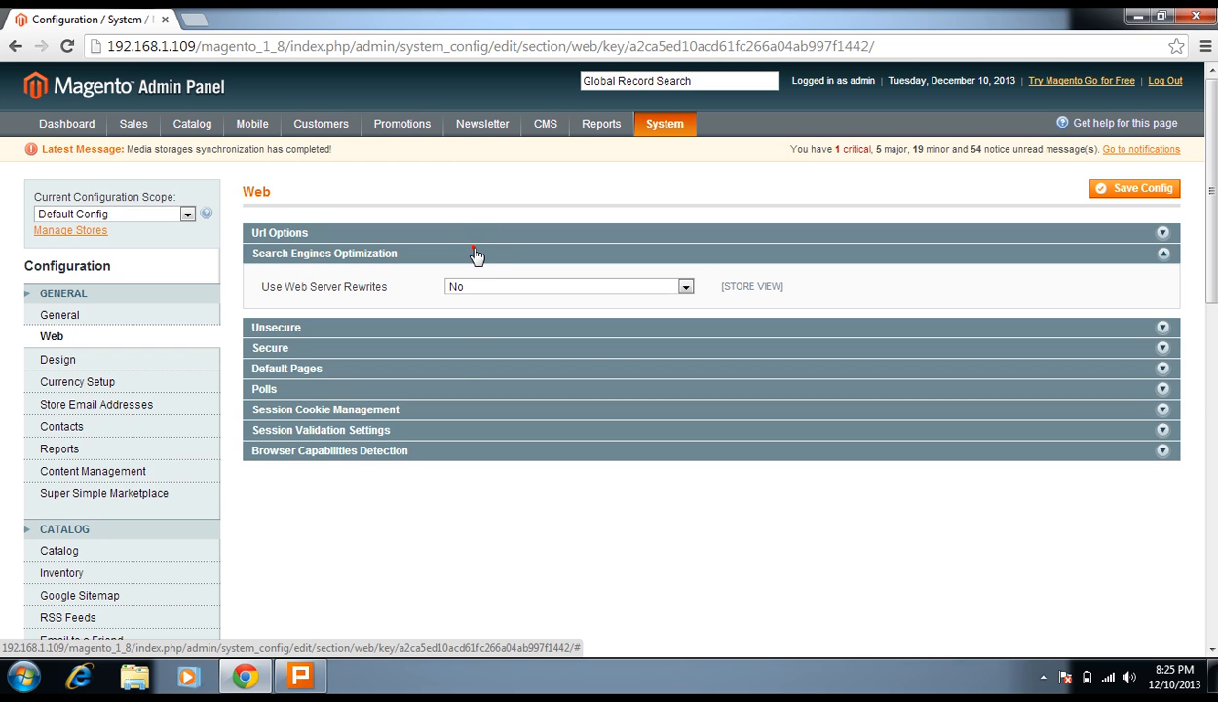
click(469, 255)
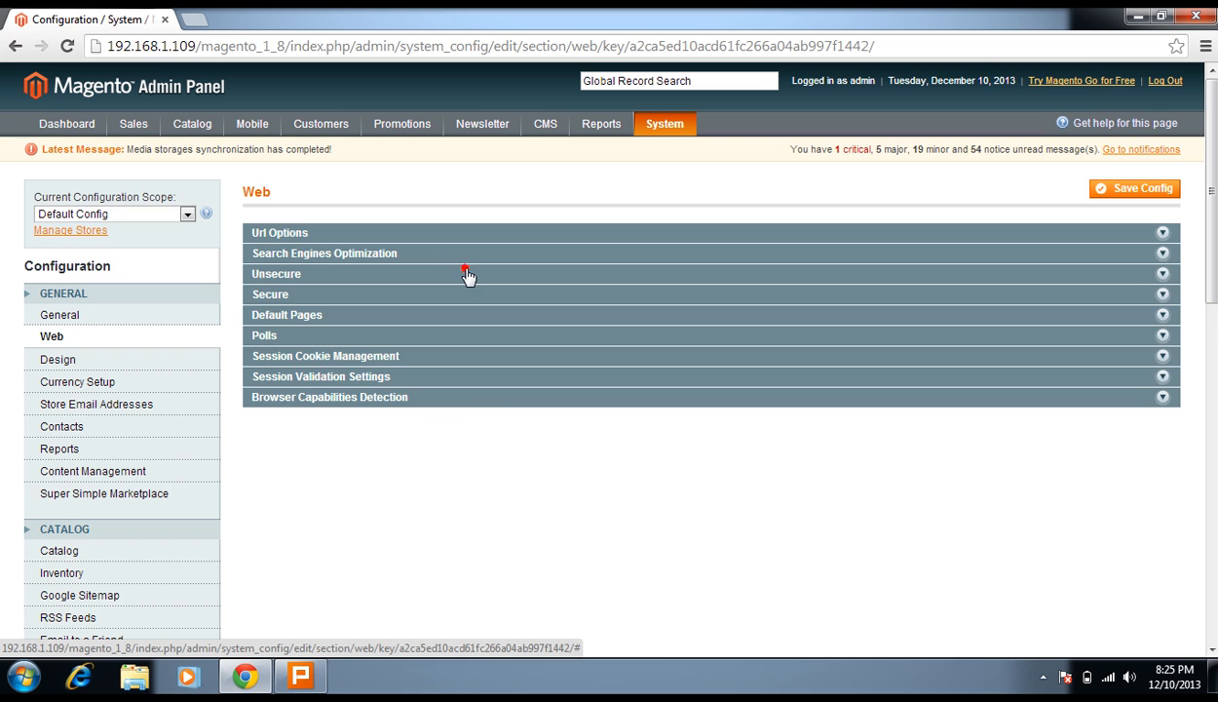
Step: Expand the Unsecure and Default Pages groups in turn to view their fields, collapsing each one again
click(467, 273)
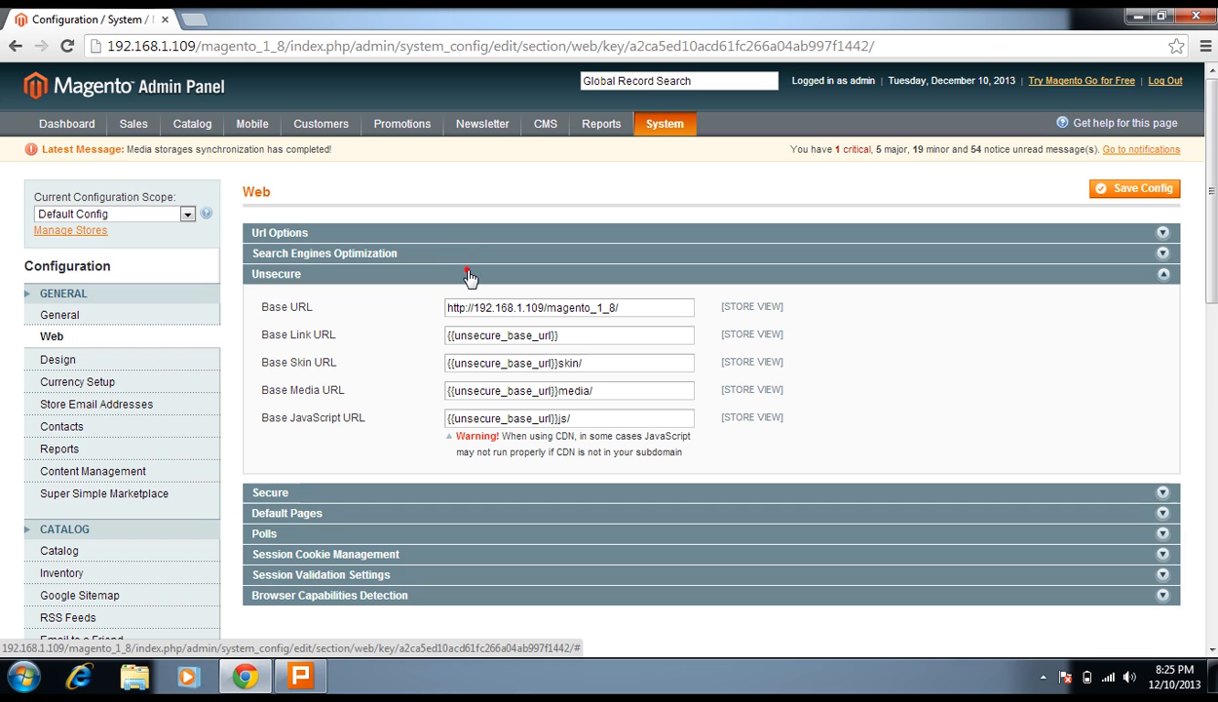
click(469, 276)
click(451, 312)
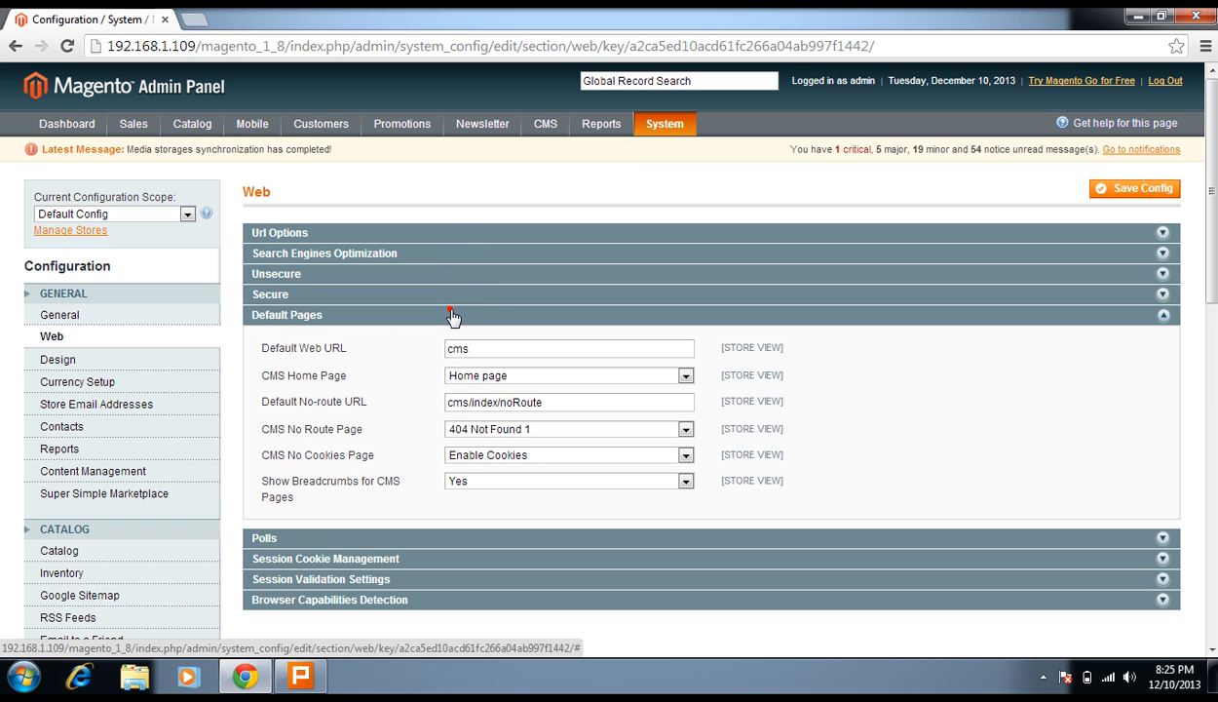
click(451, 314)
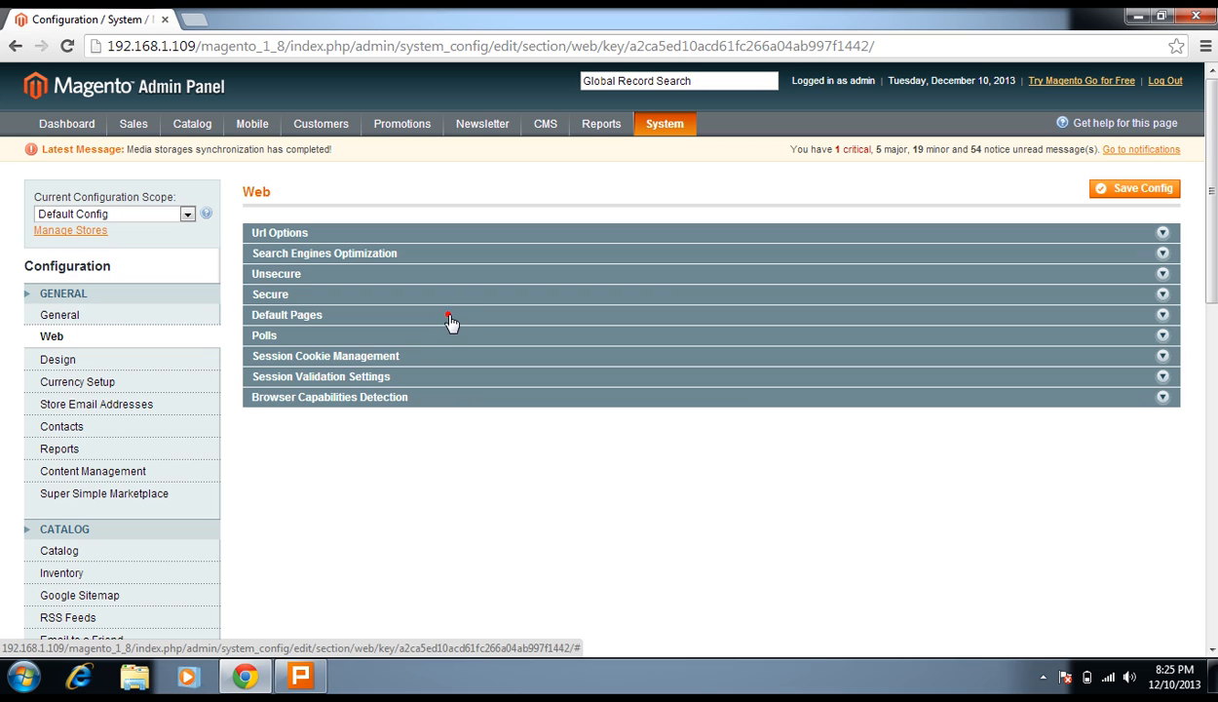
Step: Reopen Default Pages, dismiss the Windows color scheme dialog, and choose Home page as the CMS Home Page
click(451, 317)
click(451, 317)
click(451, 317)
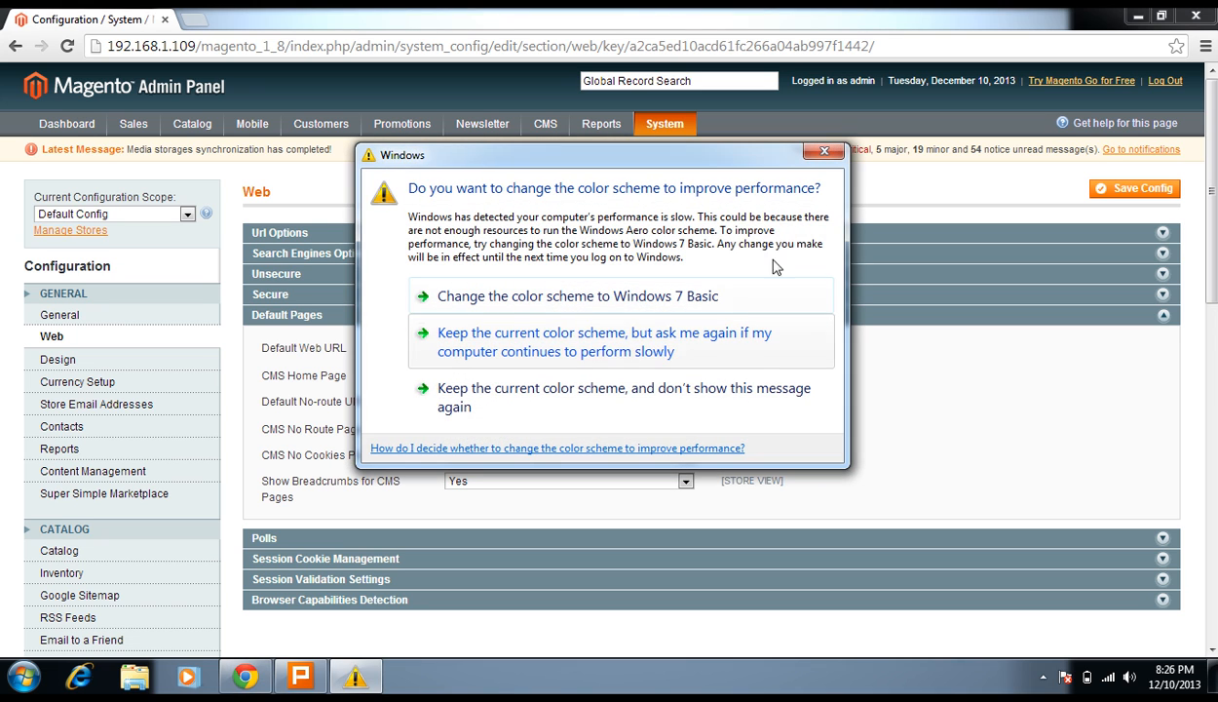
click(821, 154)
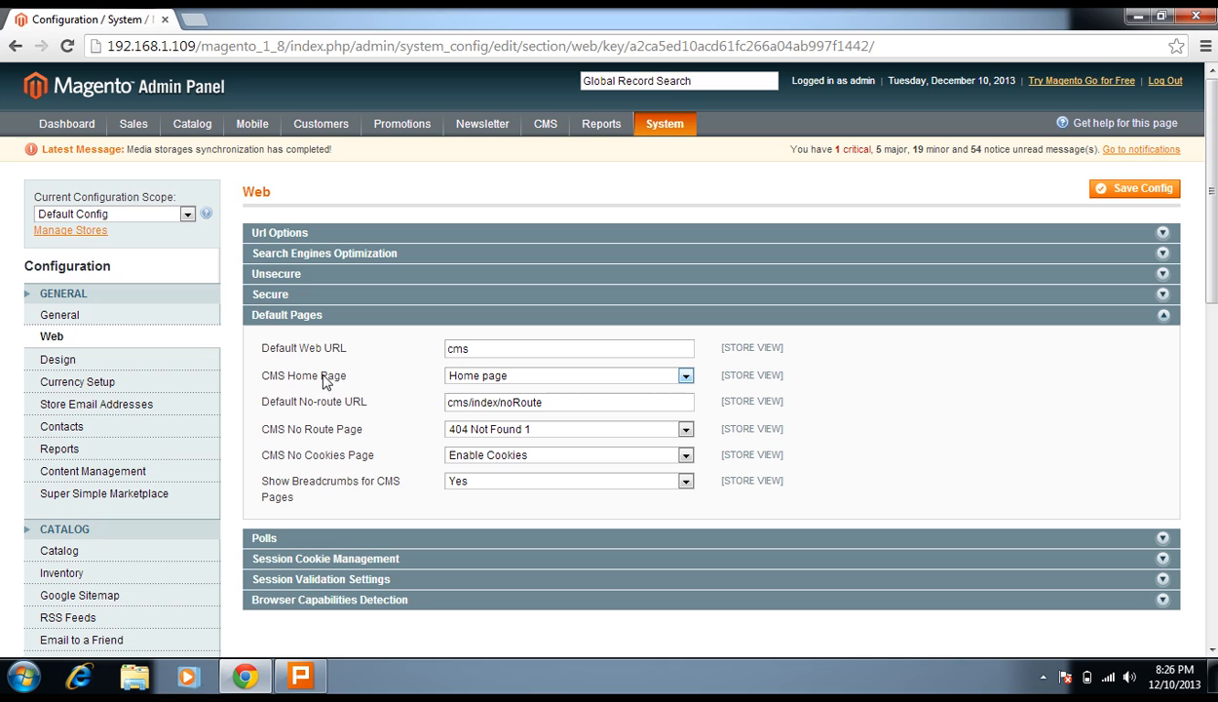
click(486, 375)
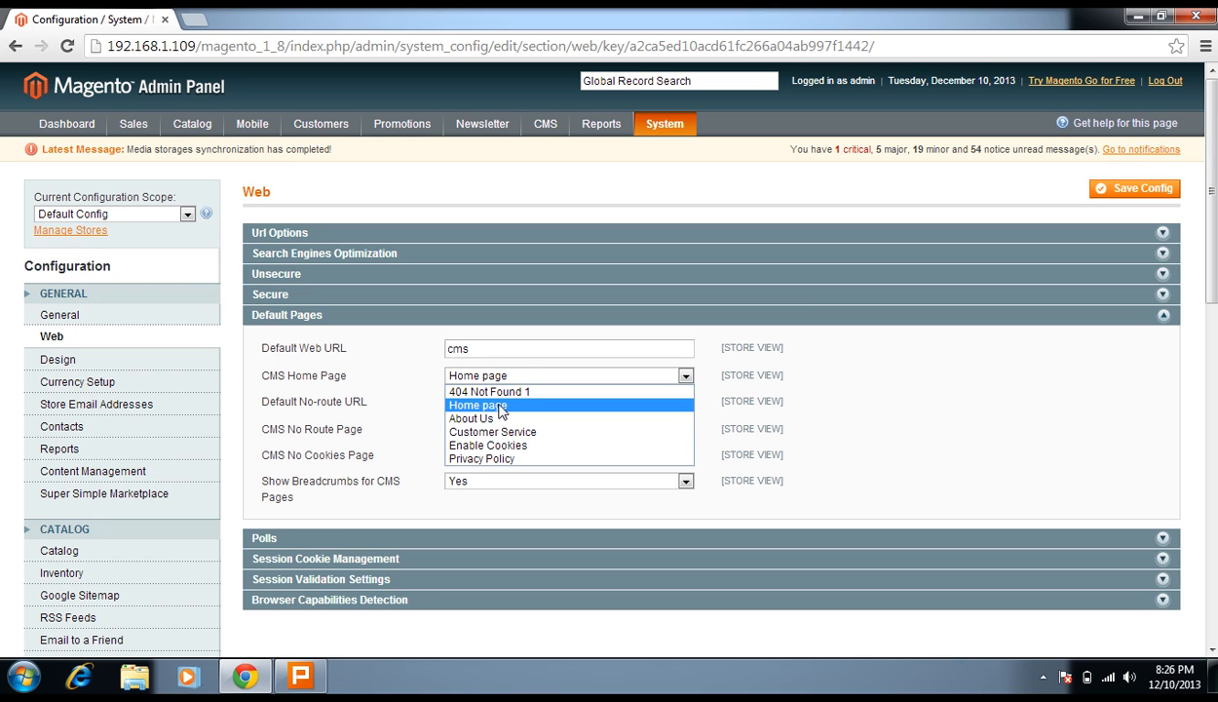
mouse_move(534, 125)
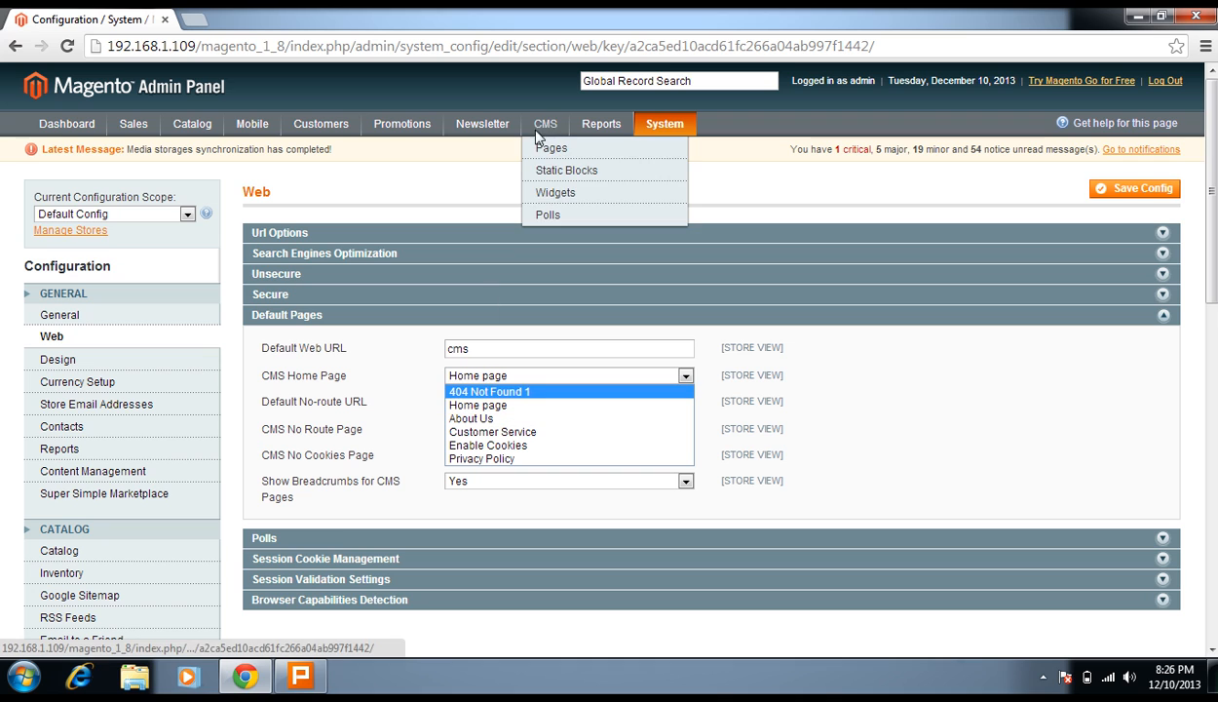
click(464, 405)
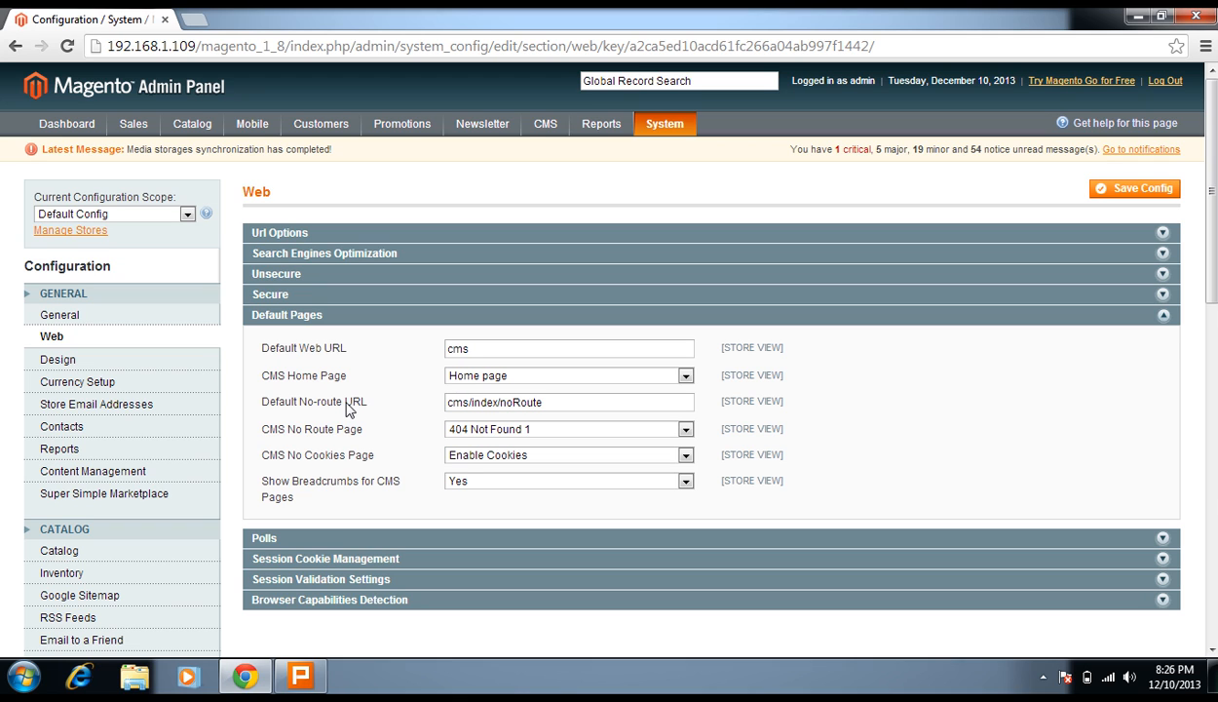
Step: Examine the Default No-route URL in Default Pages and collapse the group
triple_click(498, 402)
click(377, 401)
click(366, 313)
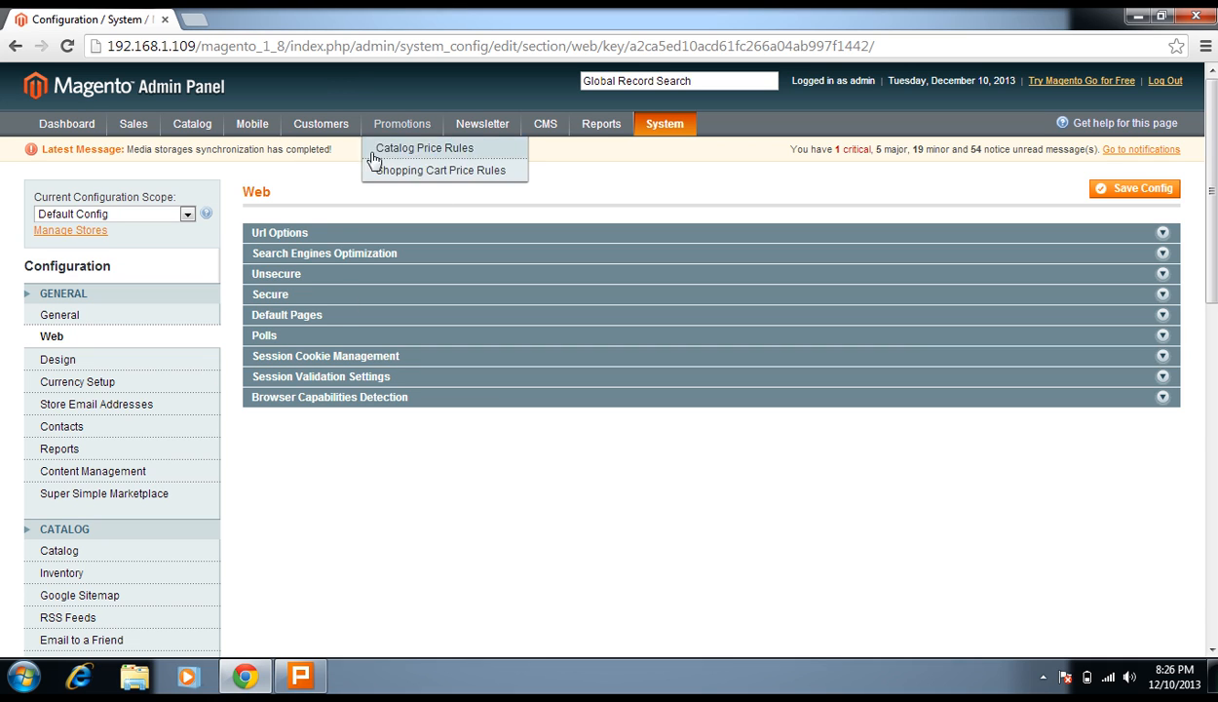
Step: Set Use Web Server Rewrites to Yes under Search Engines Optimization, highlight index.php in the page address, and collapse the group
click(341, 252)
click(531, 285)
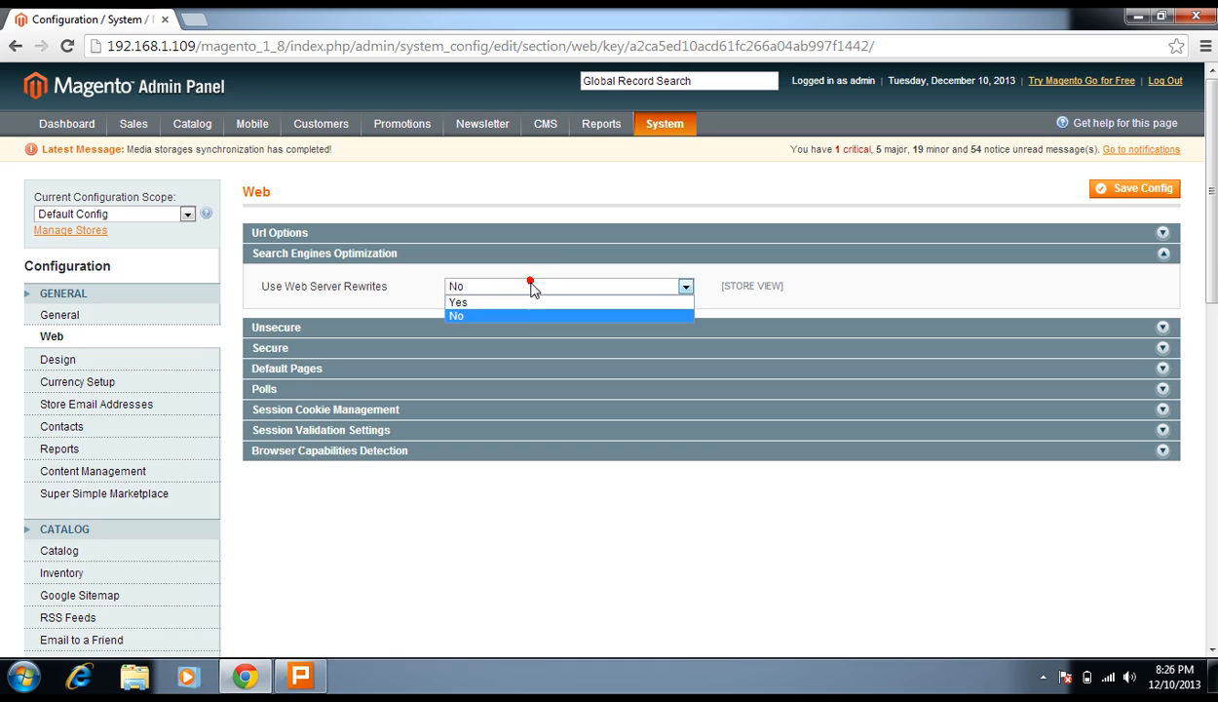
click(527, 298)
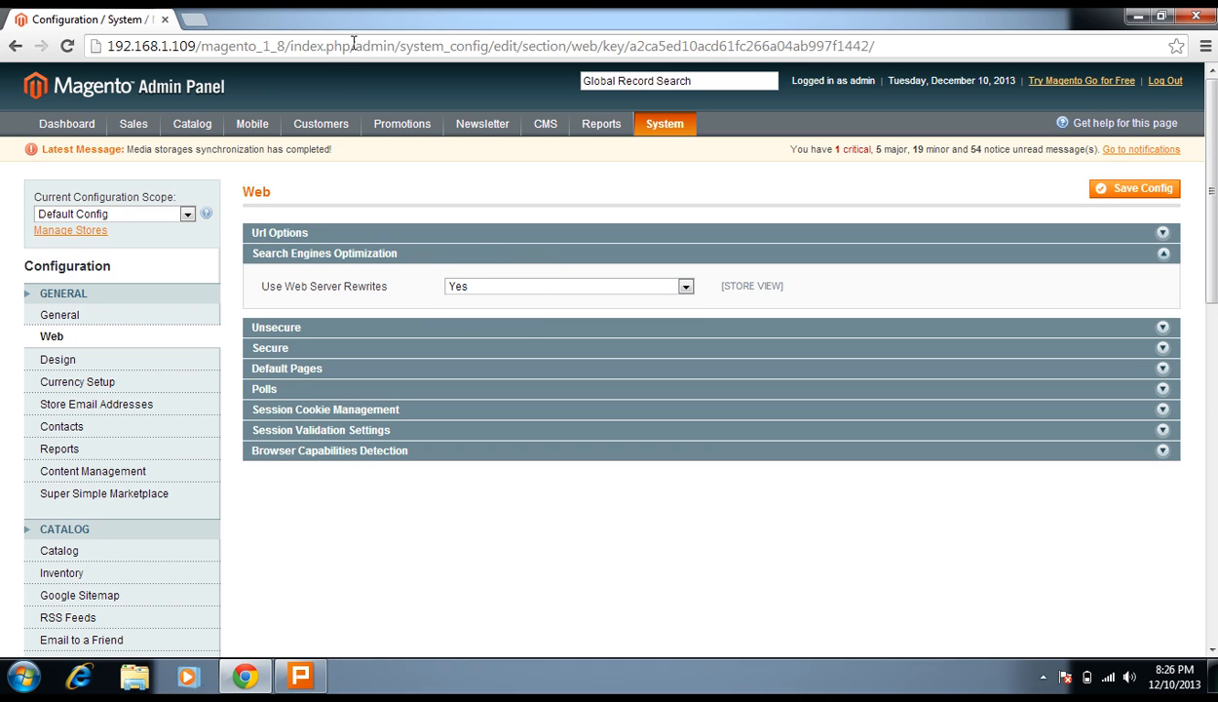
drag(350, 45, 292, 45)
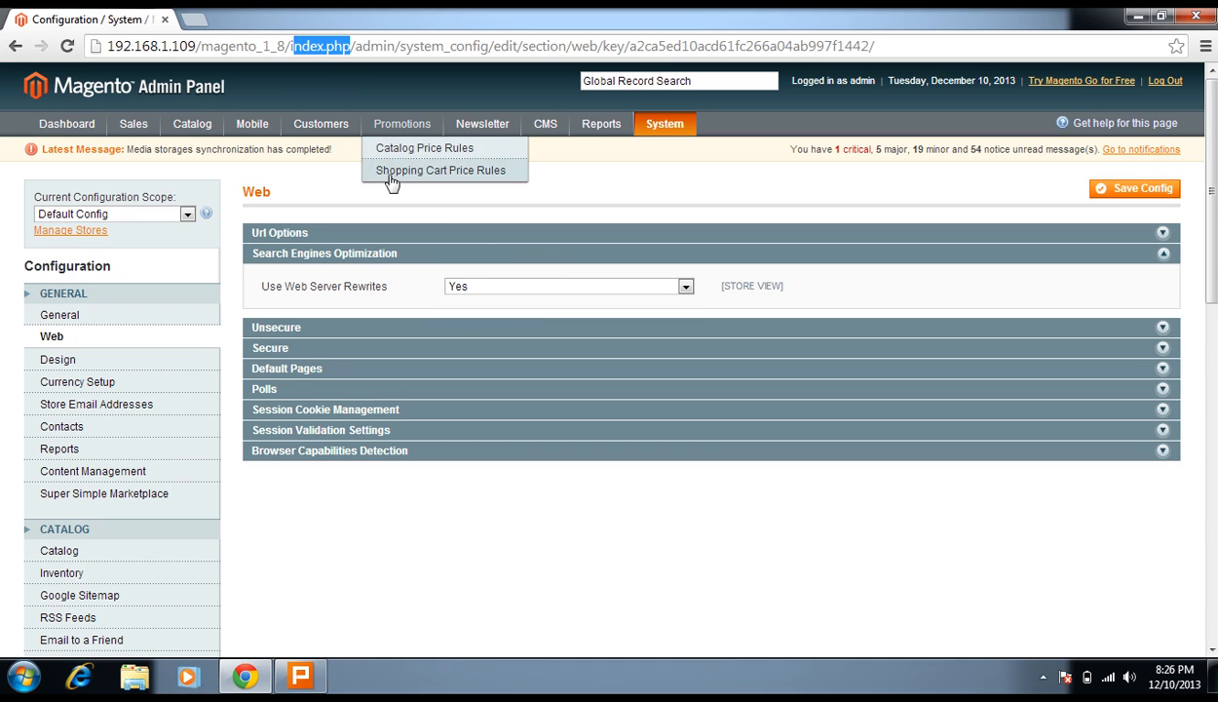
click(321, 184)
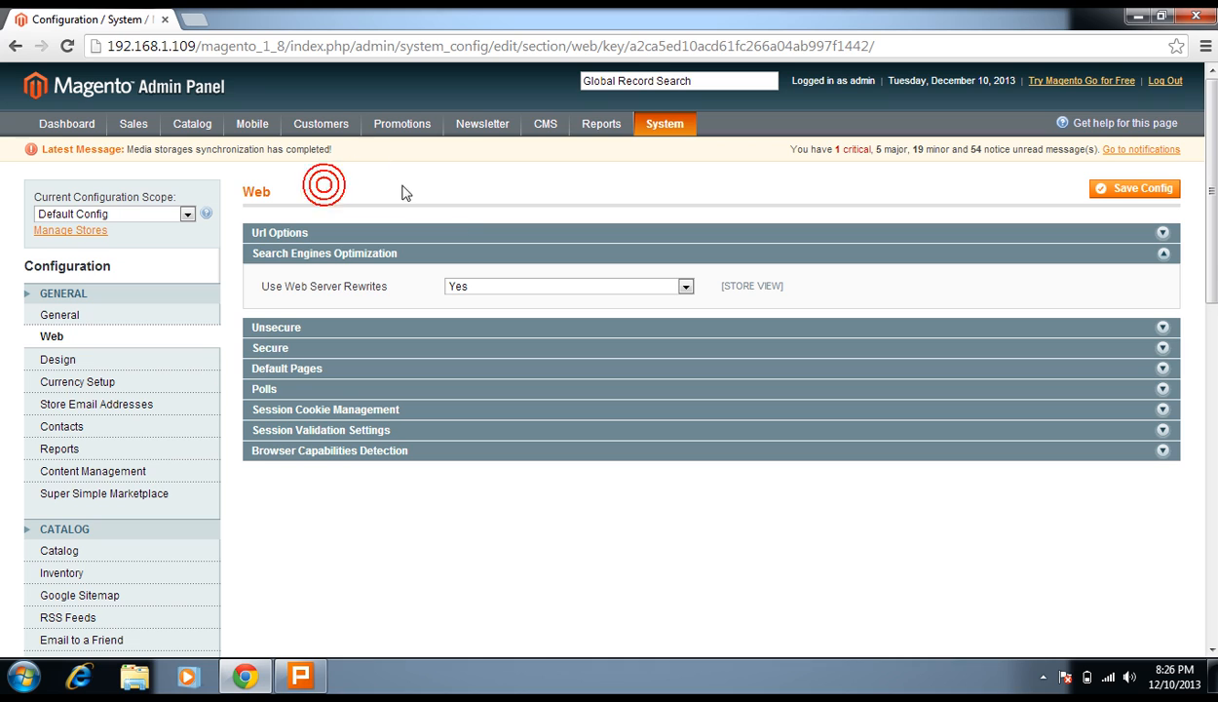
click(460, 256)
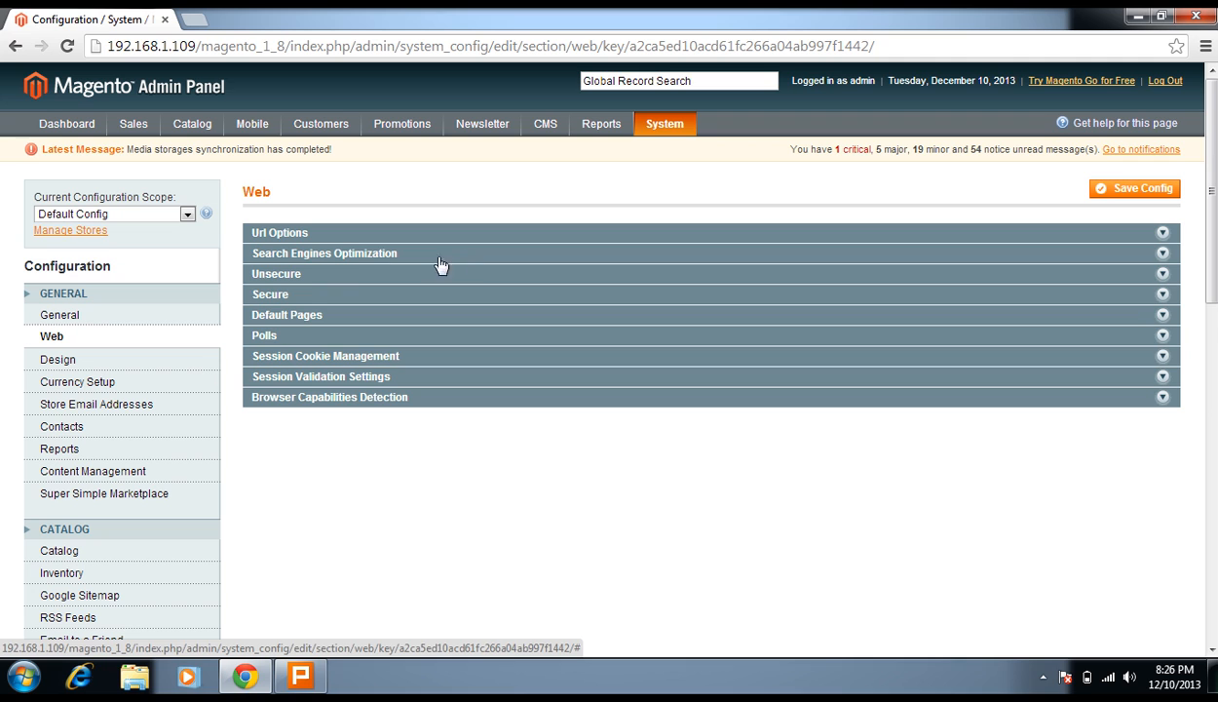
Step: Review the Default Pages, Session Cookie Management and Session Validation Settings groups, including the cookie lifetime, collapsing each one again
click(270, 319)
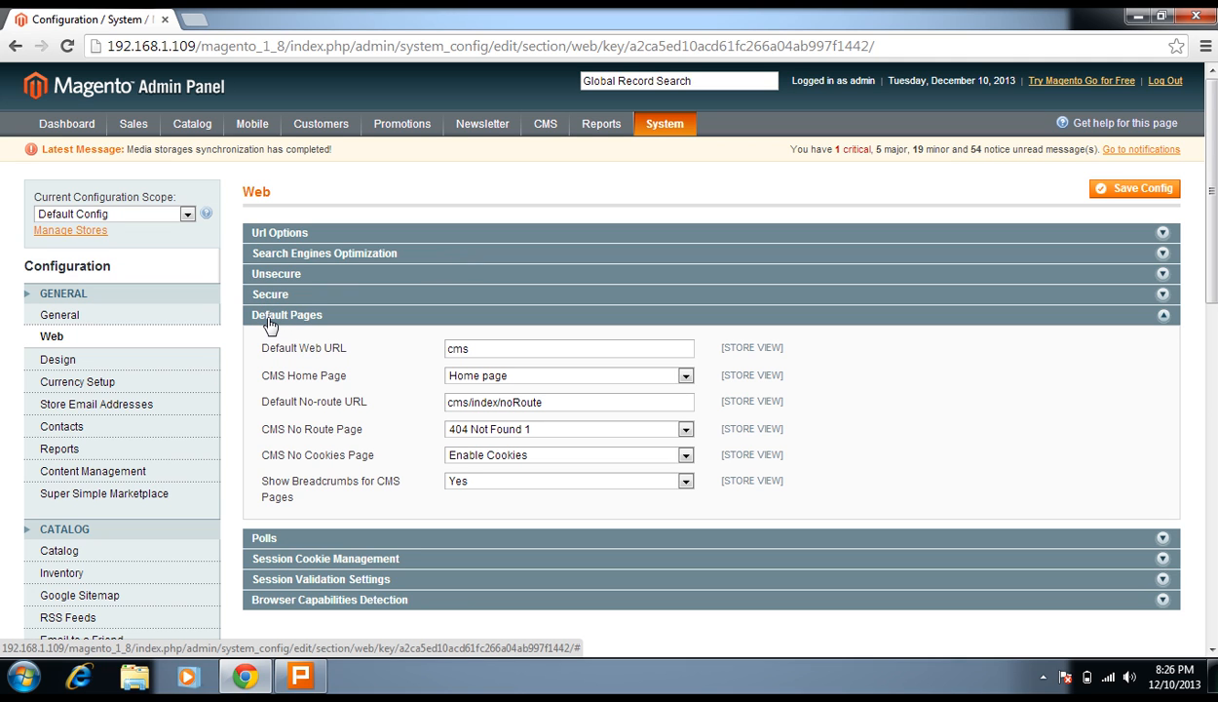
click(270, 322)
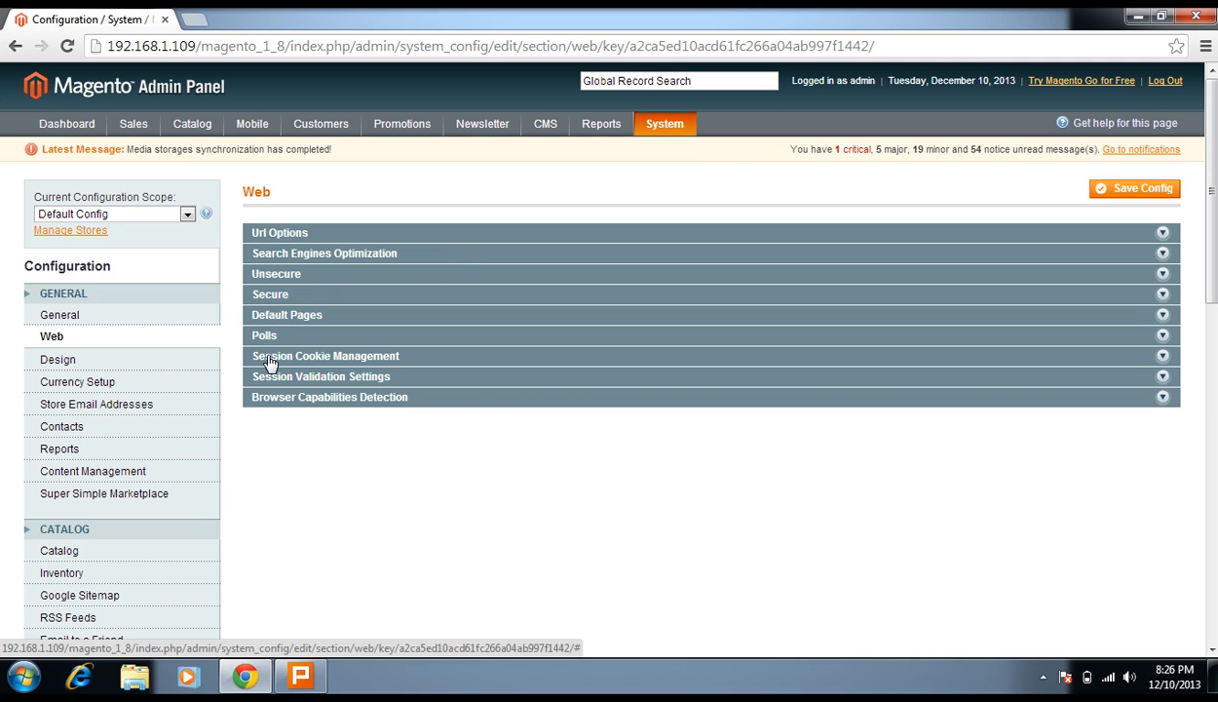
click(270, 358)
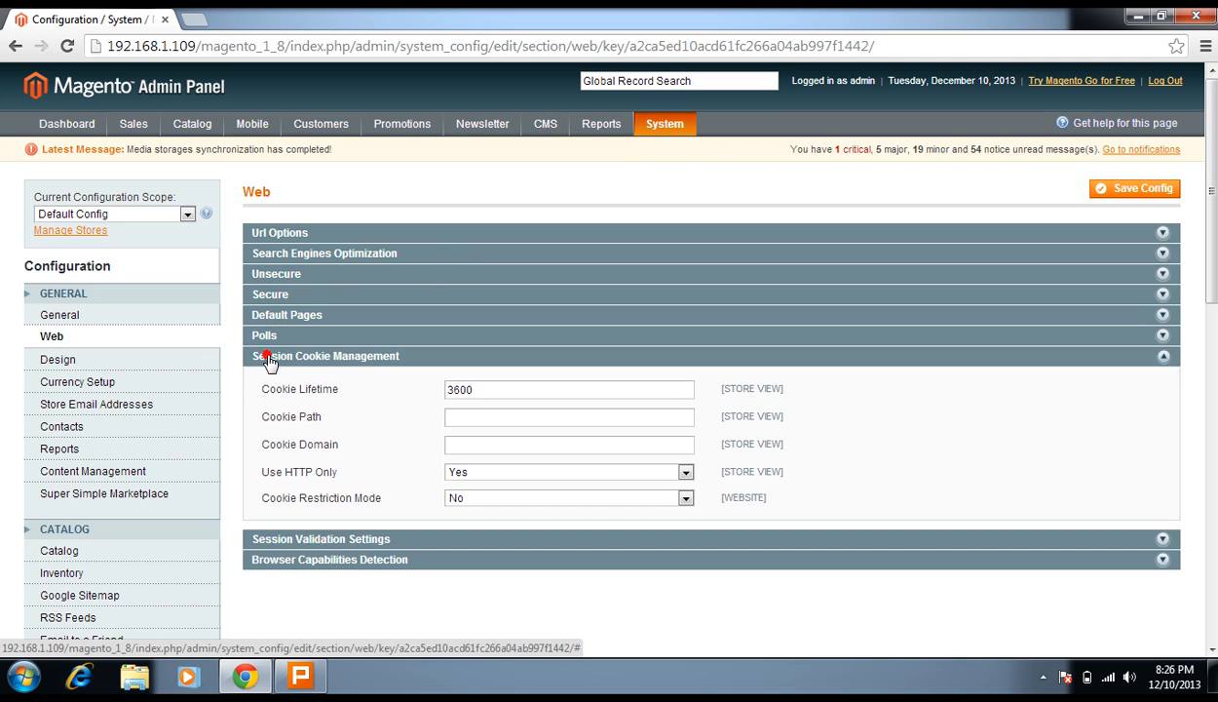
double_click(486, 388)
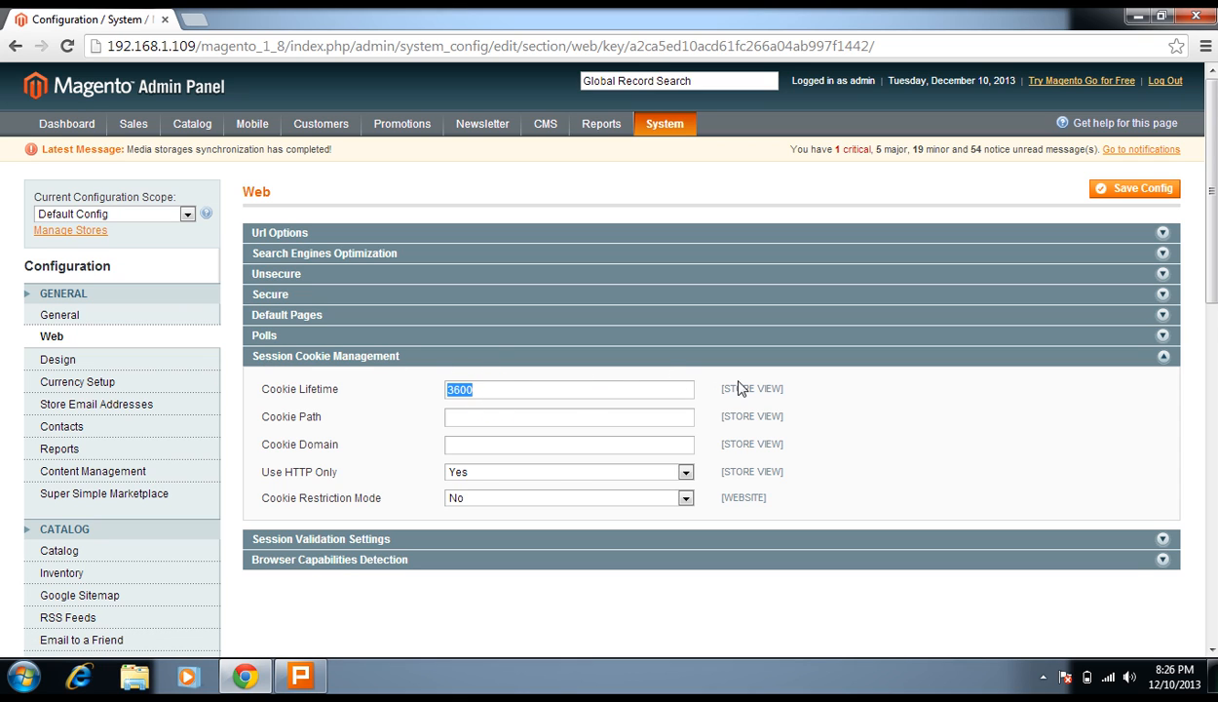
click(651, 357)
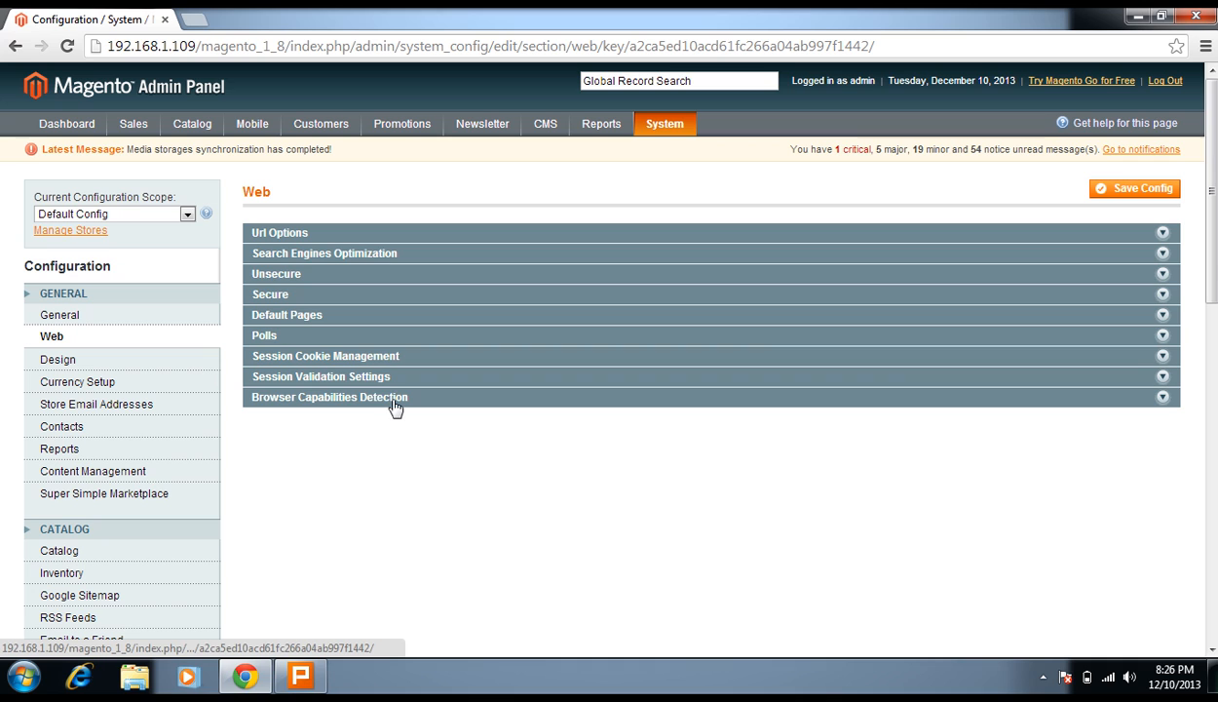
click(312, 378)
click(314, 380)
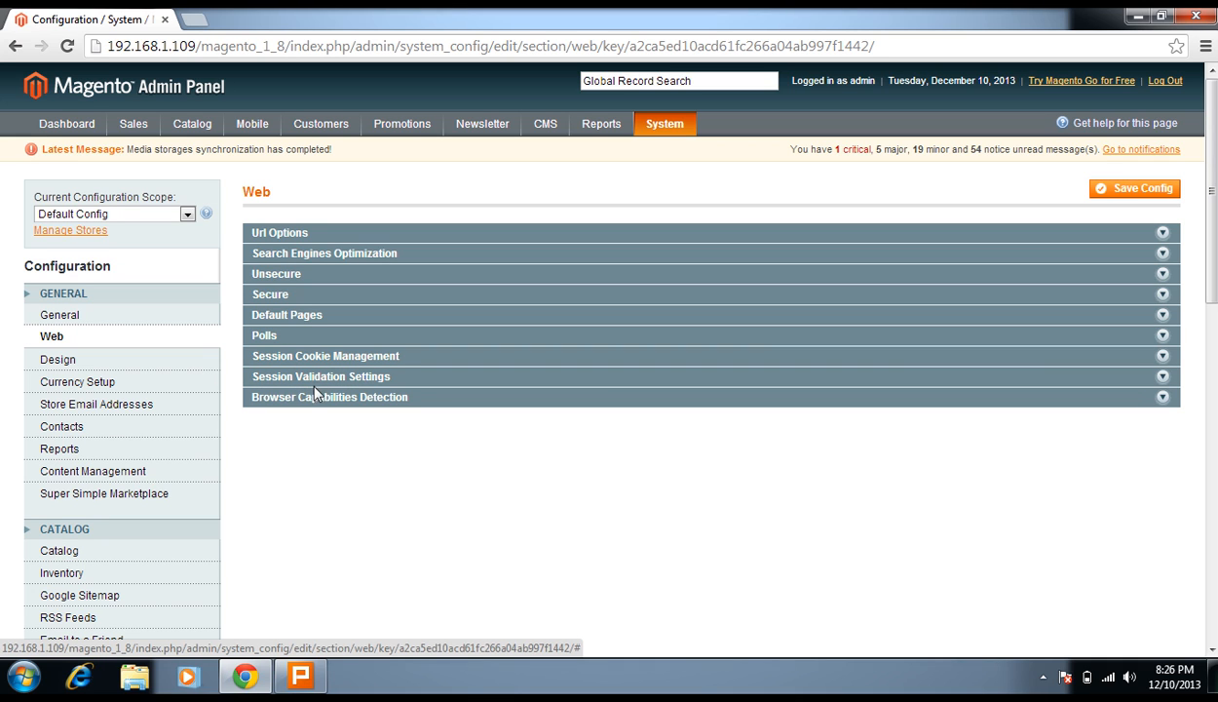
Step: Open the Design configuration section, view the current package name in the Package group, and collapse the group
click(122, 359)
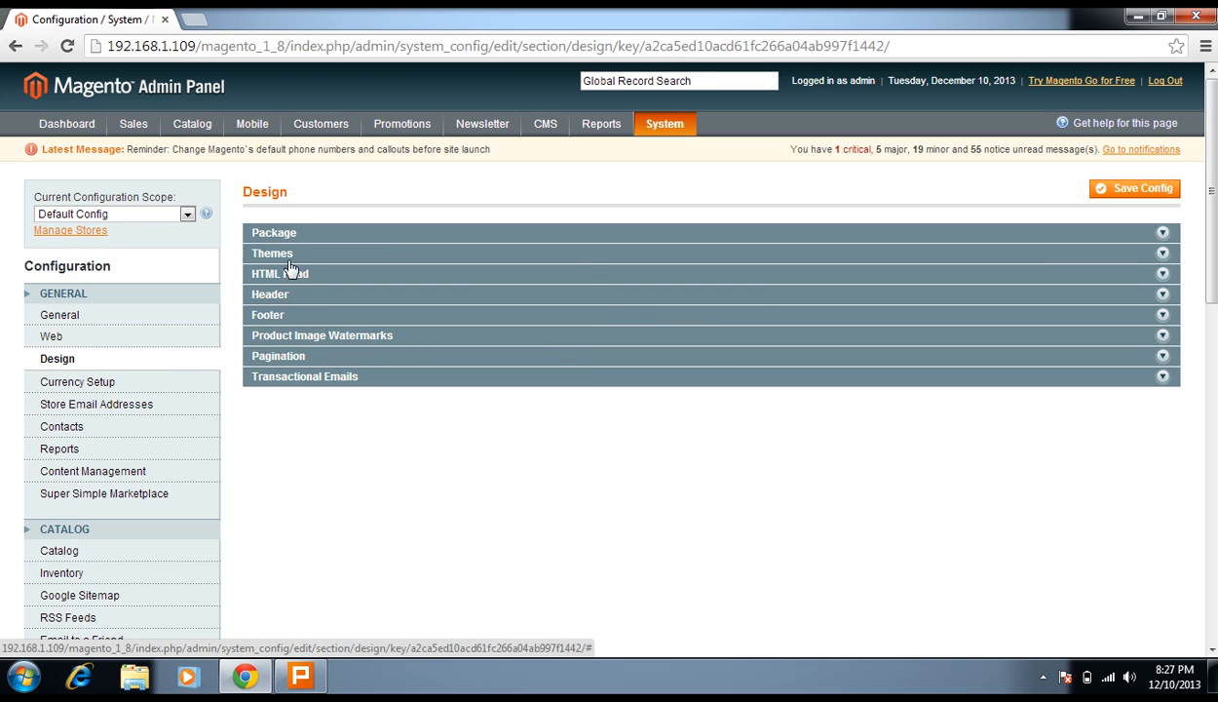
click(298, 232)
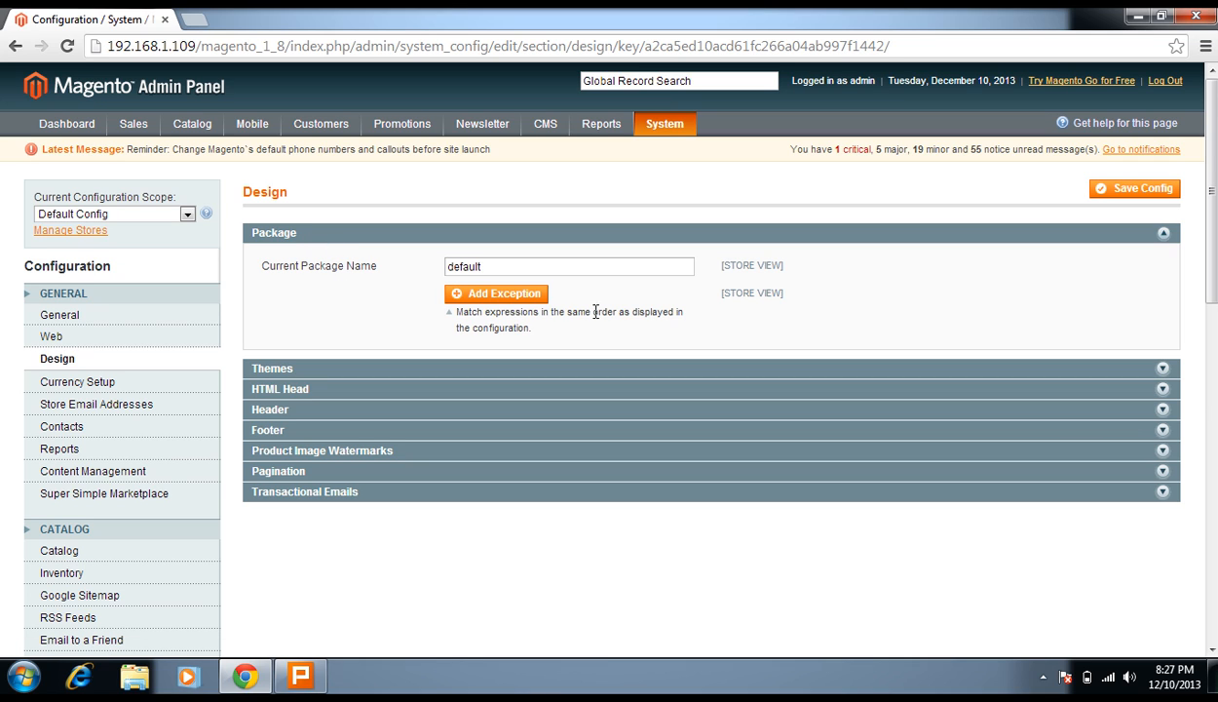
double_click(516, 263)
click(510, 264)
click(519, 235)
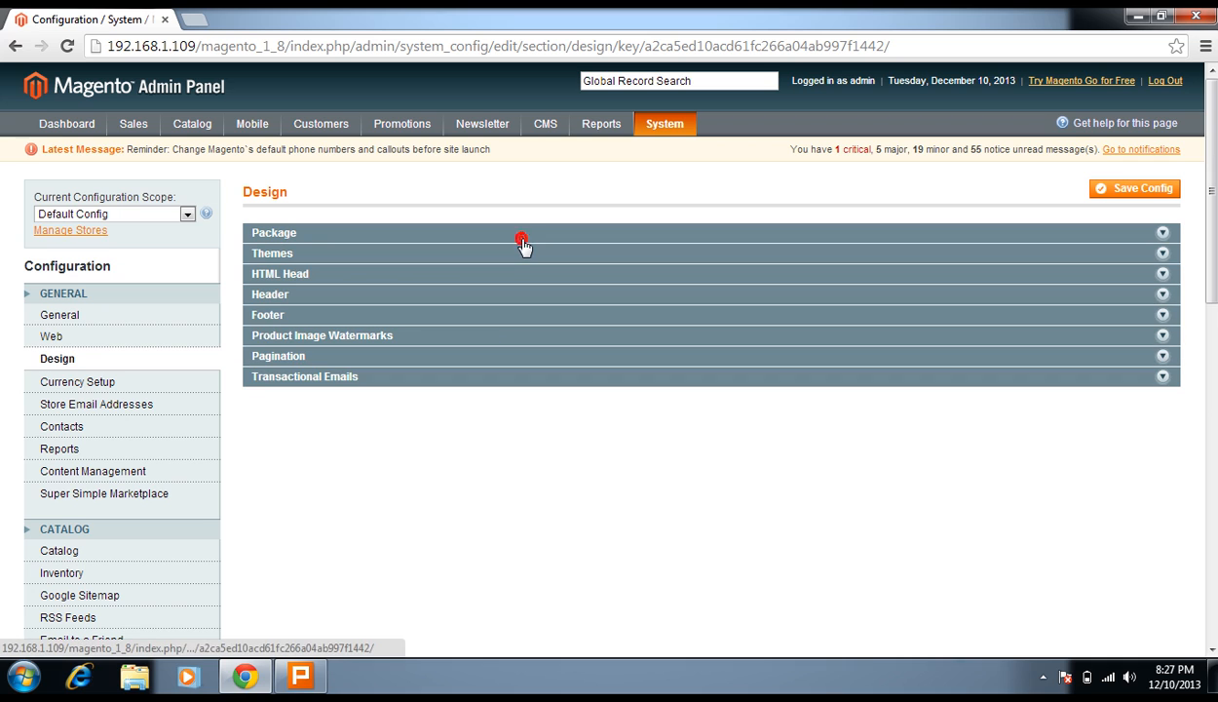
Step: Expand the Themes and Package groups together and look over their package name, translation, template, skin, layout and default fields
click(517, 252)
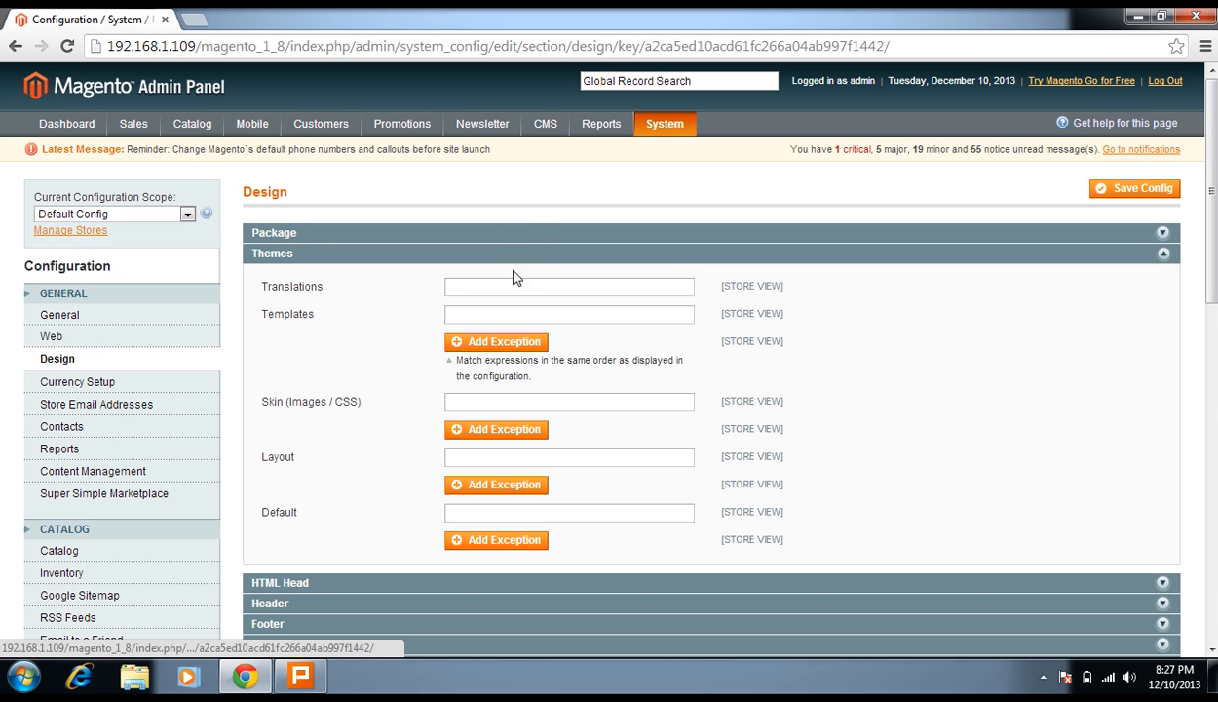
click(519, 282)
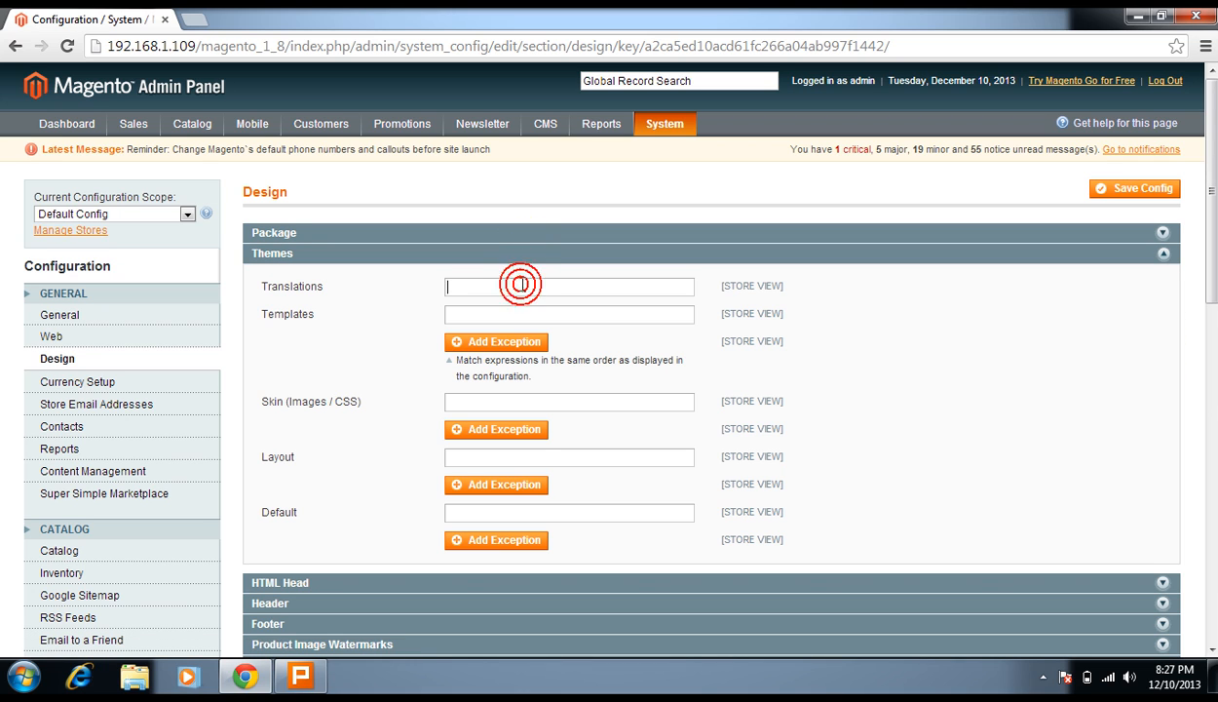
click(526, 237)
double_click(507, 261)
scroll(767, 294, down, 4)
scroll(761, 307, up, 4)
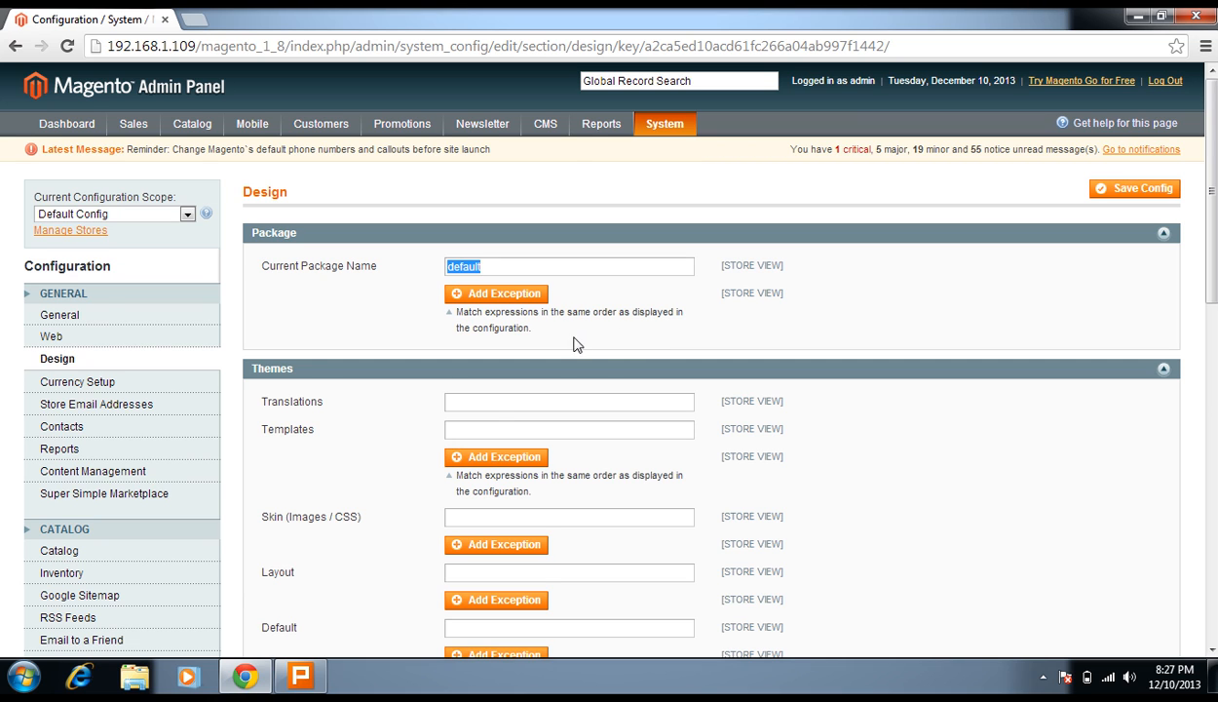
scroll(560, 339, down, 2)
scroll(478, 246, up, 2)
Step: Set the Current Package Name to emipro_theme in the Package group
click(490, 265)
double_click(490, 265)
text(emipro_theme)
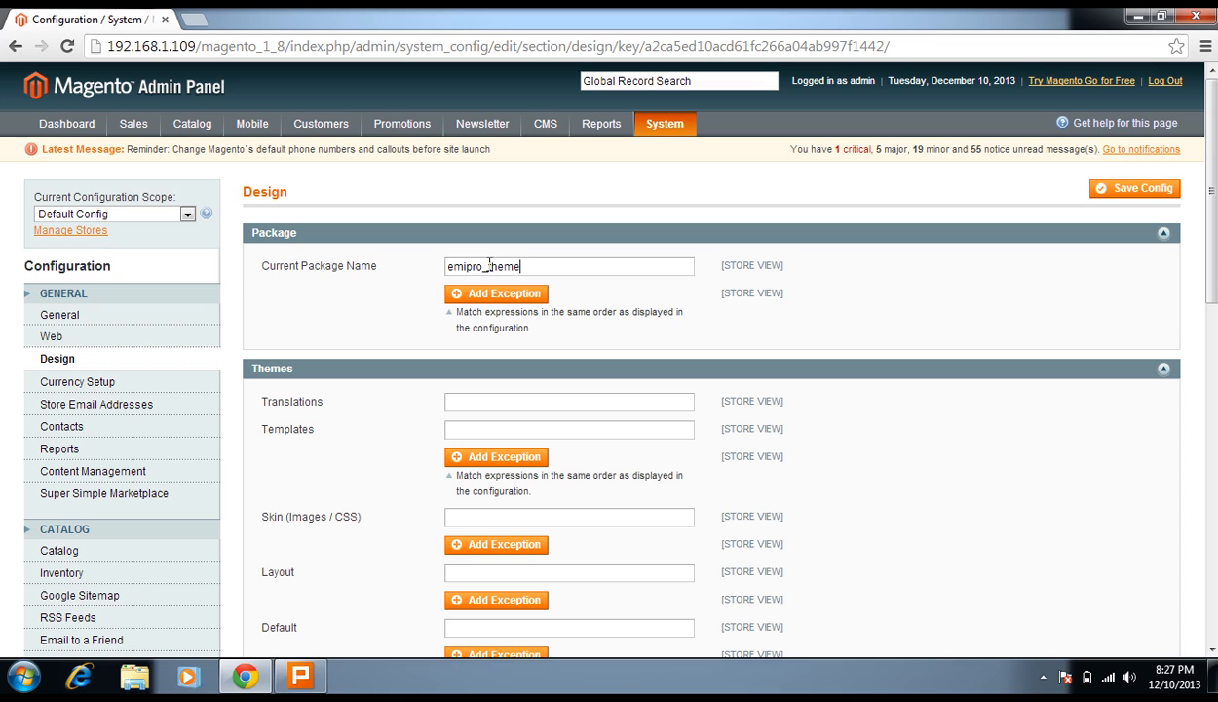
Step: Copy the package name emipro_theme into the Translations, Templates, Skin (Images / CSS), Layout and Default fields of the Themes group
key(ctrl+a)
key(ctrl+c)
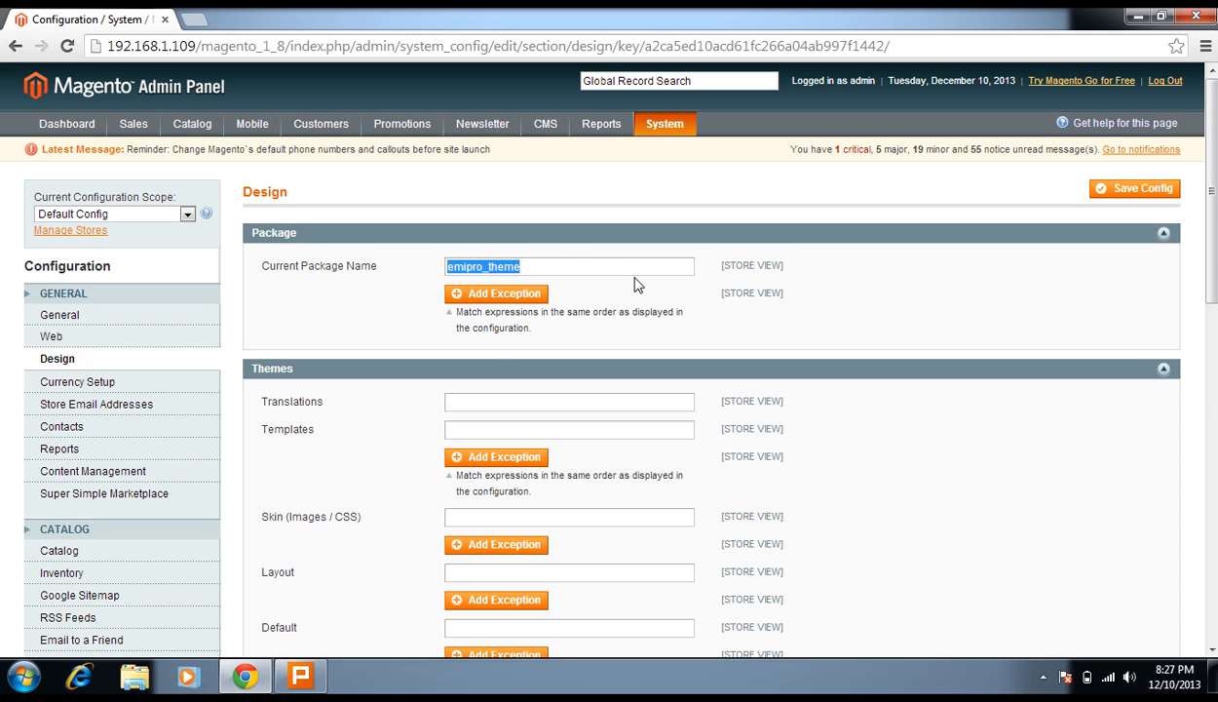
click(499, 399)
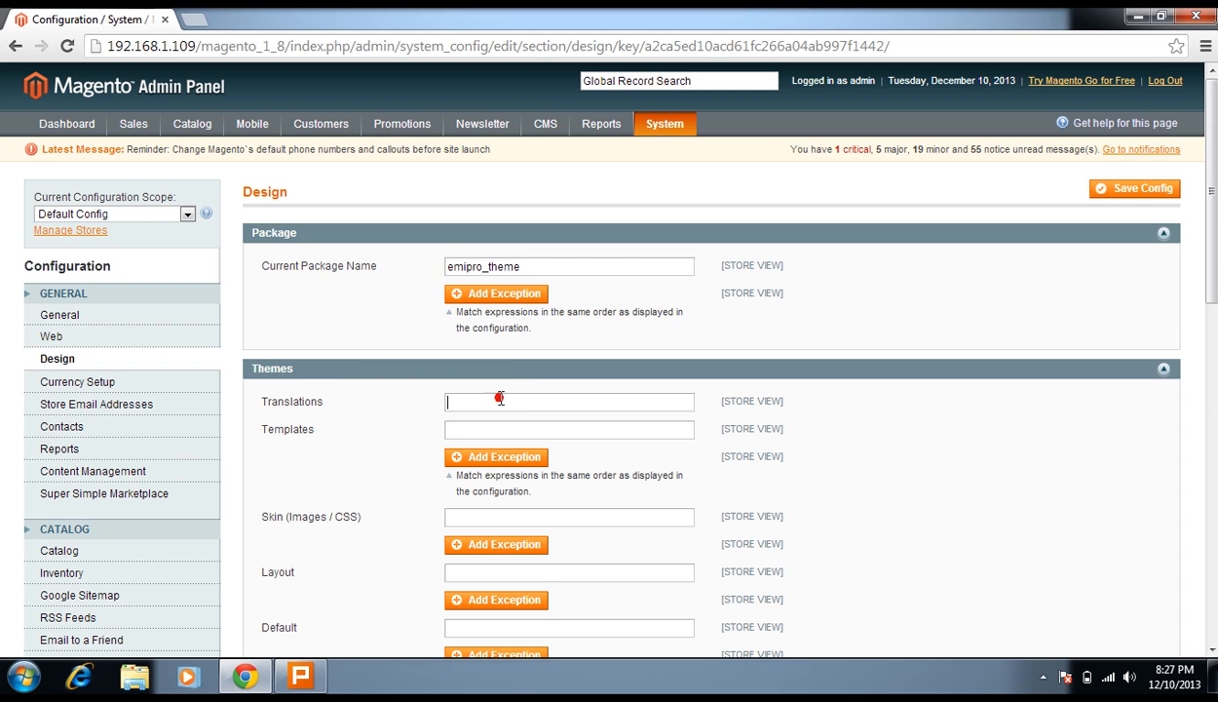
key(ctrl+v)
click(491, 427)
key(ctrl+v)
click(490, 514)
key(ctrl+v)
click(476, 566)
key(ctrl+v)
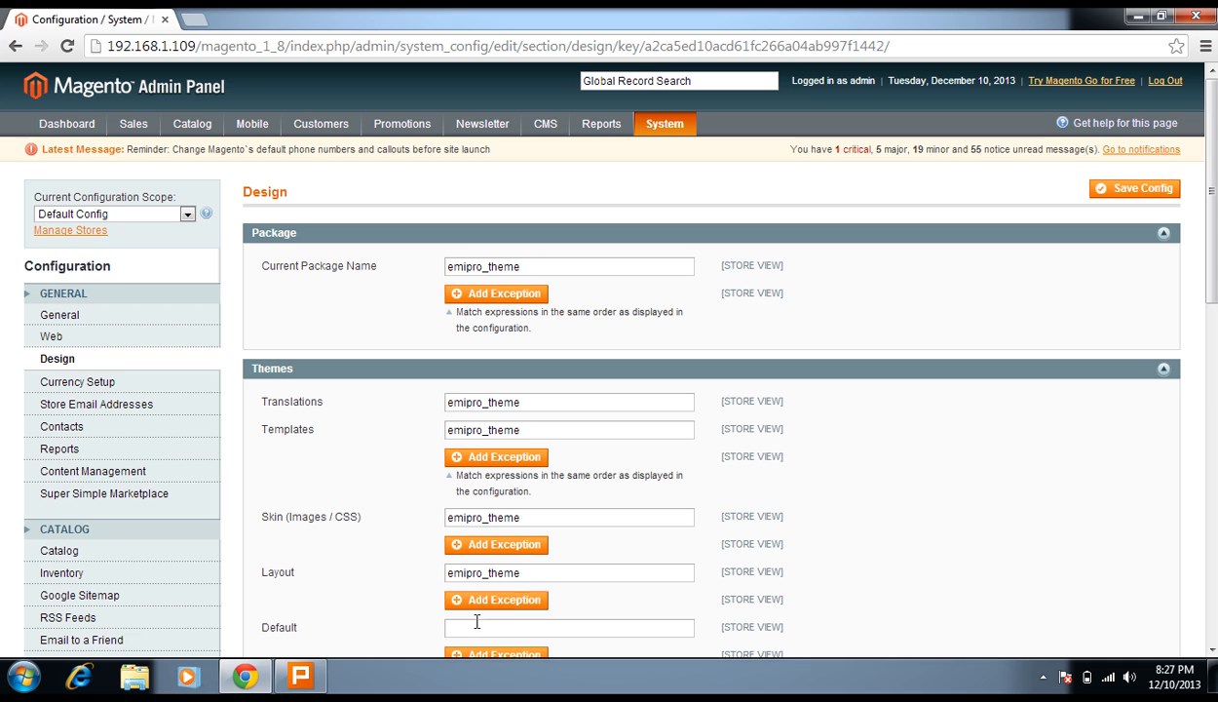
key(ctrl+v)
Step: Check the filled theme fields, especially the Skin and Layout entries, and collapse the Themes and Package groups
scroll(571, 628, down, 3)
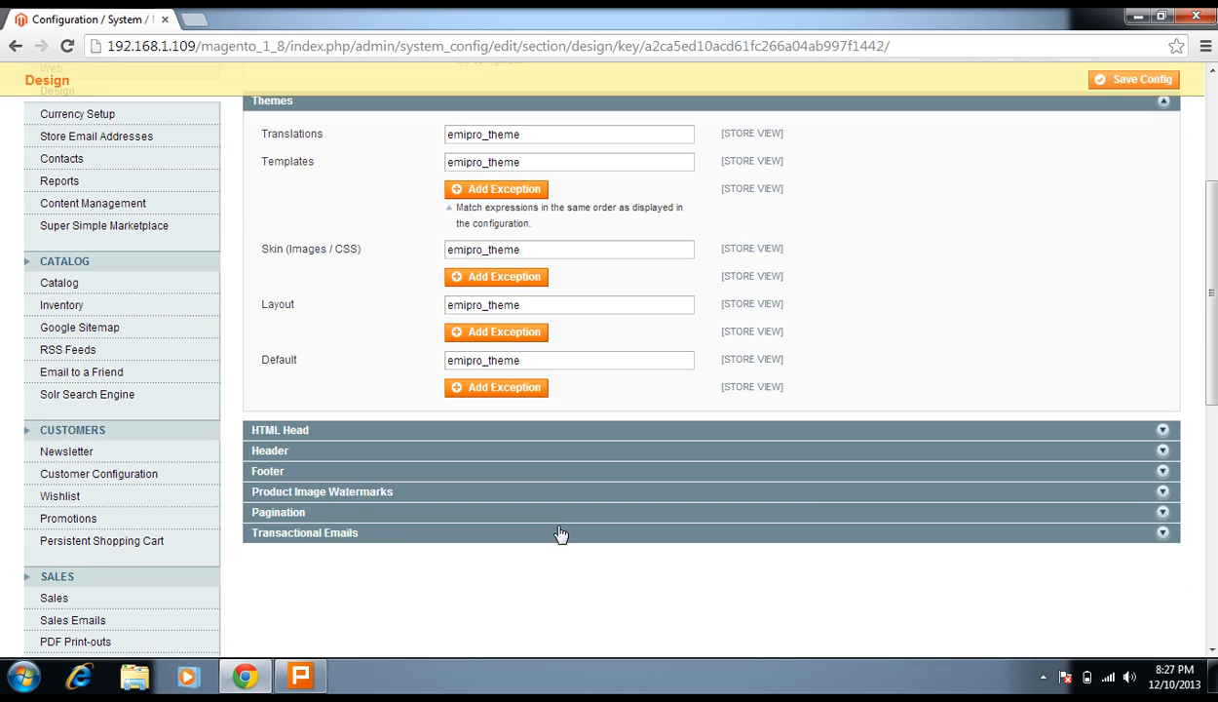
scroll(560, 536, up, 3)
scroll(697, 463, down, 1)
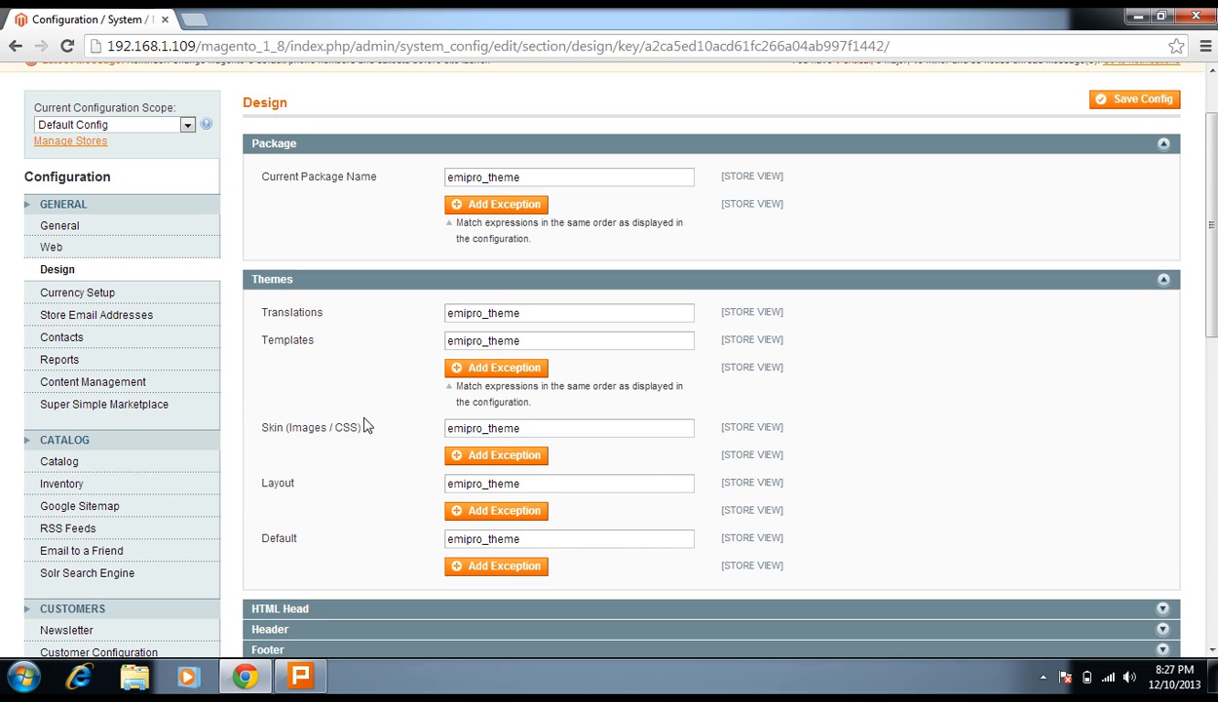
drag(366, 434, 288, 430)
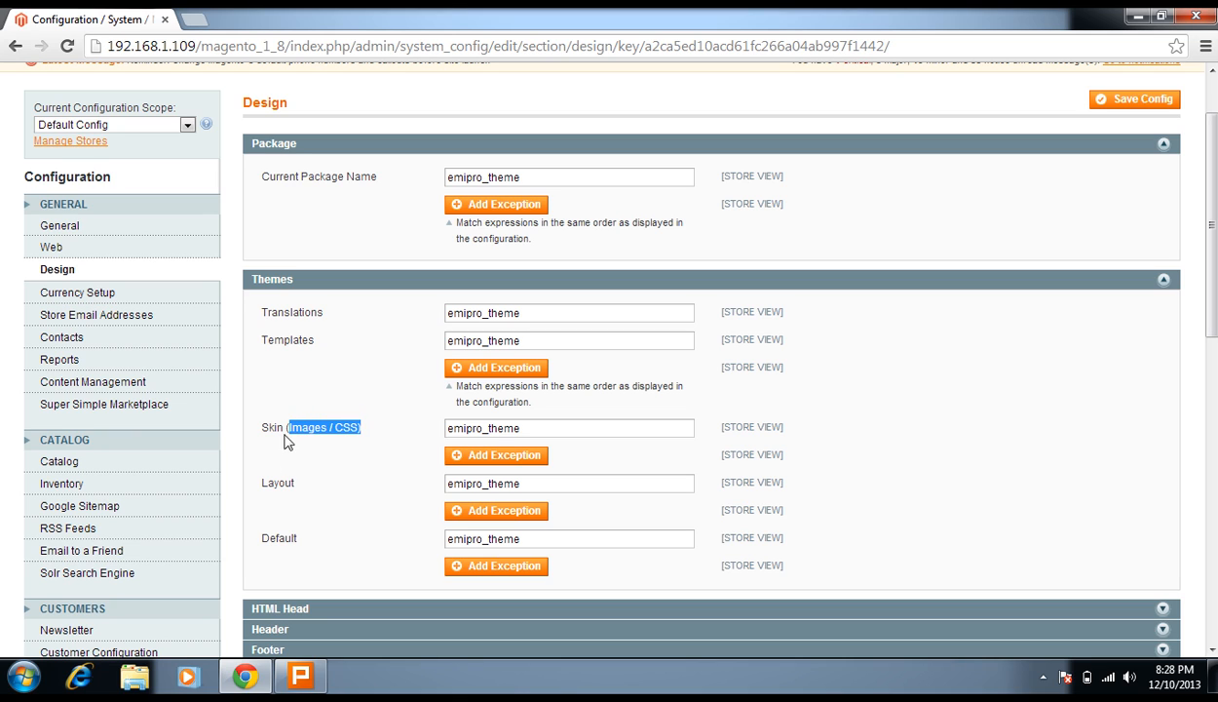
double_click(277, 481)
click(275, 478)
drag(525, 483, 444, 470)
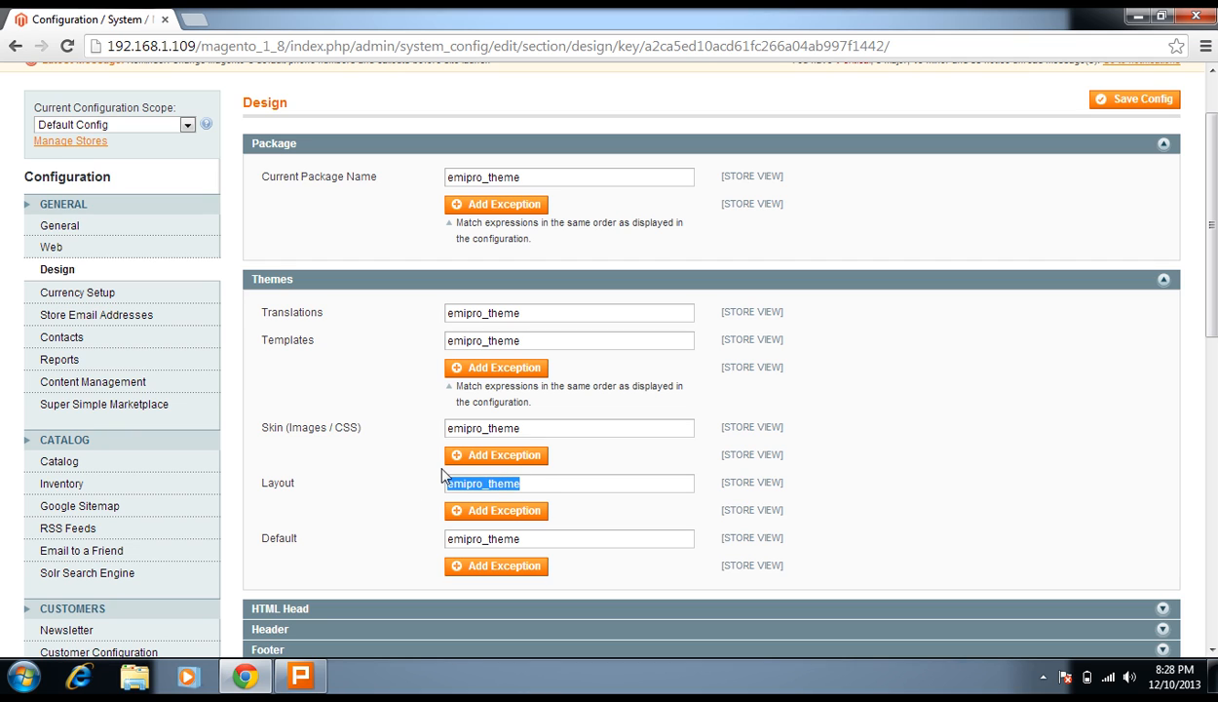
click(398, 283)
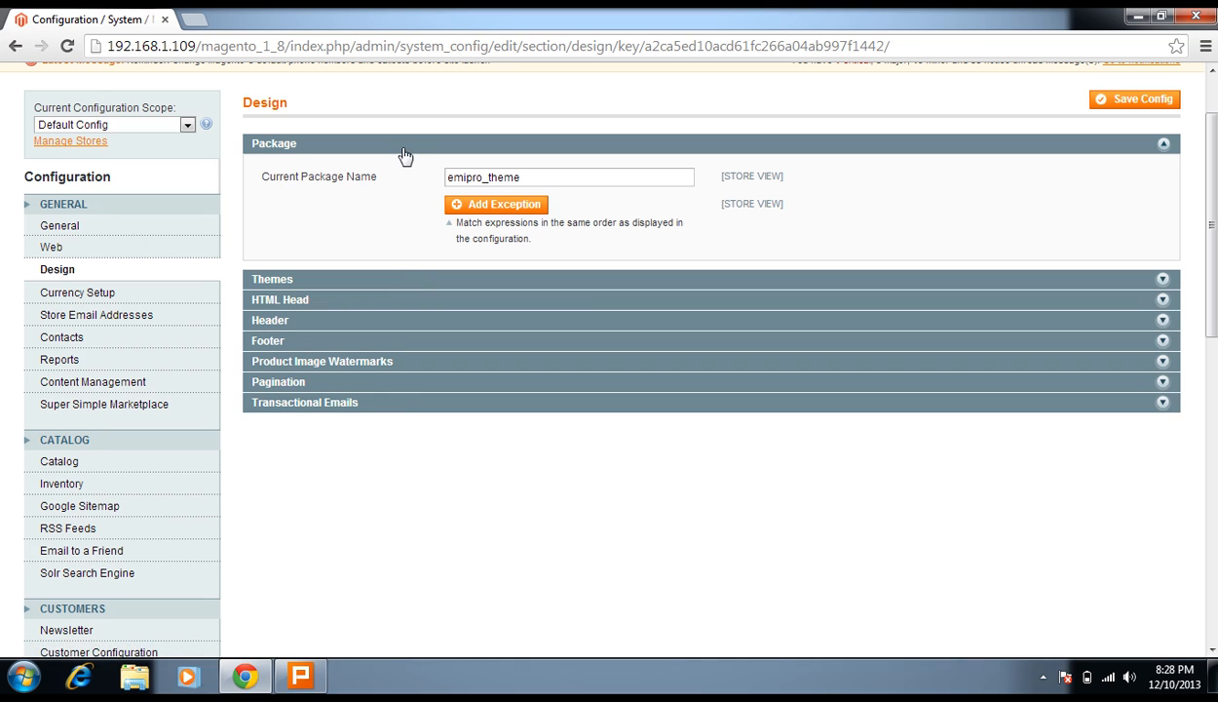
click(403, 145)
Step: Review the HTML Head group from favicon, title, description and keywords to the Display Demo Store Notice options, and collapse it
click(384, 185)
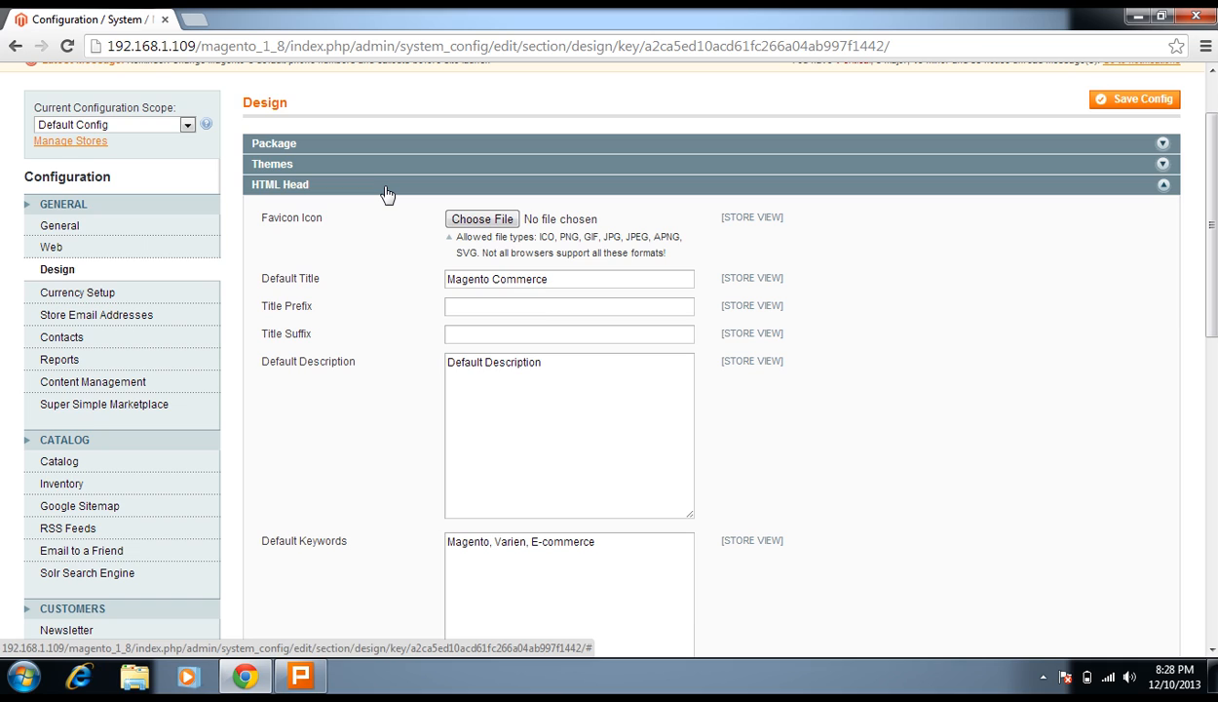
scroll(767, 493, up, 1)
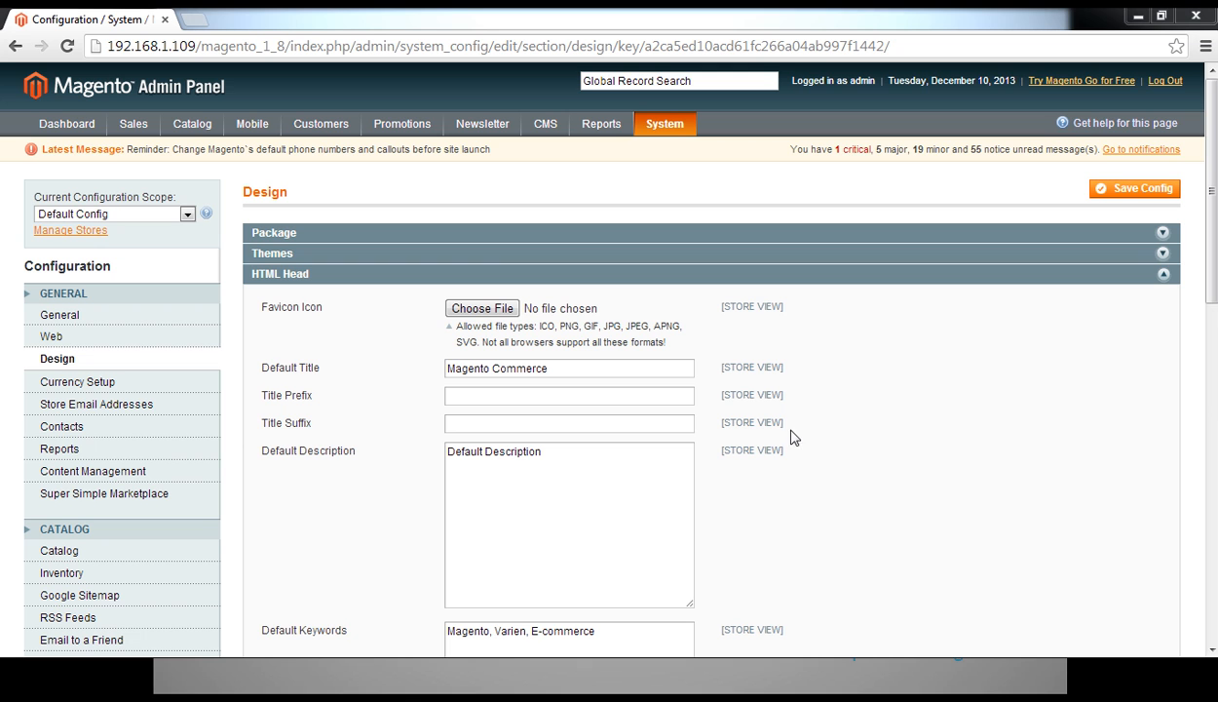
drag(1208, 219, 1214, 407)
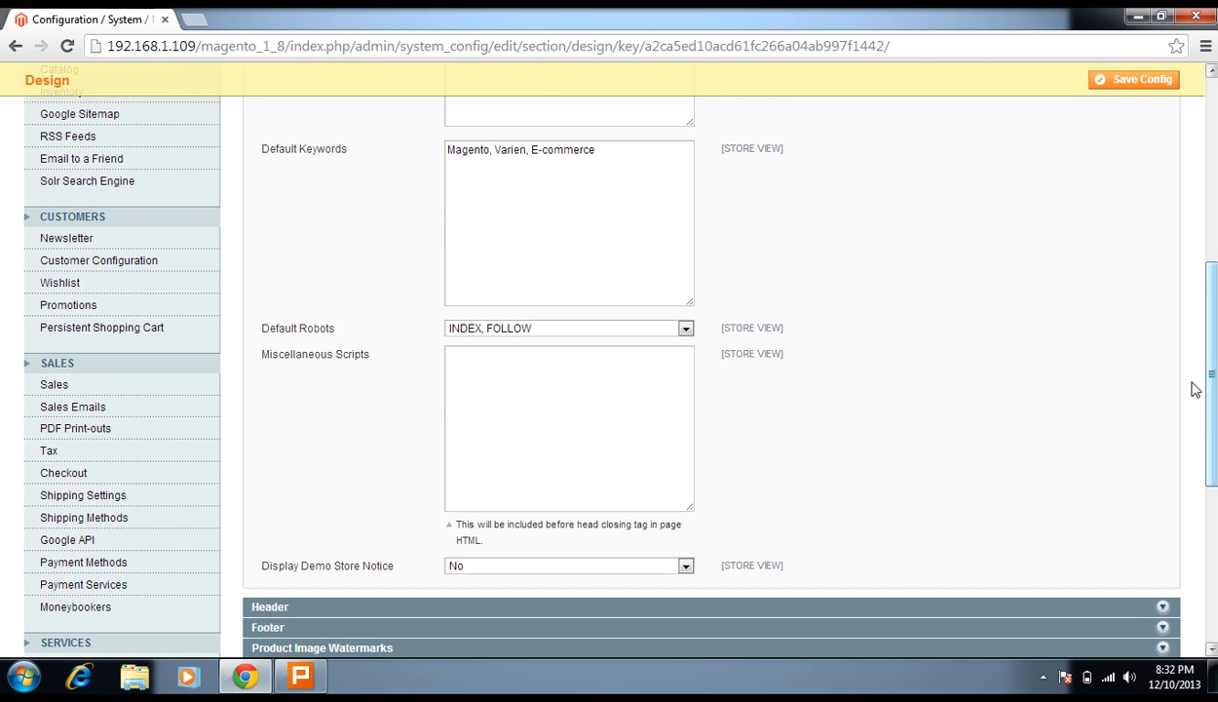
scroll(729, 253, up, 5)
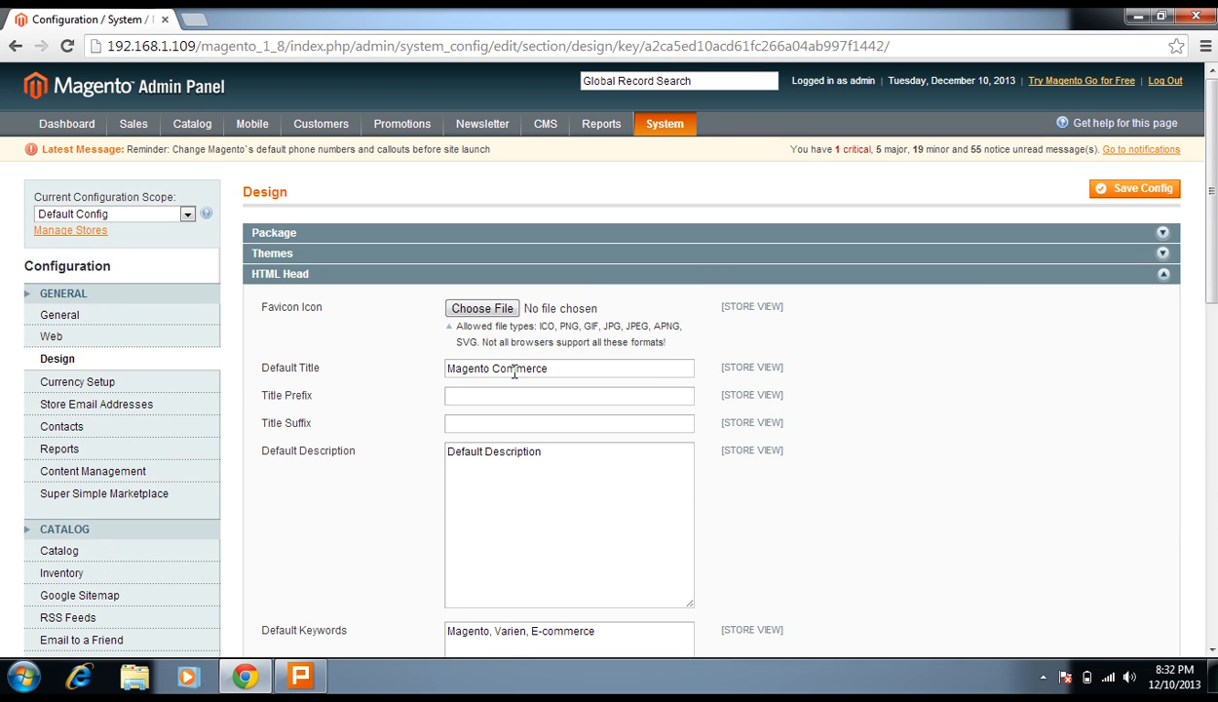
scroll(558, 478, down, 3)
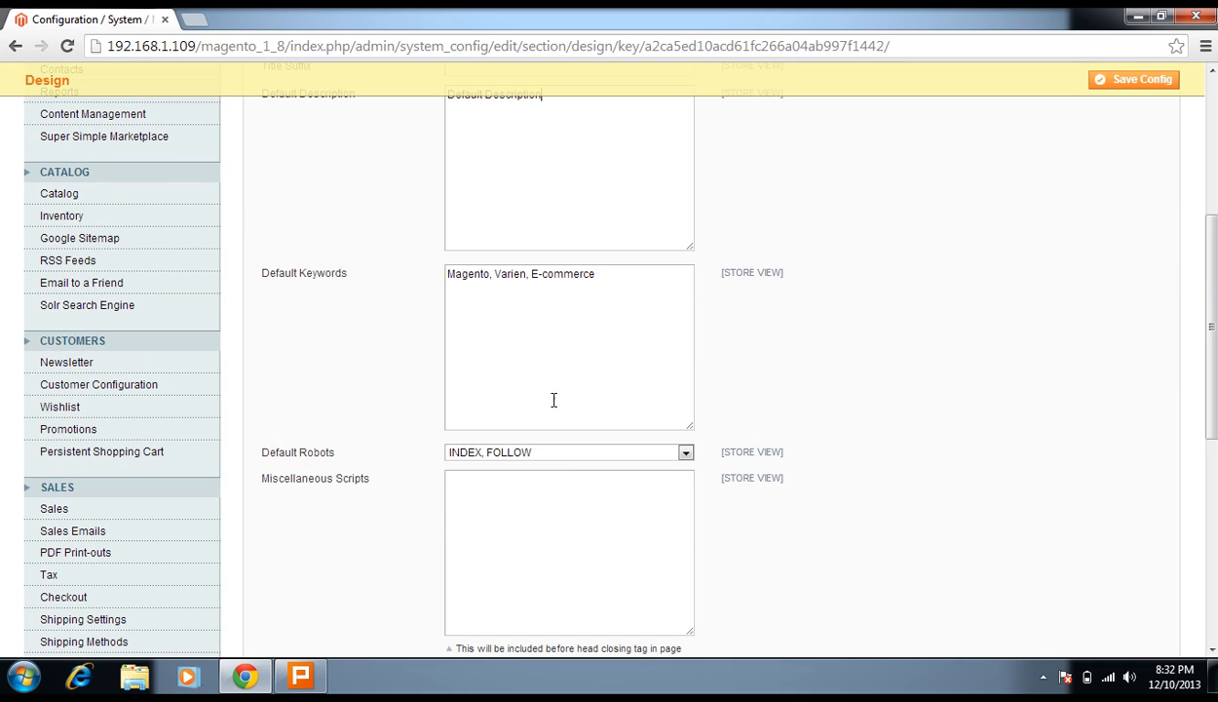
scroll(566, 371, down, 2)
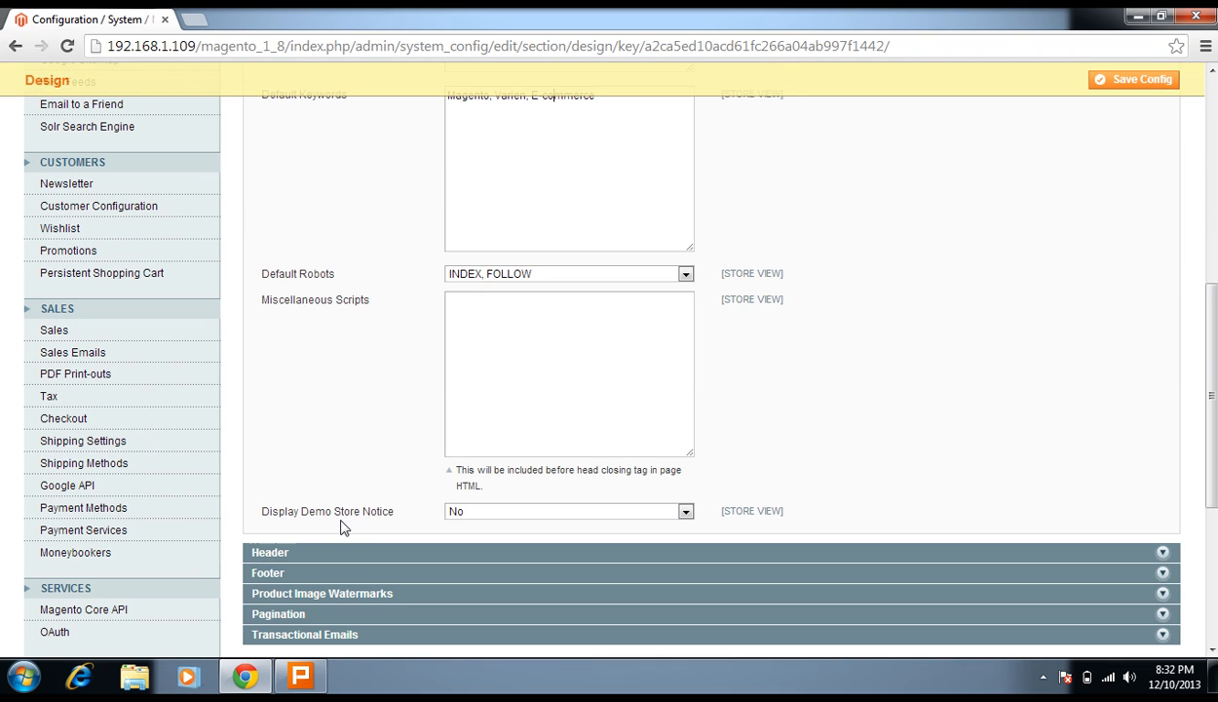
click(454, 512)
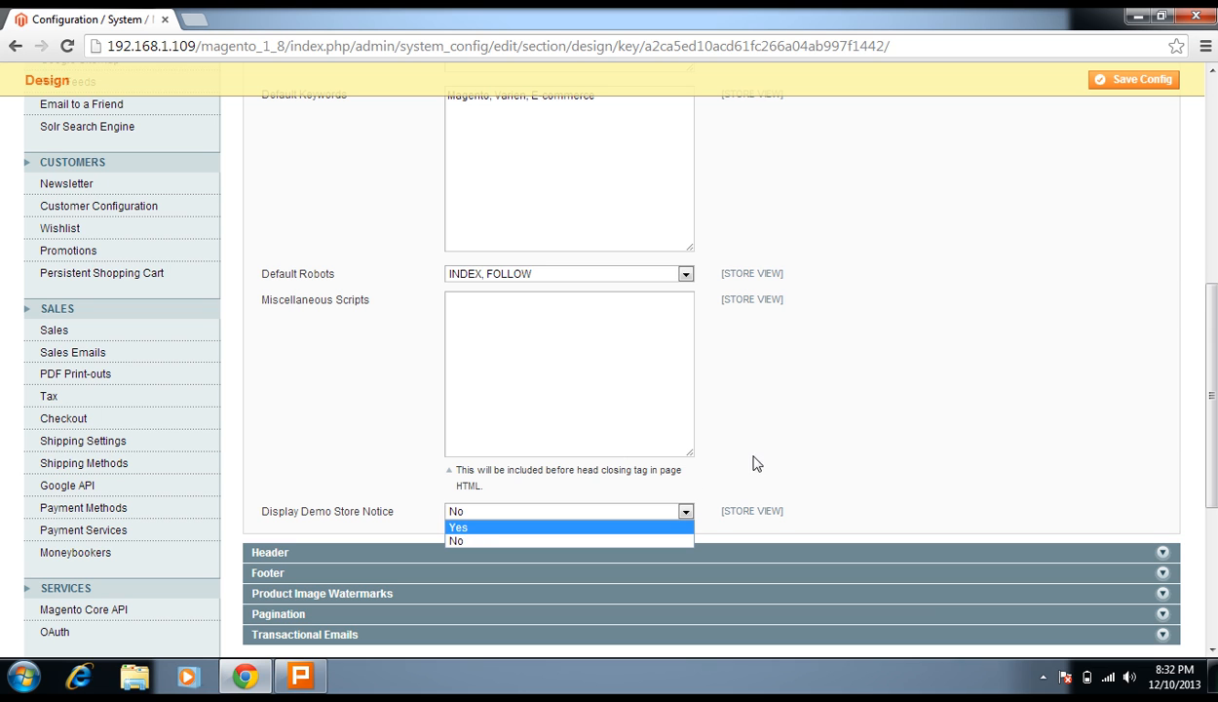
scroll(753, 462, up, 5)
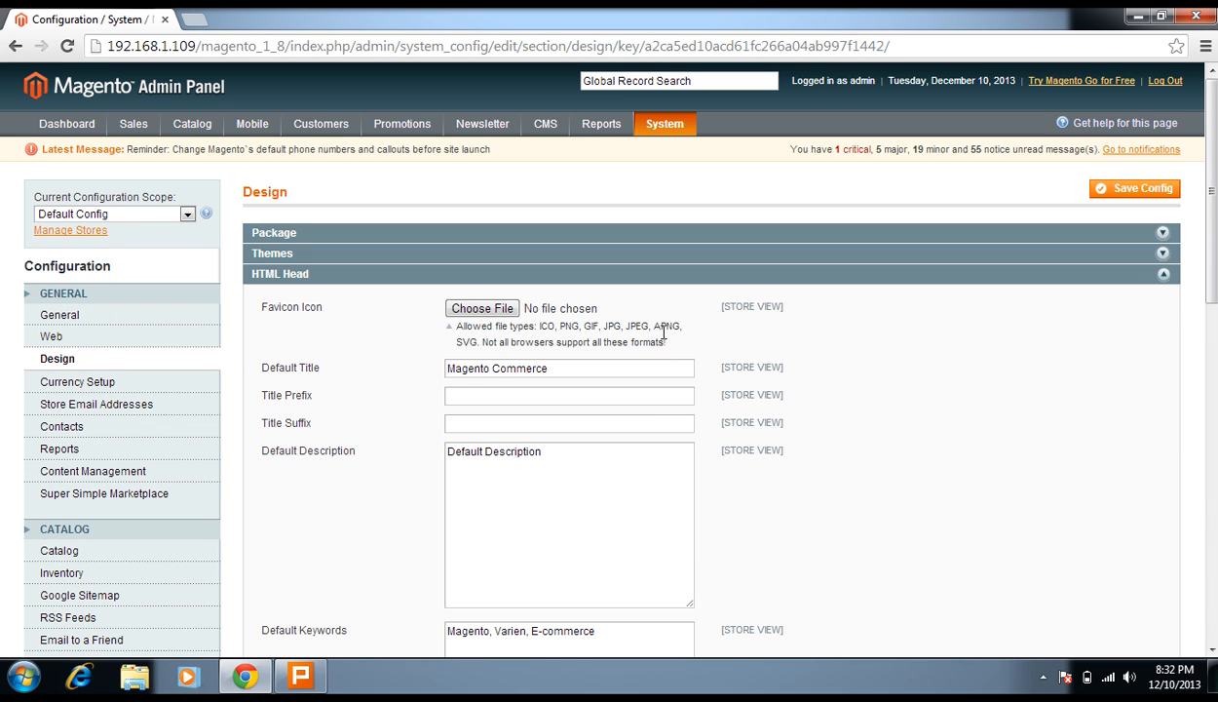
click(669, 275)
Step: Expand the Header group, examine its Logo Image Src, Logo Image Alt and Welcome Text fields, and collapse it
click(611, 295)
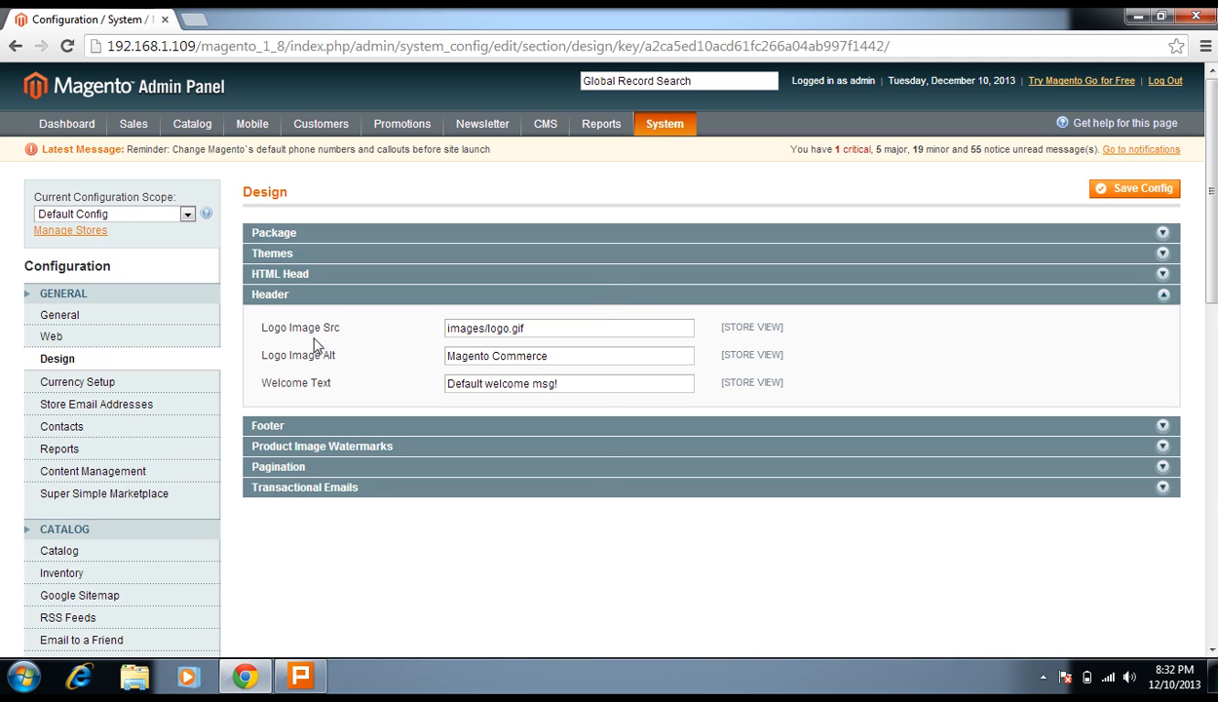
click(343, 329)
drag(343, 330, 274, 329)
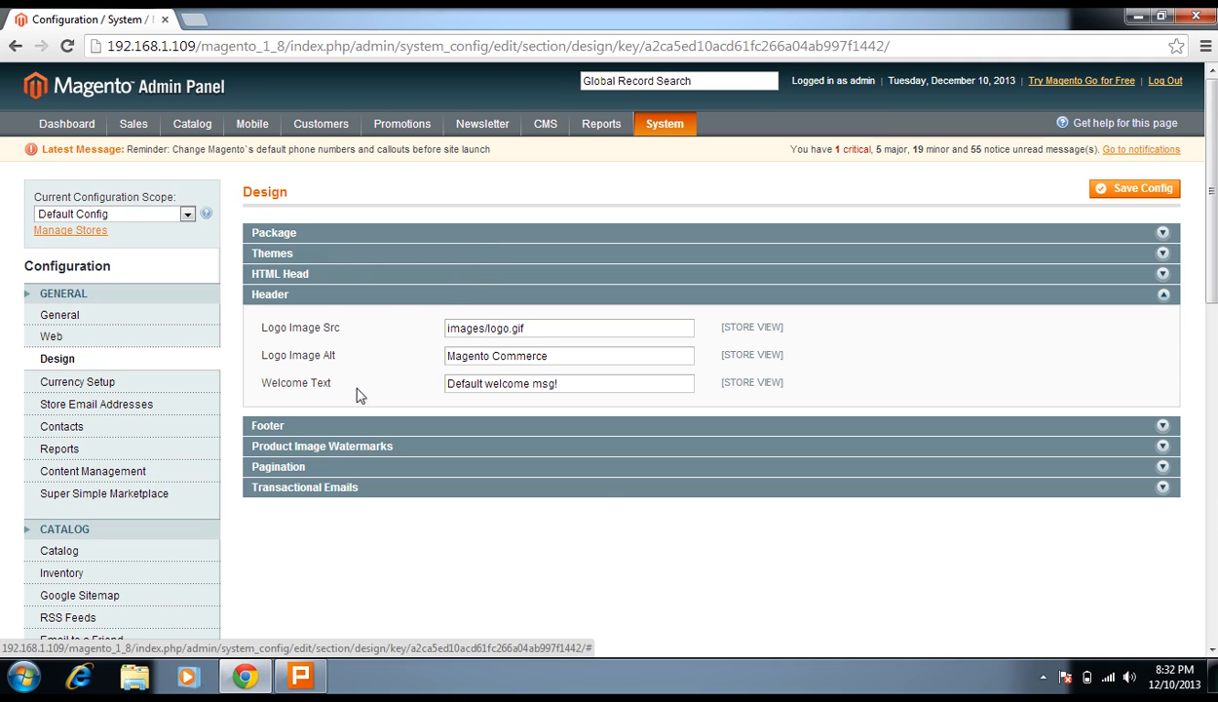
drag(331, 383, 278, 382)
triple_click(470, 384)
click(566, 379)
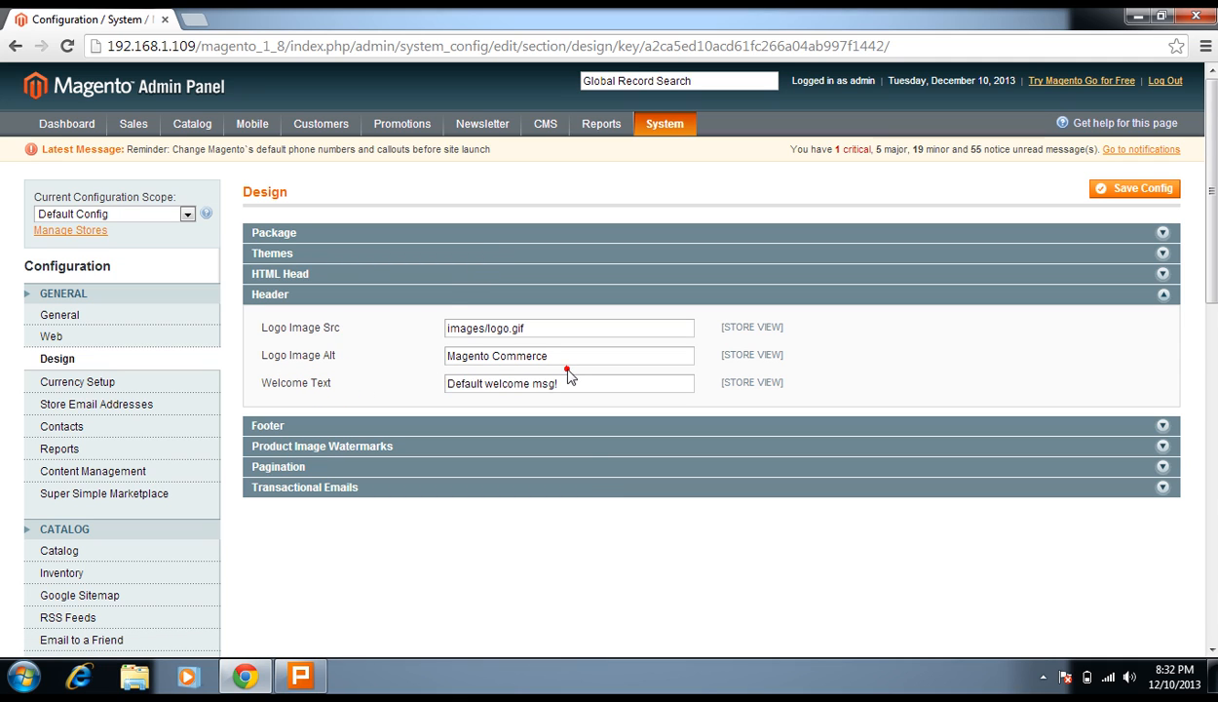
click(677, 296)
Step: Expand the Footer group, examine the Copyright text and Miscellaneous HTML field, and collapse the group
click(684, 313)
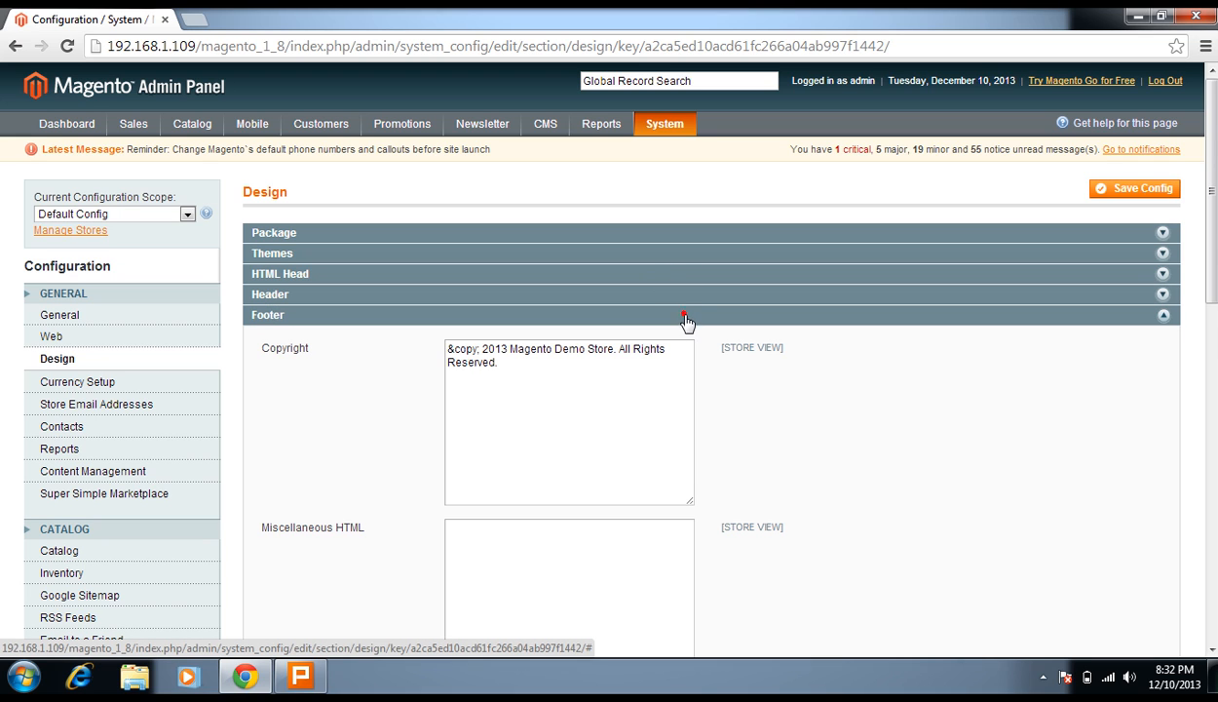
drag(513, 362, 451, 337)
click(528, 359)
scroll(522, 360, down, 3)
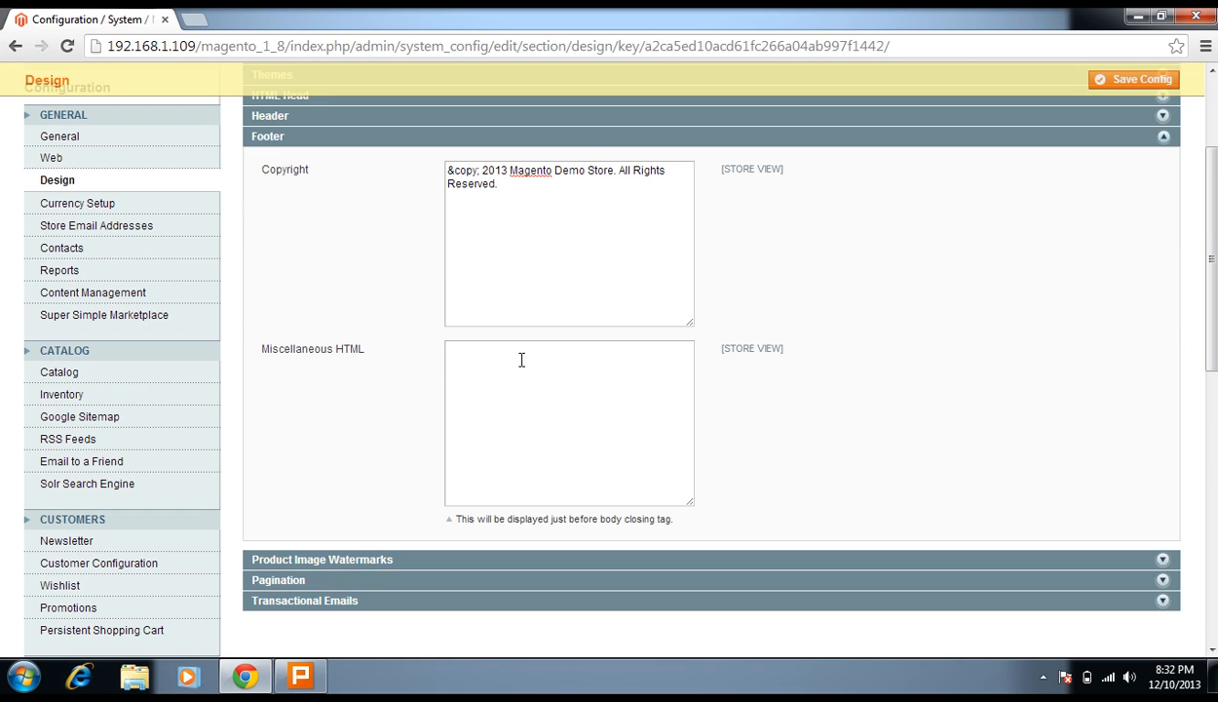
scroll(521, 361, up, 3)
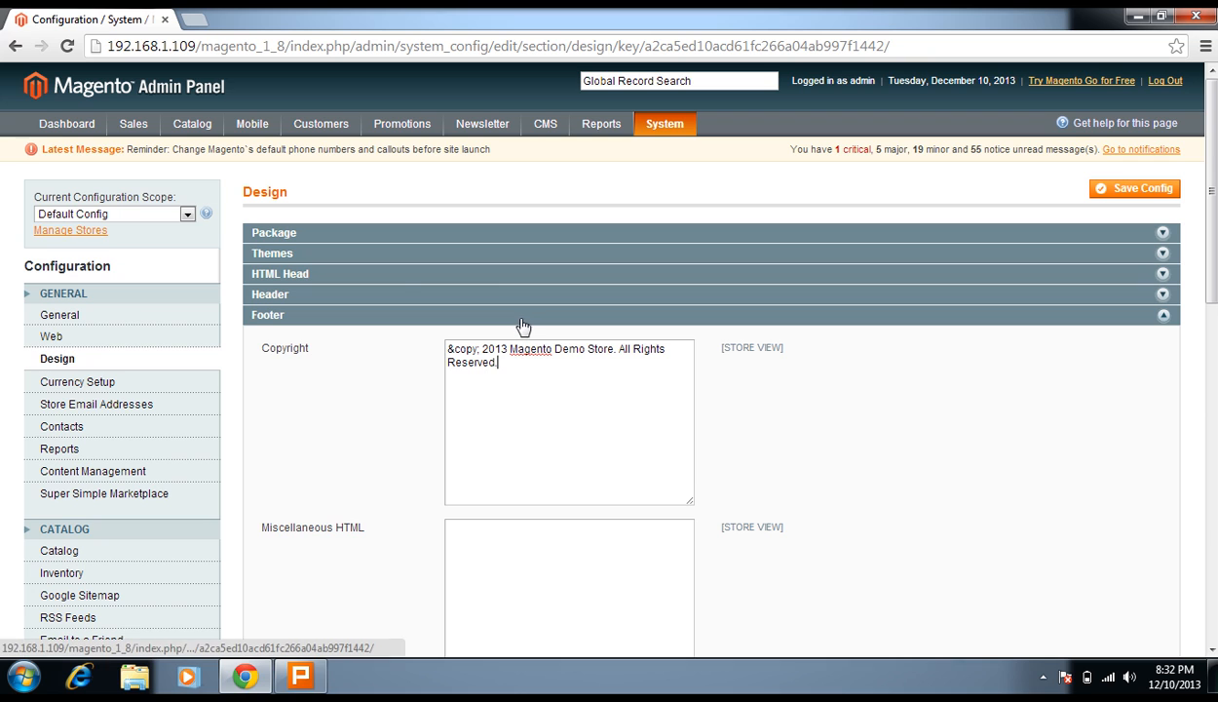
click(521, 317)
Step: Review the size, opacity, image and position settings for base, small and thumbnail images under Product Image Watermarks, and collapse the group
click(519, 336)
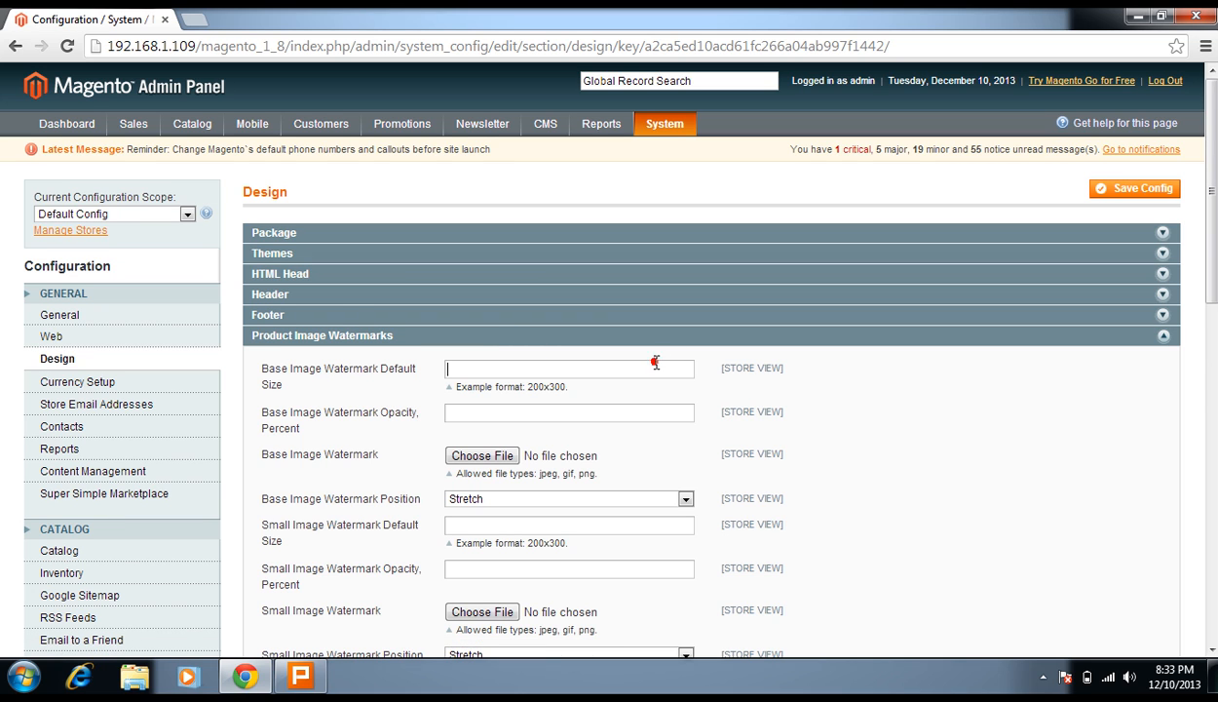
scroll(682, 363, down, 1)
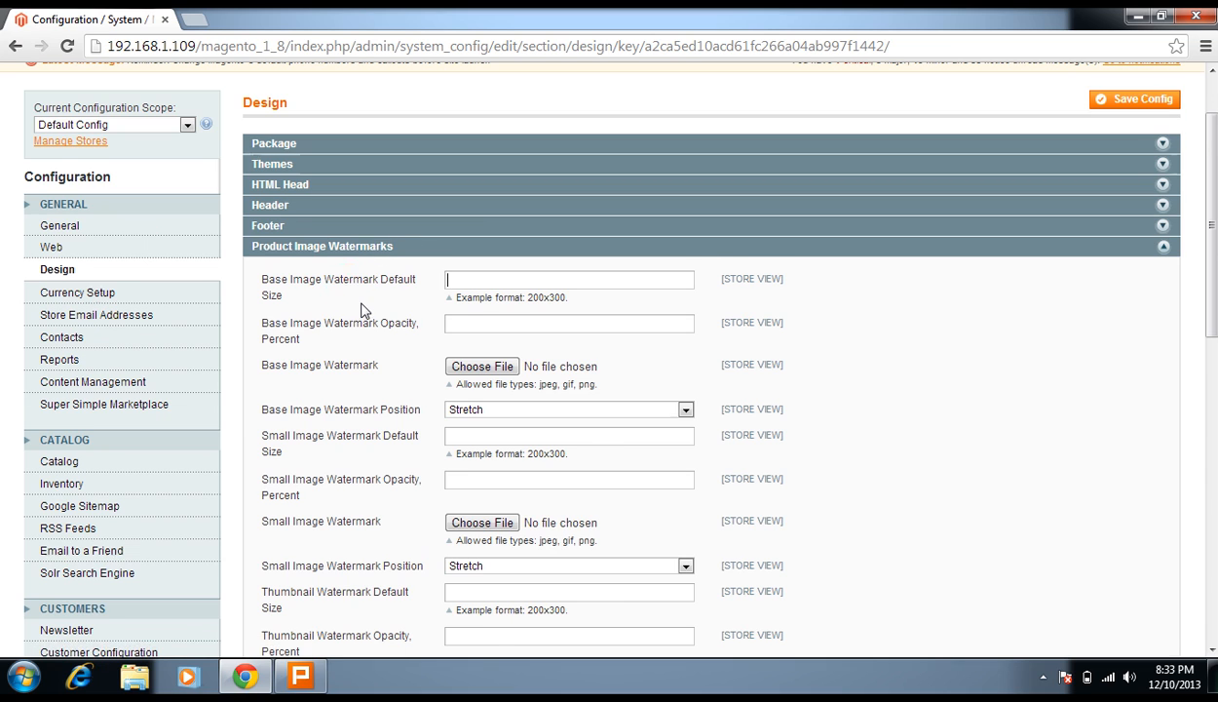
scroll(361, 310, down, 1)
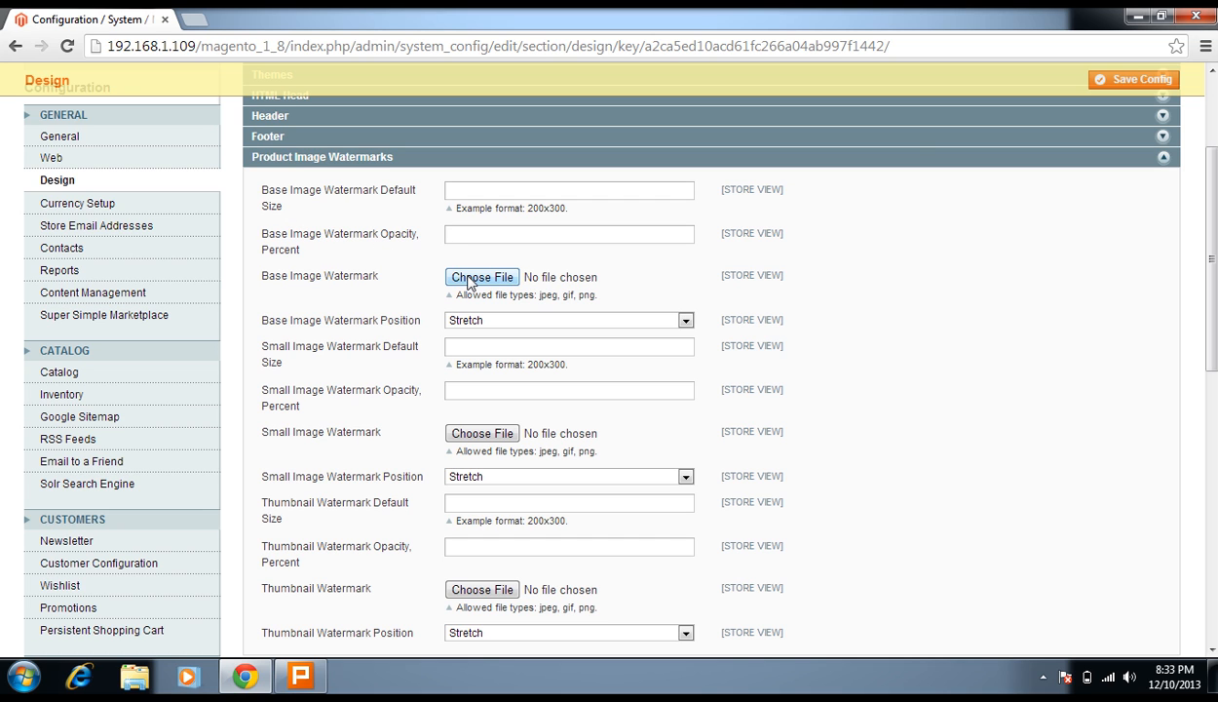
scroll(721, 361, down, 3)
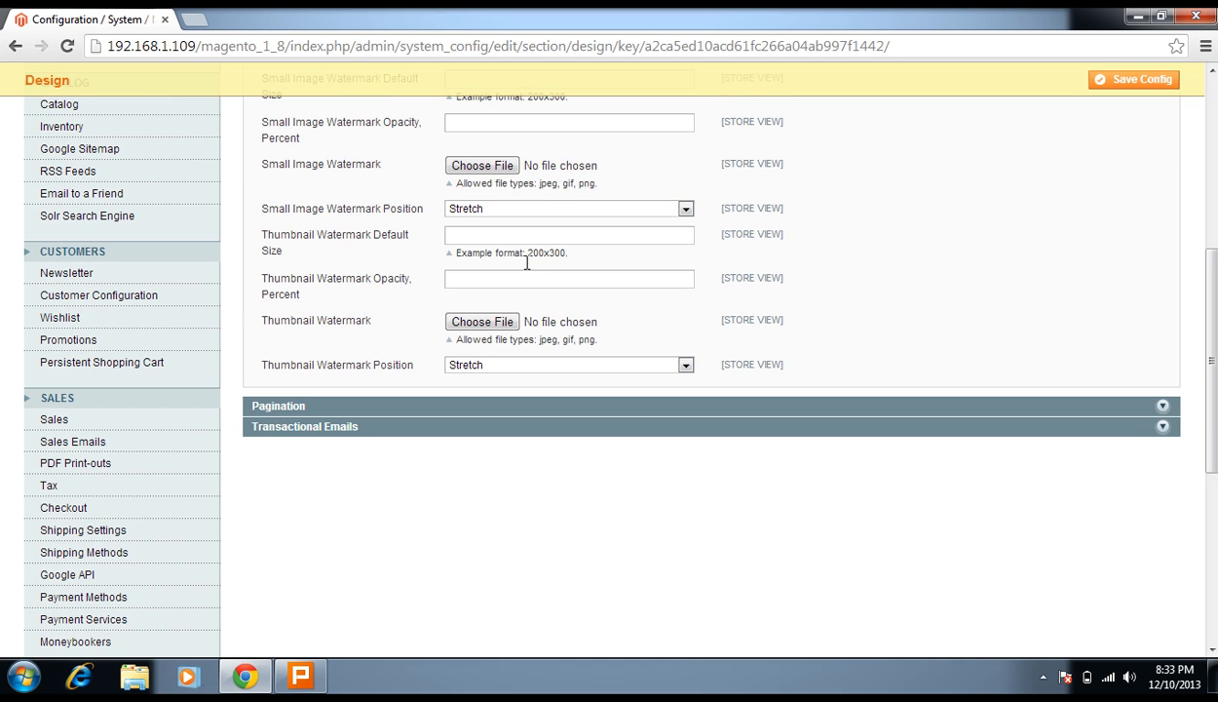
scroll(444, 206, up, 6)
scroll(585, 360, down, 1)
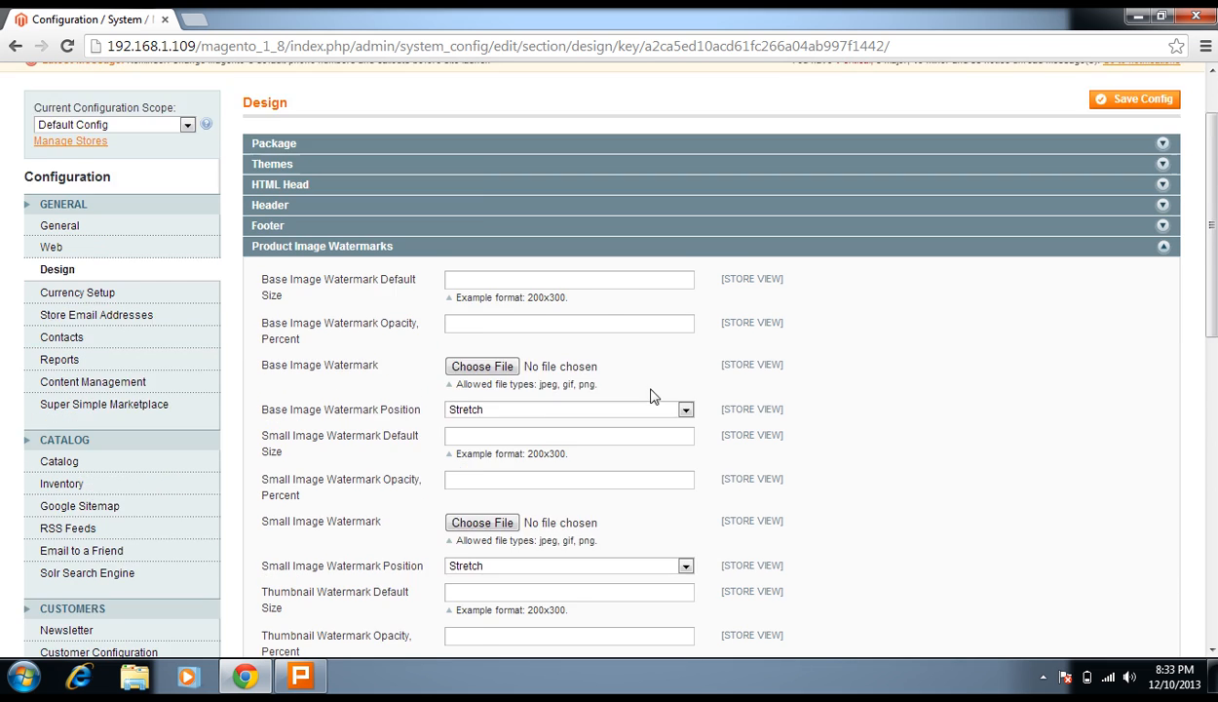
scroll(444, 401, down, 1)
scroll(449, 404, down, 2)
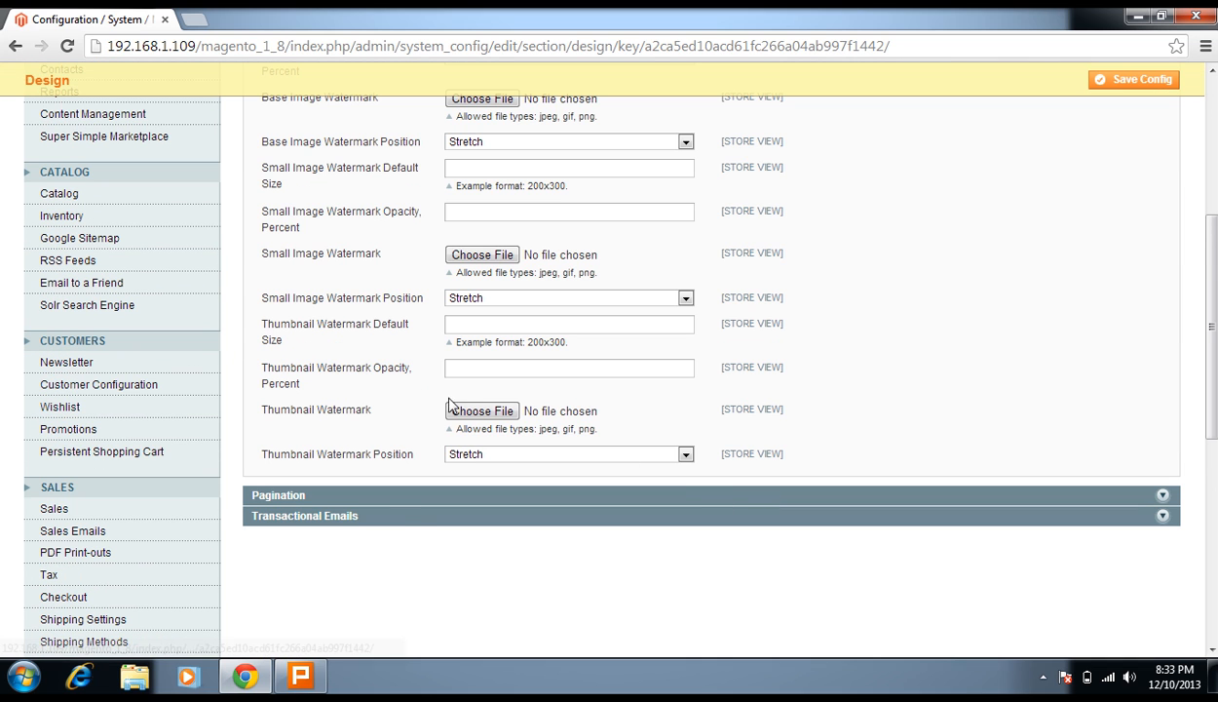
scroll(704, 442, up, 3)
scroll(706, 447, down, 3)
scroll(710, 451, down, 2)
scroll(709, 452, up, 4)
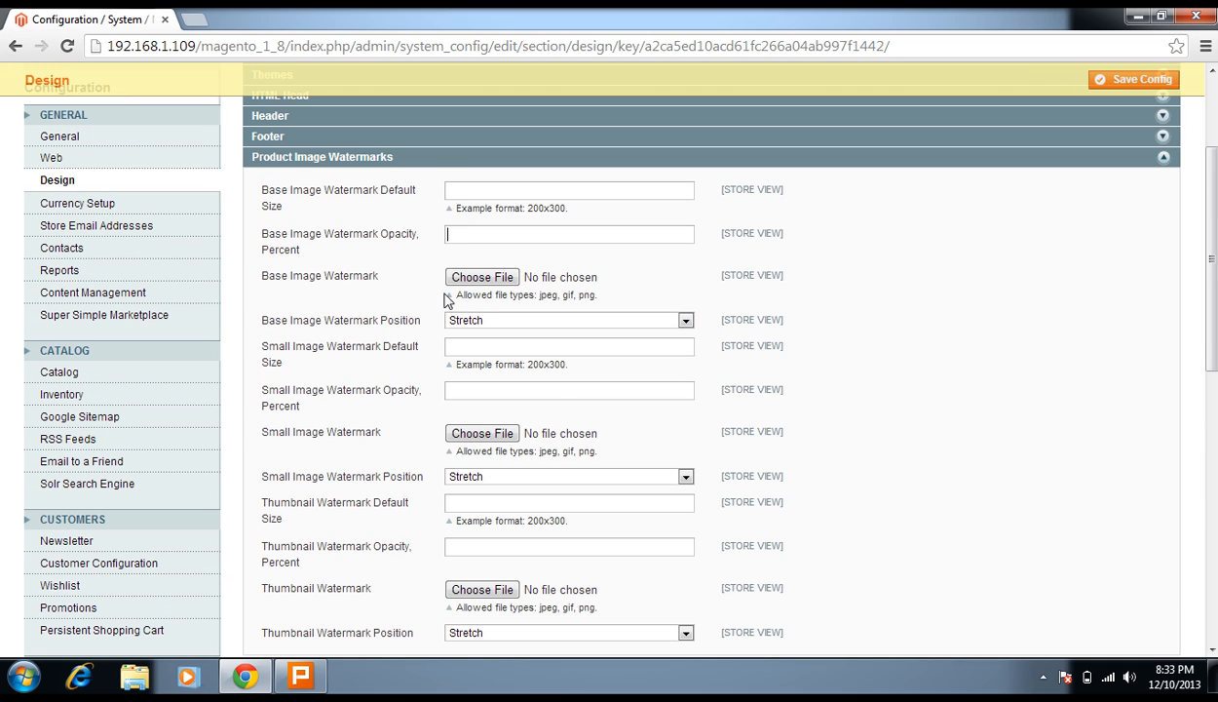
click(431, 159)
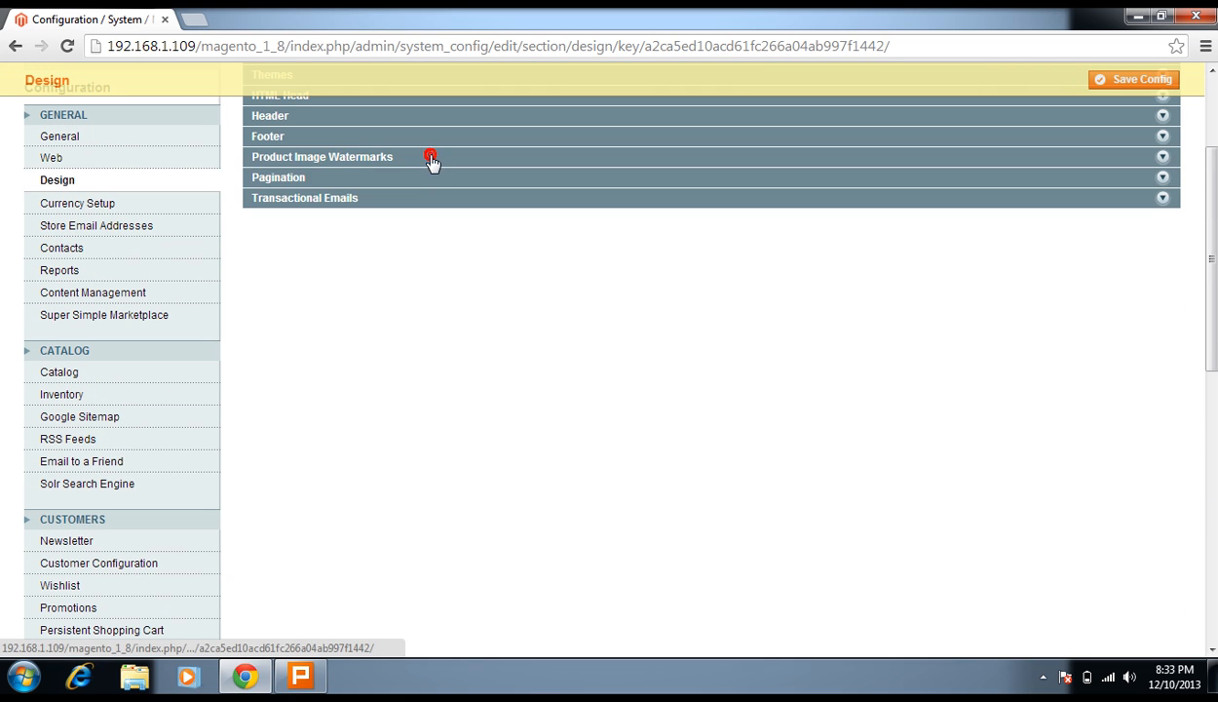
Step: Expand the Pagination group, examine the Pagination Frame value with its description and the remaining fields, and collapse the group
click(410, 178)
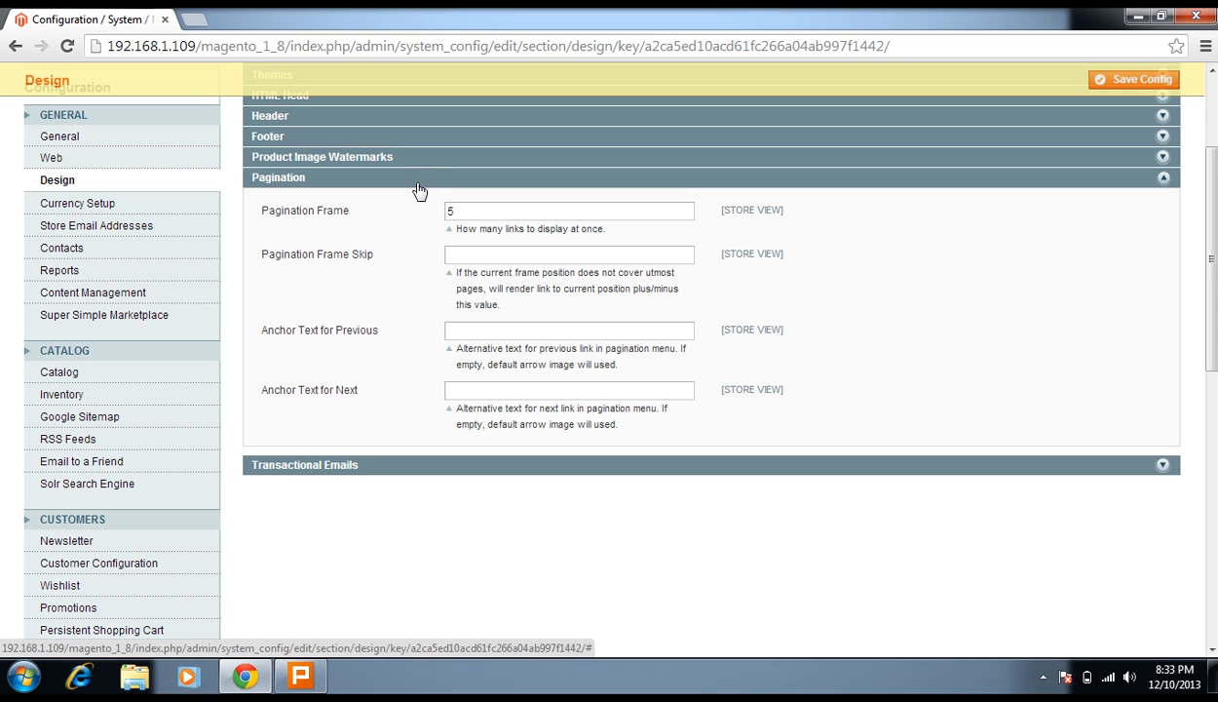
double_click(452, 211)
click(533, 227)
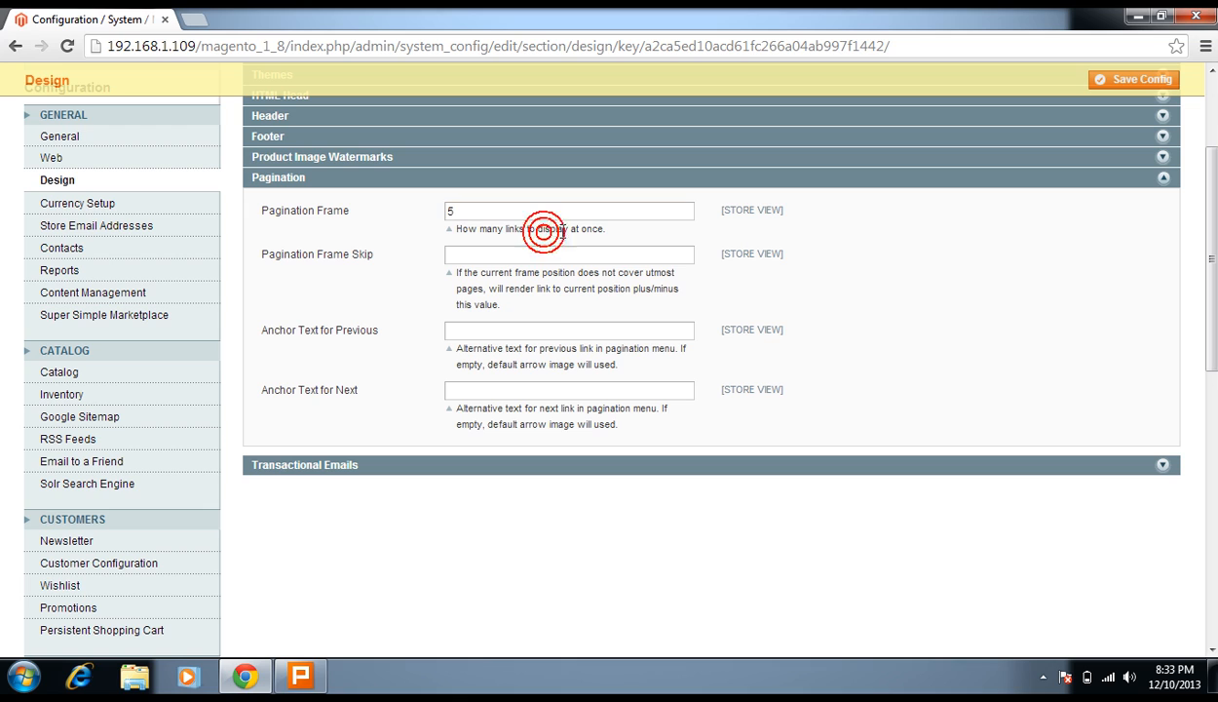
drag(605, 229, 570, 228)
click(574, 223)
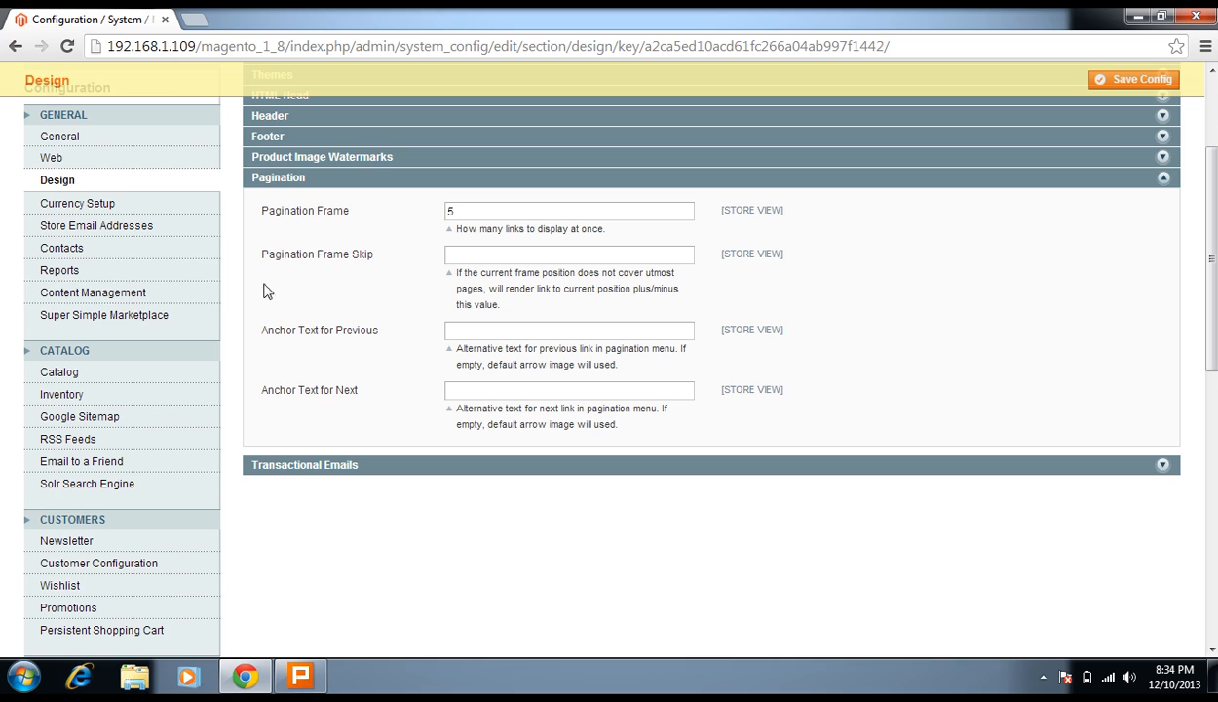
click(414, 179)
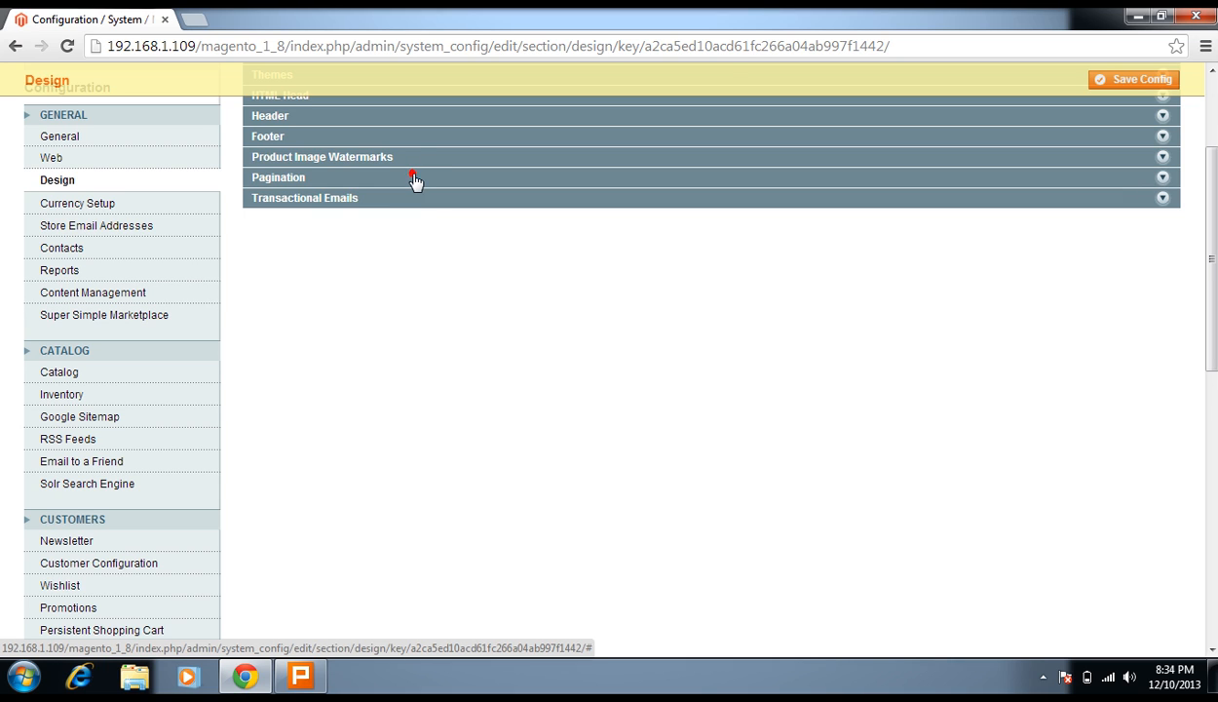
Step: Examine the logo fields in the Transactional Emails group, collapse it, and open the Currency Setup section
click(413, 205)
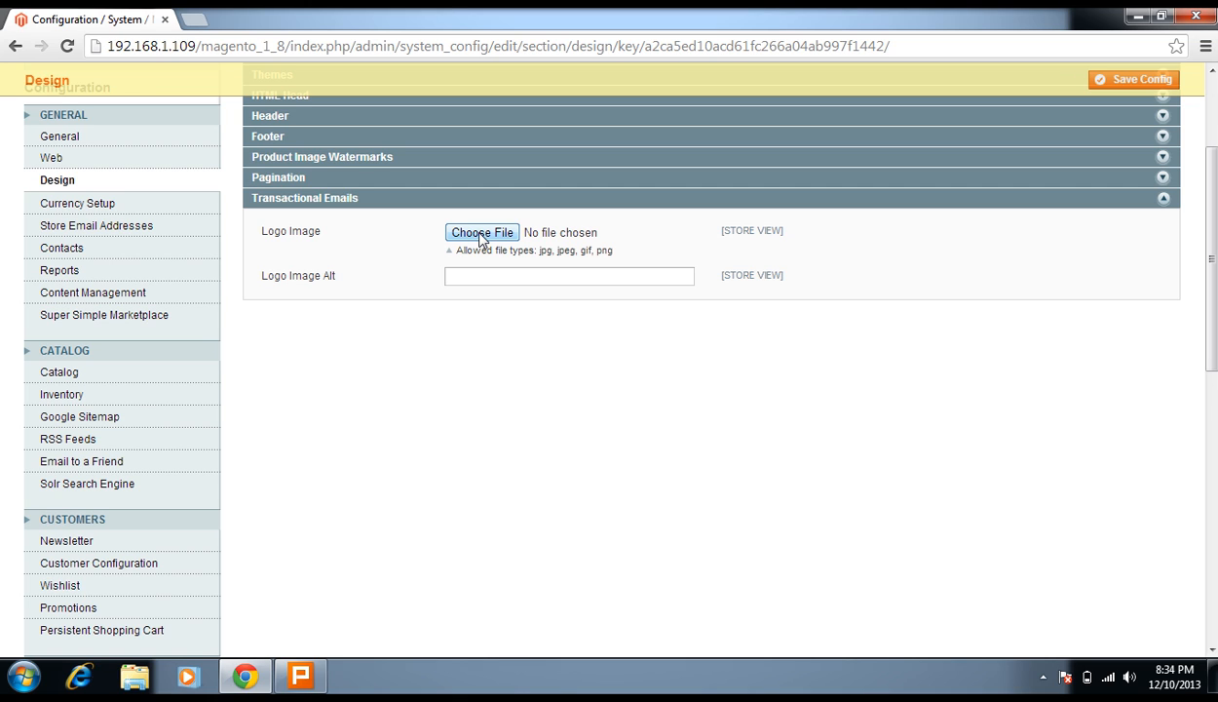
click(343, 199)
click(105, 203)
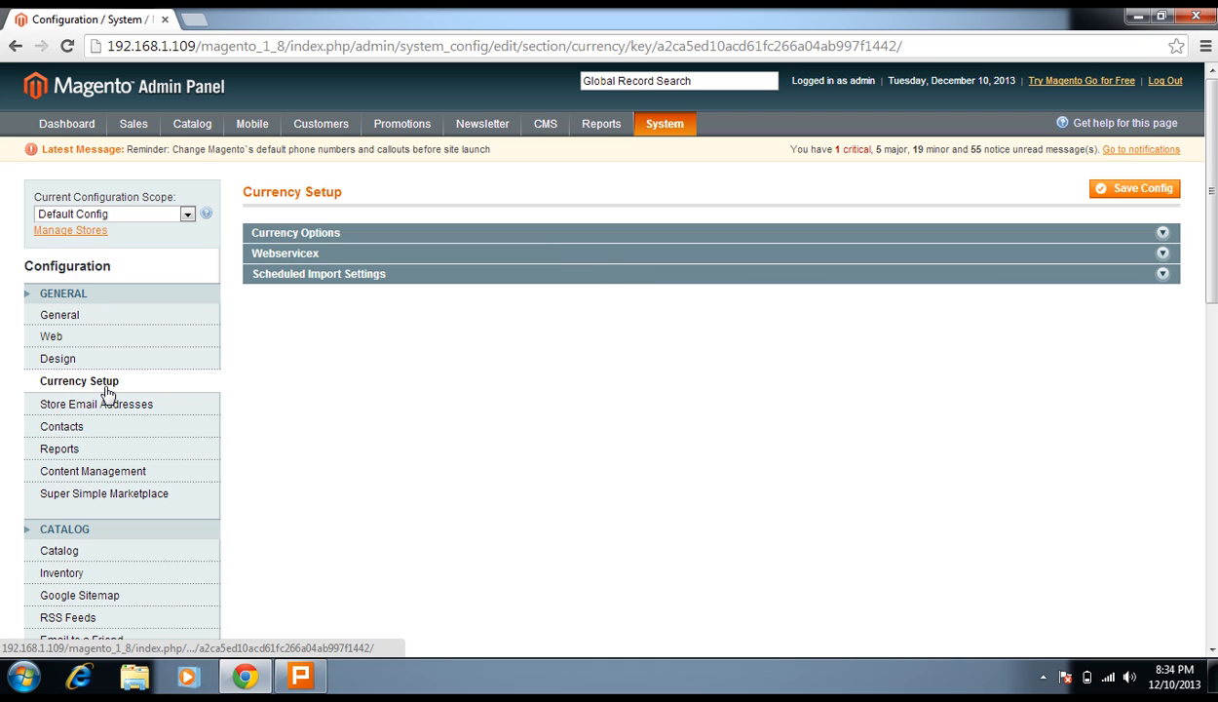
Step: Expand Currency Options and review the base currency, default display currency and full list of allowed currencies
click(299, 237)
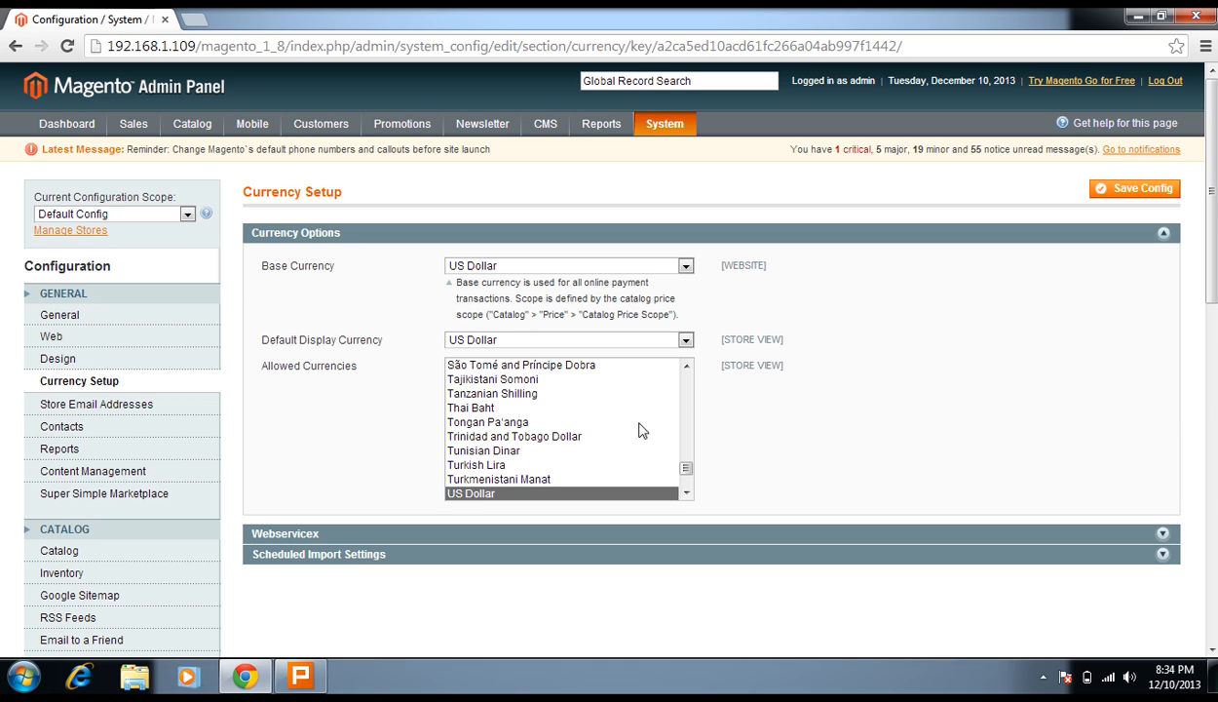
scroll(589, 409, up, 5)
scroll(589, 409, up, 2)
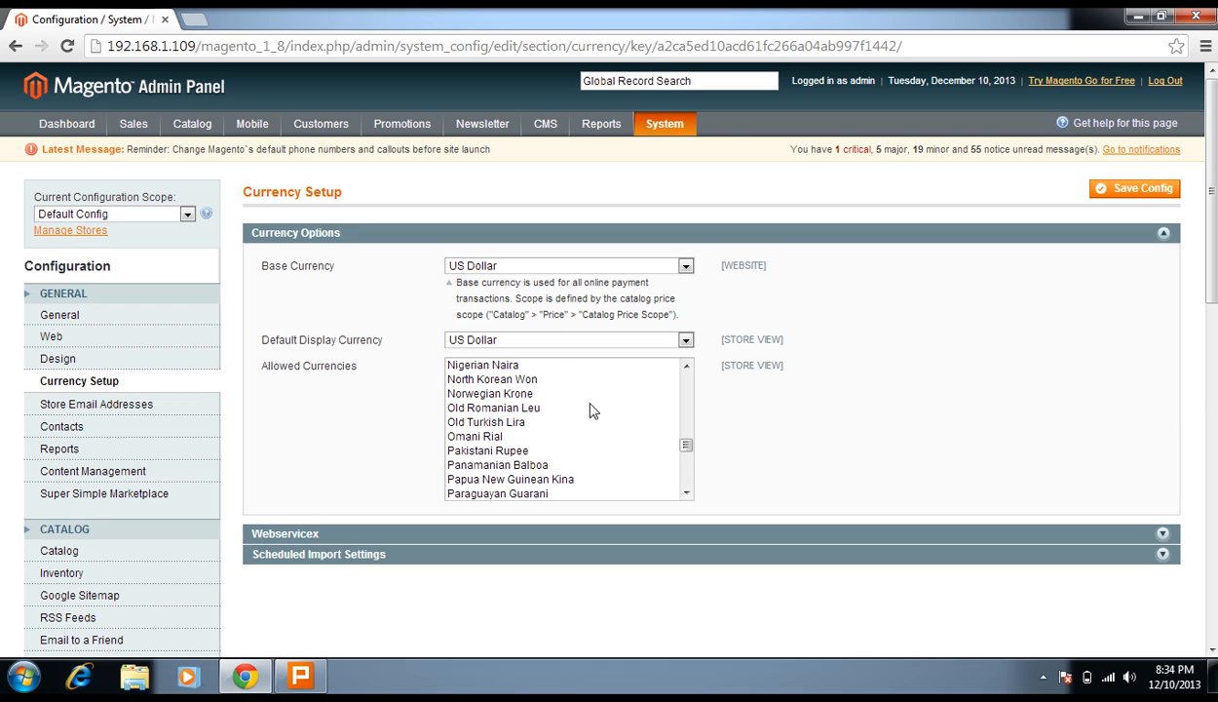
scroll(591, 414, up, 7)
scroll(591, 413, down, 7)
scroll(589, 413, down, 12)
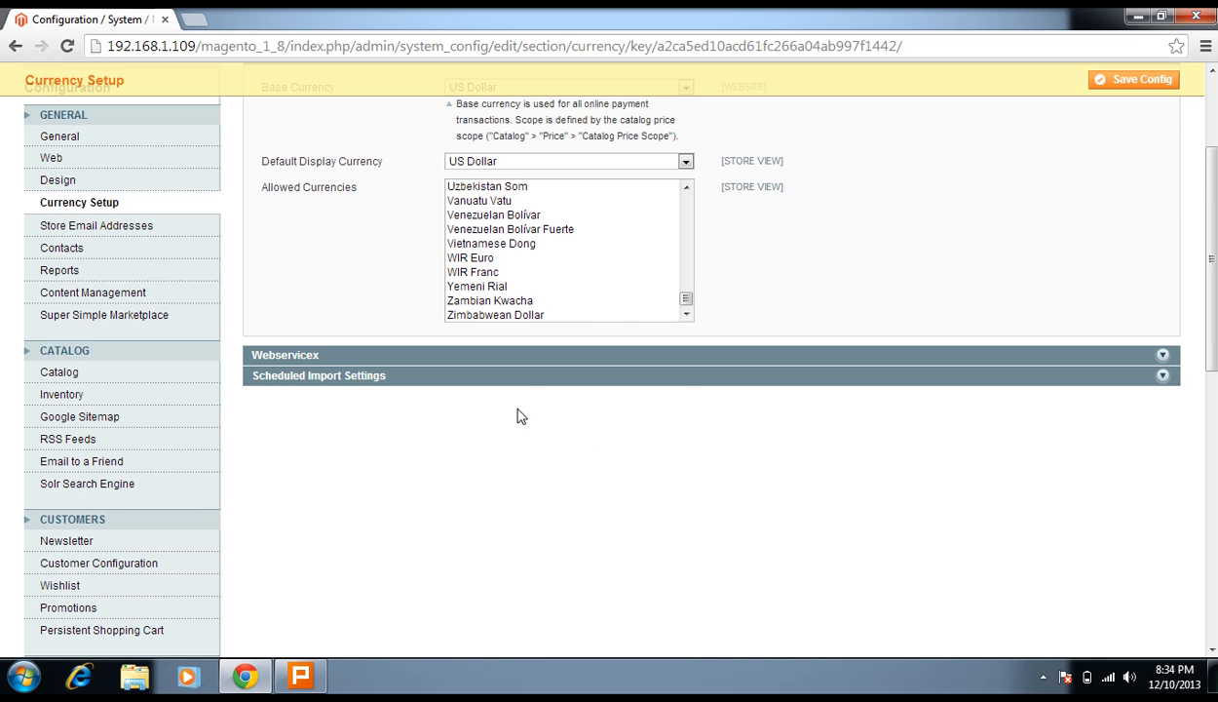
scroll(520, 413, up, 2)
click(362, 233)
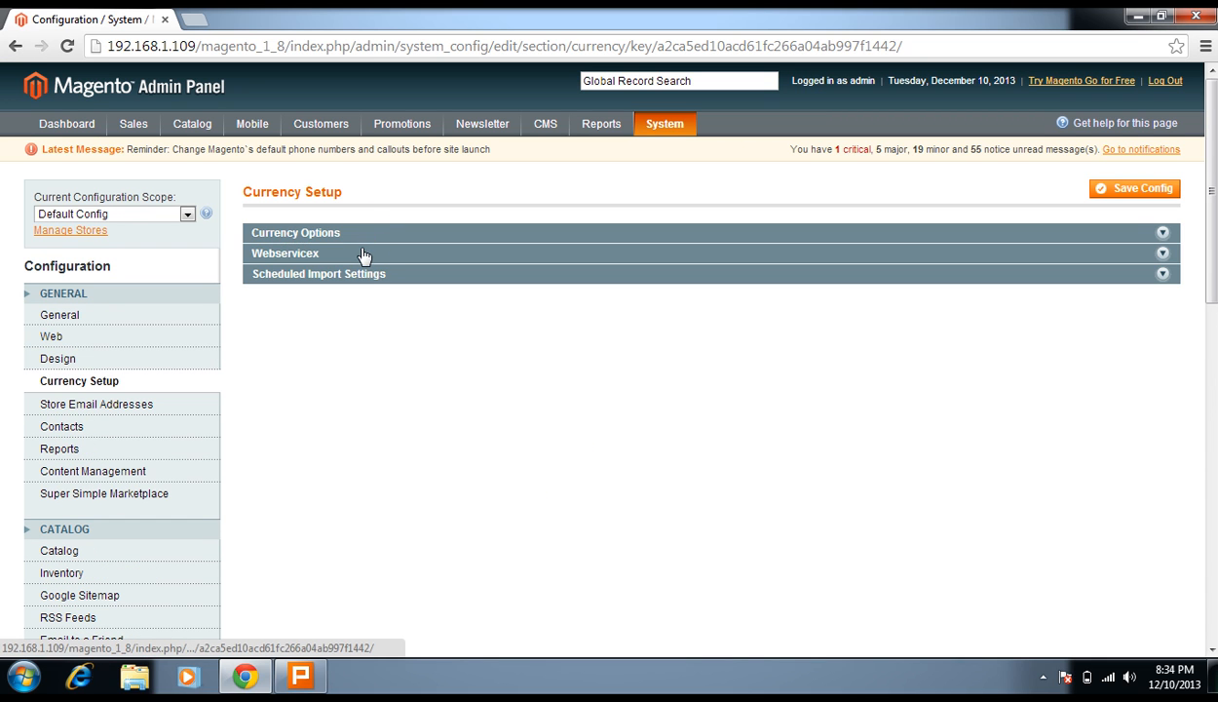
click(368, 234)
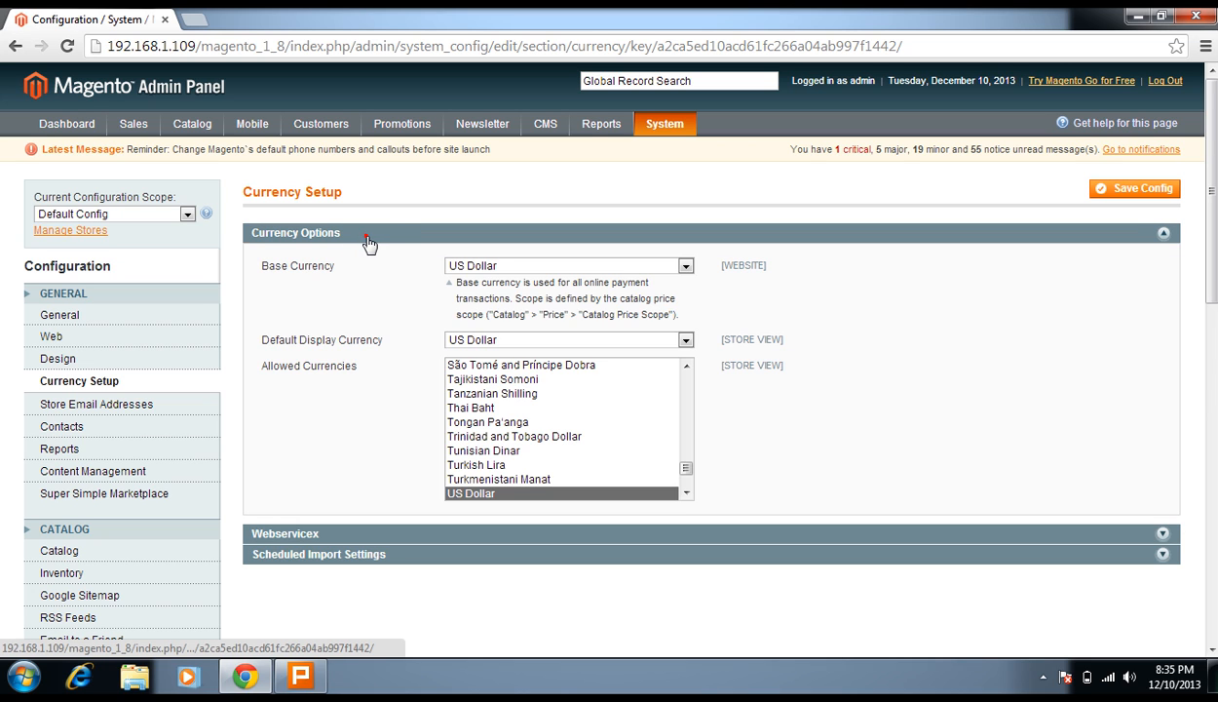
click(368, 237)
click(369, 239)
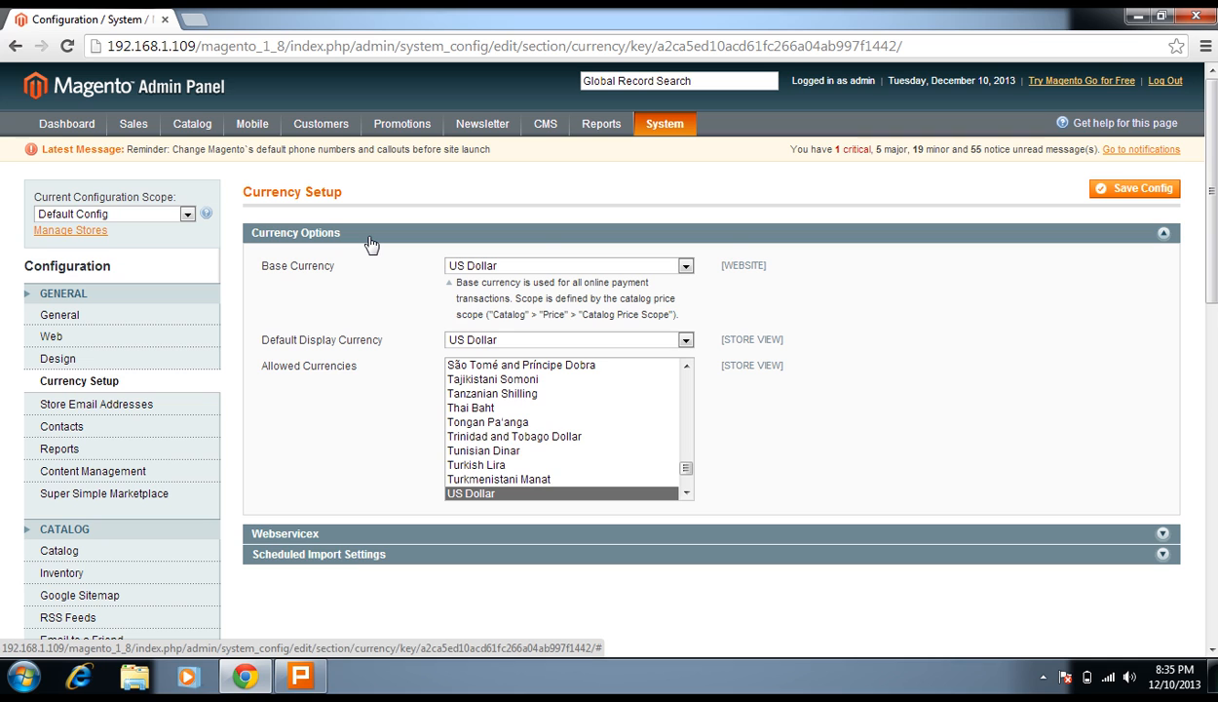
Step: Open the Manage Currency Rates page in a new browser tab and view its rate table
mouse_move(661, 125)
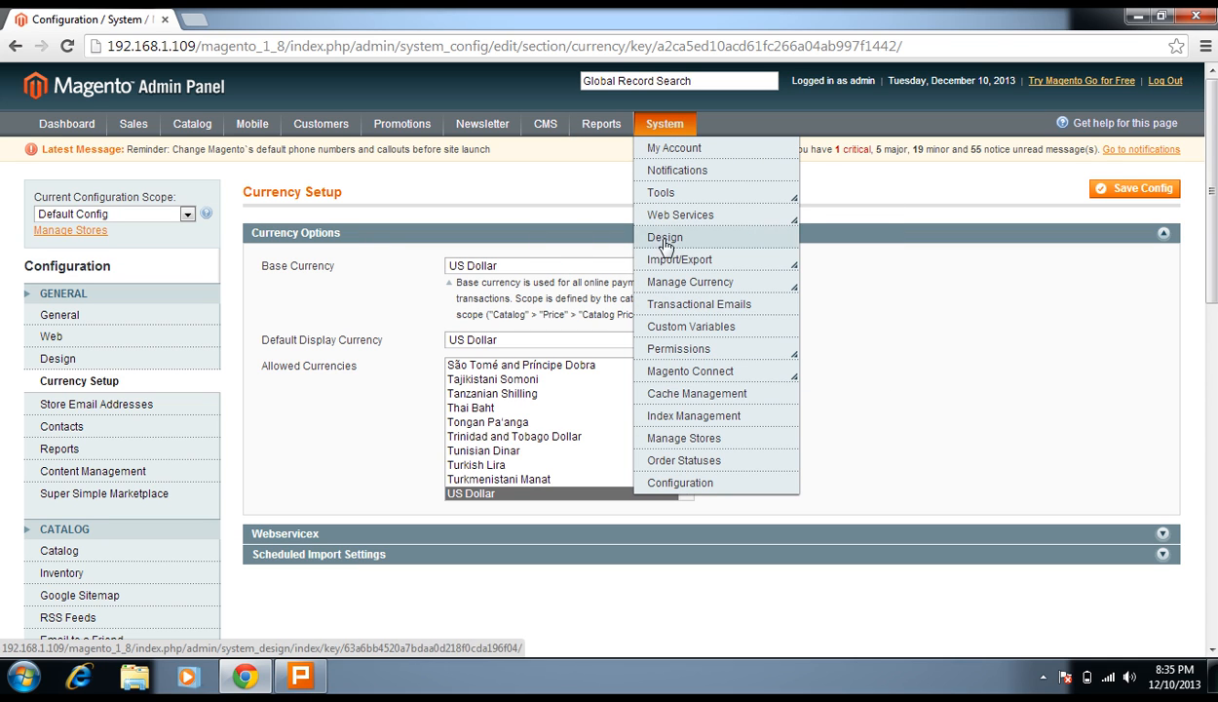
mouse_move(671, 287)
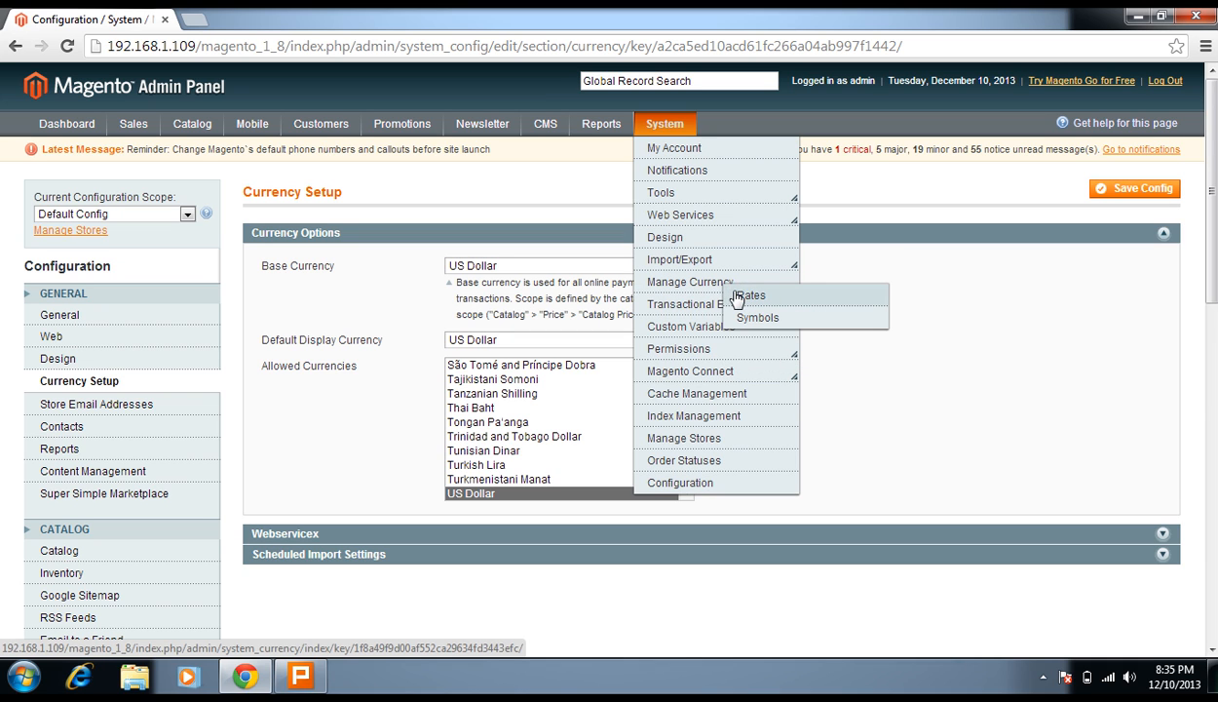
right_click(734, 291)
click(805, 303)
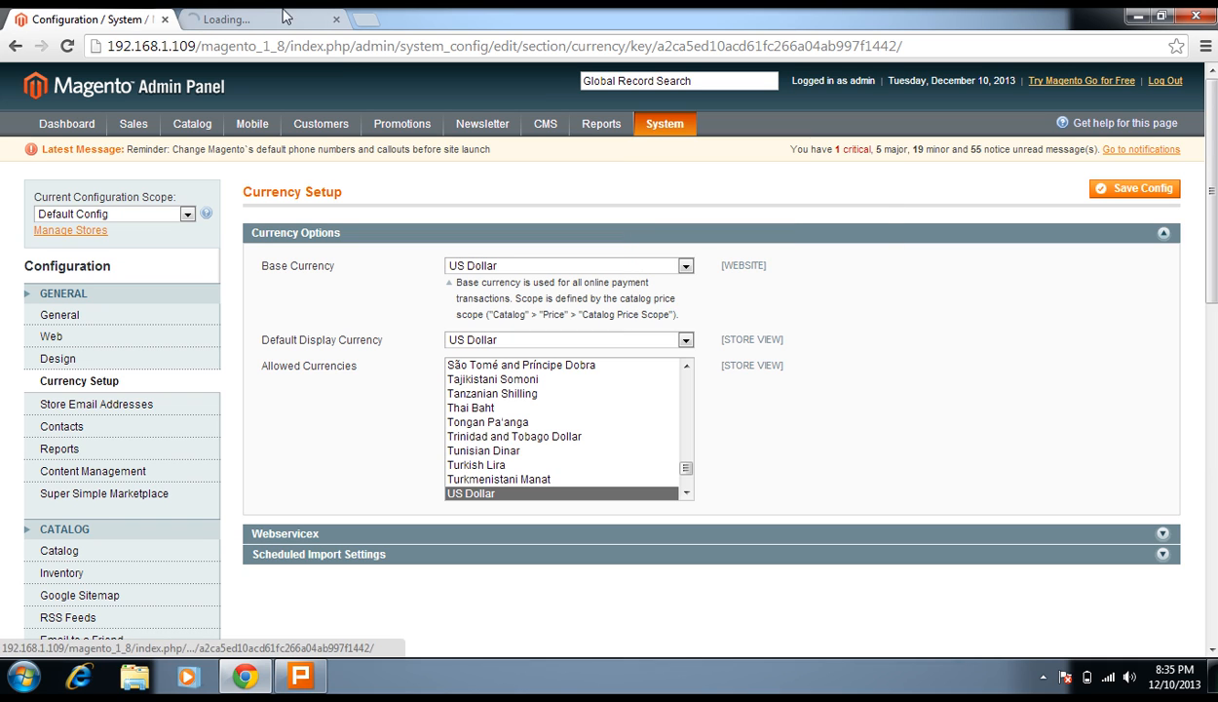
click(270, 17)
click(127, 16)
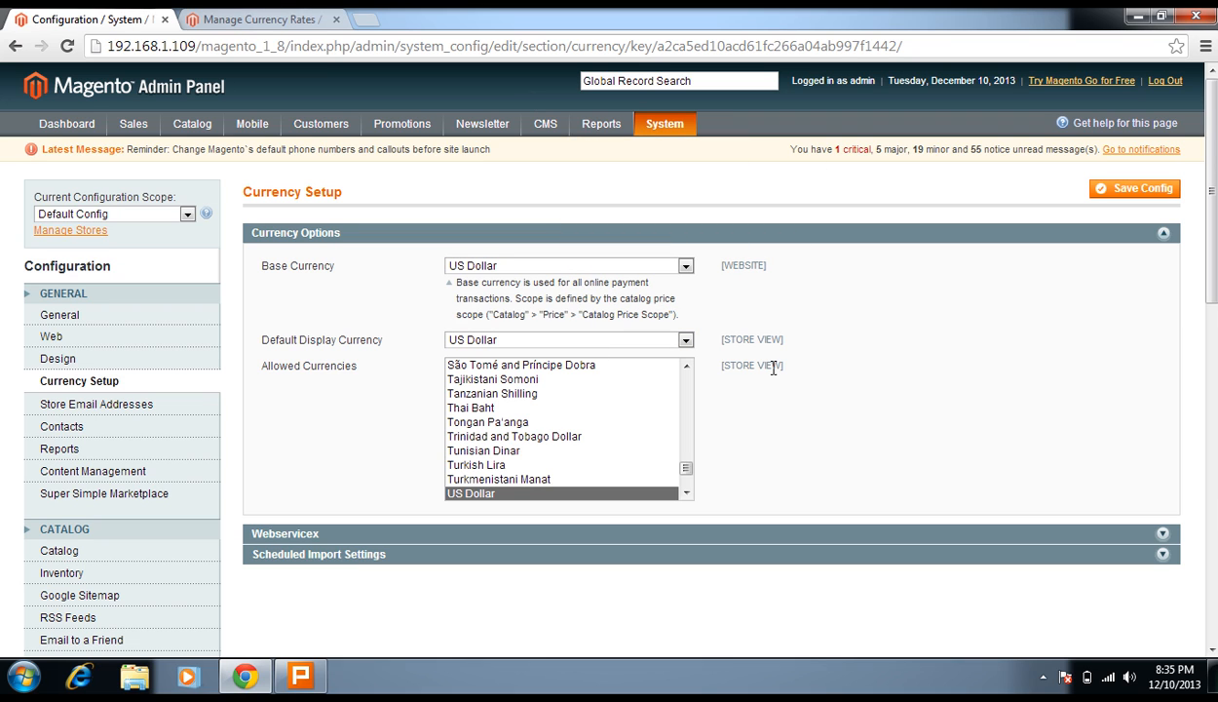
click(292, 18)
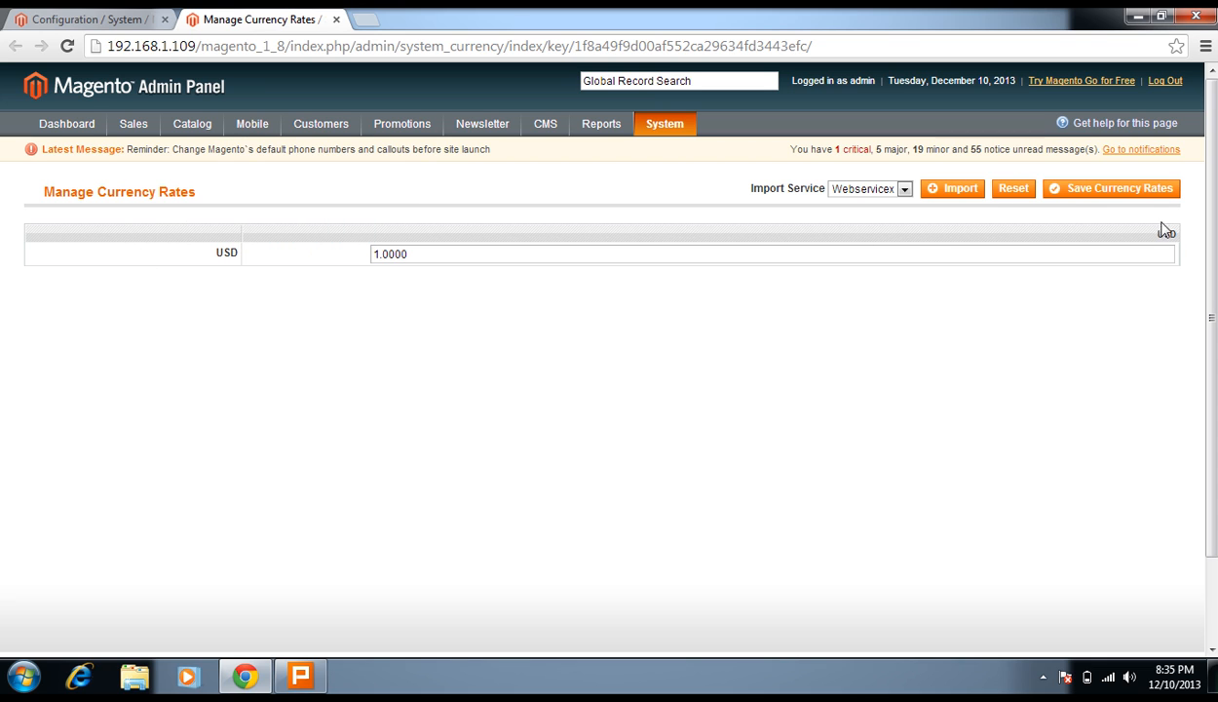
Step: Add Turkmenistani Manat and Turkish Lira to the allowed currencies alongside US Dollar and save the configuration
click(103, 19)
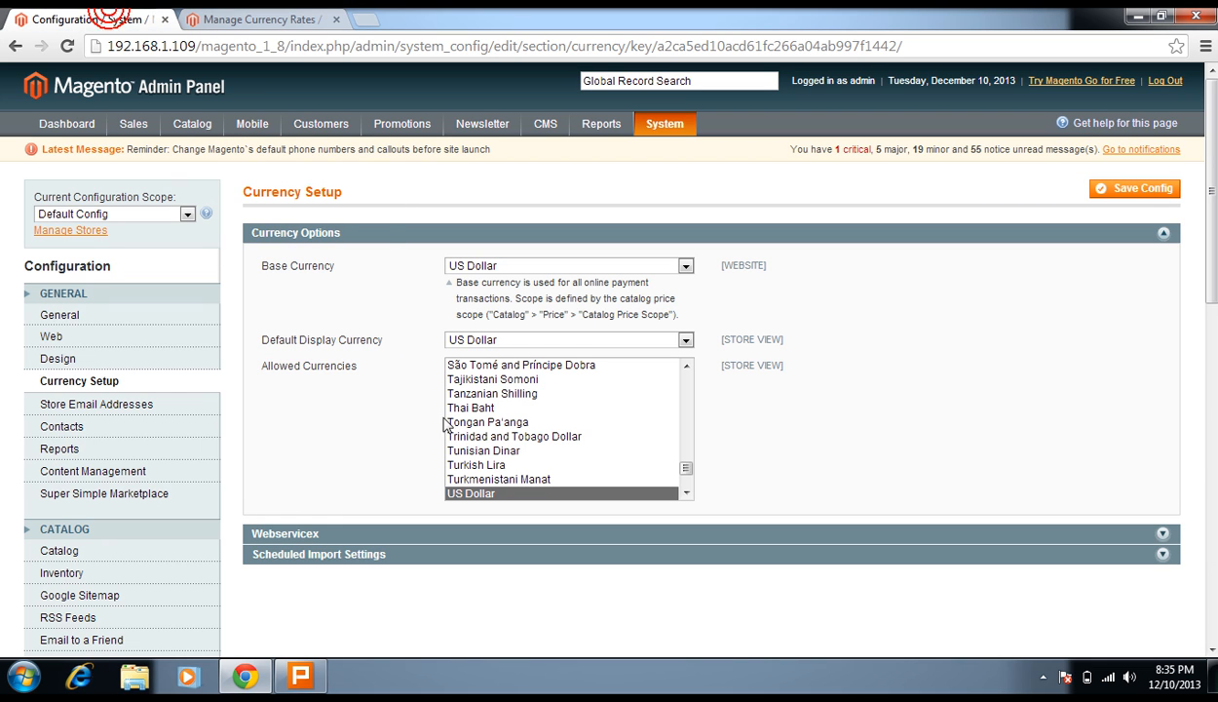
ctrl+click(488, 479)
ctrl+click(491, 465)
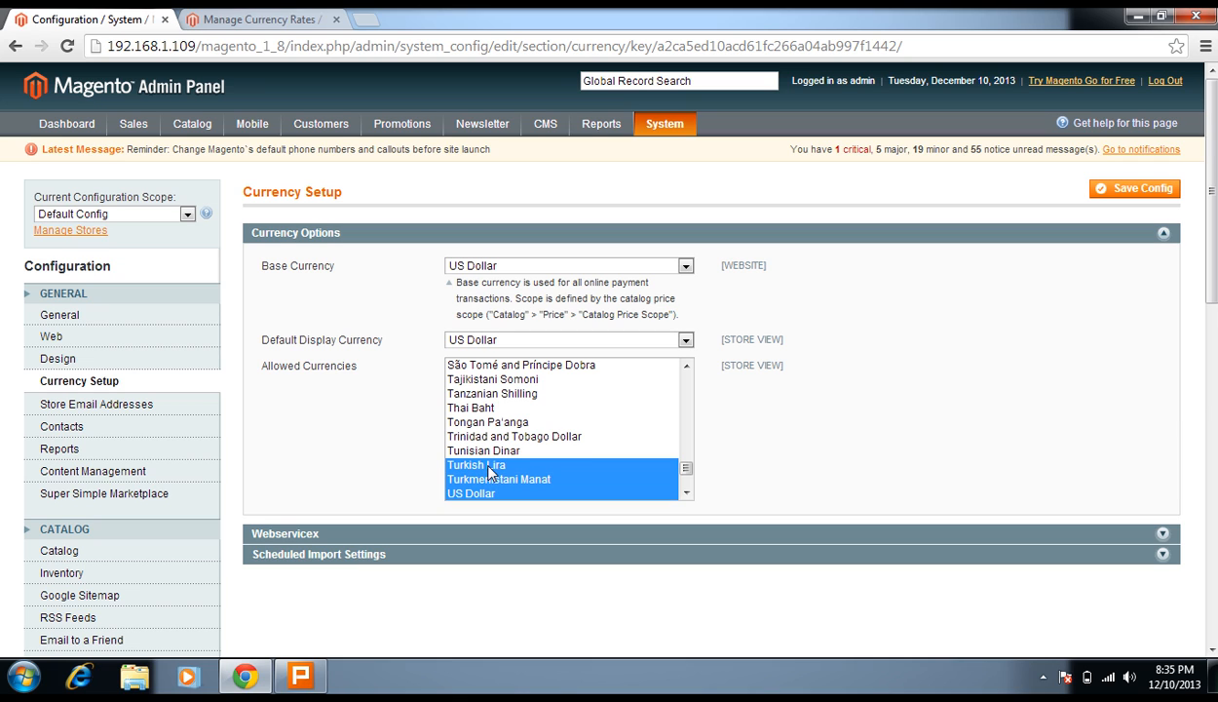
click(1108, 194)
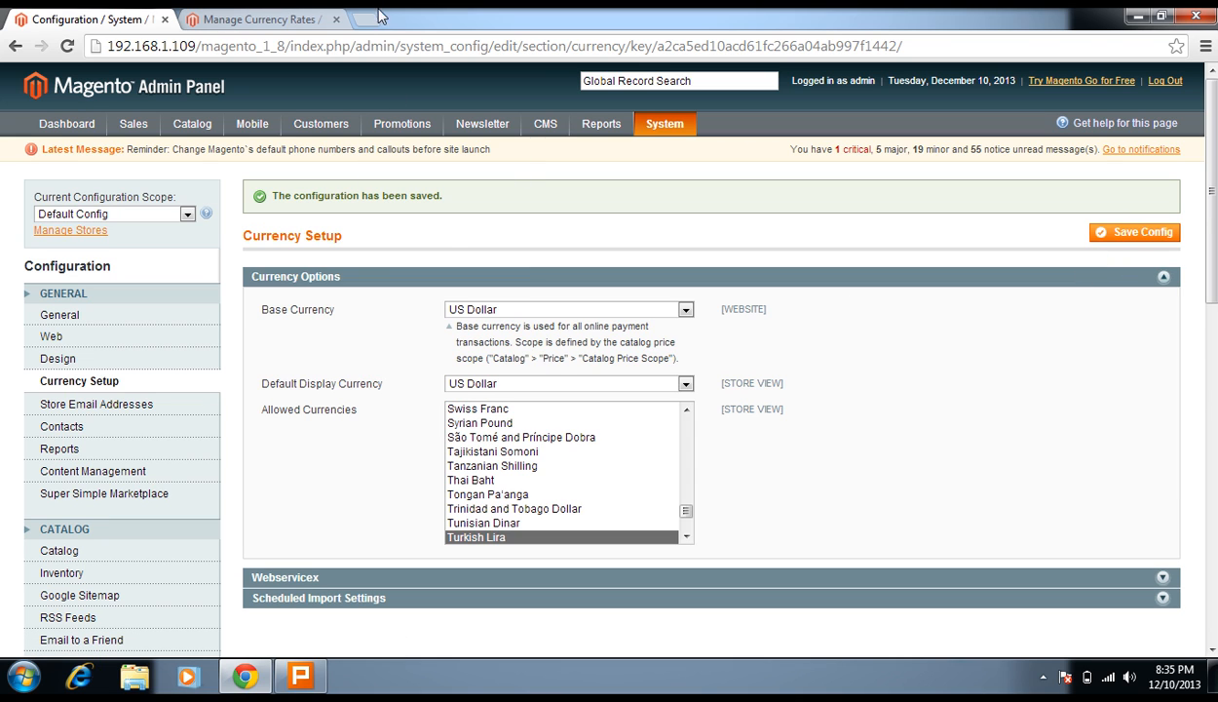
Step: Reload the Manage Currency Rates page and import the currency rates through the Webservicex service
click(285, 14)
click(315, 356)
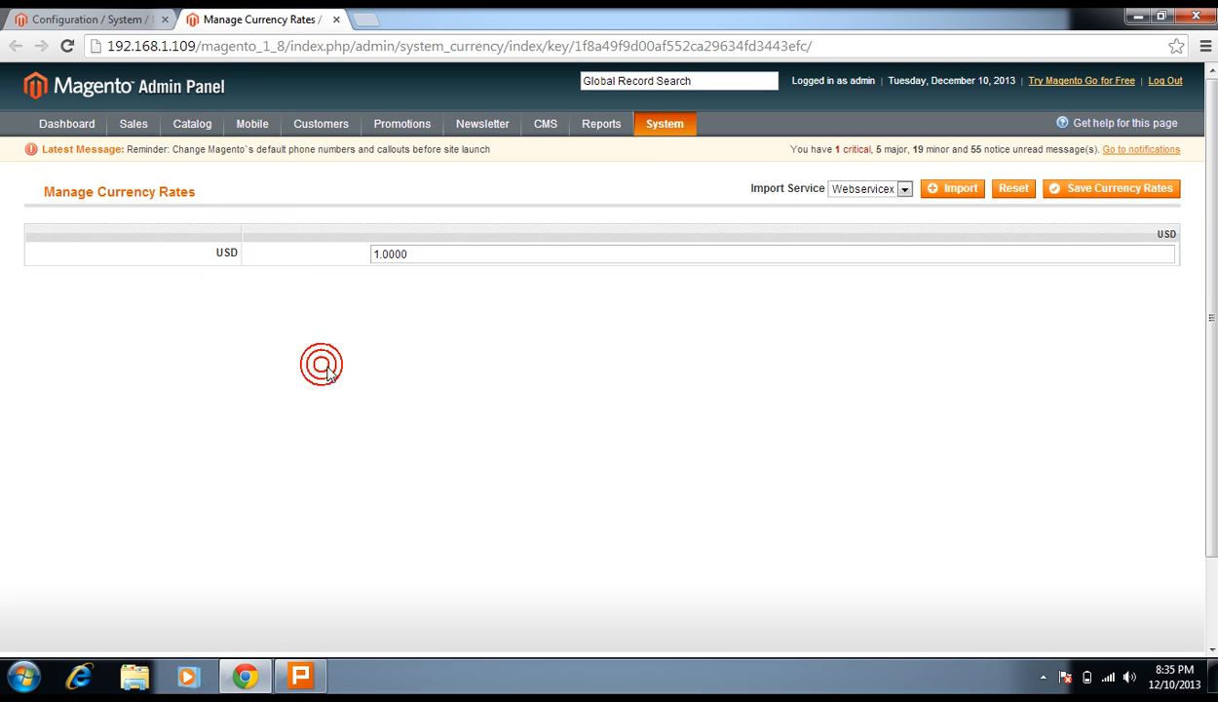
key(F5)
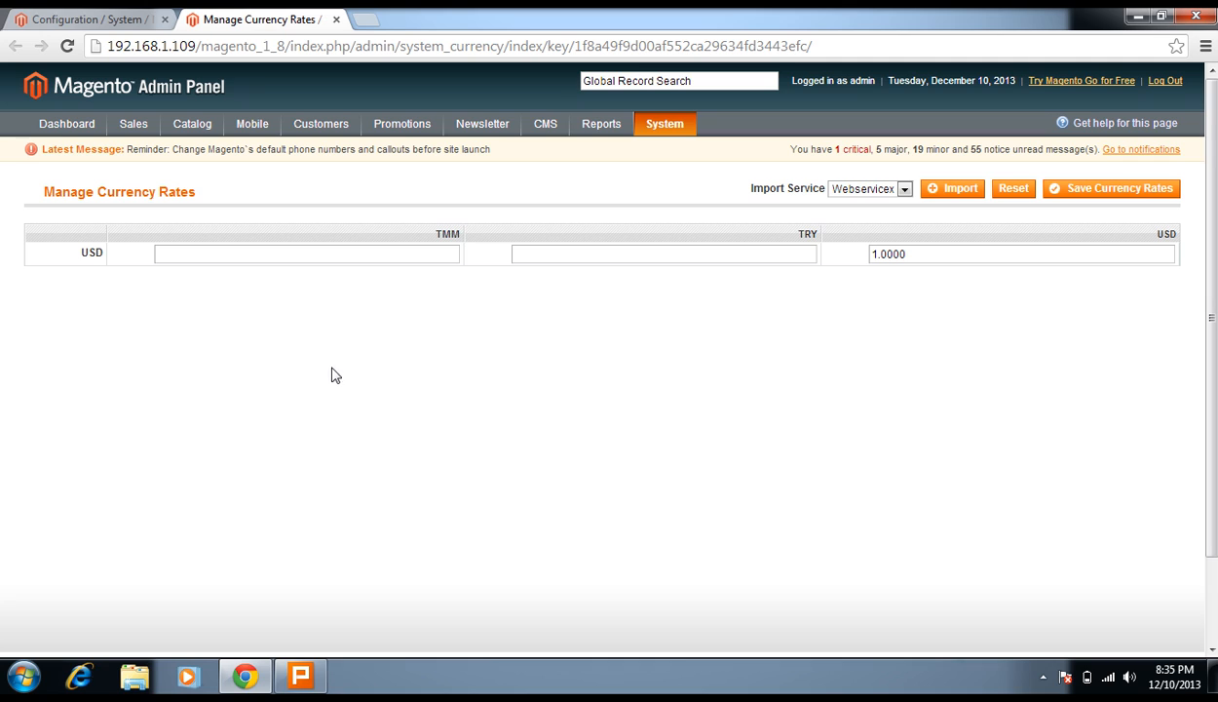
click(373, 252)
click(544, 253)
click(919, 259)
click(956, 194)
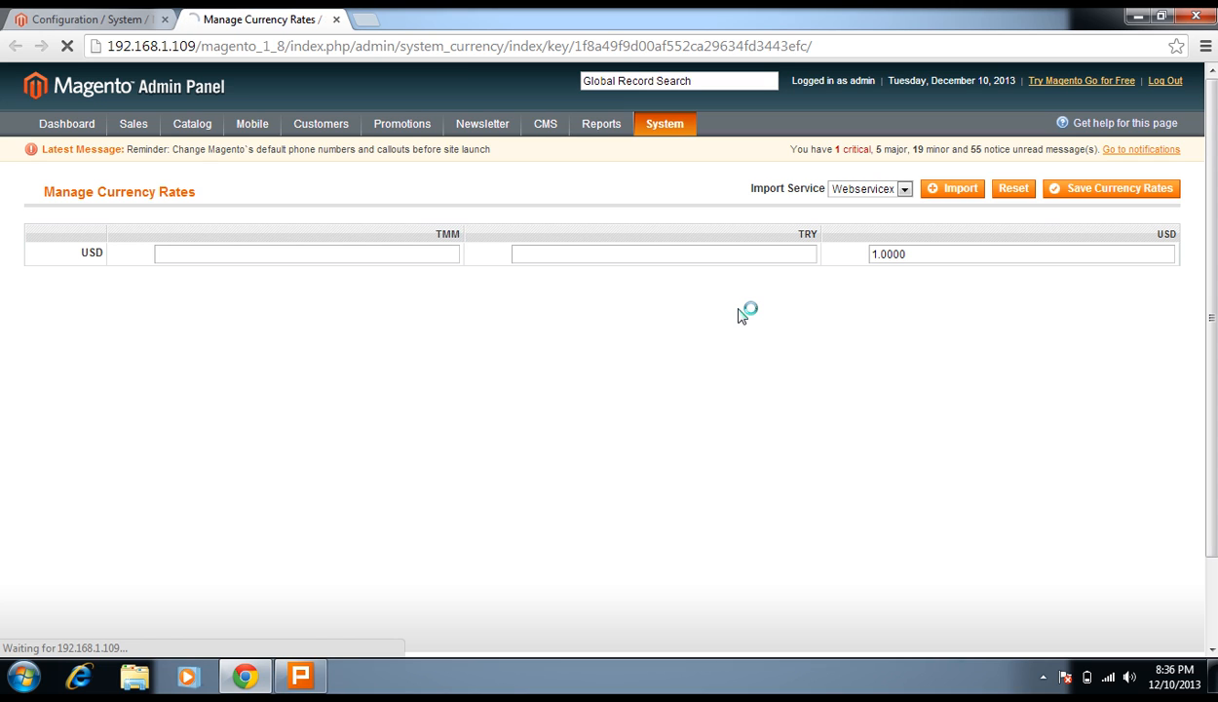
Step: Return to Currency Setup, collapse Currency Options, and expand Webservicex to examine its connection timeout
click(121, 18)
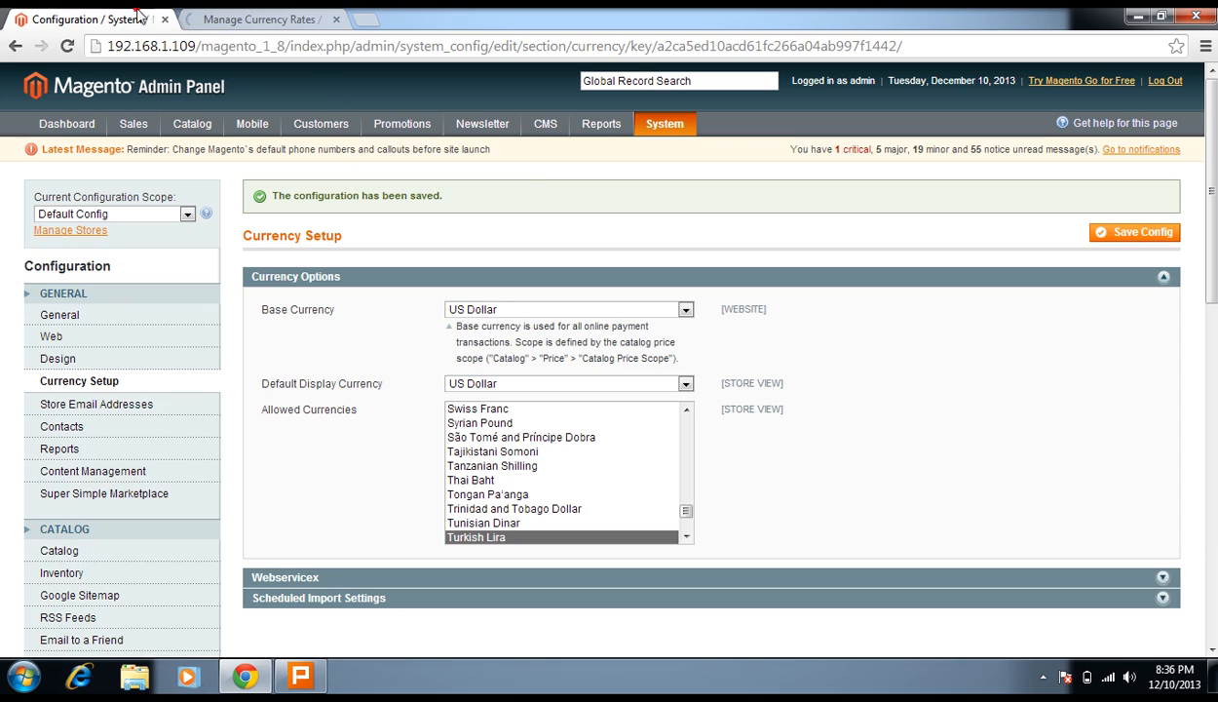
click(509, 281)
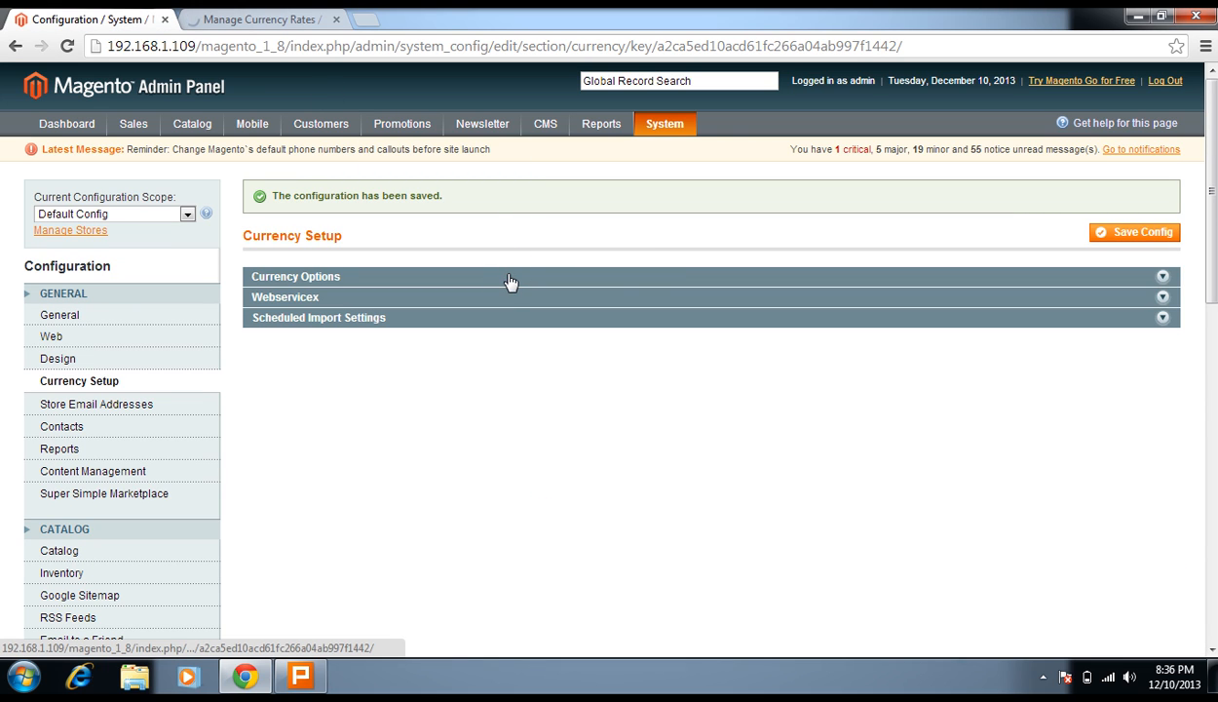
click(509, 297)
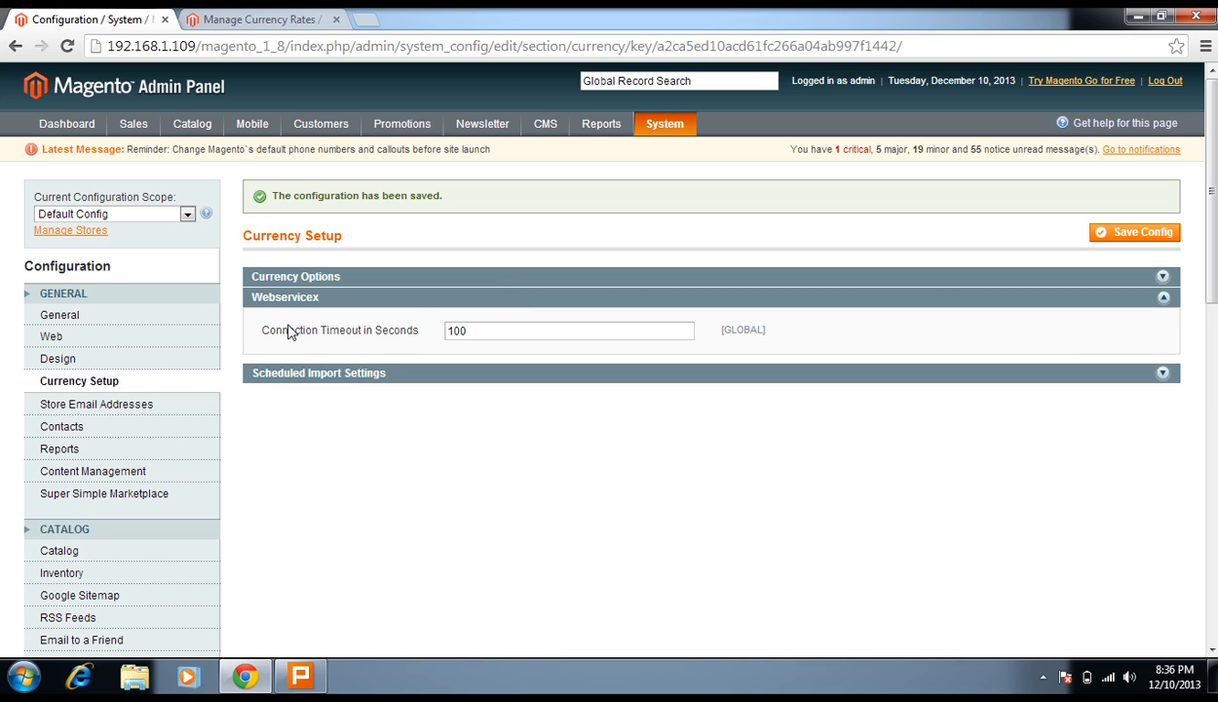
Step: Examine the imported TRY rate against the USD rate on the Manage Currency Rates page
click(255, 19)
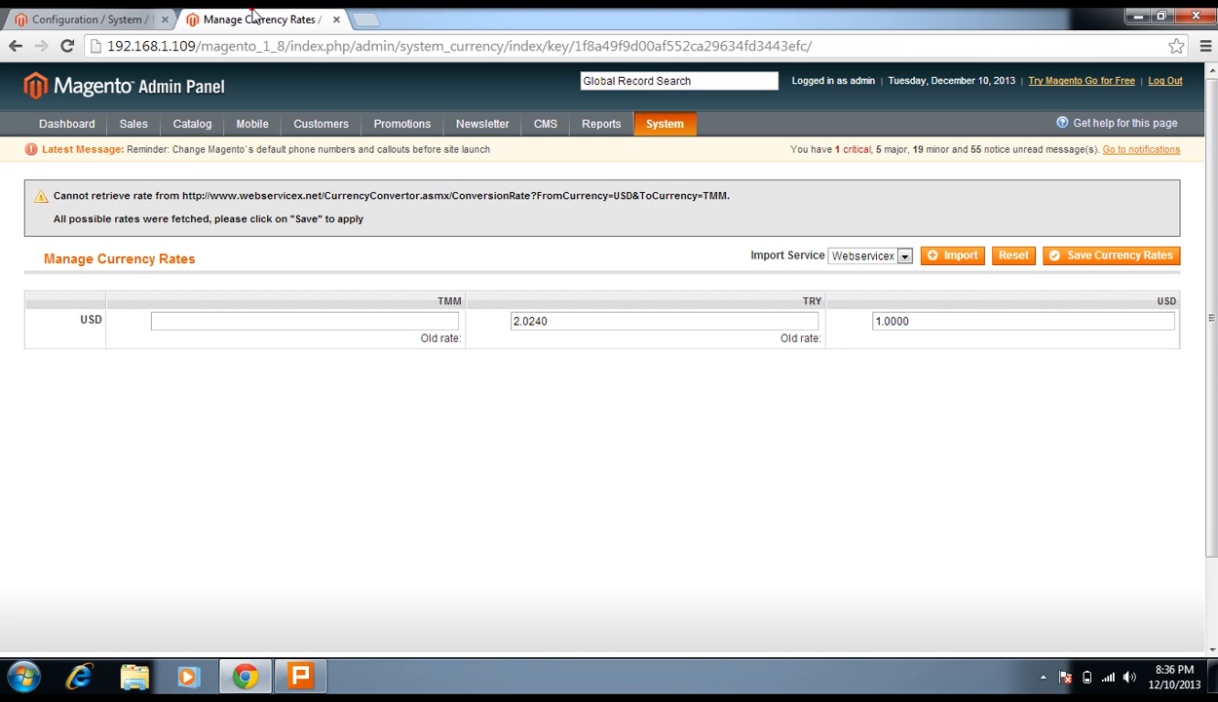
click(658, 322)
double_click(658, 322)
click(621, 326)
double_click(926, 318)
double_click(651, 322)
click(673, 388)
Step: Review the Scheduled Import Settings in Currency Setup, including the start time choices, and collapse that group and Webservicex
click(86, 19)
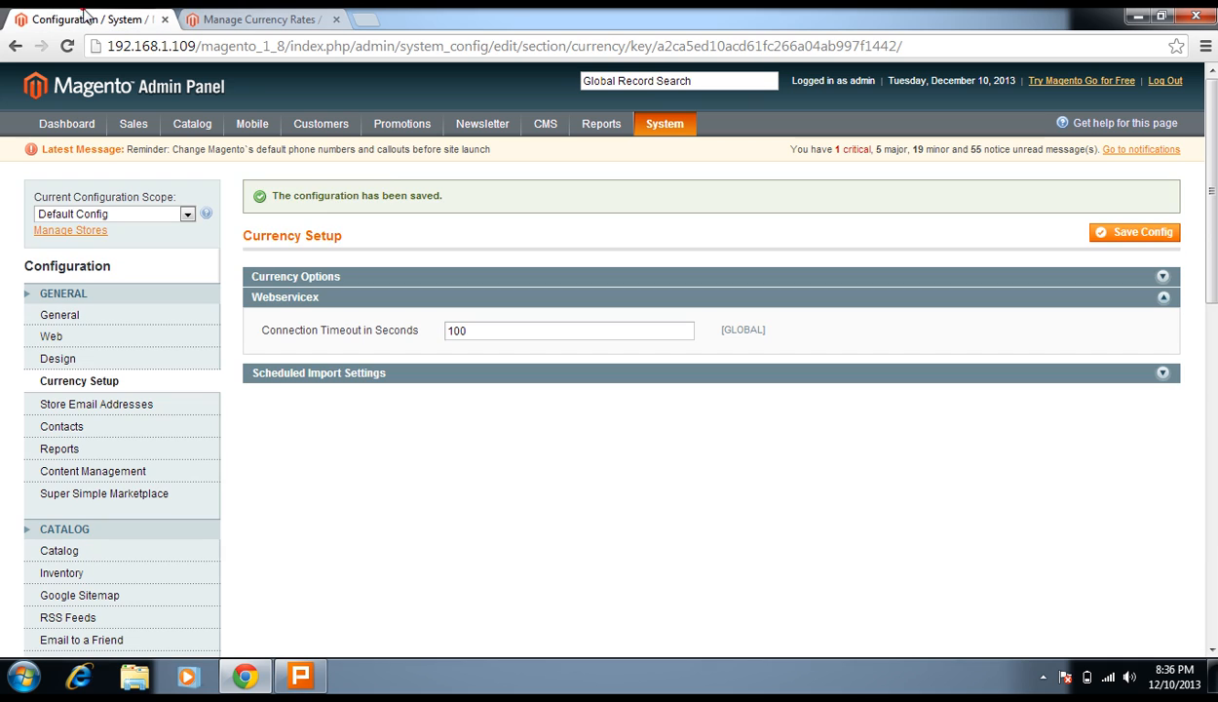
click(292, 372)
mouse_move(664, 133)
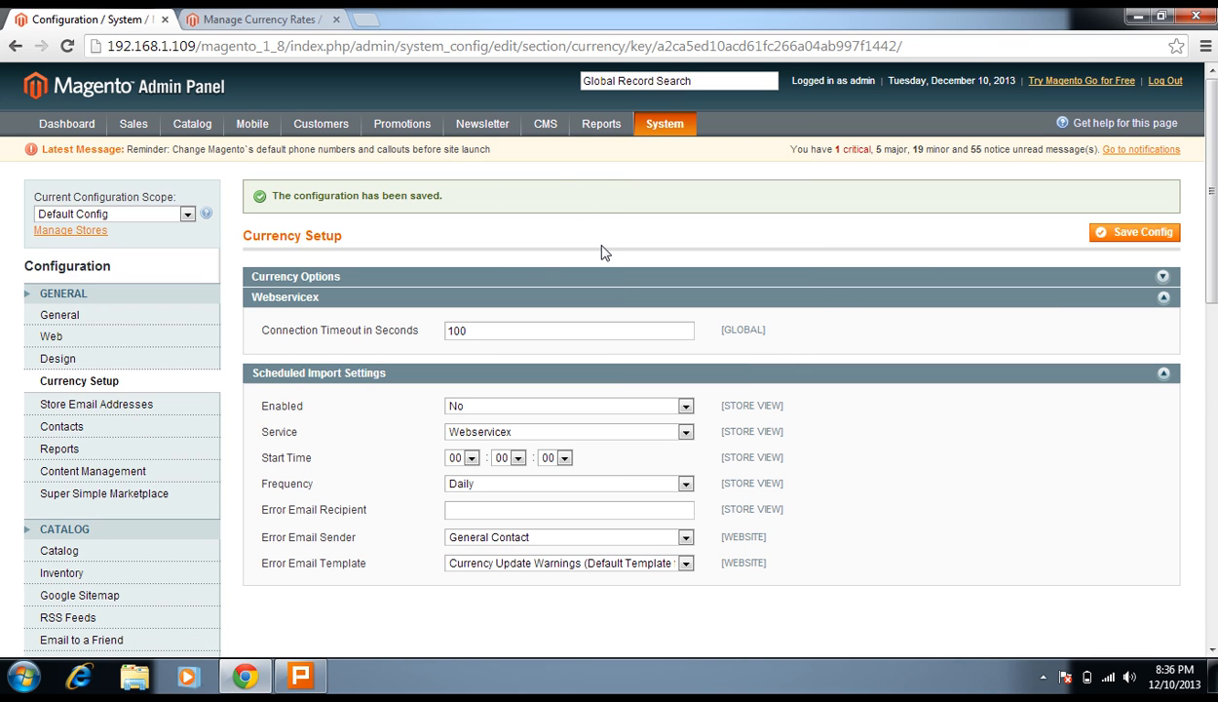
scroll(603, 255, down, 1)
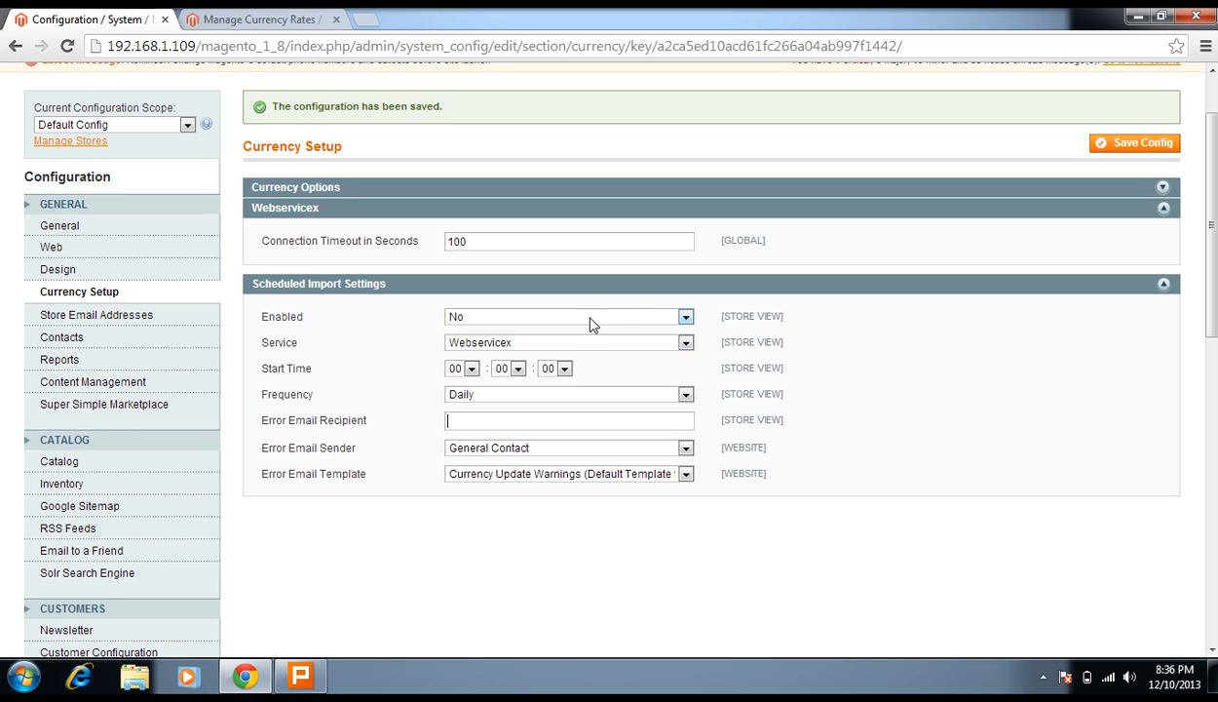
click(470, 369)
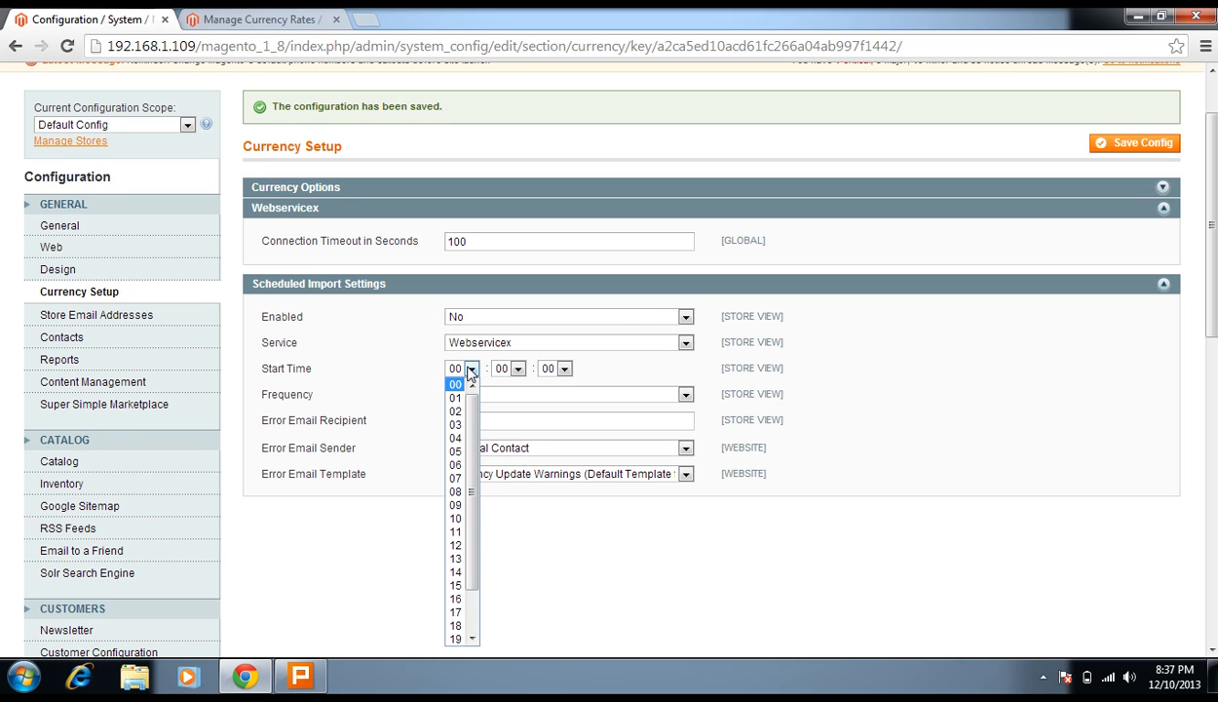
click(398, 374)
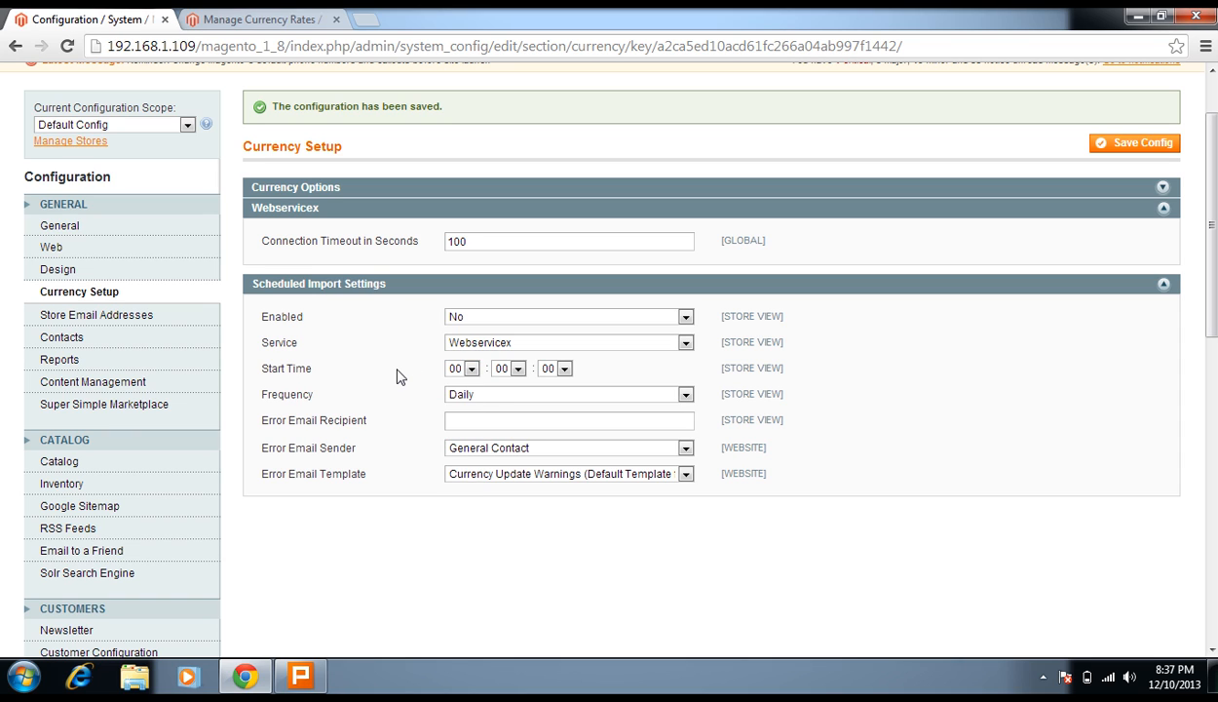
click(290, 283)
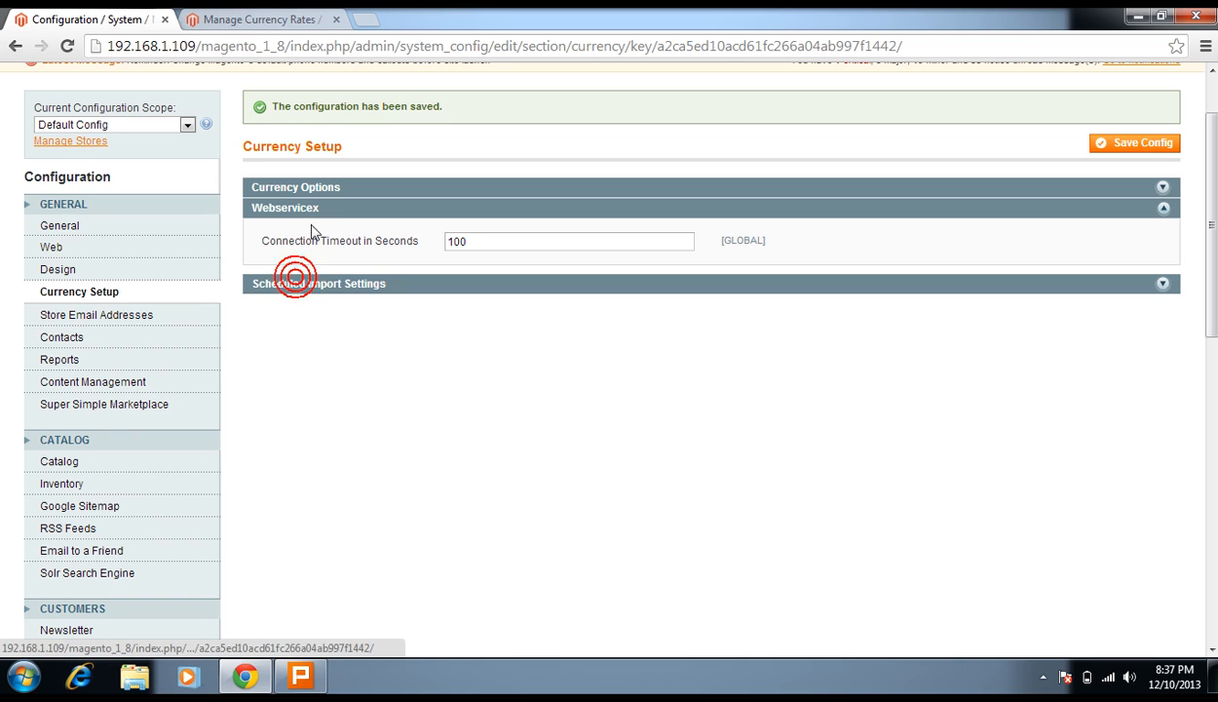
click(315, 209)
Step: Open the Store Email Addresses section, examine the General Contact sender name and email, and collapse the group
click(120, 314)
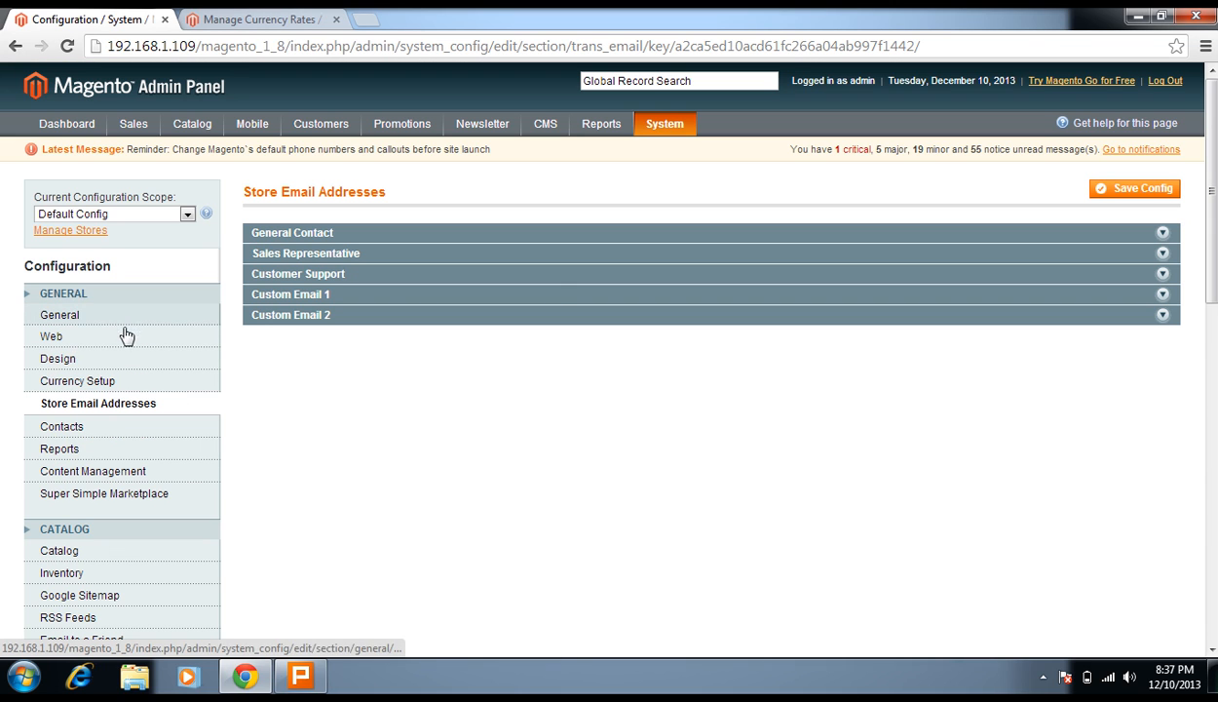
triple_click(322, 192)
click(410, 199)
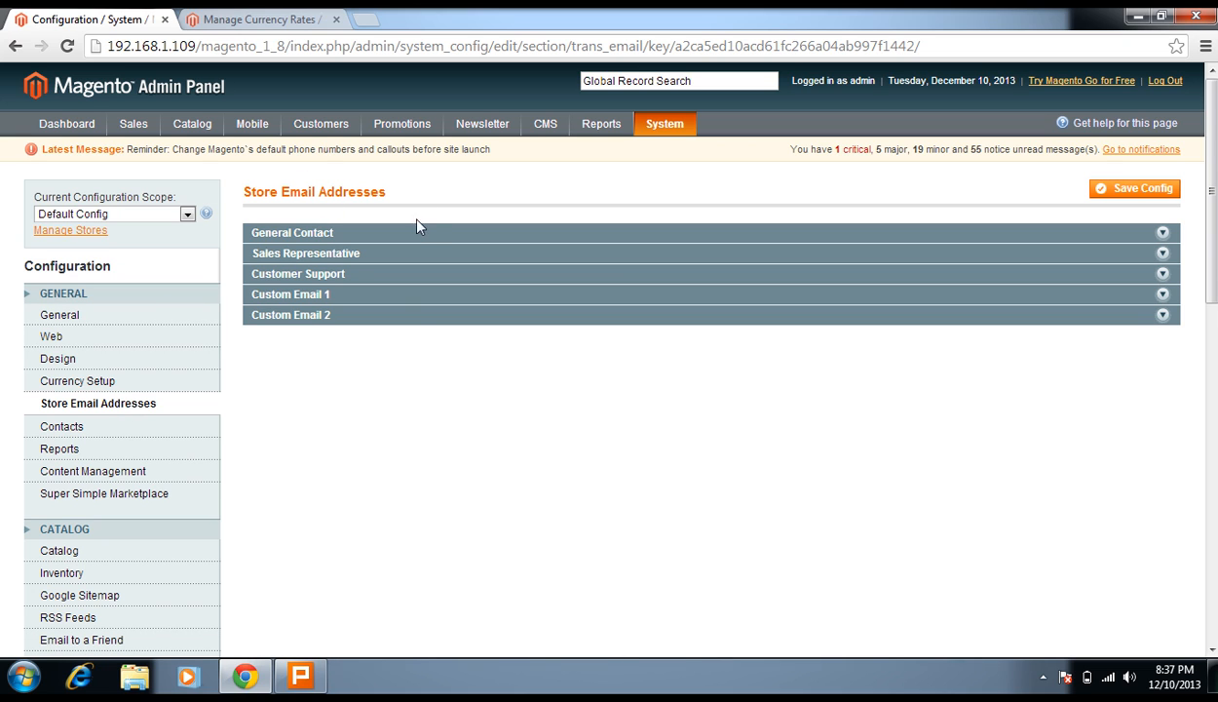
click(420, 240)
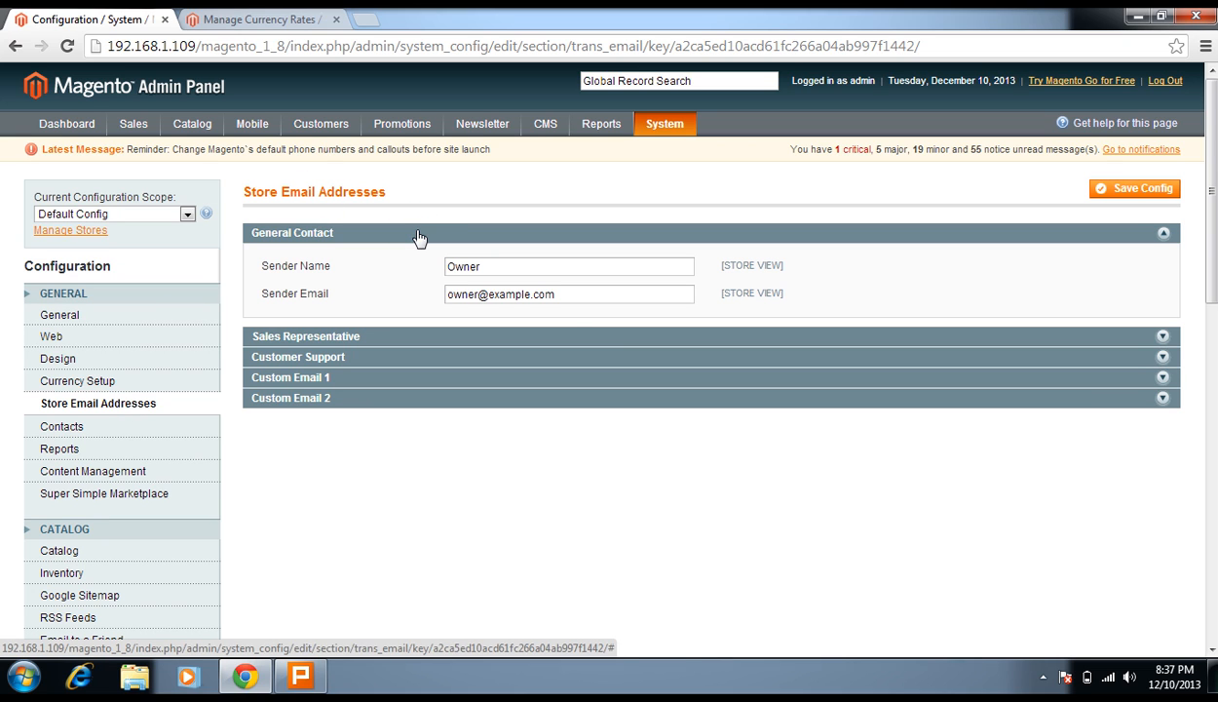
click(418, 234)
Step: Briefly expand and collapse the Sales Representative, Customer Support and General Contact groups to view their sender fields
click(295, 253)
click(297, 252)
click(310, 274)
click(310, 275)
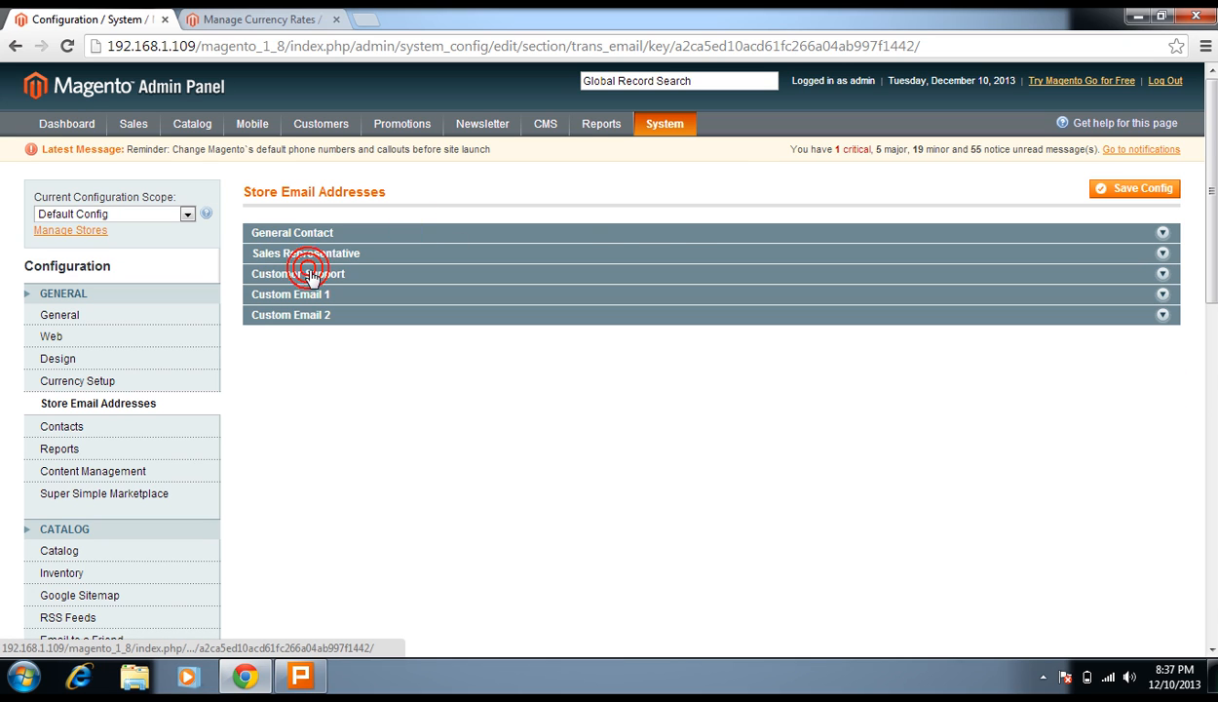
click(315, 233)
click(316, 234)
Step: Expand the Sales Representative, Customer Support, Custom Email 1 and Custom Email 2 groups and review their sender names and emails
click(319, 255)
click(261, 353)
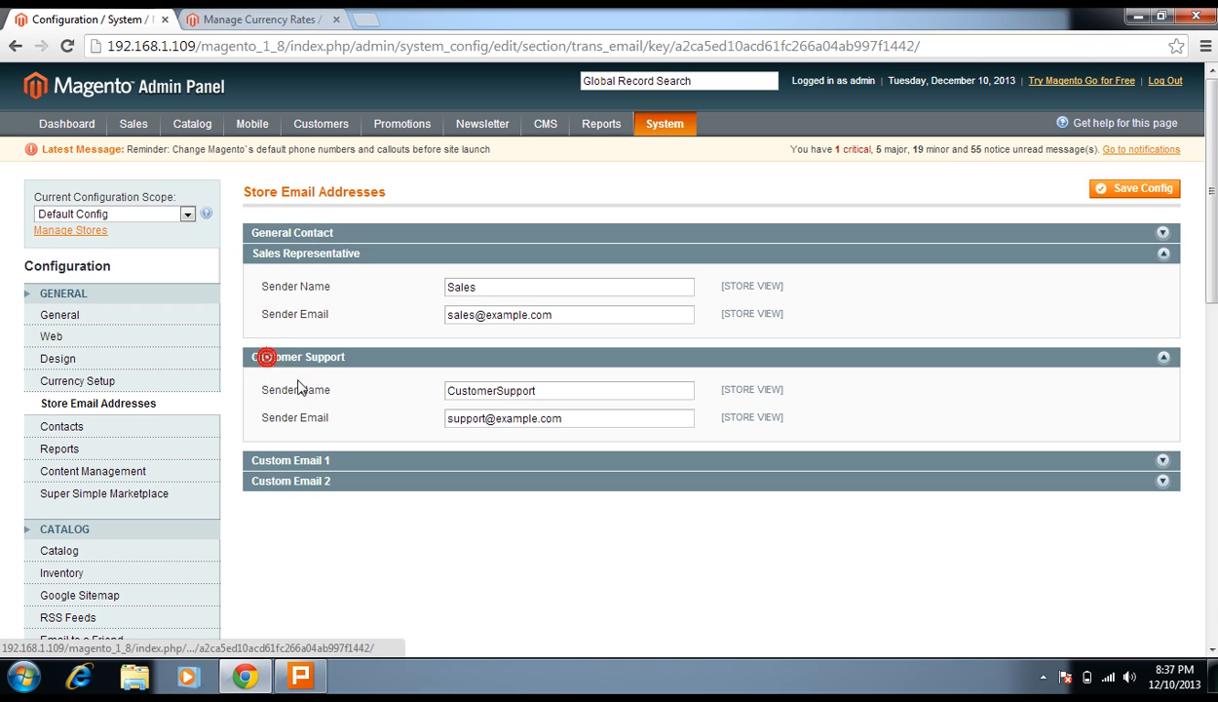
click(331, 461)
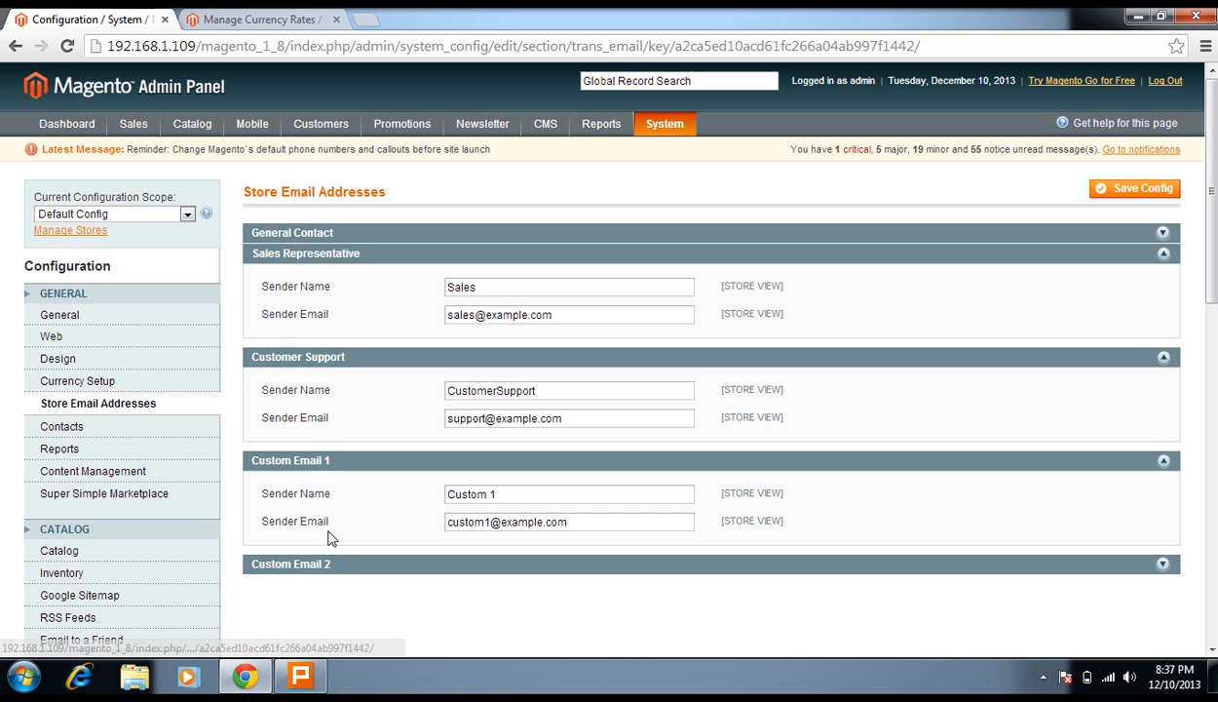
click(330, 565)
scroll(797, 372, down, 3)
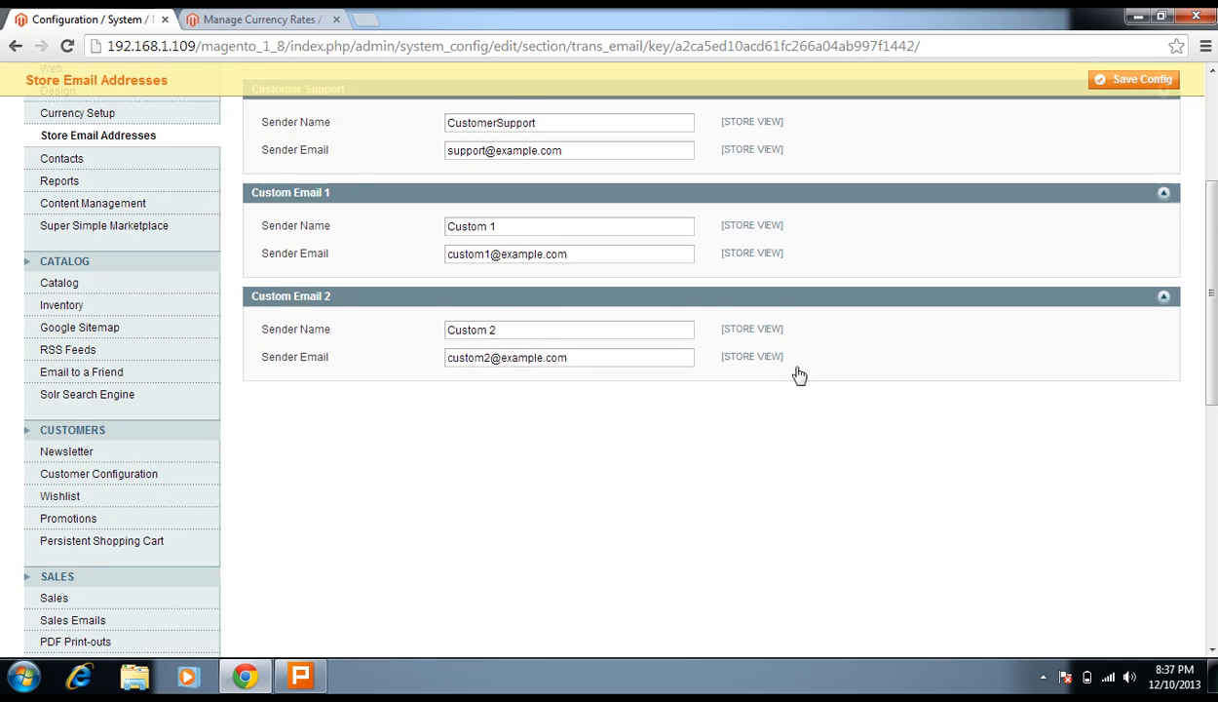
scroll(780, 367, up, 2)
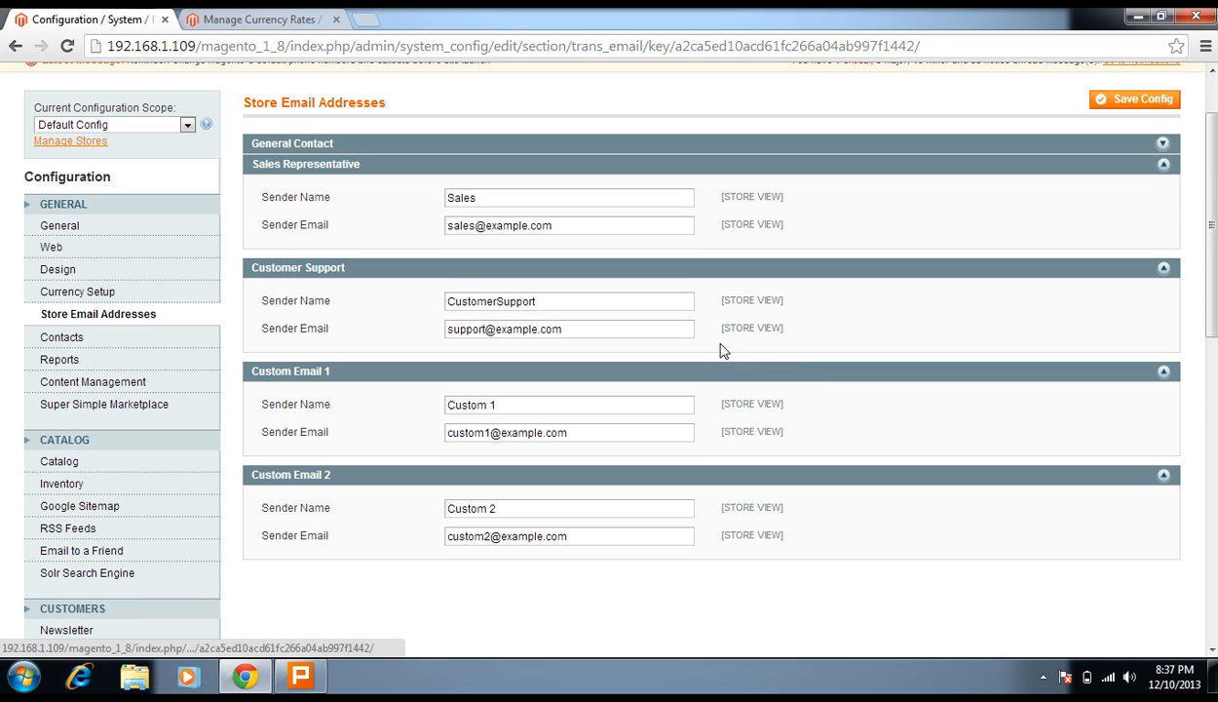
Step: Open the Contacts section, check the Enable Contact Us setting, and collapse the Contact Us group
click(83, 333)
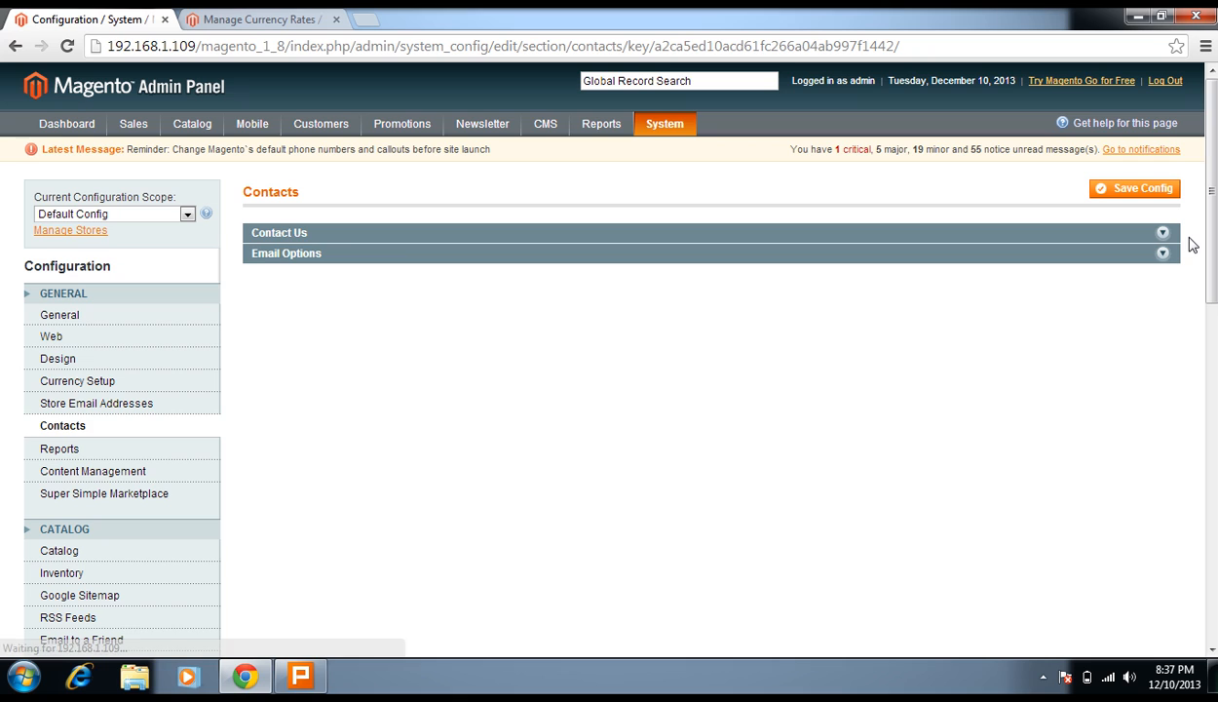
click(386, 235)
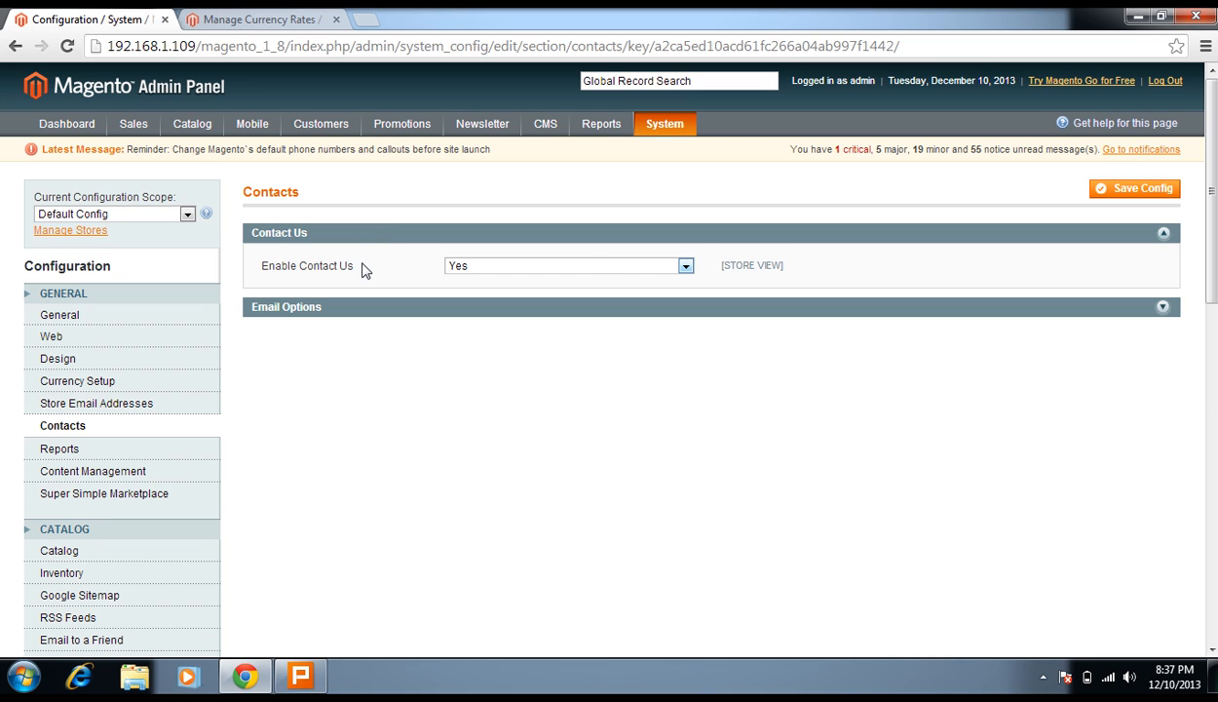
click(375, 234)
Step: Expand the Email Options group in Contacts and set the Email Sender to Sales Representative
click(371, 253)
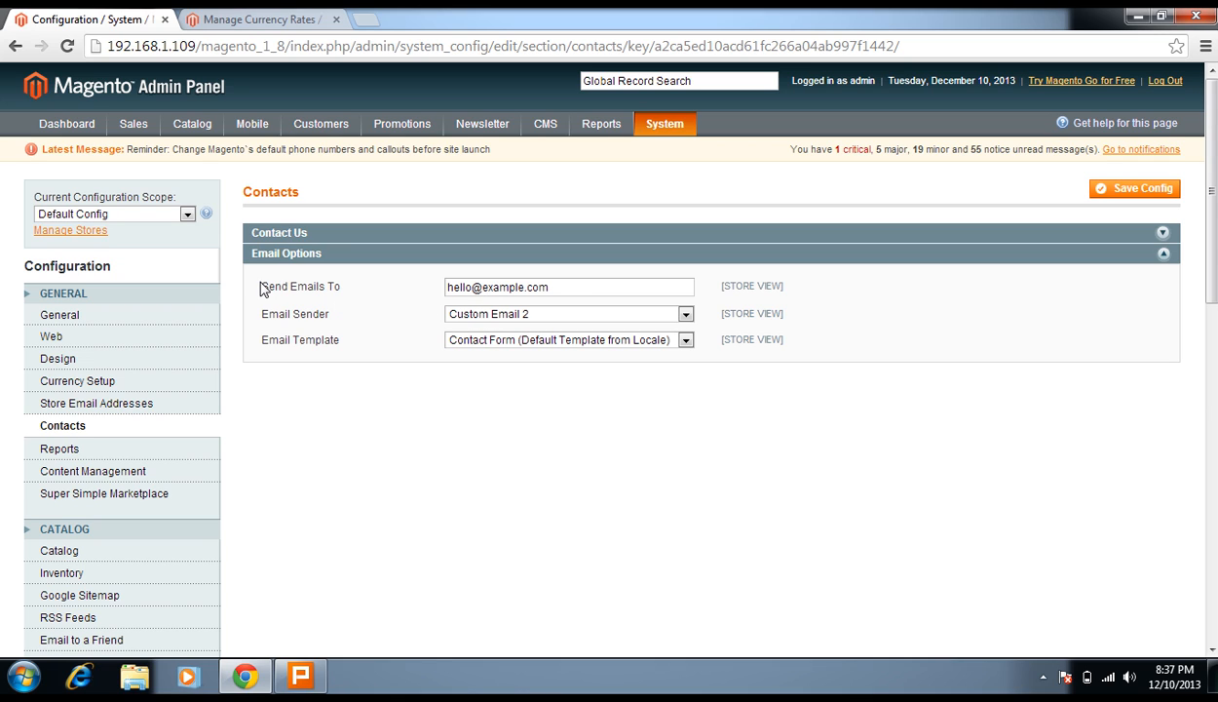
triple_click(566, 287)
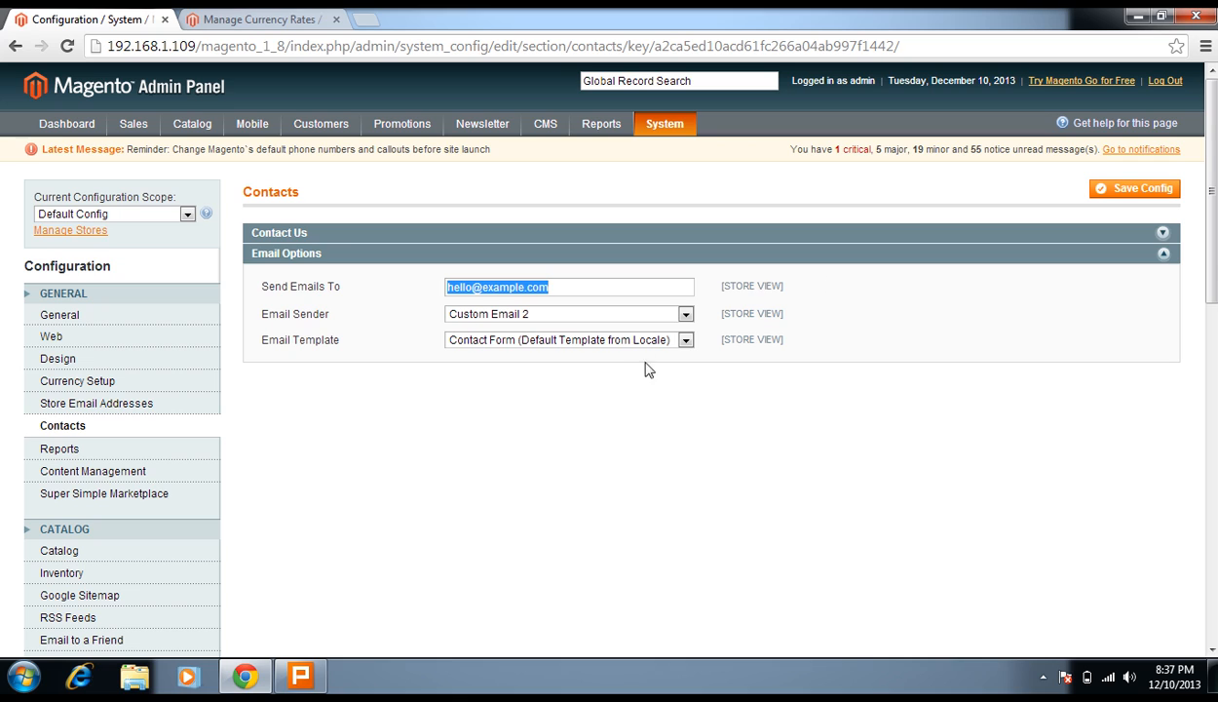
click(668, 312)
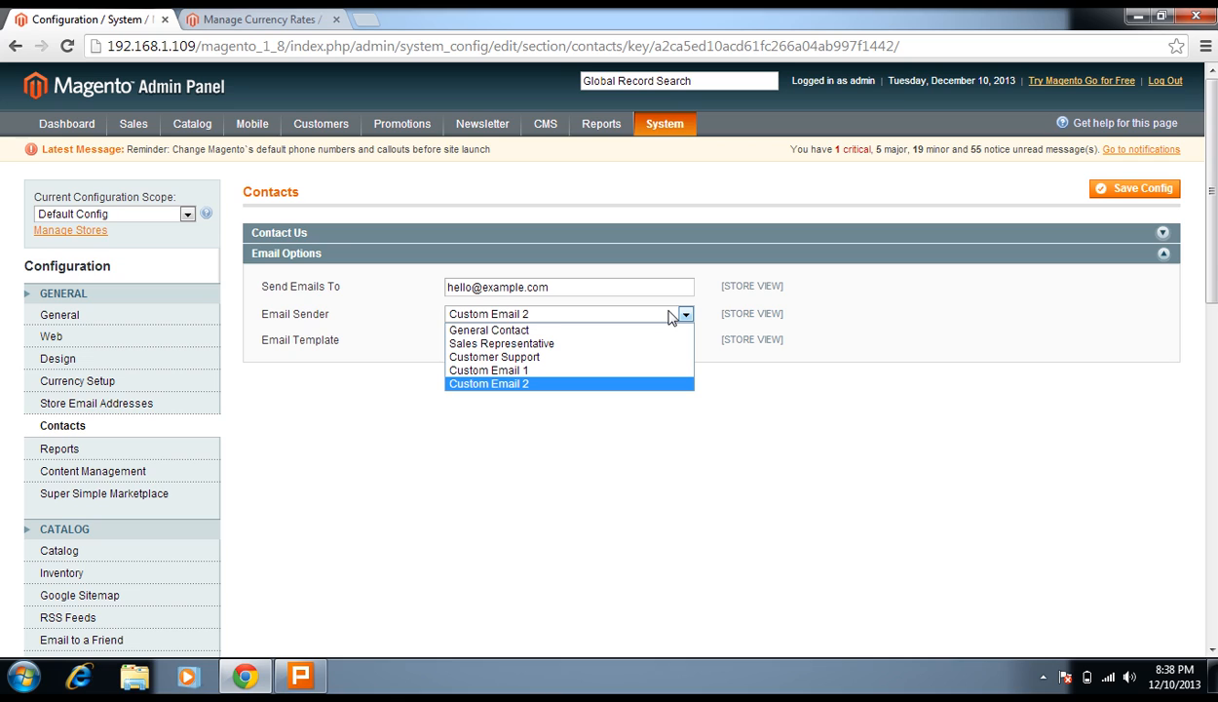
click(547, 343)
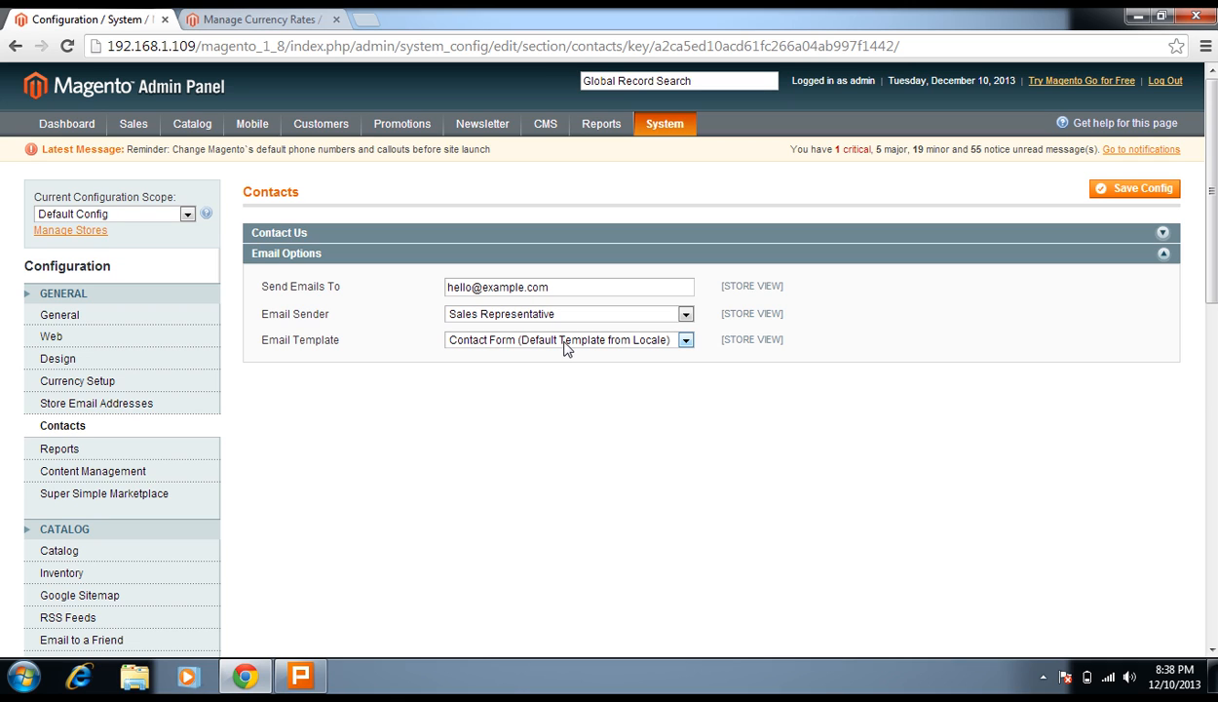
Step: Examine the Email Template choices for Contacts and check the Transactional Emails list in a separate browser tab
click(632, 347)
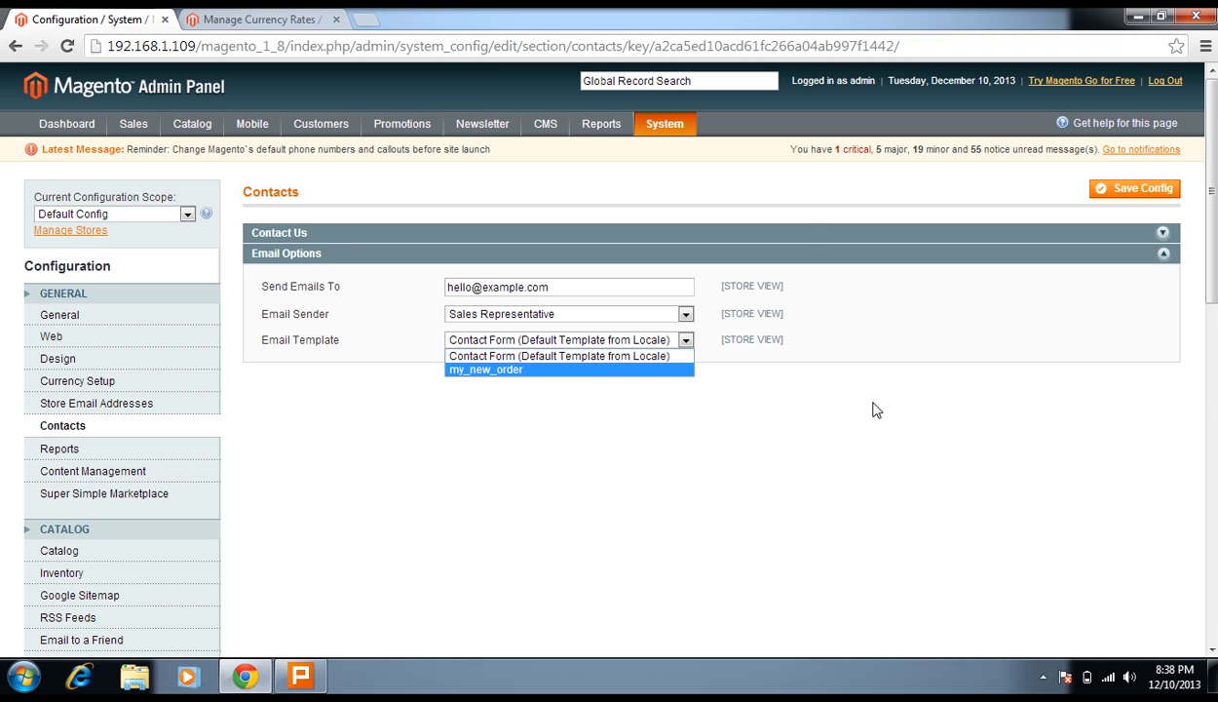
mouse_move(663, 127)
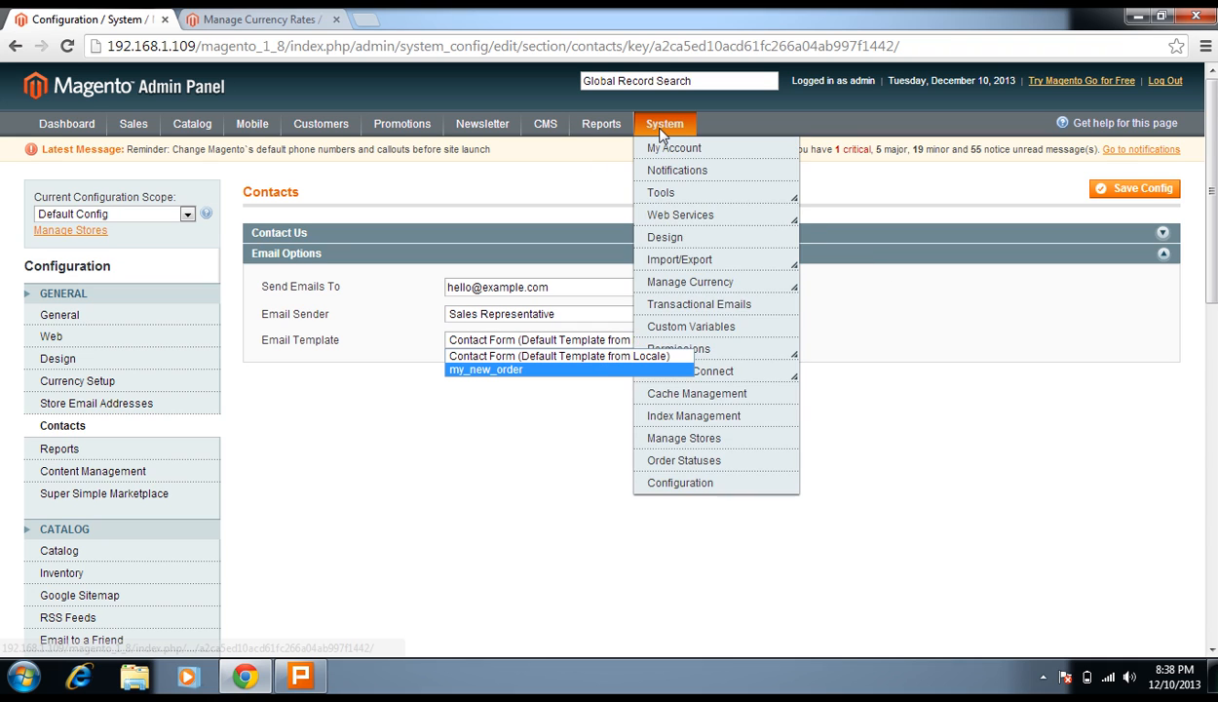
right_click(723, 310)
click(727, 318)
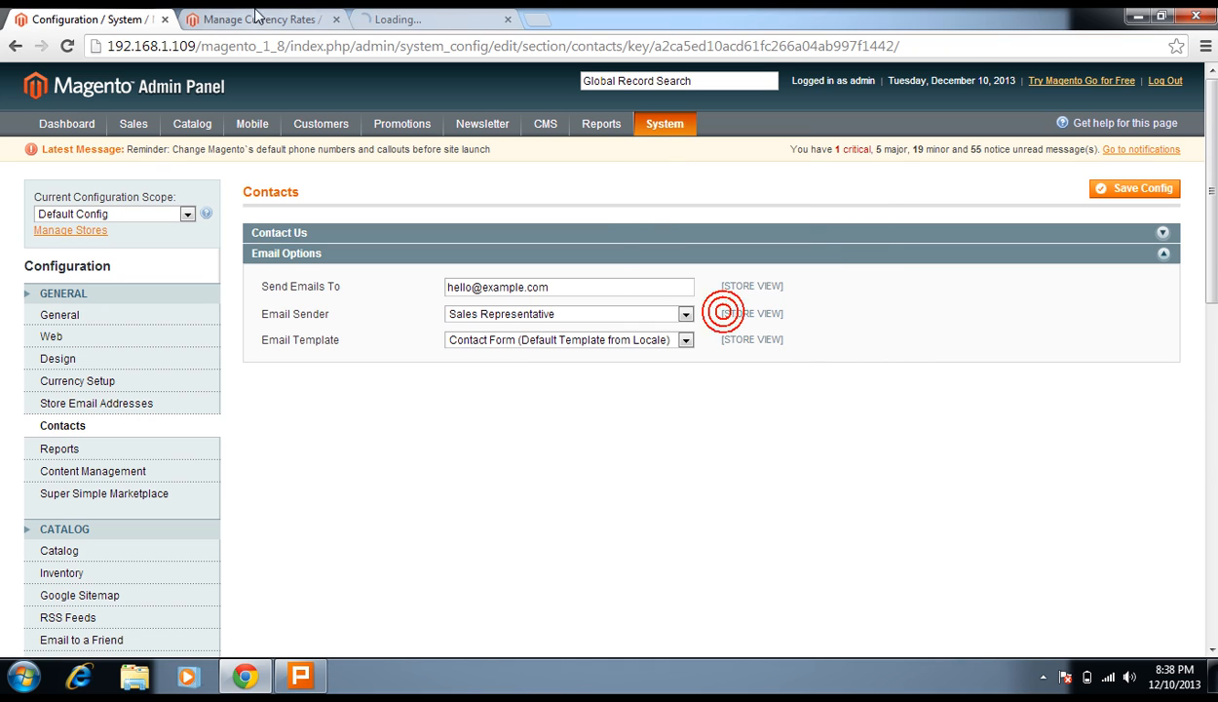
click(395, 17)
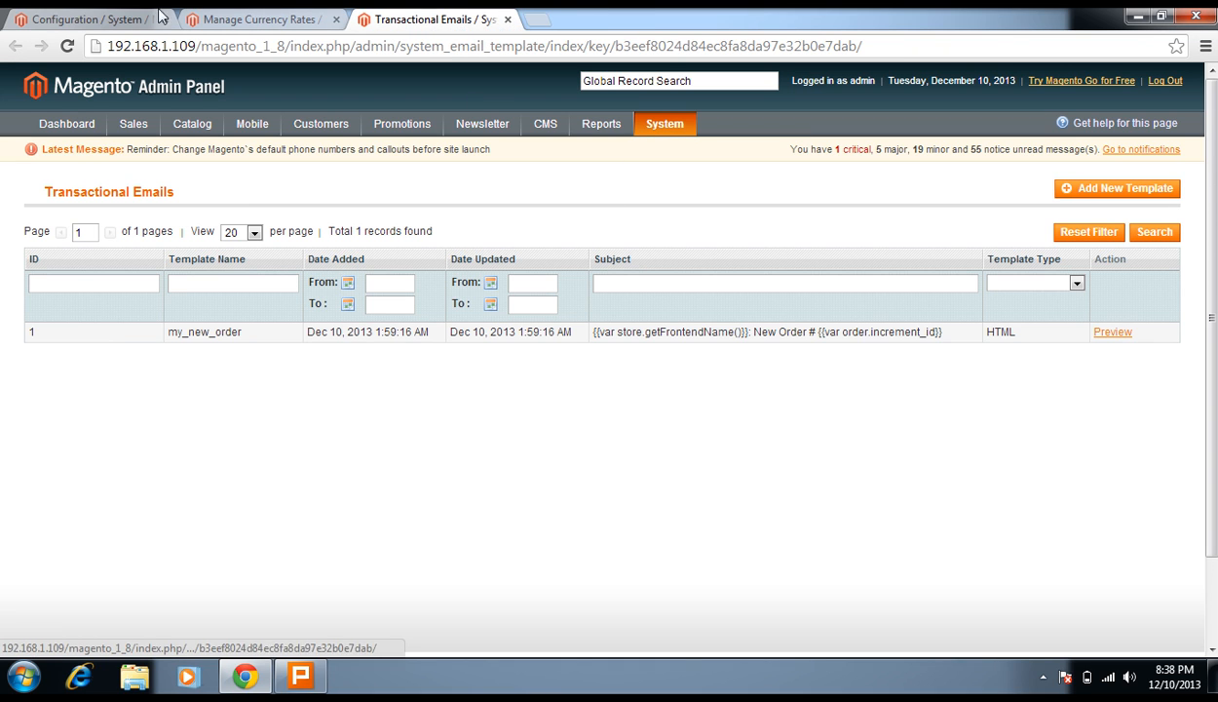
click(80, 18)
click(643, 340)
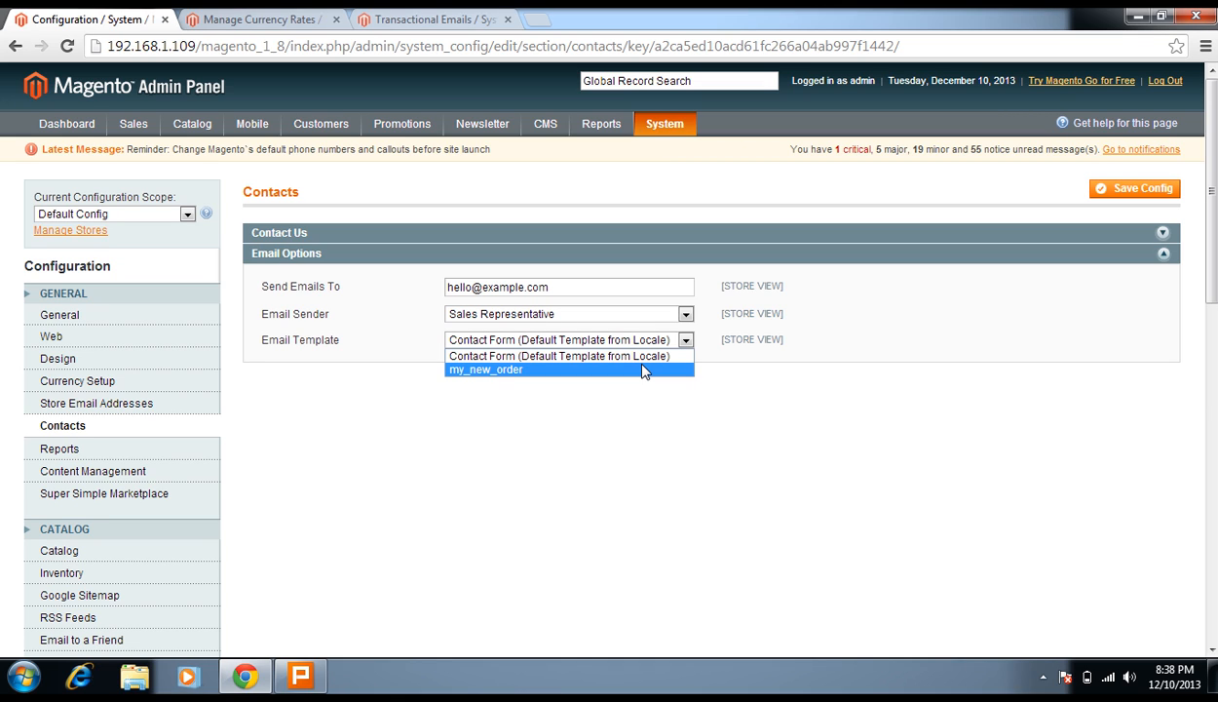
click(757, 460)
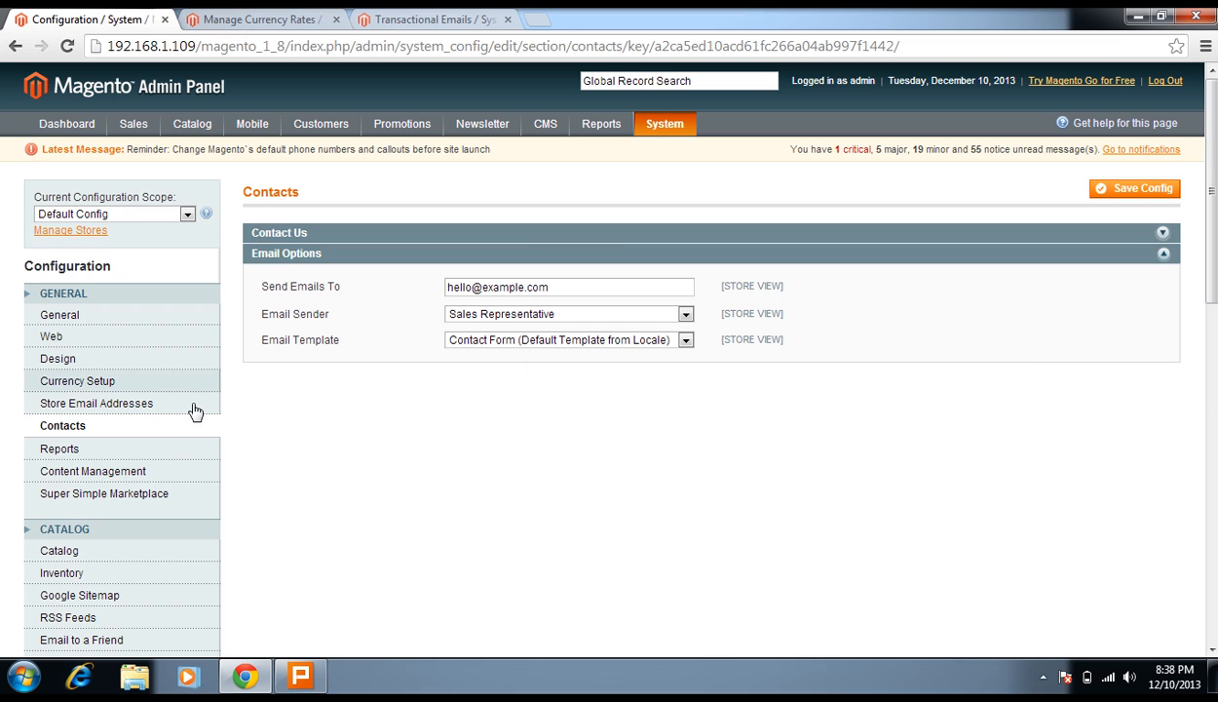
Step: Open the Reports section and examine the Dashboard group's Year-To-Date Starts and Current Month Starts settings
click(154, 449)
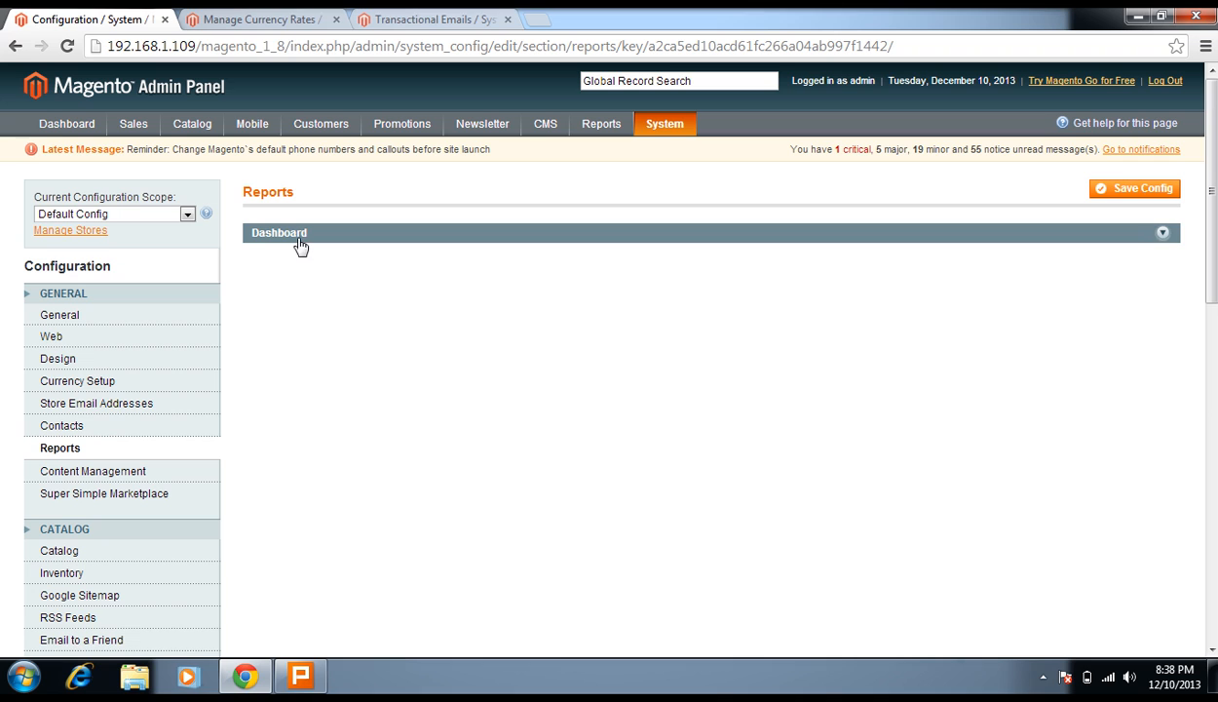
click(301, 244)
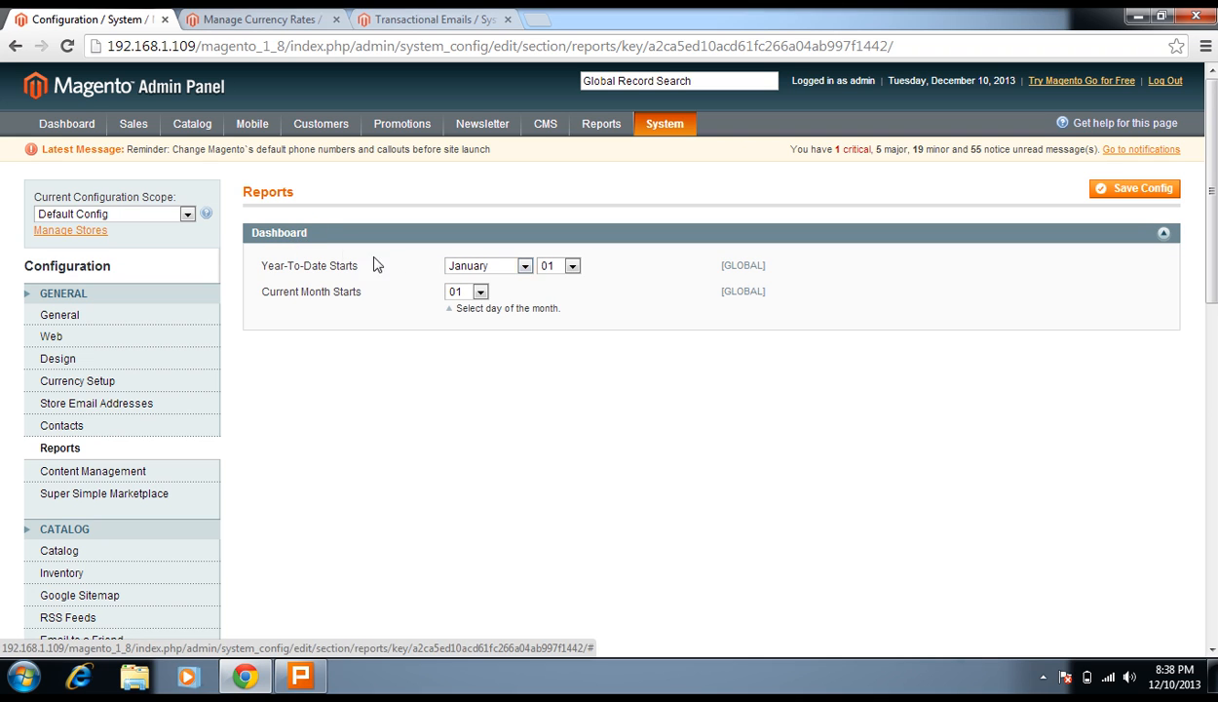
click(364, 268)
drag(362, 273, 280, 264)
click(303, 269)
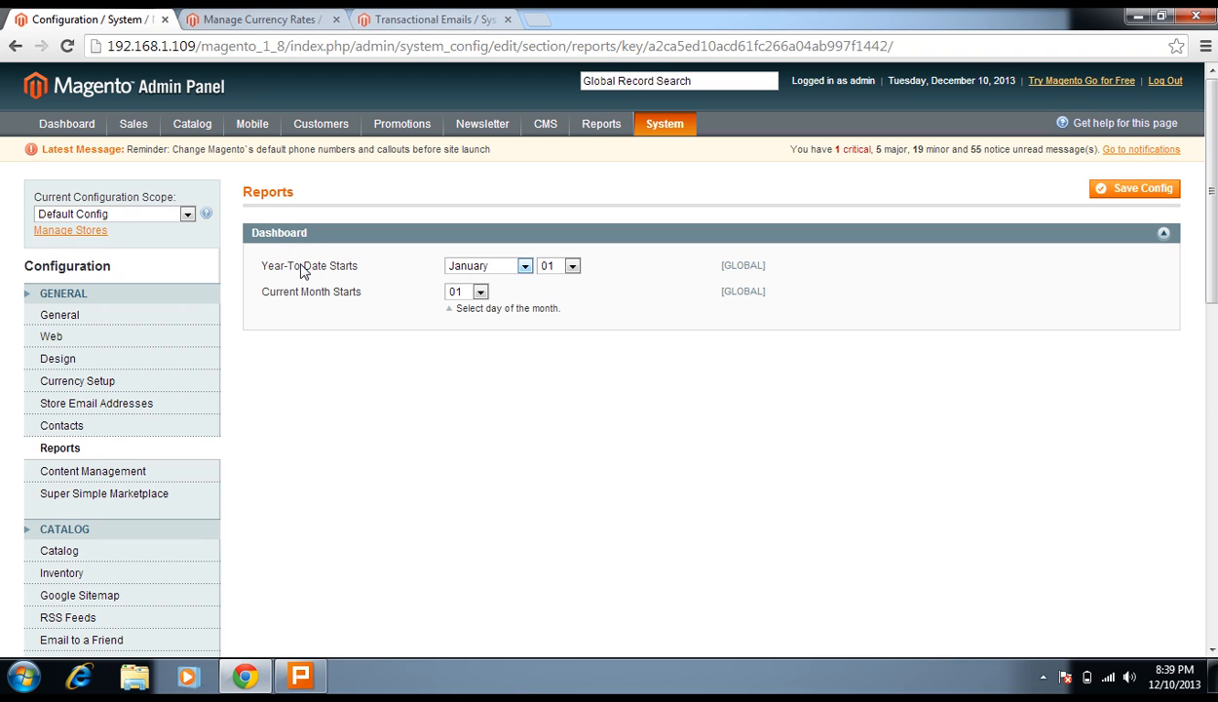
click(473, 265)
click(633, 264)
click(456, 292)
click(454, 308)
Step: View the WYSIWYG Options in Content Management, and open a new CMS static block form in a separate tab to inspect its content editor
click(101, 471)
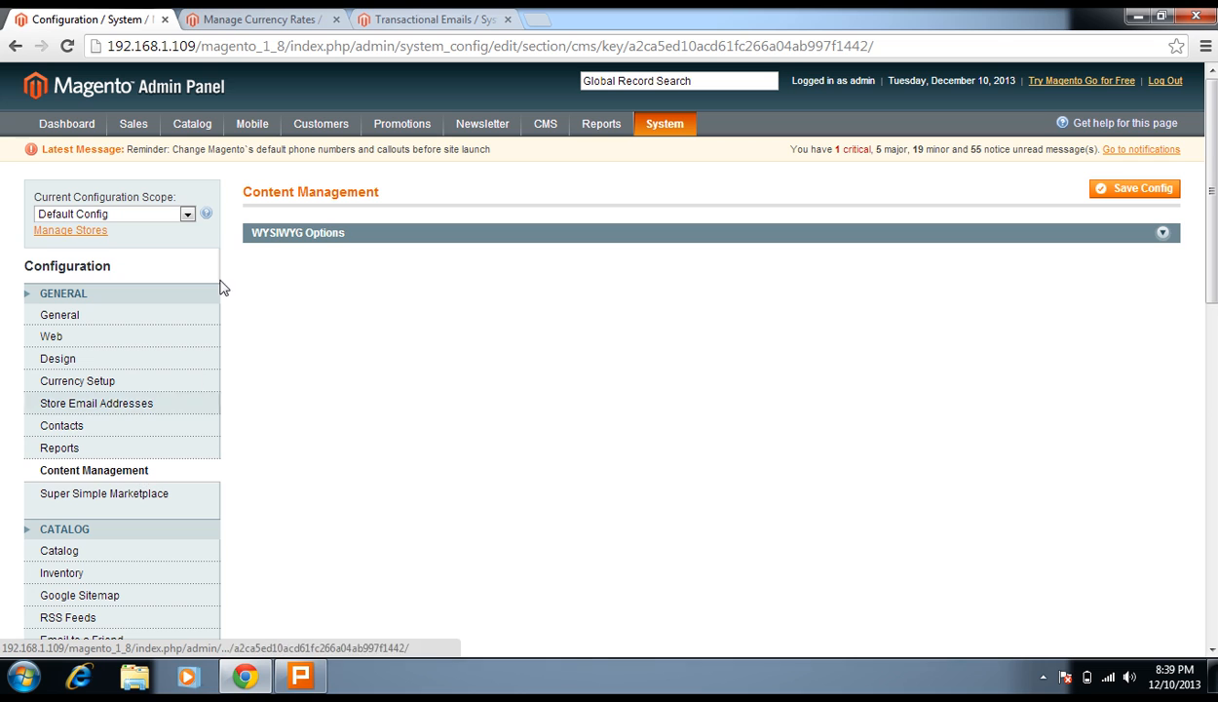
click(272, 244)
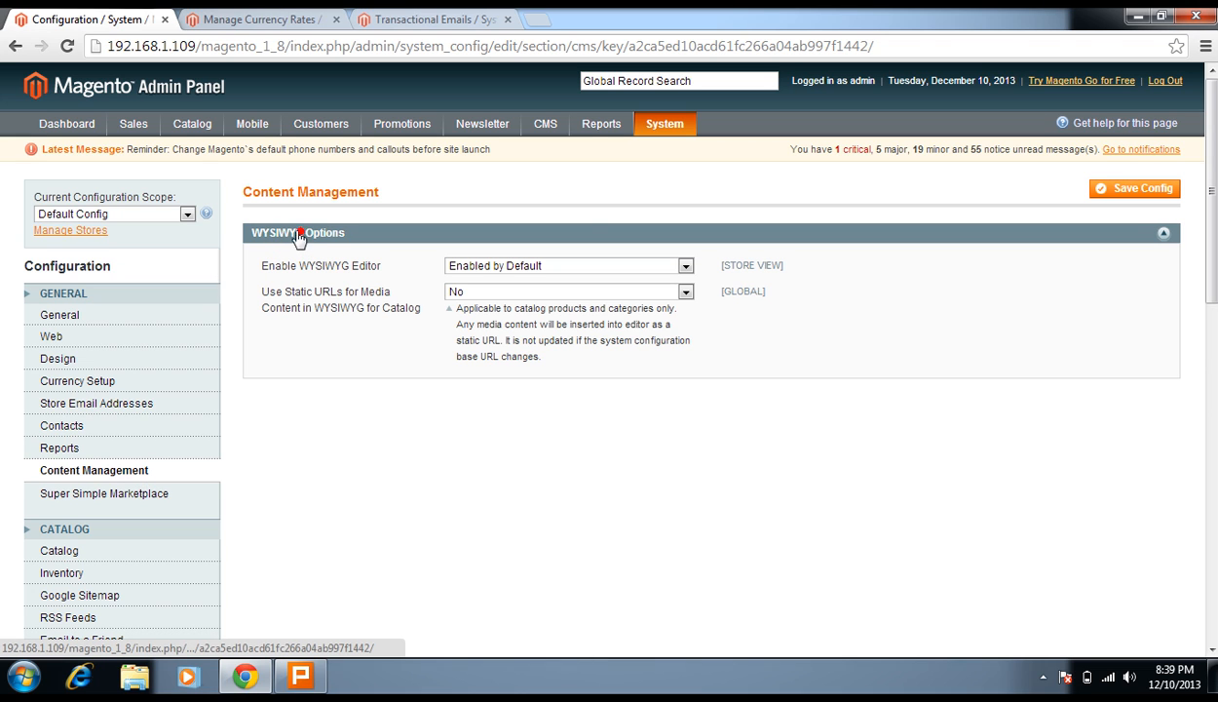
mouse_move(544, 123)
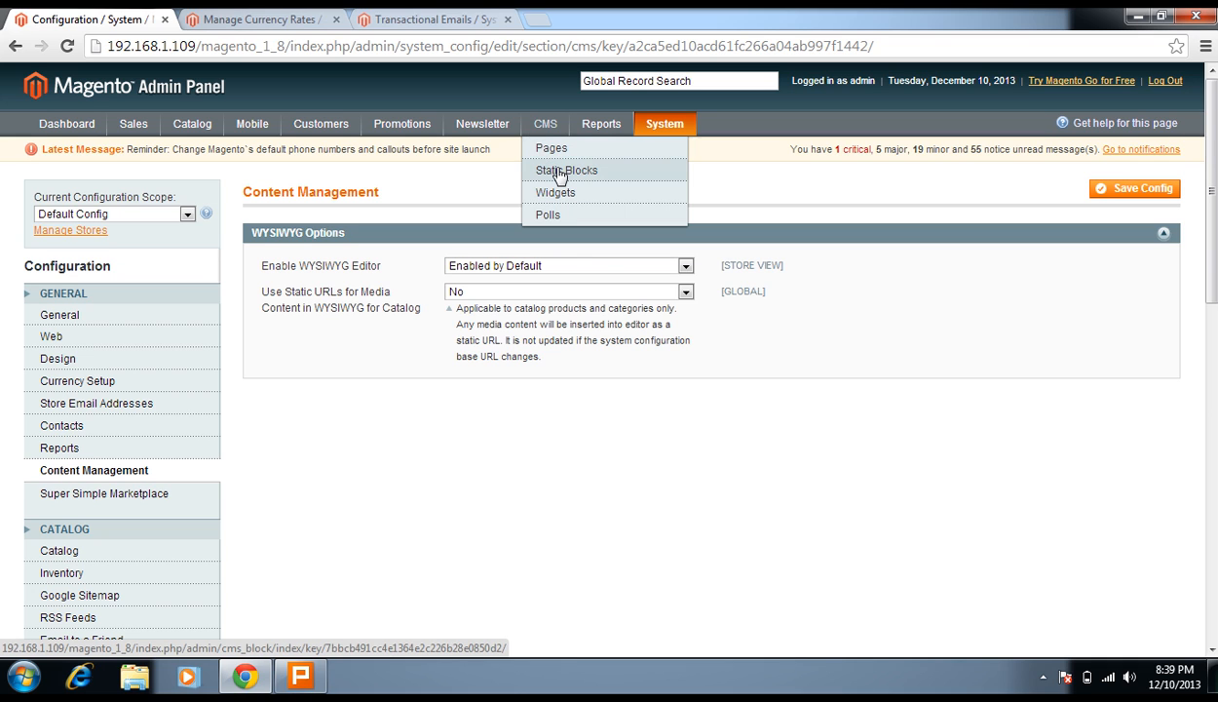
right_click(557, 171)
click(566, 177)
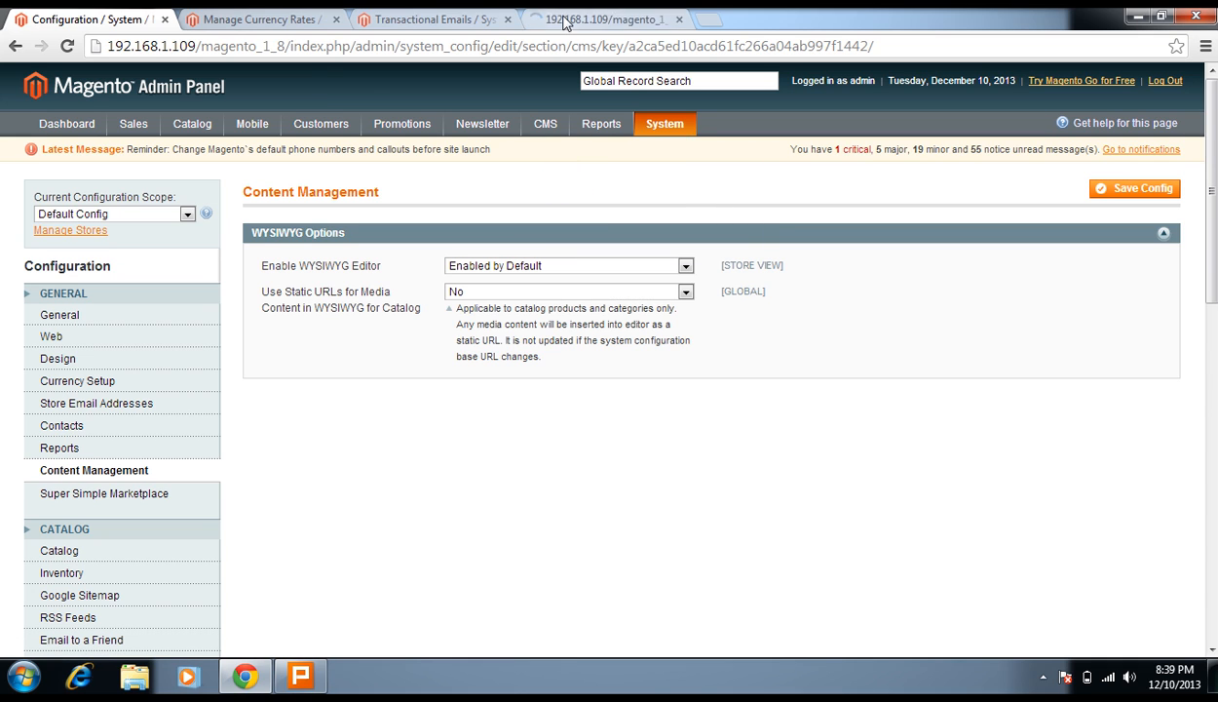
click(596, 18)
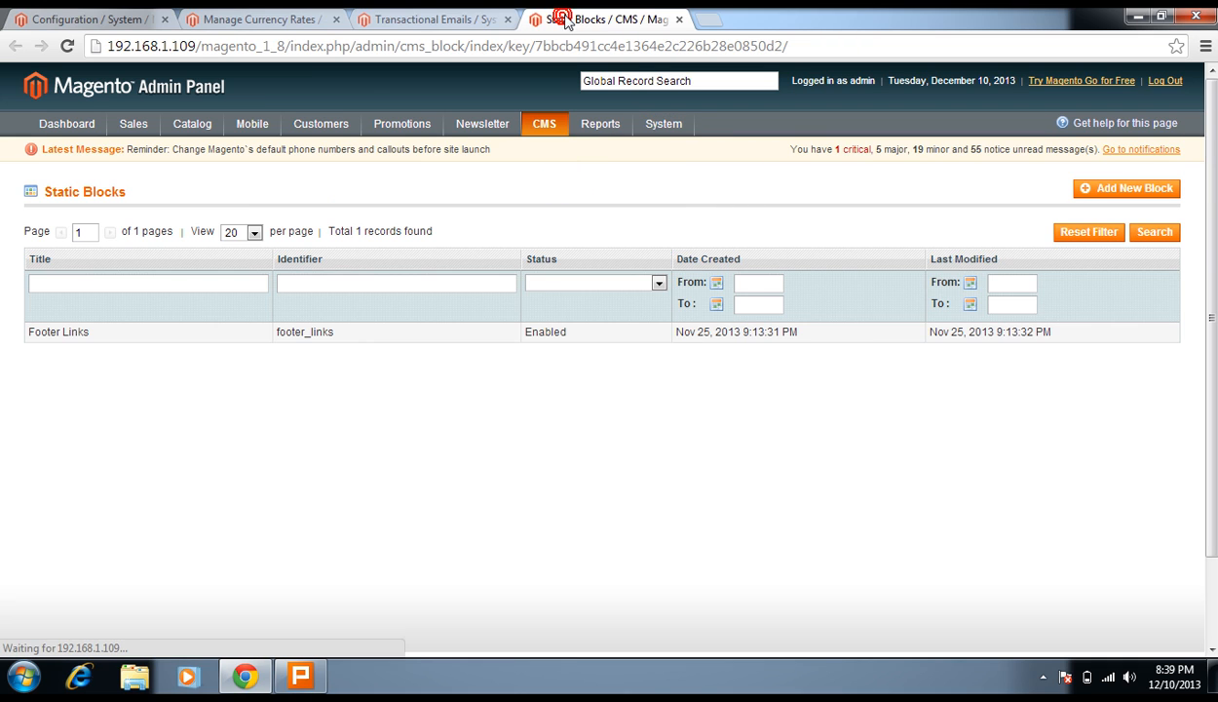
click(1123, 191)
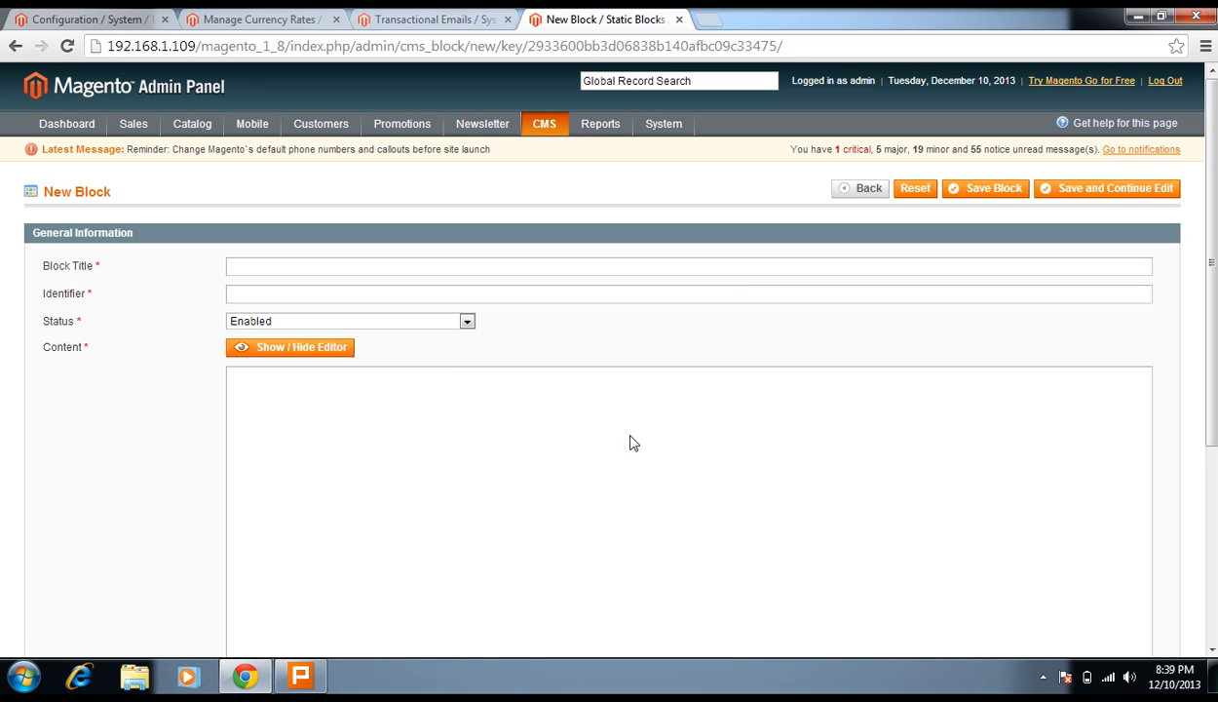
click(475, 504)
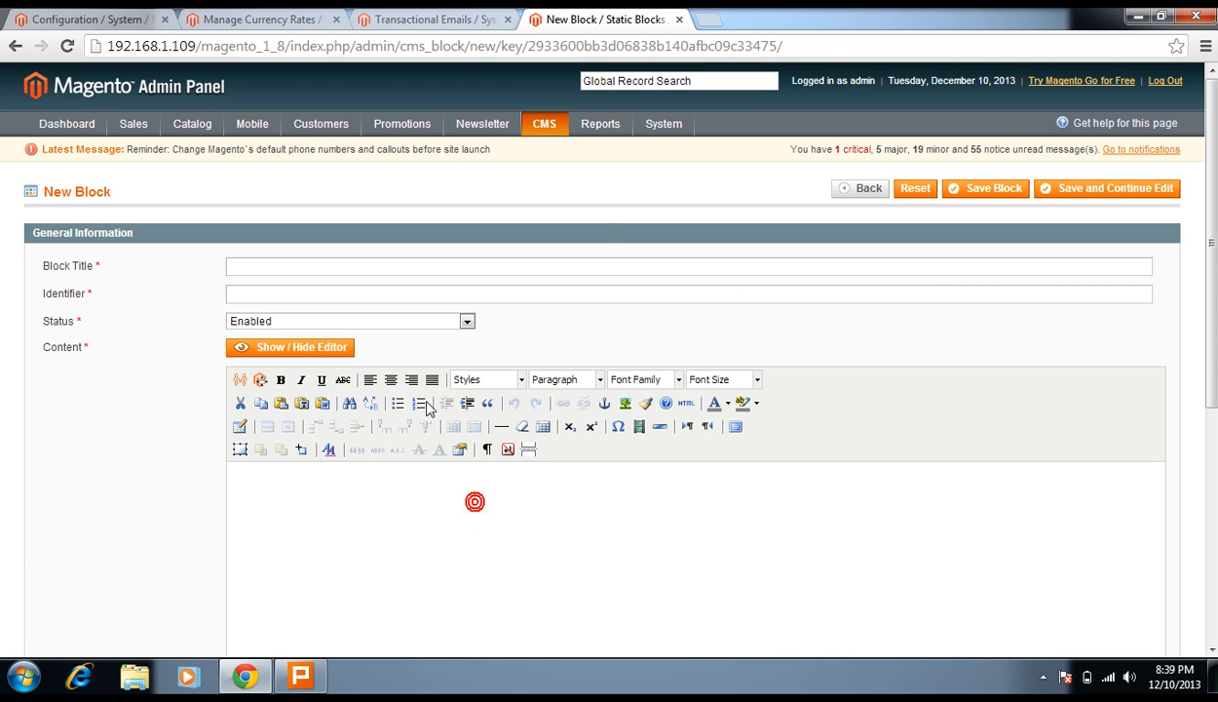
Step: Compare the Enable WYSIWYG Editor setting with the editor shown in the new static block form, and return to the configuration
click(94, 17)
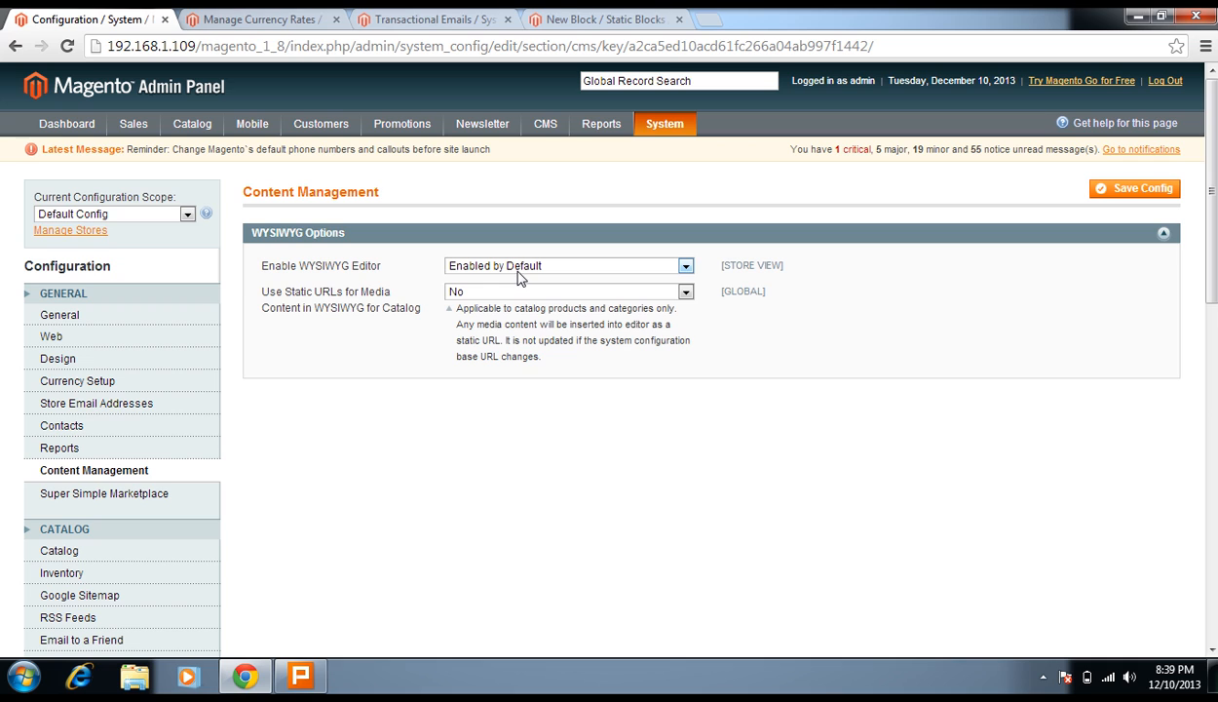
click(563, 17)
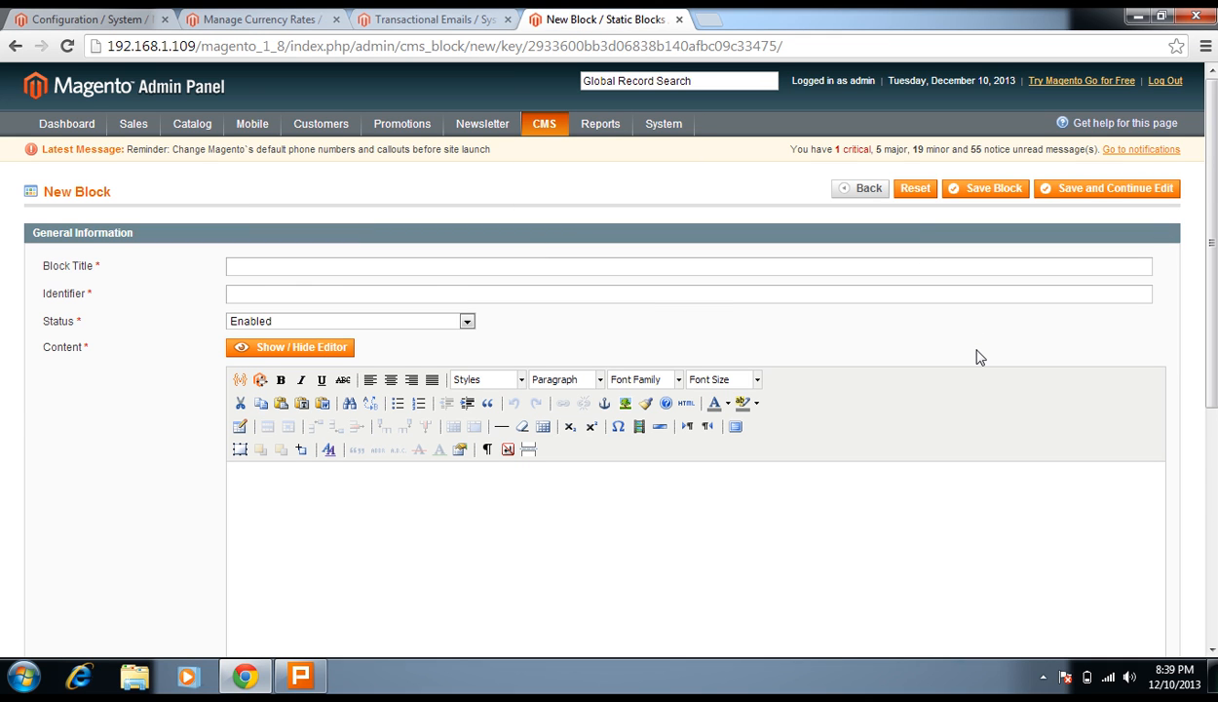
click(403, 478)
click(73, 17)
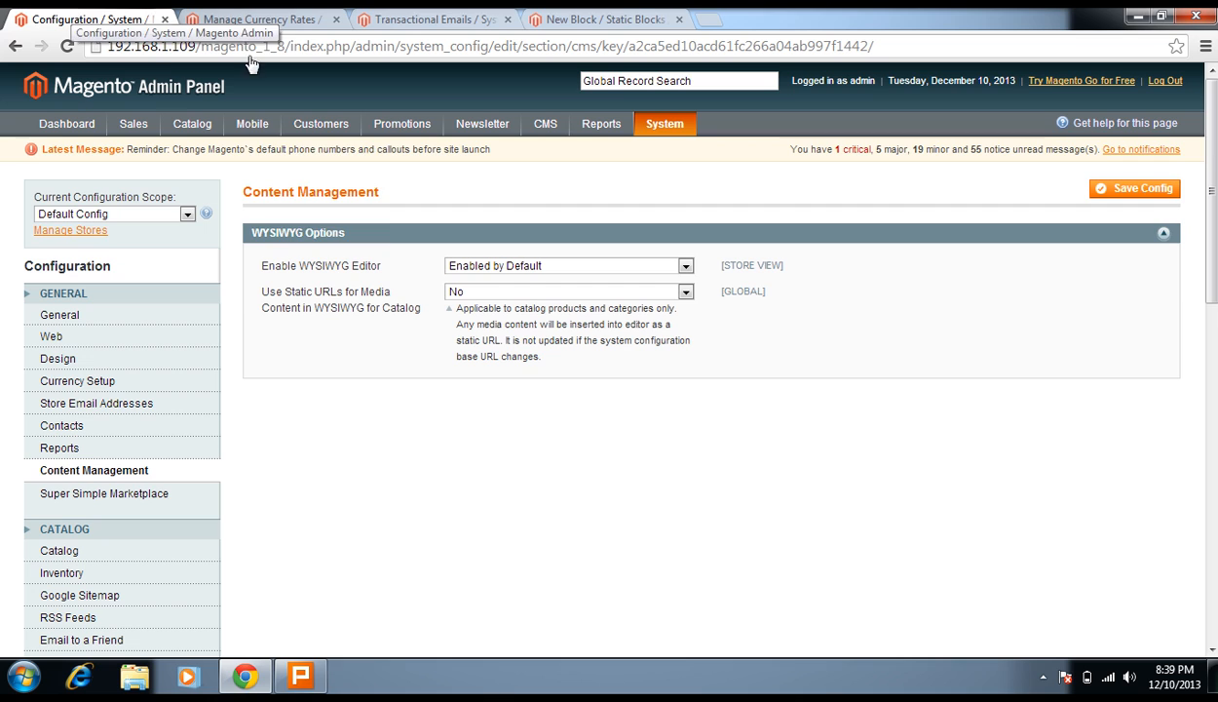
Step: Set Enable WYSIWYG Editor to Disabled by Default, and change it to Disabled Completely
click(492, 269)
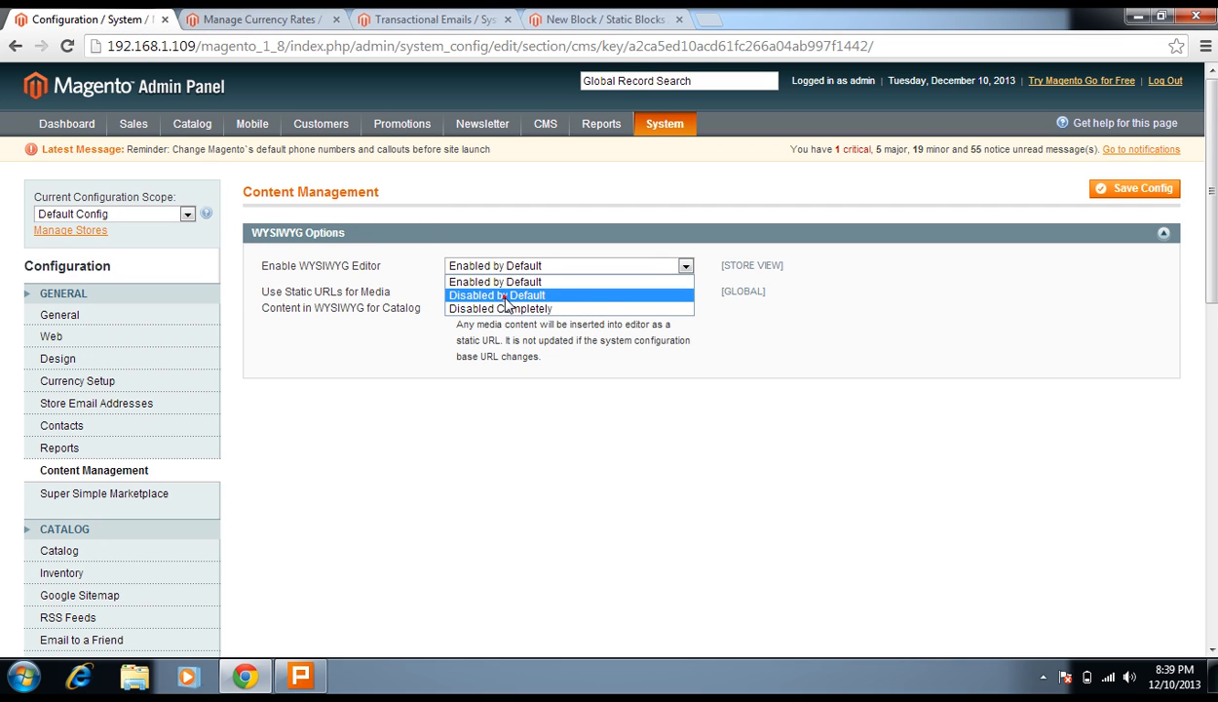
click(506, 296)
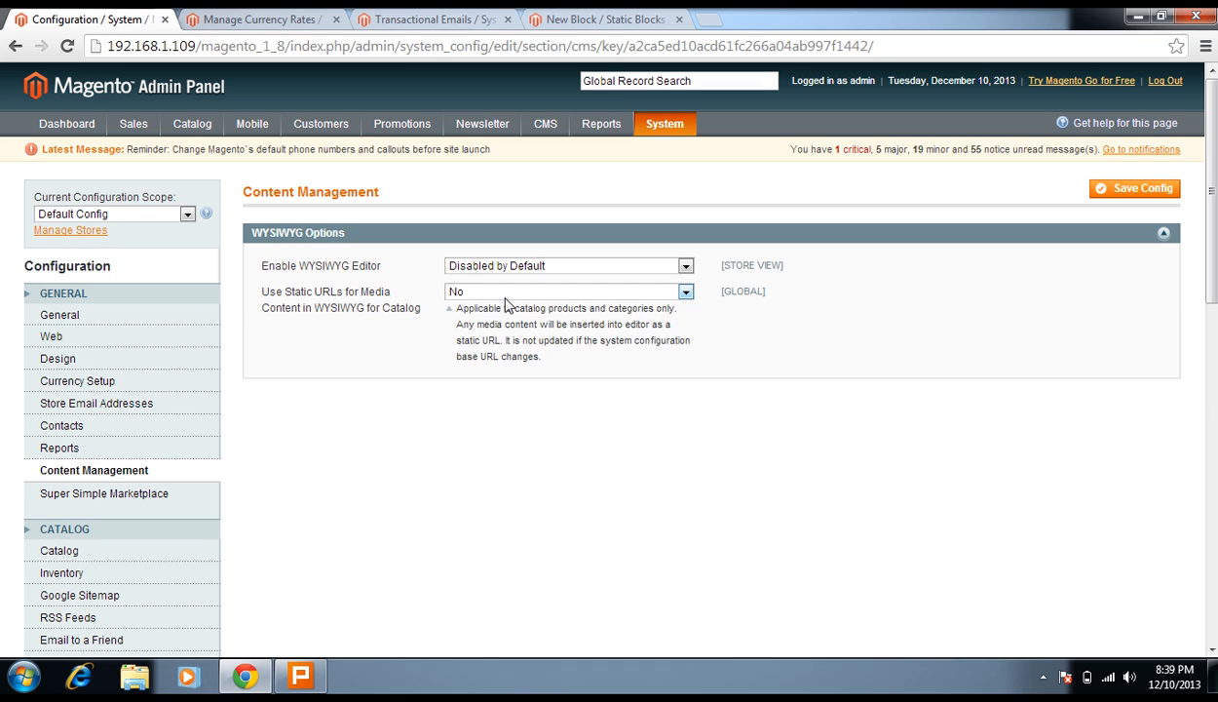
click(563, 266)
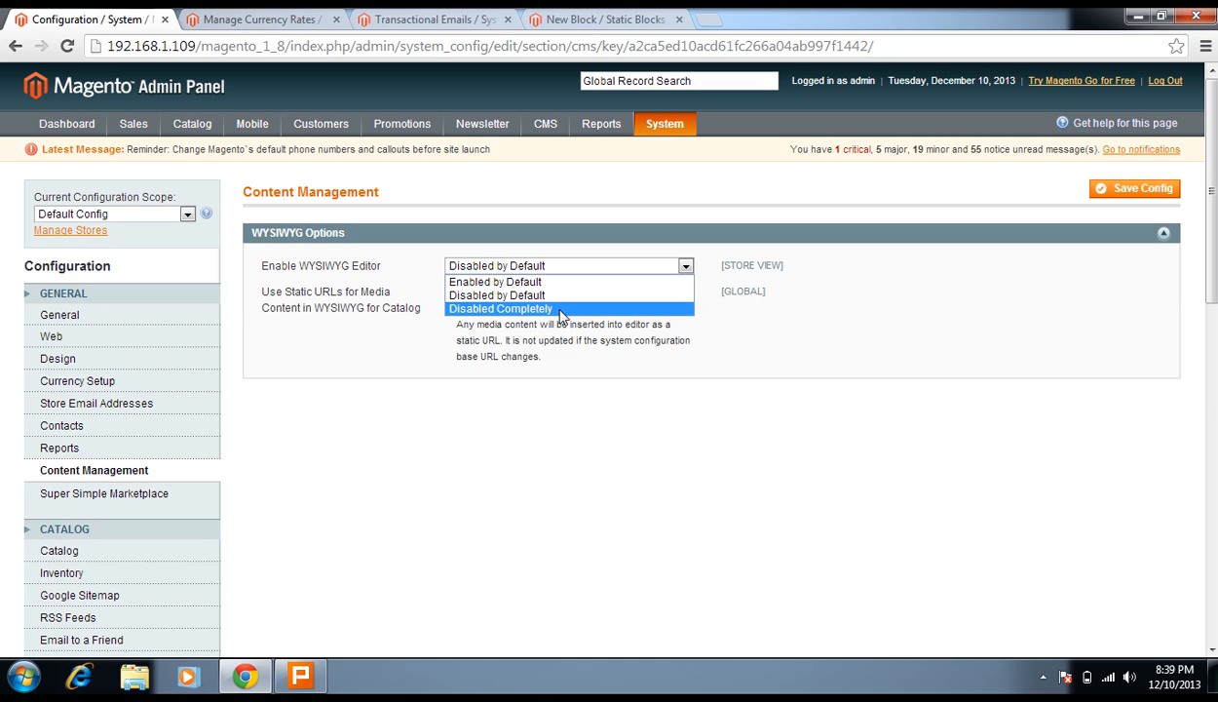
click(562, 309)
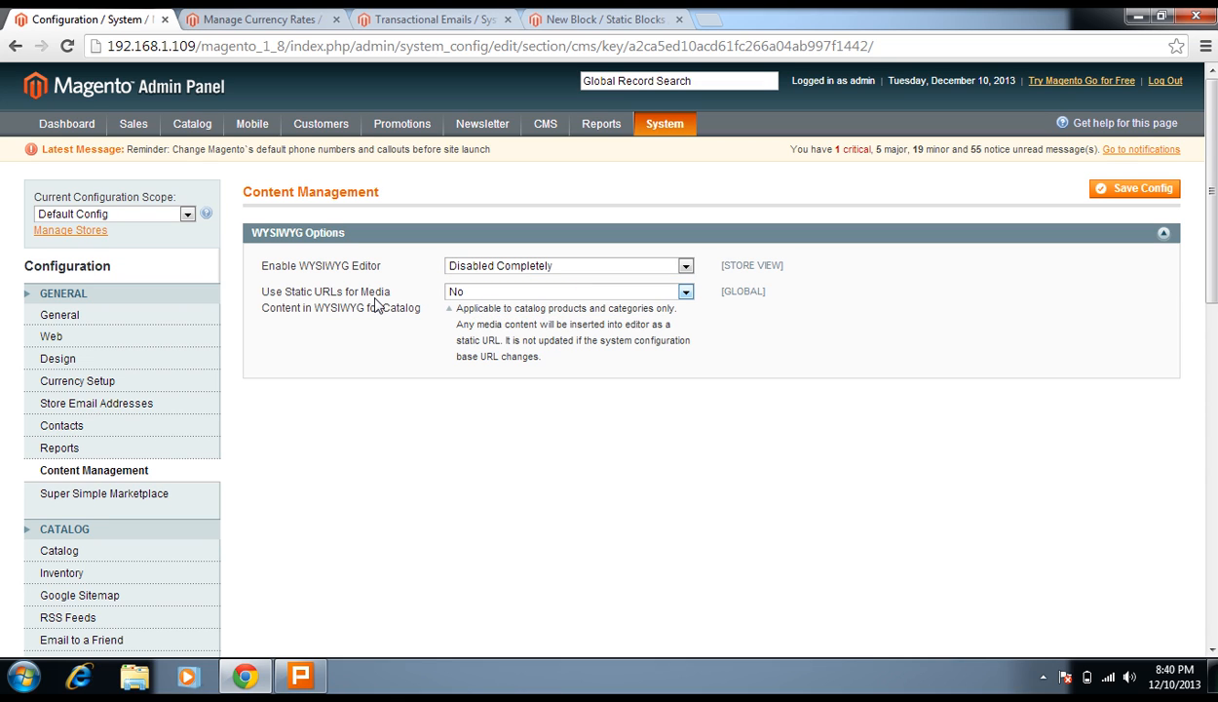
Step: Examine the choices for Use Static URLs for Media Content in WYSIWYG for Catalog and close the list without changing it
click(455, 291)
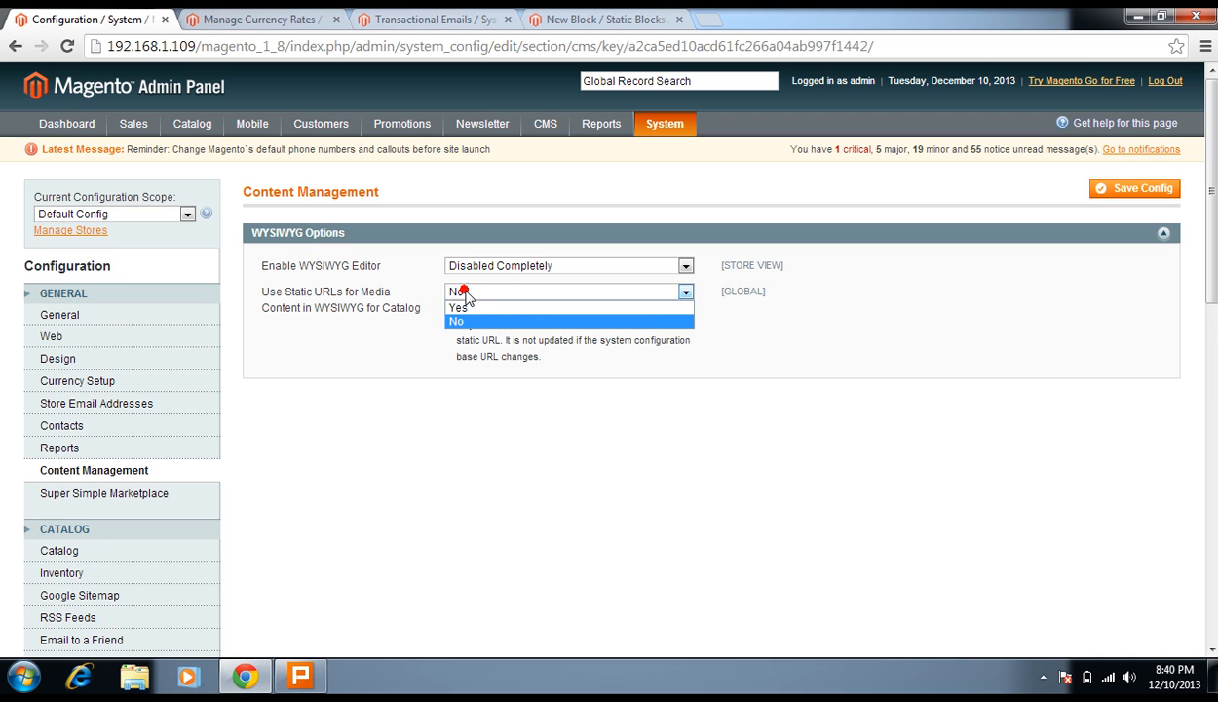
click(397, 297)
scroll(366, 300, down, 1)
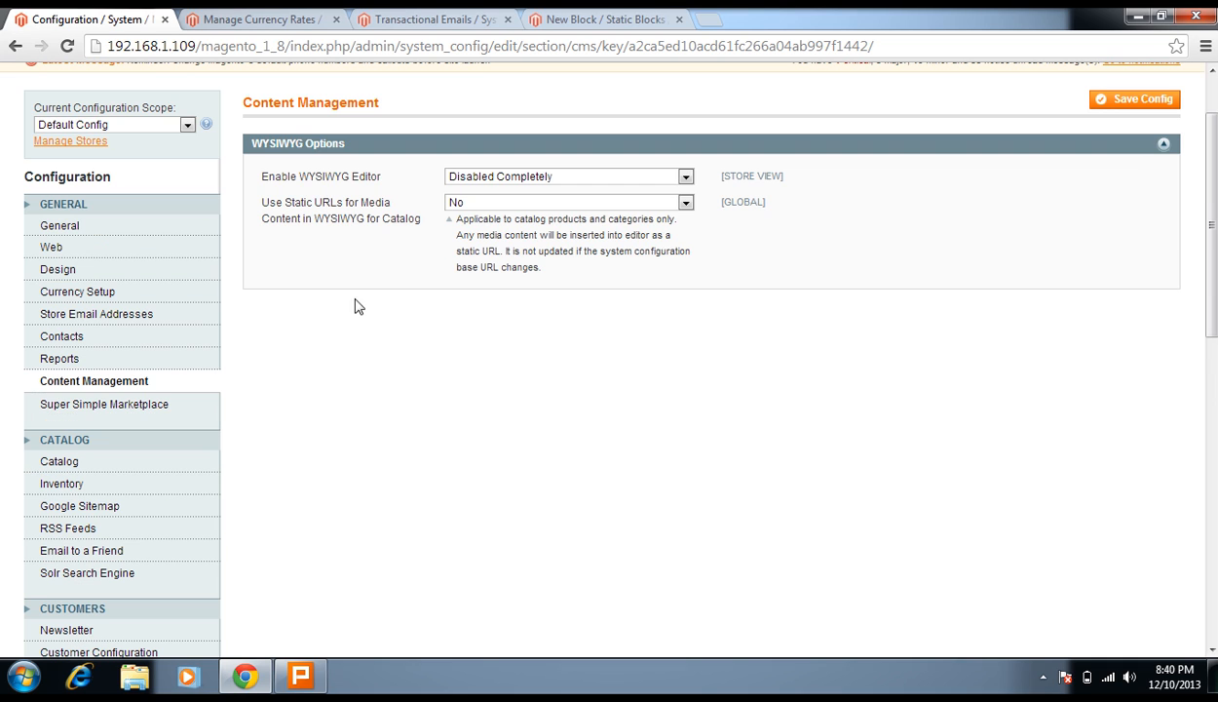
Step: Open the Catalog configuration section, collapse the Catalog Search group and look over the list of setting groups
scroll(336, 458, down, 1)
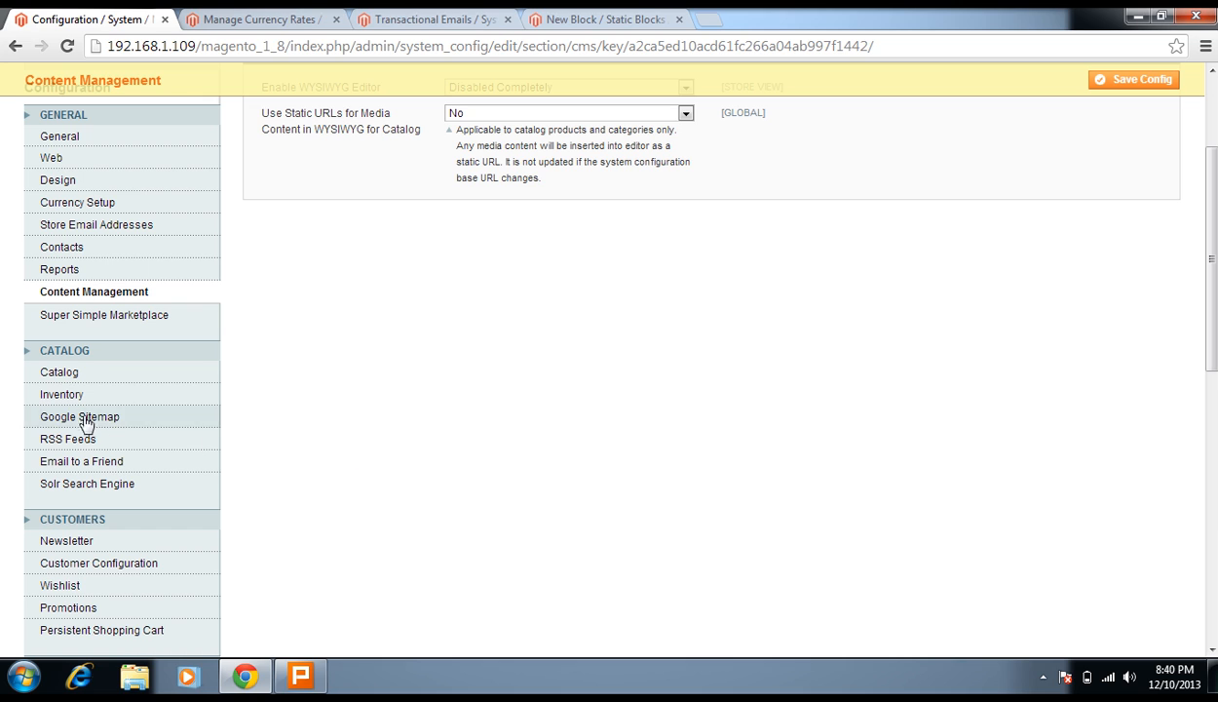
click(60, 372)
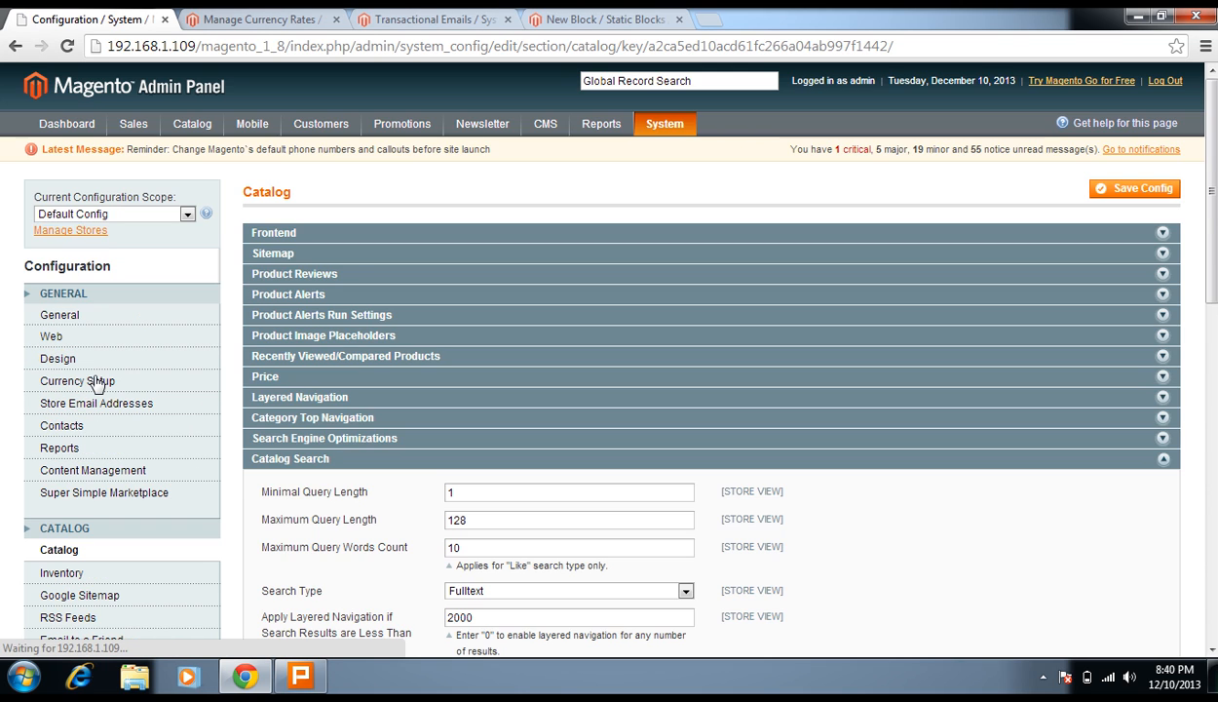
click(503, 459)
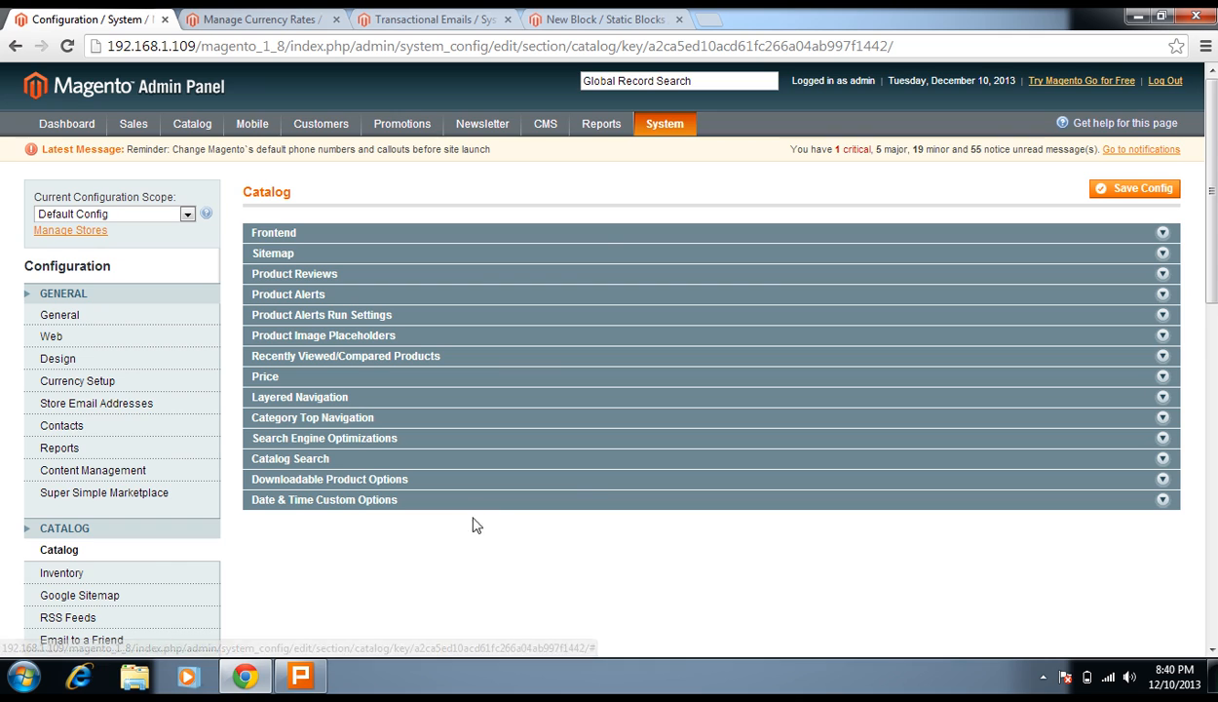
scroll(476, 518, down, 1)
scroll(353, 498, up, 1)
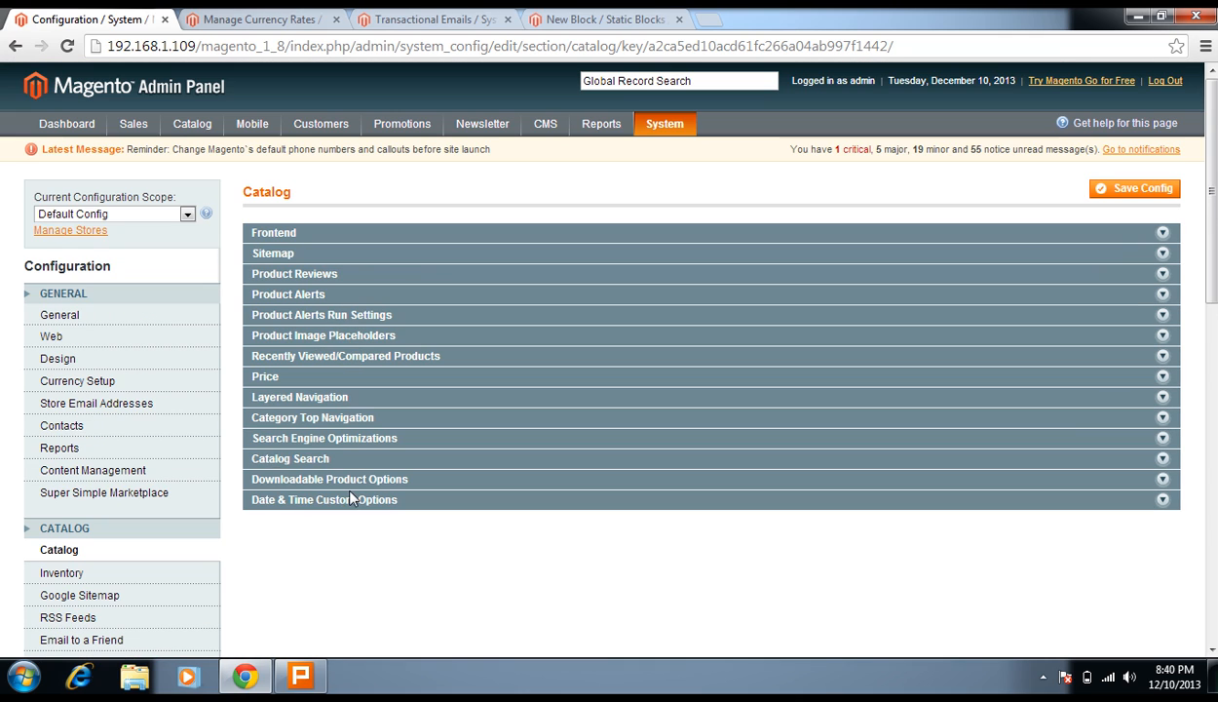
double_click(265, 192)
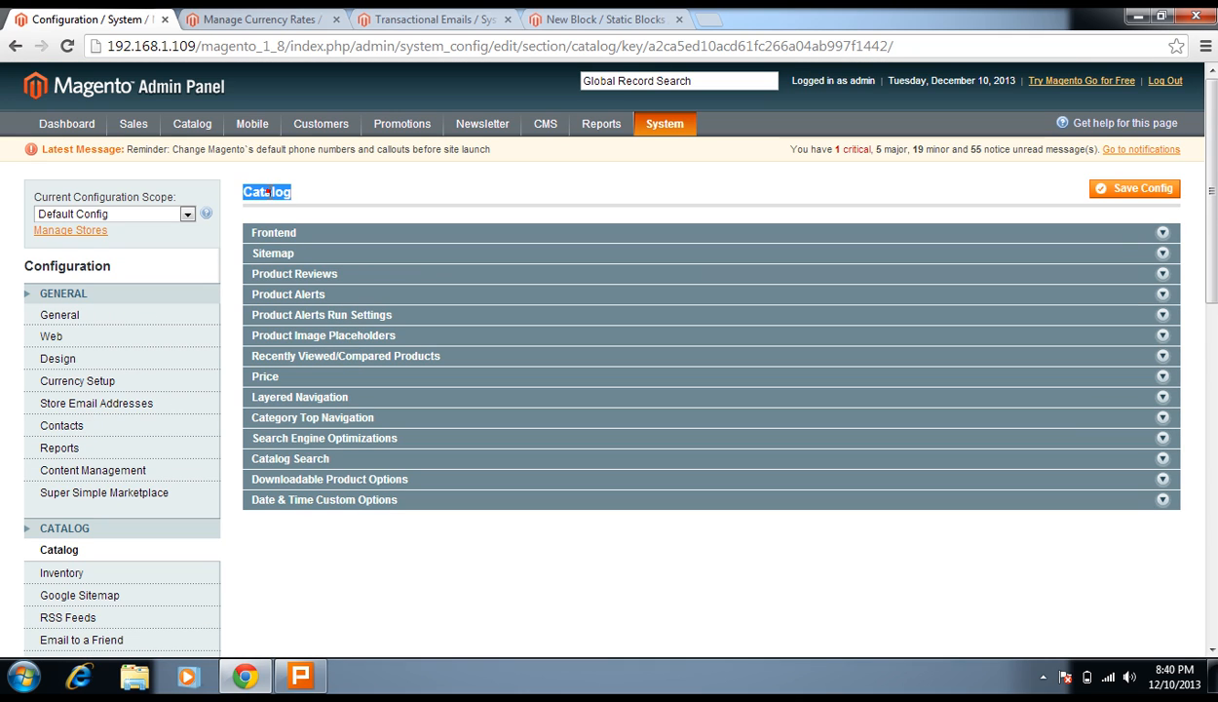
click(318, 207)
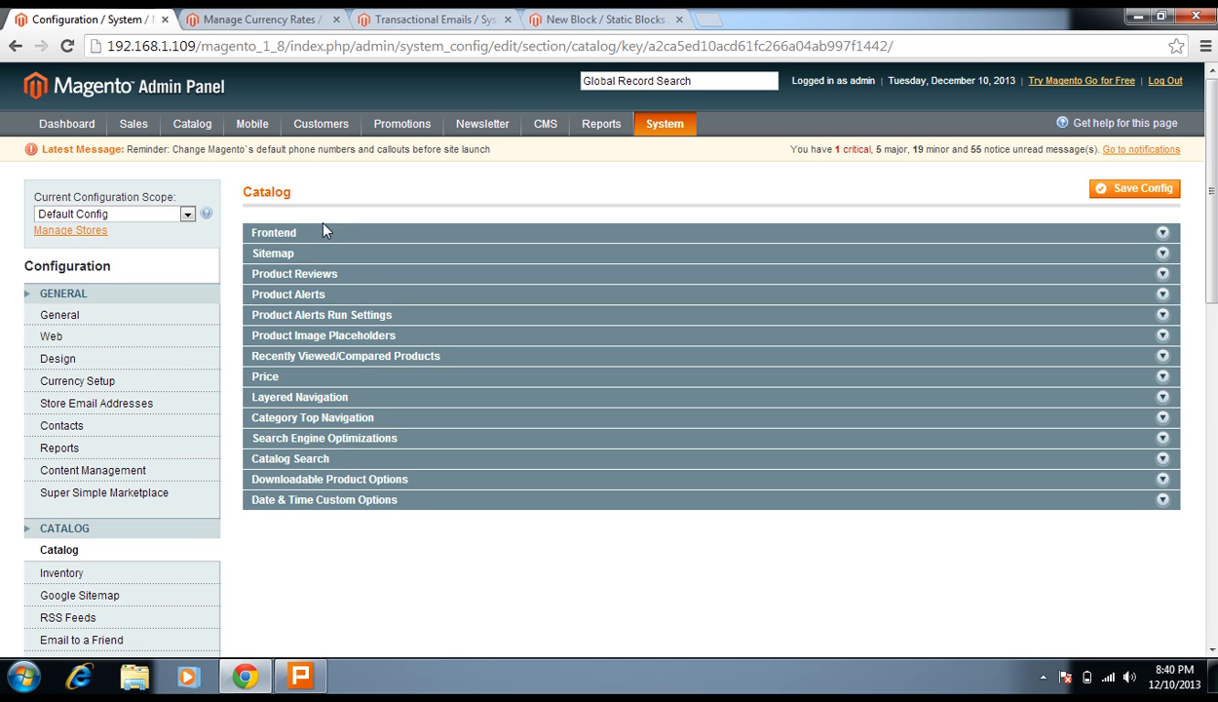
scroll(296, 390, down, 2)
scroll(290, 359, up, 2)
Step: Reload the Catalog configuration, expand the Frontend group and review all of its product listing settings
click(74, 550)
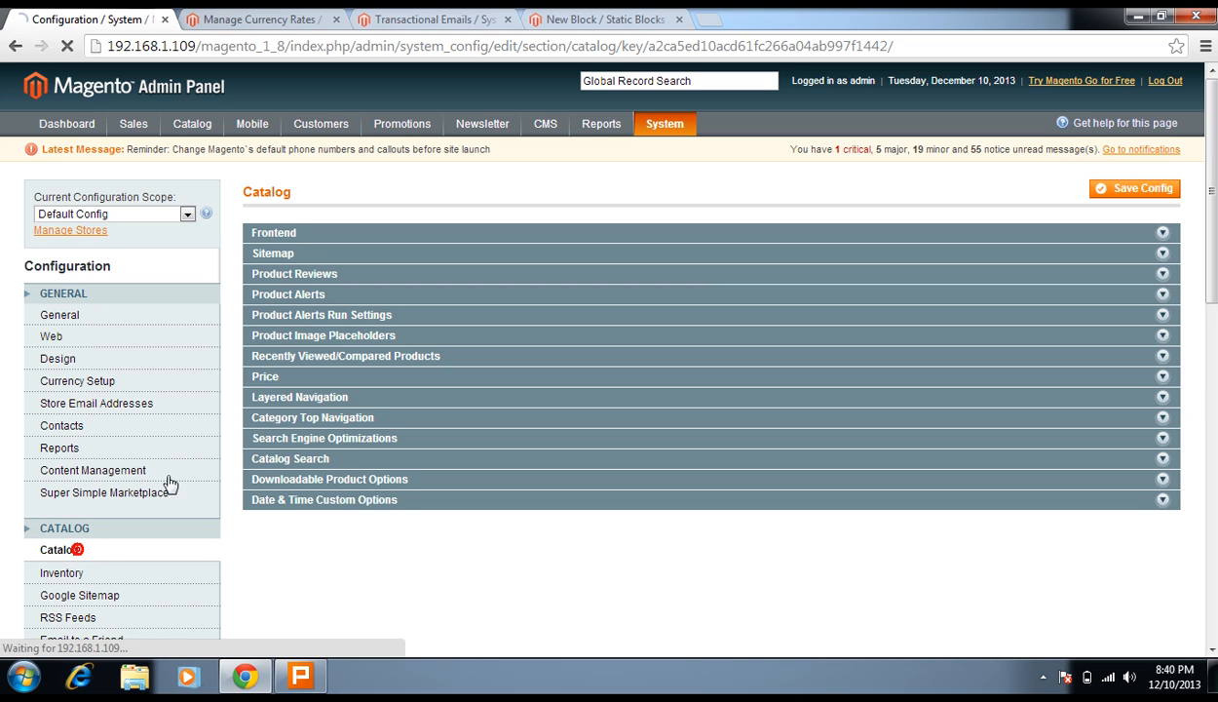
click(308, 232)
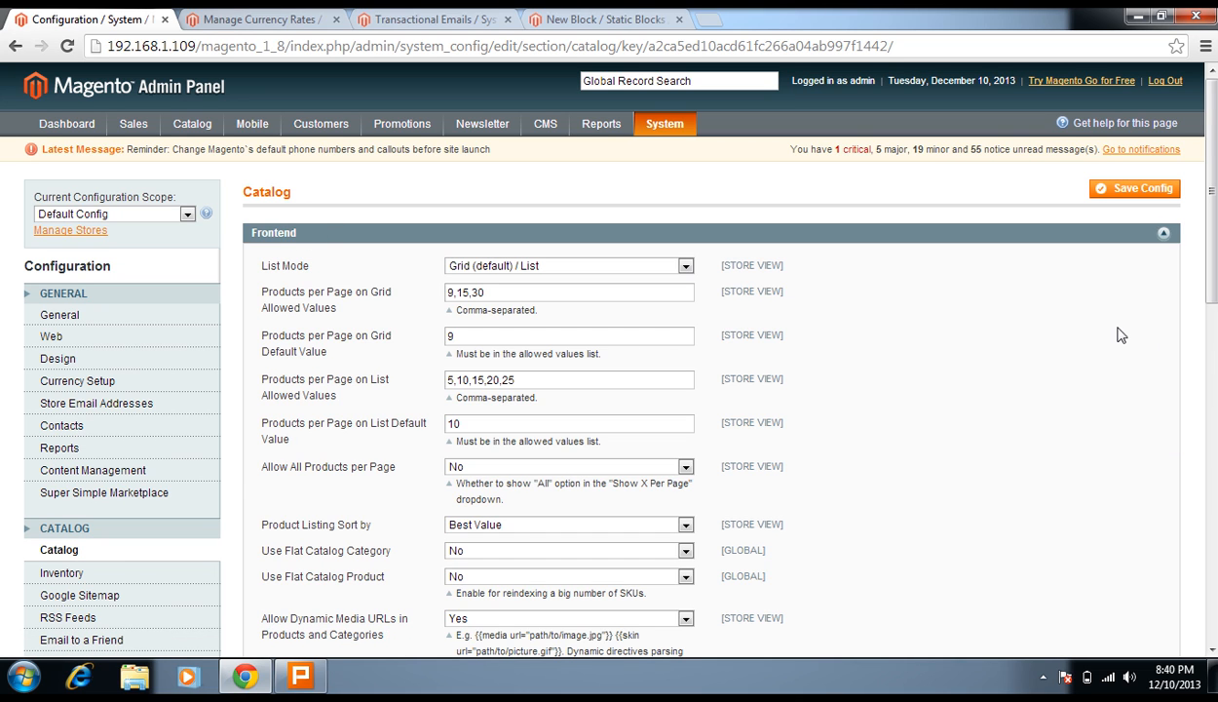
scroll(1078, 367, down, 2)
scroll(1053, 361, up, 3)
scroll(409, 470, down, 1)
drag(384, 548, 252, 168)
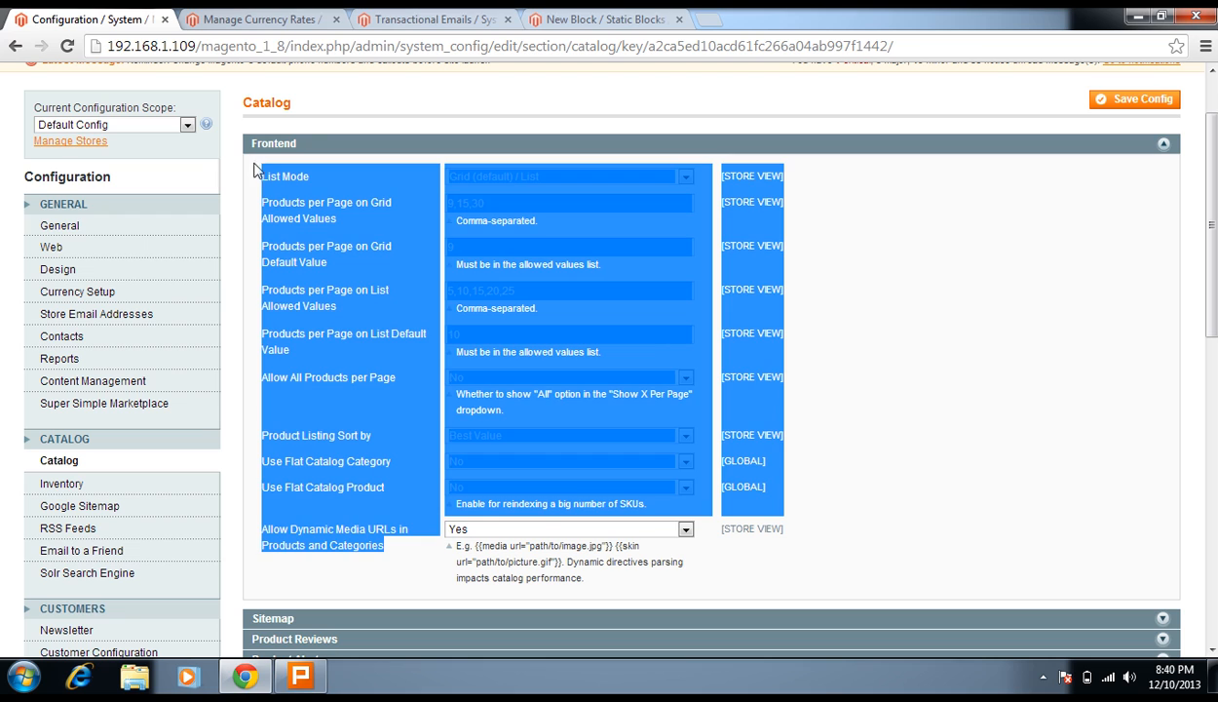
click(296, 248)
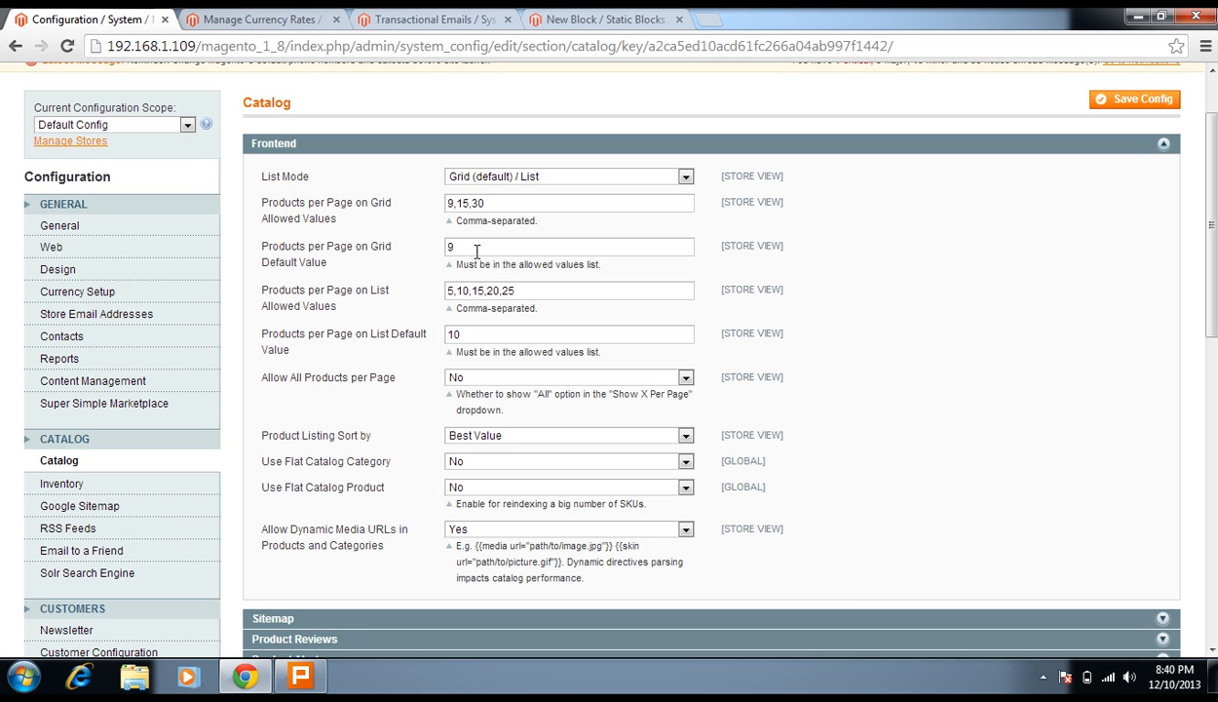
Step: Examine the List Mode choices, the products-per-page values for the grid and the remaining Frontend options without changing them
click(490, 185)
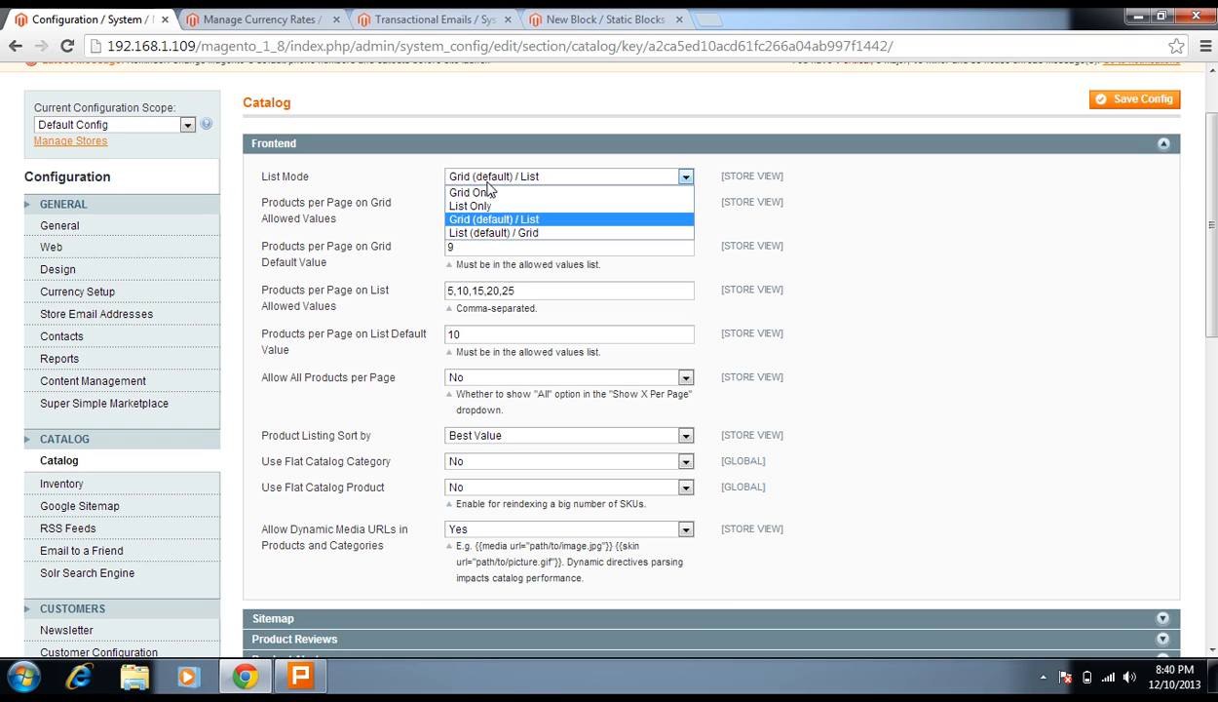
click(333, 194)
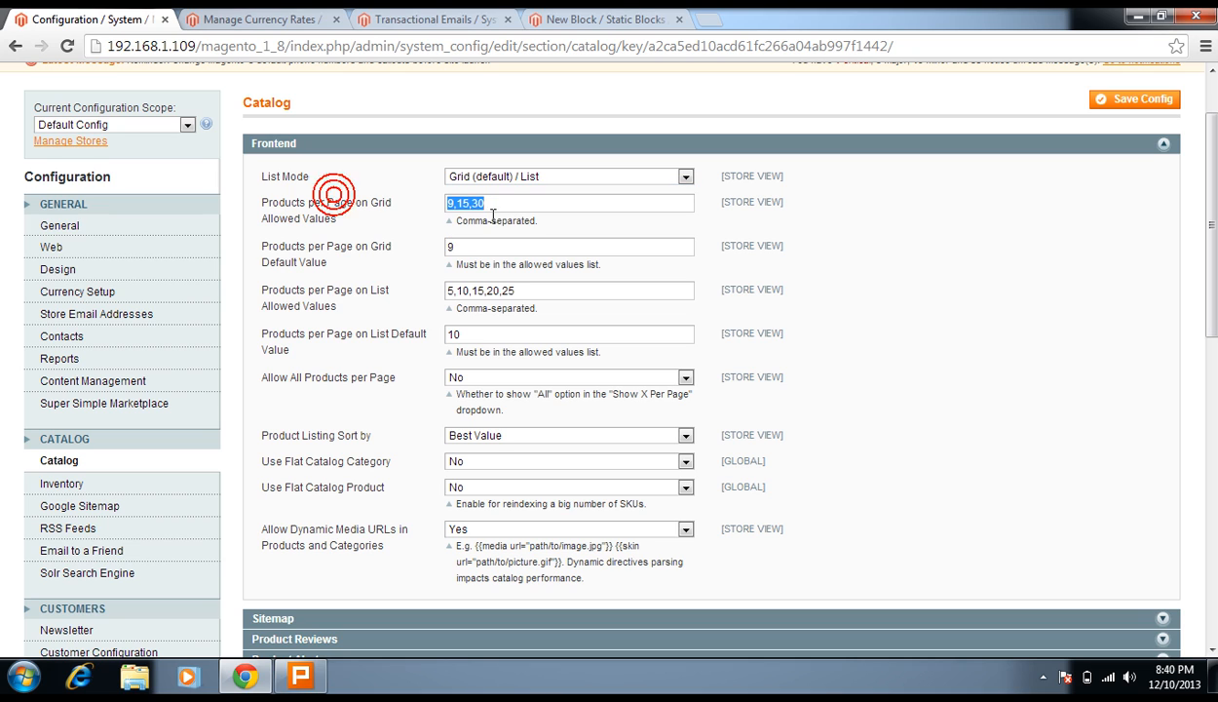
click(499, 203)
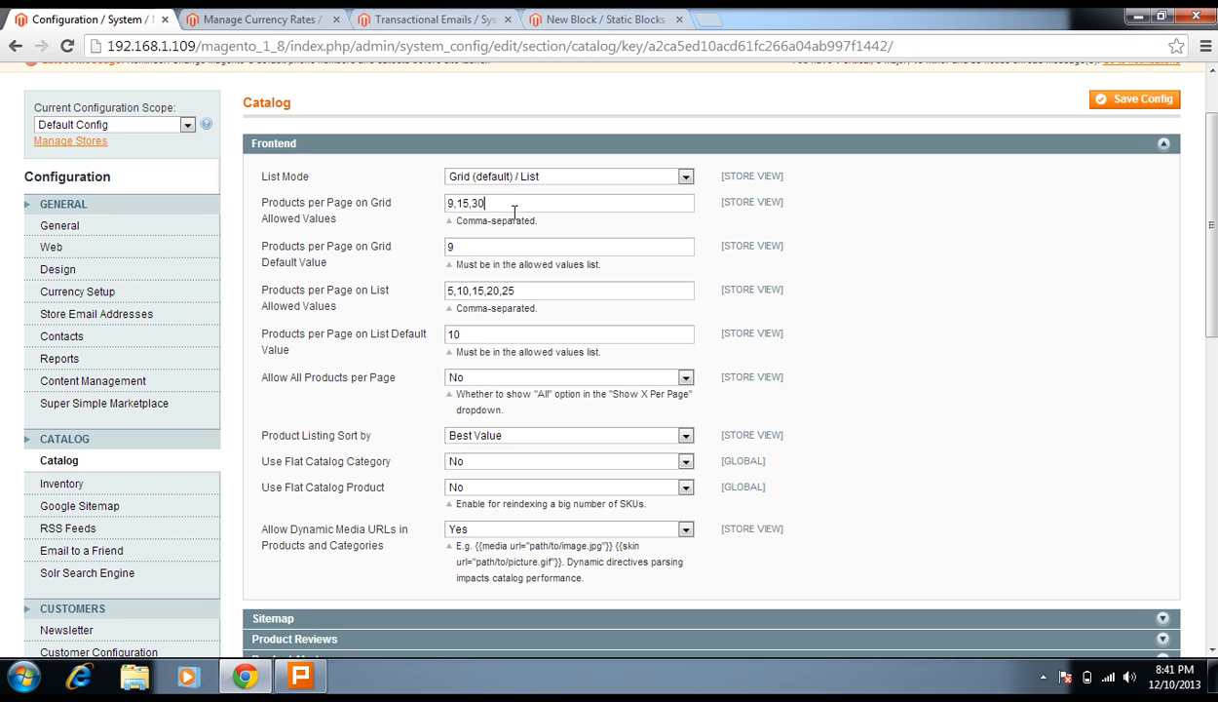
click(487, 242)
drag(395, 553, 343, 388)
click(350, 403)
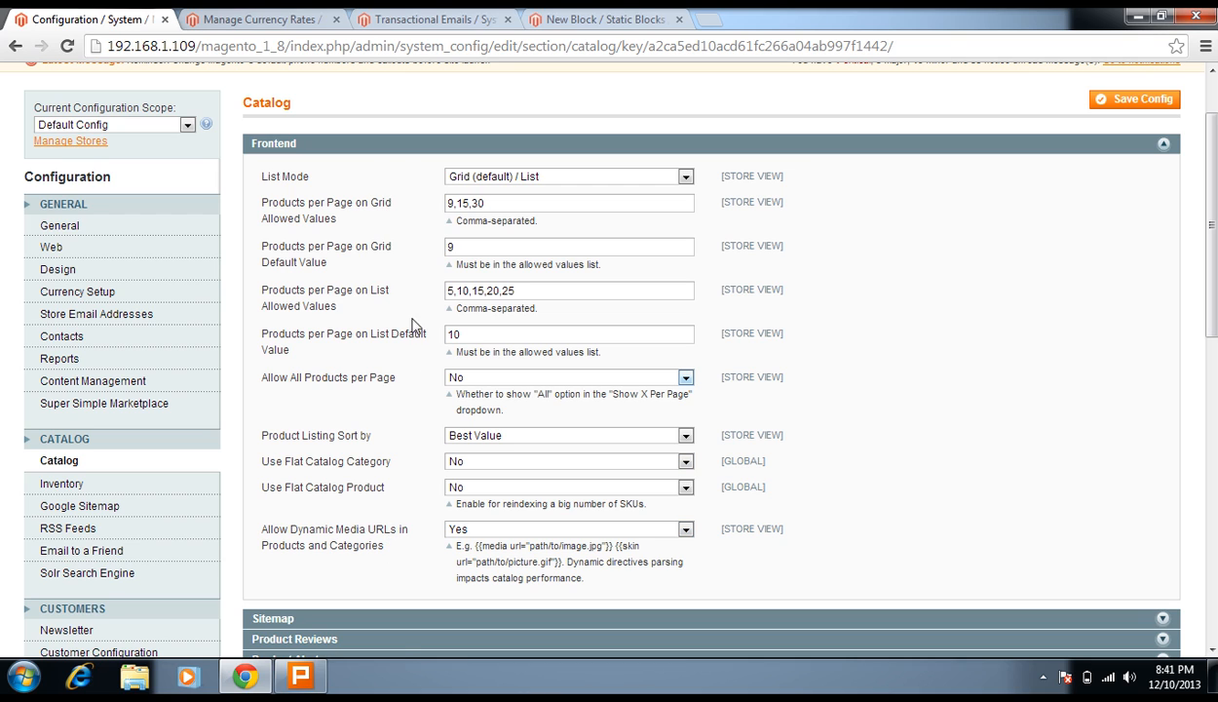
Step: Collapse Frontend, view the Catalog Sitemap settings, and inspect the Generation Settings of the Google Sitemap configuration
click(402, 149)
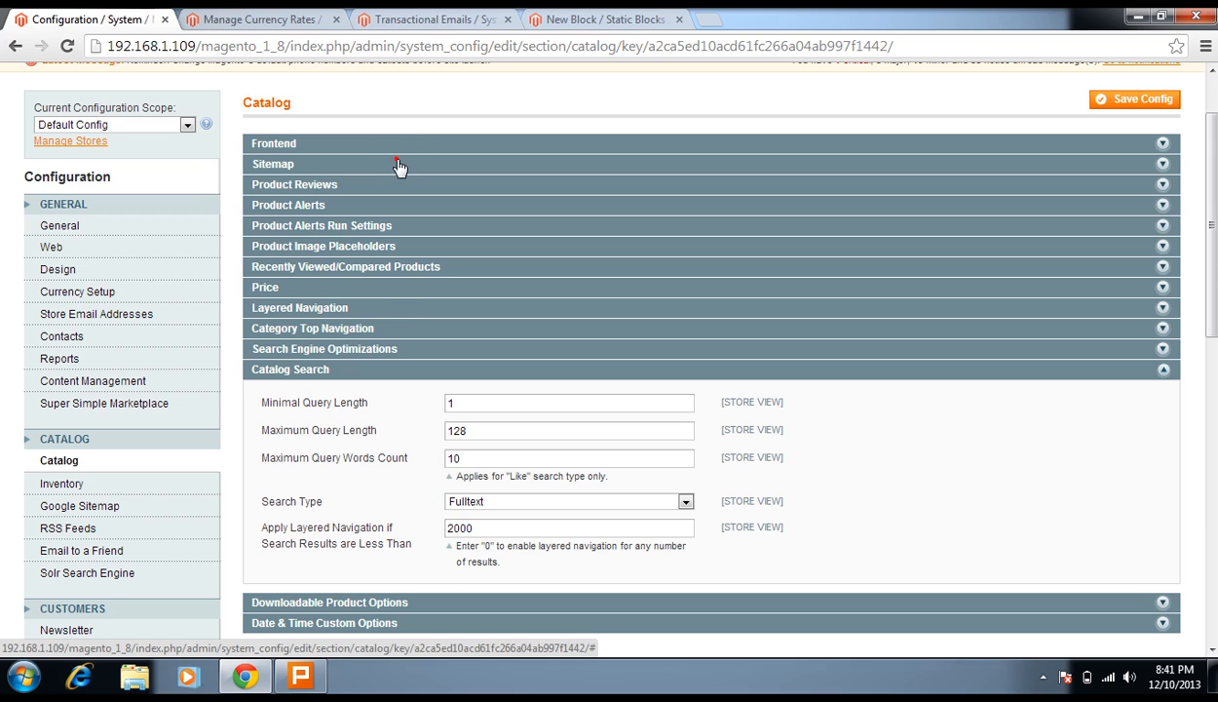
click(399, 165)
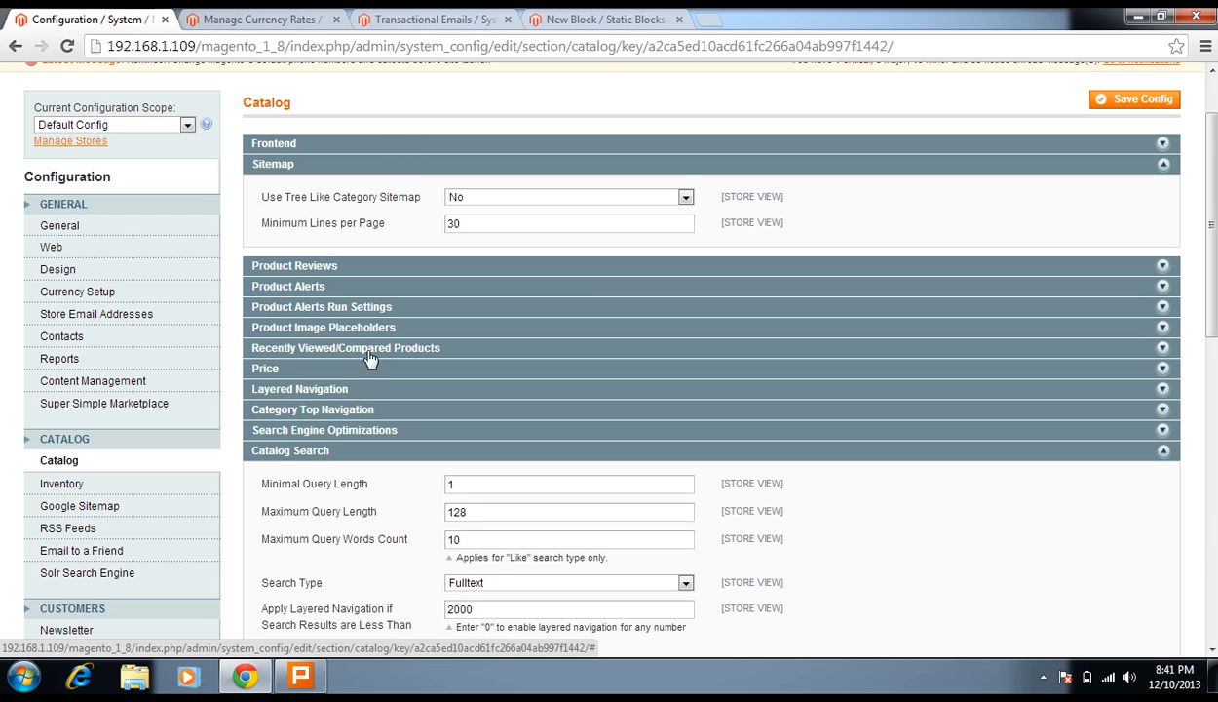
click(368, 452)
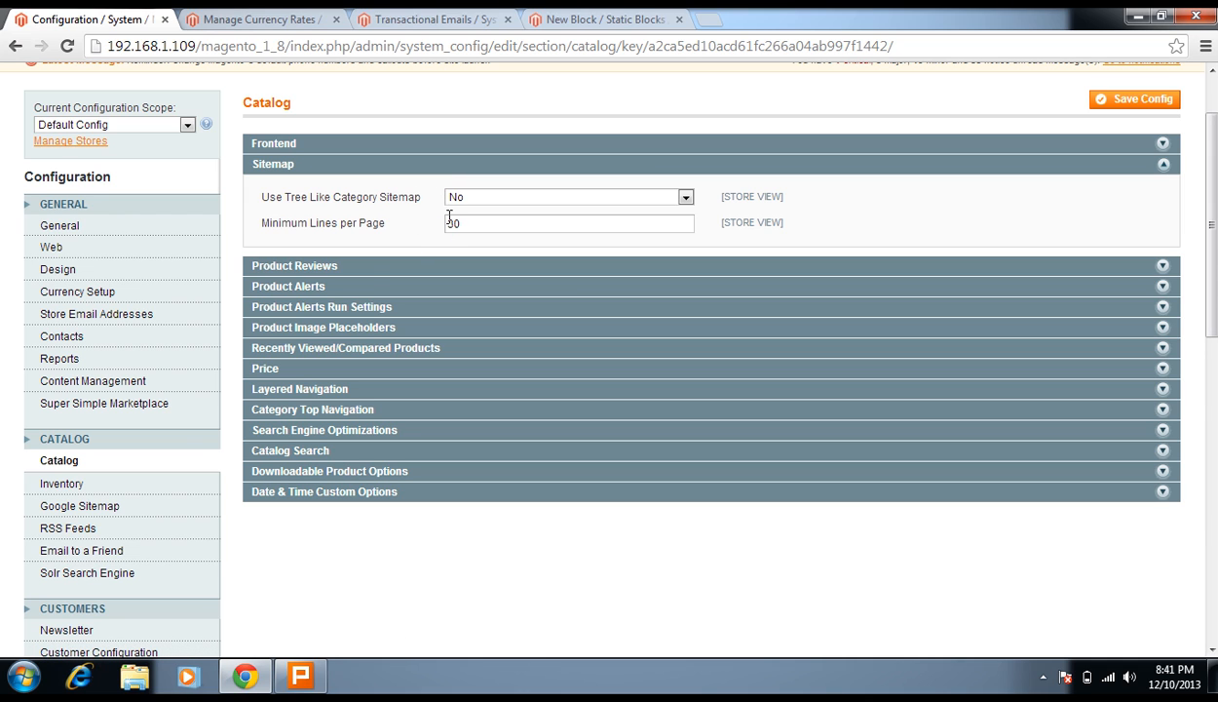
click(98, 517)
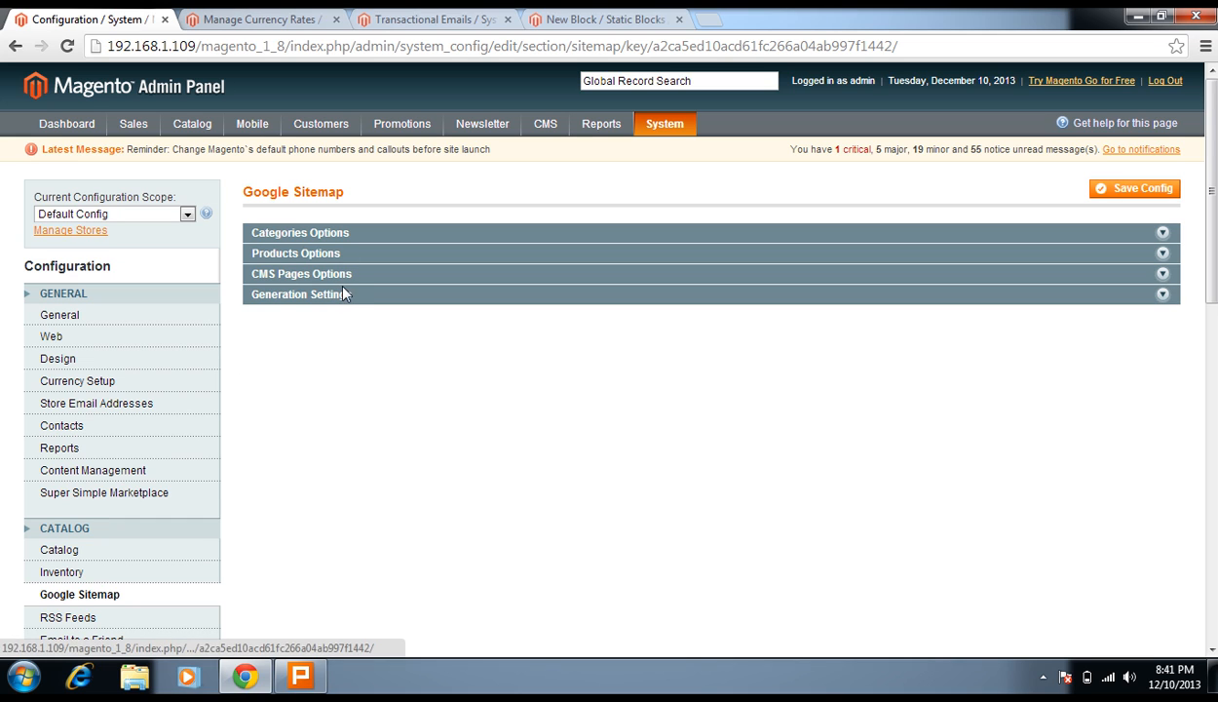
click(344, 295)
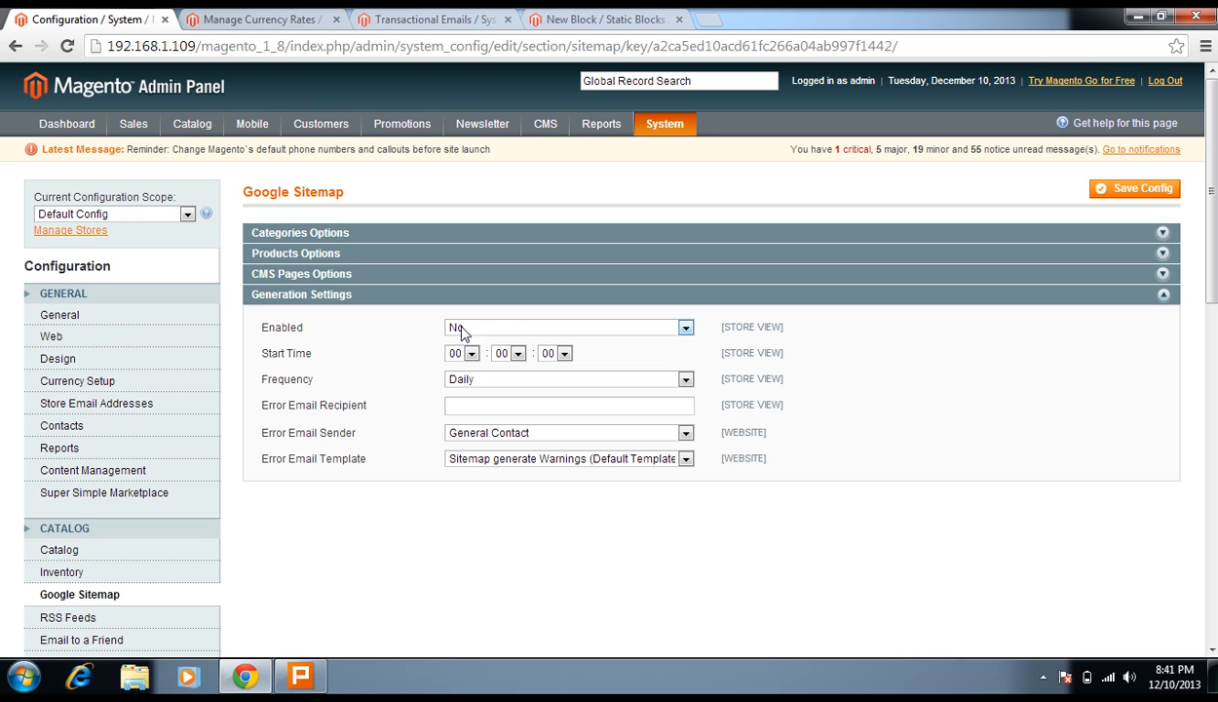
Step: Return to the Catalog configuration, collapse Catalog Search, and view the Product Reviews setting for guest reviews before collapsing it
click(80, 561)
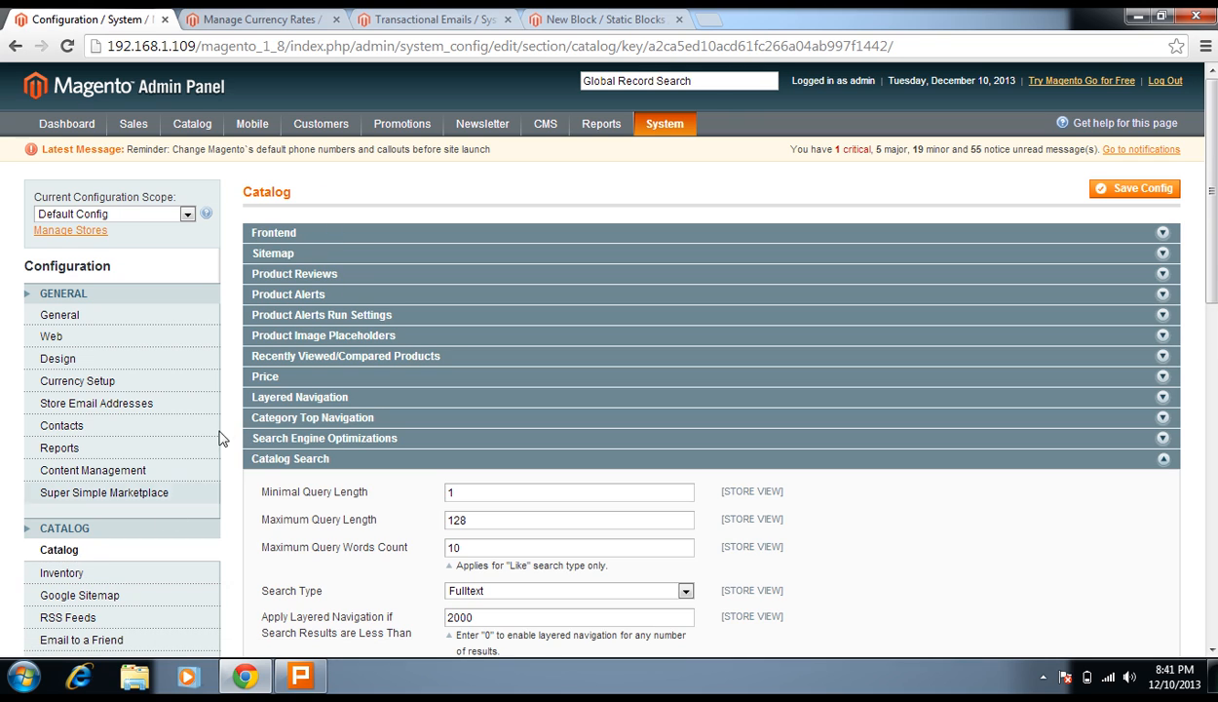
click(263, 460)
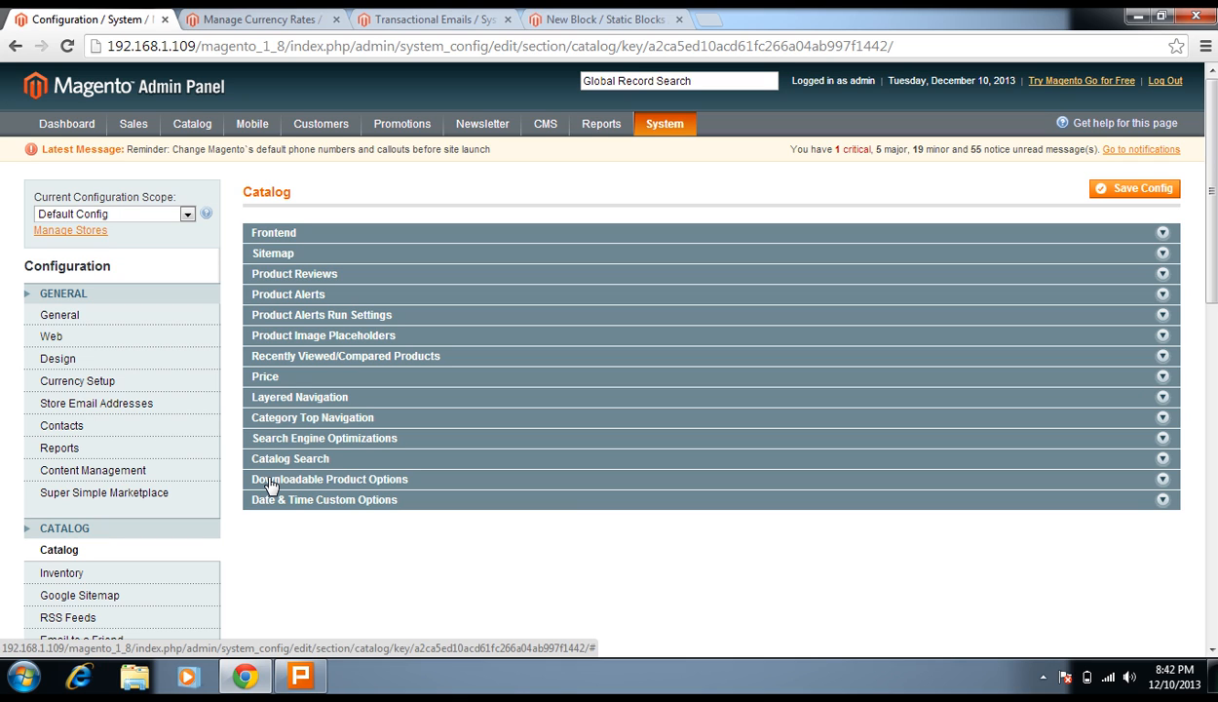
click(297, 274)
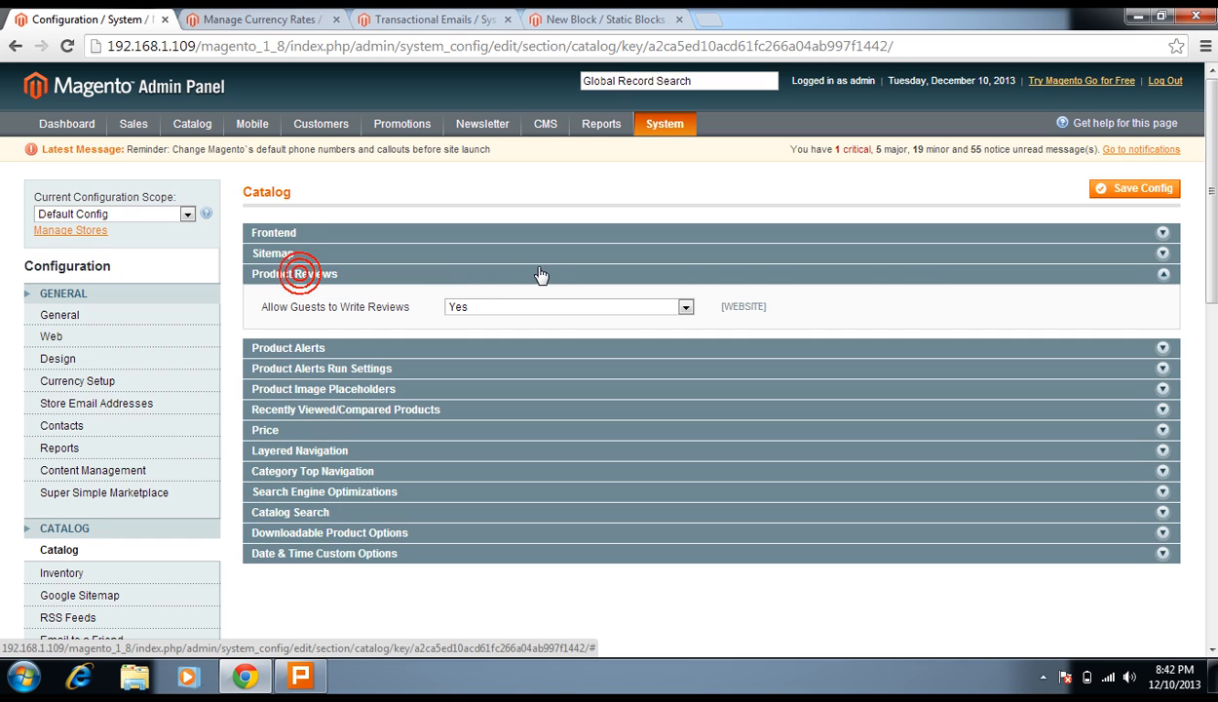
click(650, 276)
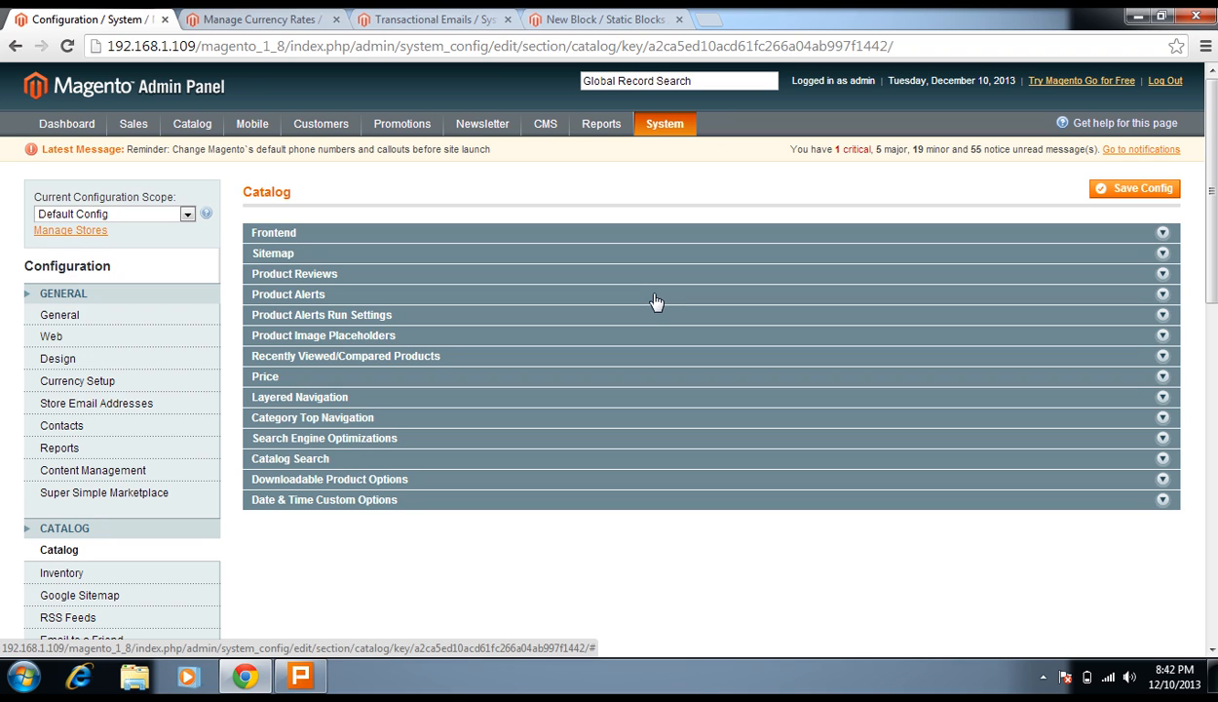
Step: Expand Product Alerts, review the price change and back-in-stock alert options, and collapse the group
click(653, 297)
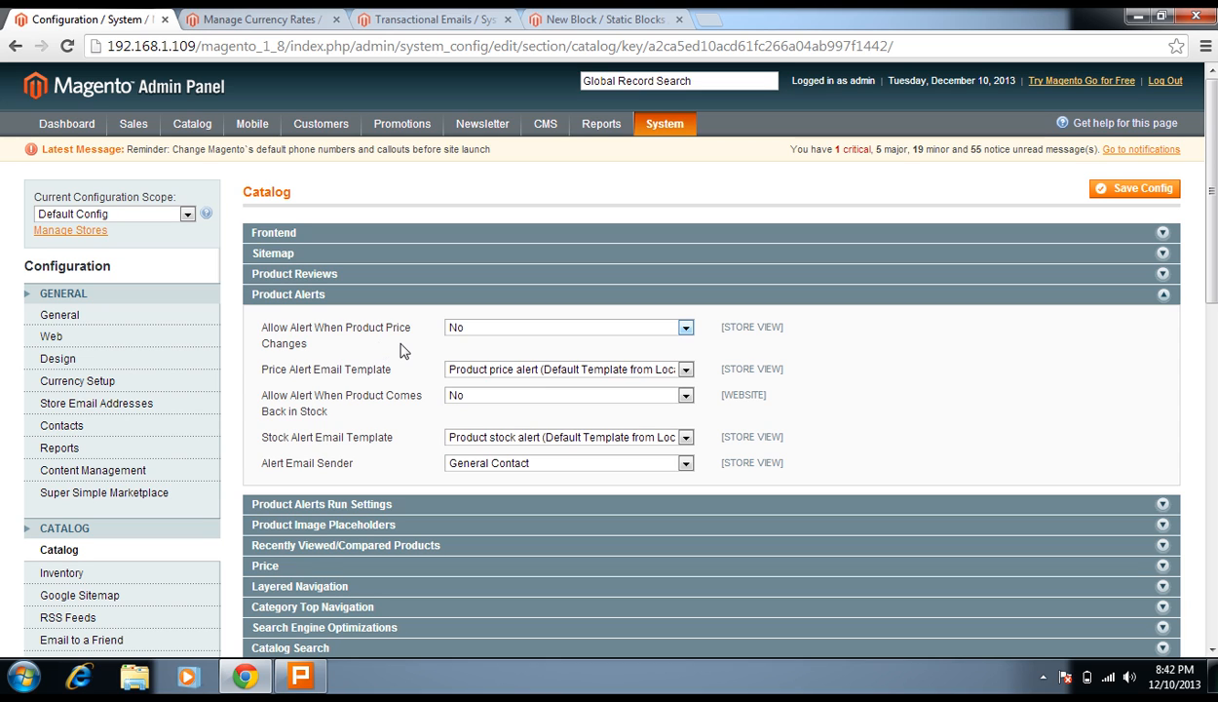
drag(380, 341, 305, 329)
click(313, 340)
drag(390, 462, 334, 406)
click(334, 400)
click(336, 295)
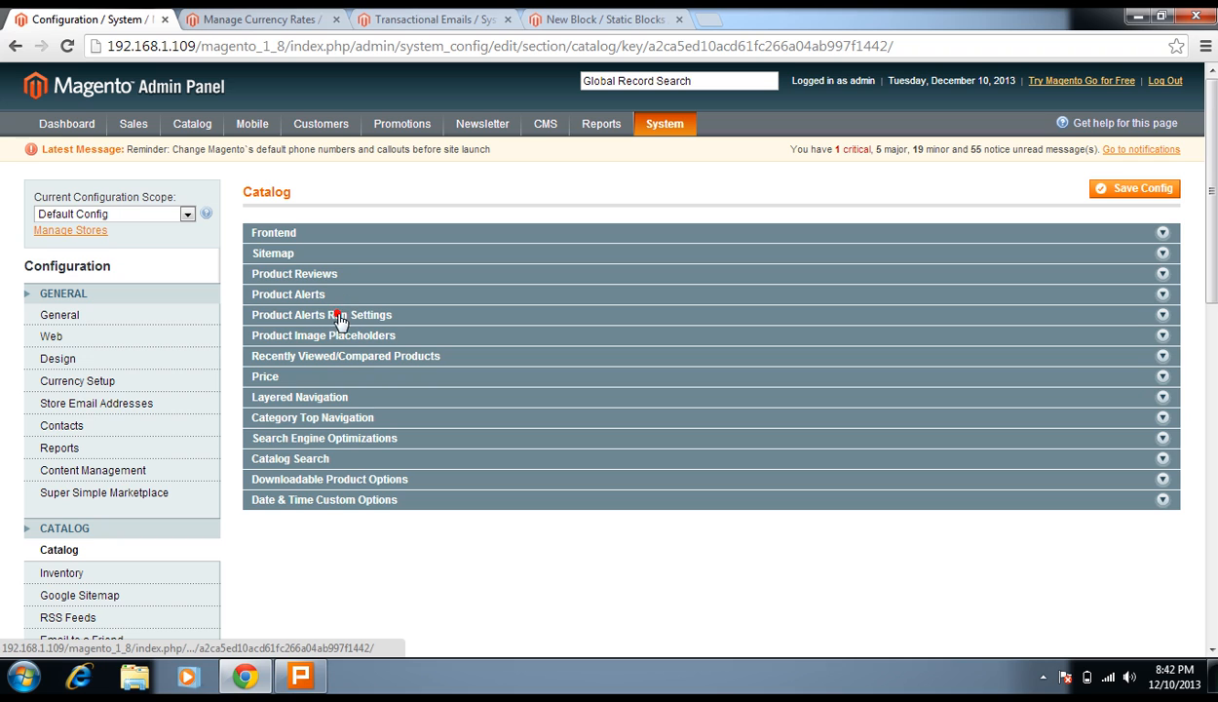
Step: Expand Product Alerts Run Settings and examine its frequency and start time options
click(338, 316)
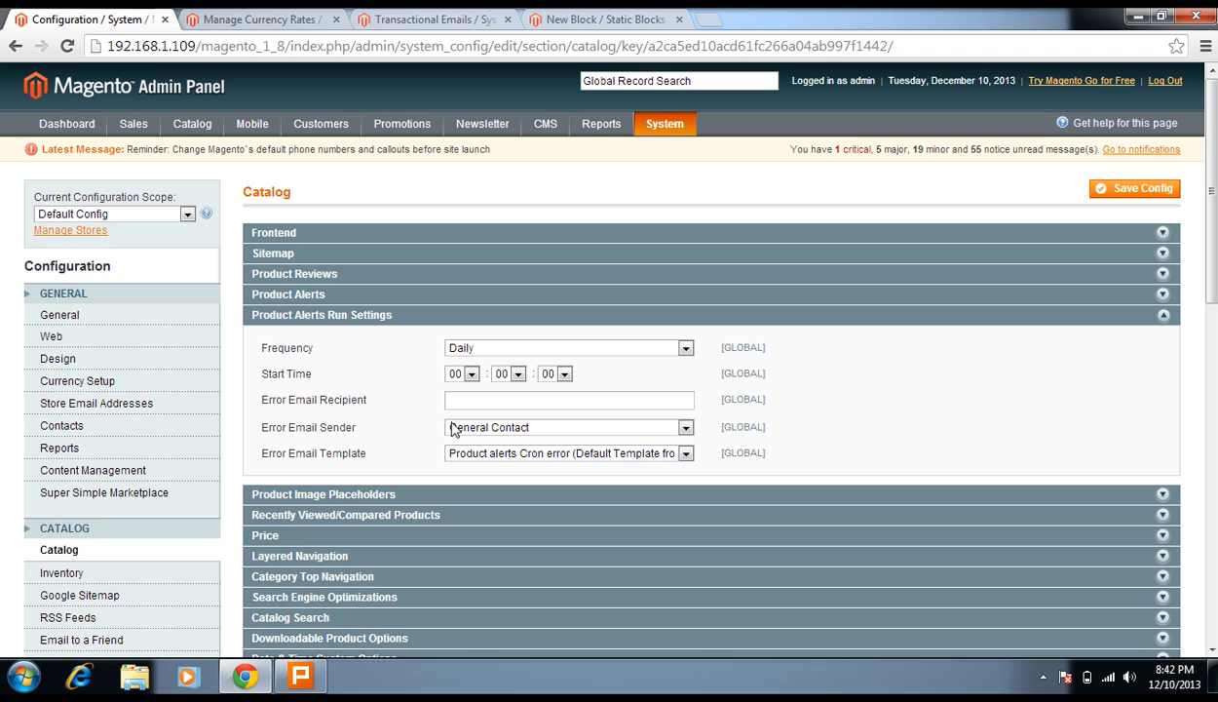
click(471, 377)
click(375, 392)
click(359, 317)
click(356, 316)
Step: Set the Error Email Template to my_new_order, check the Error Email Sender choices without changing them, and collapse Product Alerts Run Settings
click(470, 455)
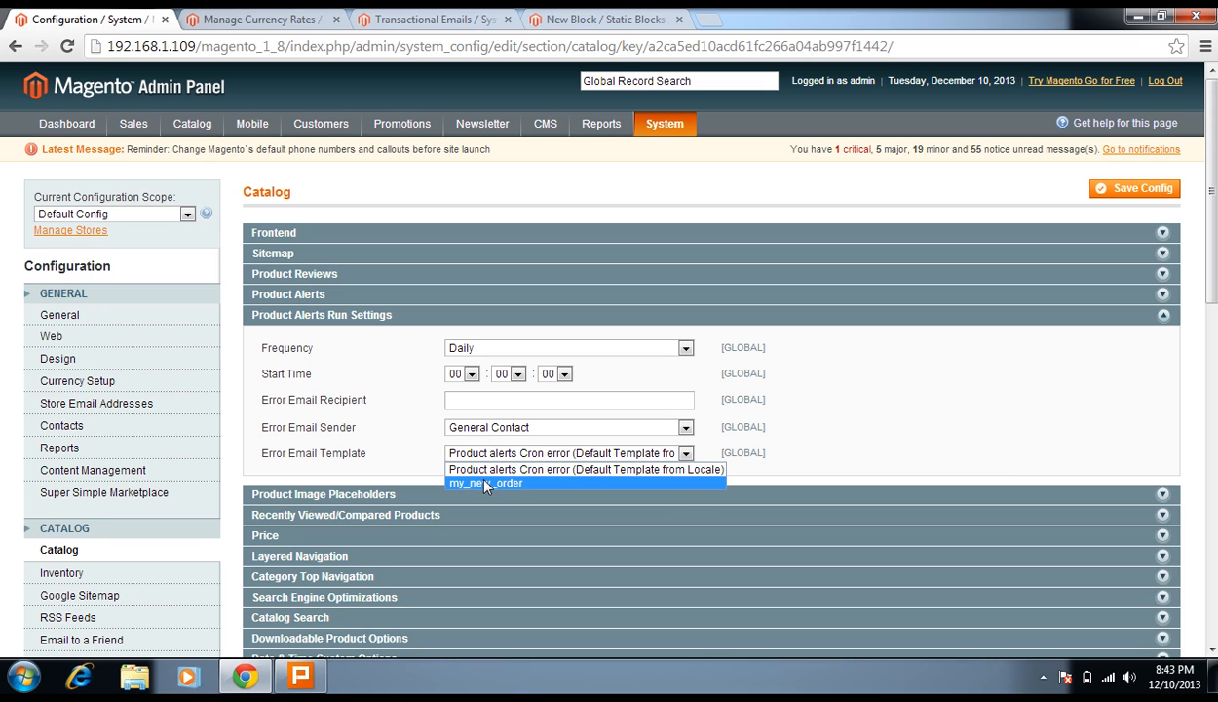
click(485, 484)
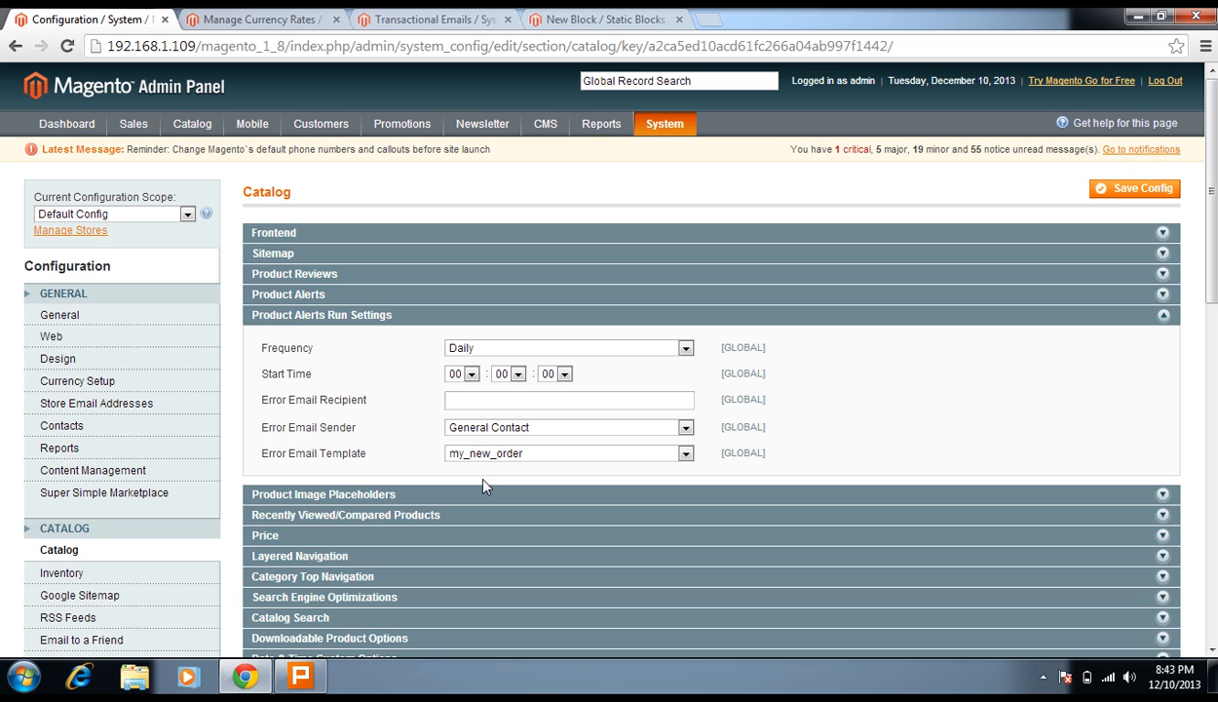
click(539, 427)
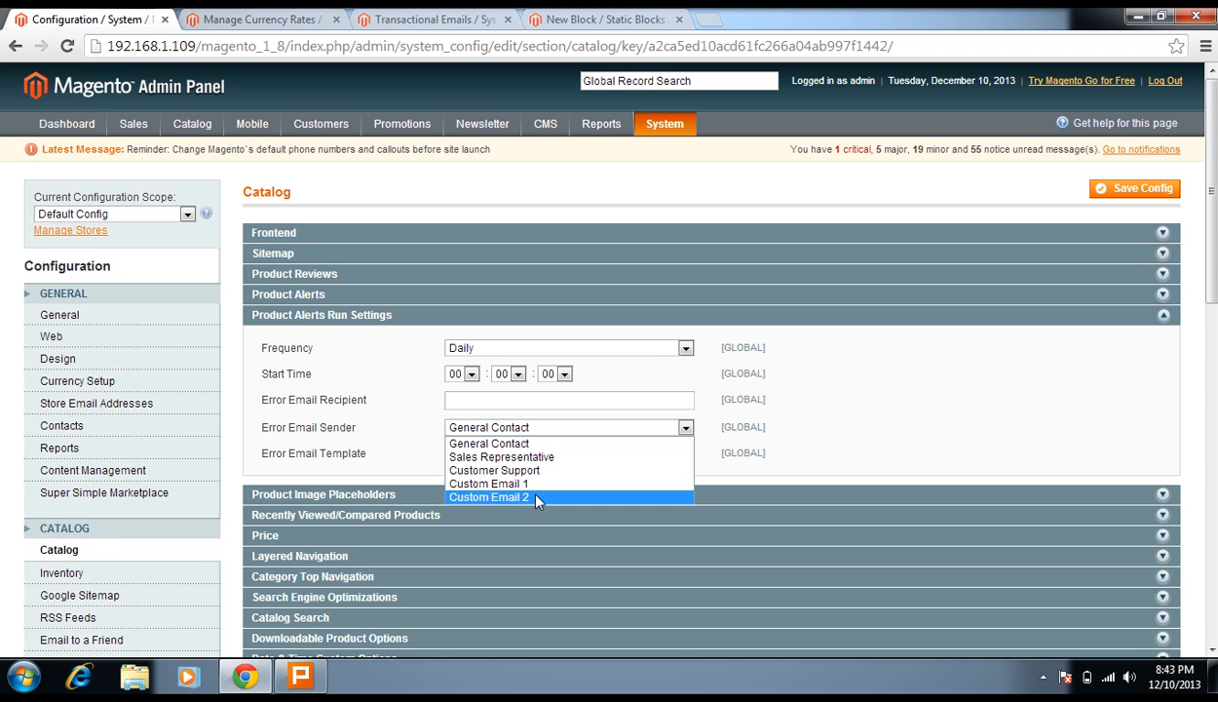
click(393, 411)
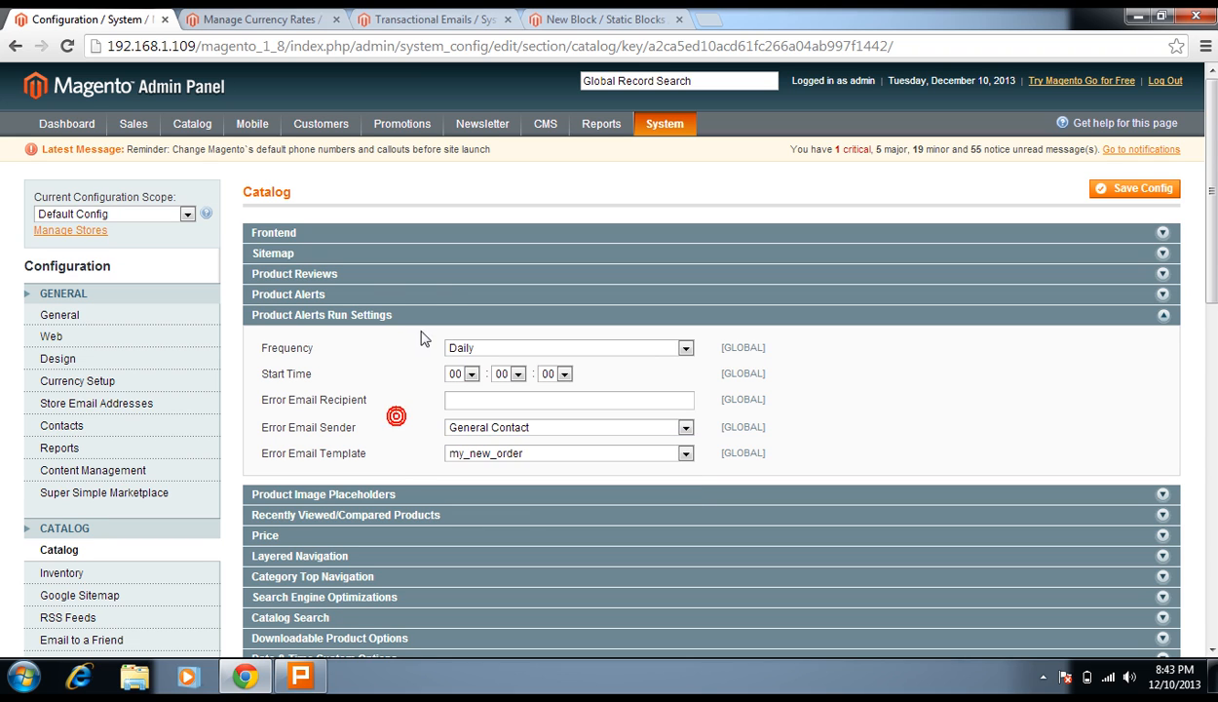
click(421, 315)
Step: View the image upload fields in Product Image Placeholders and the settings in Recently Viewed/Compared Products
click(426, 335)
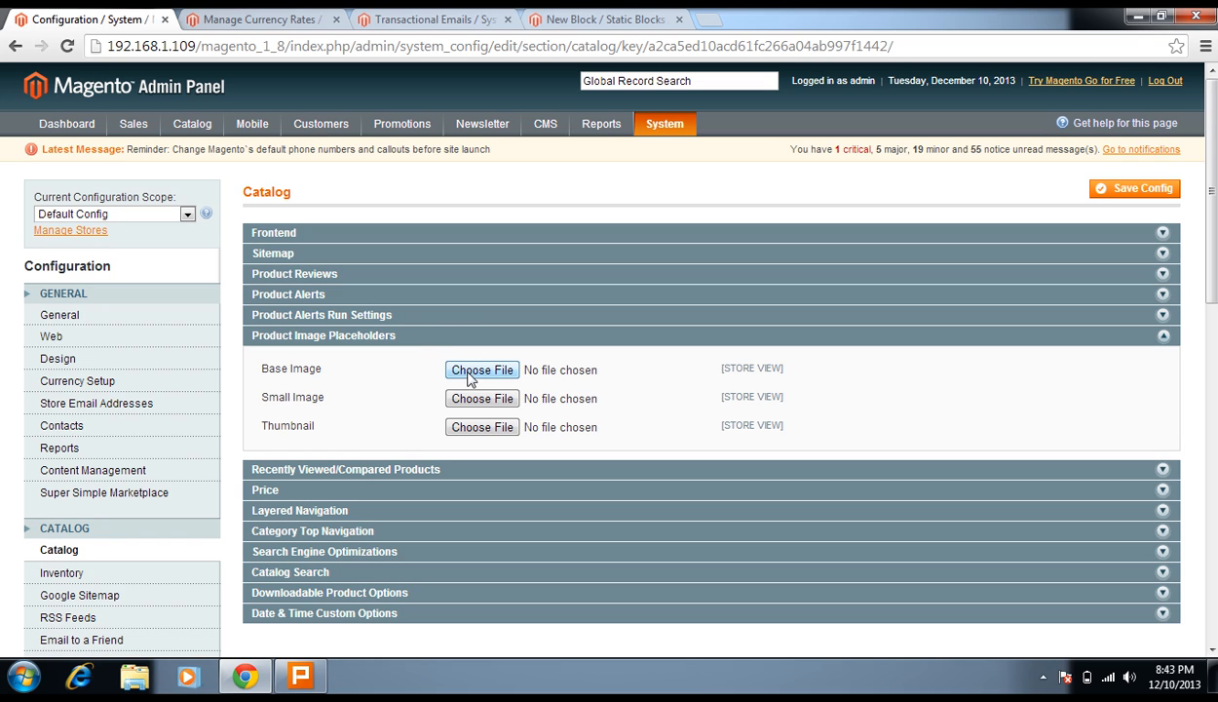
click(413, 336)
click(417, 357)
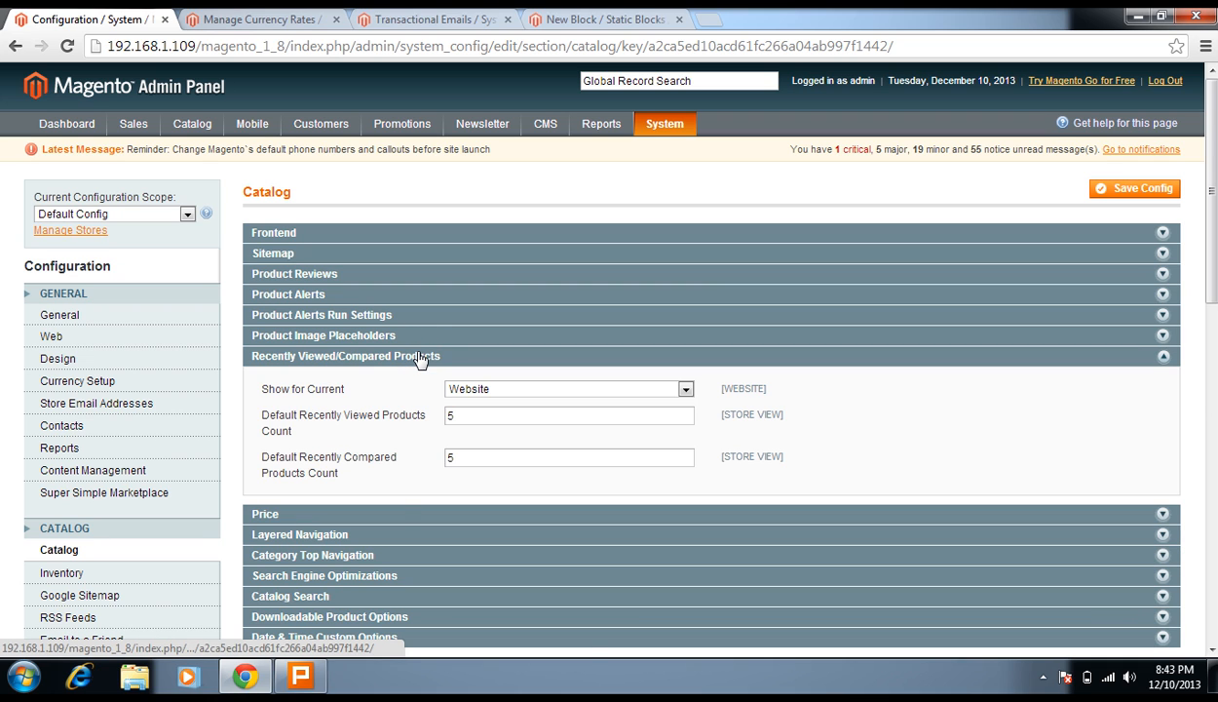
click(419, 357)
click(413, 335)
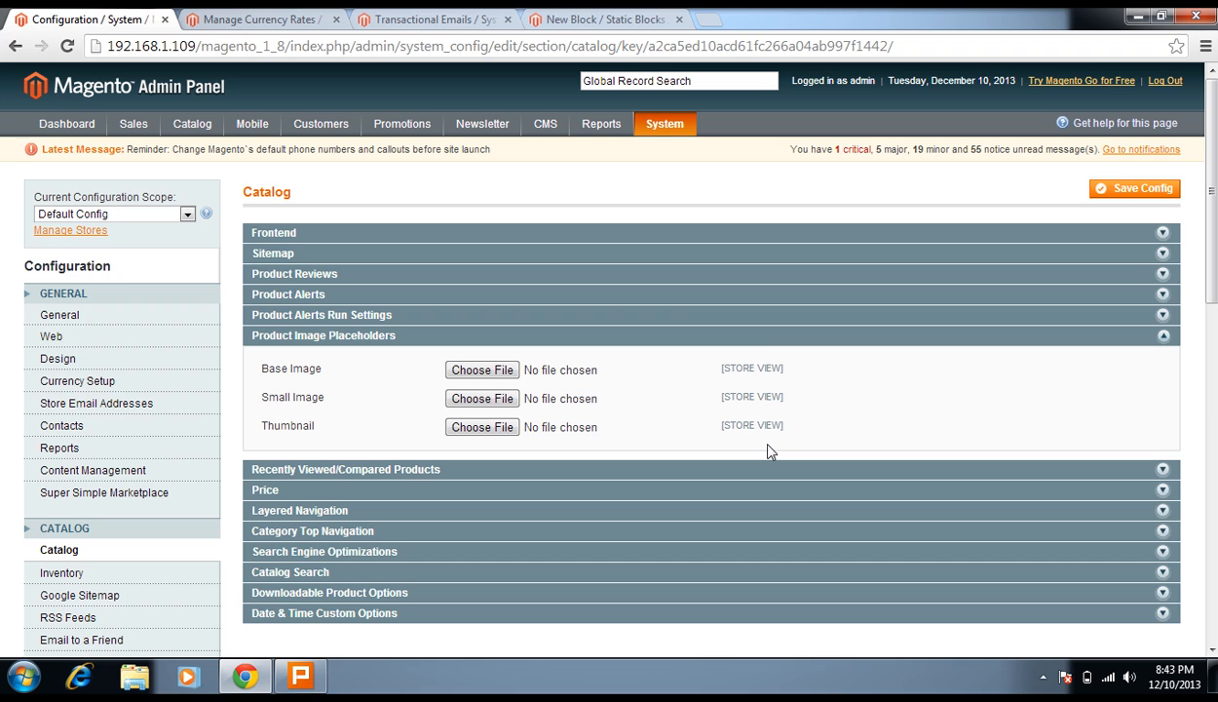
click(760, 336)
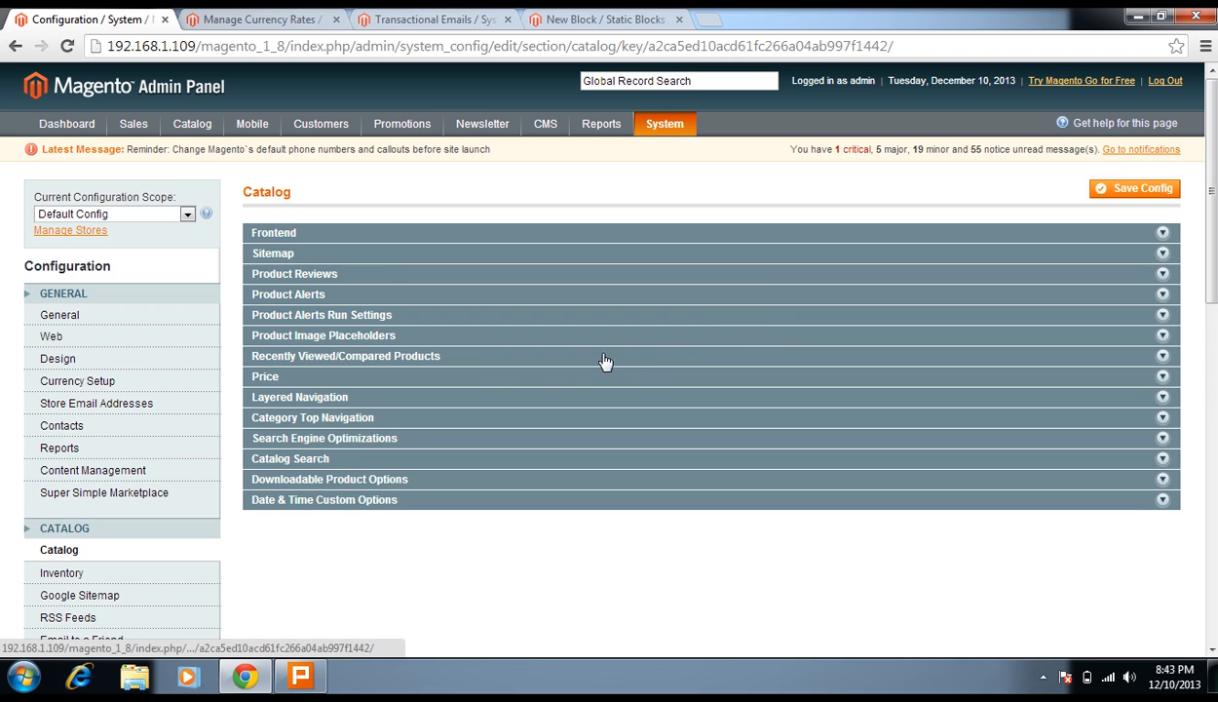
click(476, 357)
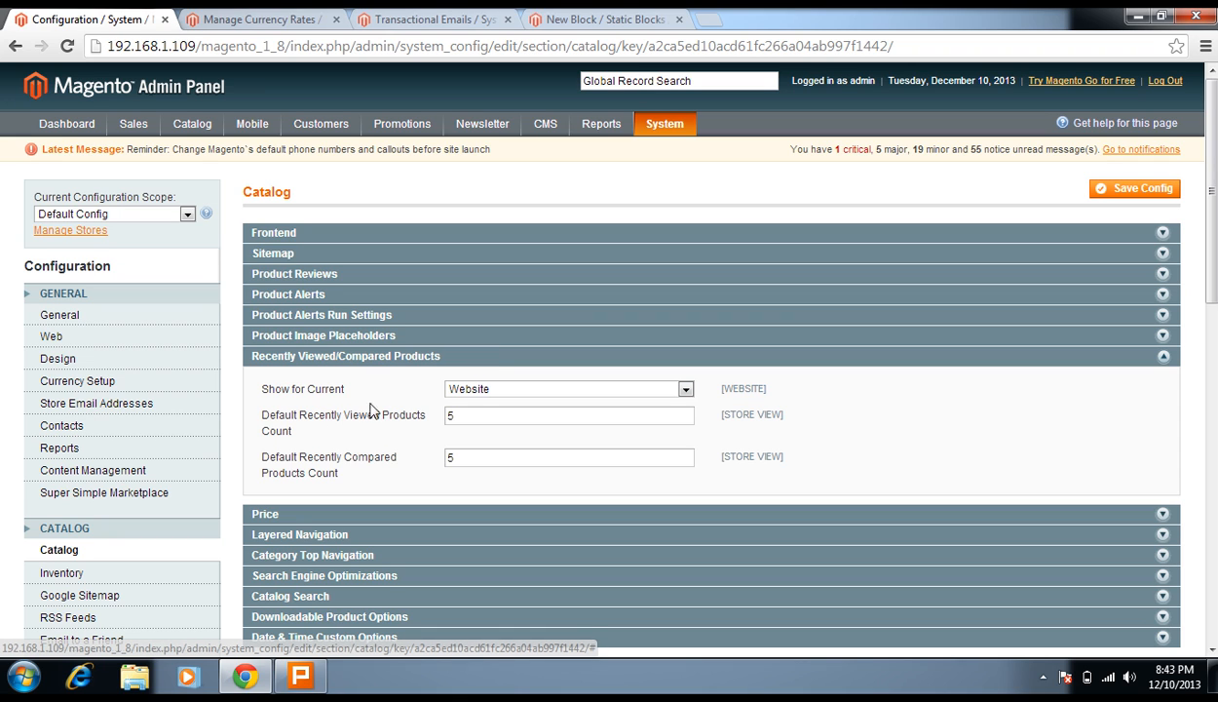
Step: Review the settings in Recently Viewed/Compared Products and collapse the group
click(441, 388)
click(416, 411)
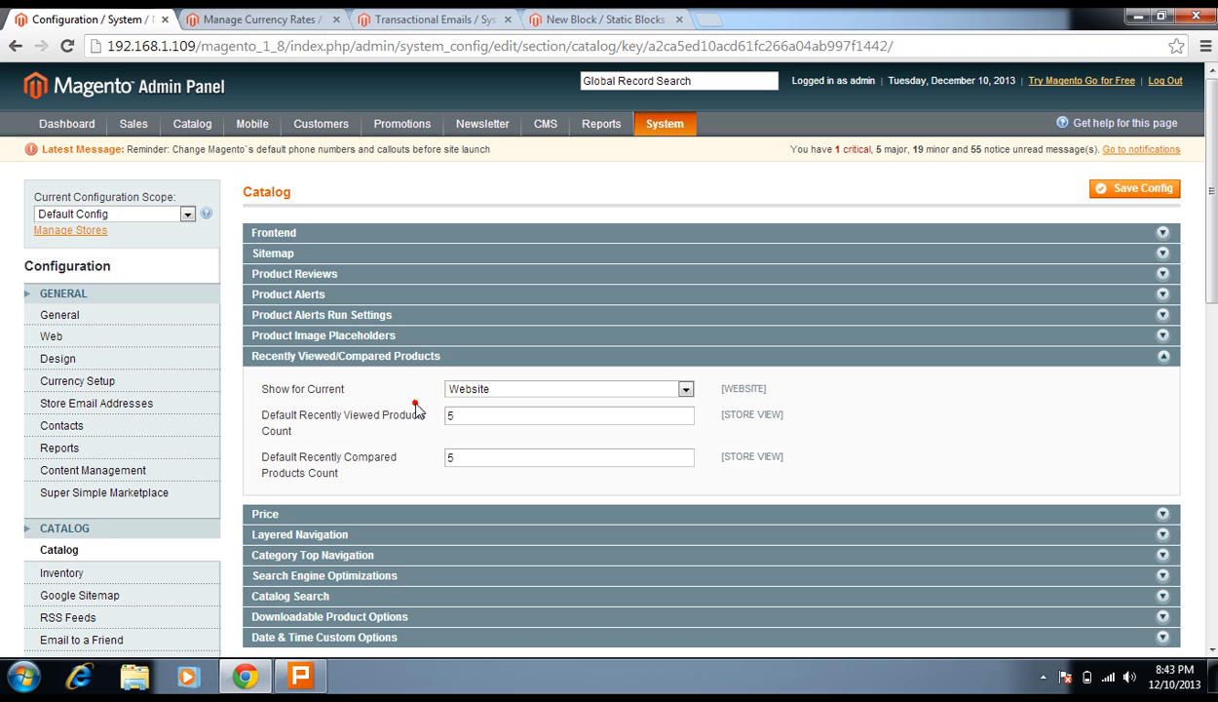
click(589, 356)
click(593, 377)
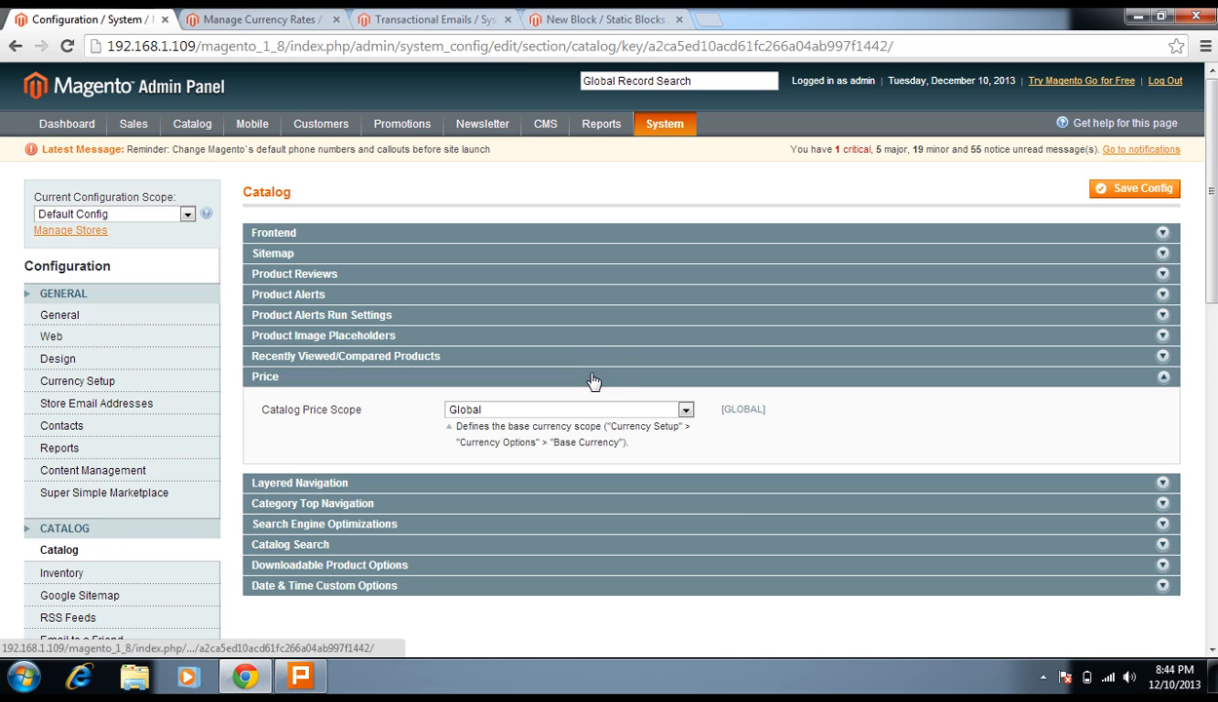
click(593, 378)
click(592, 358)
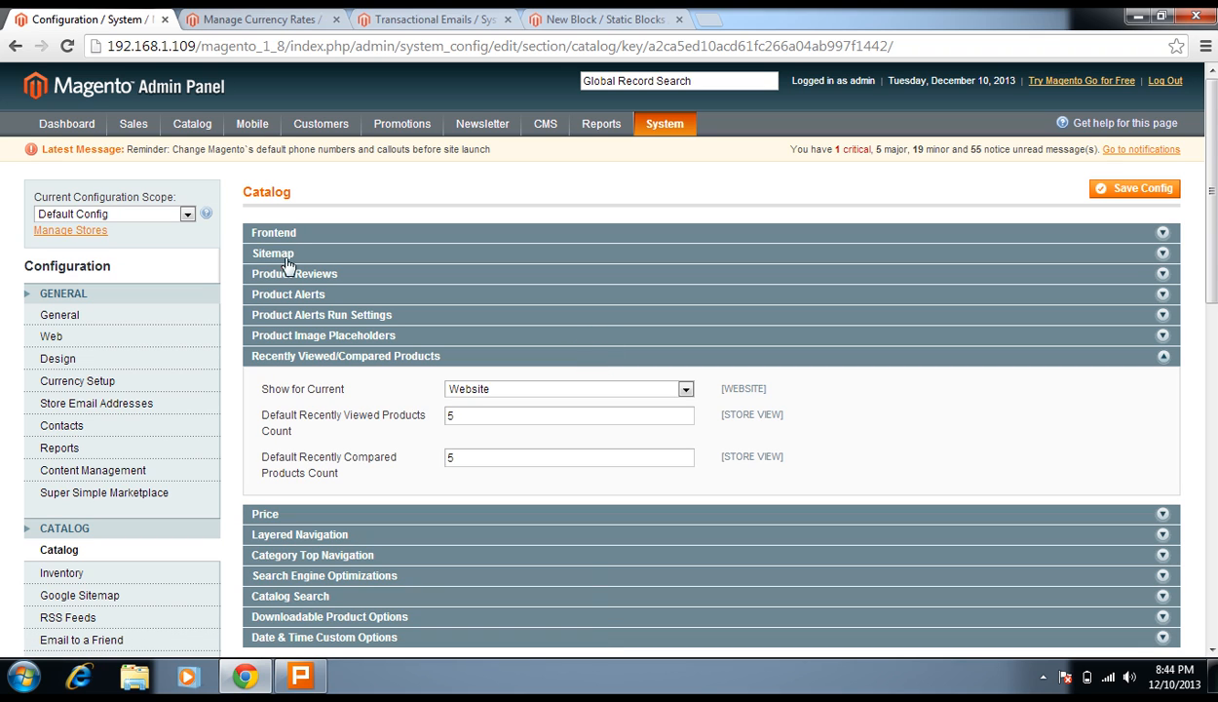
click(286, 354)
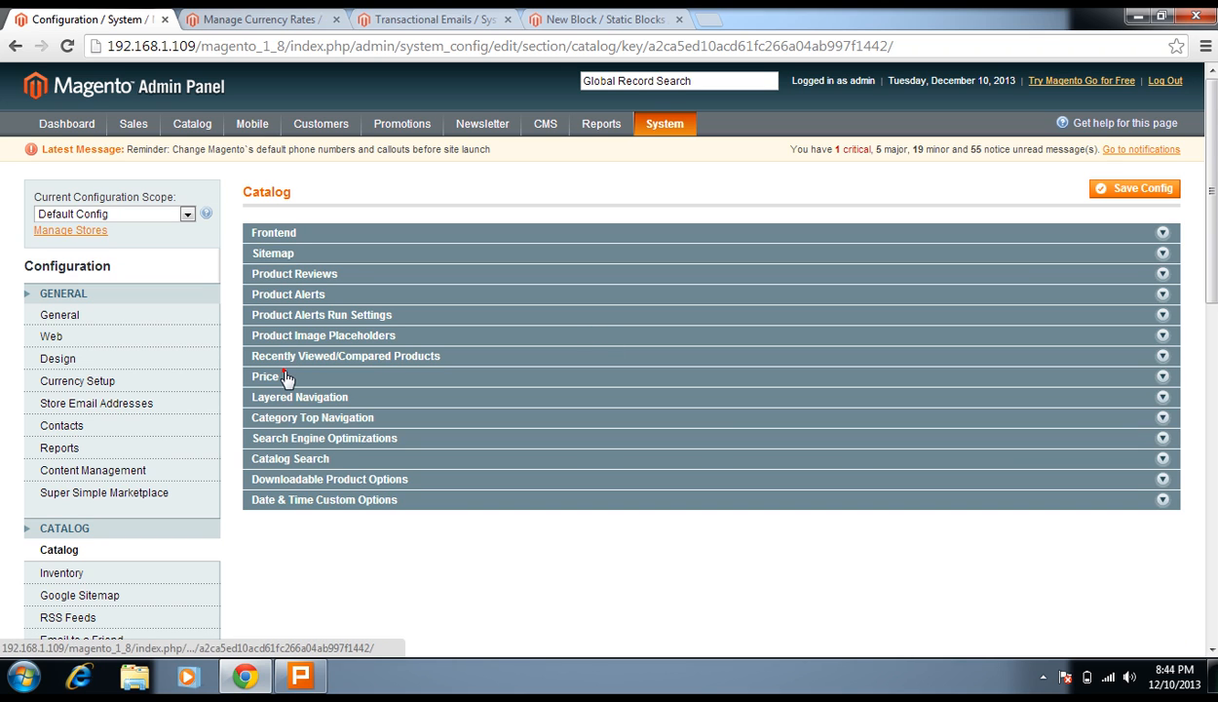
Step: Expand Price, check the Catalog Price Scope choices, and collapse the group
click(286, 378)
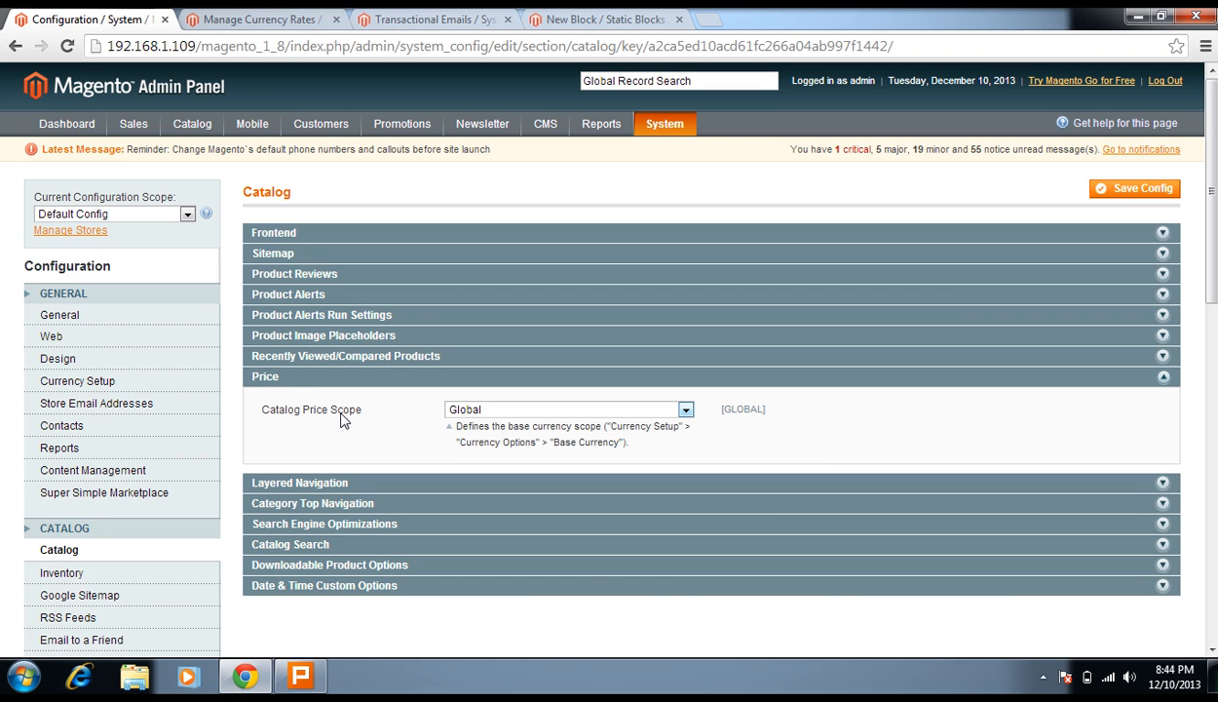
click(484, 410)
click(470, 426)
click(484, 387)
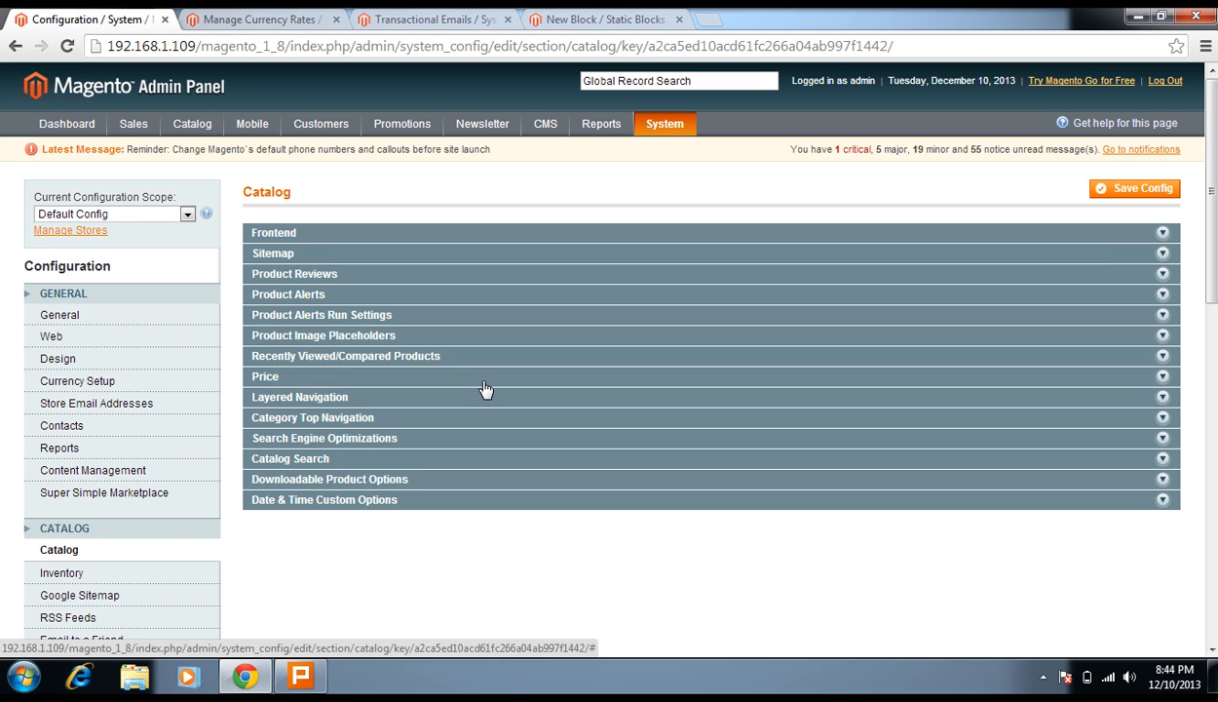
Step: View the settings in Layered Navigation and Category Top Navigation, collapsing both groups when finished
click(474, 397)
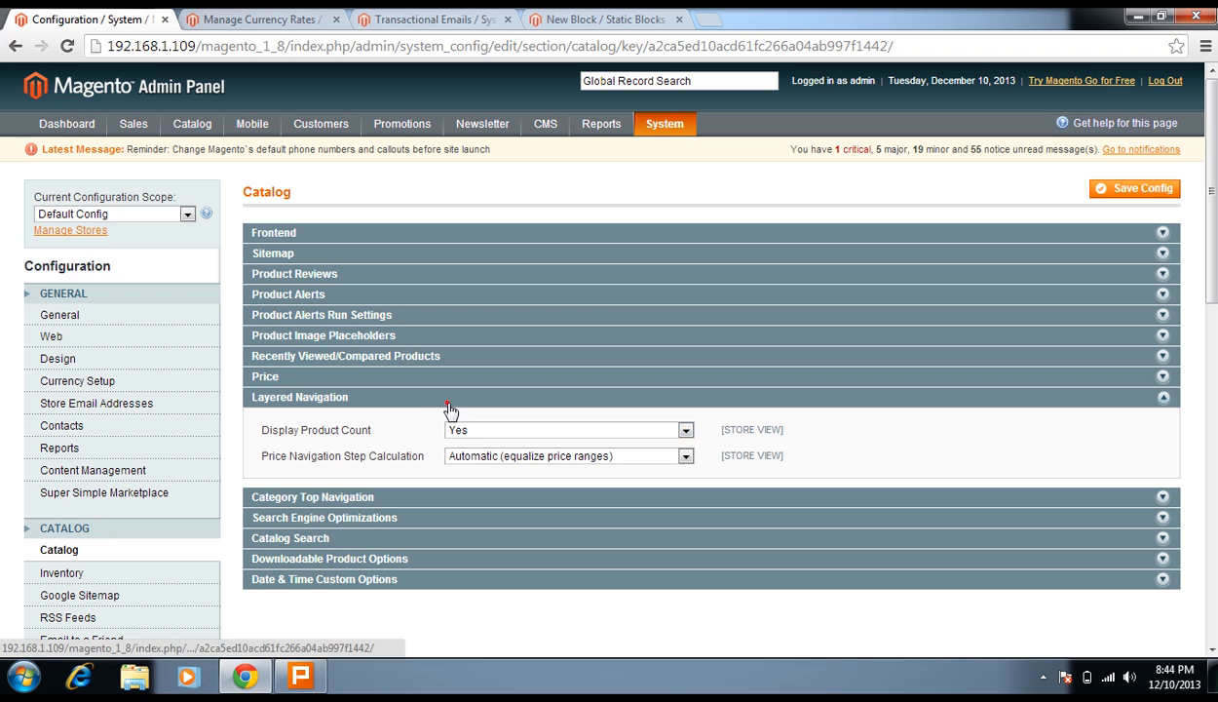
click(445, 402)
click(447, 409)
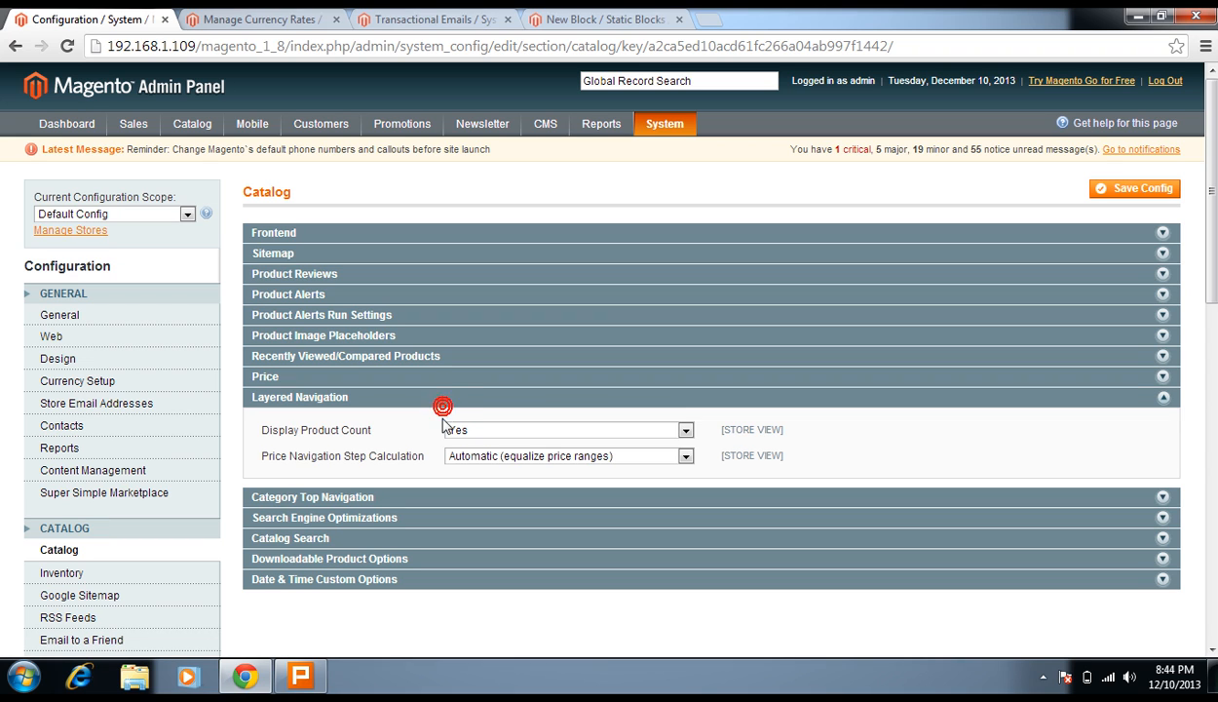
click(432, 498)
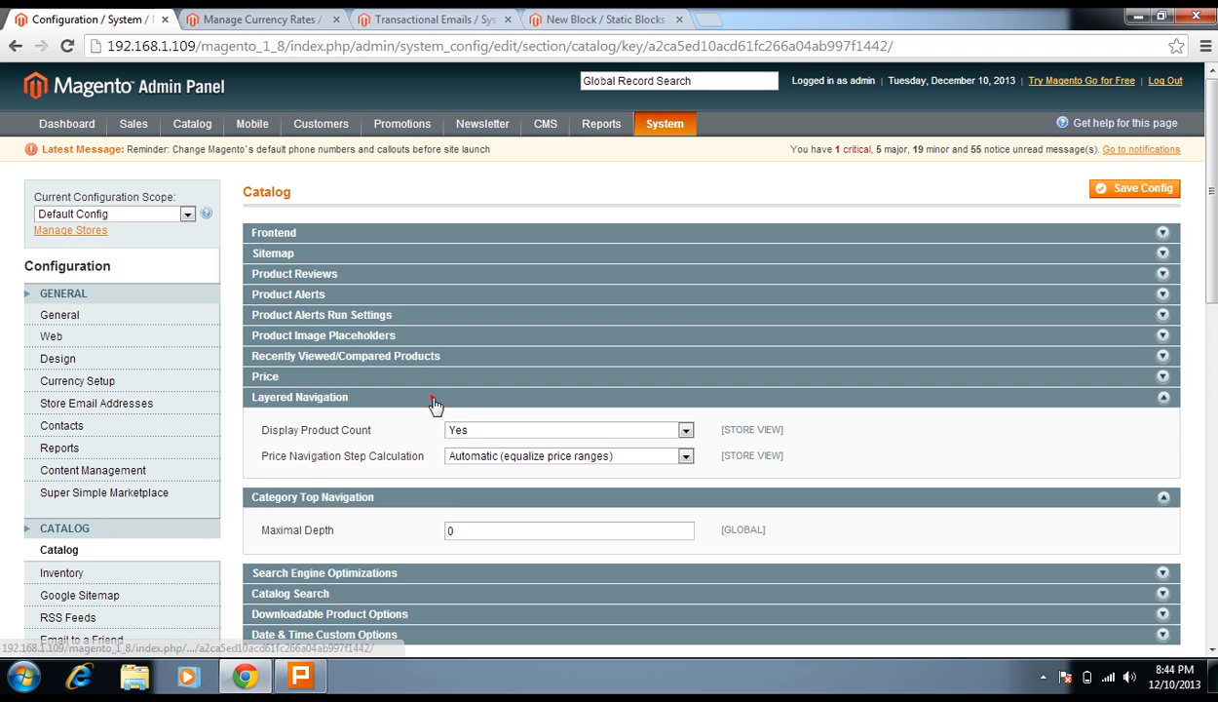
click(435, 399)
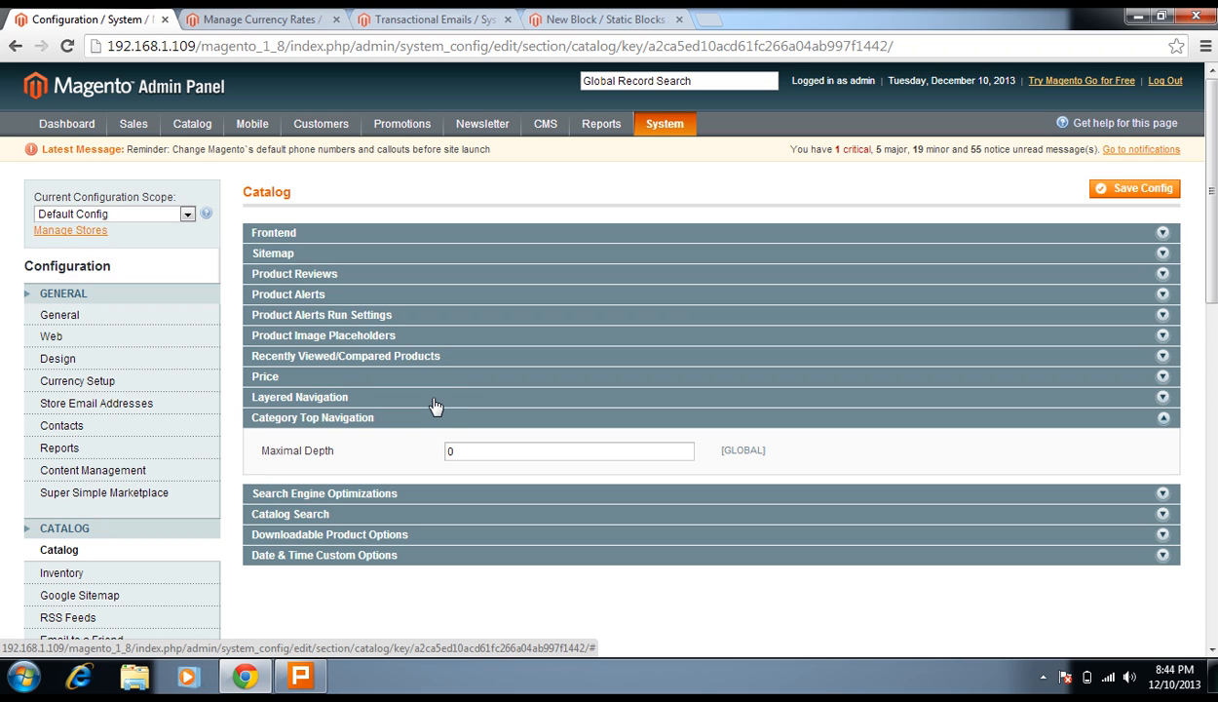
click(346, 422)
Step: Expand Search Engine Optimizations and examine its site map, search terms and URL suffix settings
click(341, 438)
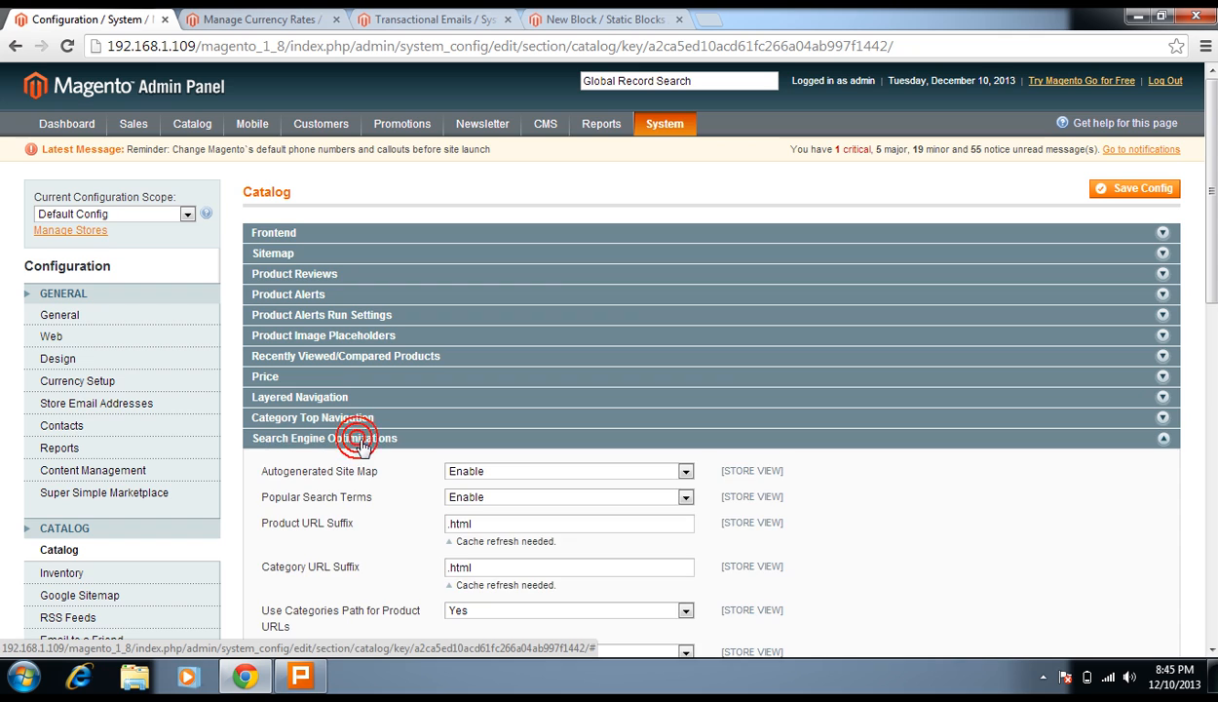
scroll(788, 466, down, 3)
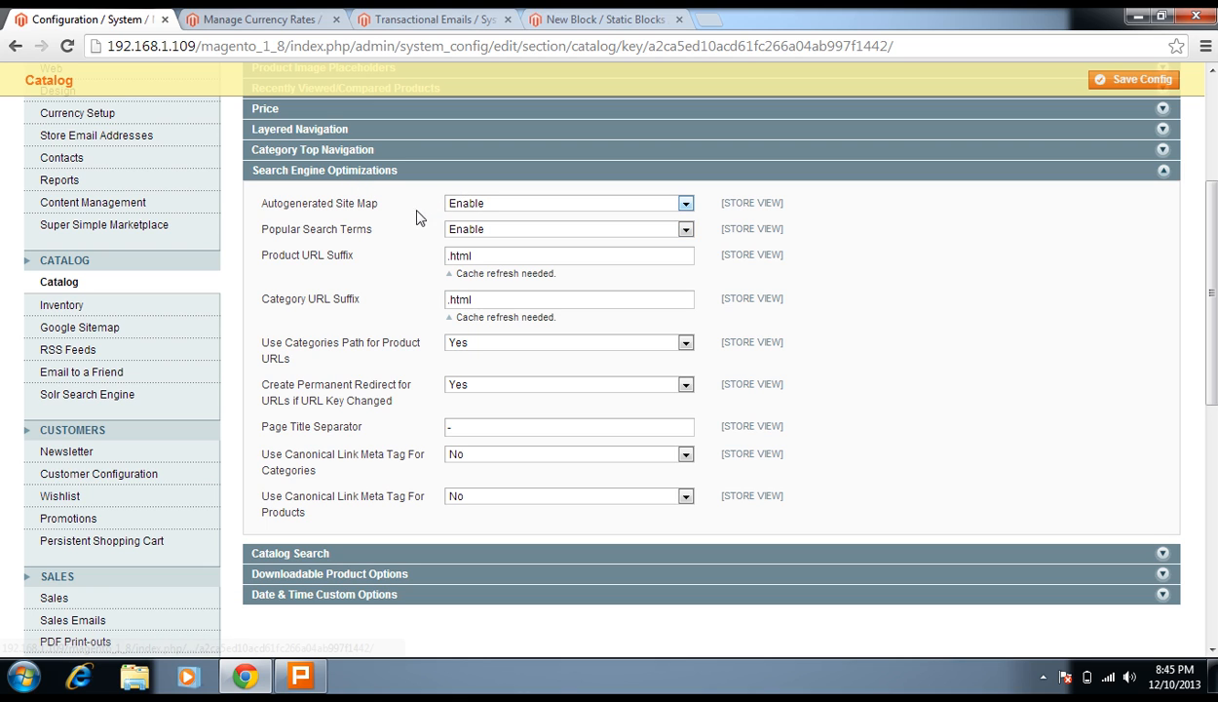
drag(378, 304, 303, 254)
click(340, 275)
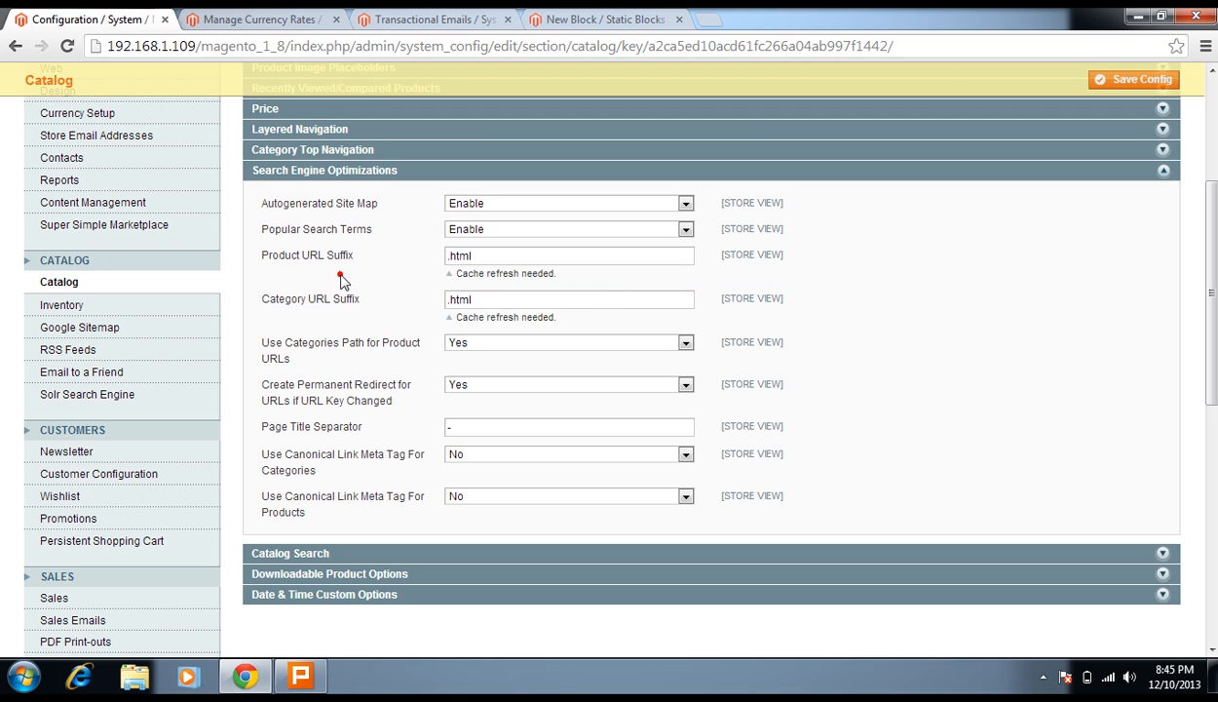
Step: Clear .html from both the Product URL Suffix and the Category URL Suffix
click(517, 259)
key(shift+Left)
key(shift+Left)
key(shift+Left)
key(shift+Left)
key(shift+Left)
click(639, 262)
click(674, 252)
key(shift+Left)
key(shift+Left)
key(shift+Left)
key(shift+Left)
key(shift+Left)
click(531, 304)
key(shift+Left)
key(shift+Left)
key(shift+Left)
key(shift+Left)
key(shift+Left)
click(545, 307)
triple_click(545, 307)
key(Right)
key(shift+Left)
key(shift+Left)
key(shift+Left)
key(shift+Left)
key(shift+Left)
key(shift+Tab)
key(BackSpace)
double_click(545, 306)
key(BackSpace)
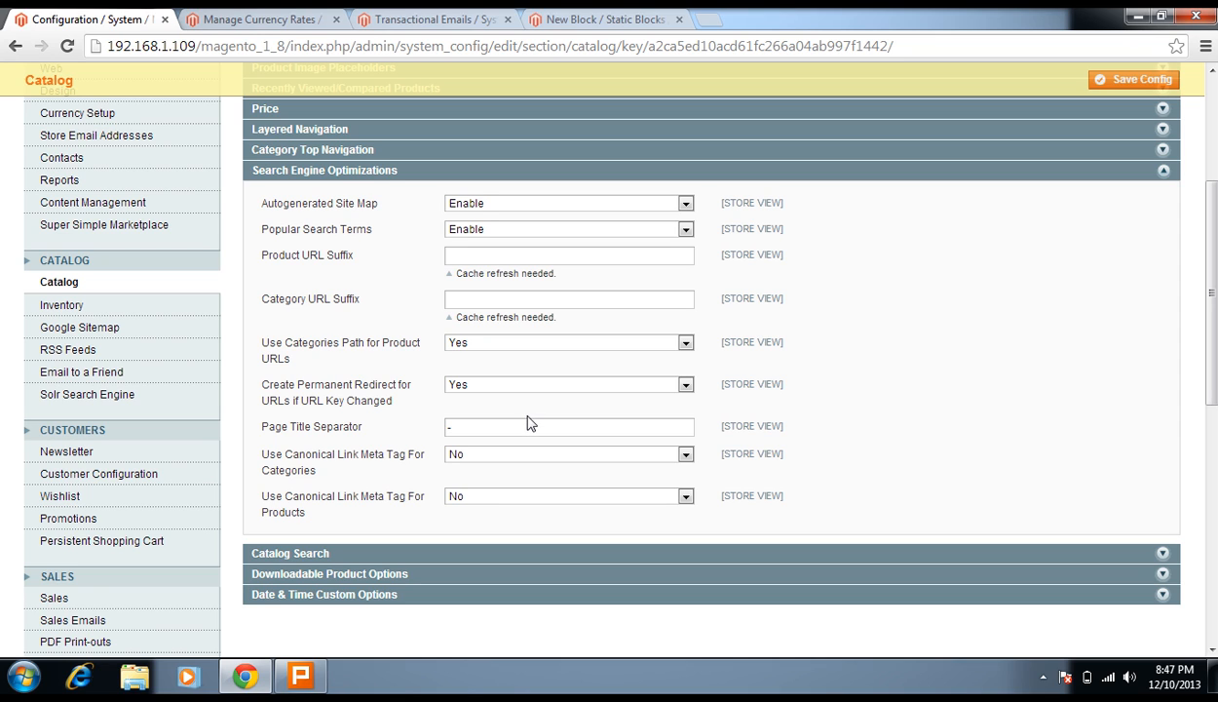
Step: Collapse Search Engine Optimizations and expand Catalog Search, leaving Category Top Navigation collapsed
scroll(354, 350, down, 2)
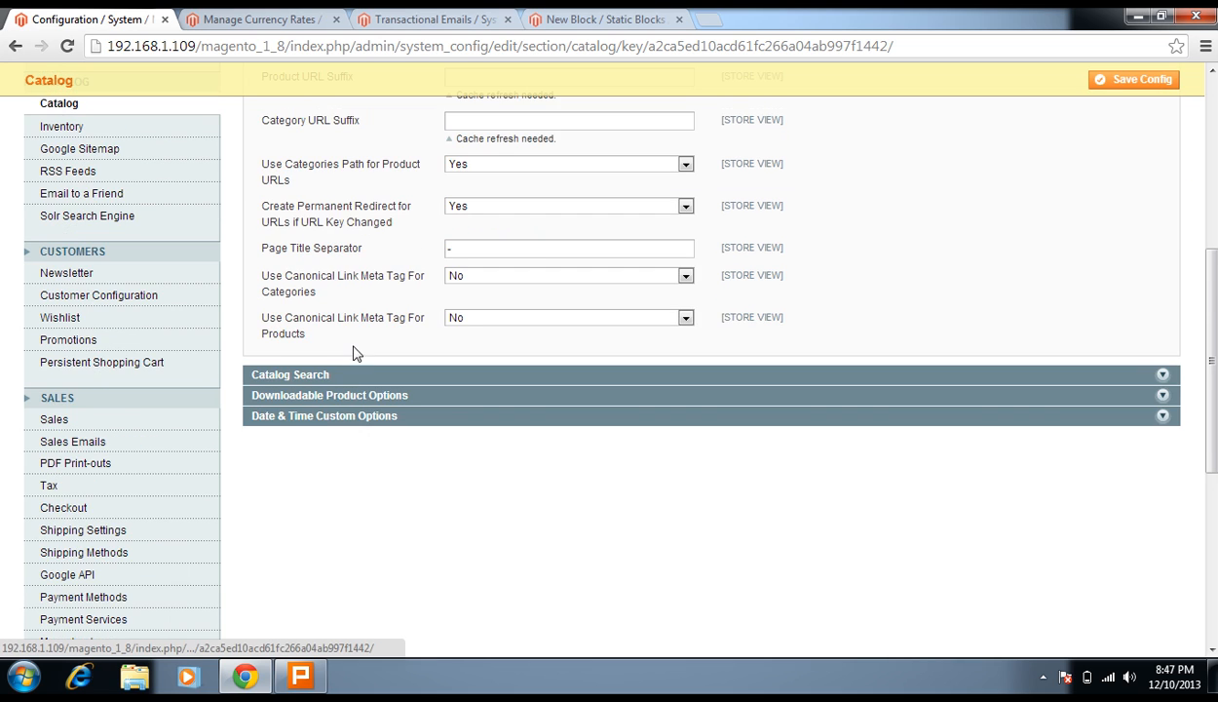
scroll(357, 348, up, 4)
click(348, 330)
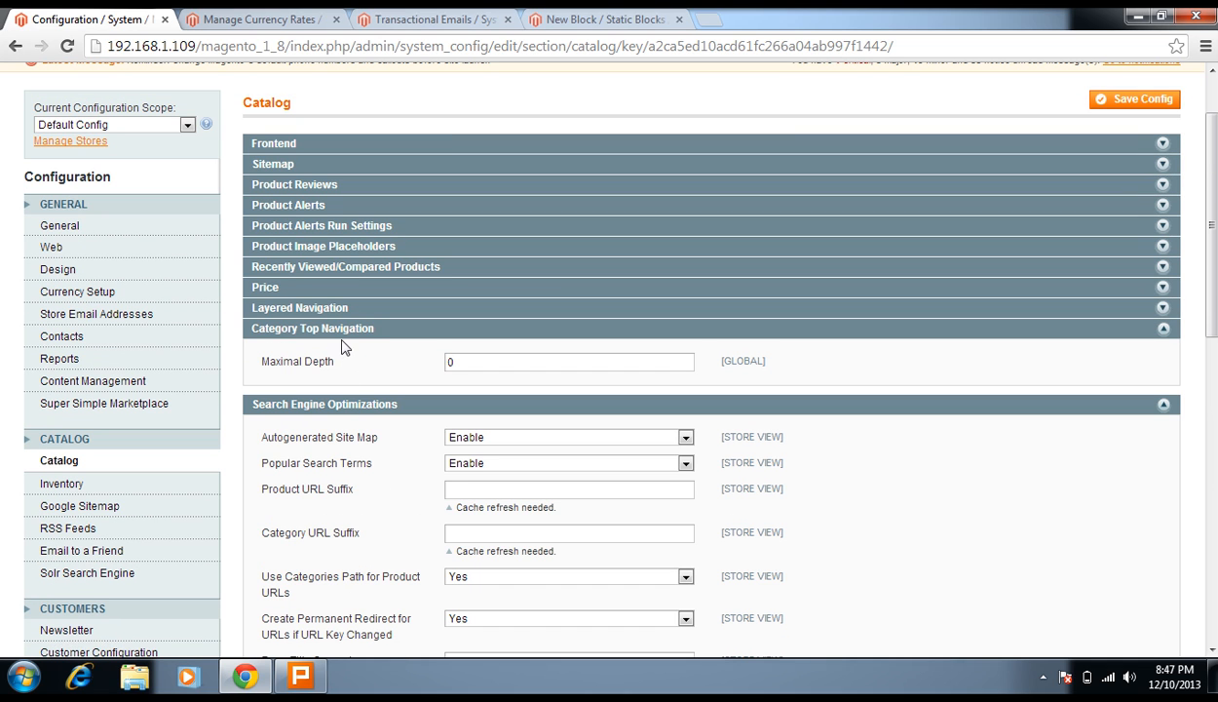
click(351, 404)
click(351, 426)
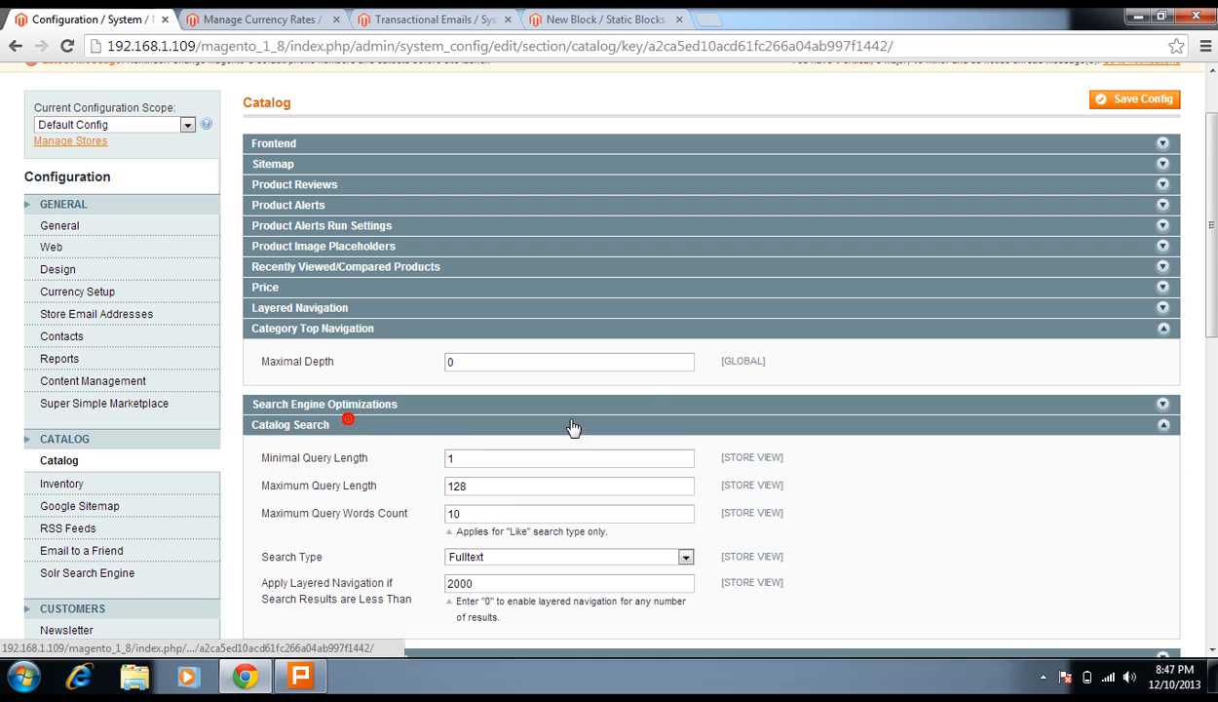
scroll(682, 448, down, 3)
scroll(792, 475, up, 2)
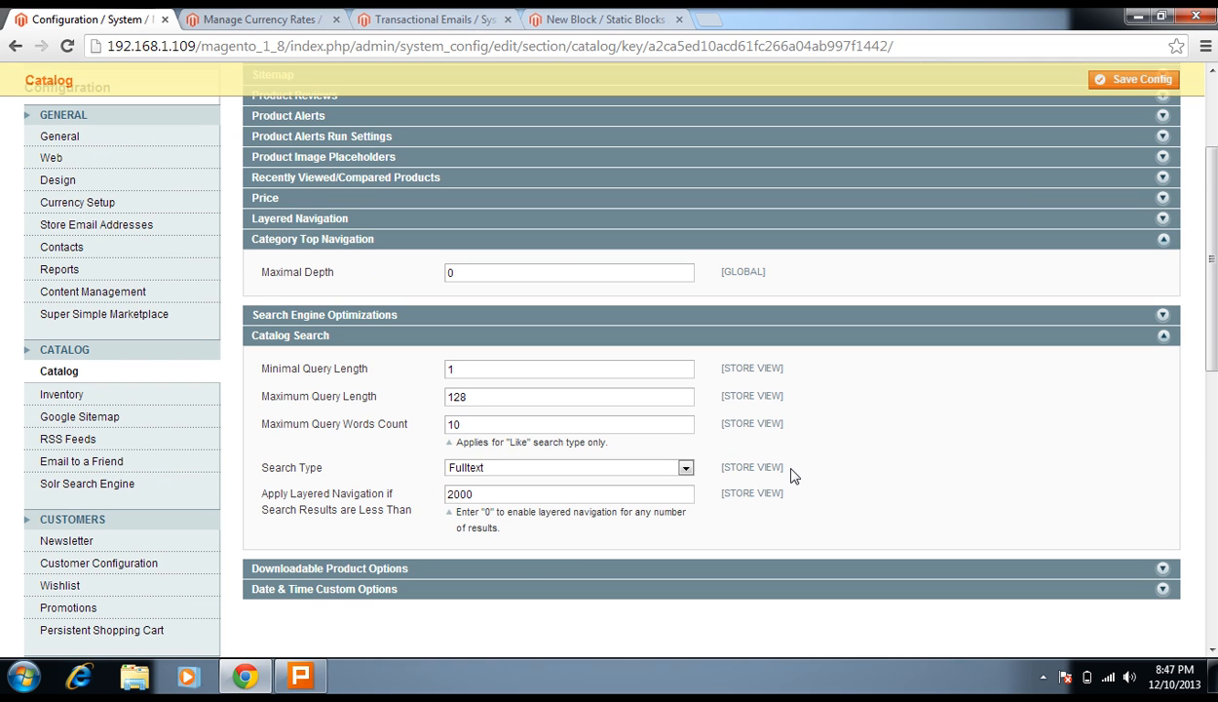
click(538, 239)
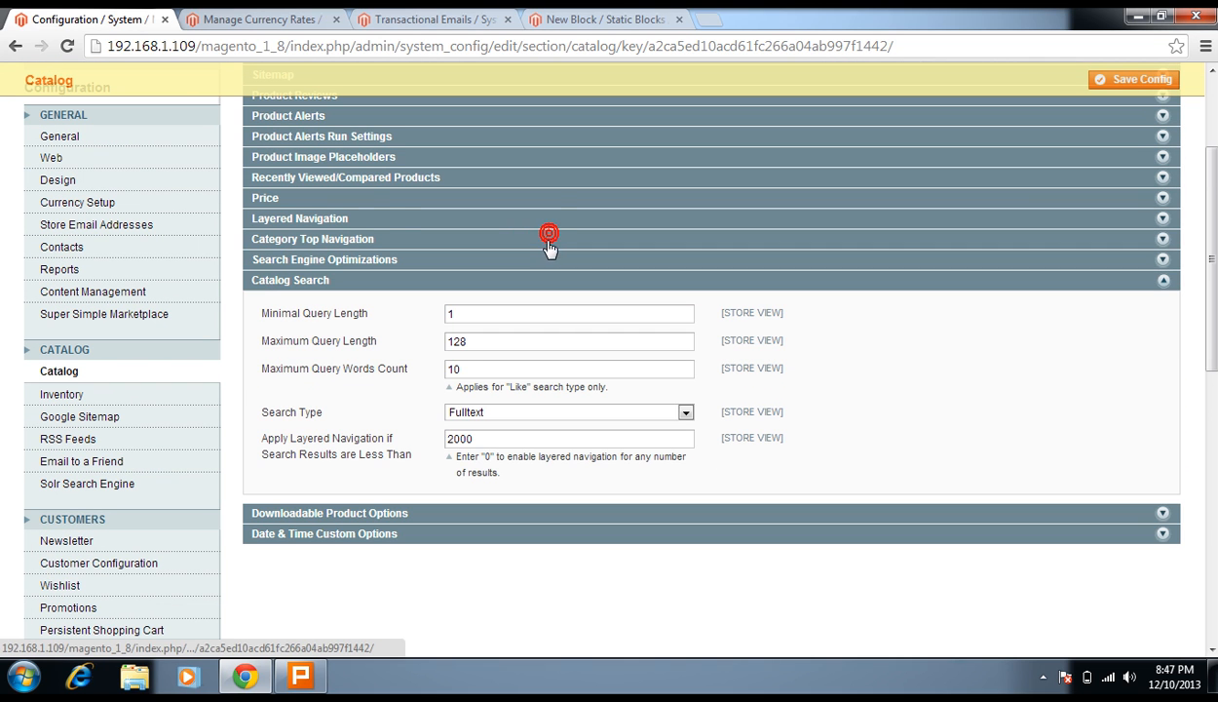
Step: Set the Minimal Query Length to 3 and the Maximum Query Length to 20 in Catalog Search
click(689, 314)
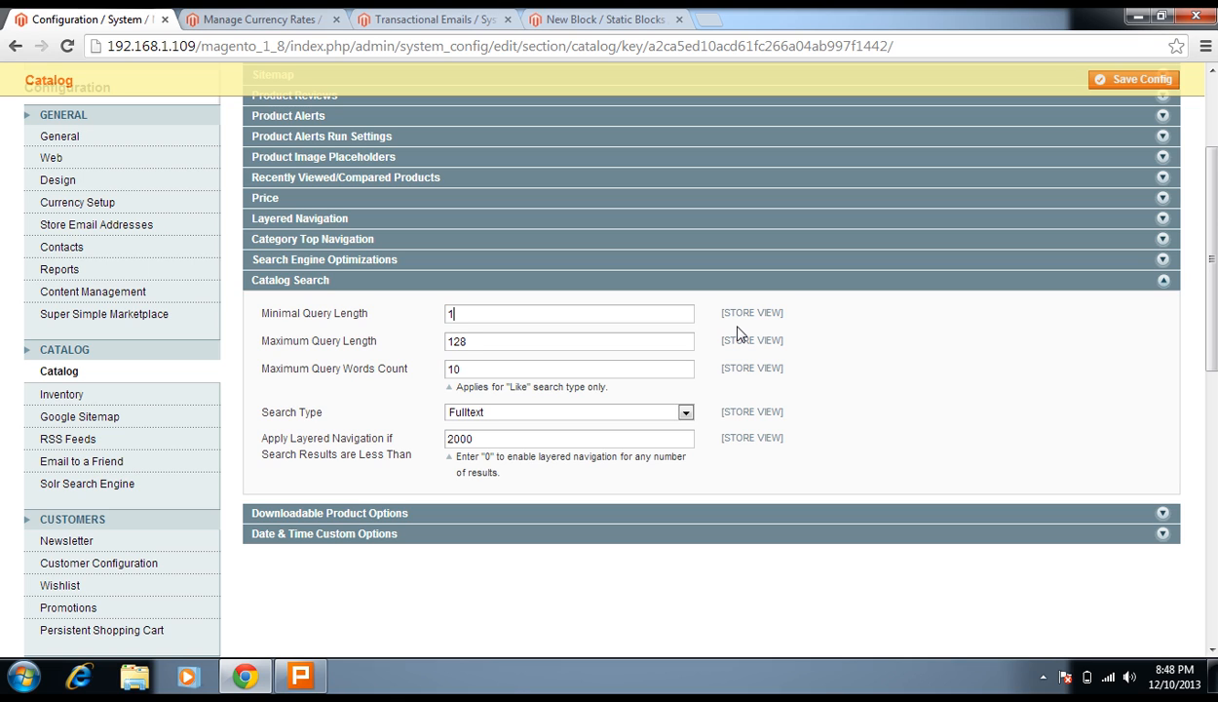
key(BackSpace)
text(3)
click(643, 339)
key(BackSpace)
key(BackSpace)
key(BackSpace)
text(20)
Step: Examine the Maximum Query Words Count and the available Search Type choices without changing them
double_click(593, 373)
click(717, 361)
double_click(671, 368)
click(479, 417)
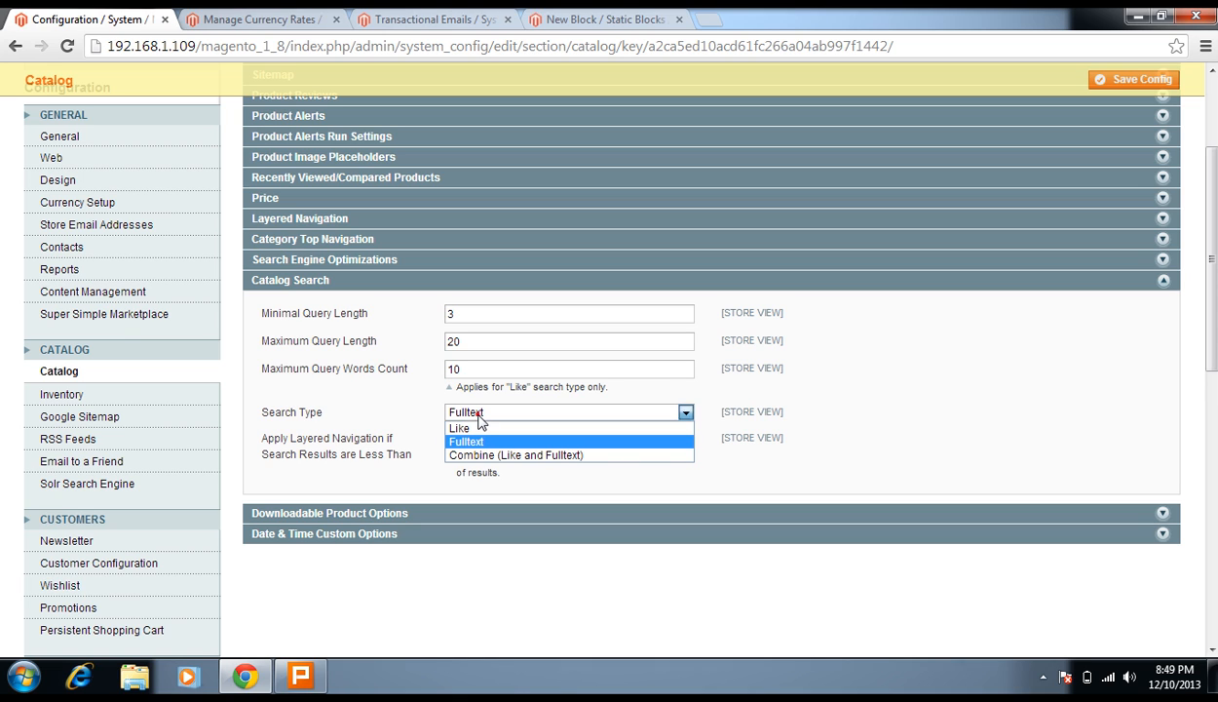
click(752, 388)
Step: Try the Search Type options Combine (Like and Fulltext), Like and Fulltext one after another
click(561, 413)
click(575, 456)
click(685, 415)
click(631, 428)
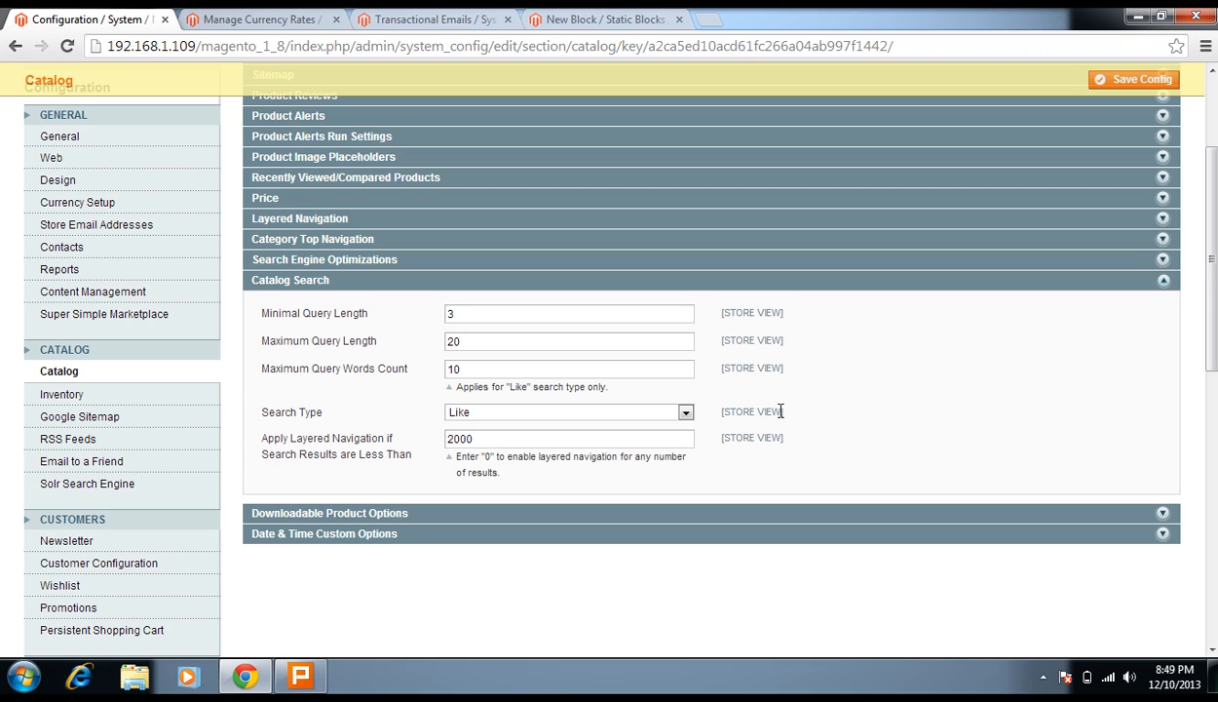
click(644, 412)
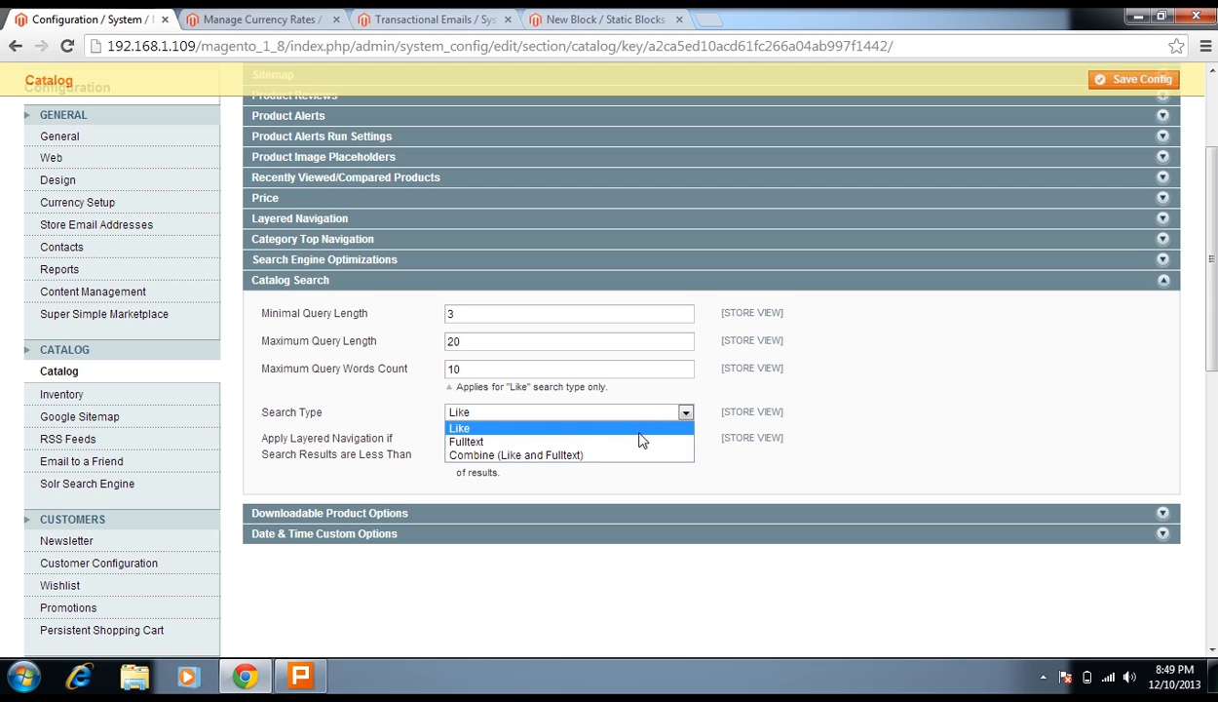
click(639, 442)
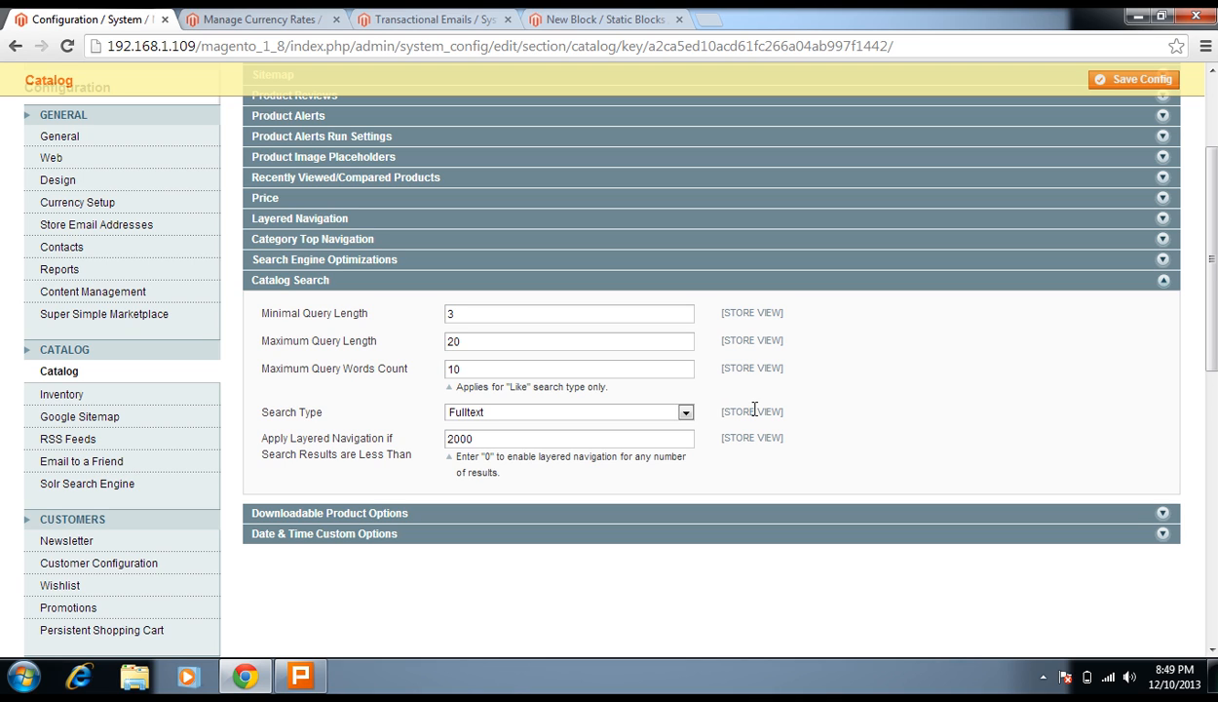
Step: Set the Search Type to Combine (Like and Fulltext) and collapse Catalog Search
click(680, 414)
click(639, 454)
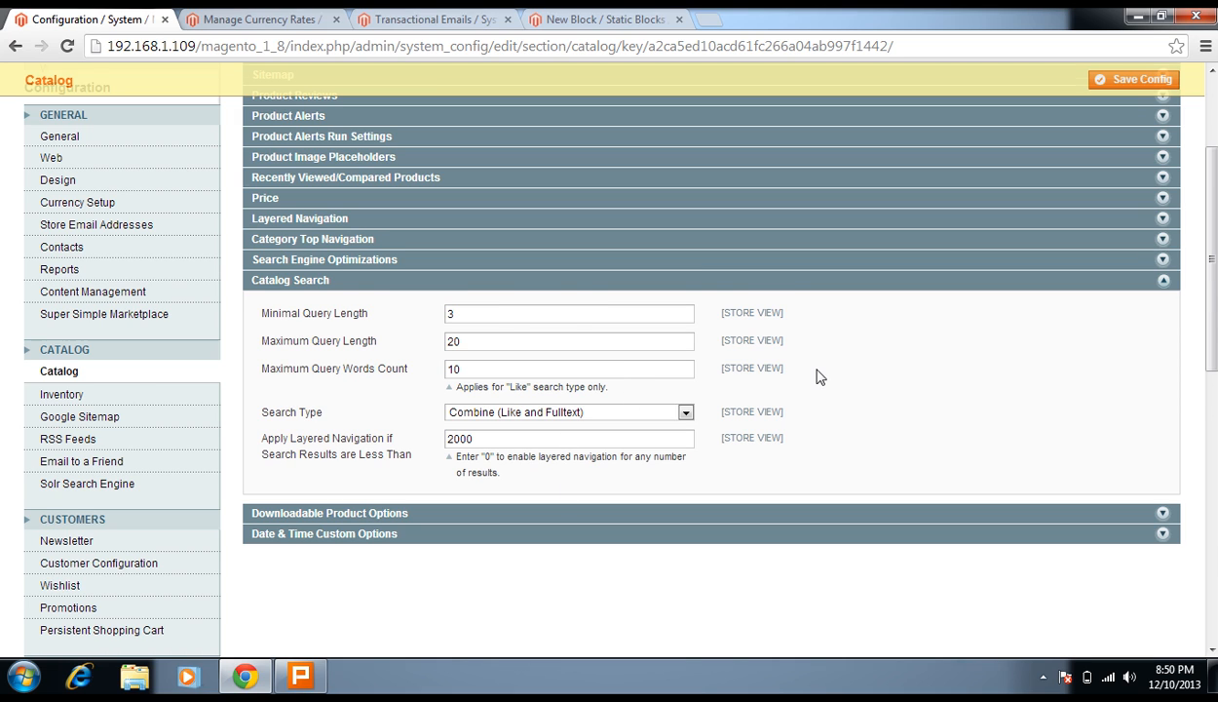
scroll(796, 361, down, 1)
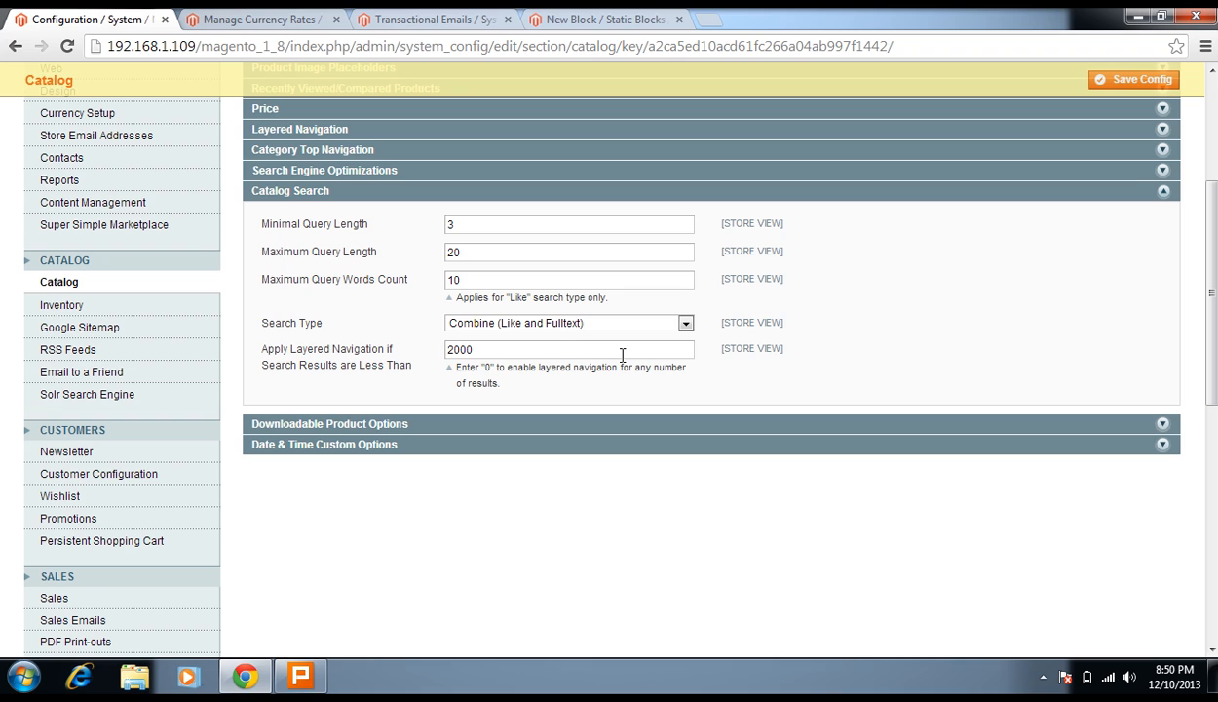
click(611, 193)
Step: View the settings in Downloadable Product Options and Date & Time Custom Options, collapsing each group after review
click(494, 216)
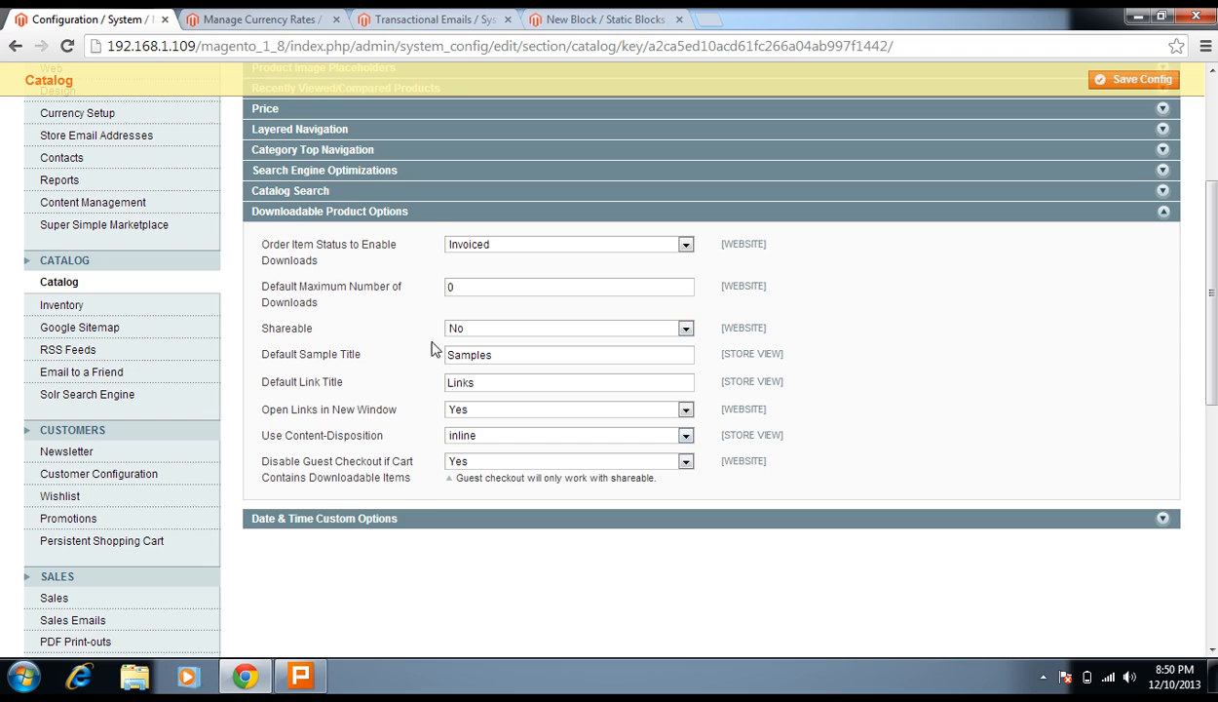
click(429, 209)
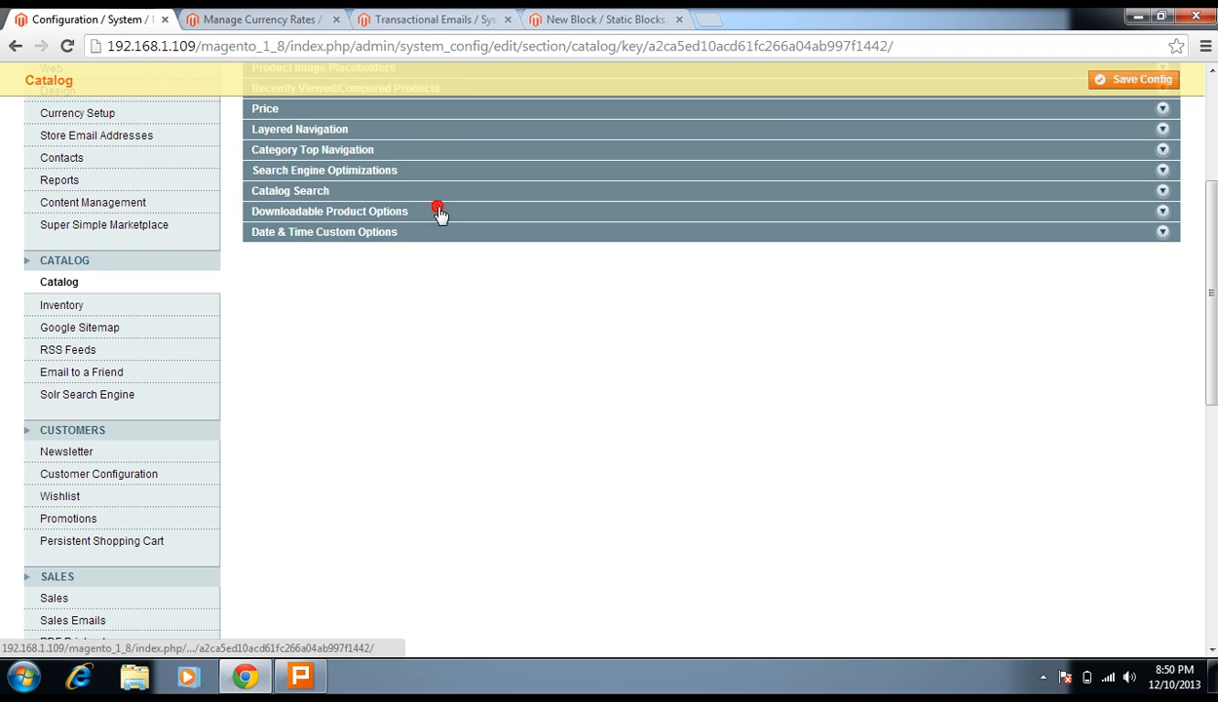
click(428, 236)
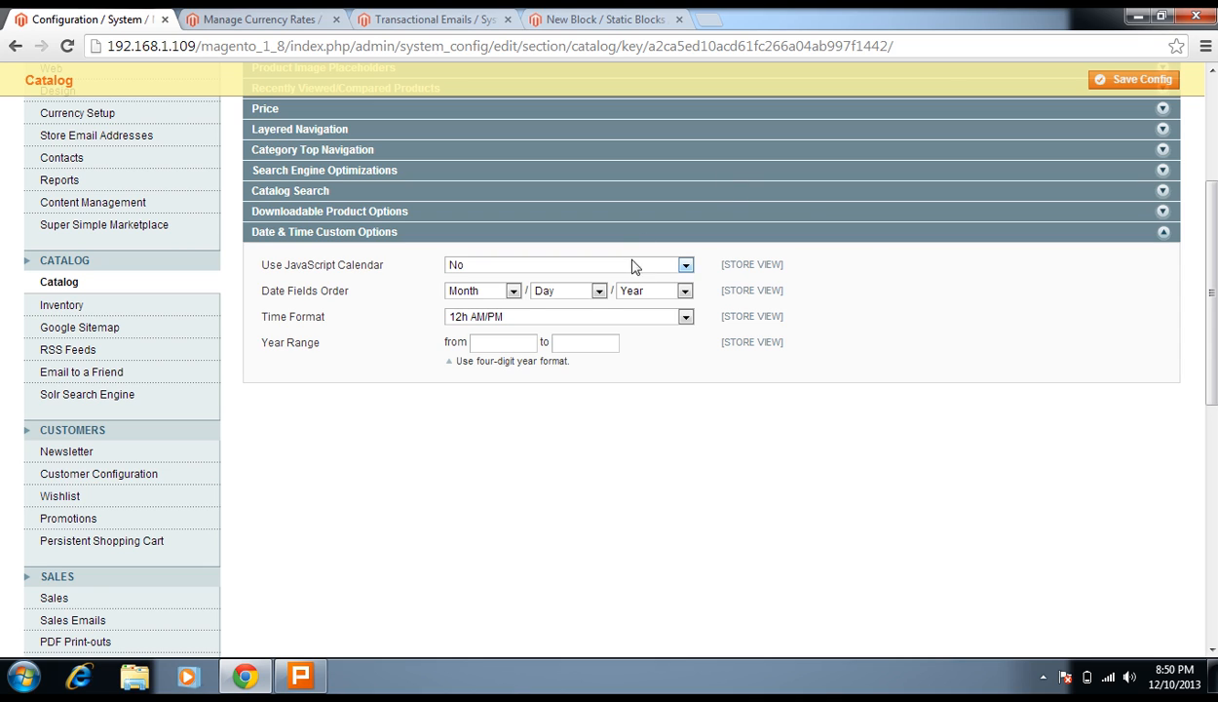
drag(356, 348, 319, 267)
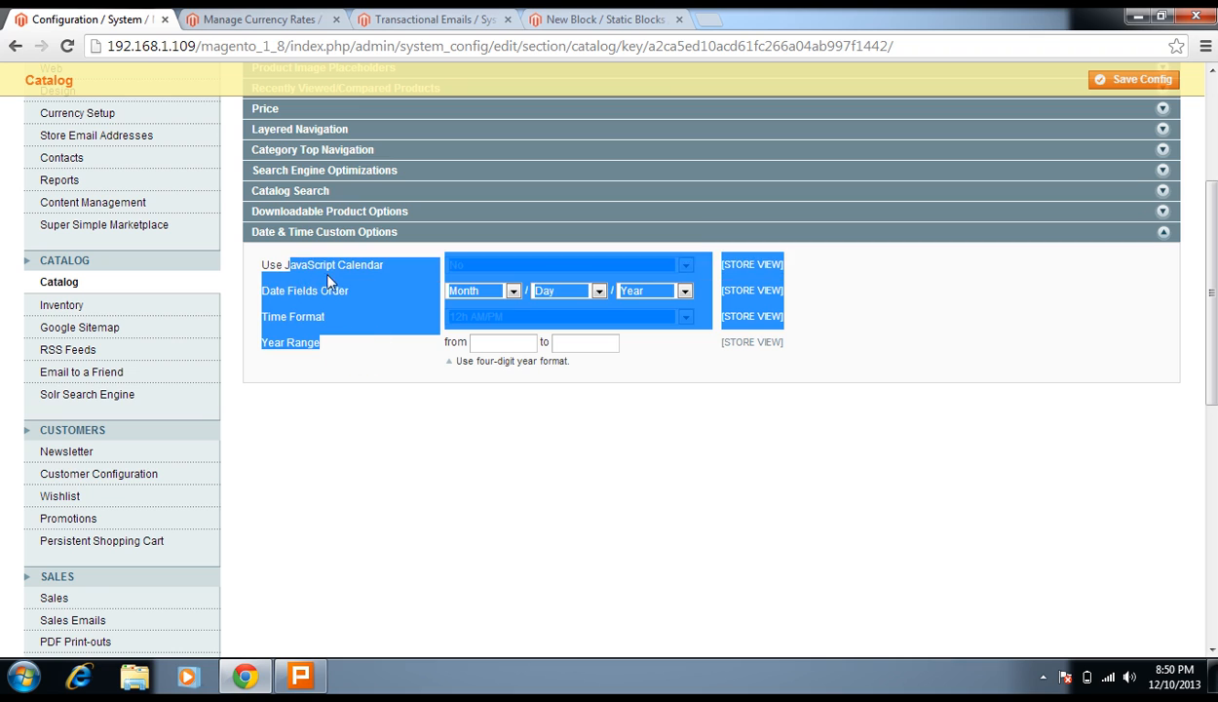
click(329, 272)
click(354, 234)
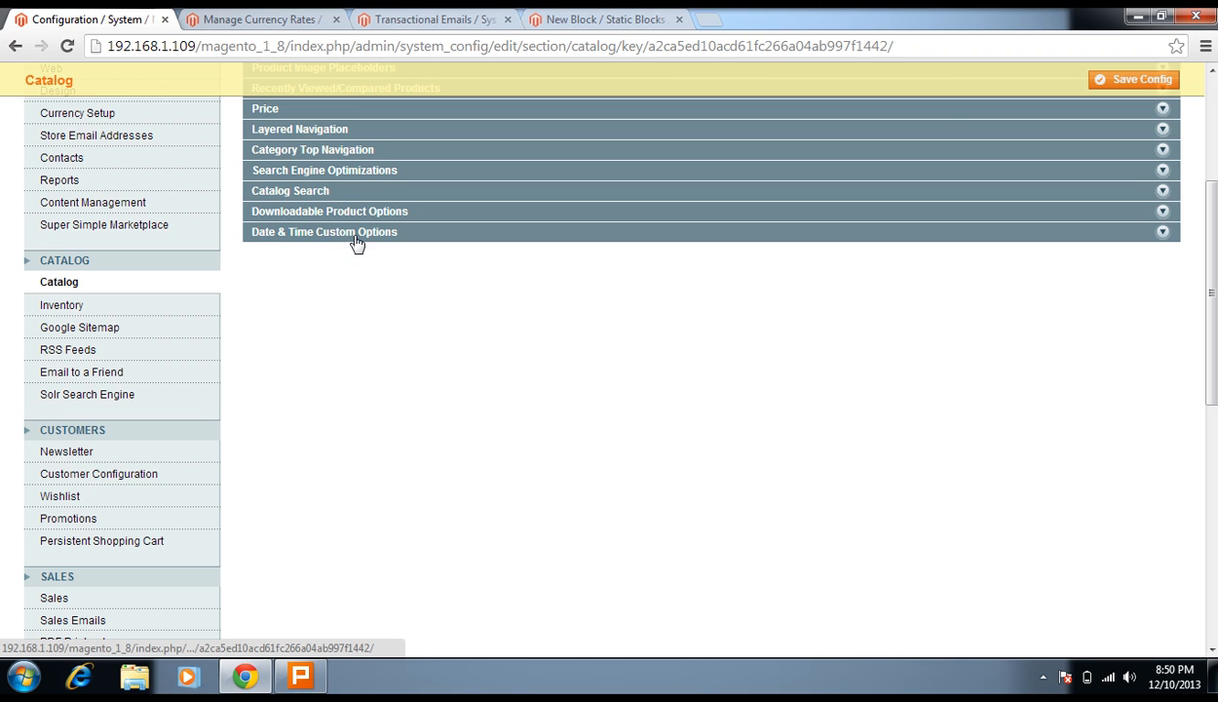
Step: Open the Inventory configuration and expand Stock Options and Product Stock Options
click(136, 306)
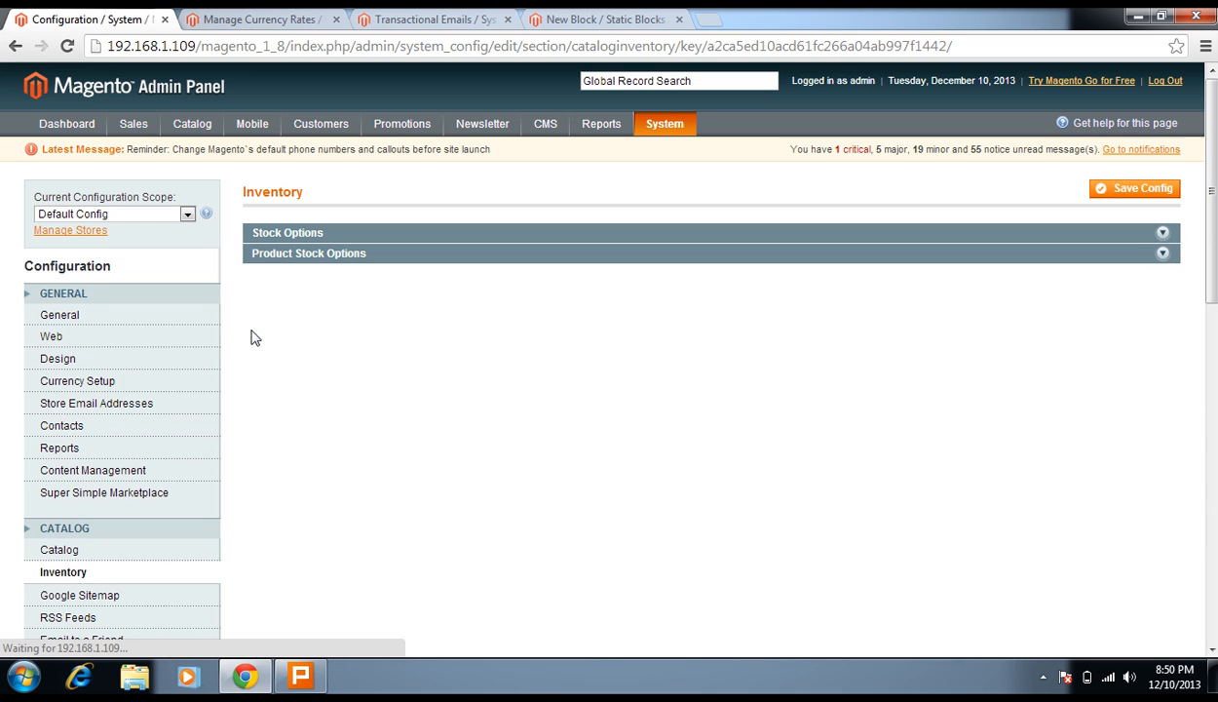
click(340, 234)
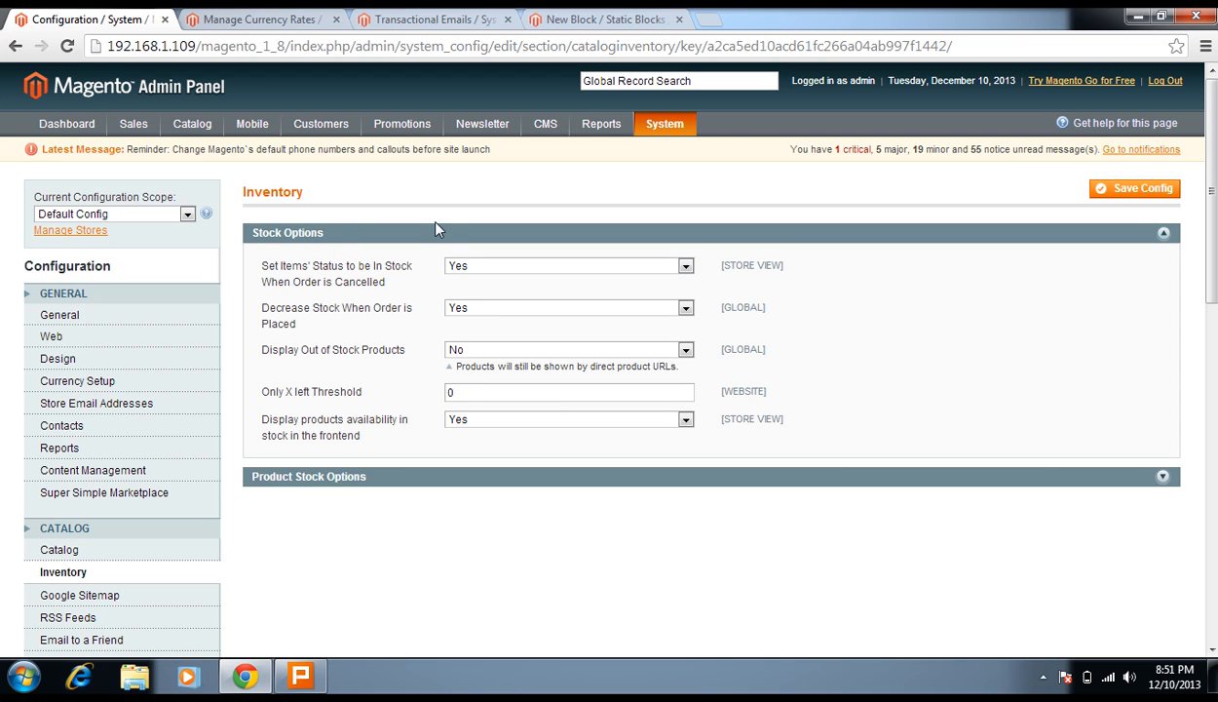
click(458, 477)
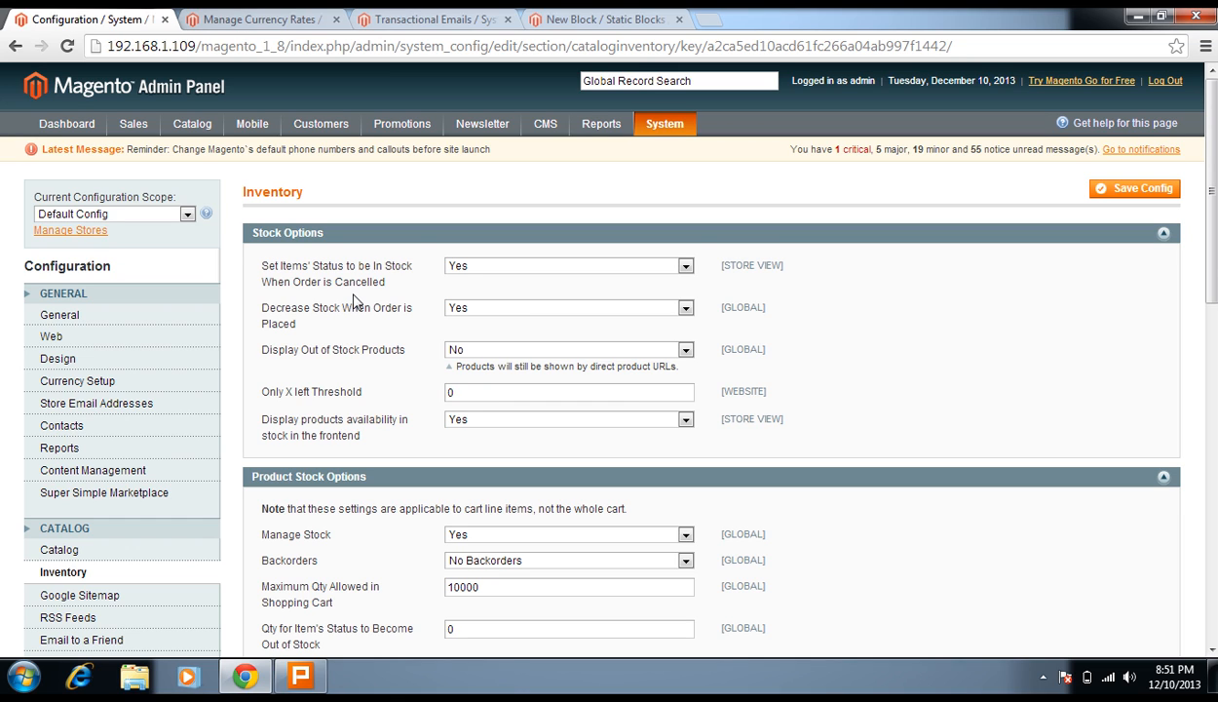
Step: Check the choices for restocking cancelled orders, decreasing stock on orders, and displaying out-of-stock products, without changing them
click(488, 268)
click(488, 284)
click(580, 307)
click(696, 310)
click(454, 351)
click(394, 353)
click(475, 351)
click(367, 347)
Step: Enter 1 for the Only X left Threshold and collapse Stock Options
drag(361, 391, 263, 391)
click(314, 391)
click(464, 399)
text(1)
click(480, 235)
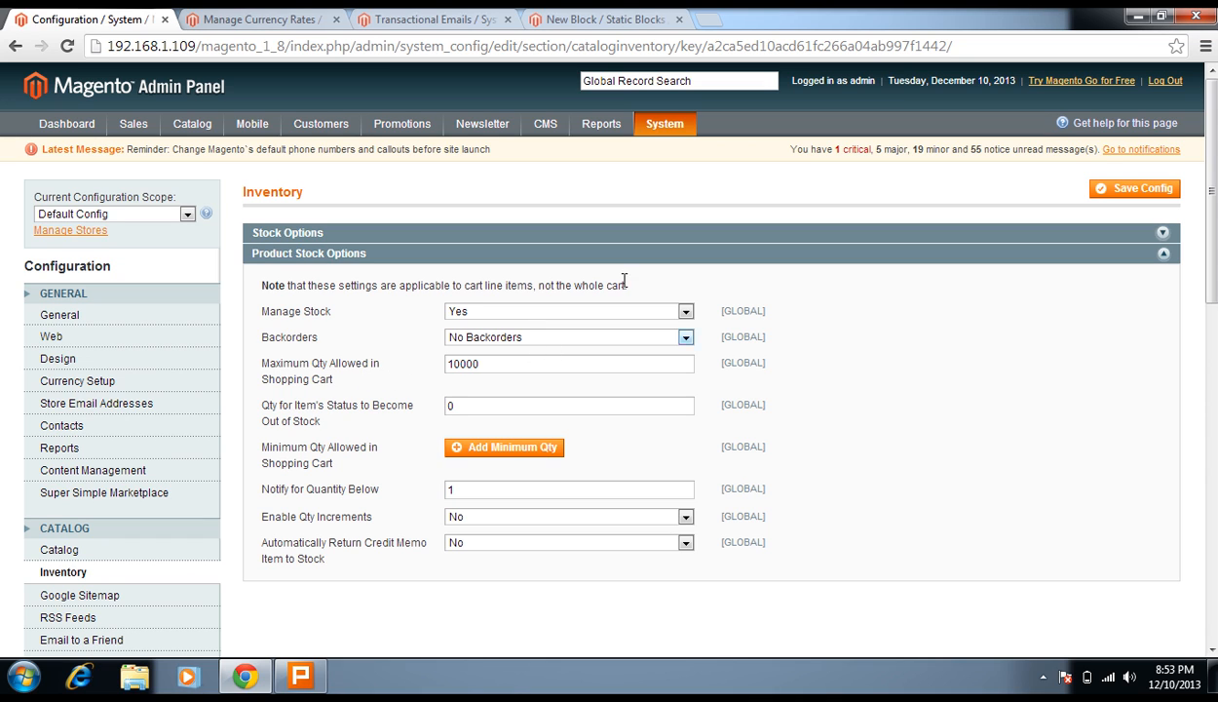
Step: Set Maximum Qty Allowed in Shopping Cart to 100 and clear the Qty for Item's Status to Become Out of Stock value
click(687, 366)
key(BackSpace)
key(BackSpace)
key(BackSpace)
text(0)
click(471, 399)
key(BackSpace)
text(5)
key(BackSpace)
Step: Add a Minimum Qty Allowed in Shopping Cart rule of 50 for the Wholesale customer group
click(543, 454)
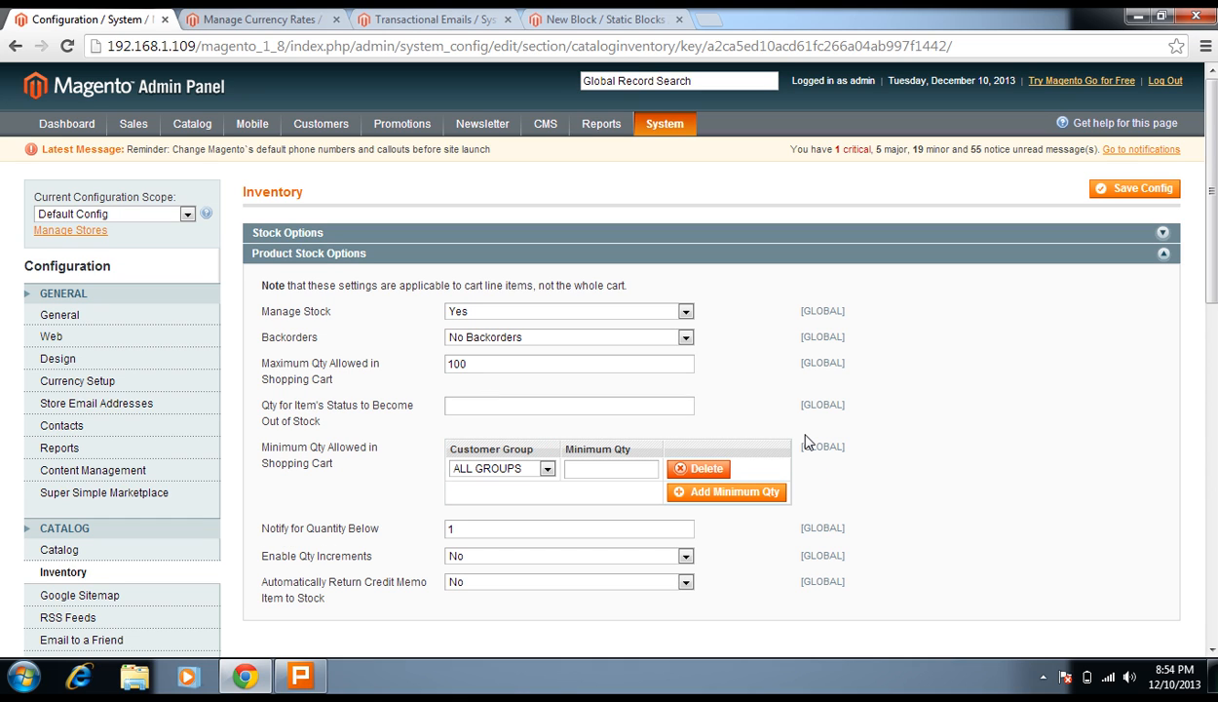
click(499, 468)
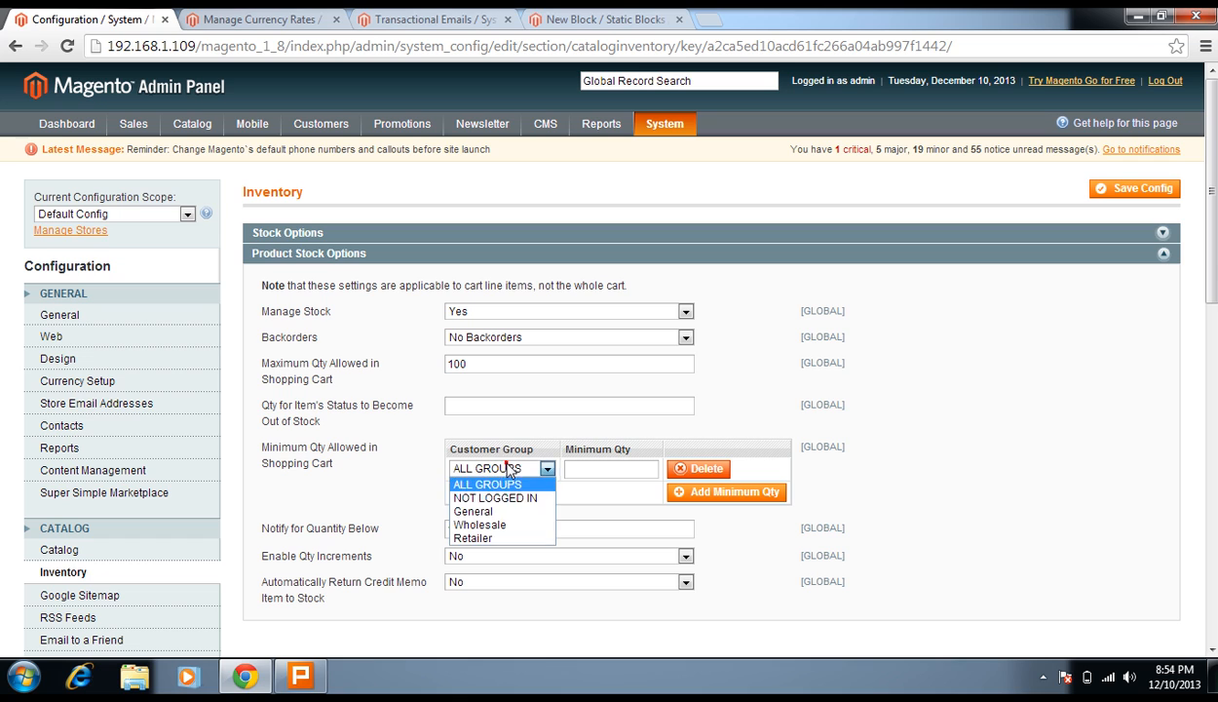
click(490, 527)
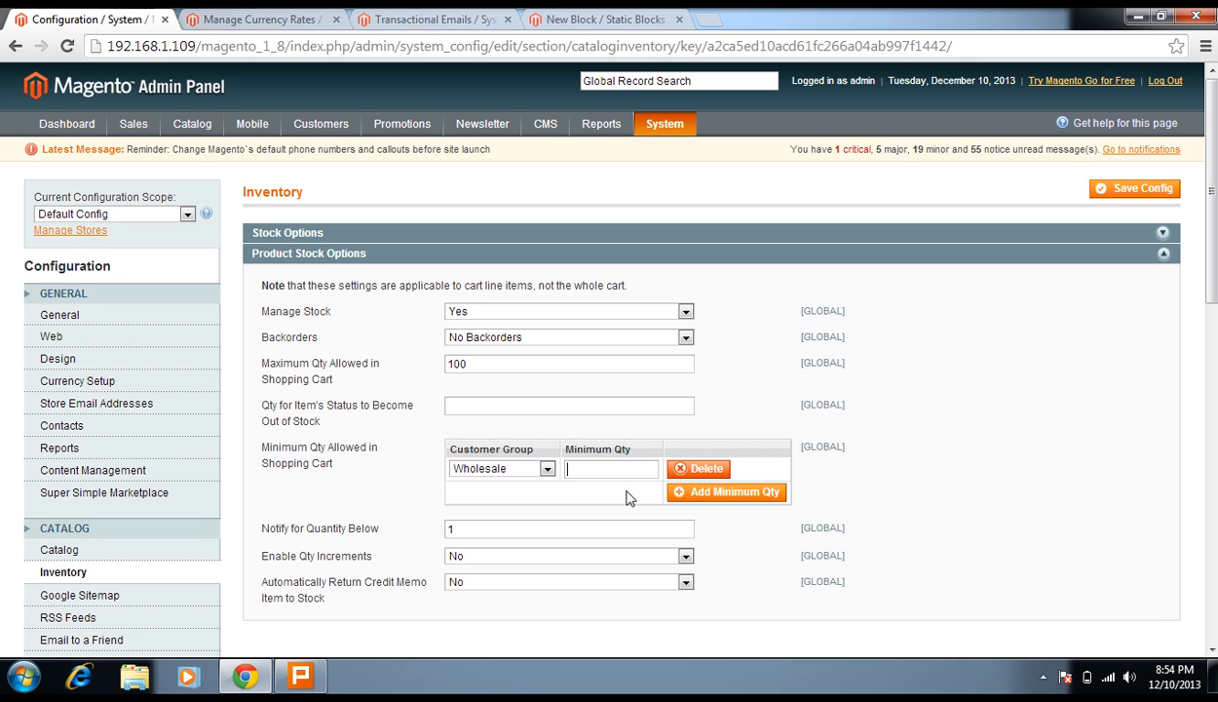
text(50)
Step: Review the Notify for Quantity Below setting and the choices for Enable Qty Increments without changing them
scroll(407, 509, down, 2)
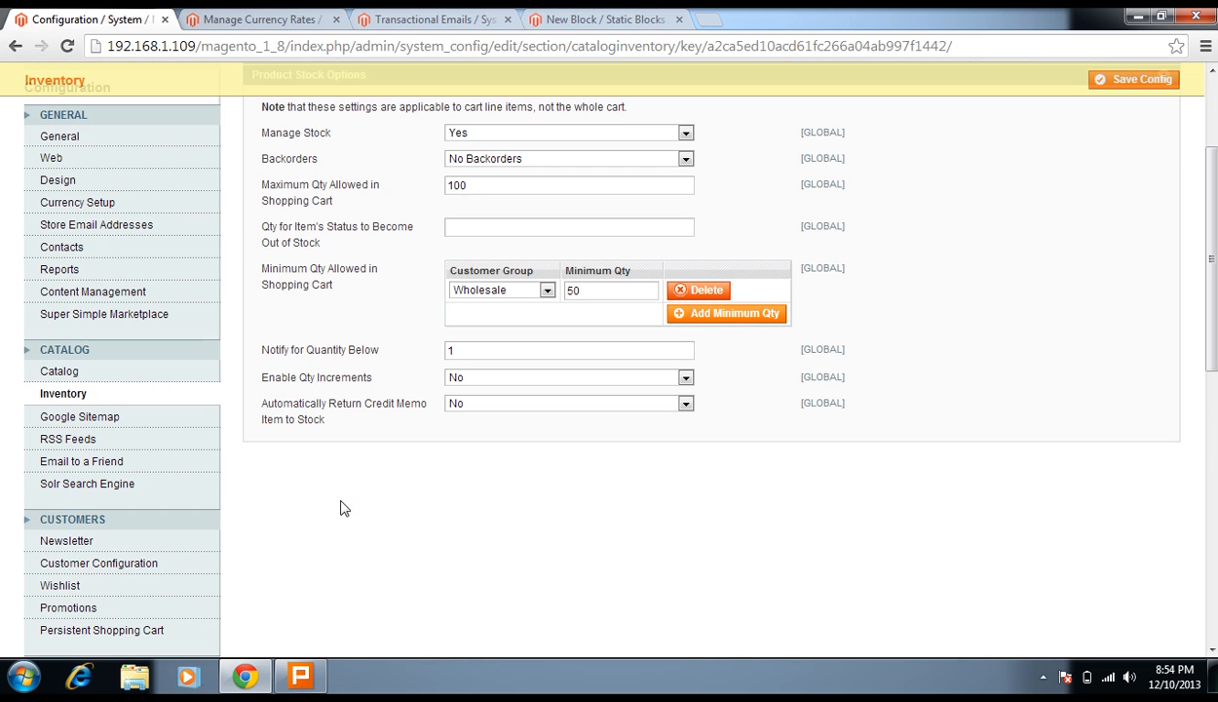
scroll(304, 425, up, 2)
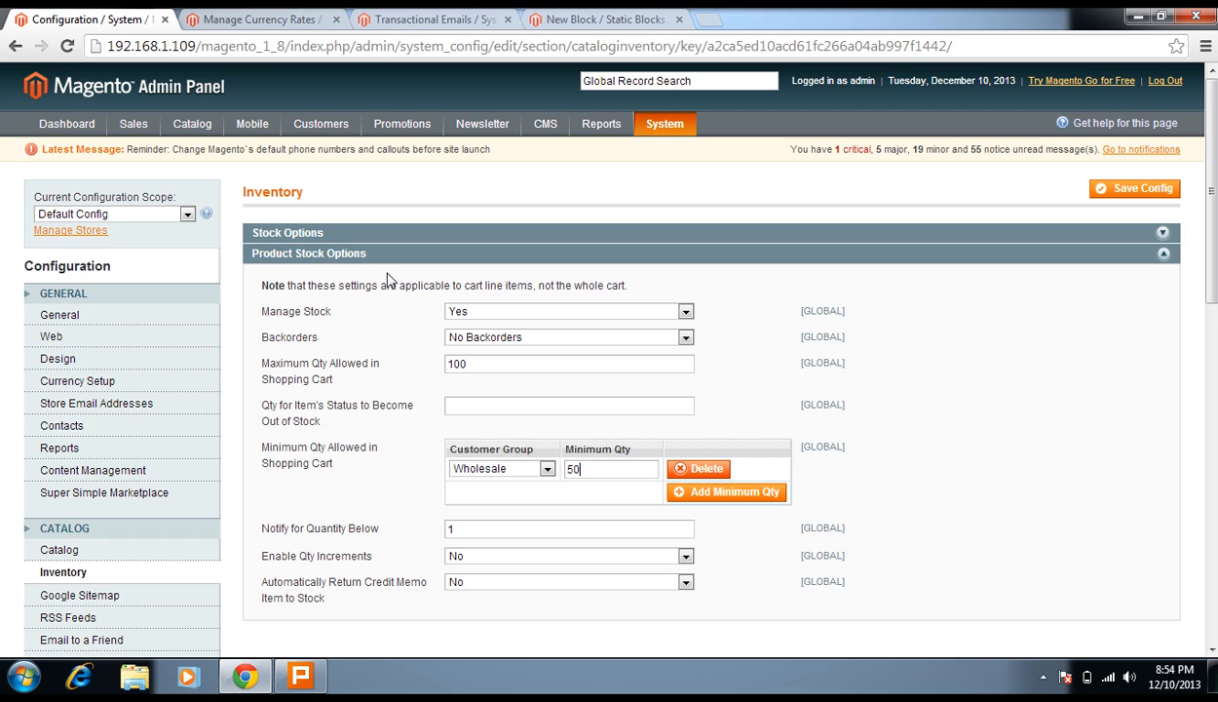
scroll(176, 472, down, 1)
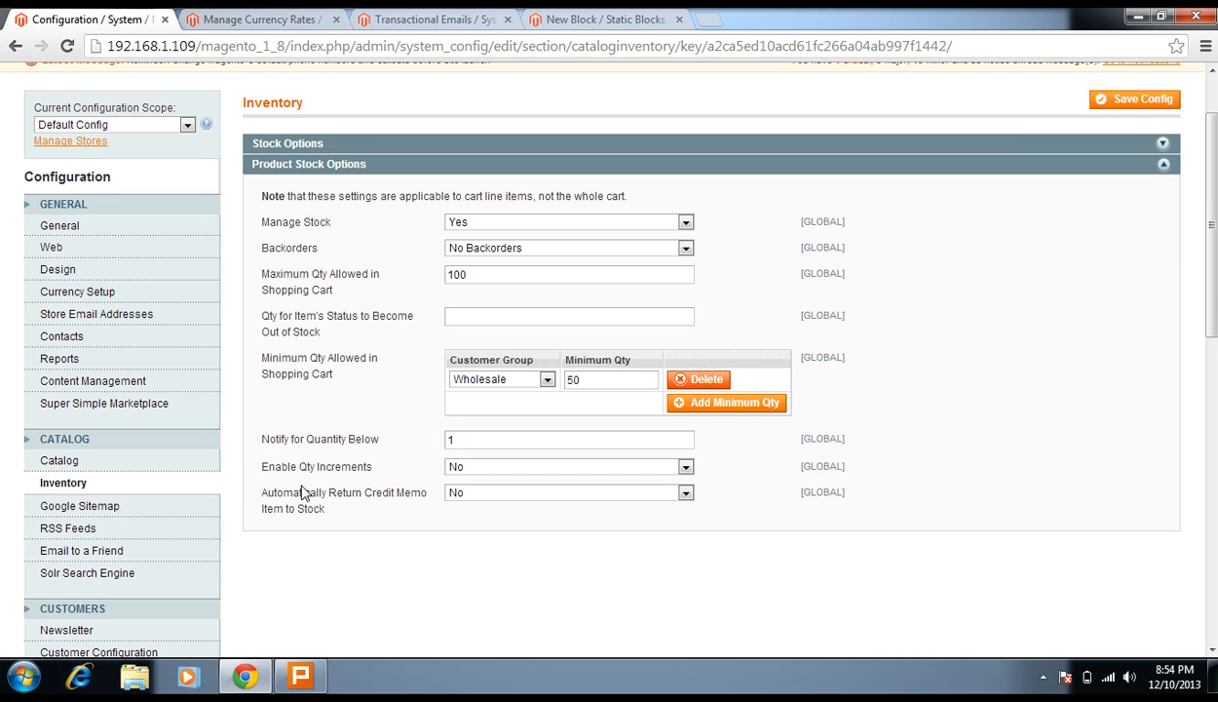
drag(381, 442, 306, 438)
click(381, 442)
click(454, 440)
click(497, 466)
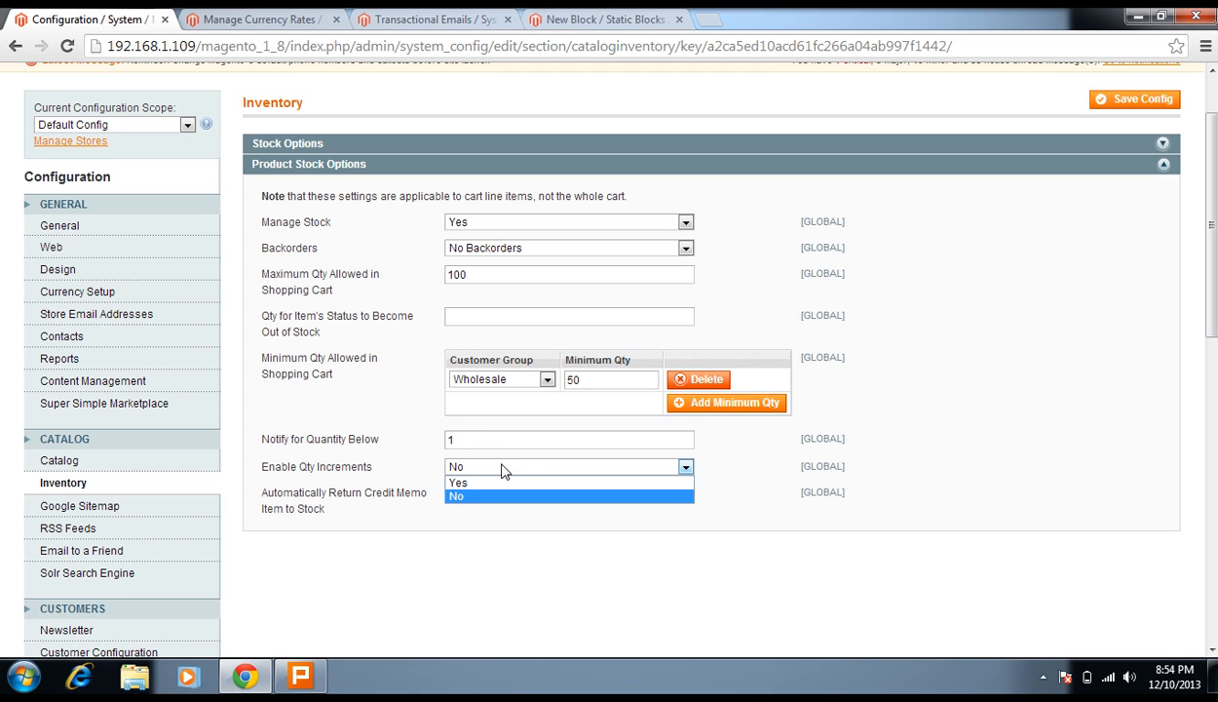
click(395, 469)
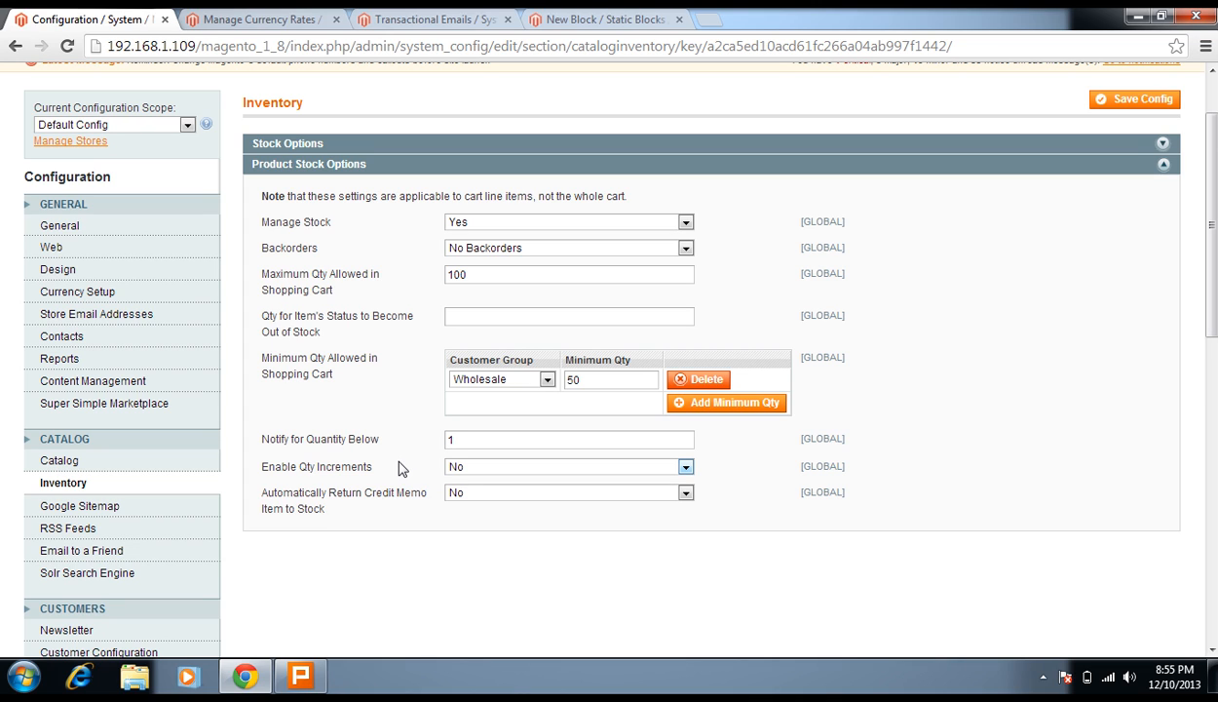
Step: Set Enable Qty Increments to Yes and enter 5 for Qty Increments
click(455, 465)
click(462, 483)
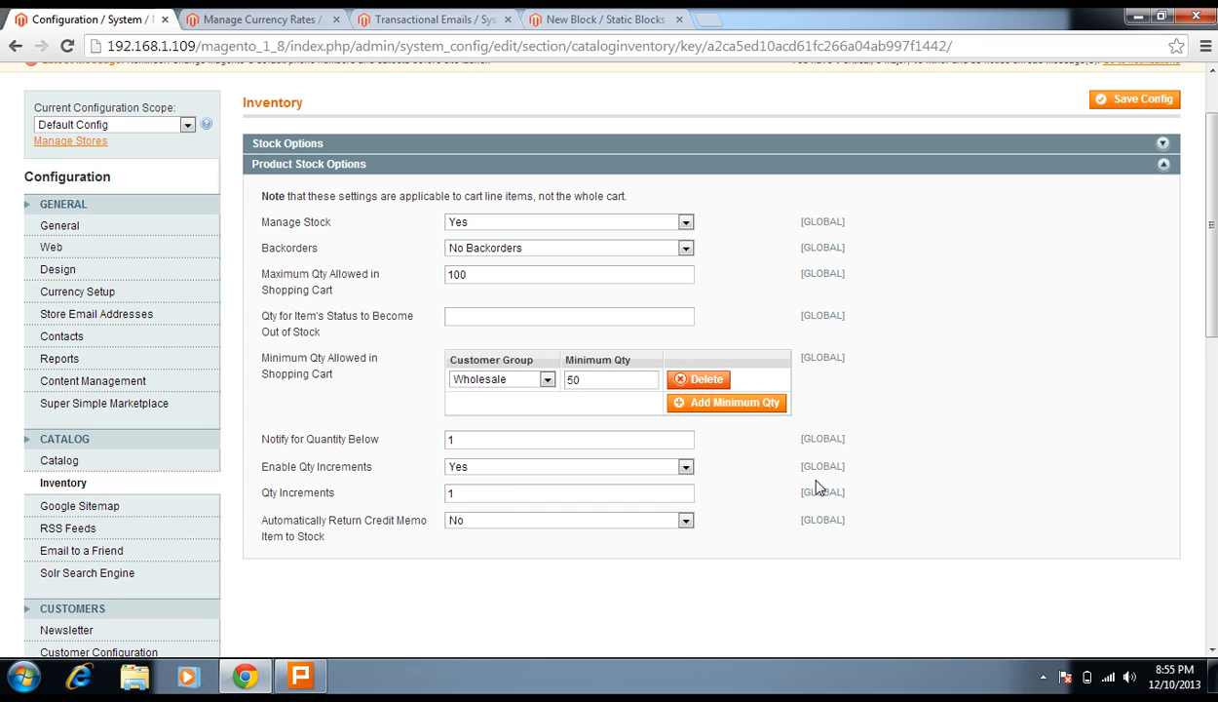
double_click(627, 489)
text(1)
key(BackSpace)
text(5)
drag(343, 493, 305, 481)
click(327, 493)
Step: Collapse Product Stock Options and open the Newsletter configuration in the Customers section
scroll(348, 530, down, 1)
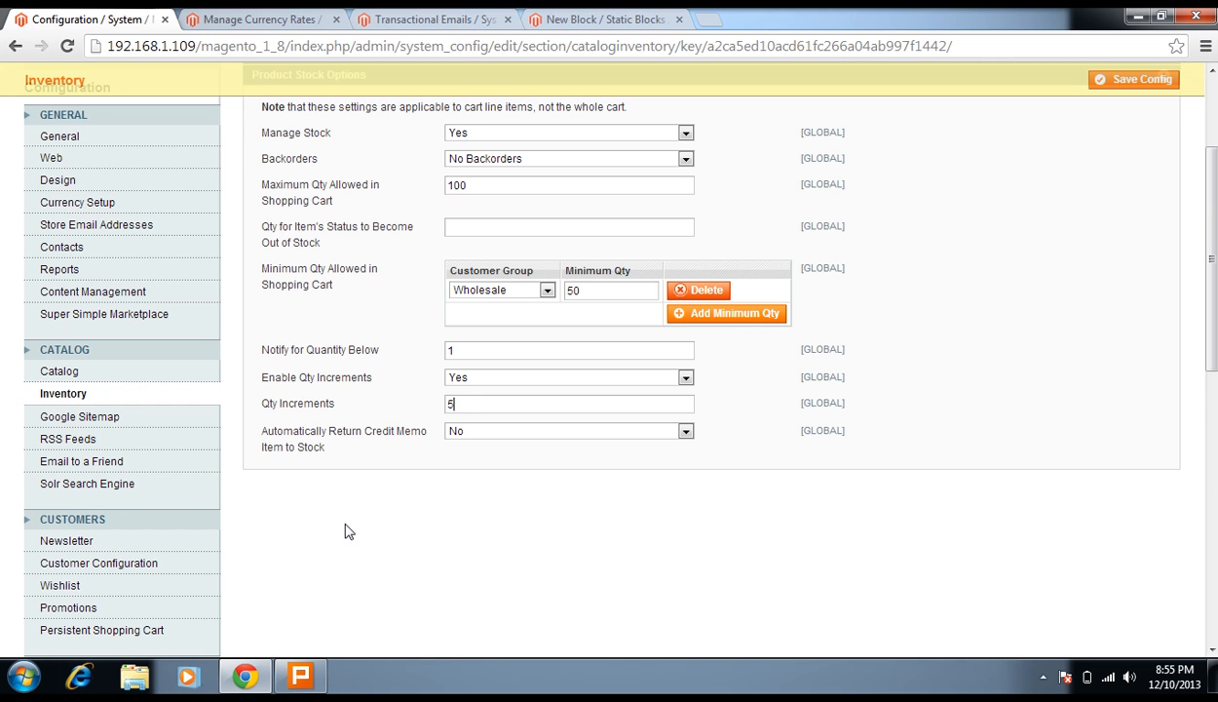
scroll(358, 468, up, 1)
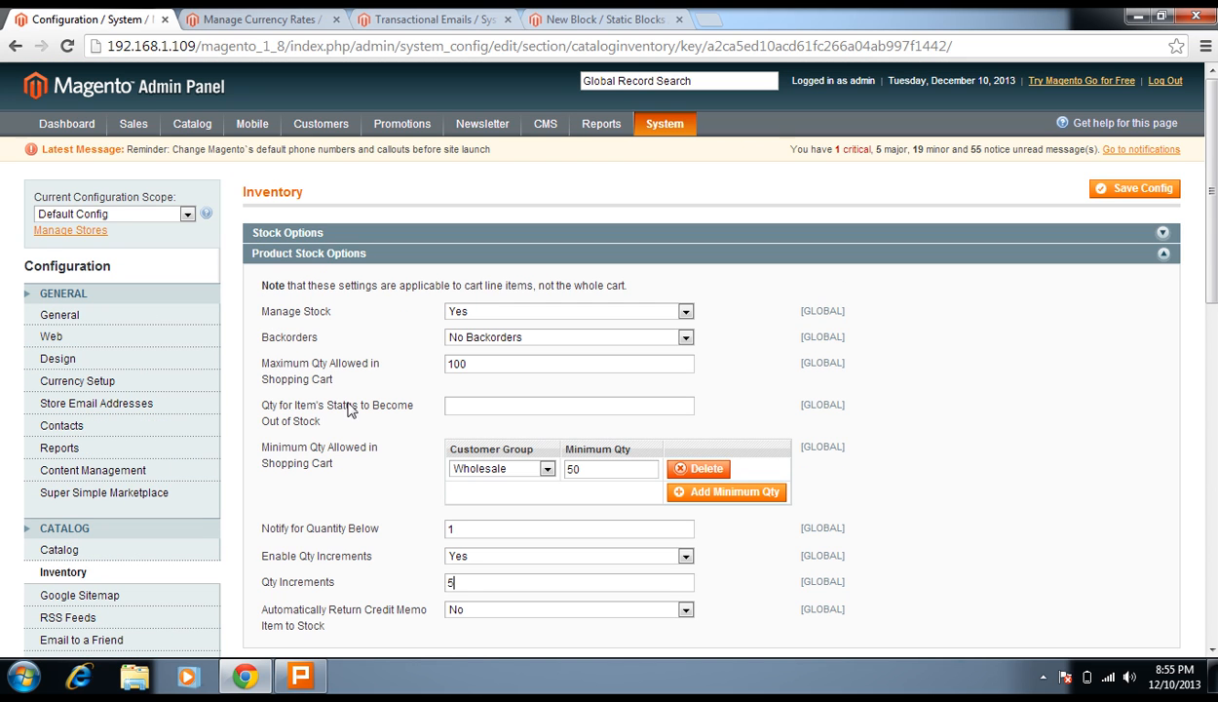
click(336, 253)
scroll(291, 385, down, 3)
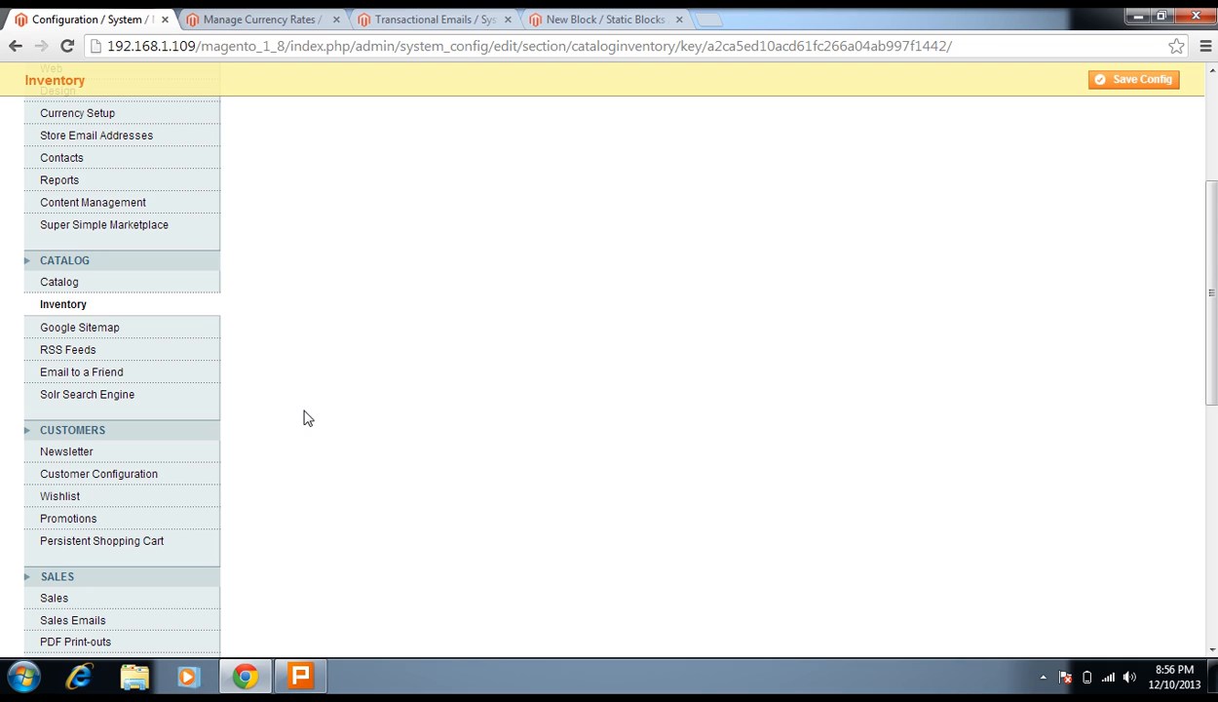
scroll(380, 374, down, 2)
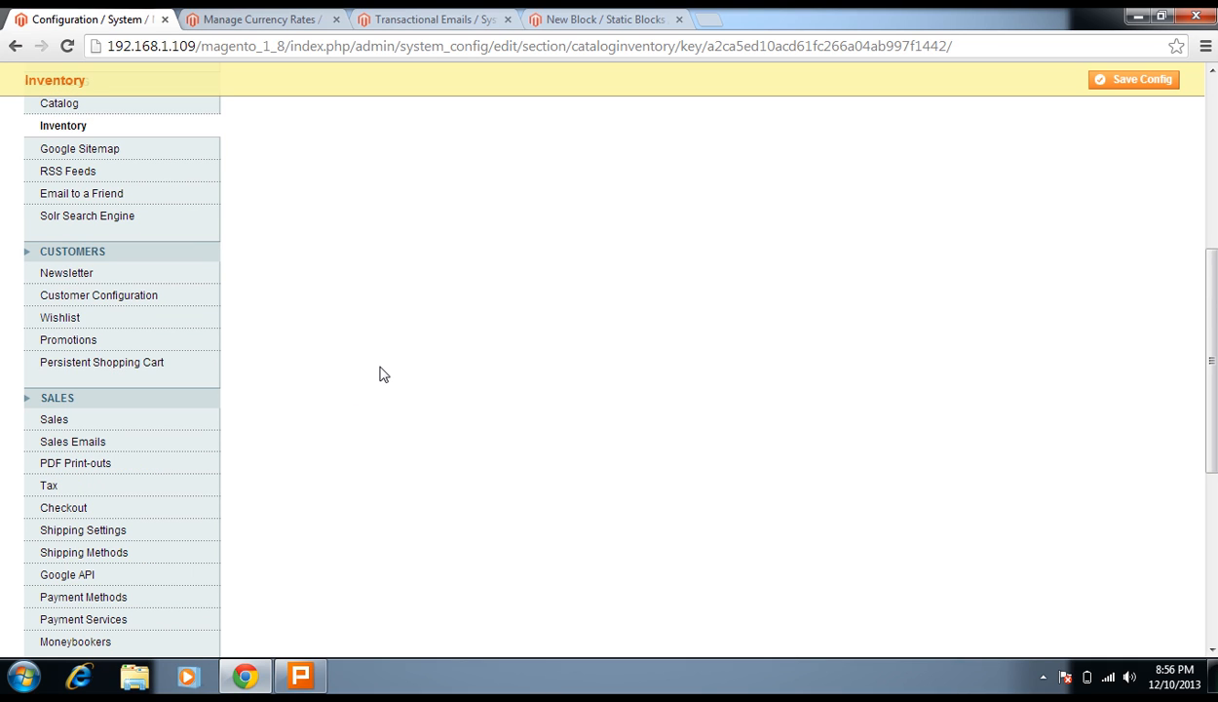
click(85, 275)
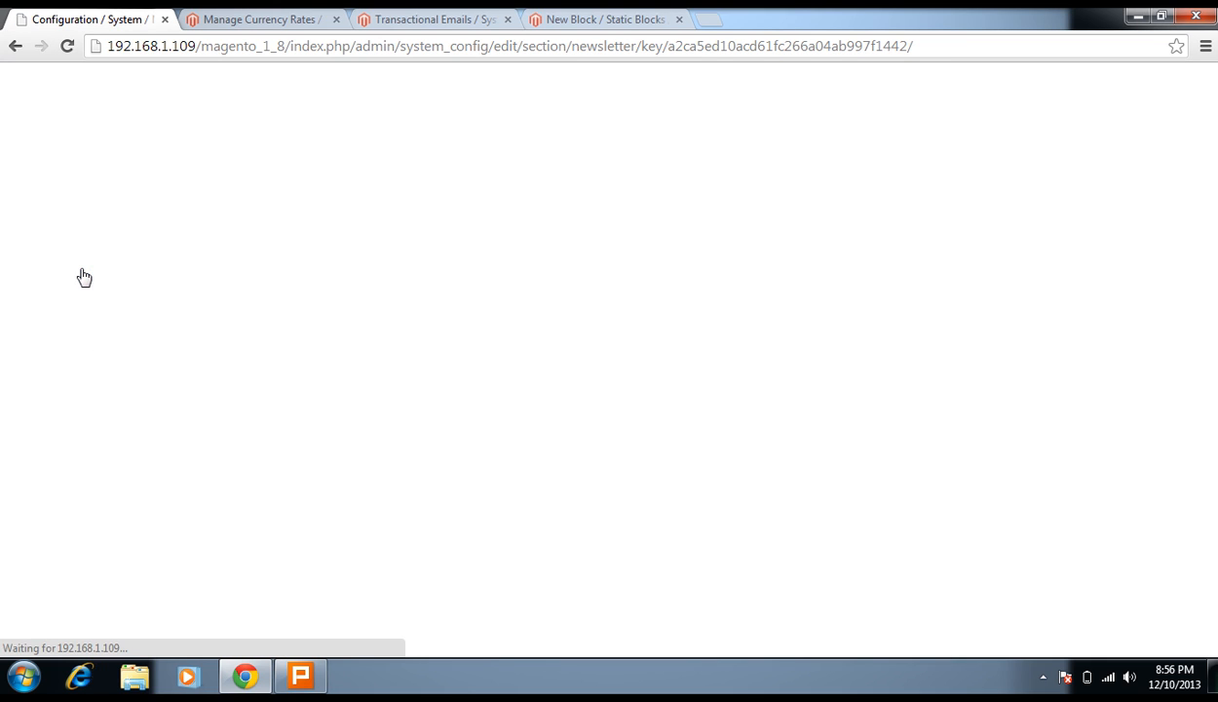
scroll(297, 312, down, 6)
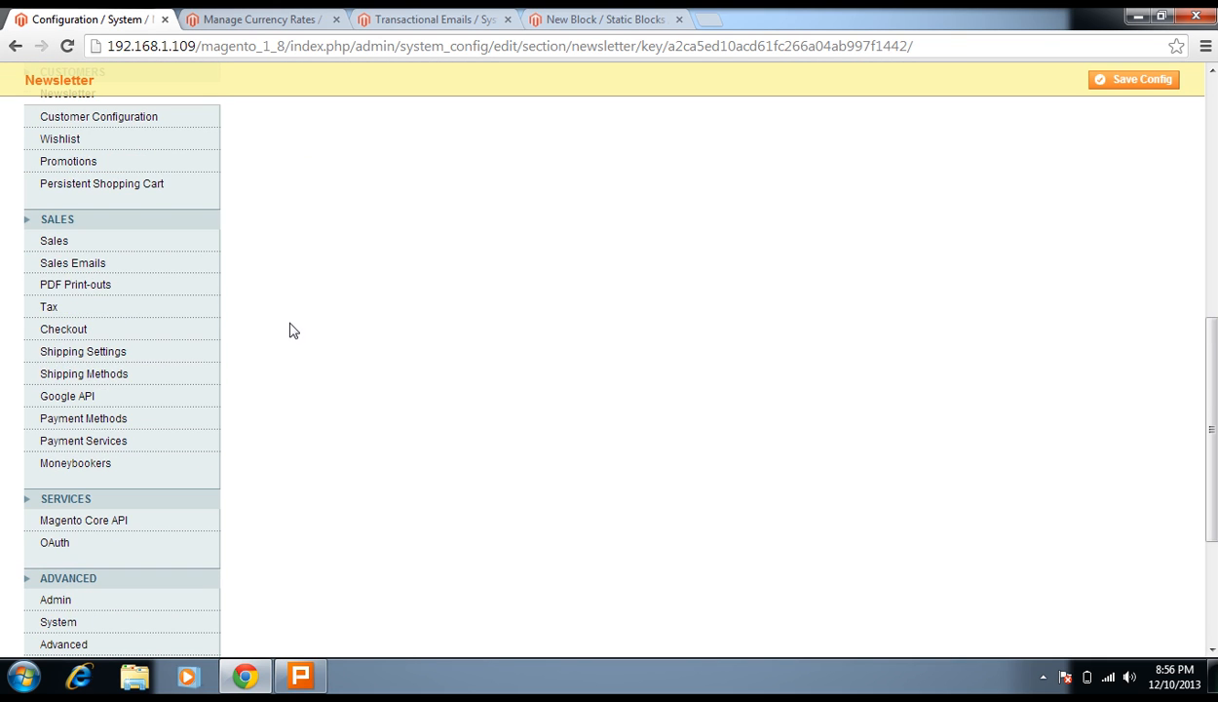
scroll(103, 361, down, 2)
scroll(100, 353, up, 10)
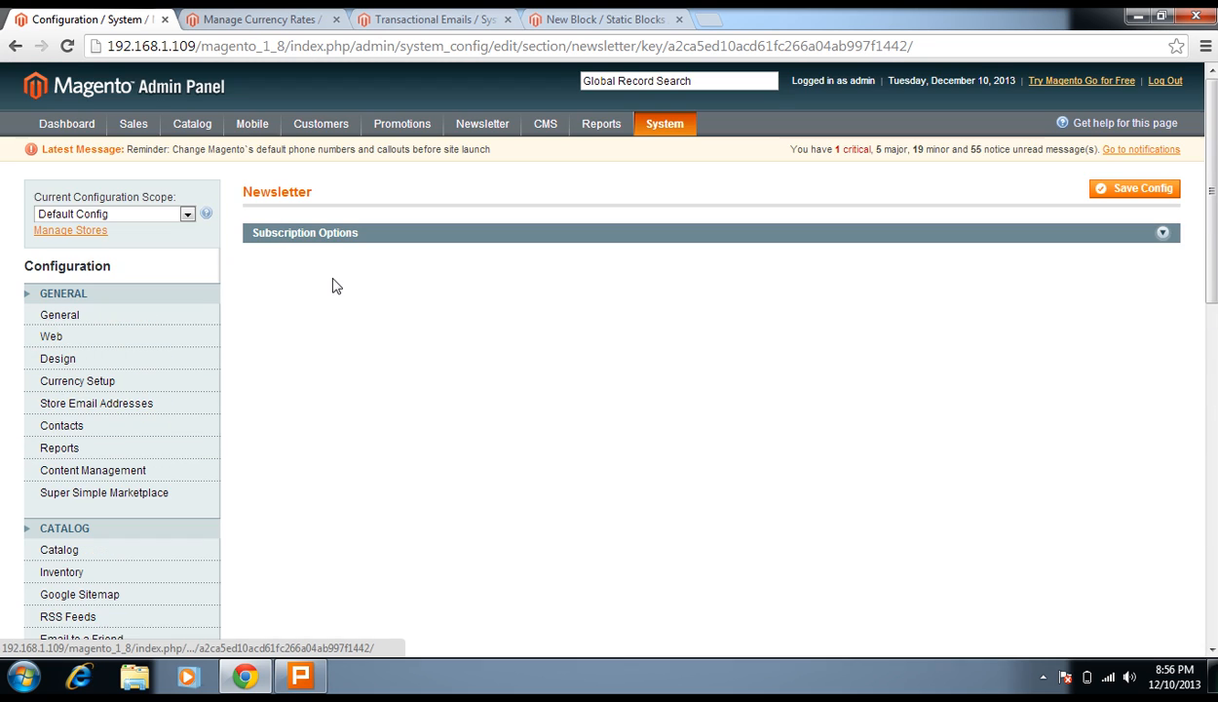
Step: Review the Newsletter section's Subscription Options, including the success, unsubscription and confirmation email settings, and collapse them
click(331, 232)
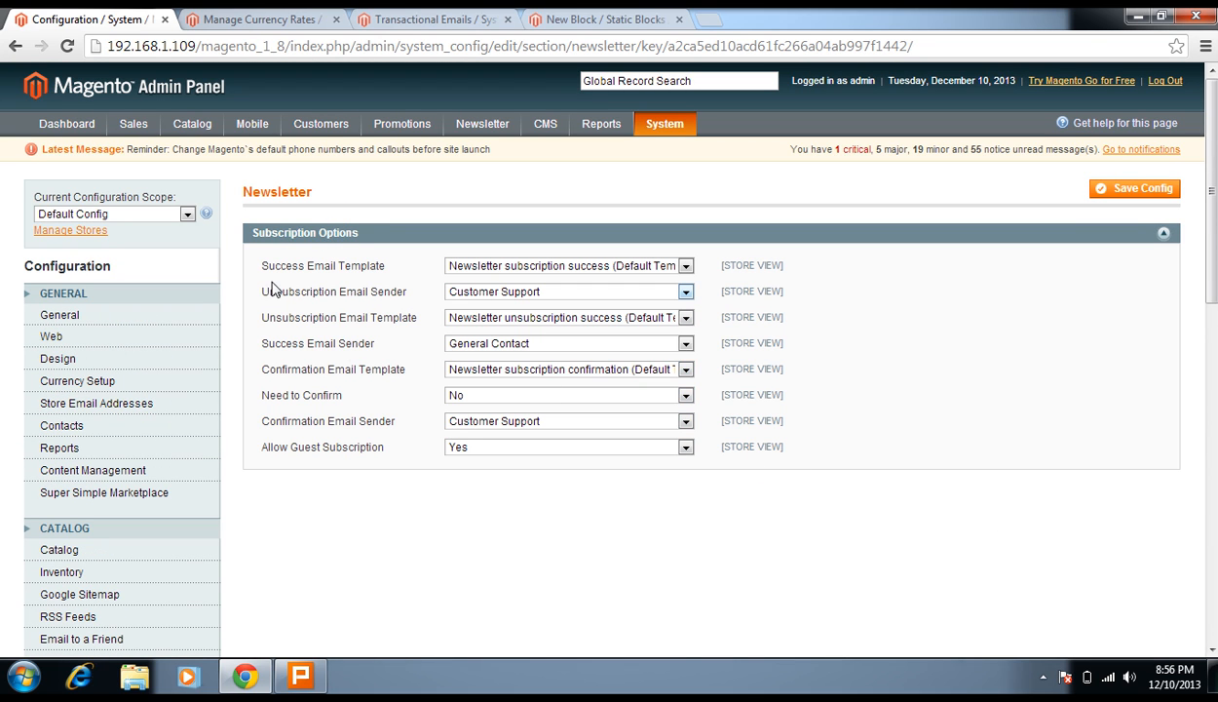
drag(259, 262, 721, 475)
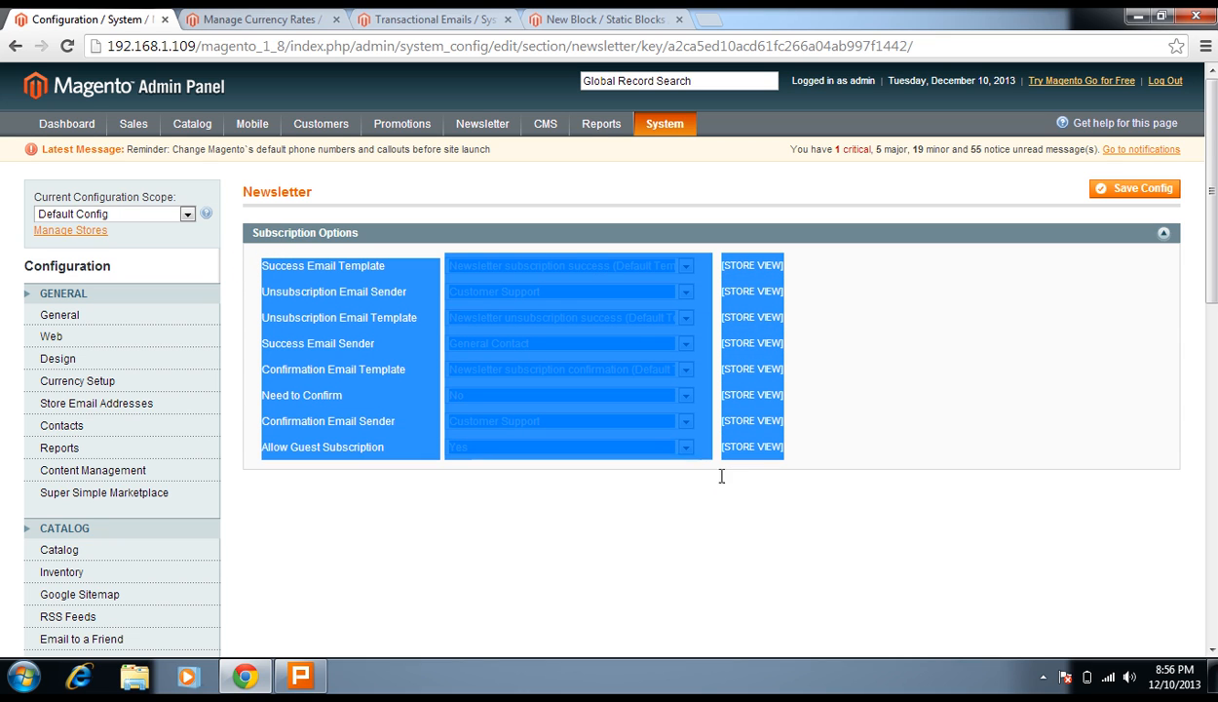
click(397, 273)
click(403, 232)
Step: Open Customer Configuration and review its Account Sharing Options and Online Customers Options, collapsing each after viewing
scroll(383, 393, down, 3)
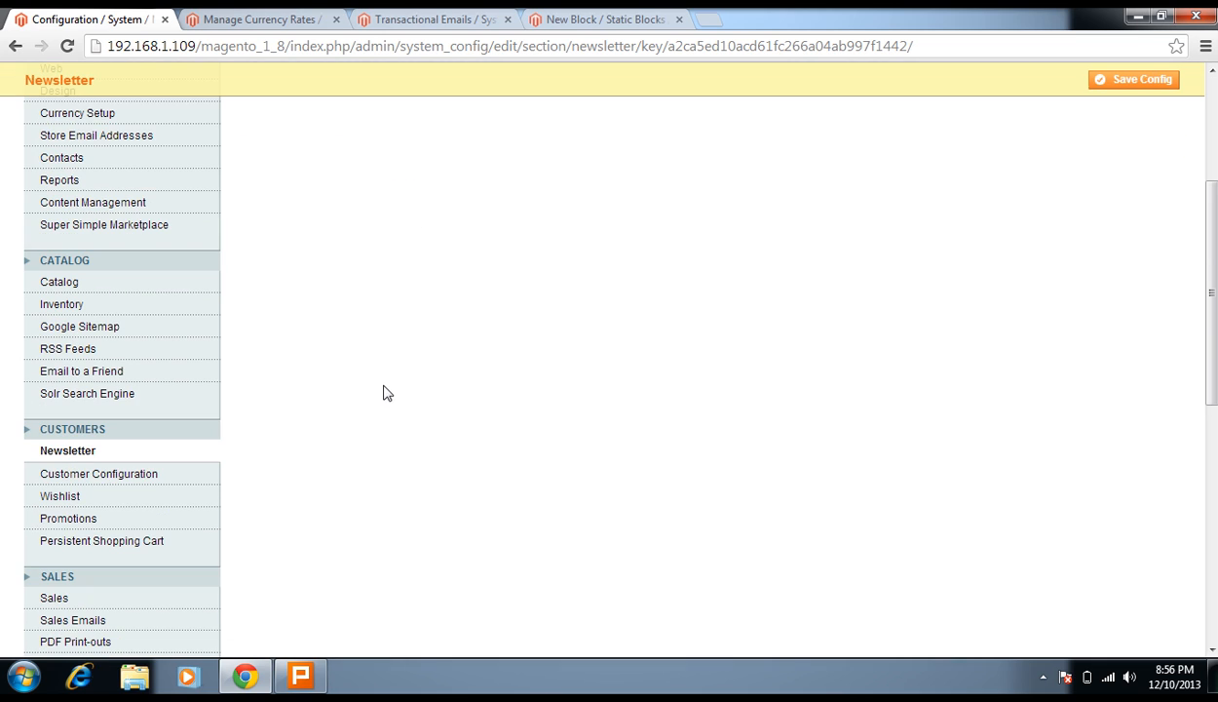
click(139, 476)
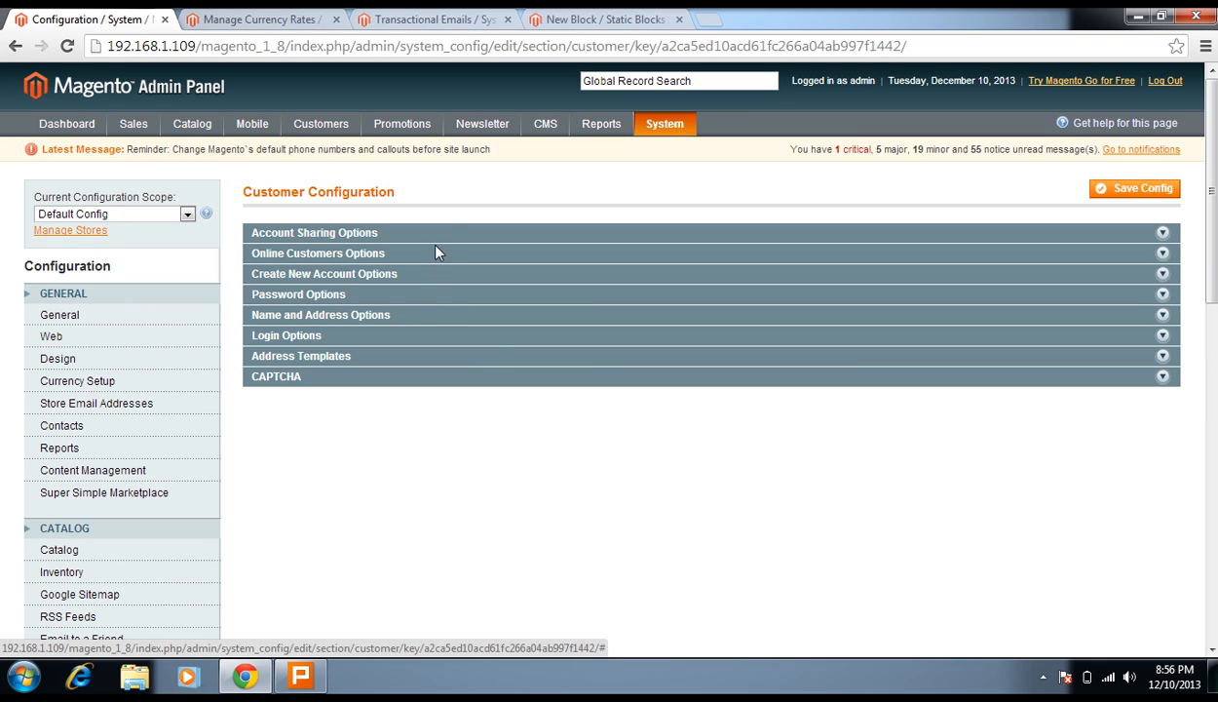
click(441, 233)
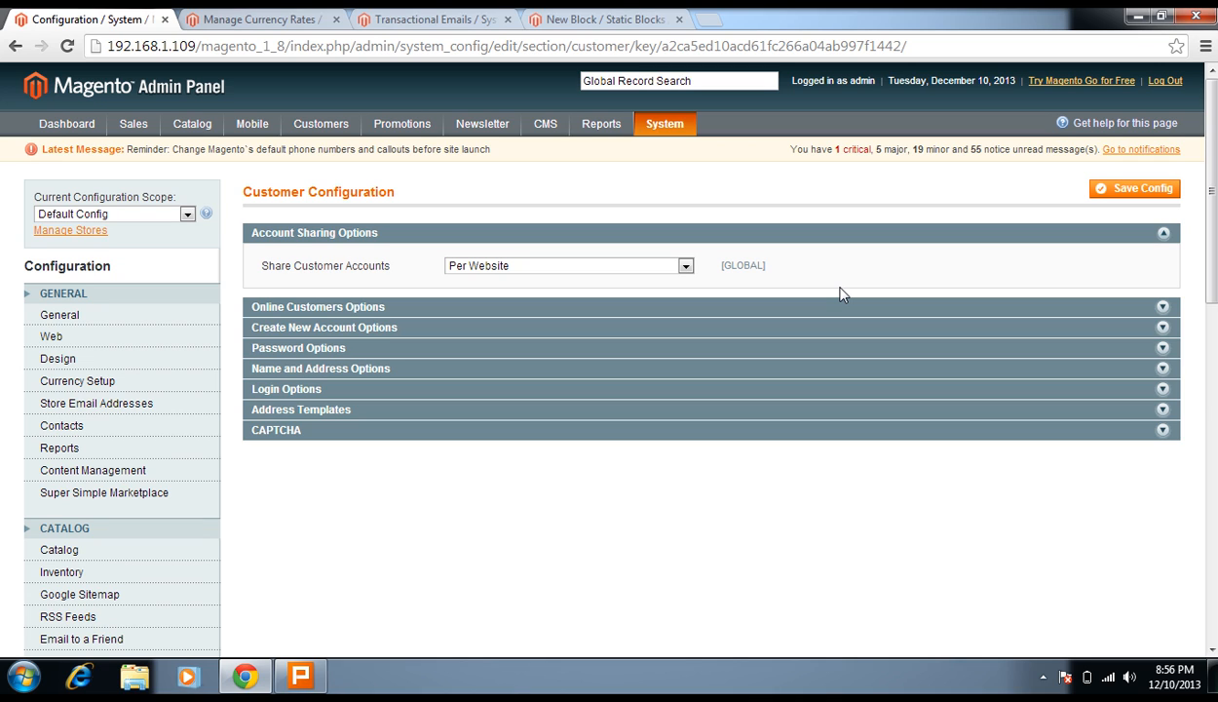
click(649, 234)
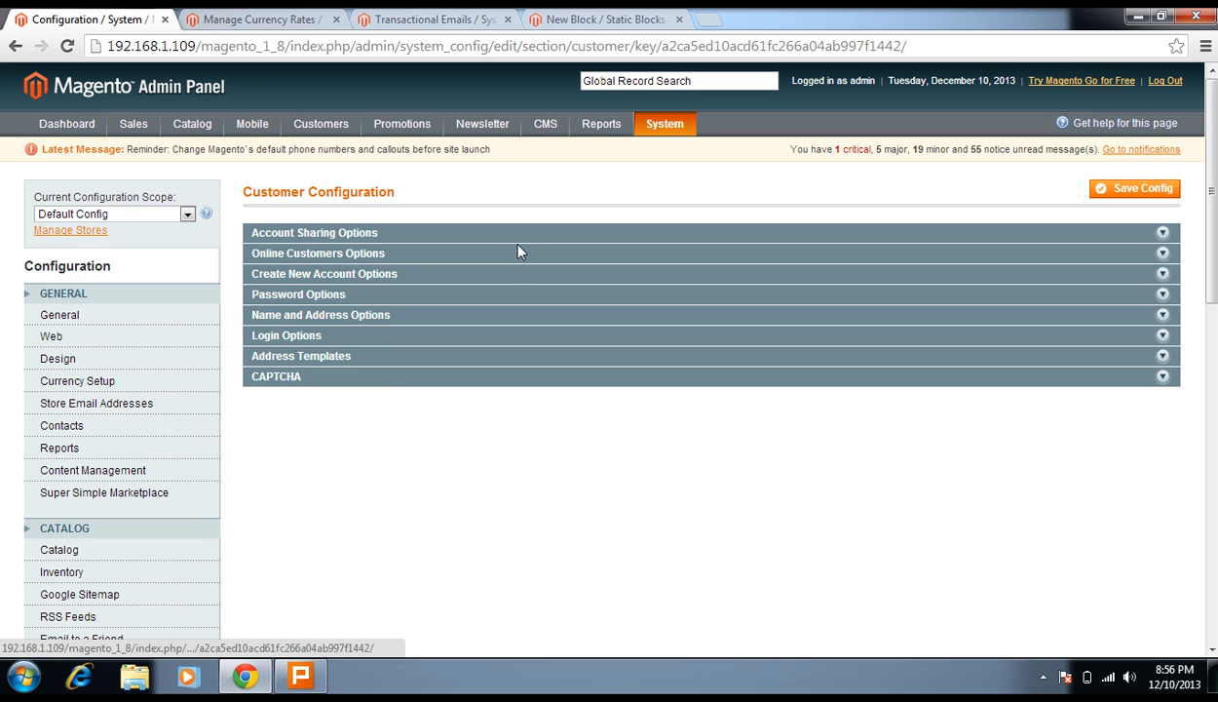
click(518, 254)
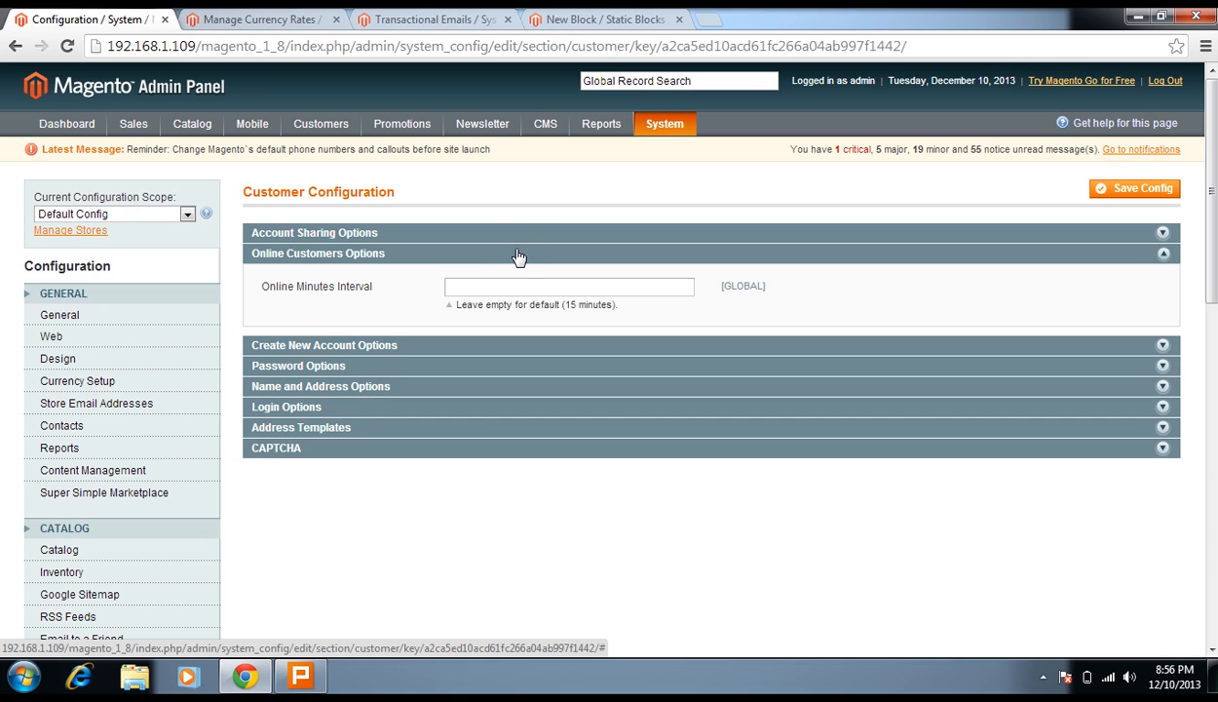
click(519, 254)
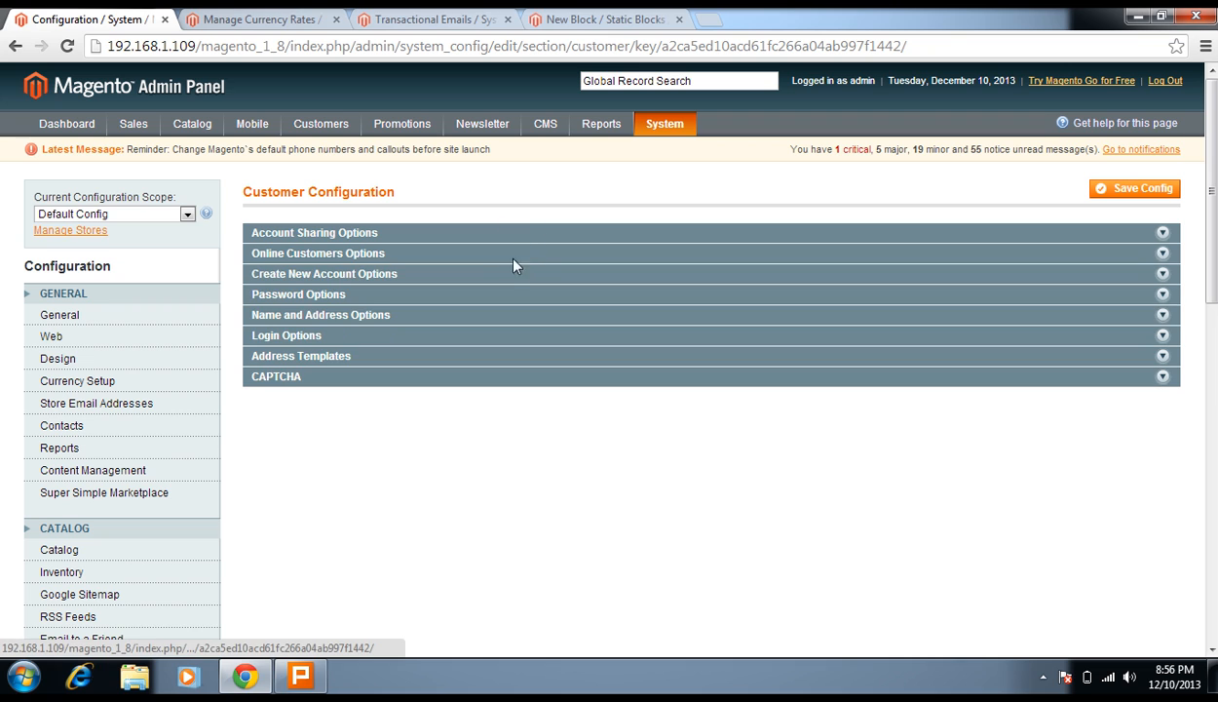
Step: Expand Create New Account Options, preview Enable Automatic Assignment to Customer Group as Yes, and return it to No
click(388, 273)
scroll(914, 333, down, 1)
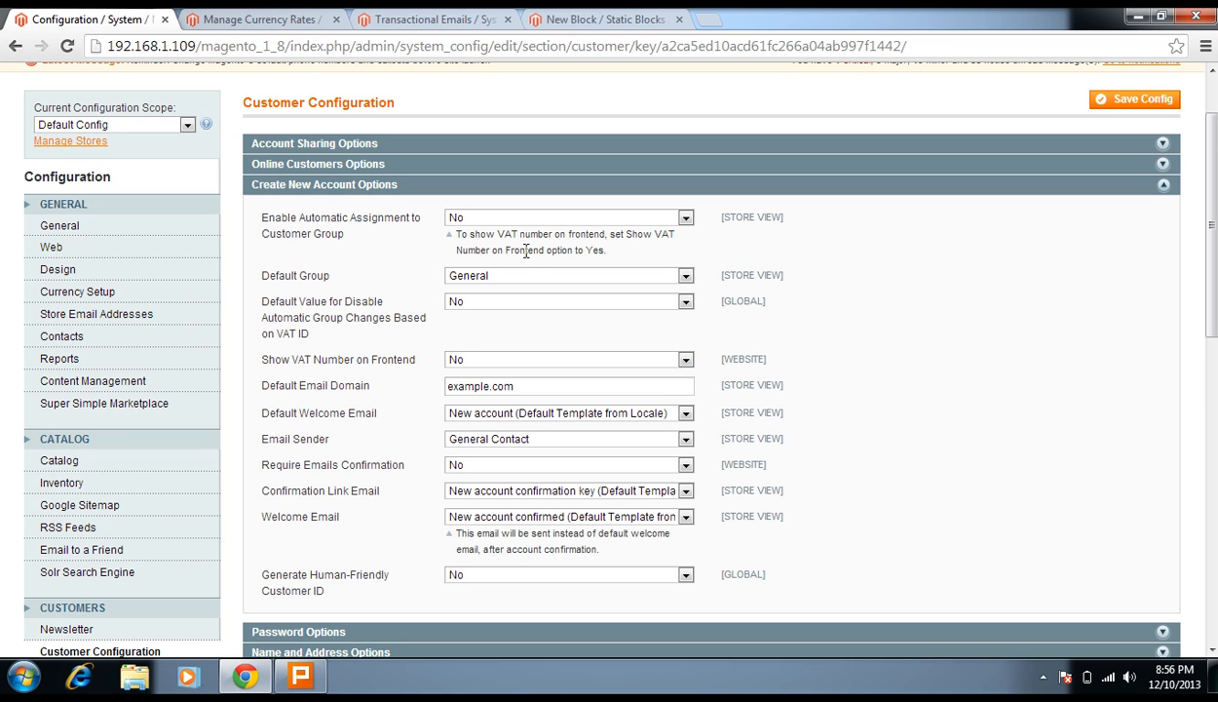
click(526, 219)
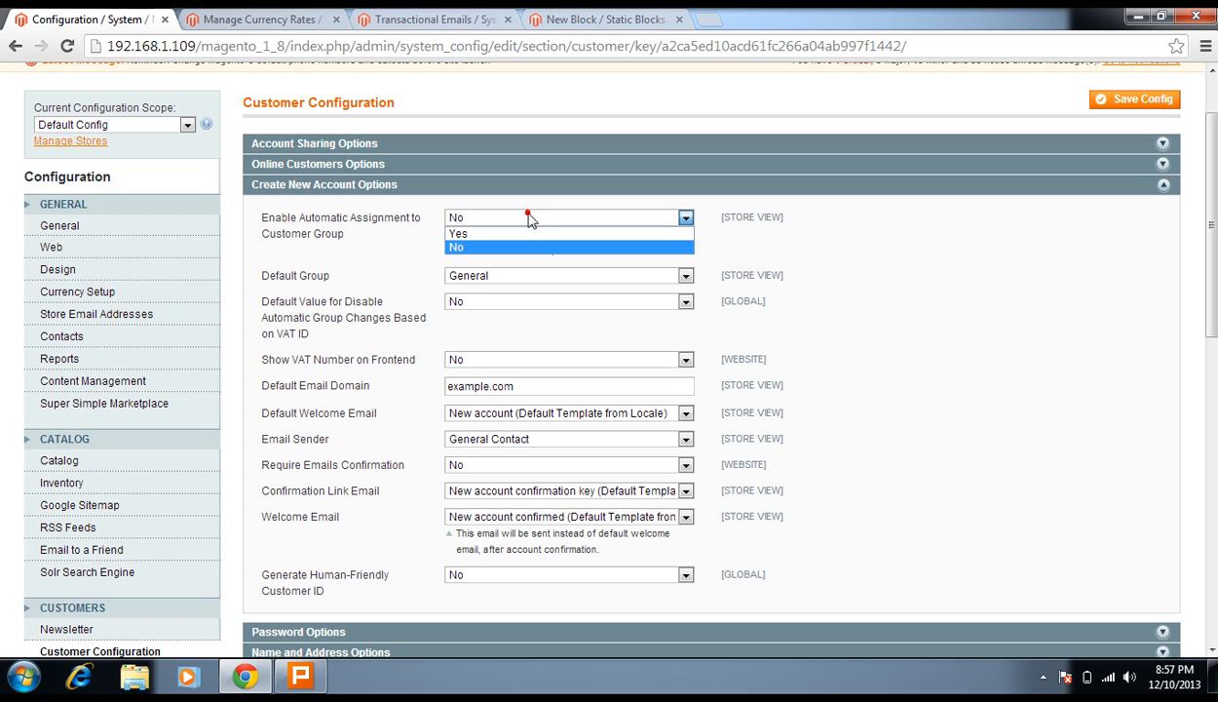
click(519, 234)
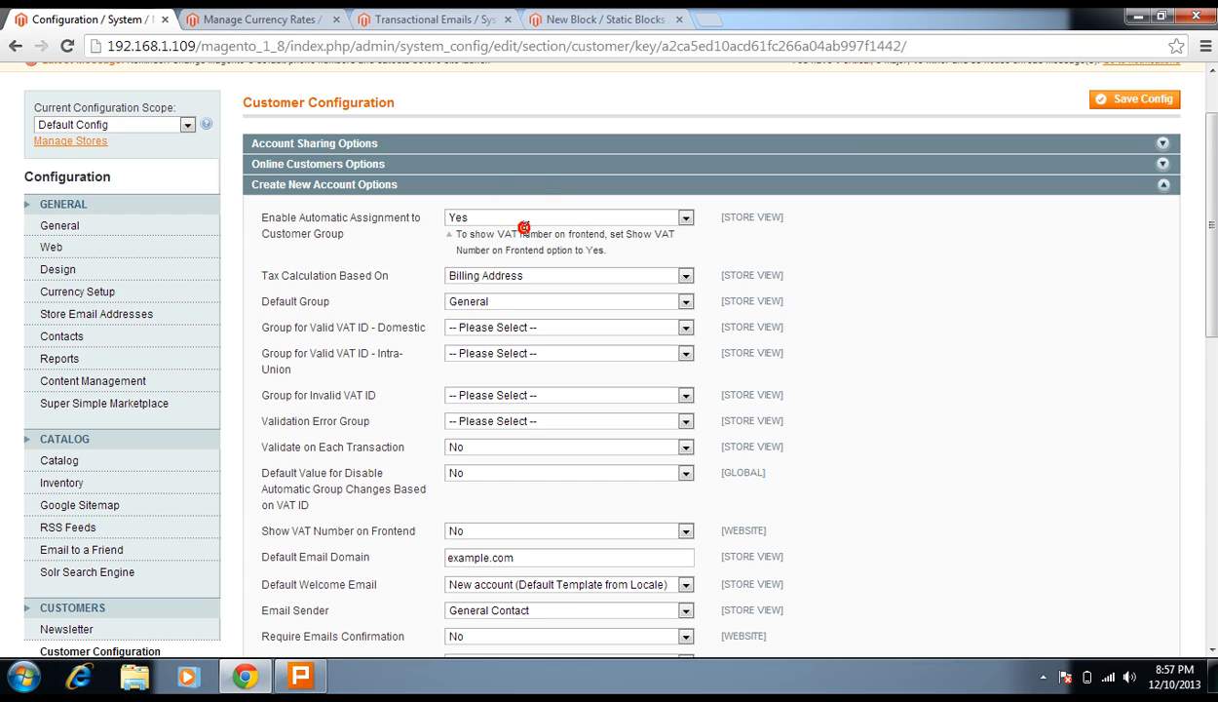
click(520, 217)
click(531, 236)
click(519, 217)
click(533, 248)
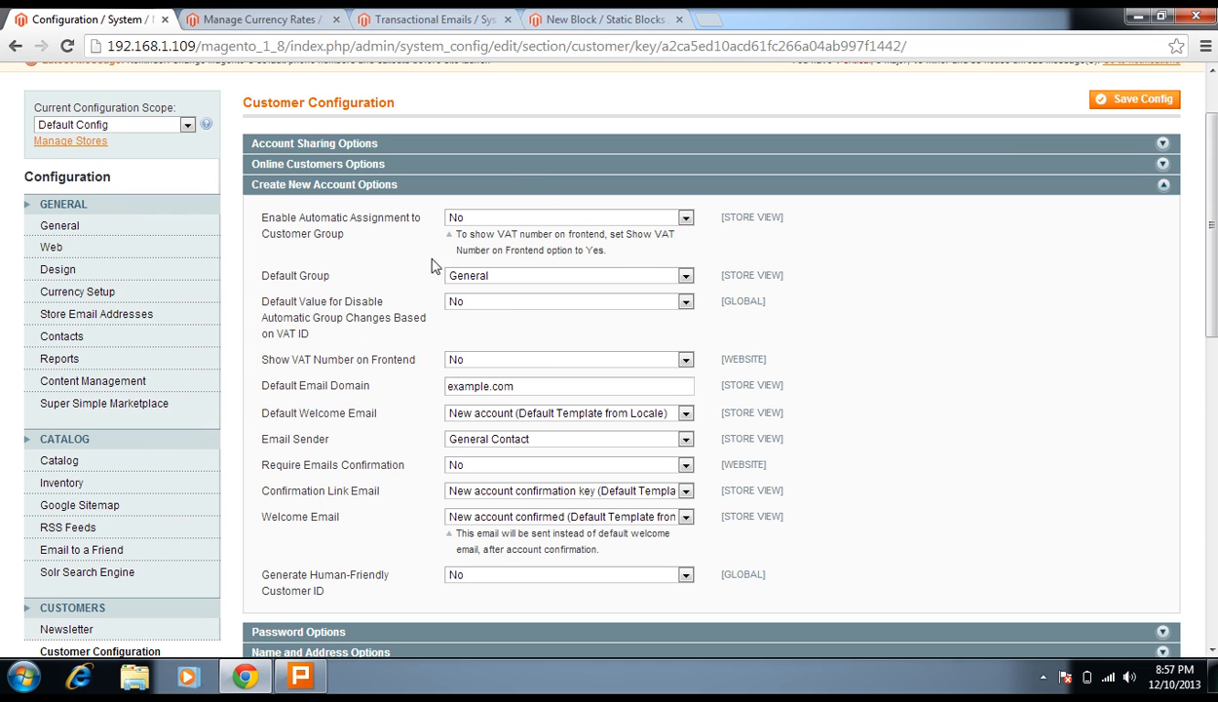
Step: Examine the available choices for Default Group and for disabling automatic group changes based on VAT ID, keeping the current settings
scroll(344, 278, down, 1)
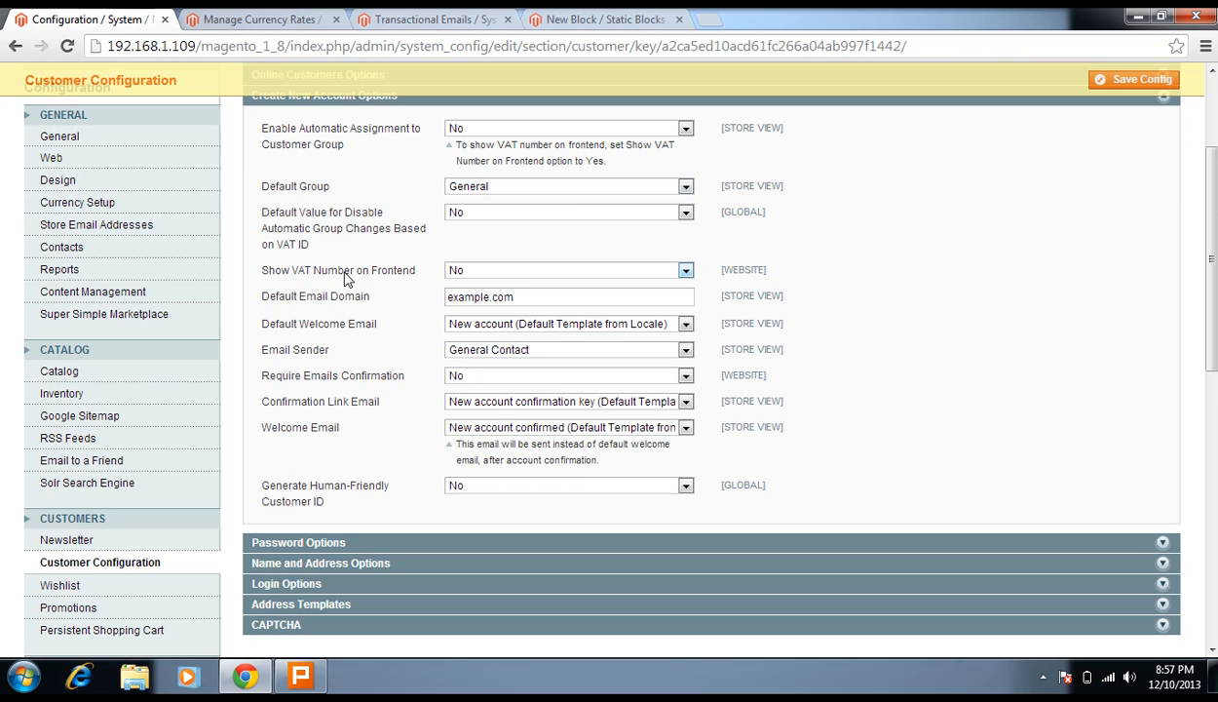
click(579, 185)
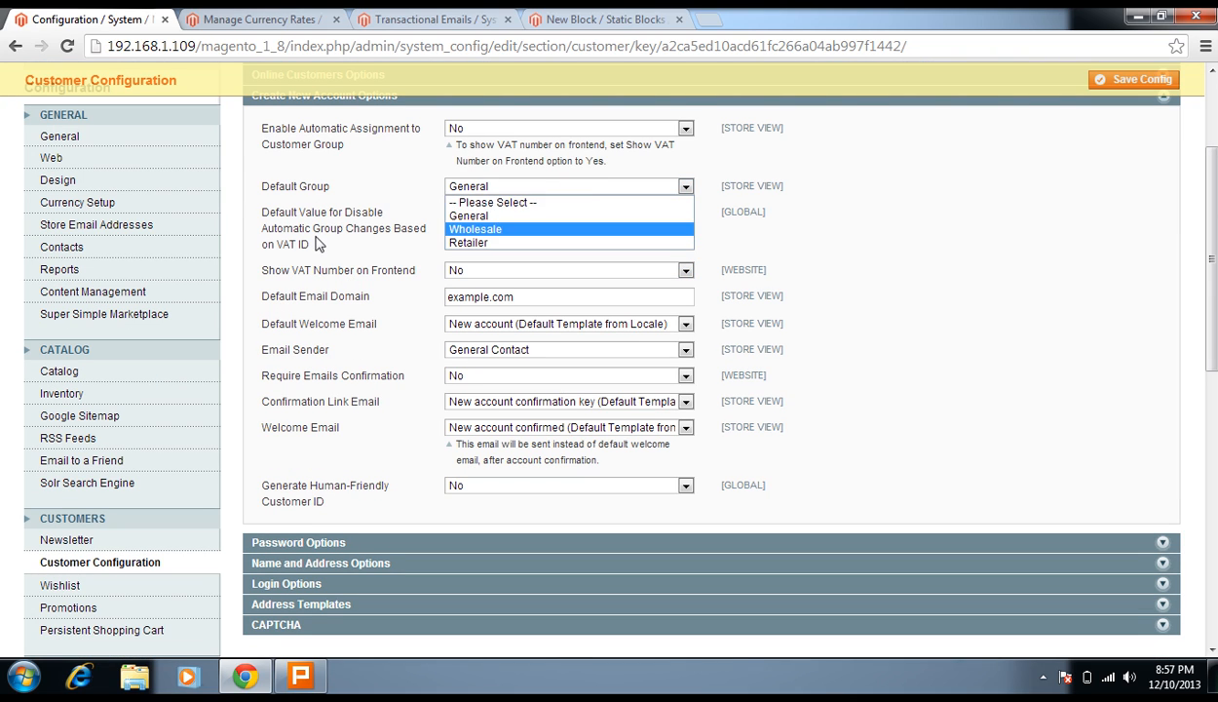
click(312, 232)
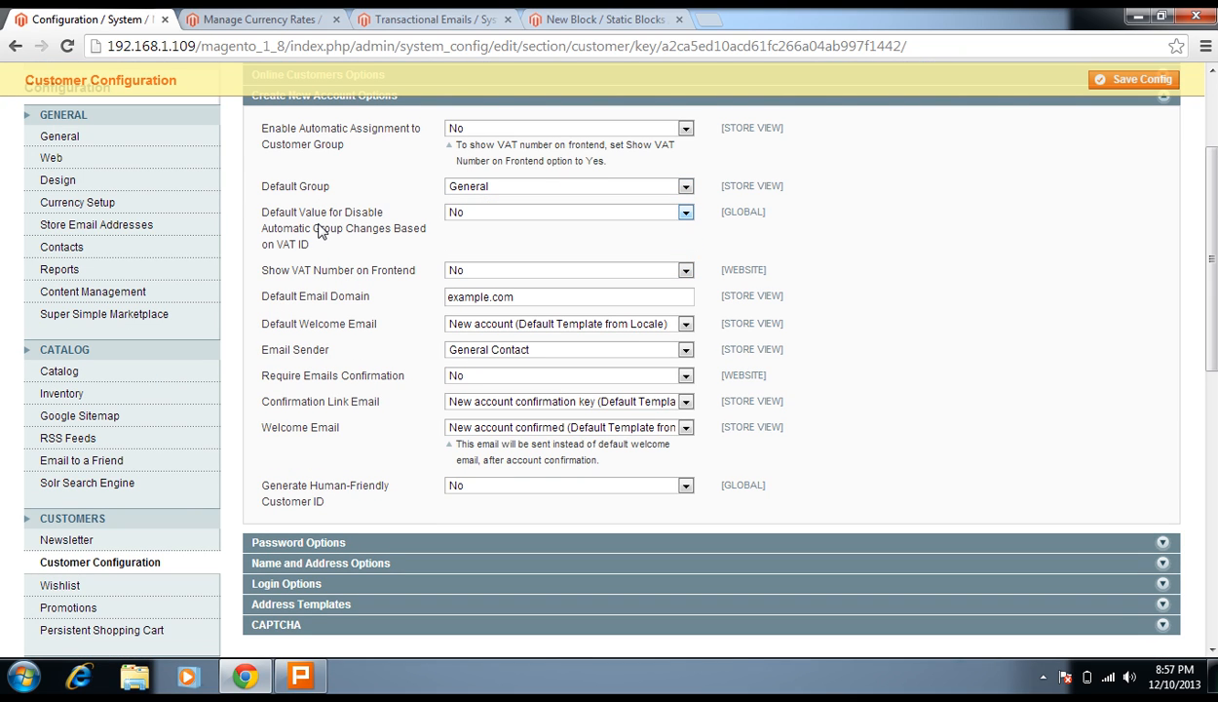
click(555, 212)
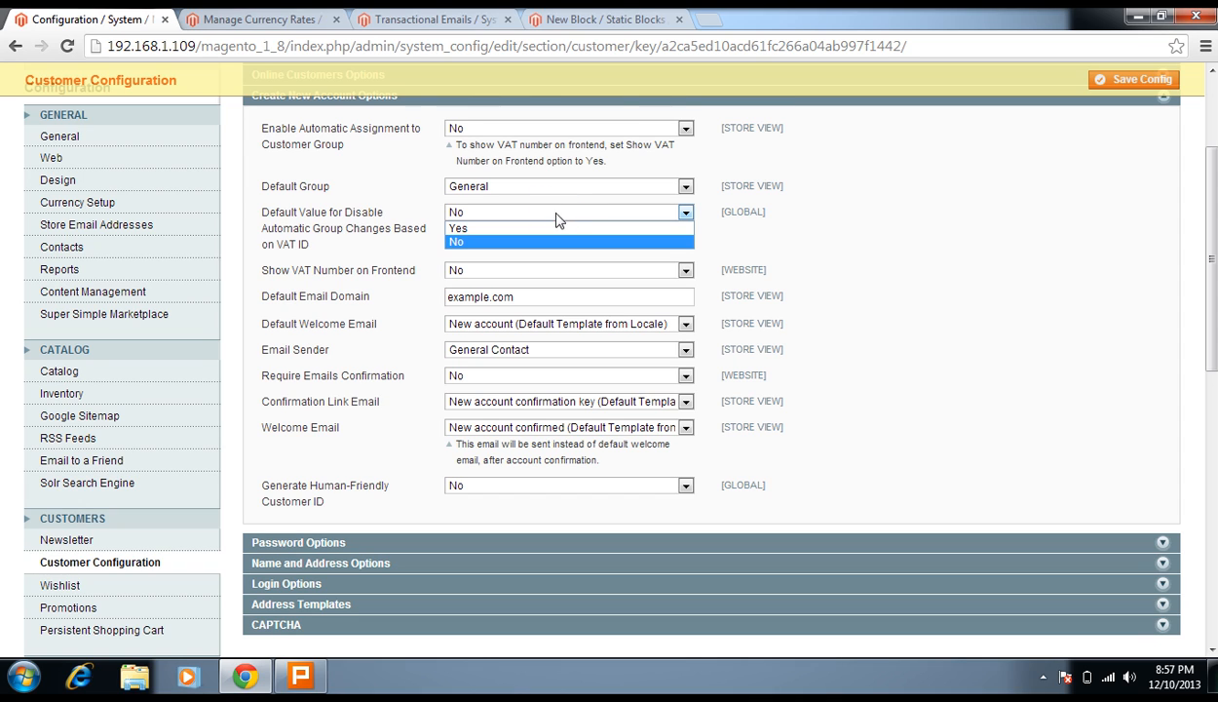
click(548, 245)
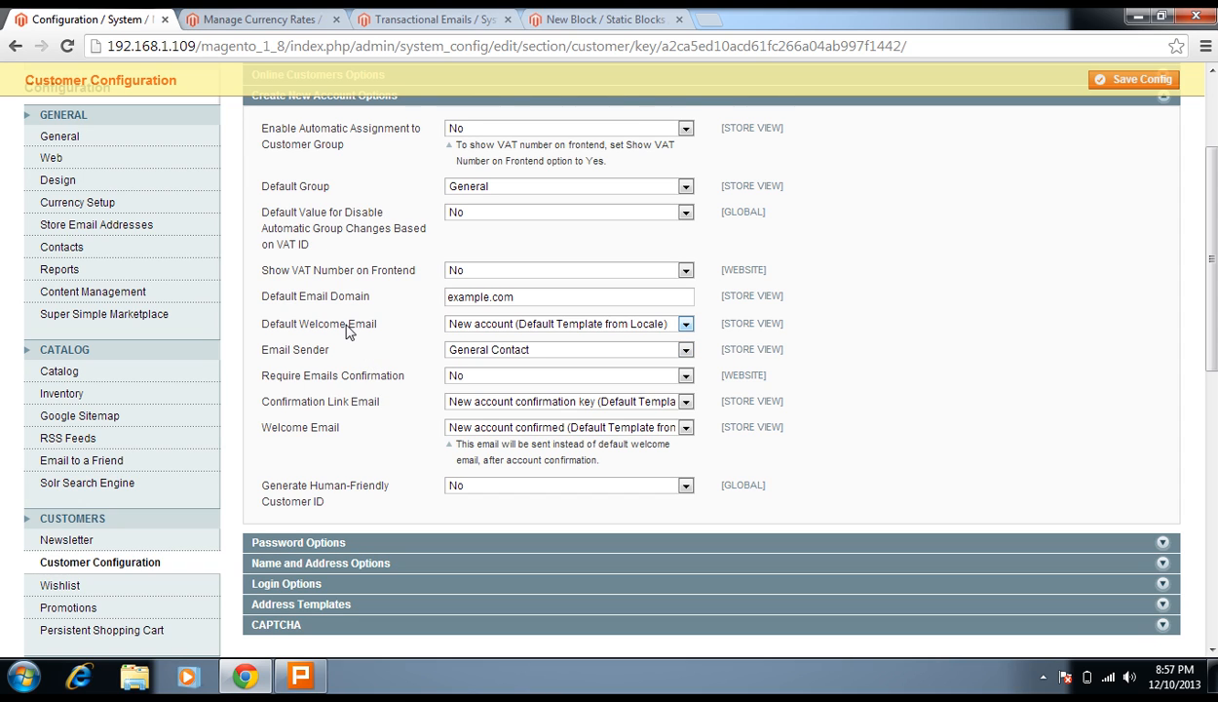
Step: Examine the Default Email Domain and the choices for Default Welcome Email, Email Sender and Require Emails Confirmation without changing them
click(484, 331)
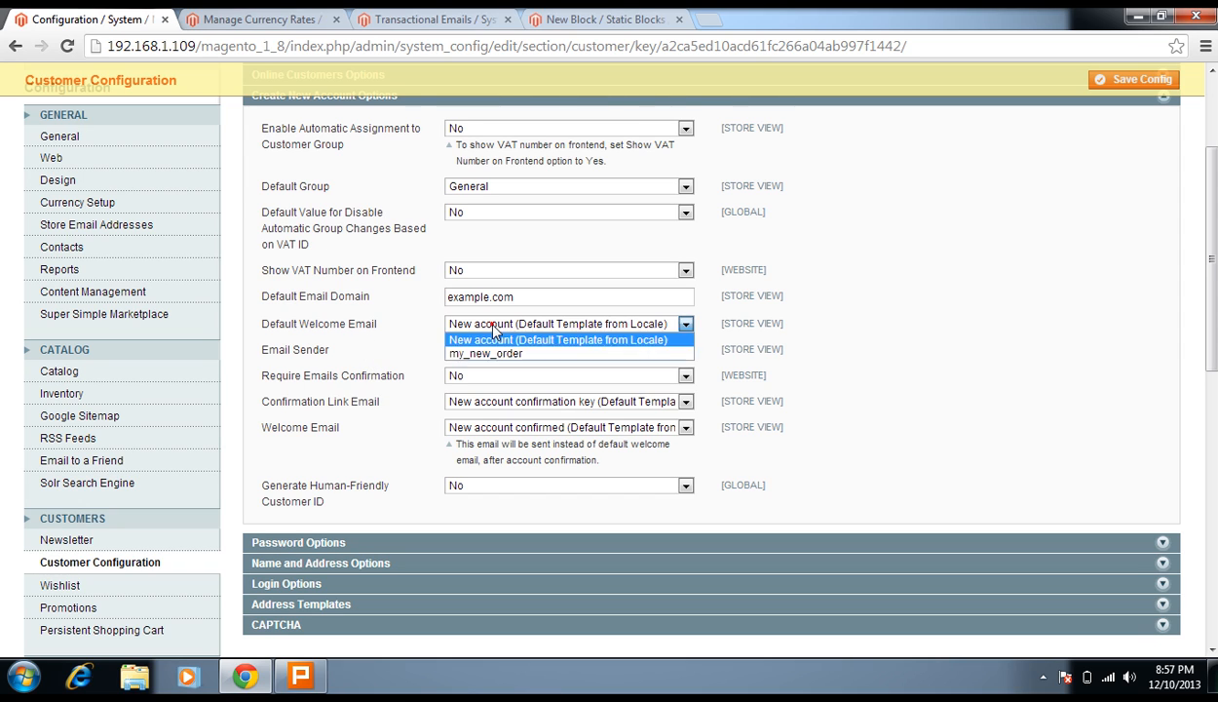
click(414, 325)
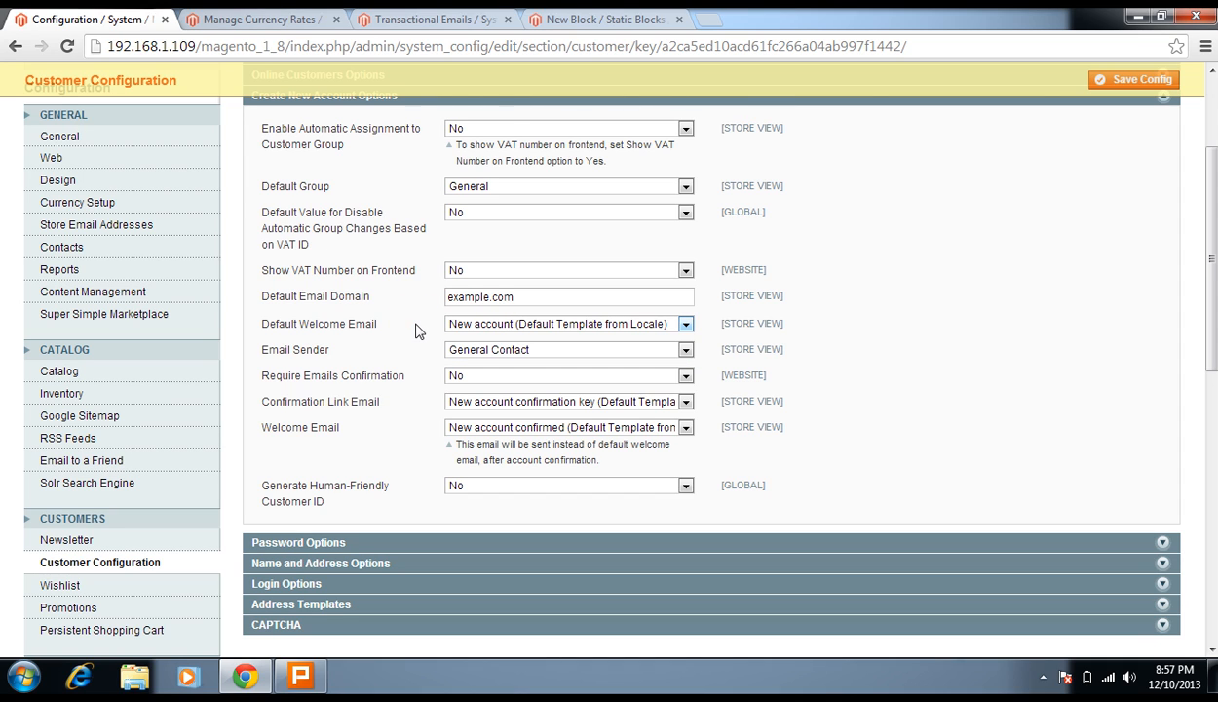
double_click(533, 296)
click(533, 297)
click(536, 323)
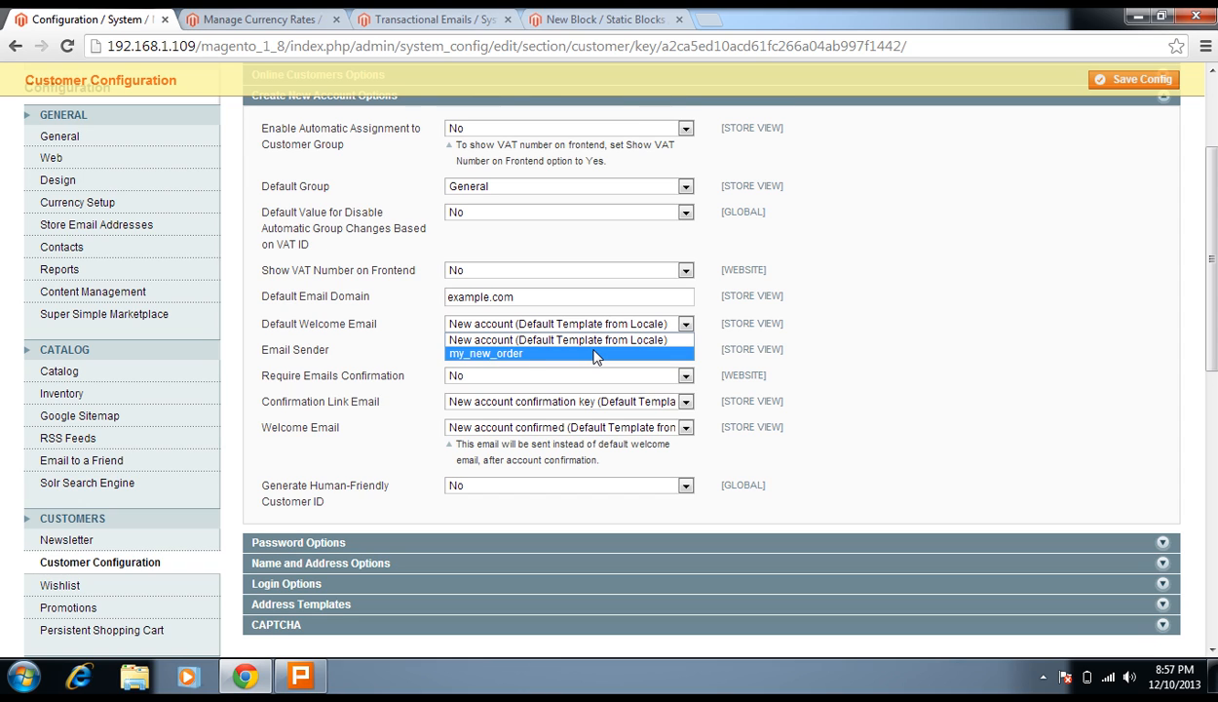
click(337, 351)
click(480, 353)
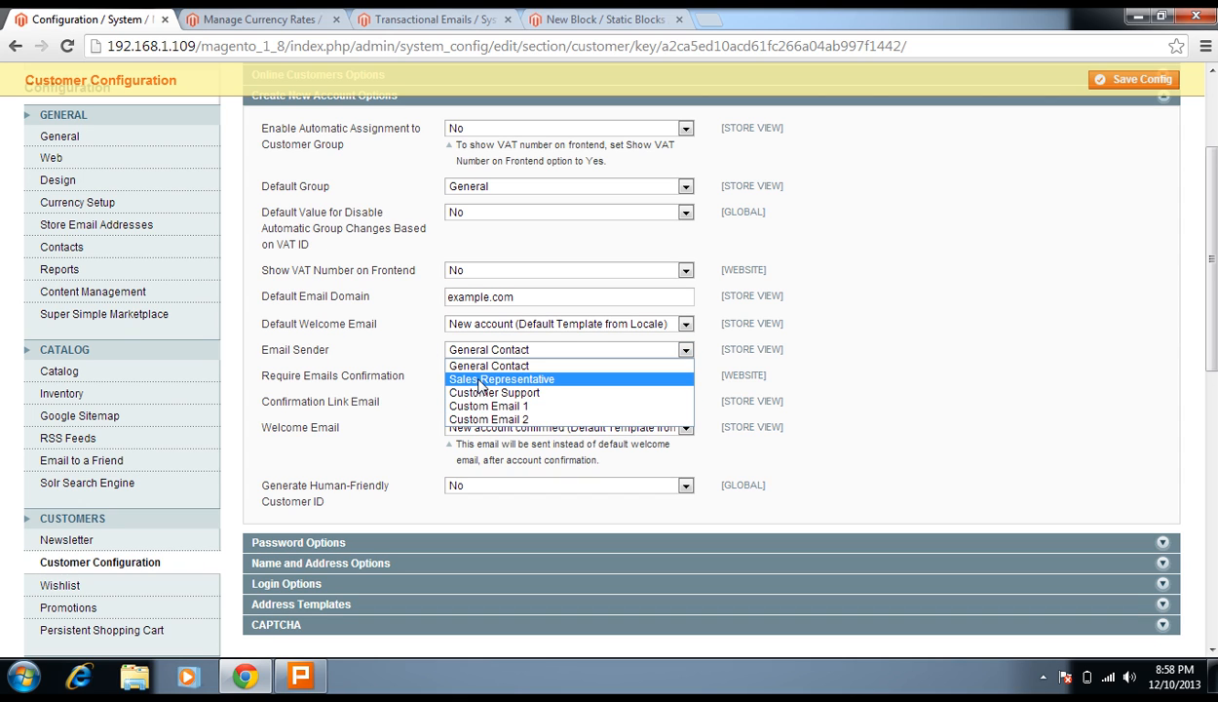
click(350, 382)
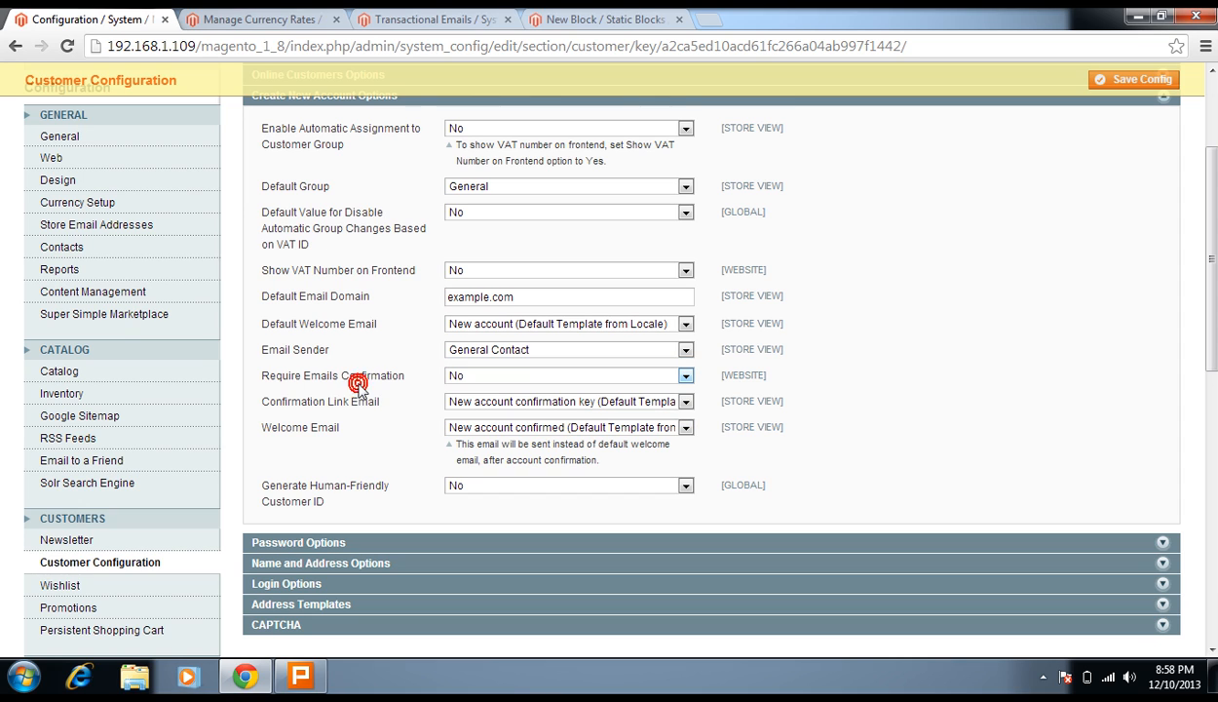
click(443, 377)
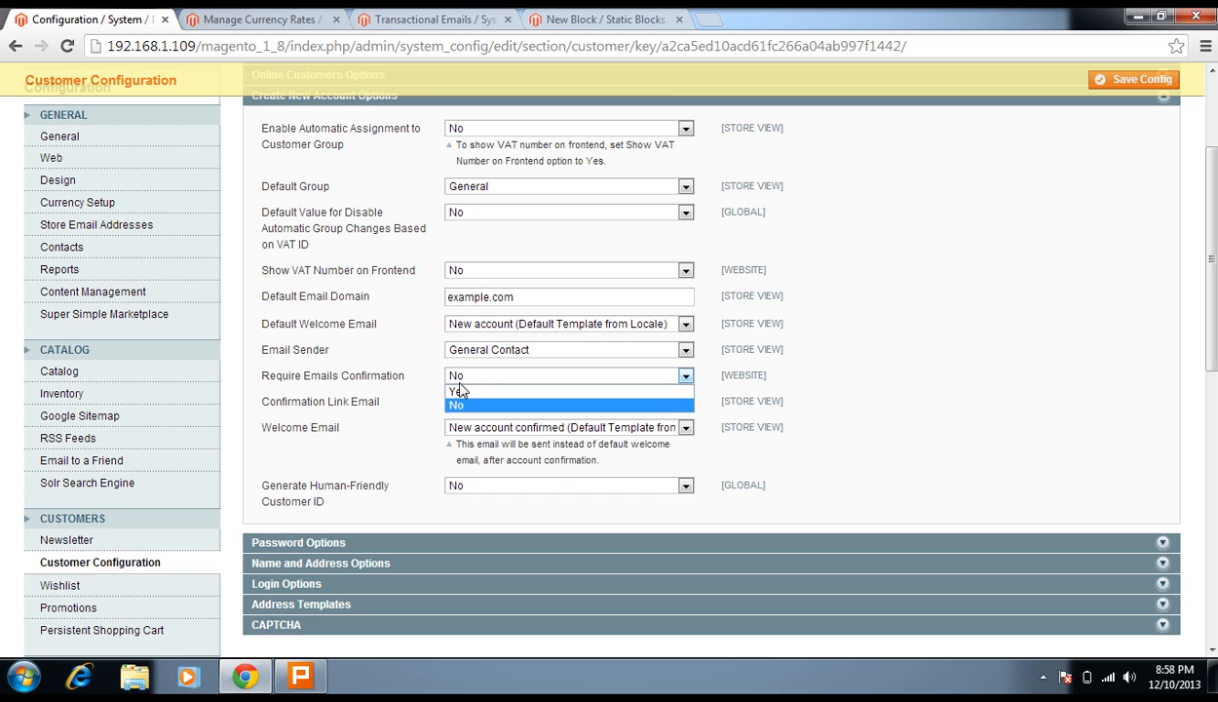
click(378, 378)
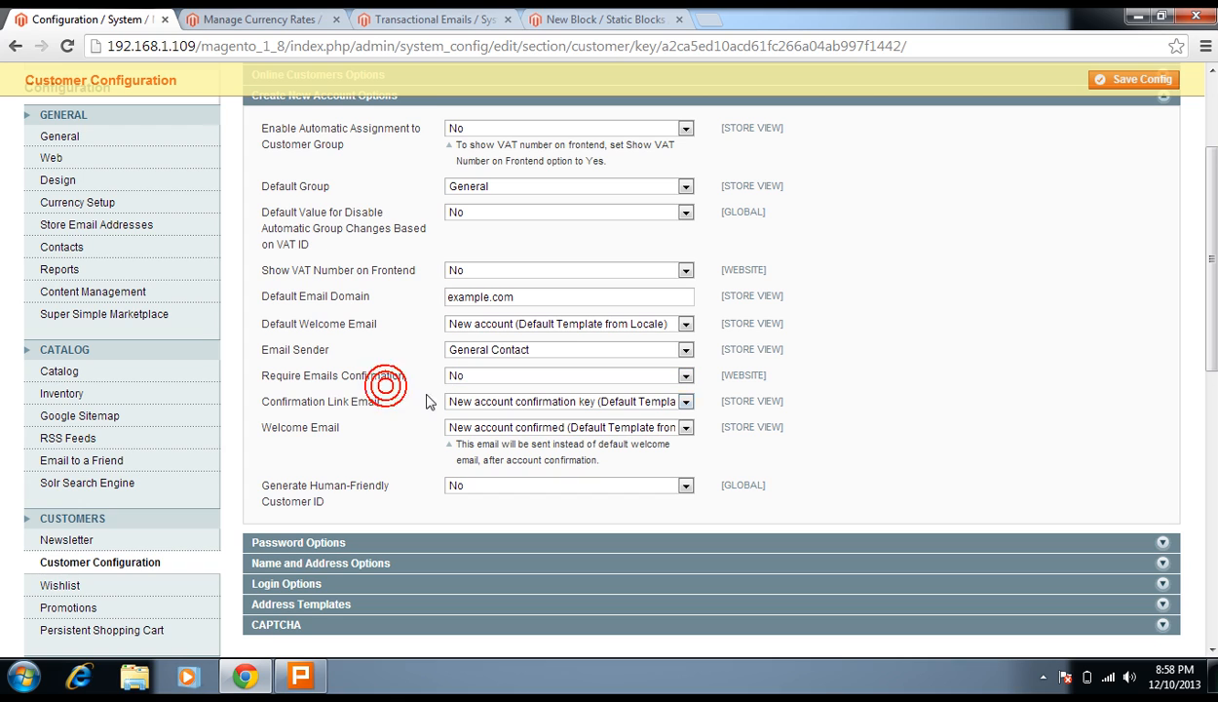
Step: Set both the Confirmation Link Email and Welcome Email templates to my_new_order, and collapse Create New Account Options
click(505, 401)
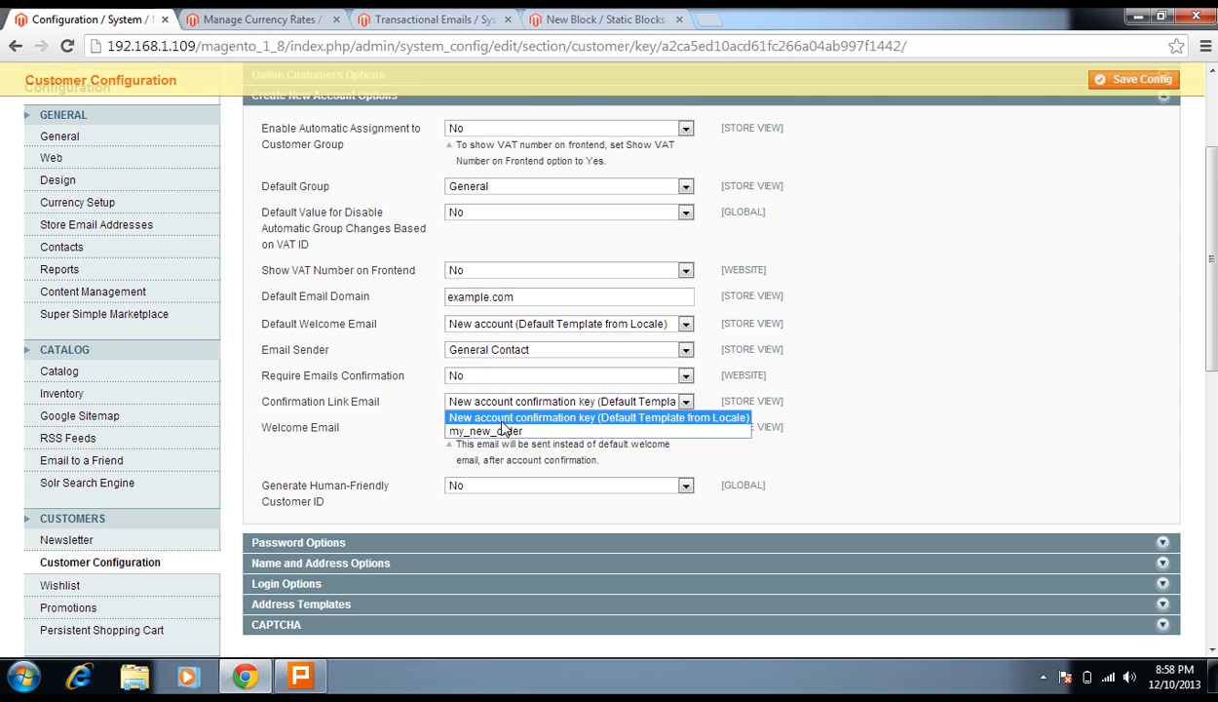
click(506, 431)
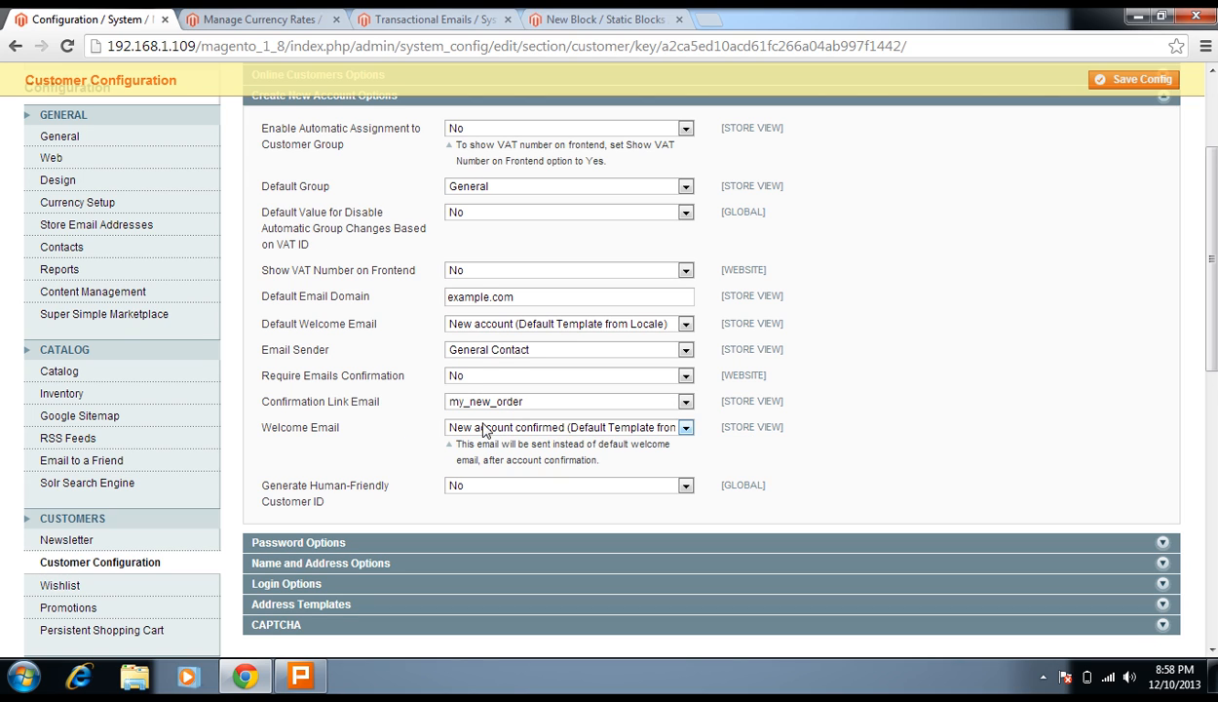
click(481, 427)
click(499, 399)
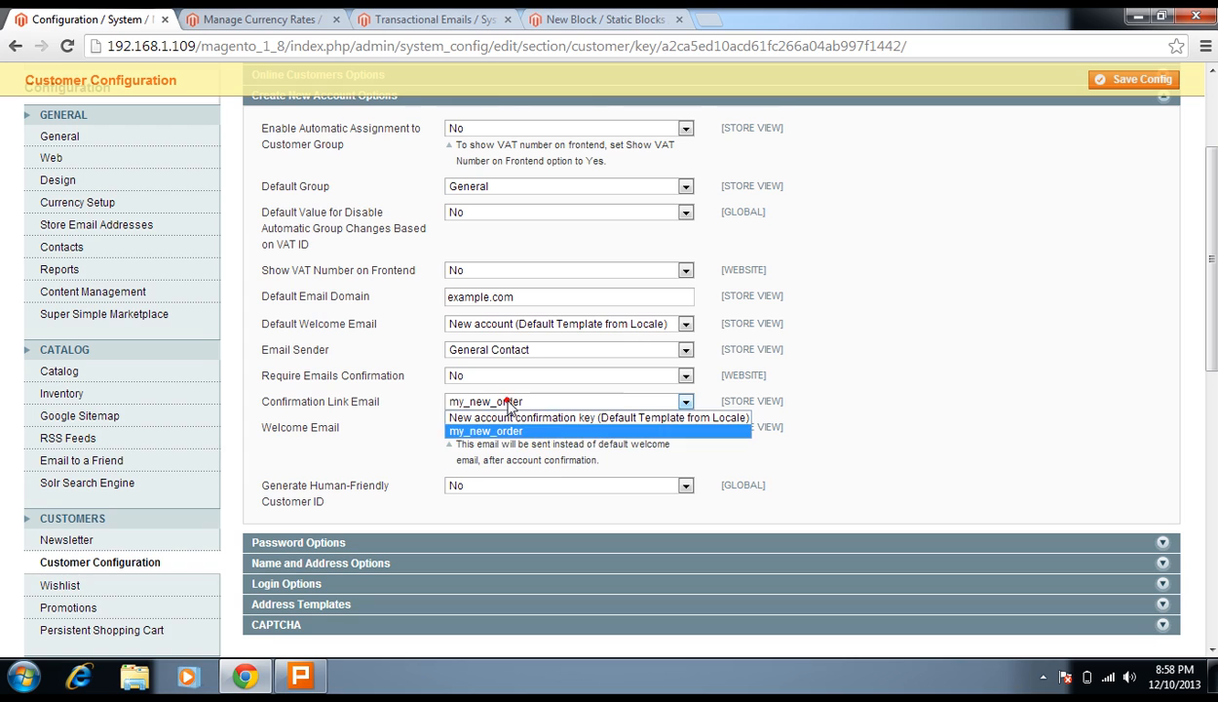
click(500, 432)
click(498, 429)
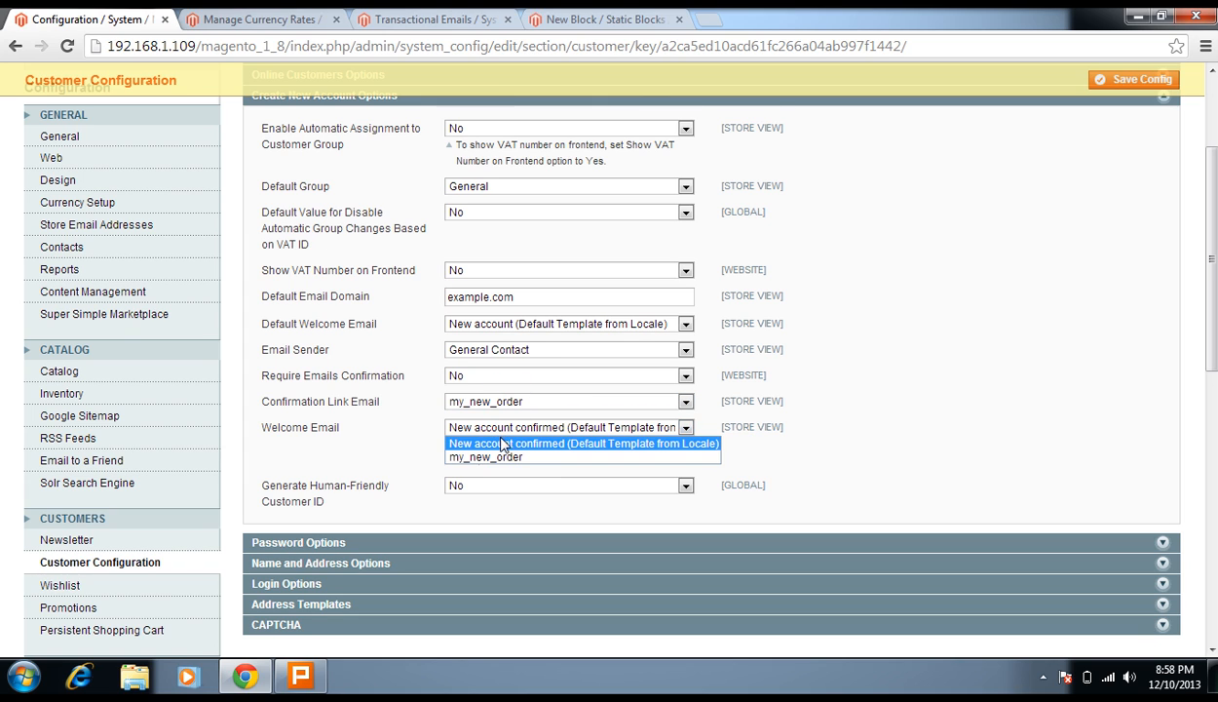
click(500, 459)
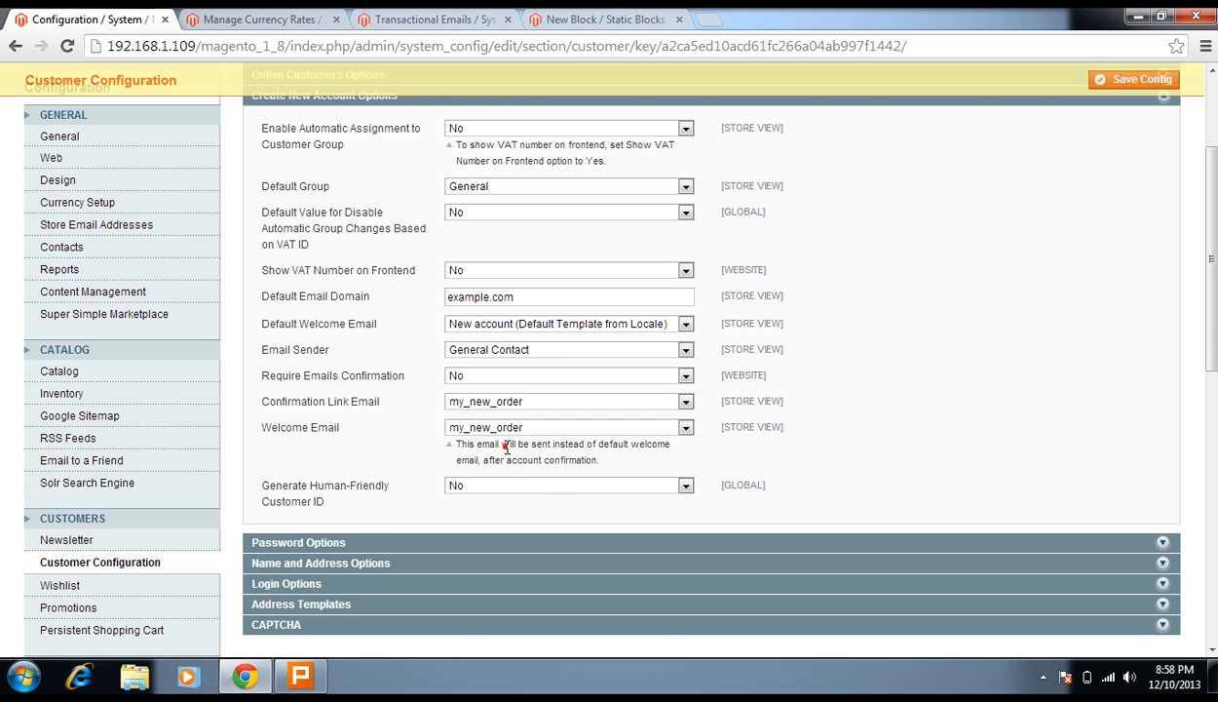
scroll(509, 443, up, 3)
click(365, 278)
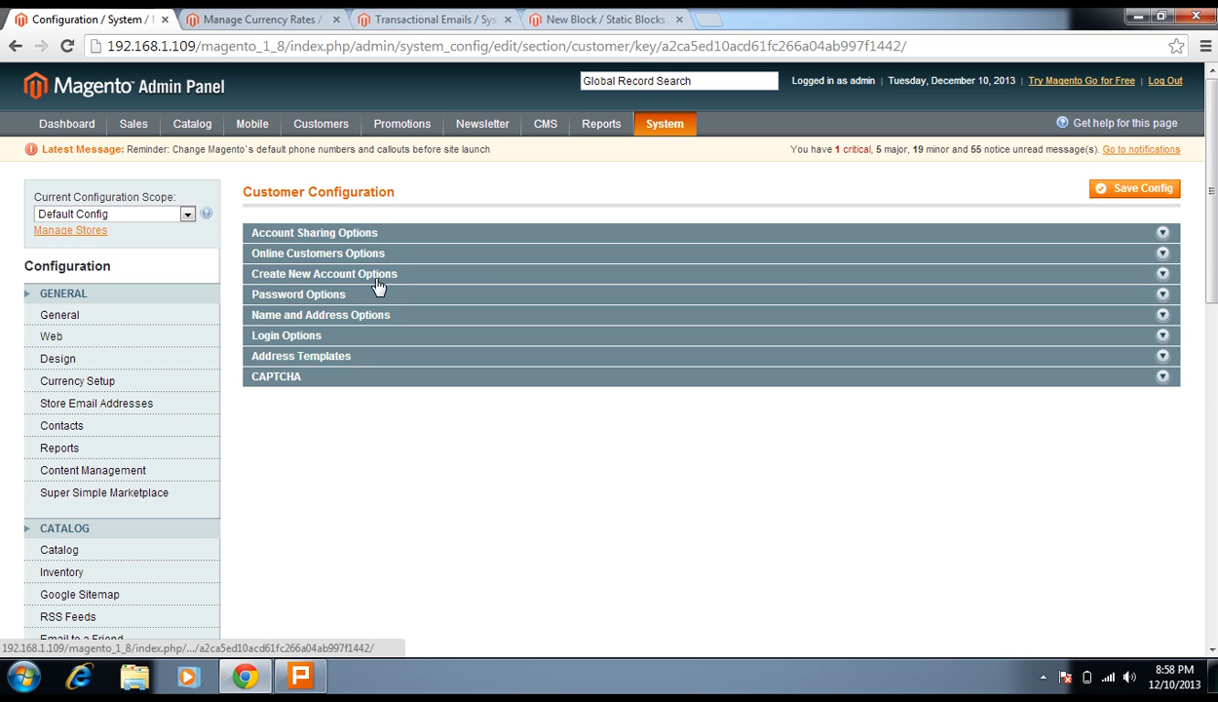
Step: Expand Password Options and examine the template choices for Forgot Email Template, keeping the current selection
click(370, 295)
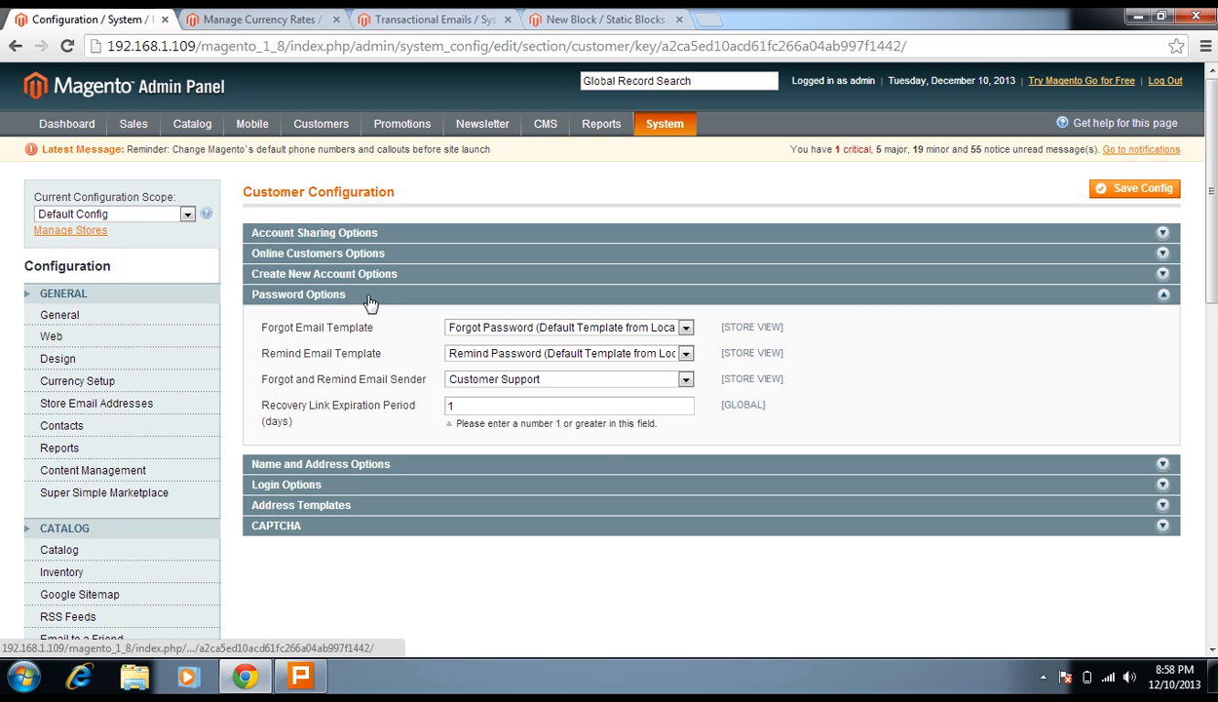
click(494, 328)
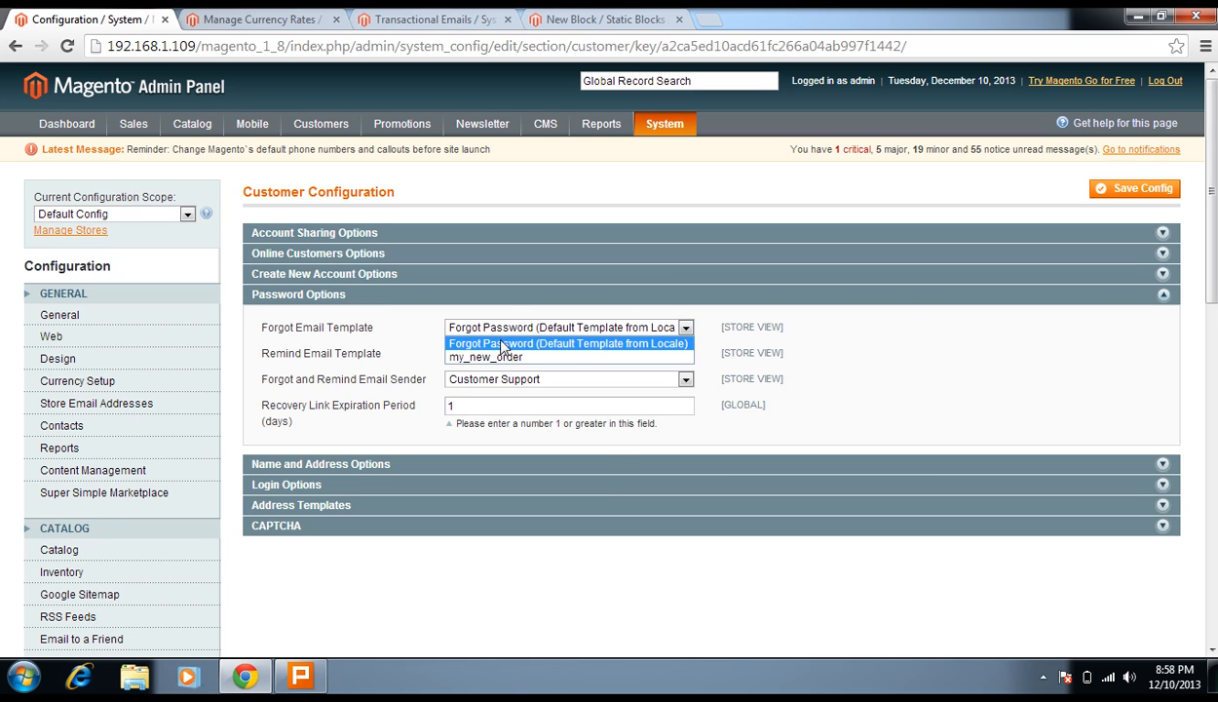
click(378, 327)
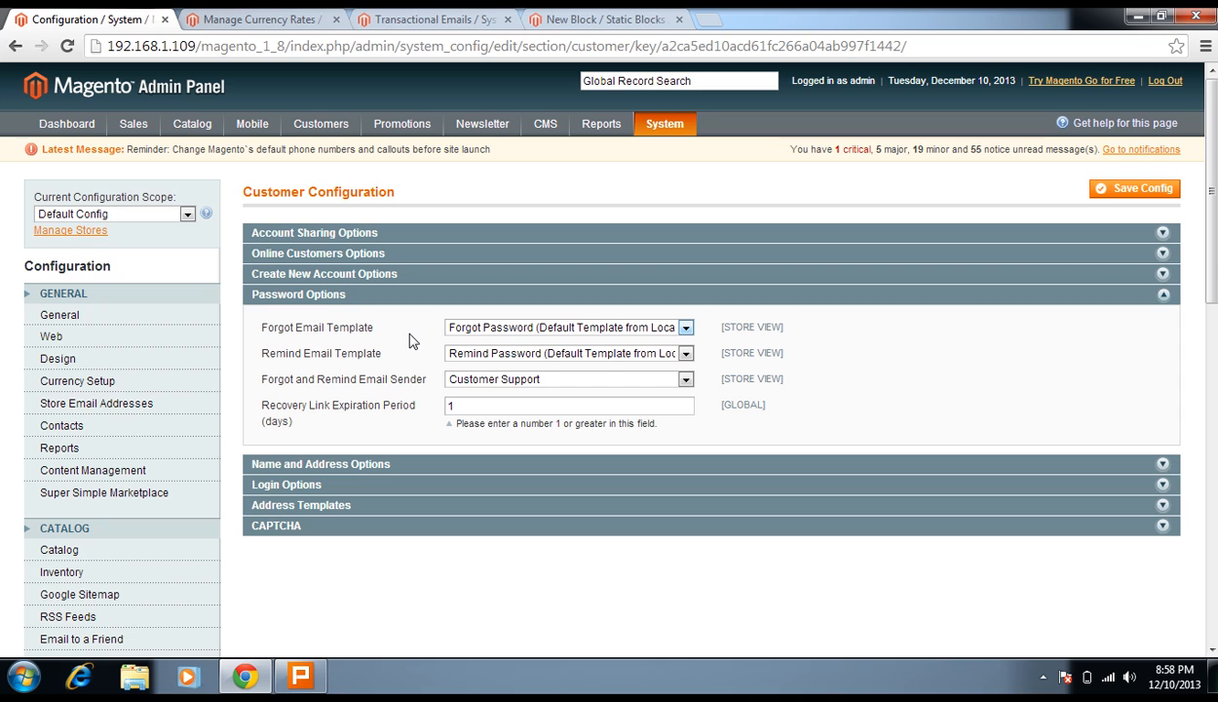
click(492, 326)
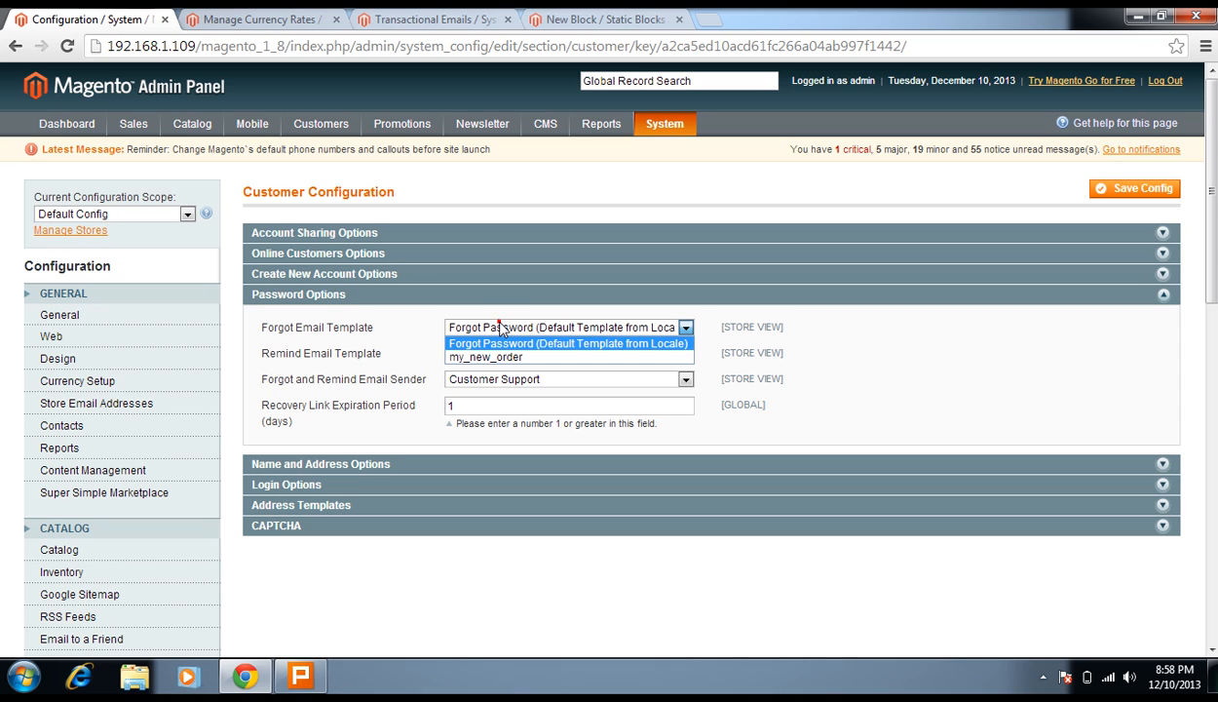
click(391, 347)
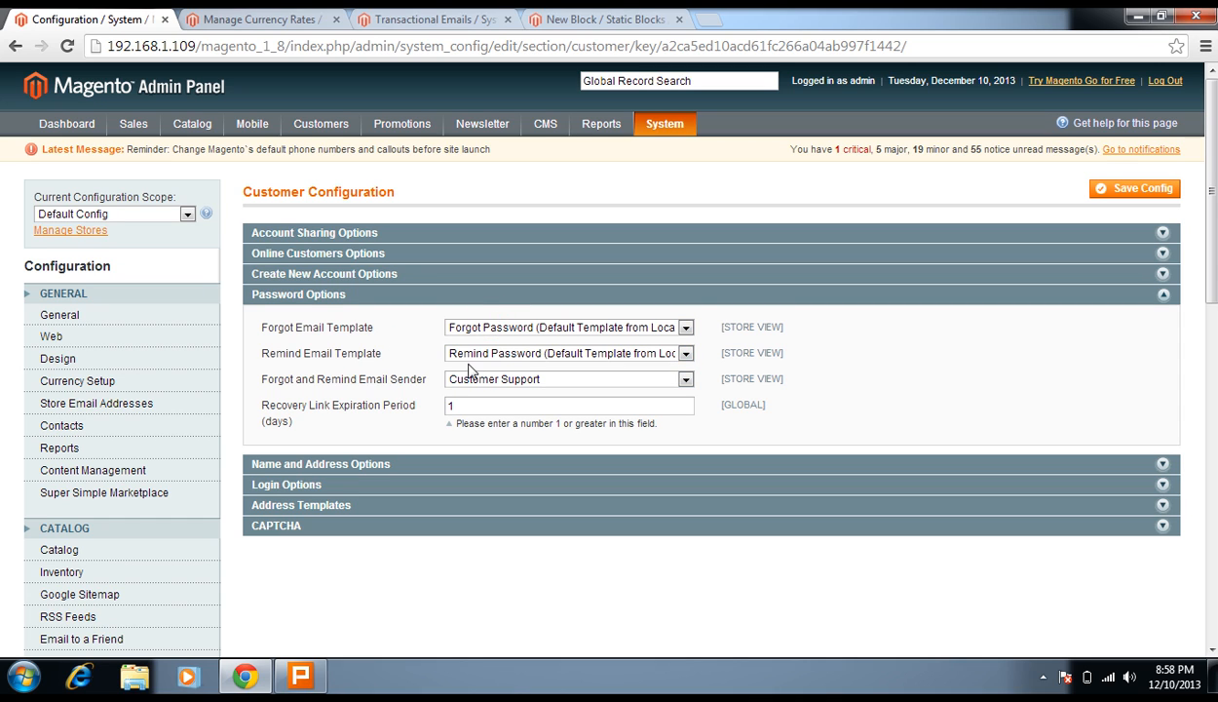
Step: Collapse Password Options and review the Name and Address Options from street address lines through Show Gender, without changing them
click(476, 296)
click(473, 315)
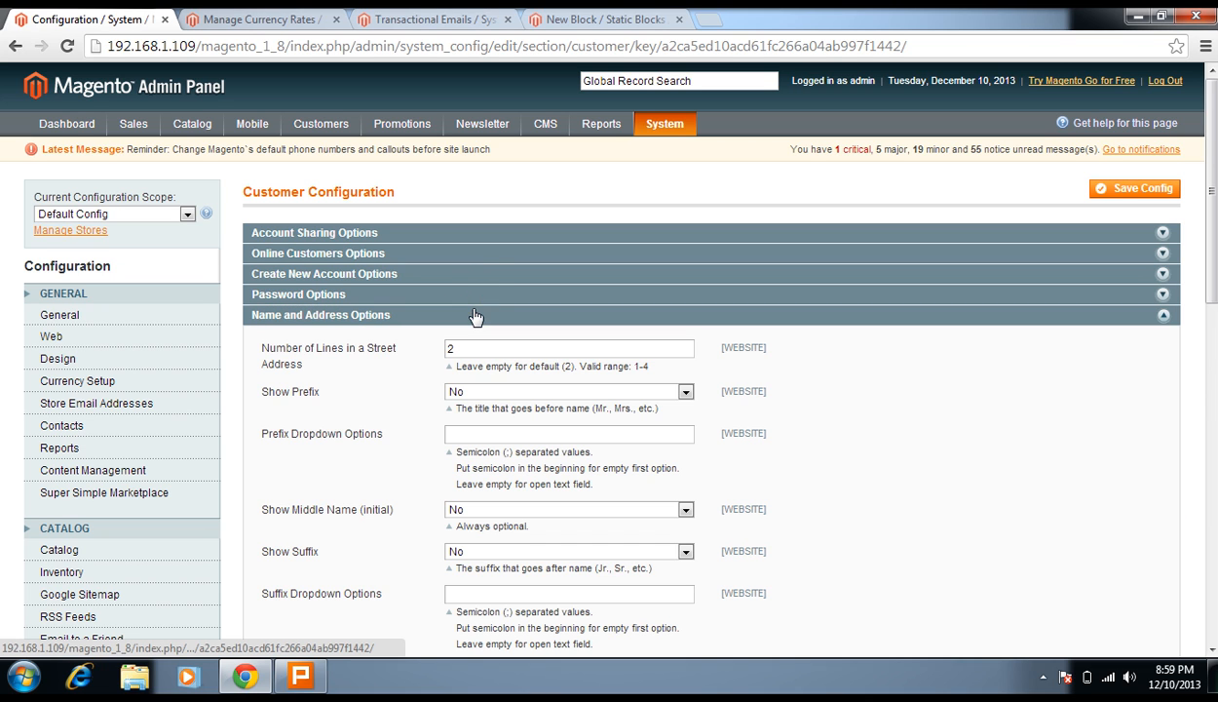
scroll(355, 396, down, 3)
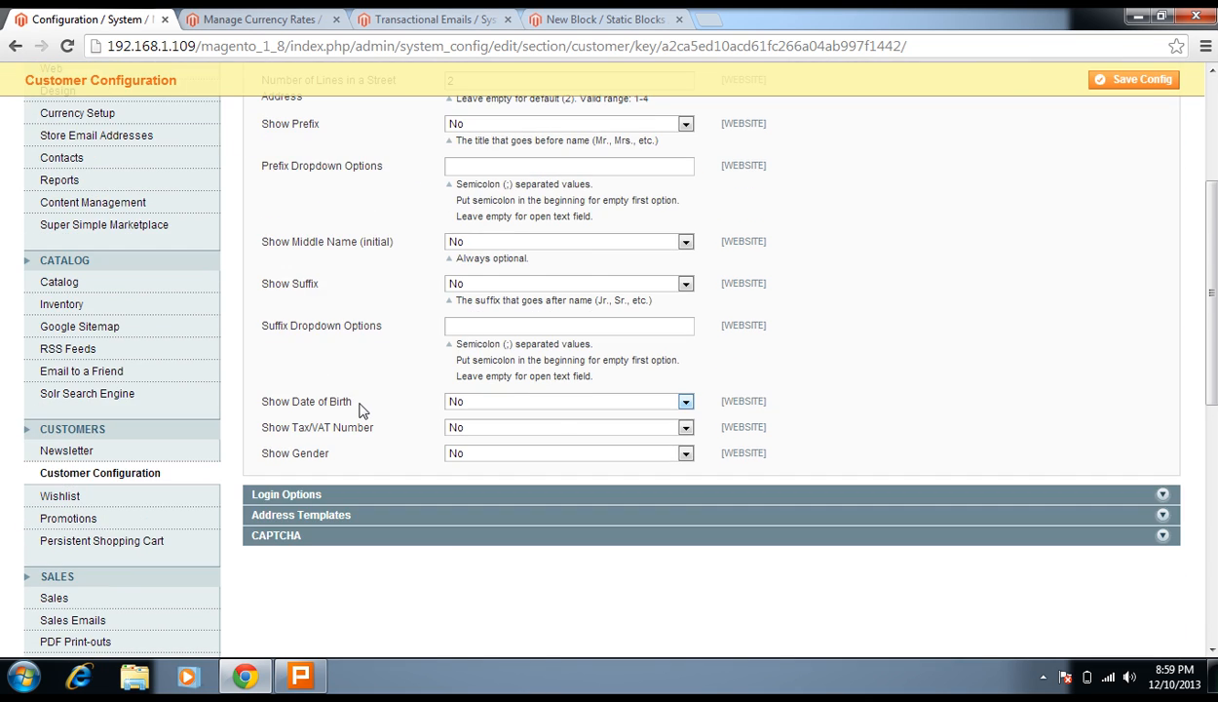
scroll(356, 395, up, 3)
drag(245, 348, 921, 469)
click(919, 463)
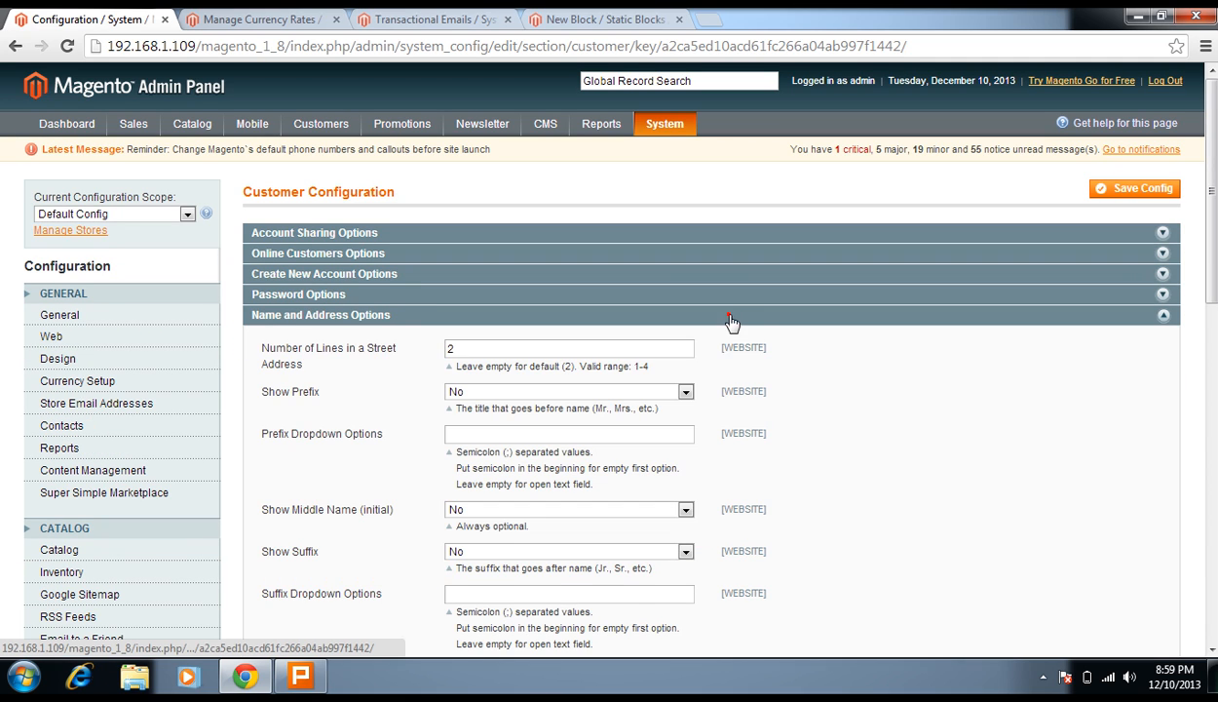
click(729, 316)
Step: Review the Login Options setting for redirecting customers to the account dashboard after logging in, and collapse the section
click(459, 341)
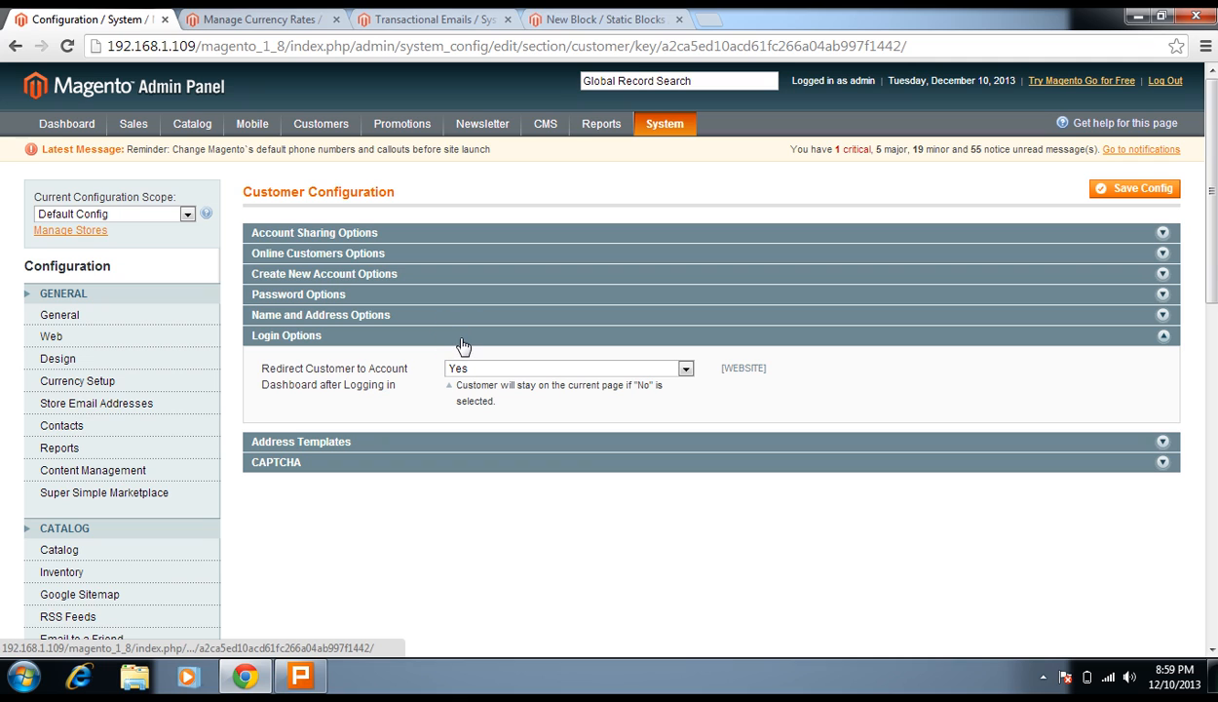
drag(256, 364, 410, 382)
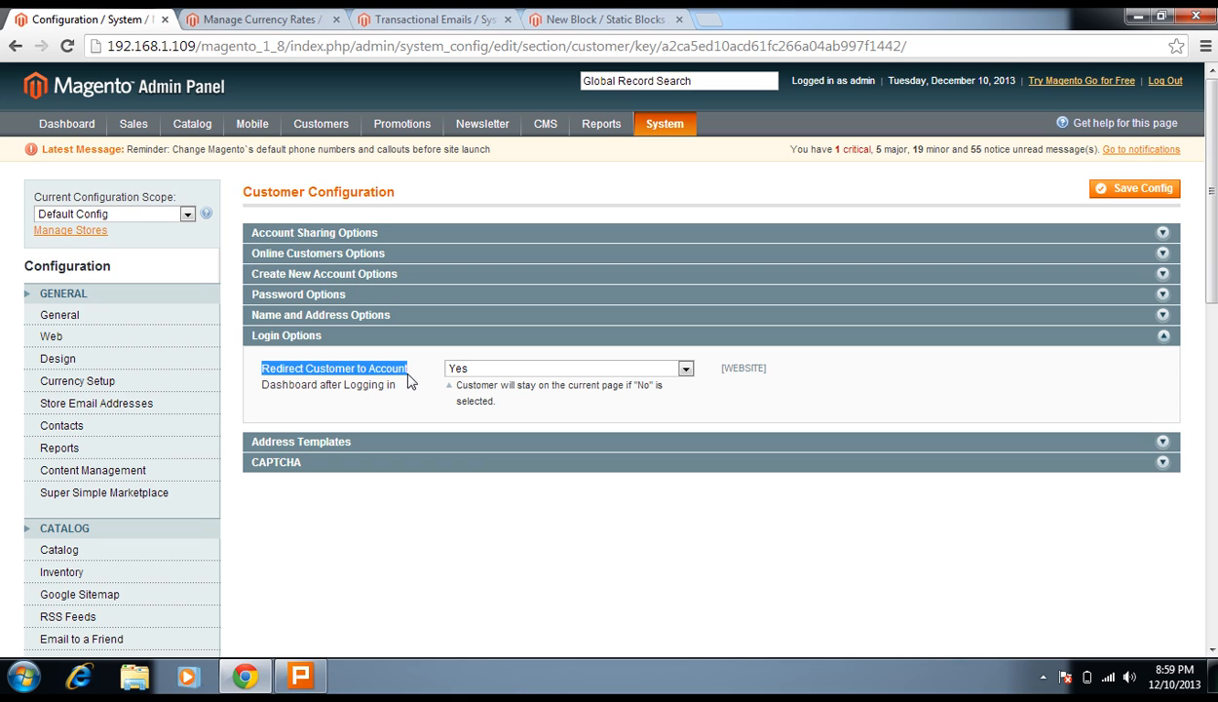
click(410, 382)
click(524, 338)
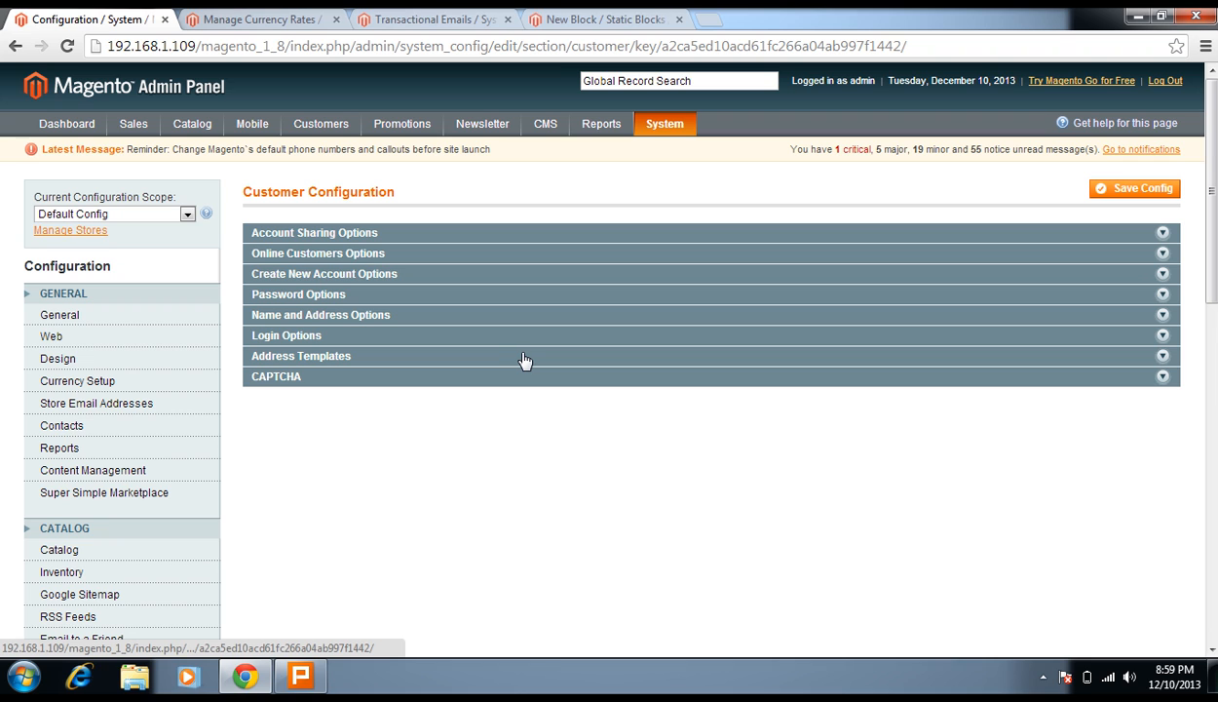
Step: Examine the Address Templates, focusing on the variables in the Text template, and collapse the section without edits
click(527, 357)
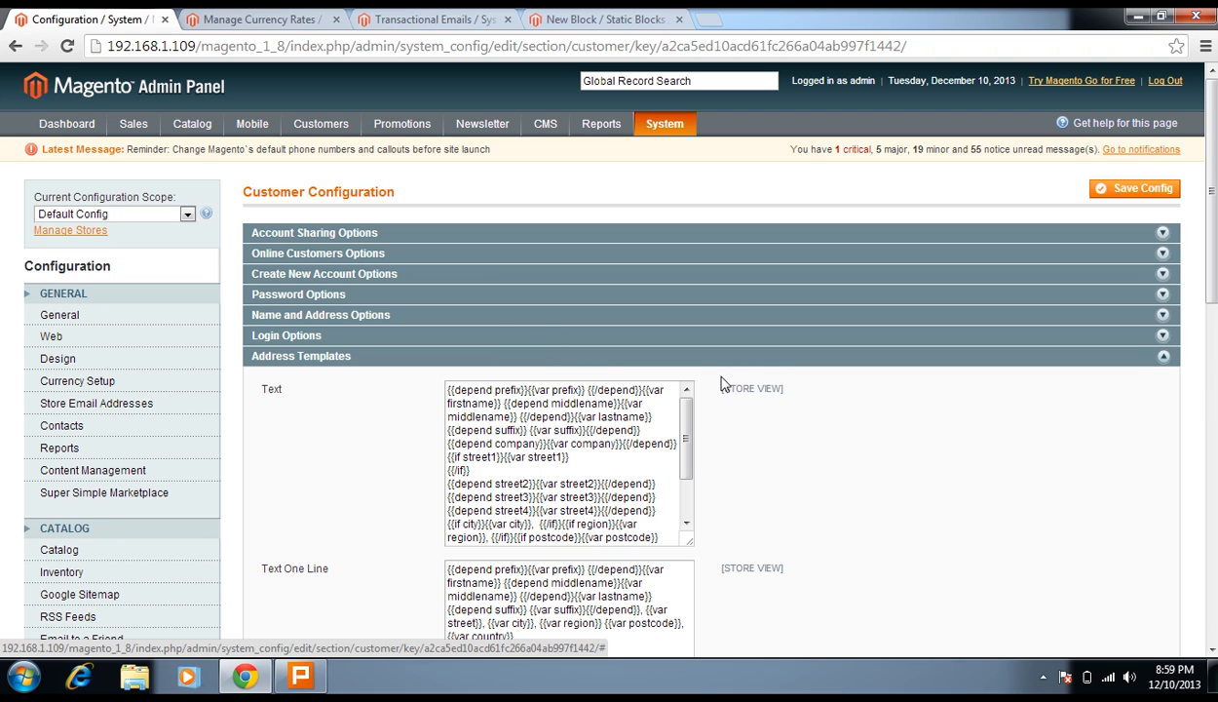
drag(1207, 253, 1211, 333)
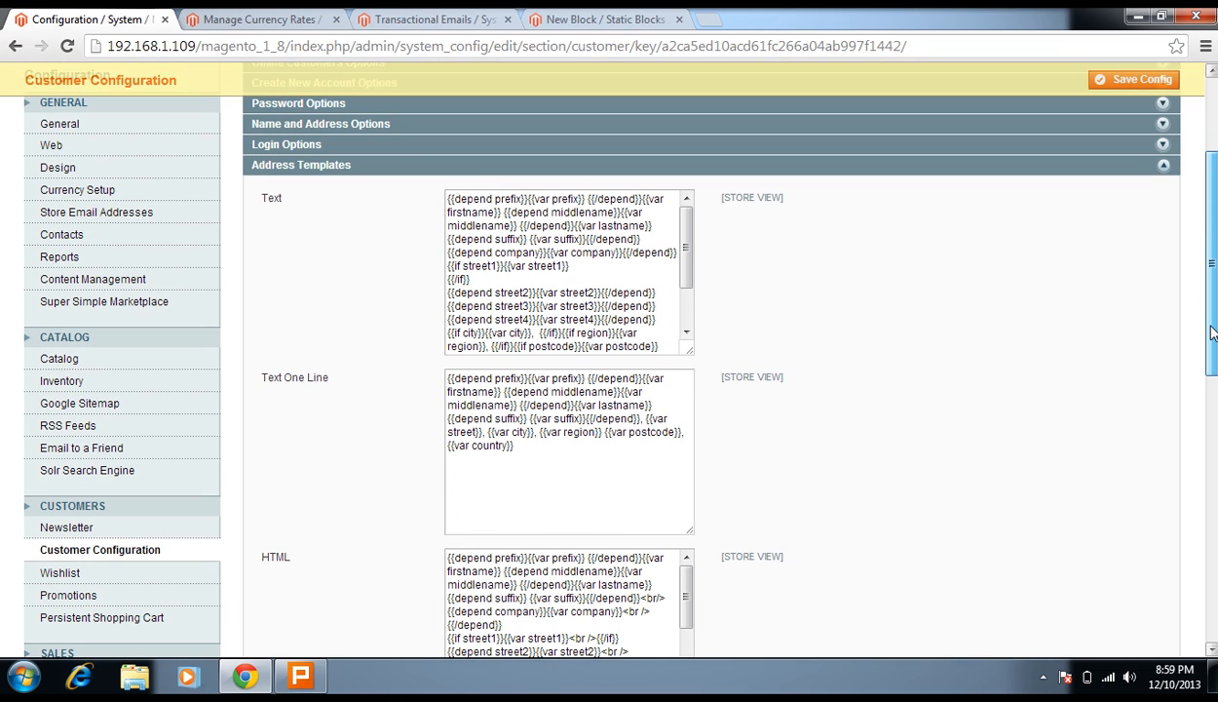
drag(1211, 333, 1212, 333)
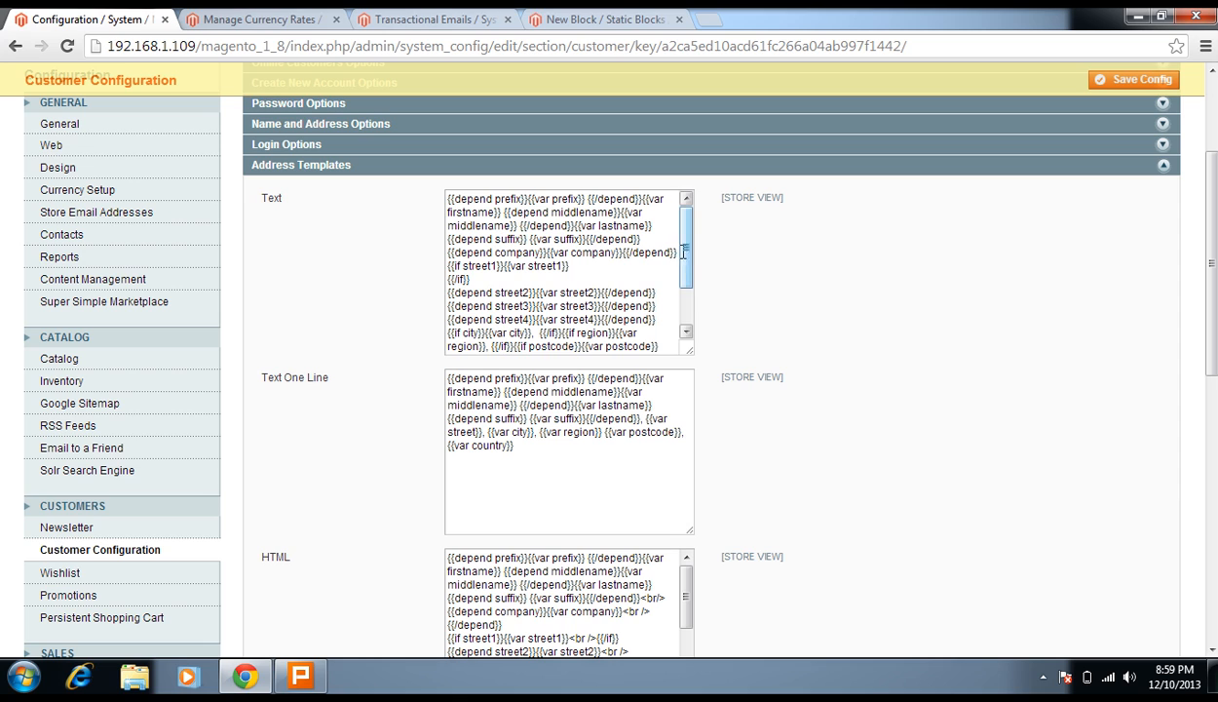
drag(445, 200, 650, 313)
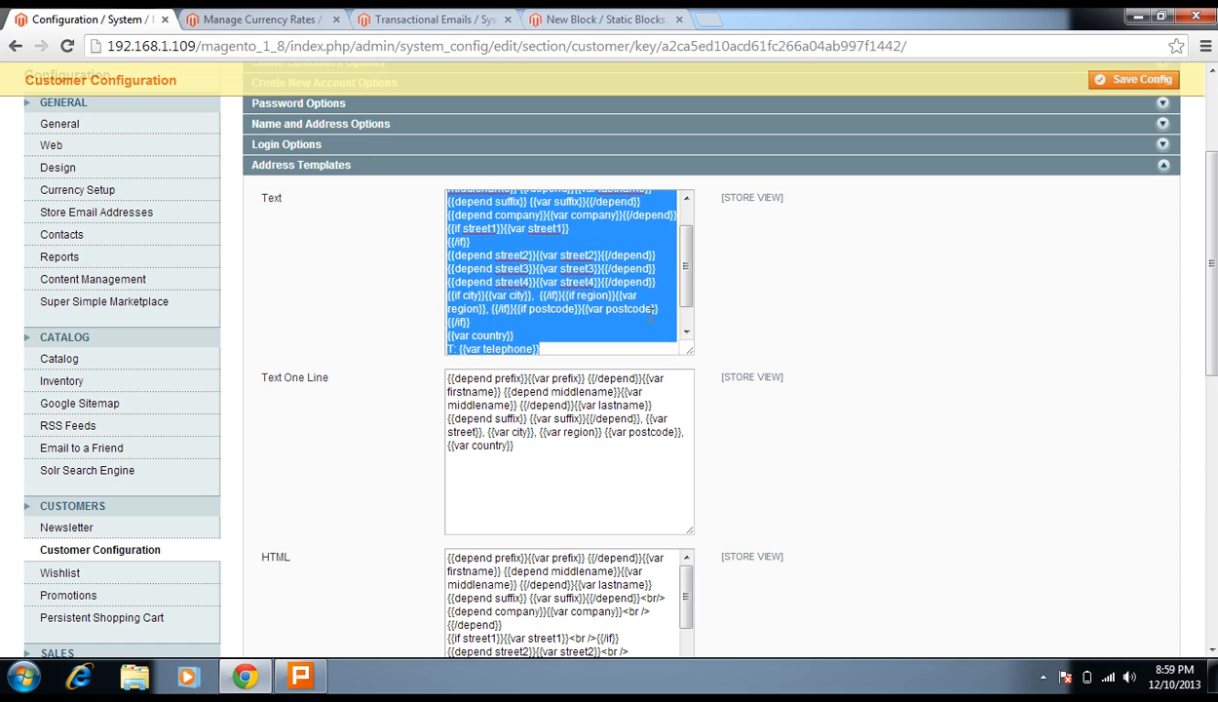
click(615, 265)
drag(685, 269, 687, 227)
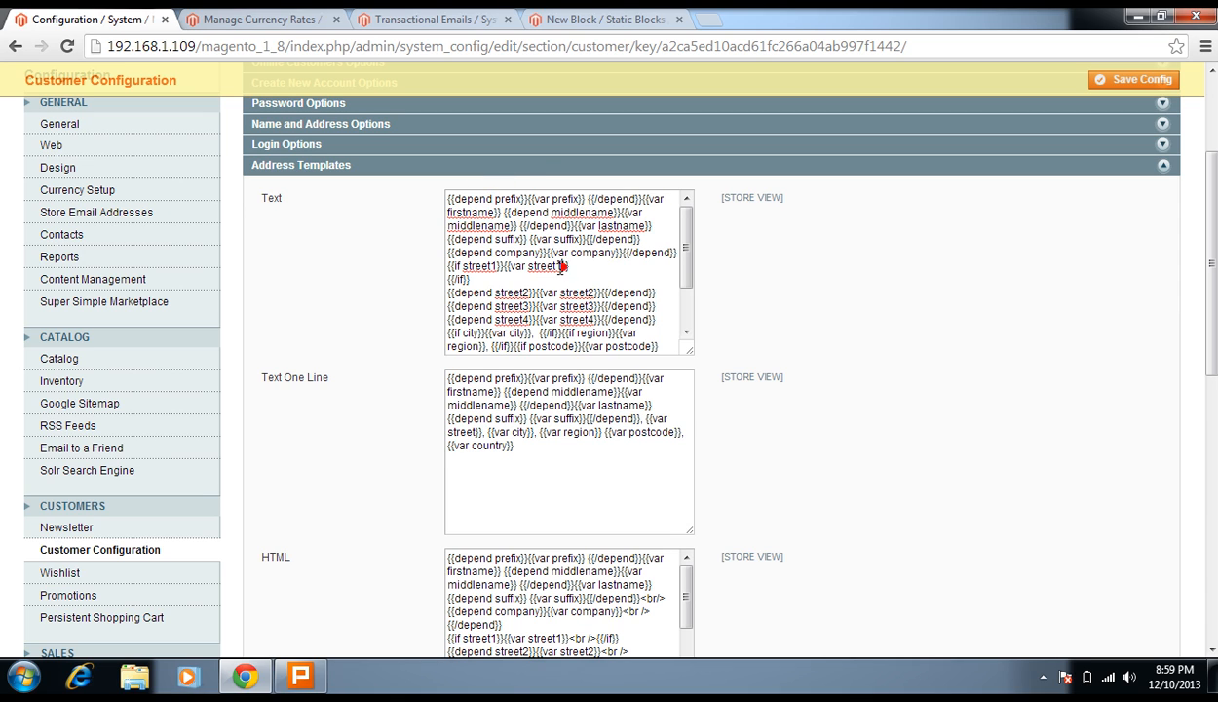
click(519, 165)
Step: Examine the Enable CAPTCHA on Frontend setting and its choices, keeping the current selection, and collapse the CAPTCHA section
click(515, 187)
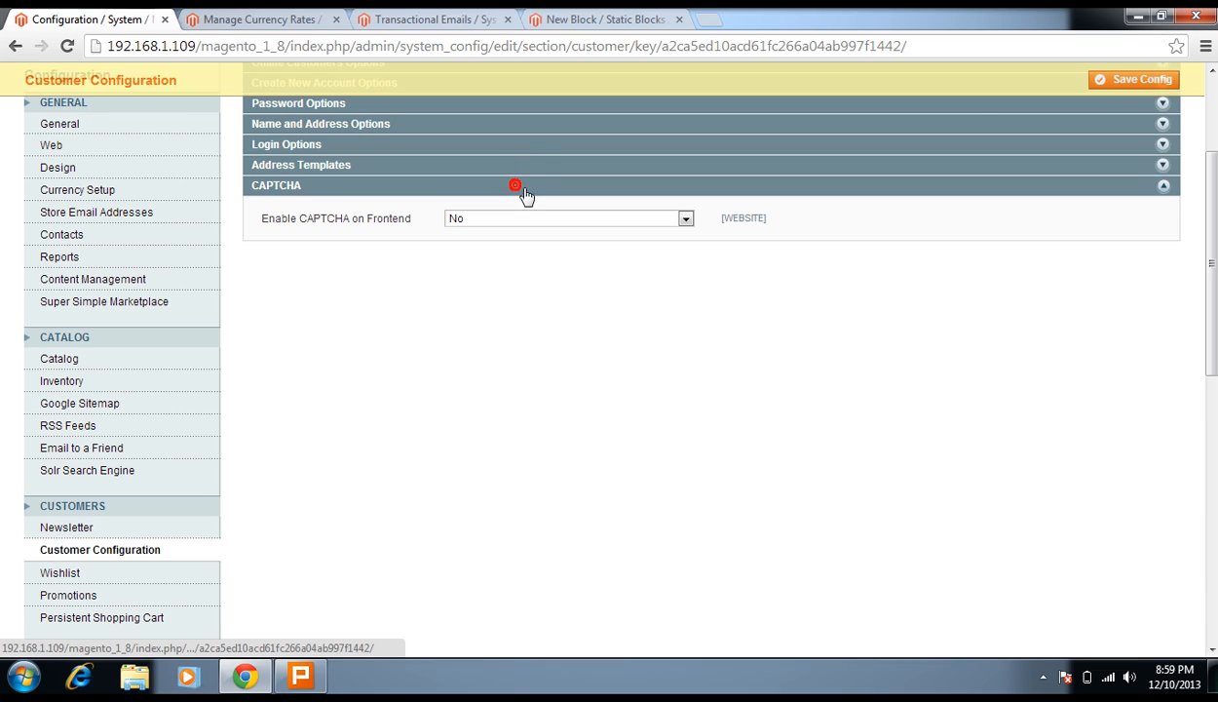
click(277, 220)
triple_click(279, 222)
click(487, 269)
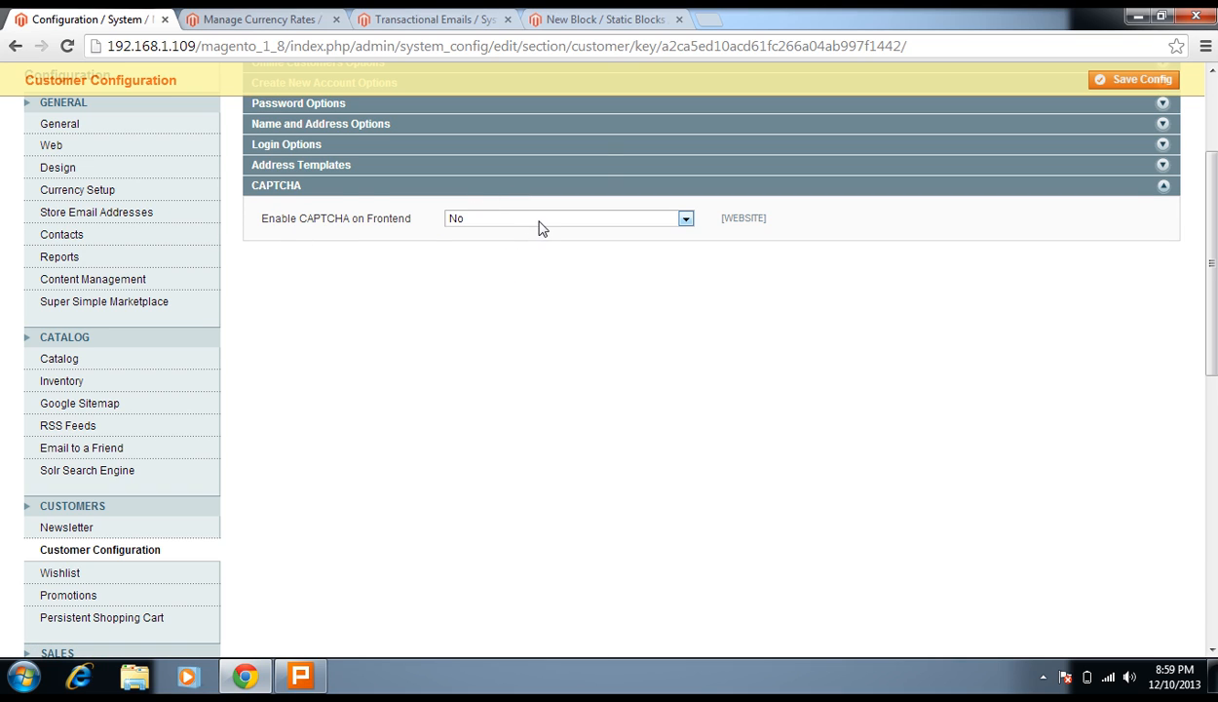
click(538, 220)
click(524, 310)
click(527, 189)
scroll(526, 303, up, 2)
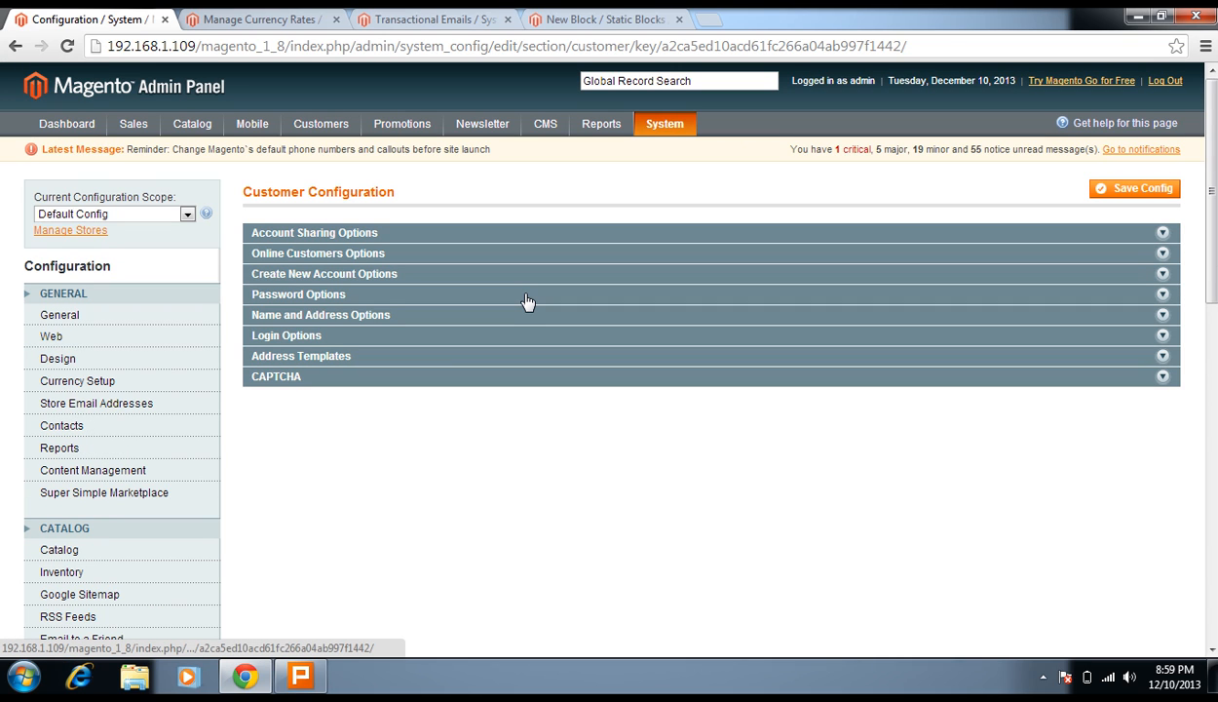
Step: Open the Wishlist configuration and look through General Options, Share Options and My Wishlist Link without changing anything
scroll(327, 410, down, 4)
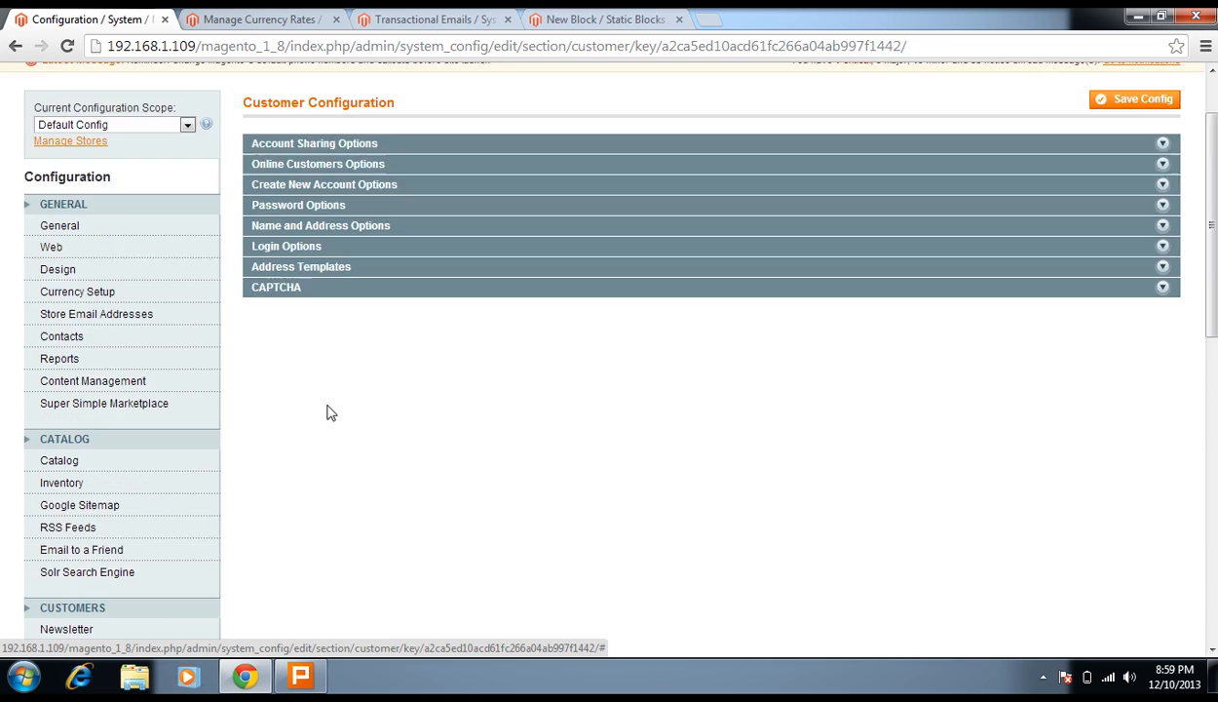
click(96, 410)
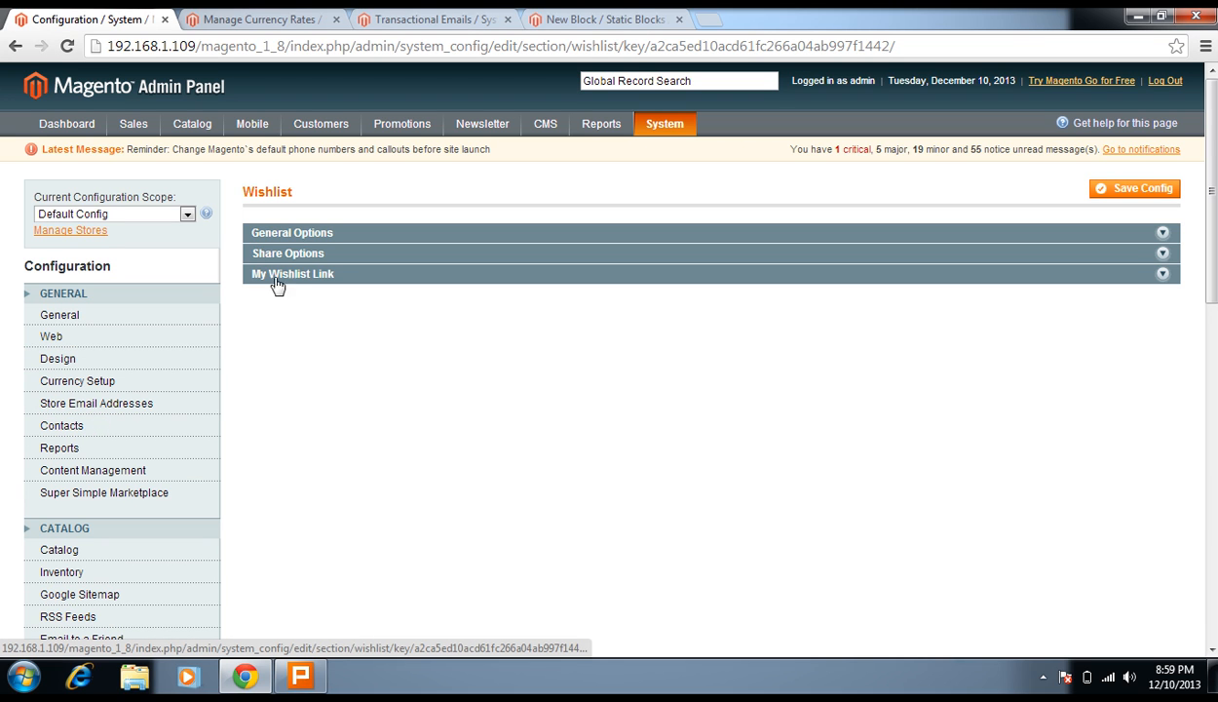
click(310, 239)
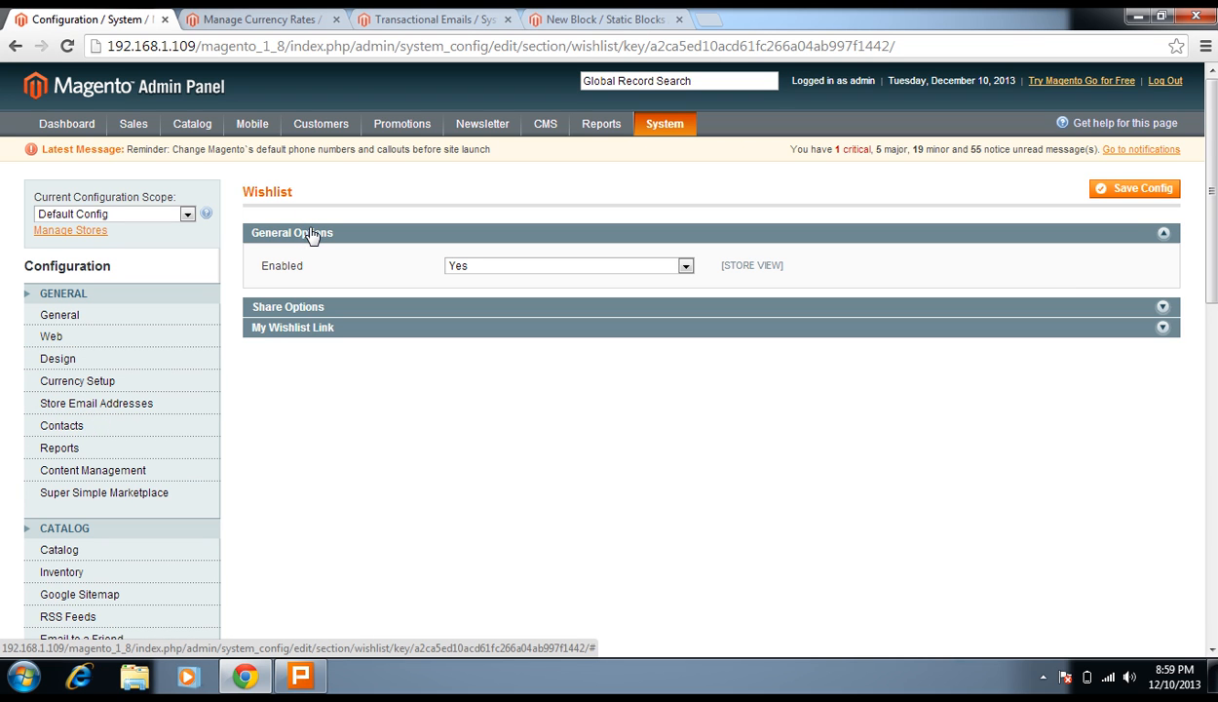
click(375, 233)
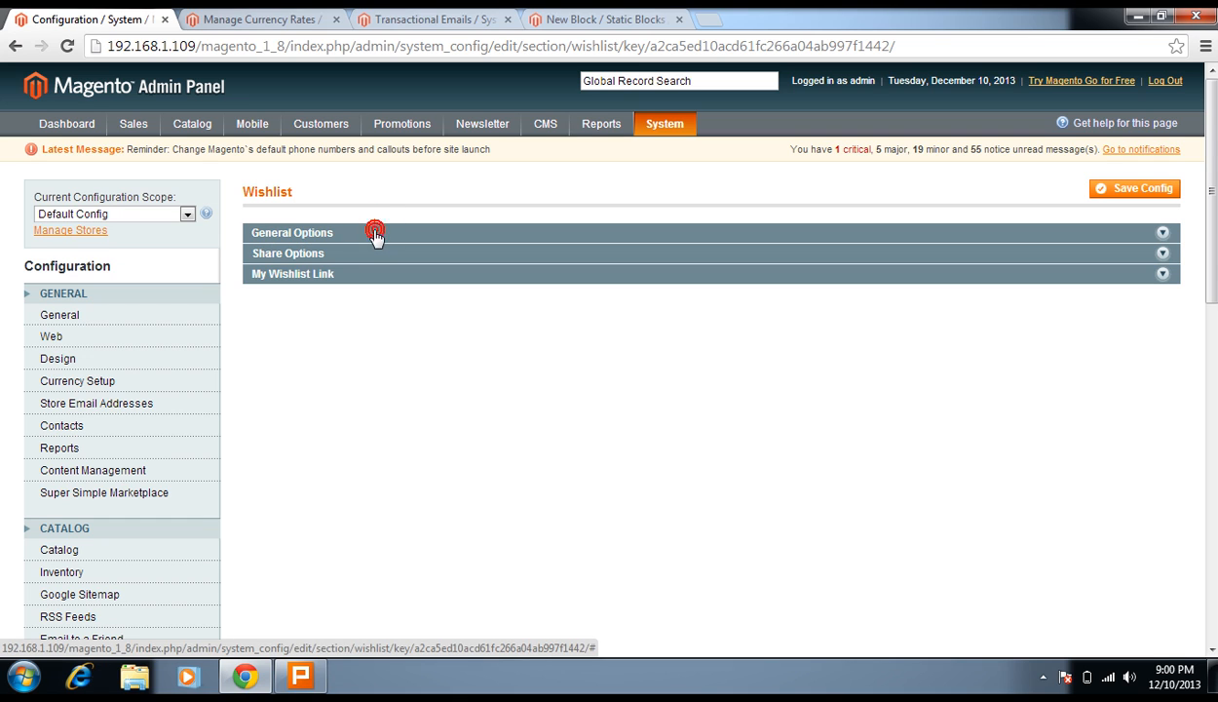
click(373, 253)
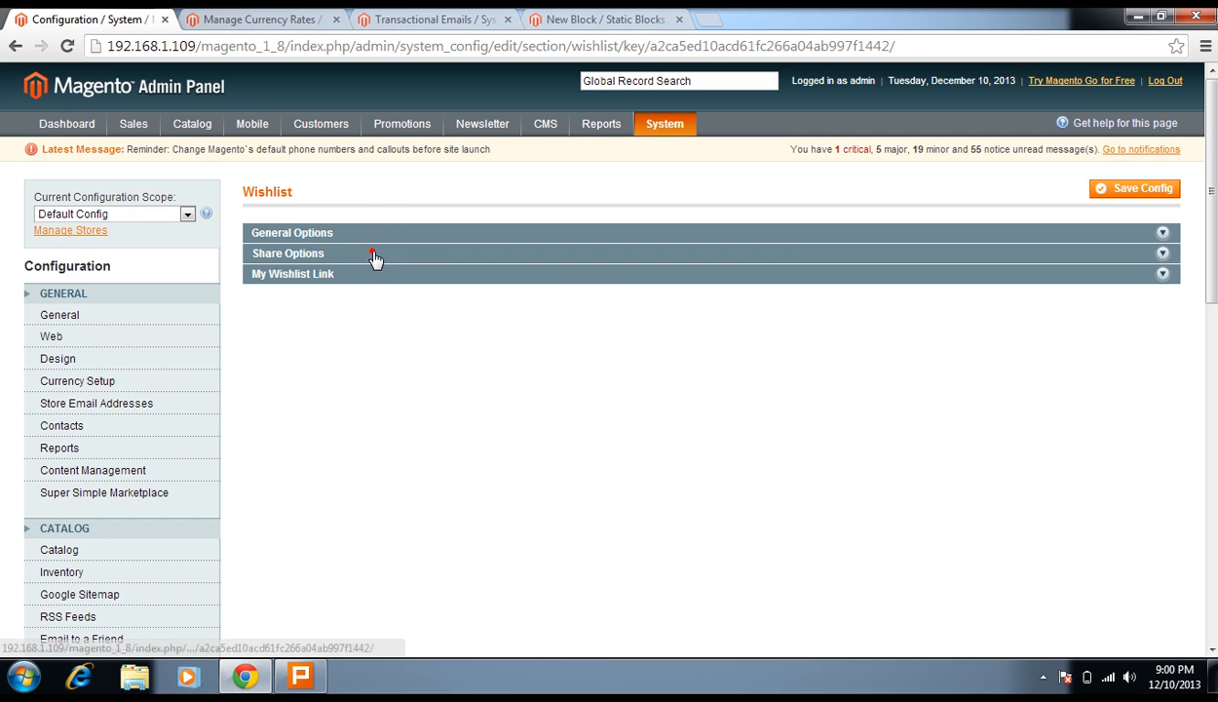
click(375, 260)
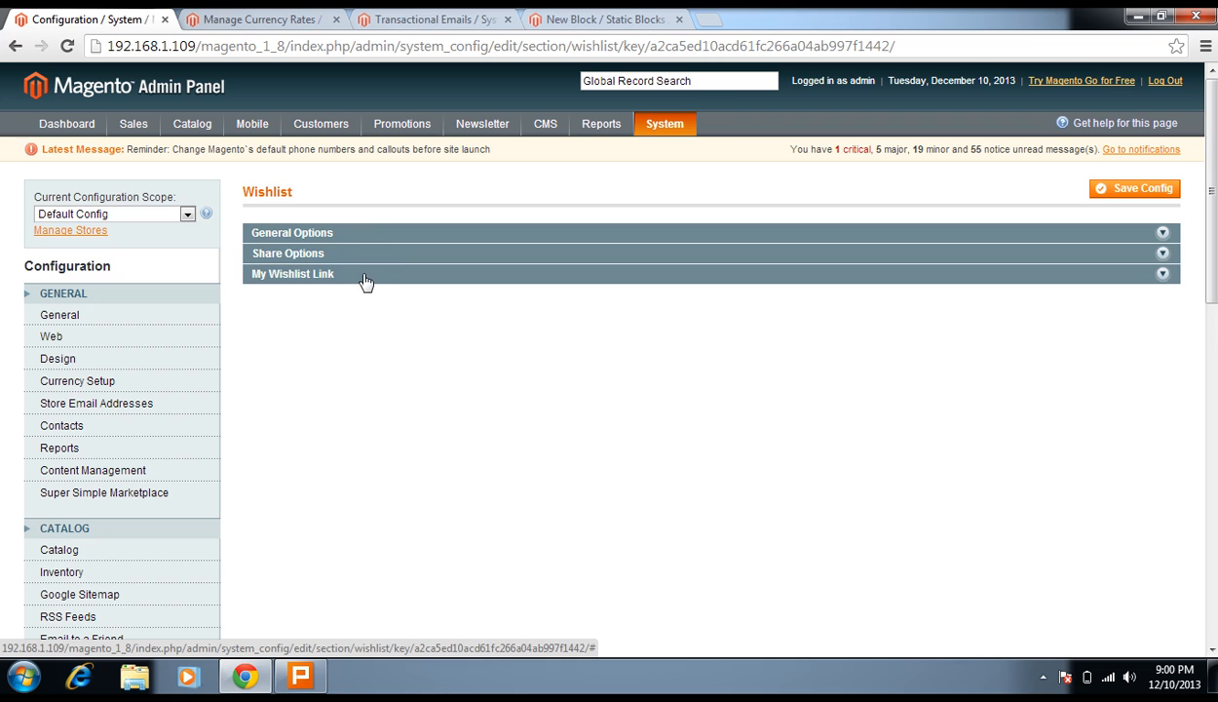
click(364, 278)
click(363, 274)
Step: Open the Sales configuration and check the Hide Customer IP setting under General, collapsing that section again
scroll(335, 384, down, 5)
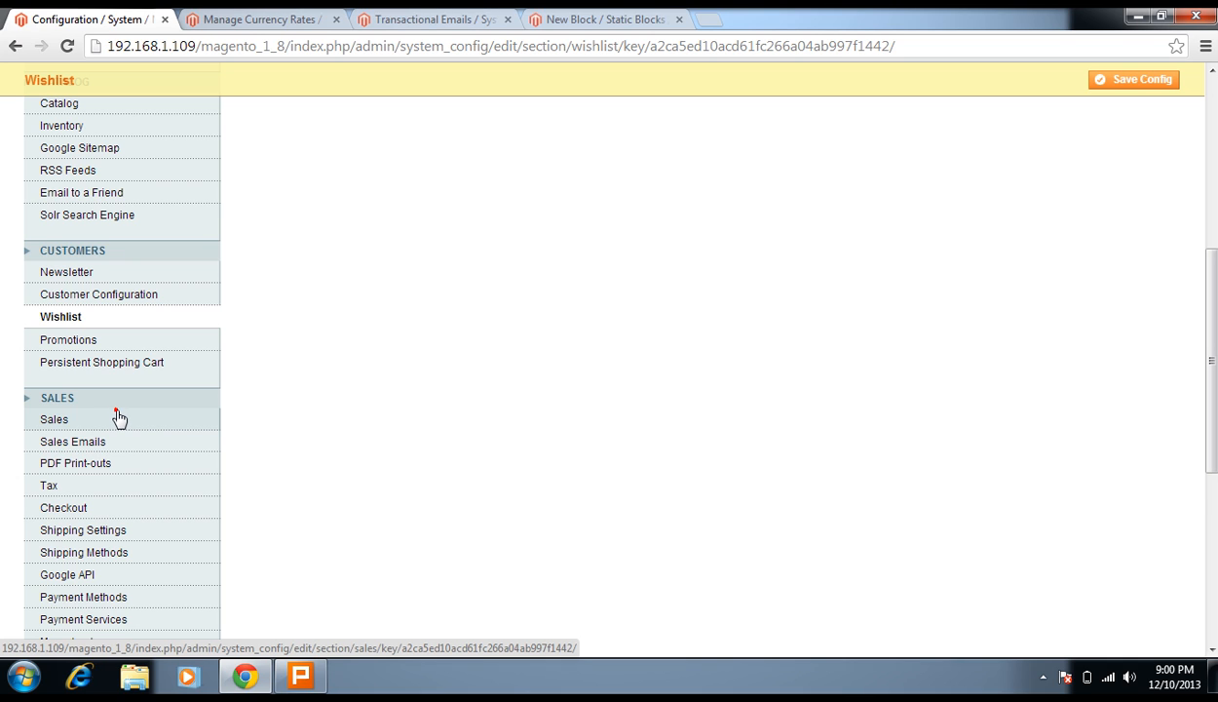
click(119, 418)
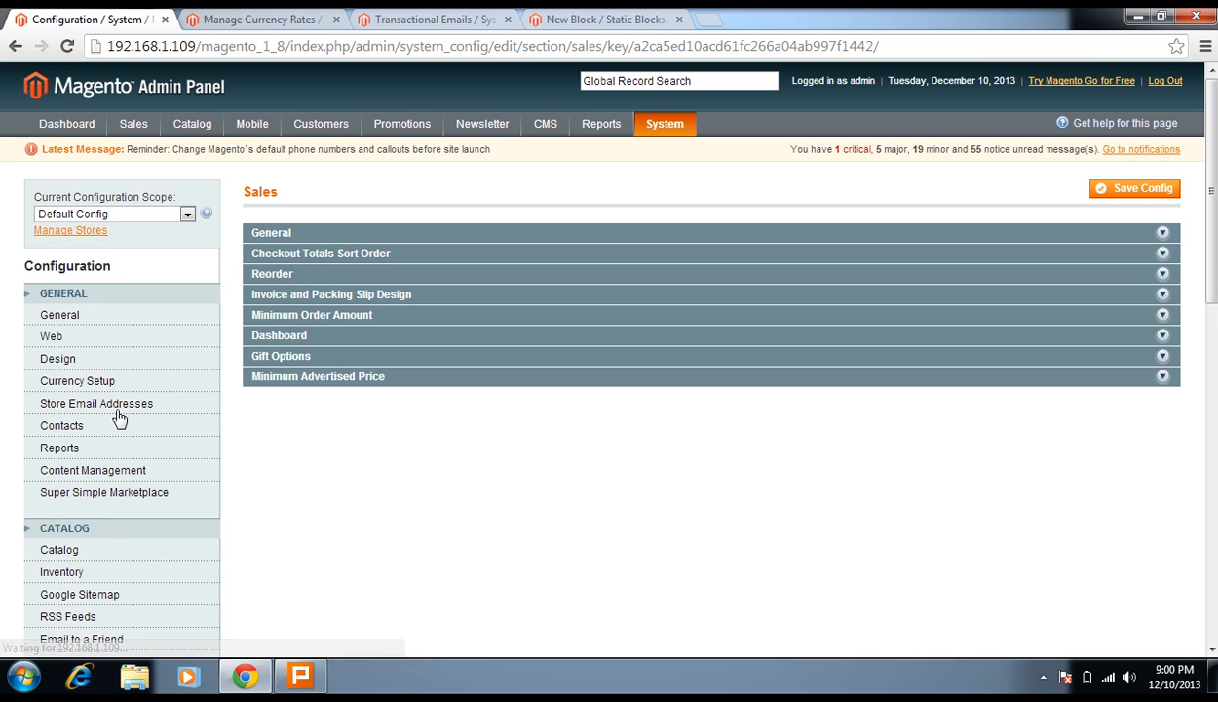
click(273, 236)
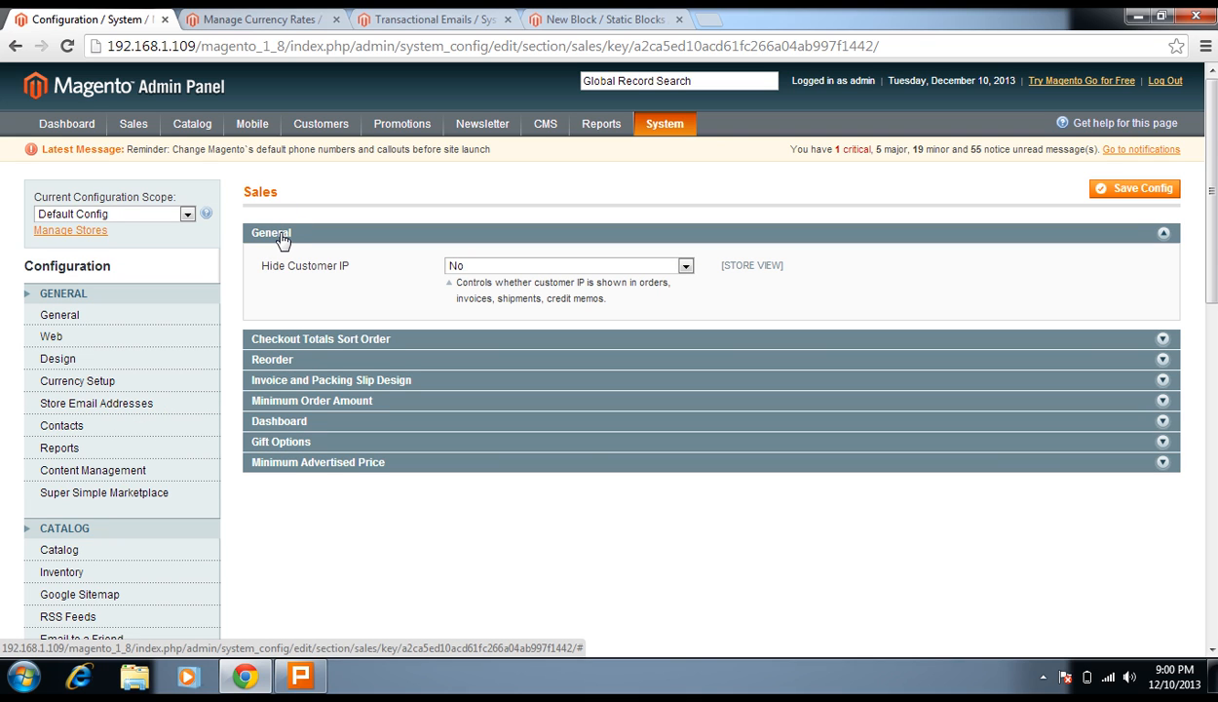
click(280, 239)
Step: Review the Checkout Totals Sort Order fields and the Allow Reorder setting, dismissing the low-battery notification
click(283, 256)
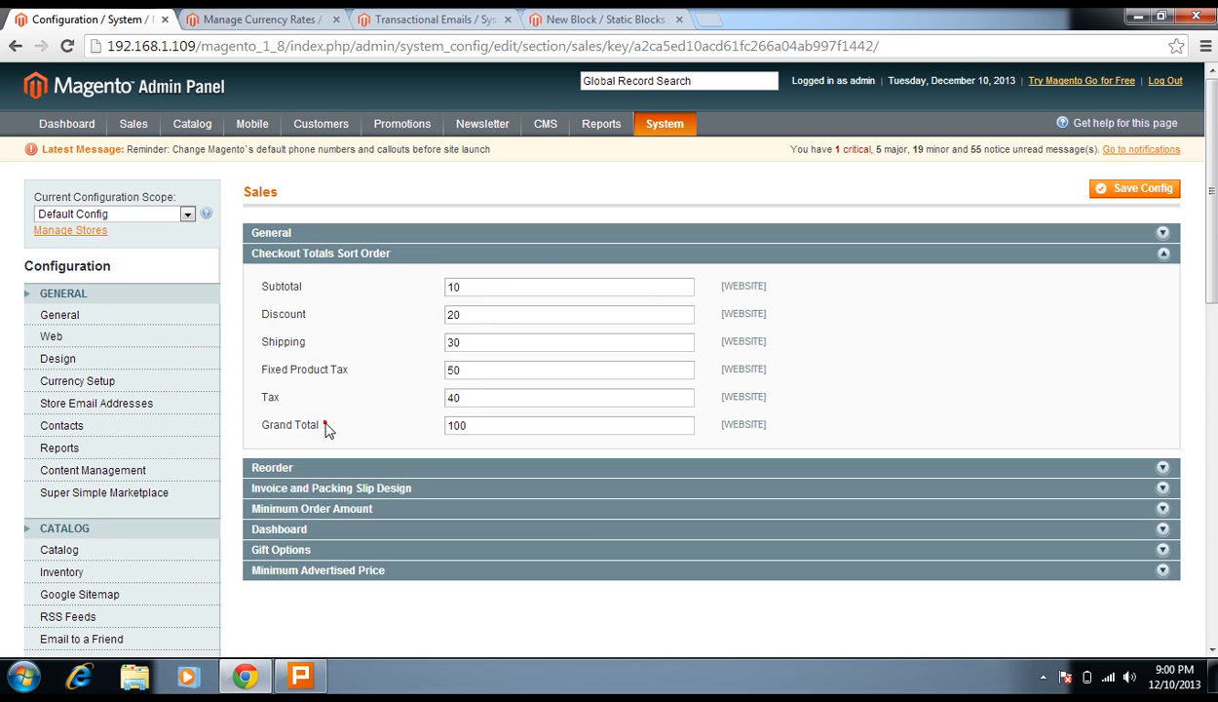
drag(325, 426, 281, 285)
click(286, 312)
click(308, 260)
click(308, 273)
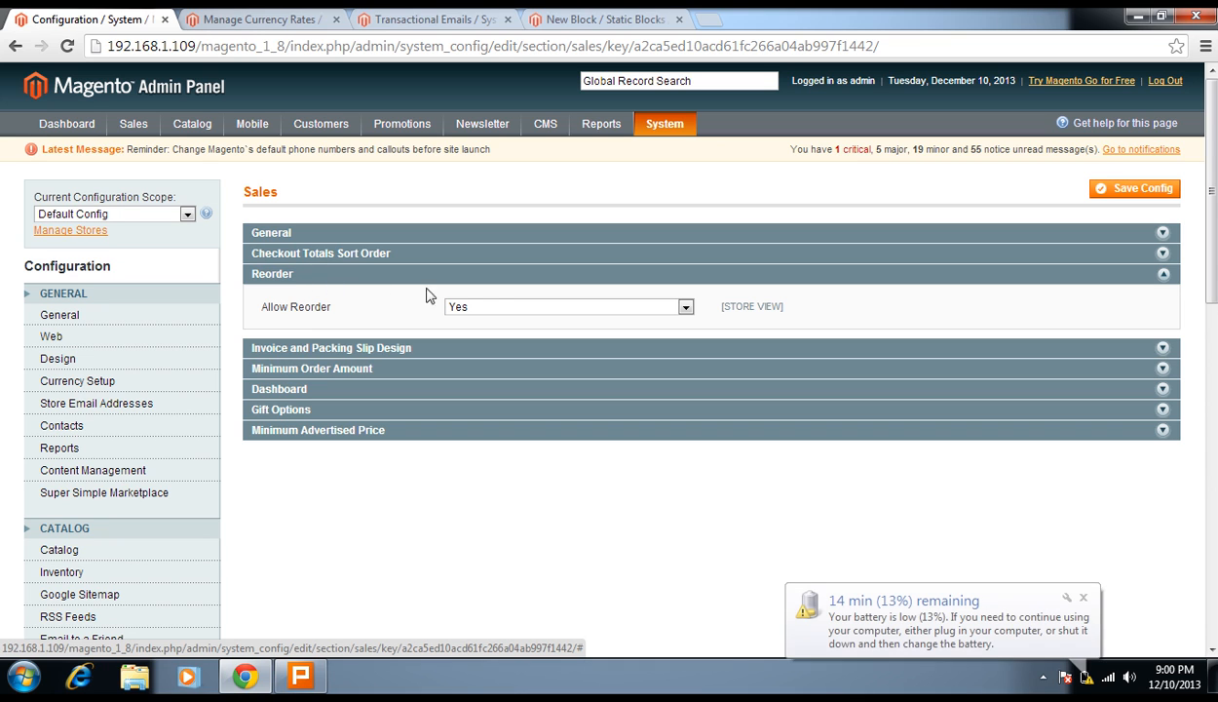
click(1082, 597)
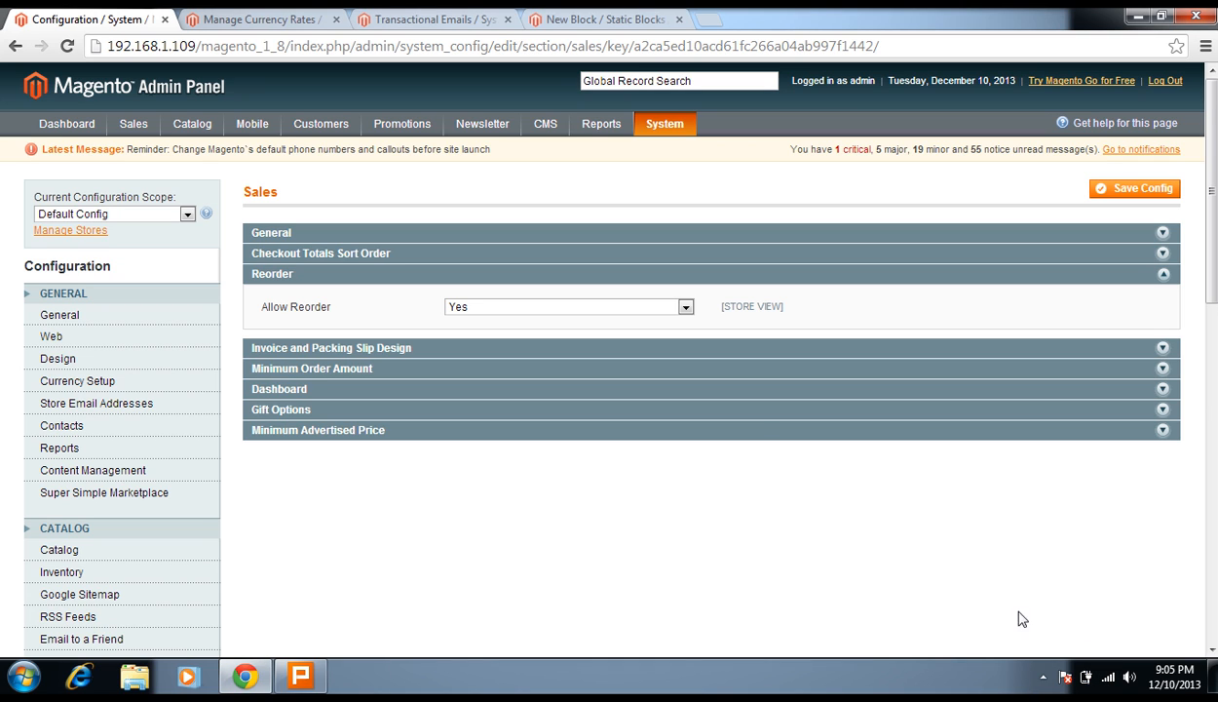
Step: Enable Minimum Order Amount with a minimum amount of 500, leave its message fields empty, and collapse the section
click(743, 371)
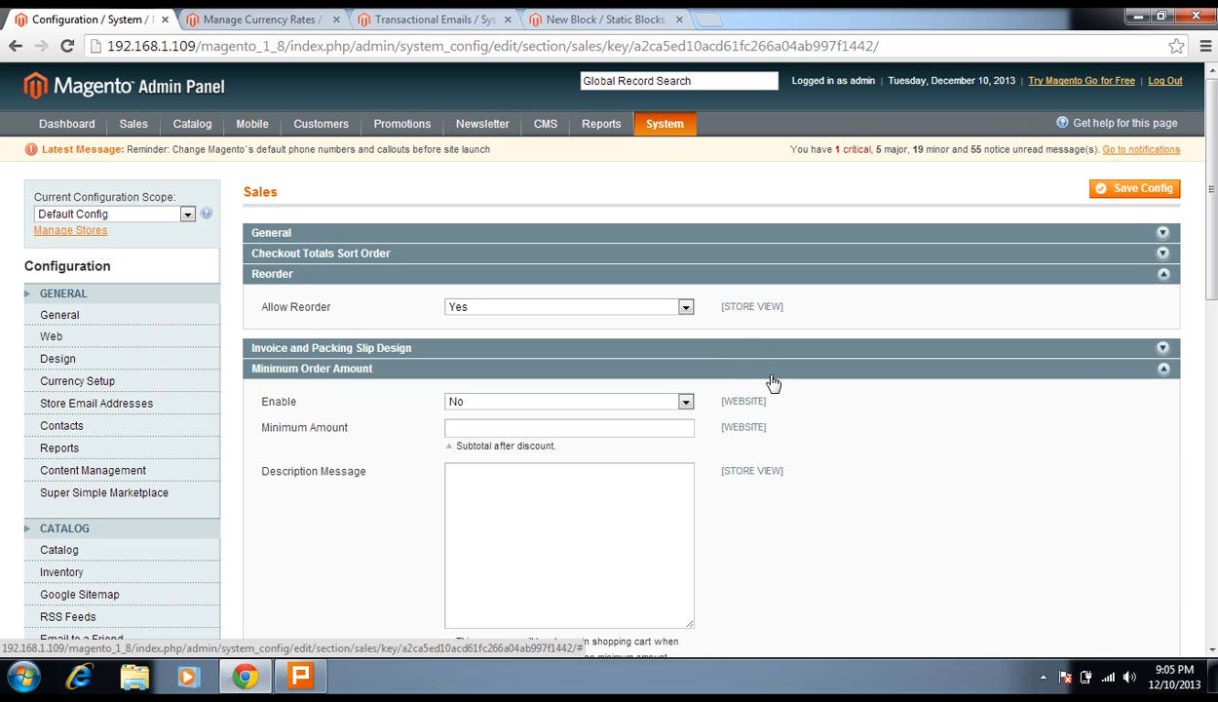
click(631, 400)
click(626, 414)
scroll(797, 400, down, 1)
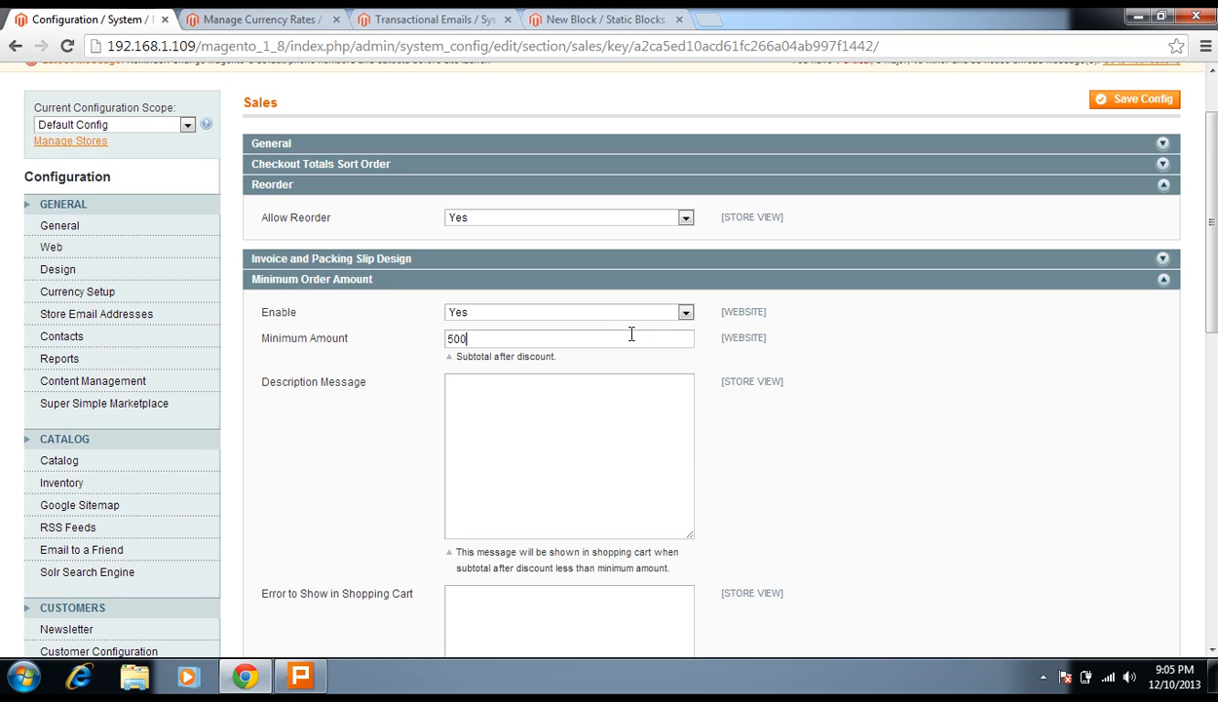
scroll(743, 366, down, 5)
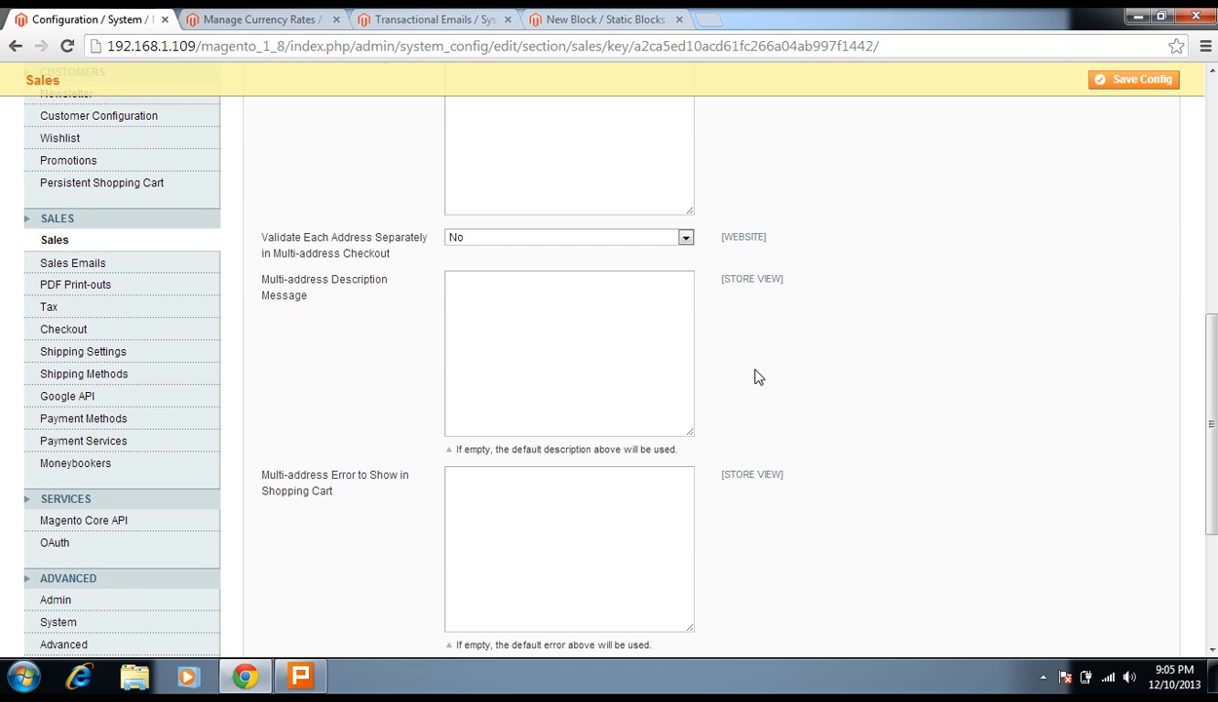
scroll(726, 383, up, 5)
click(467, 199)
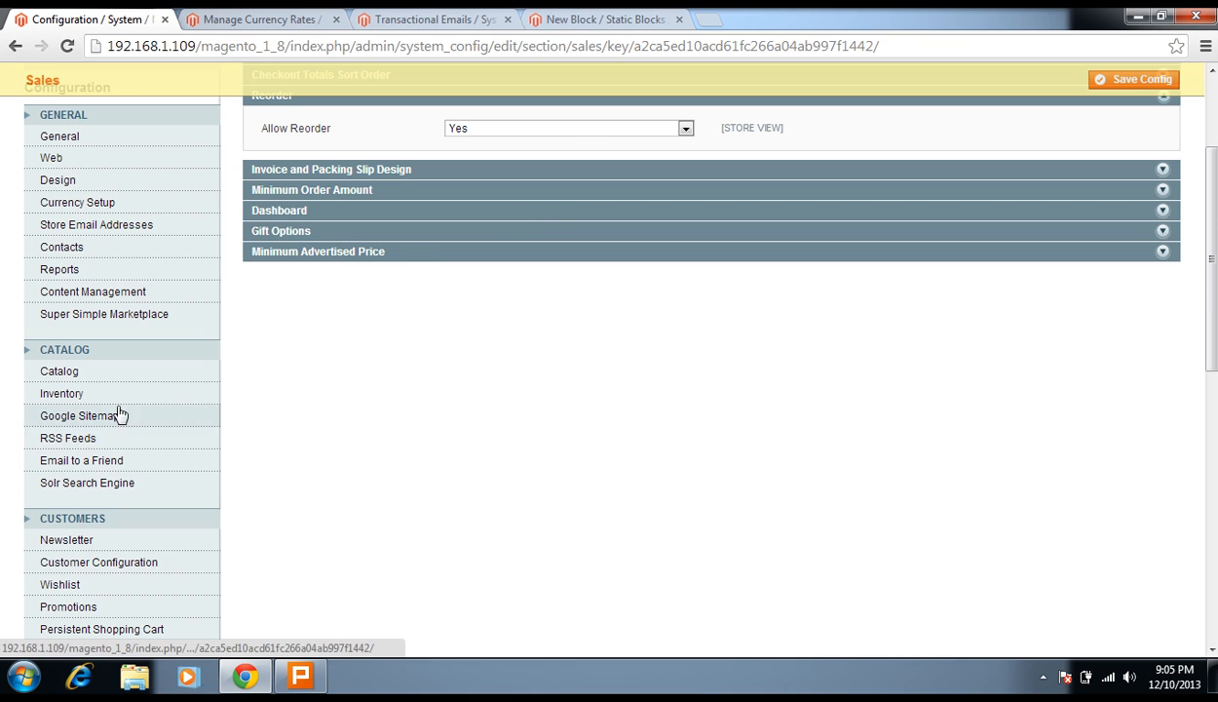
Step: Open the Sales Emails configuration and review its sections, expanding Order to examine the confirmation sender, template and copy settings
scroll(320, 383, down, 2)
click(134, 526)
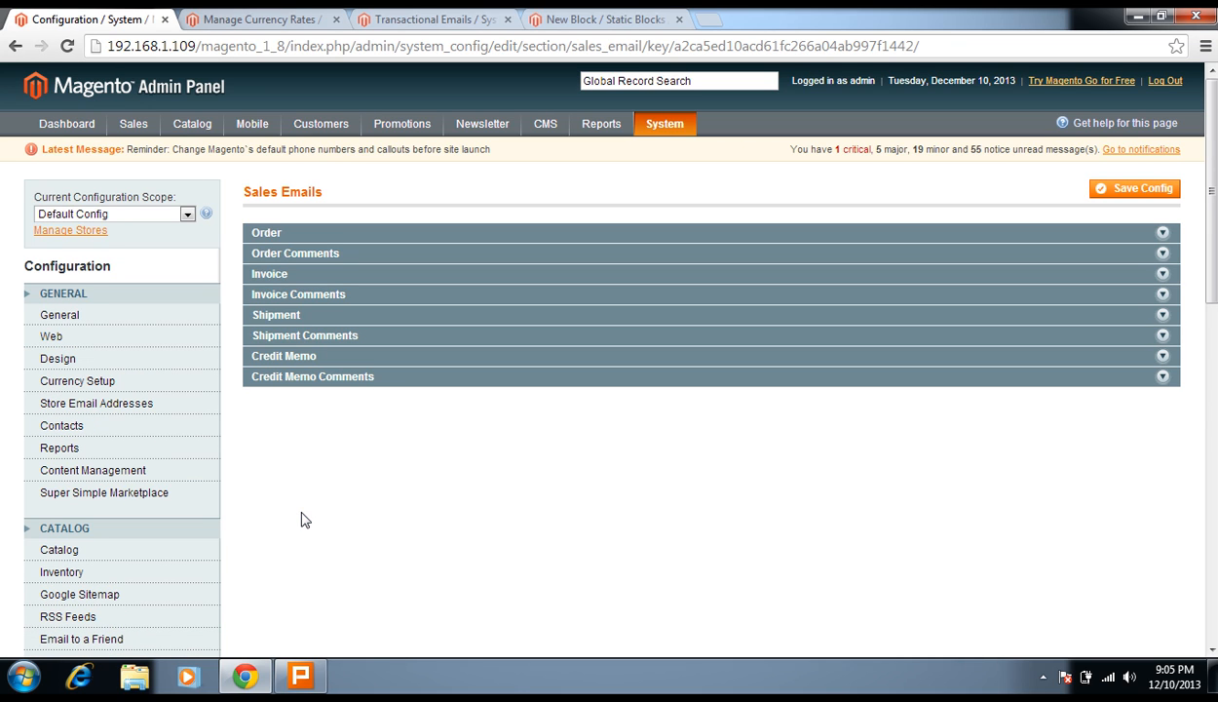
click(328, 234)
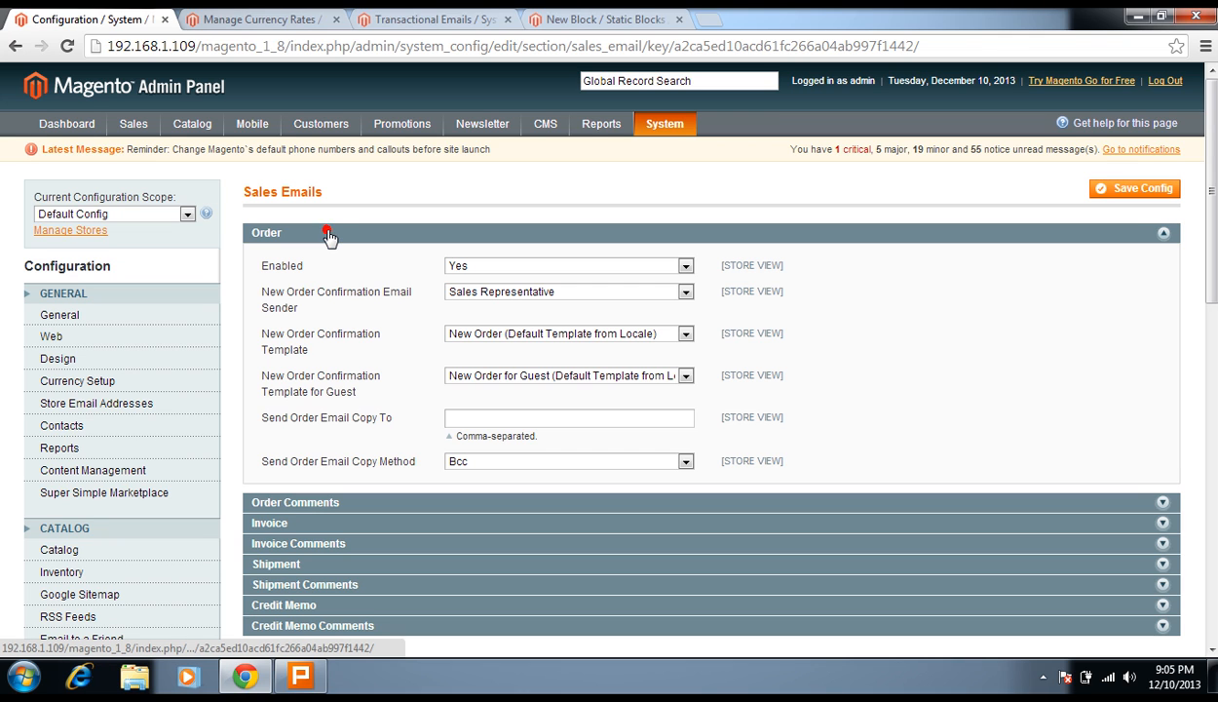
click(330, 234)
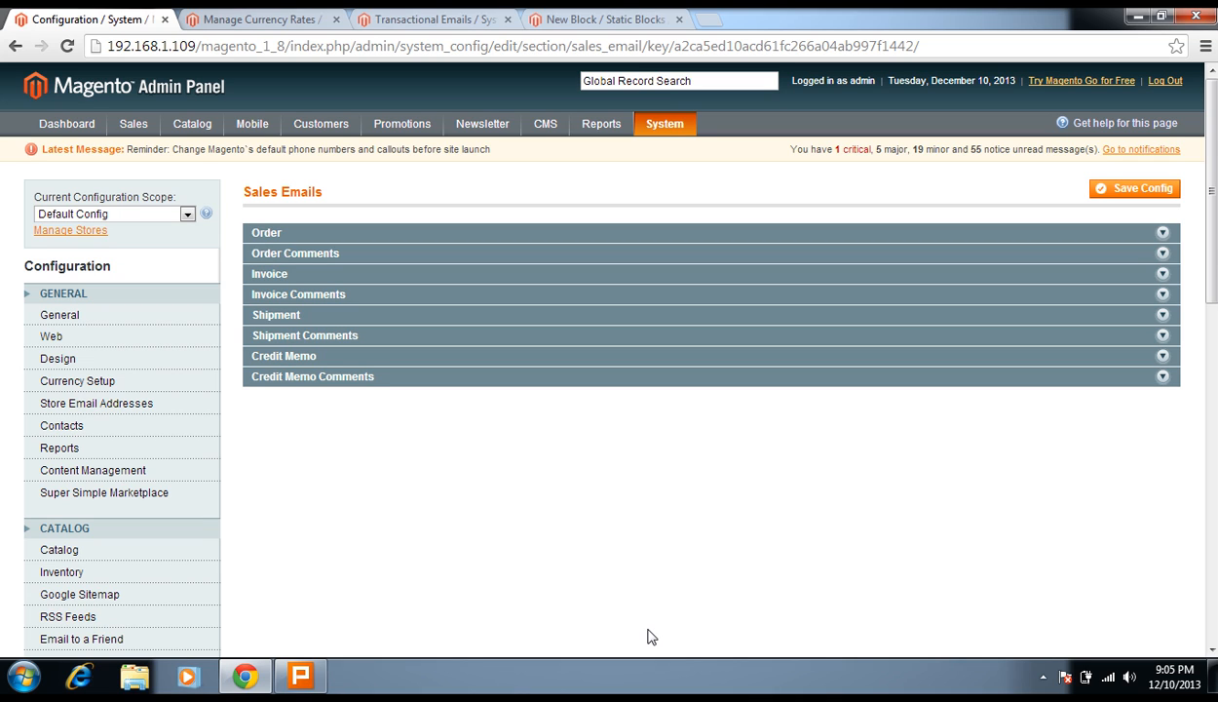
drag(387, 399, 376, 371)
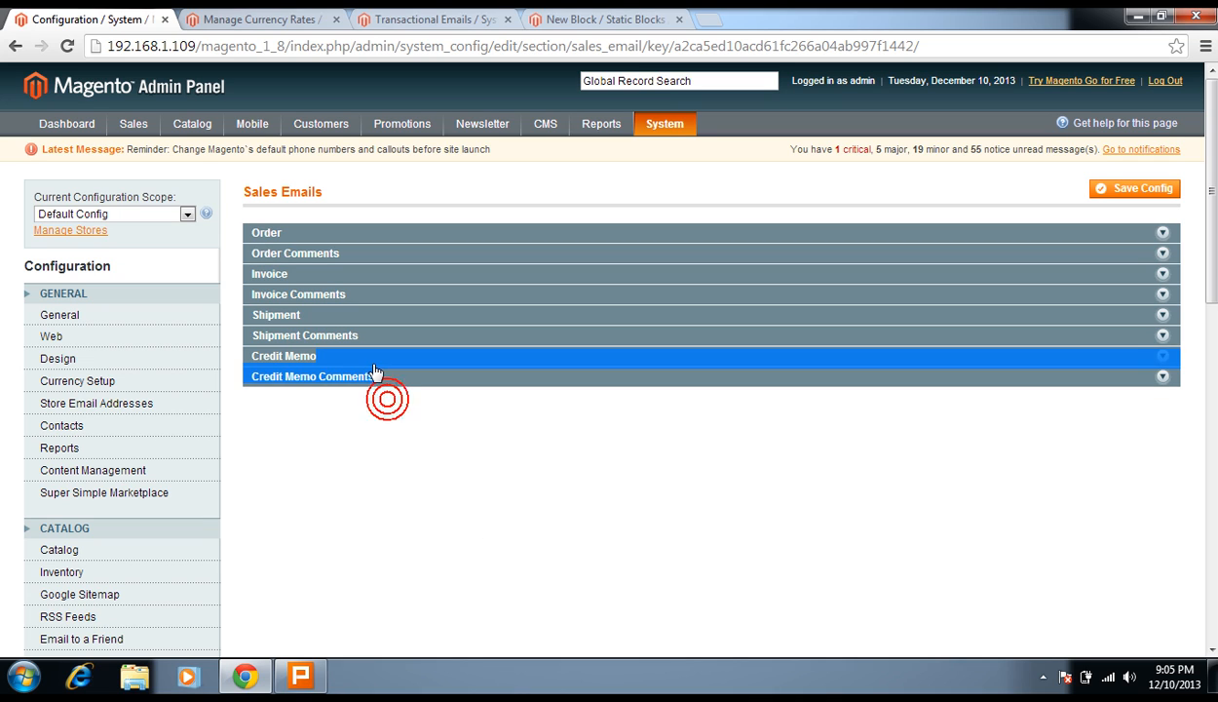
click(388, 413)
click(337, 236)
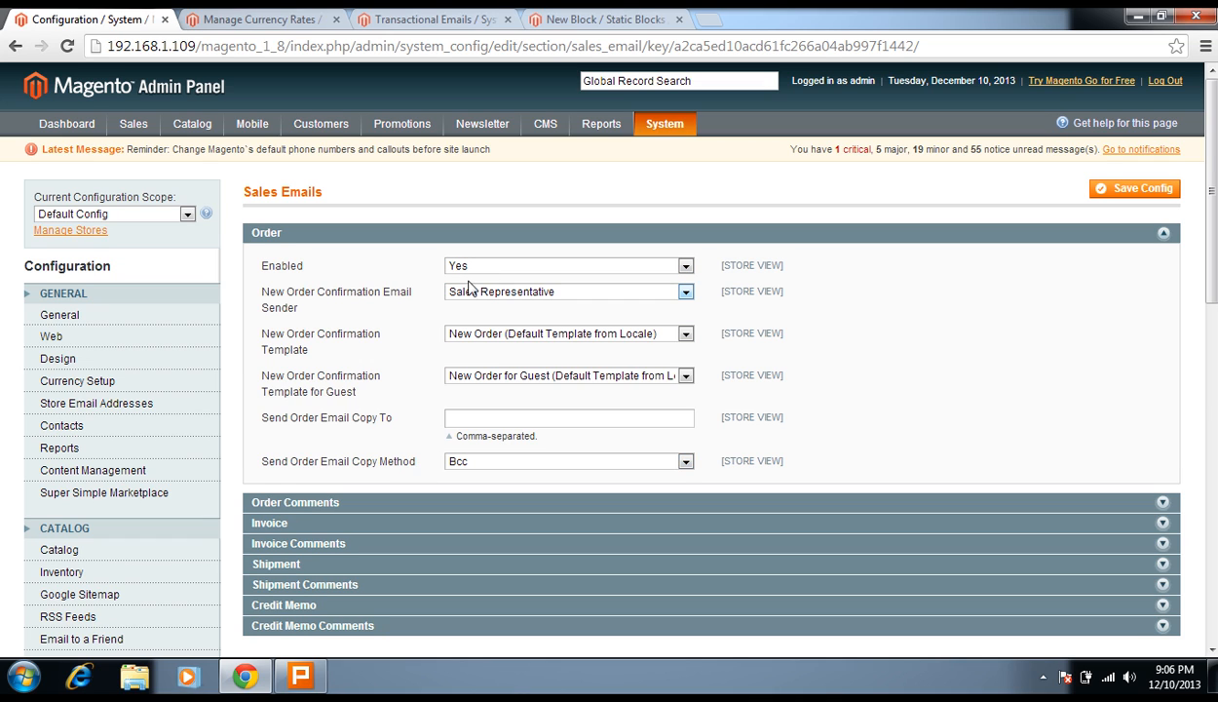
Step: Review the Order email's Enabled, Send Order Email Copy Method and New Order Confirmation Email Sender options, and collapse the Order section
click(536, 267)
click(477, 279)
click(471, 462)
click(411, 458)
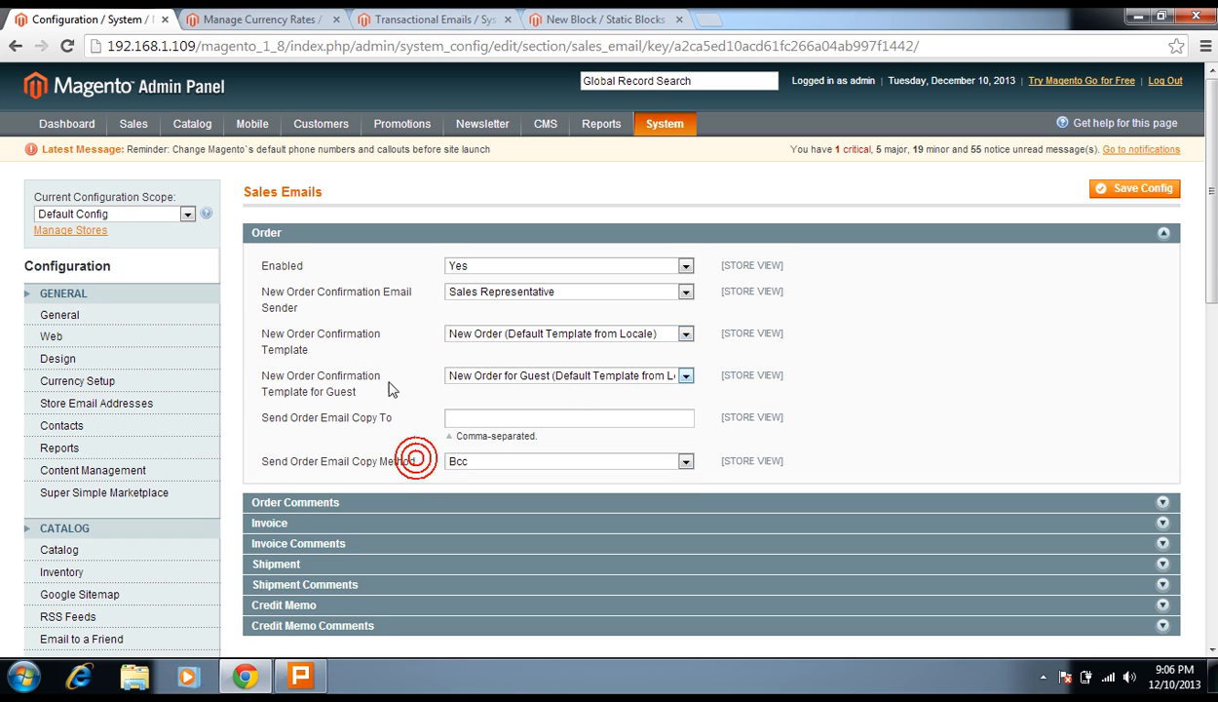
click(459, 462)
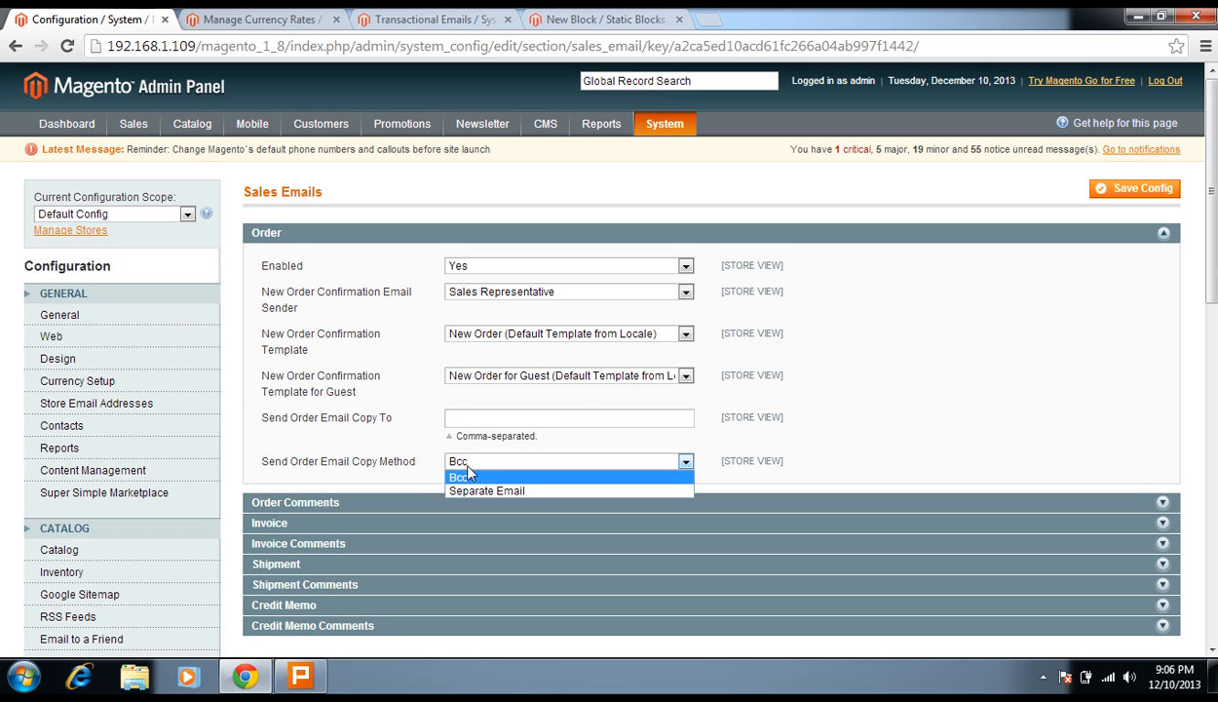
click(393, 447)
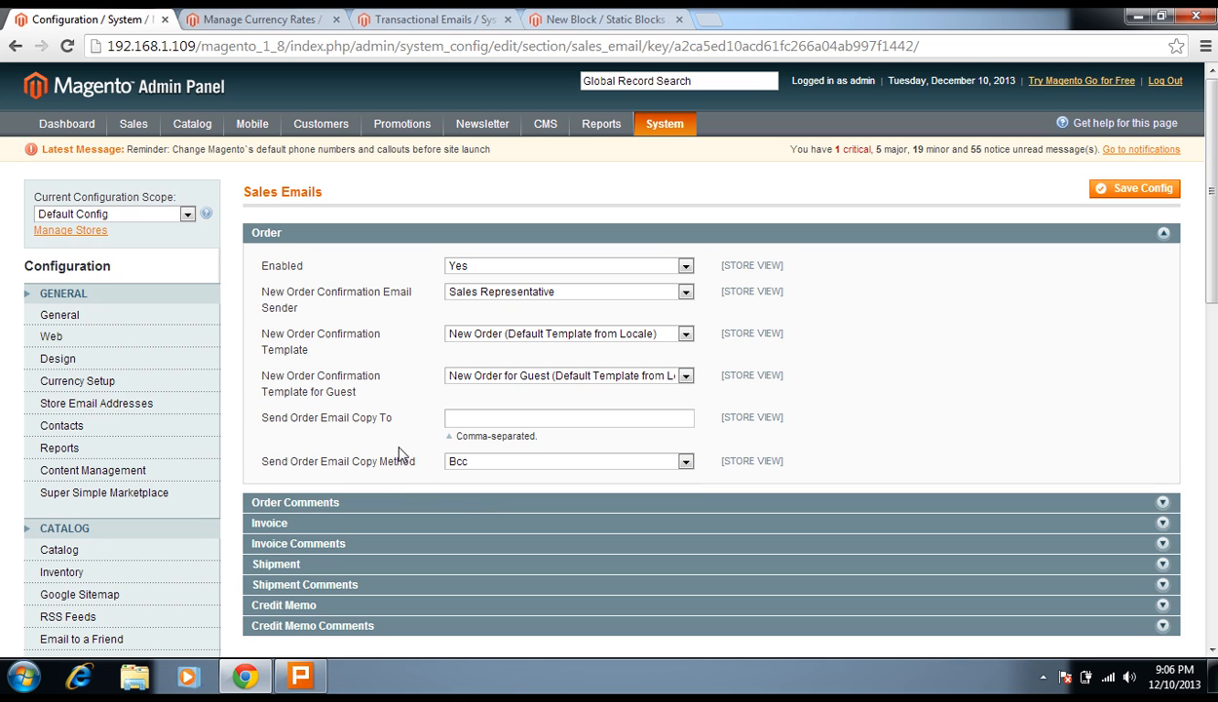
click(486, 293)
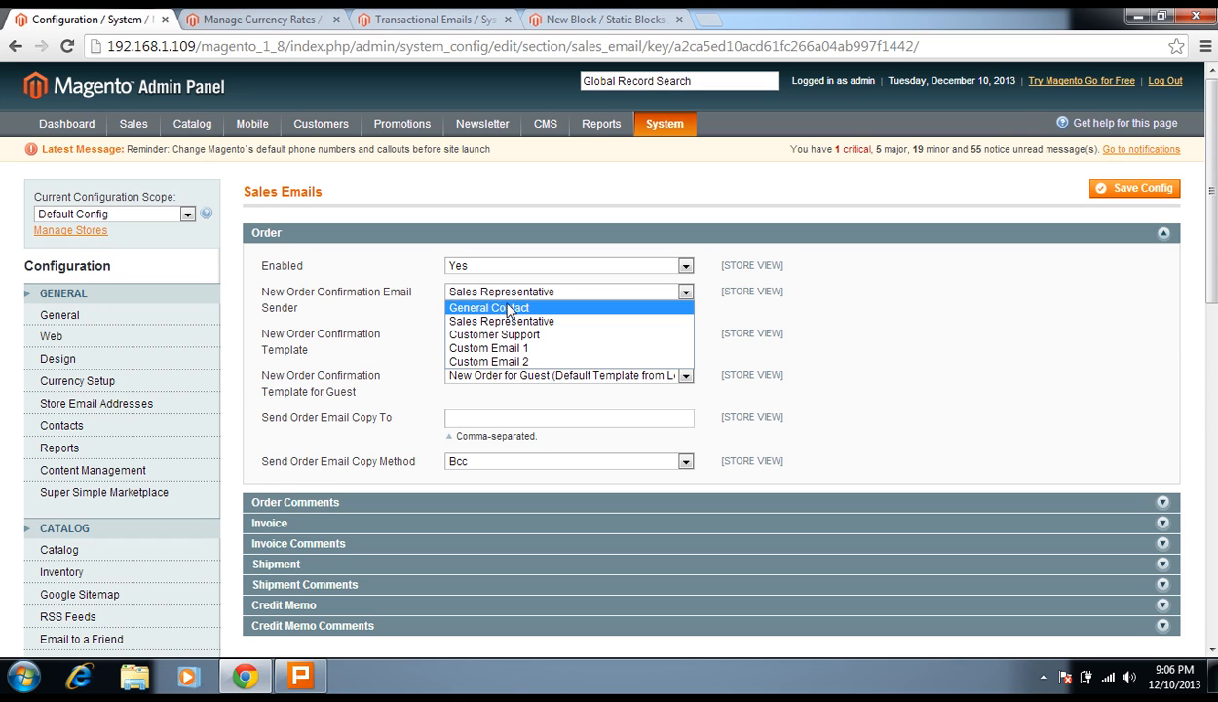
click(387, 310)
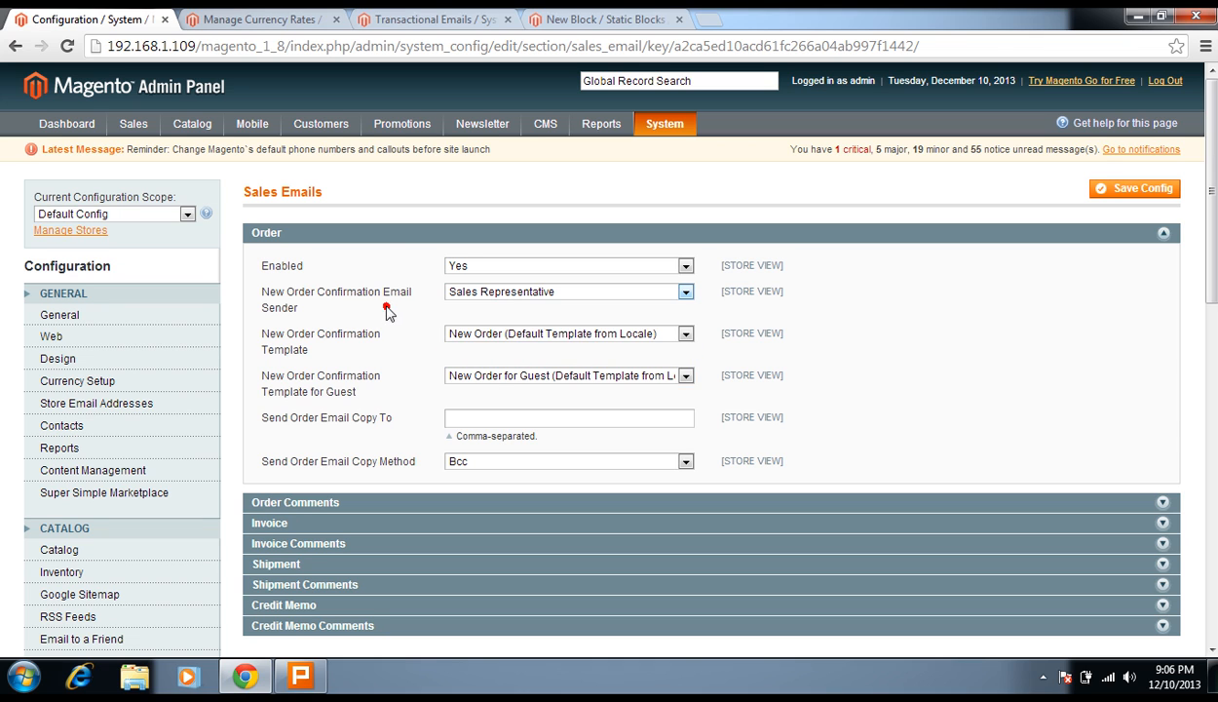
click(389, 232)
Step: Examine the sender, template and copy settings under Order Comments and Invoice, collapsing each section again
click(374, 255)
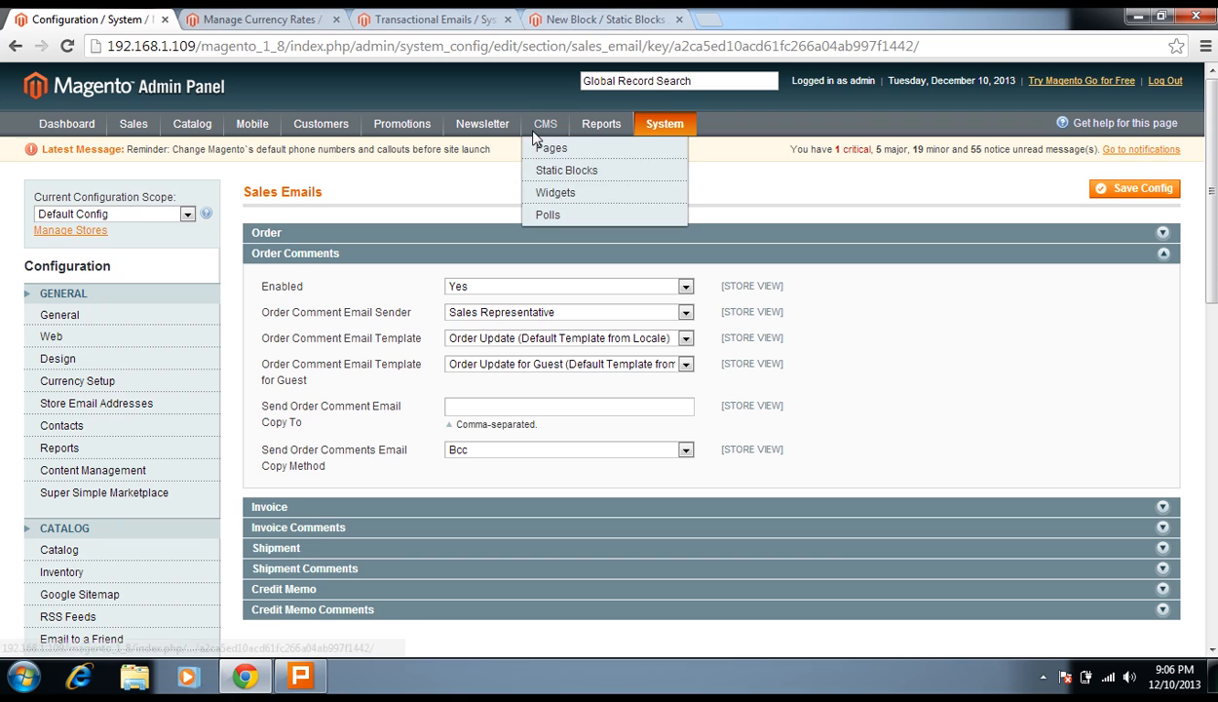
click(378, 259)
click(373, 277)
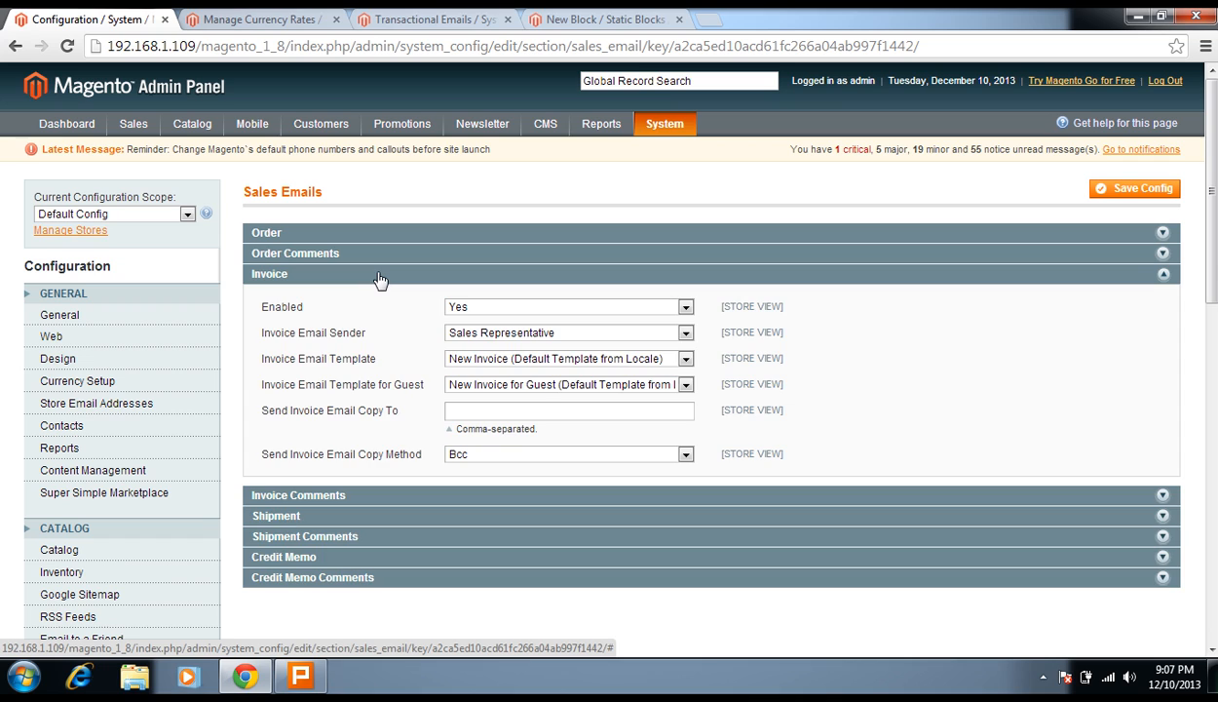
click(379, 277)
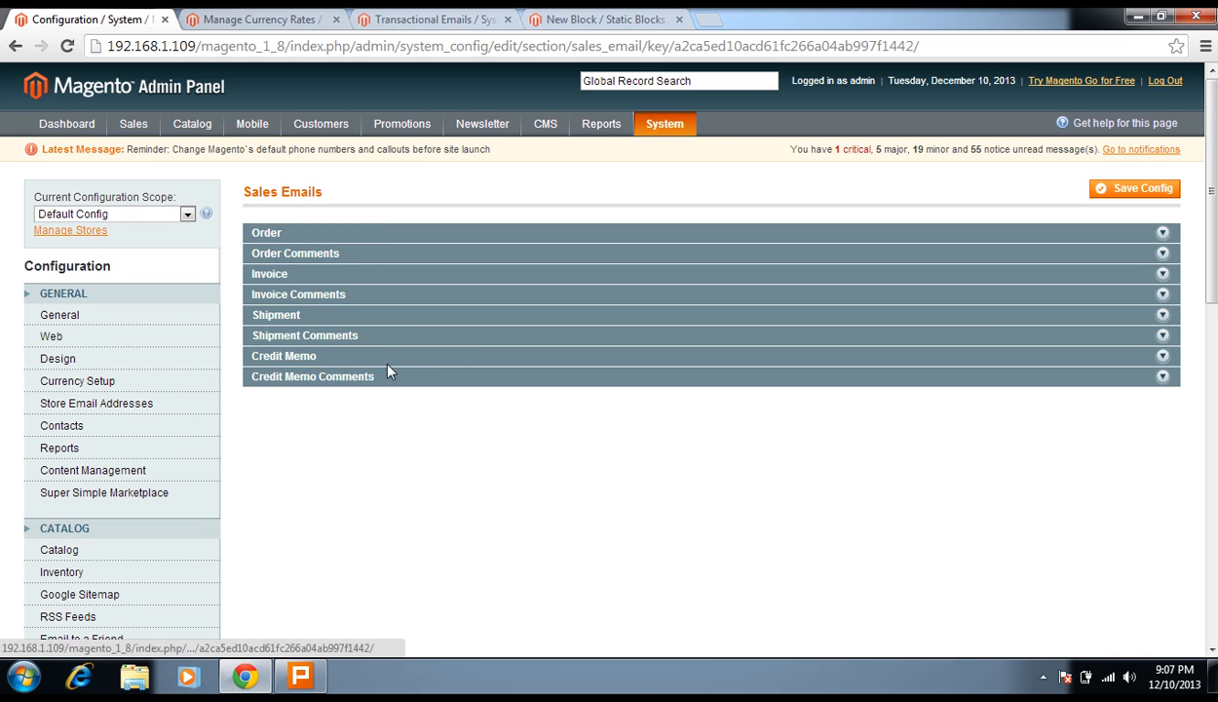
Step: Look over the remaining Sales Emails sections, briefly expanding and collapsing Invoice and Shipment
drag(376, 398, 253, 295)
click(388, 451)
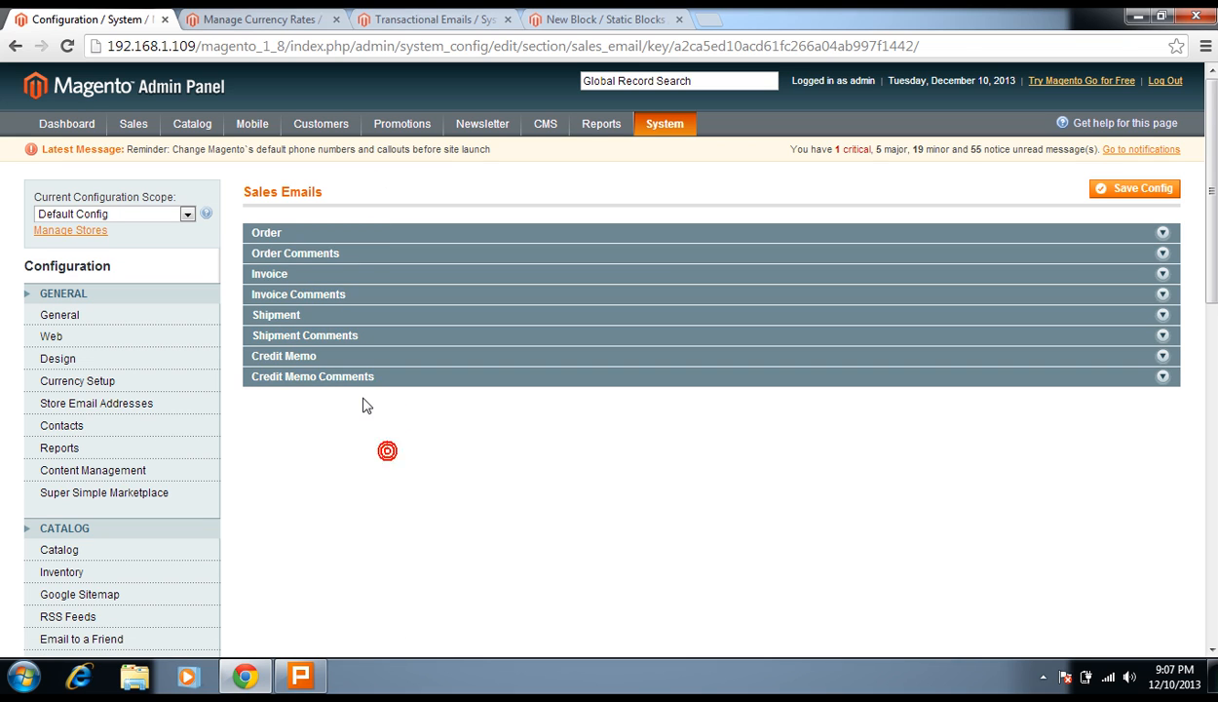
scroll(363, 404, down, 2)
scroll(364, 404, up, 2)
click(326, 276)
click(326, 275)
click(314, 314)
click(314, 315)
Step: Open the PDF Print-outs configuration and check the Invoice section's Display Order ID in Header options, collapsing the section again
scroll(356, 413, down, 5)
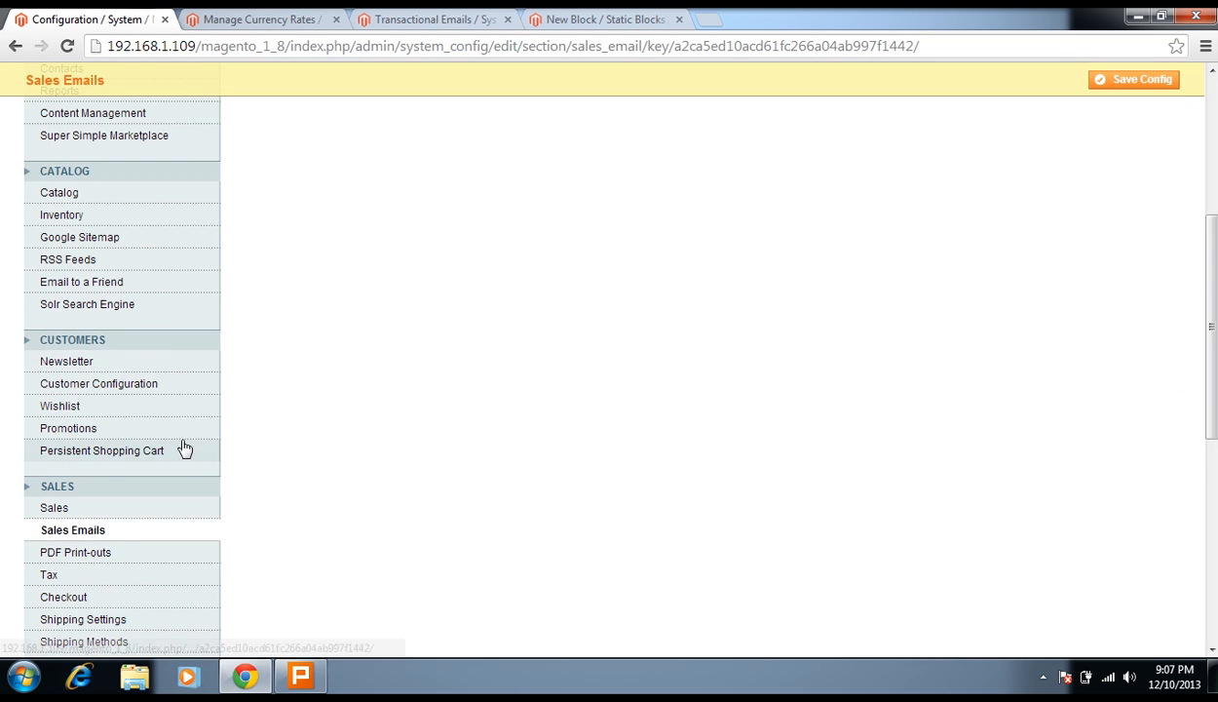
click(103, 377)
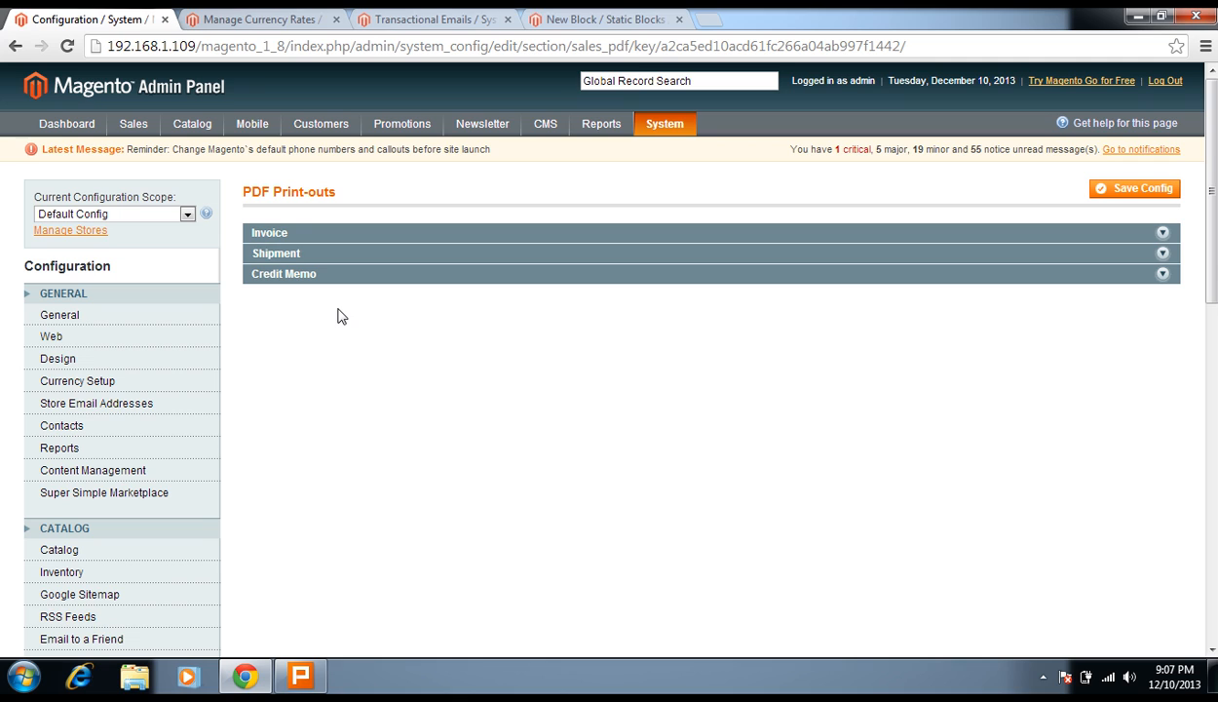
click(386, 234)
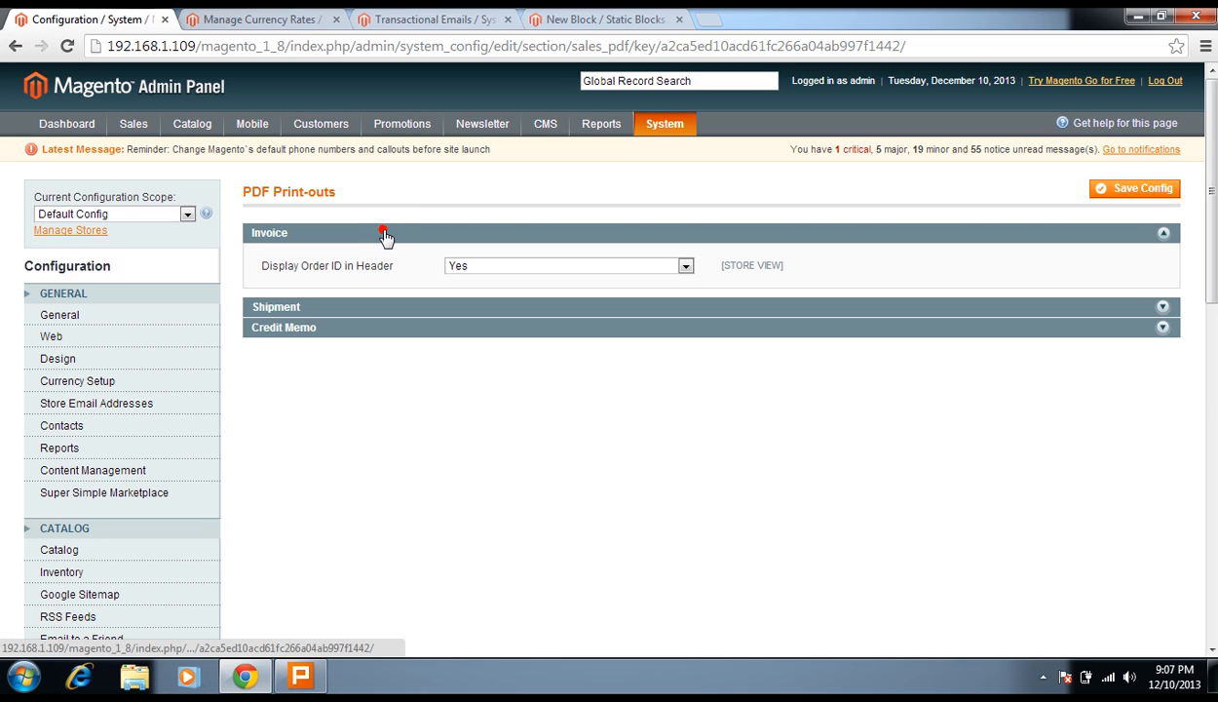
click(457, 265)
click(462, 282)
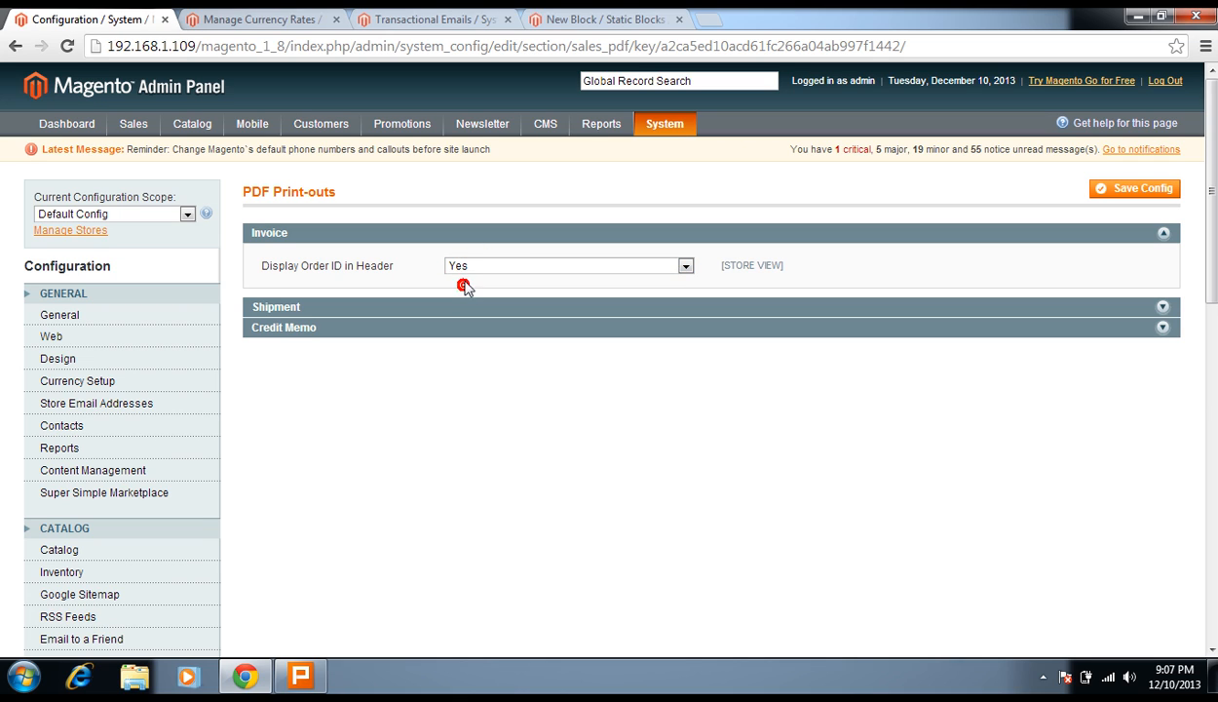
click(409, 237)
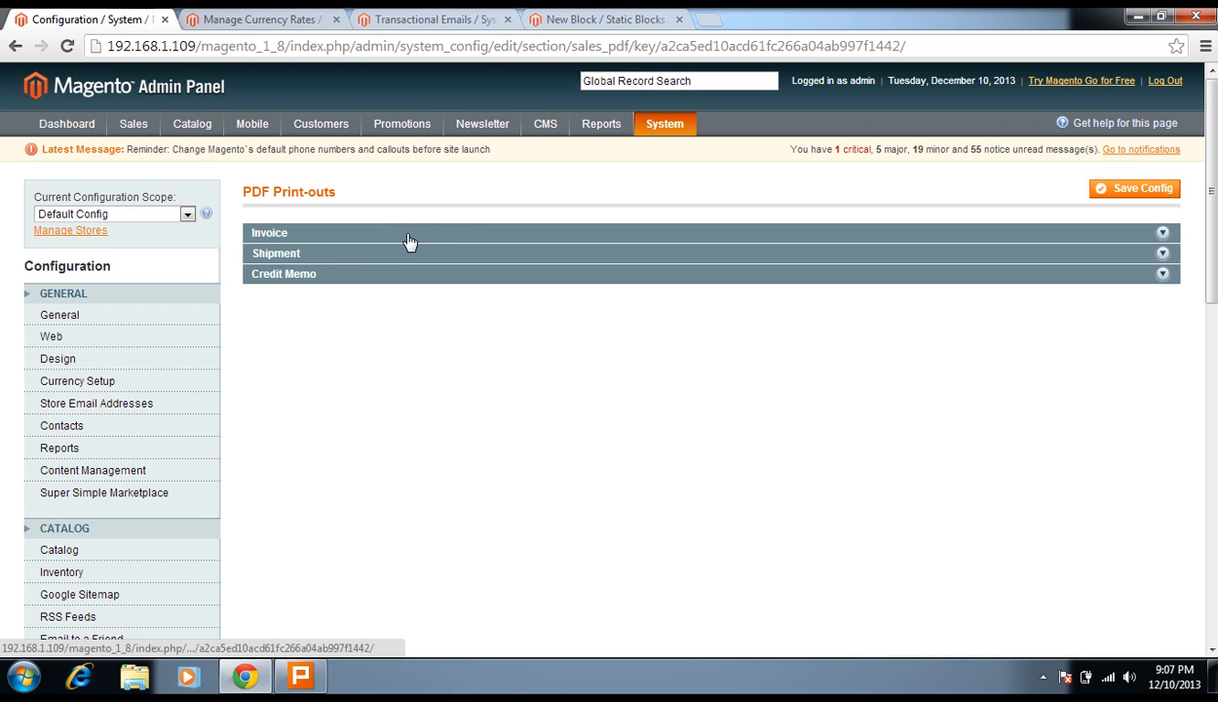
Step: Check the Display Order ID in Header setting under Shipment and Credit Memo, collapsing both sections
click(400, 256)
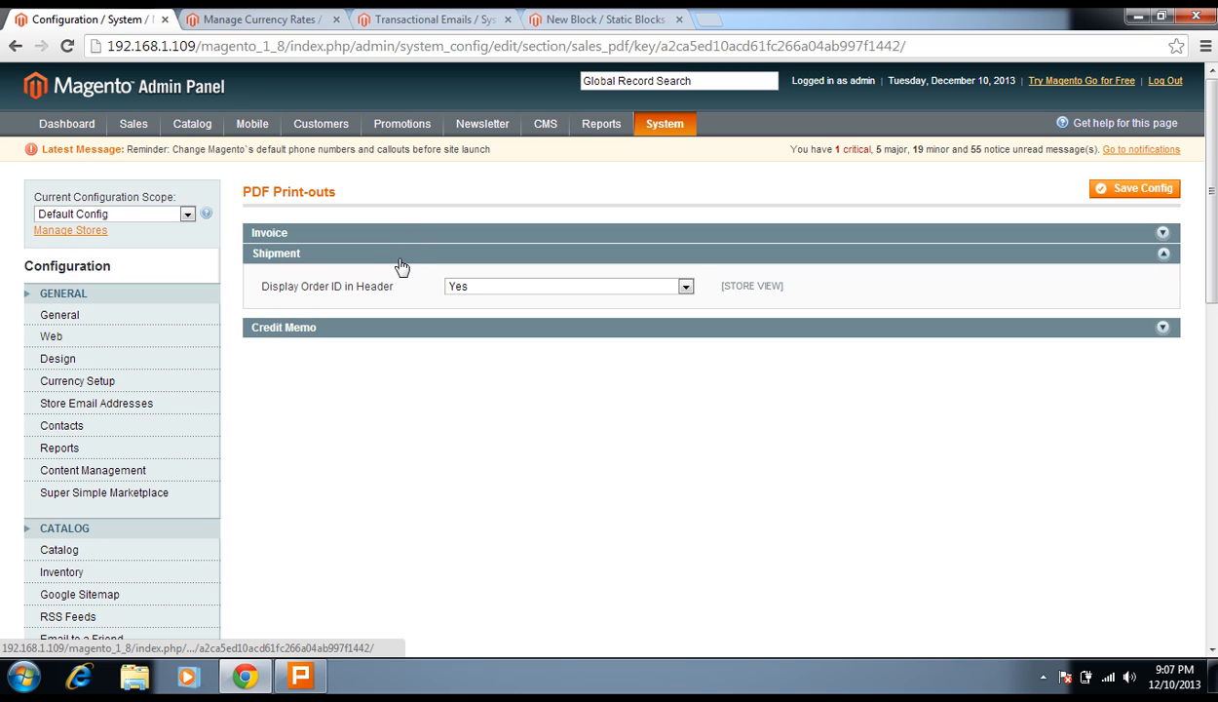
click(398, 255)
click(398, 274)
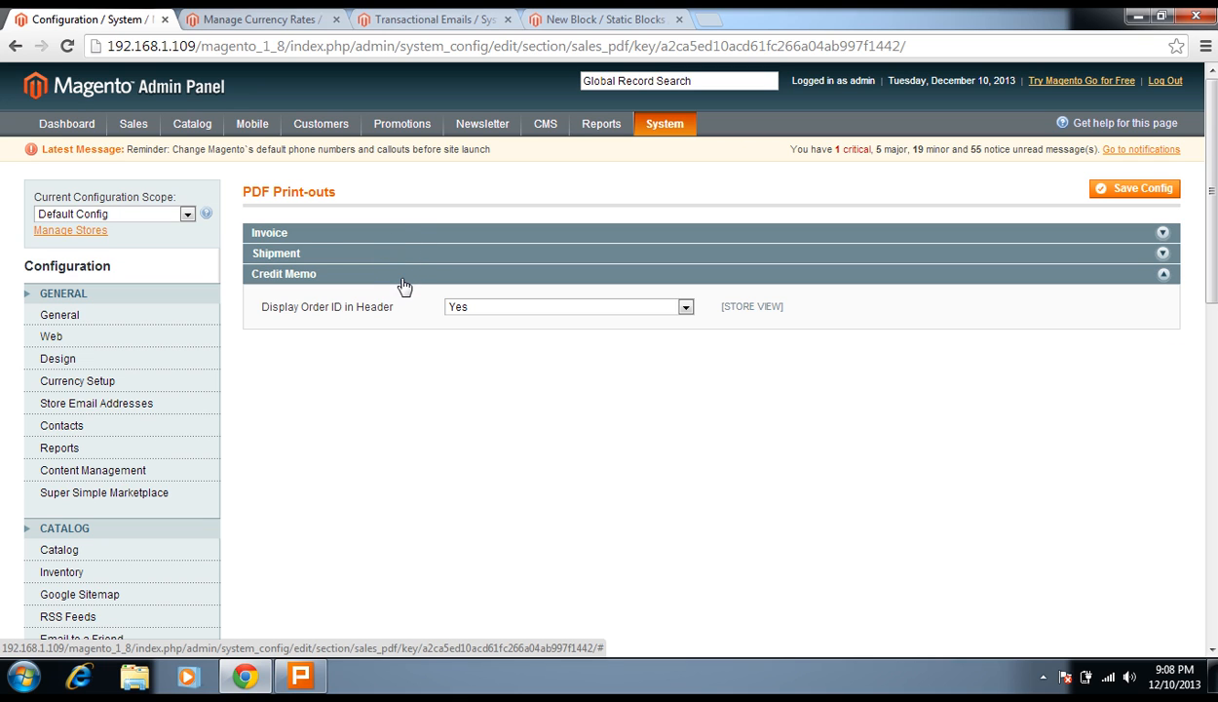
click(404, 283)
Step: Open the Tax configuration and view the Tax Class for Shipping choices under Tax Classes, collapsing that section again
scroll(325, 349, down, 4)
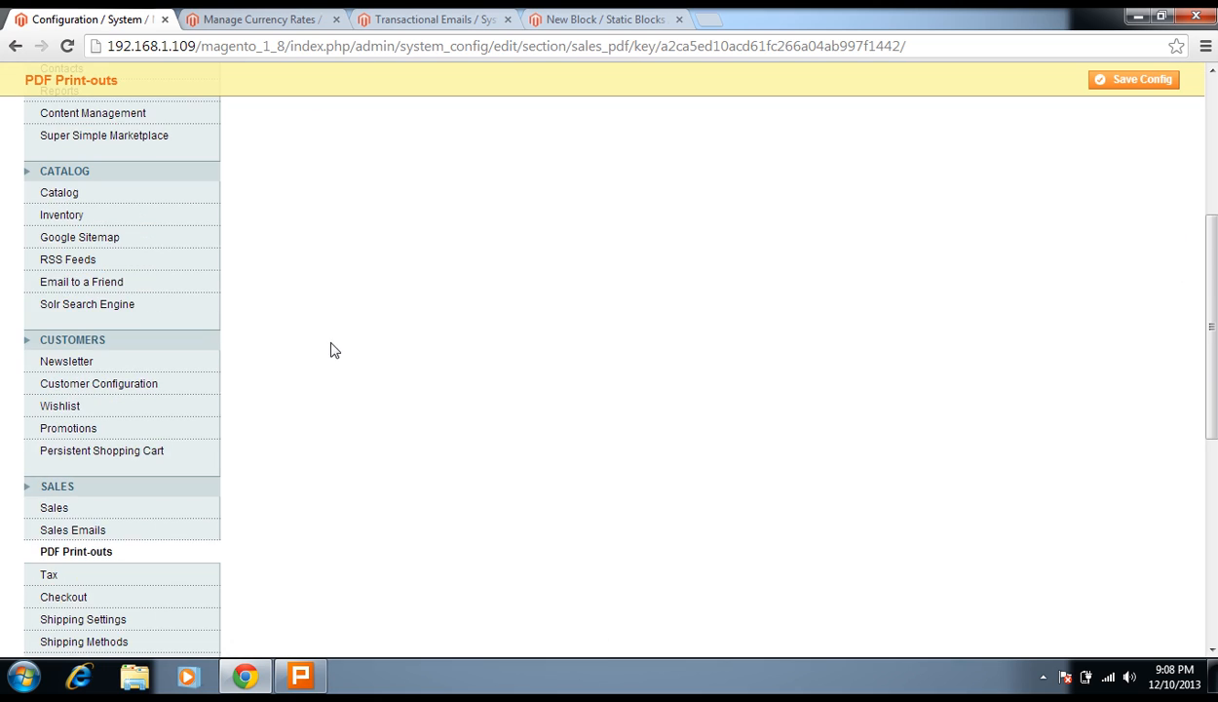
scroll(215, 409, down, 2)
click(112, 403)
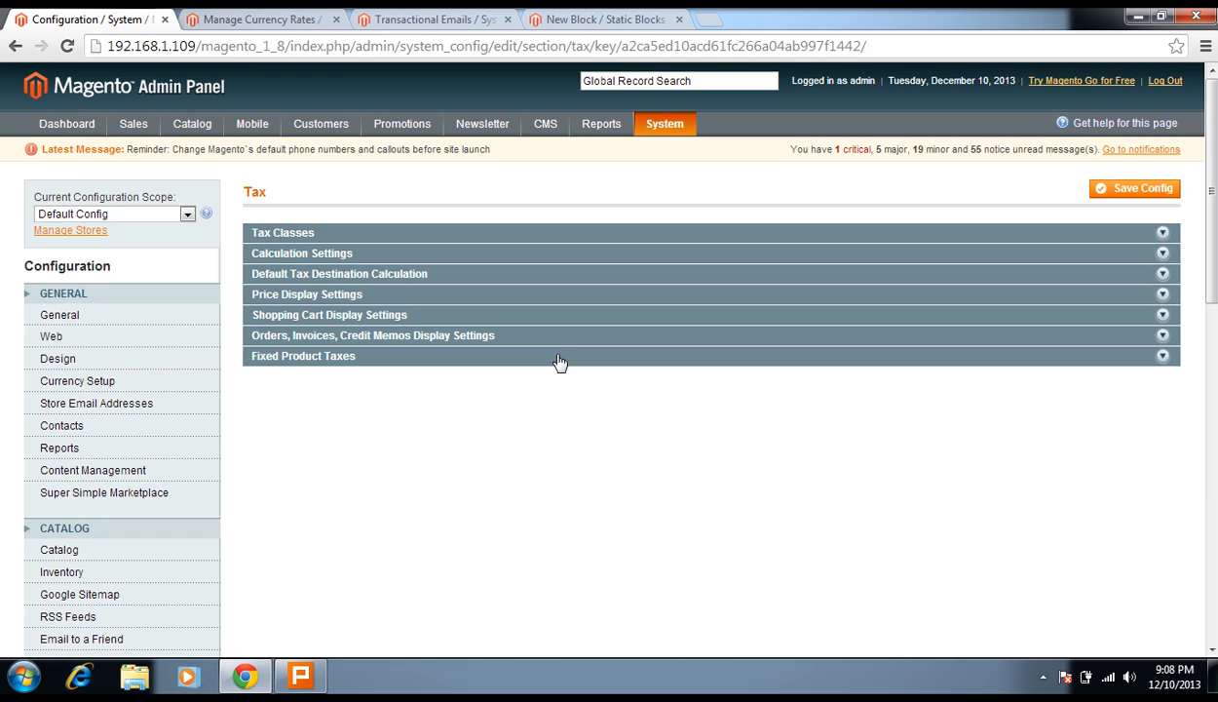
click(429, 233)
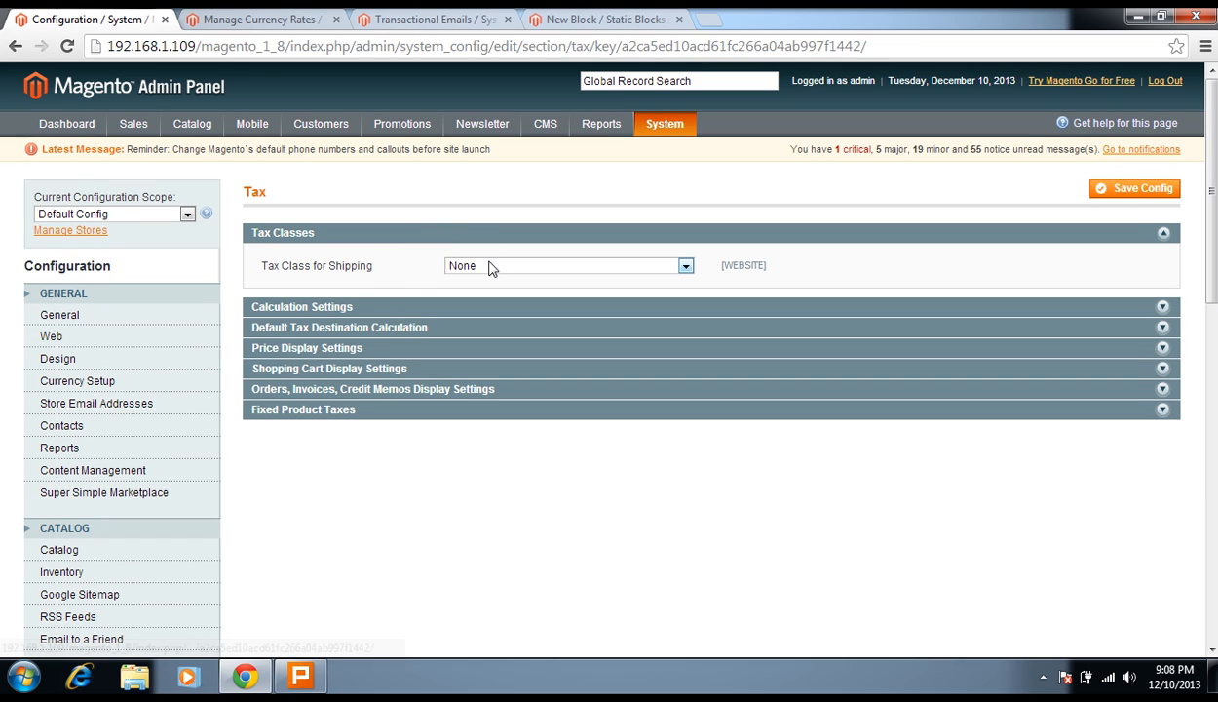
click(440, 264)
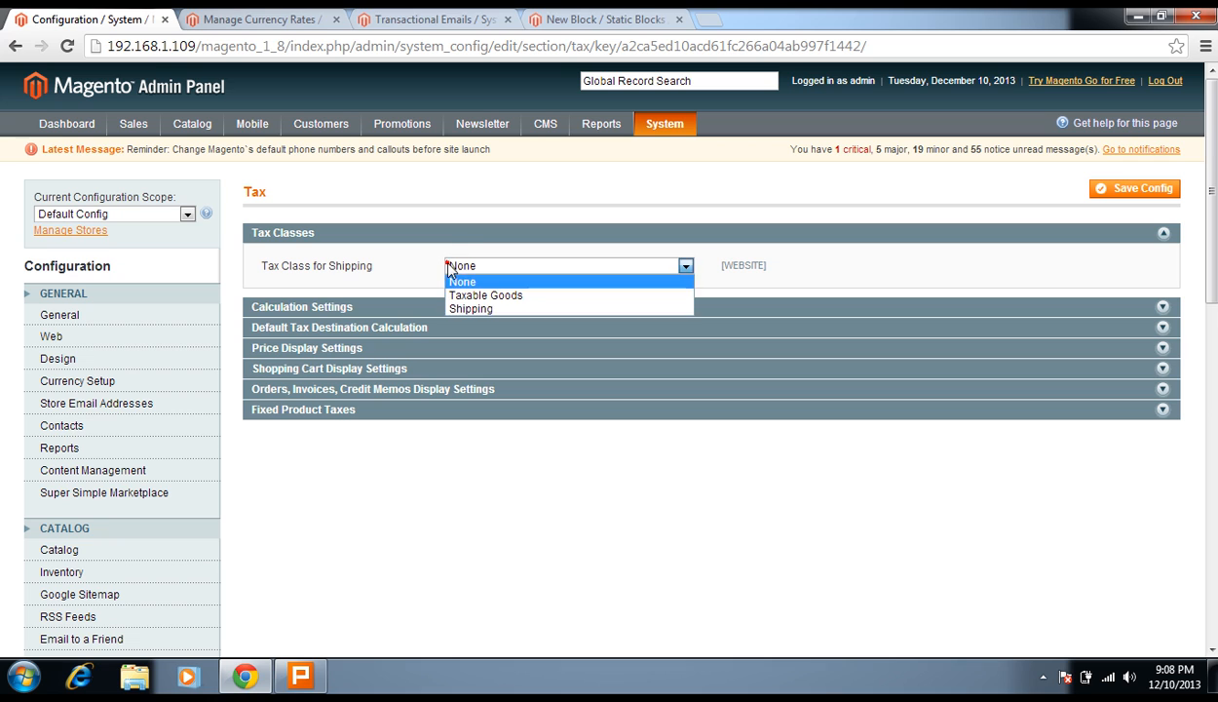
click(451, 236)
Step: Expand Calculation Settings and review the choices for Tax Calculation Method Based On and Tax Calculation Based On, keeping Total as the method
click(442, 254)
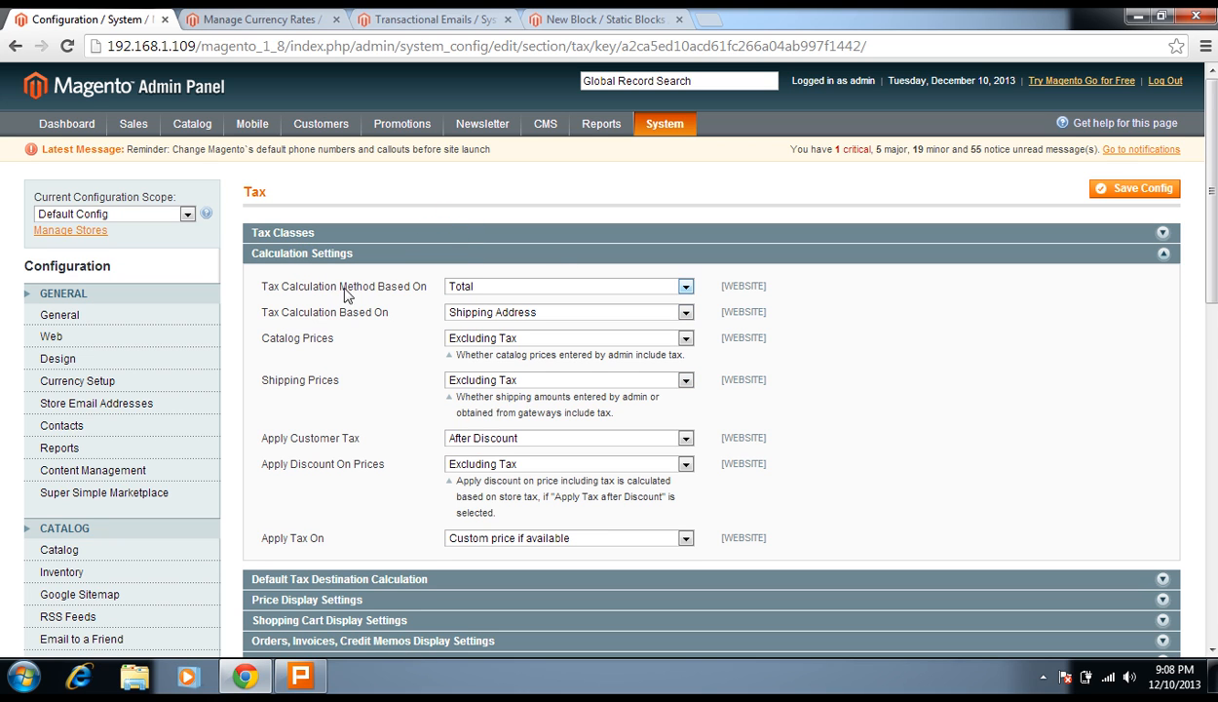
click(485, 292)
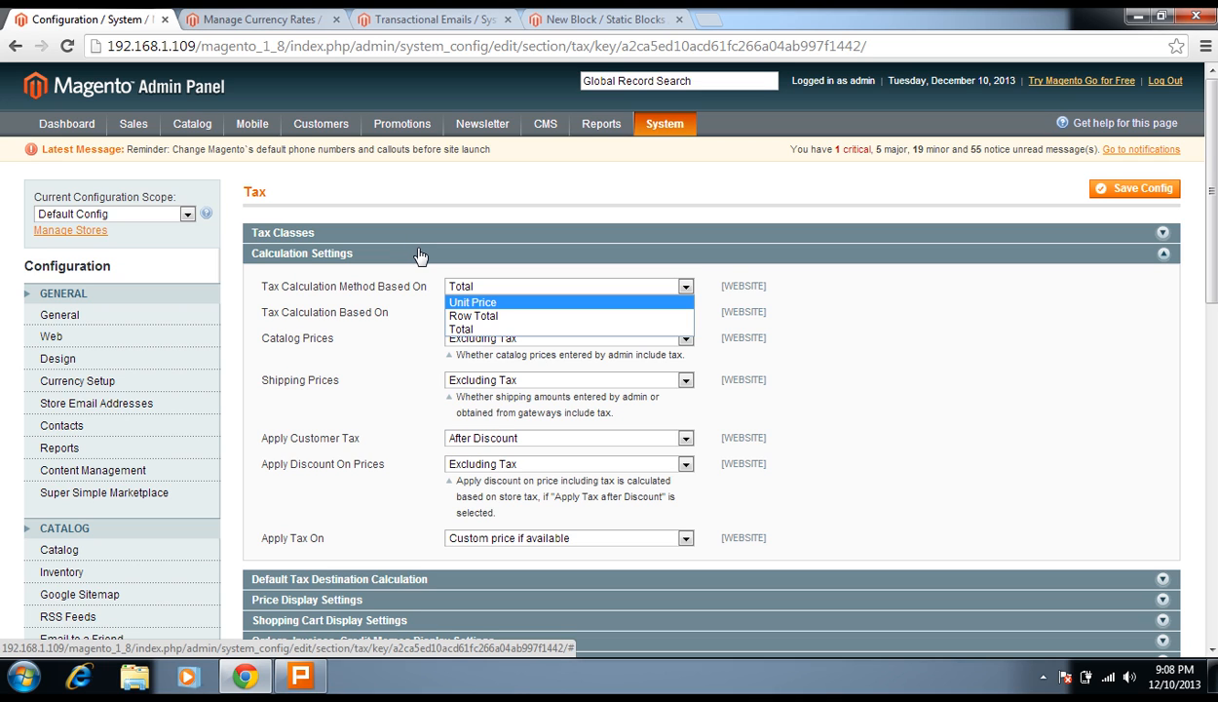
click(462, 331)
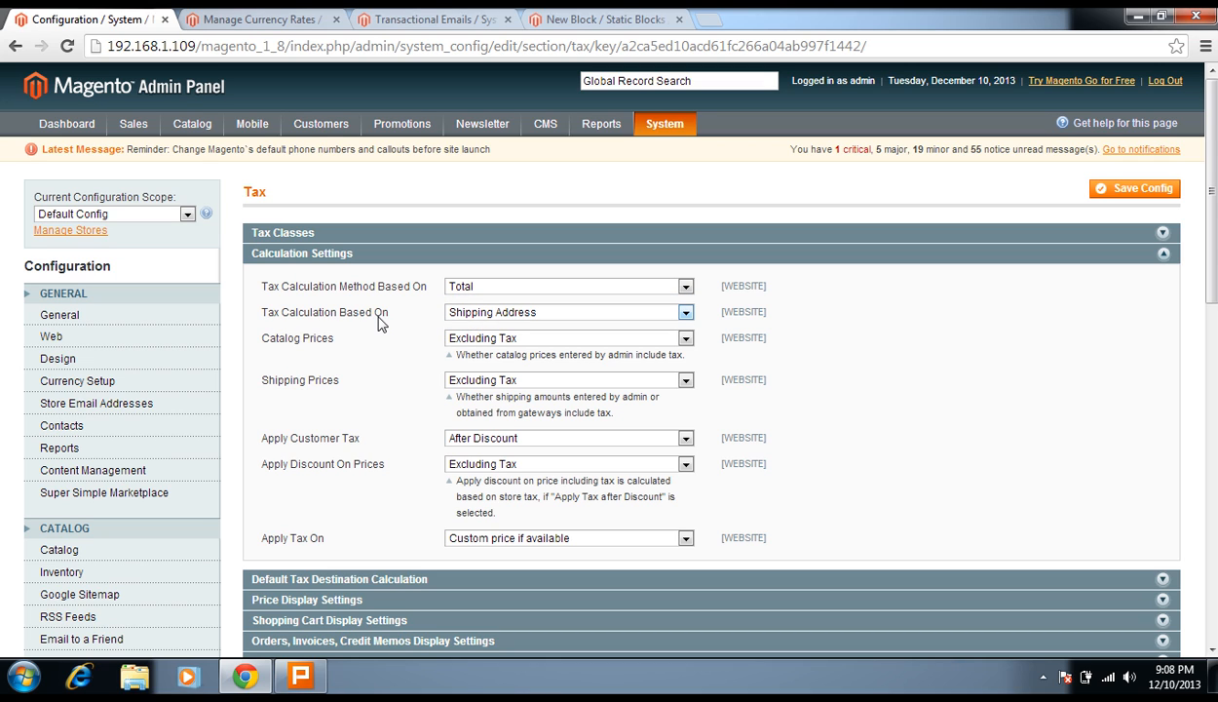
click(463, 314)
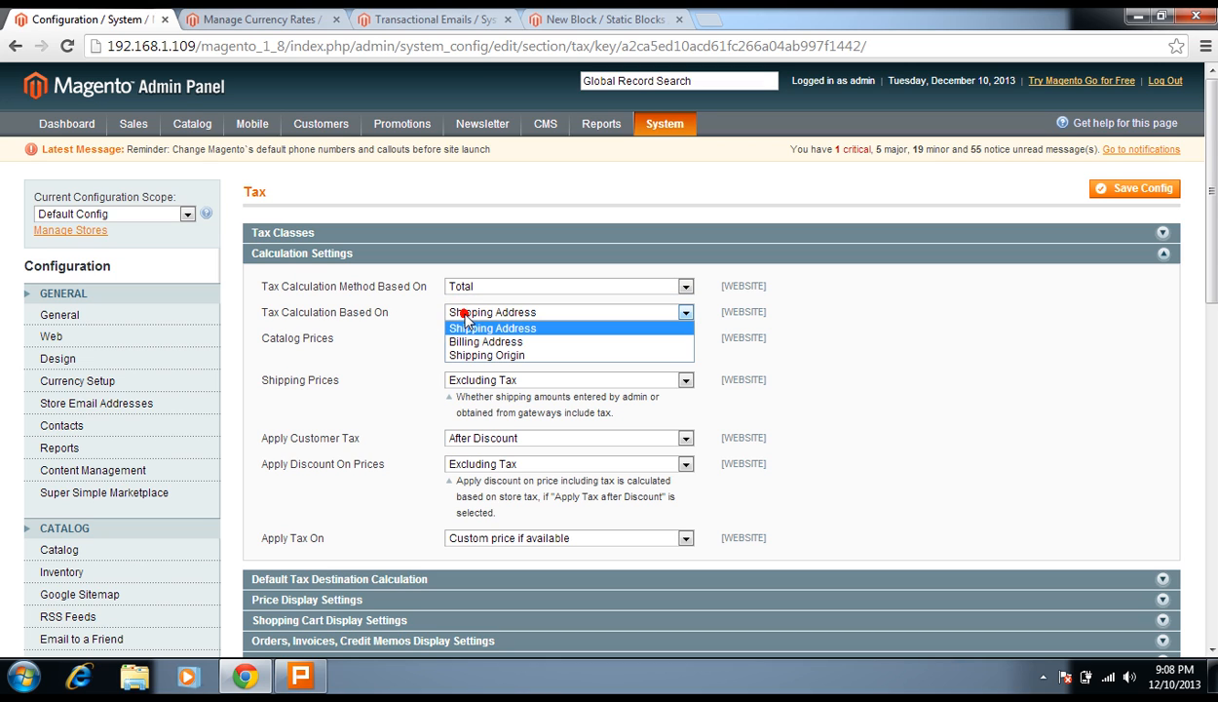
click(401, 330)
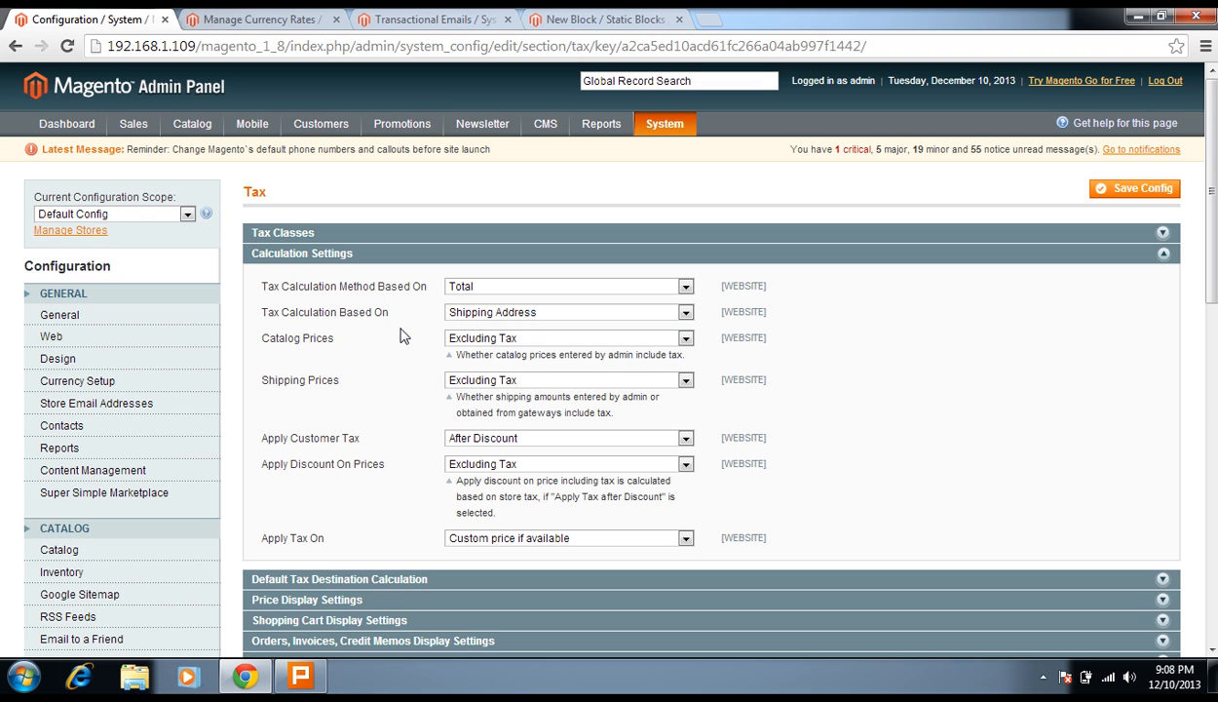
Step: View the tax inclusion choices for Catalog Prices and Shipping Prices without changing either setting
click(465, 337)
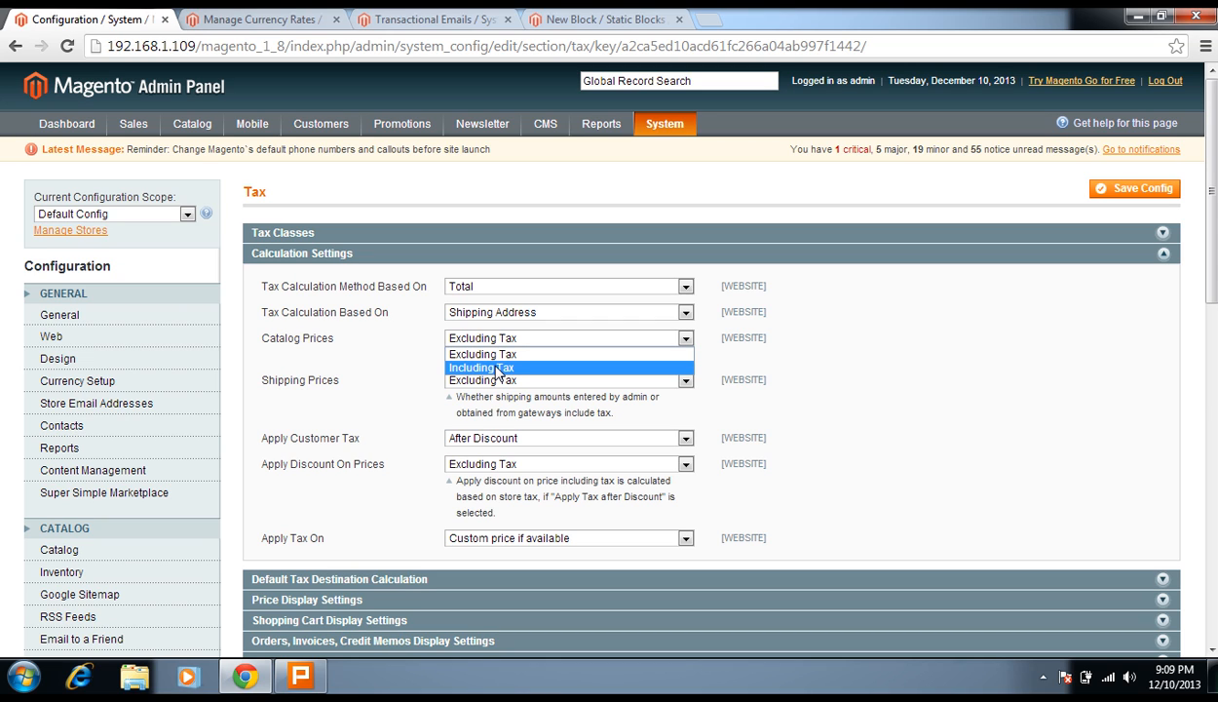
click(338, 377)
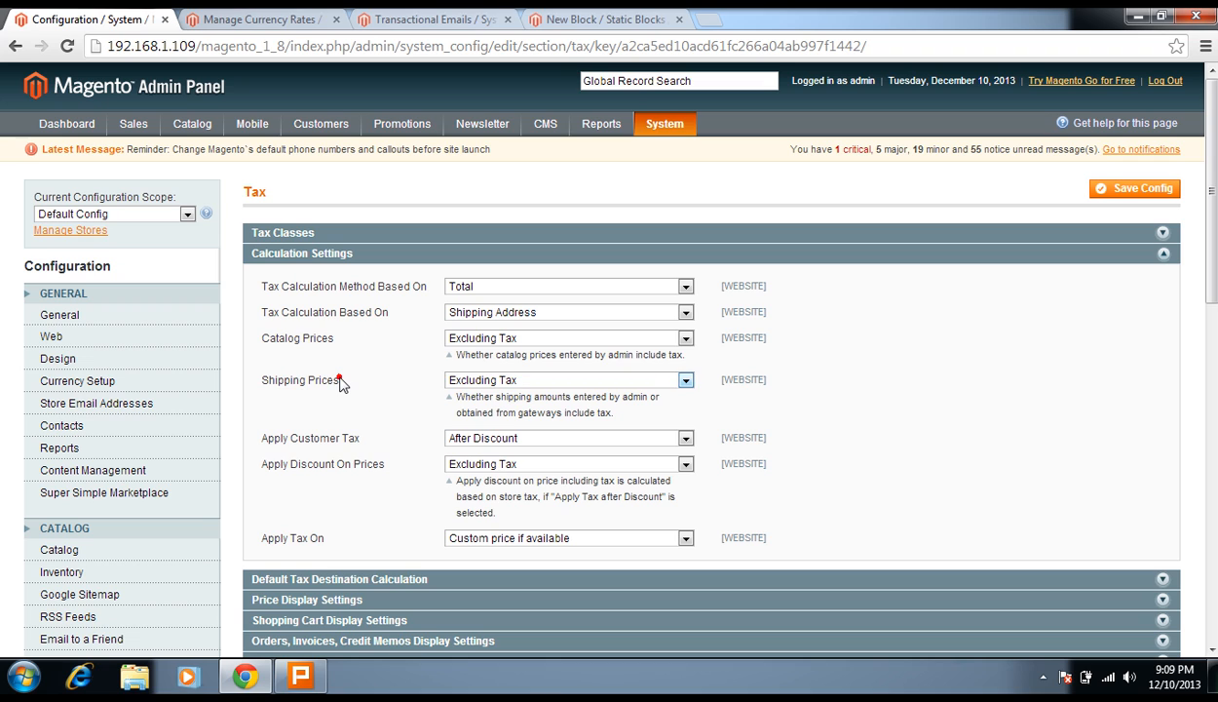
click(462, 382)
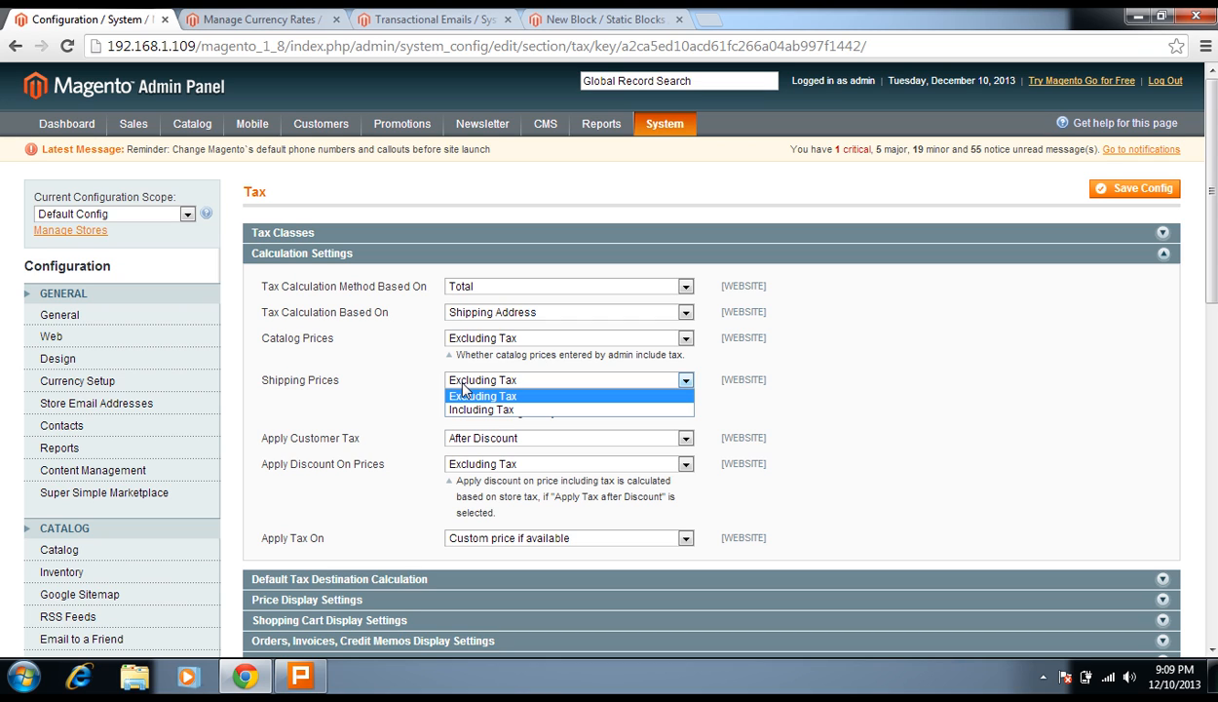
click(367, 398)
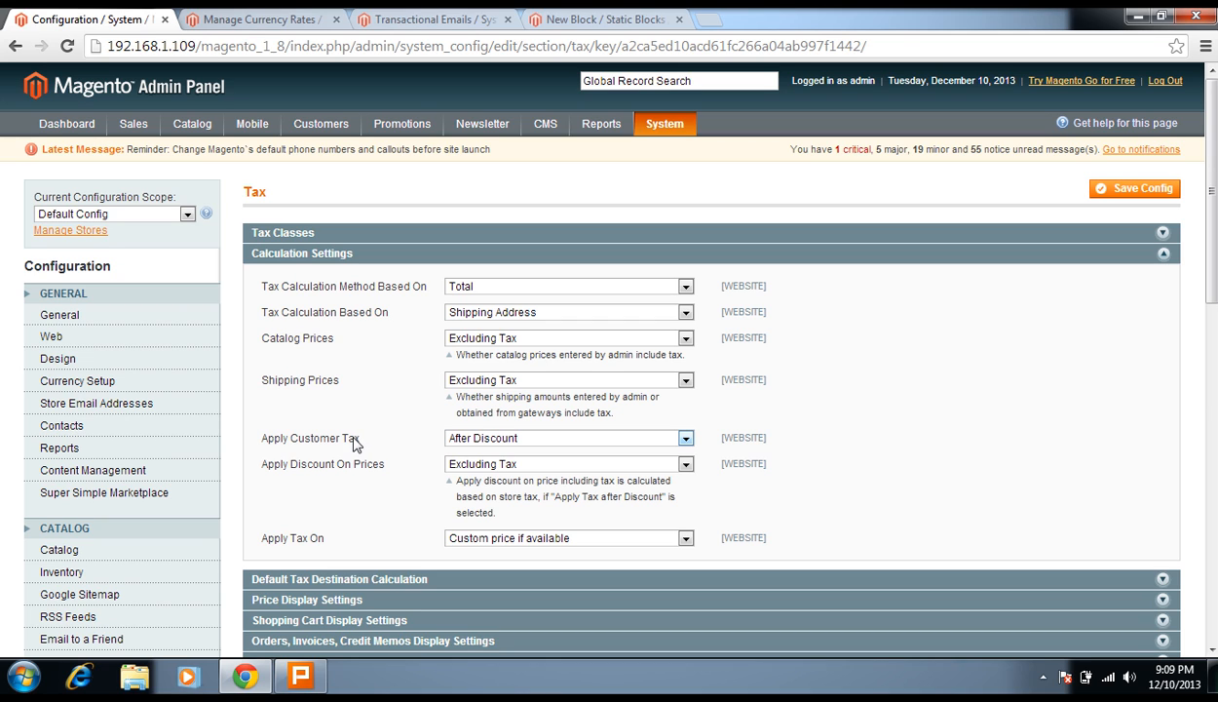
Step: Review the available choices for Apply Customer Tax and Apply Discount On Prices in Calculation Settings
click(629, 437)
click(338, 472)
scroll(334, 468, down, 1)
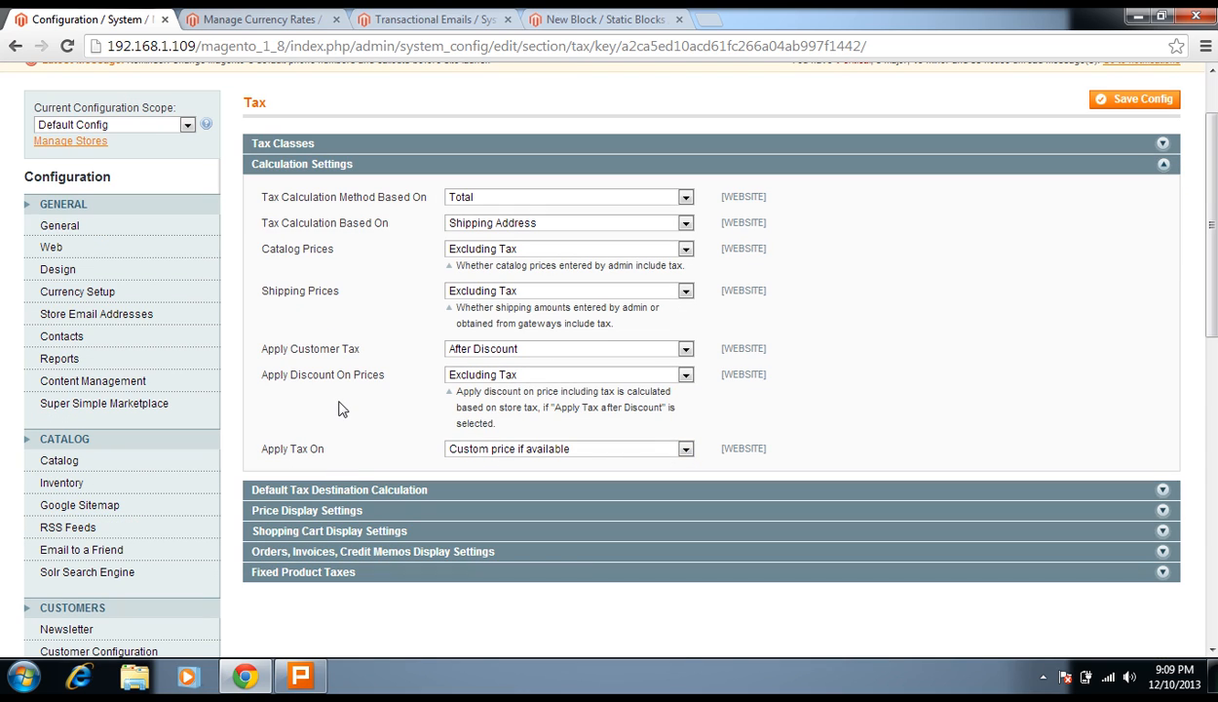
click(466, 377)
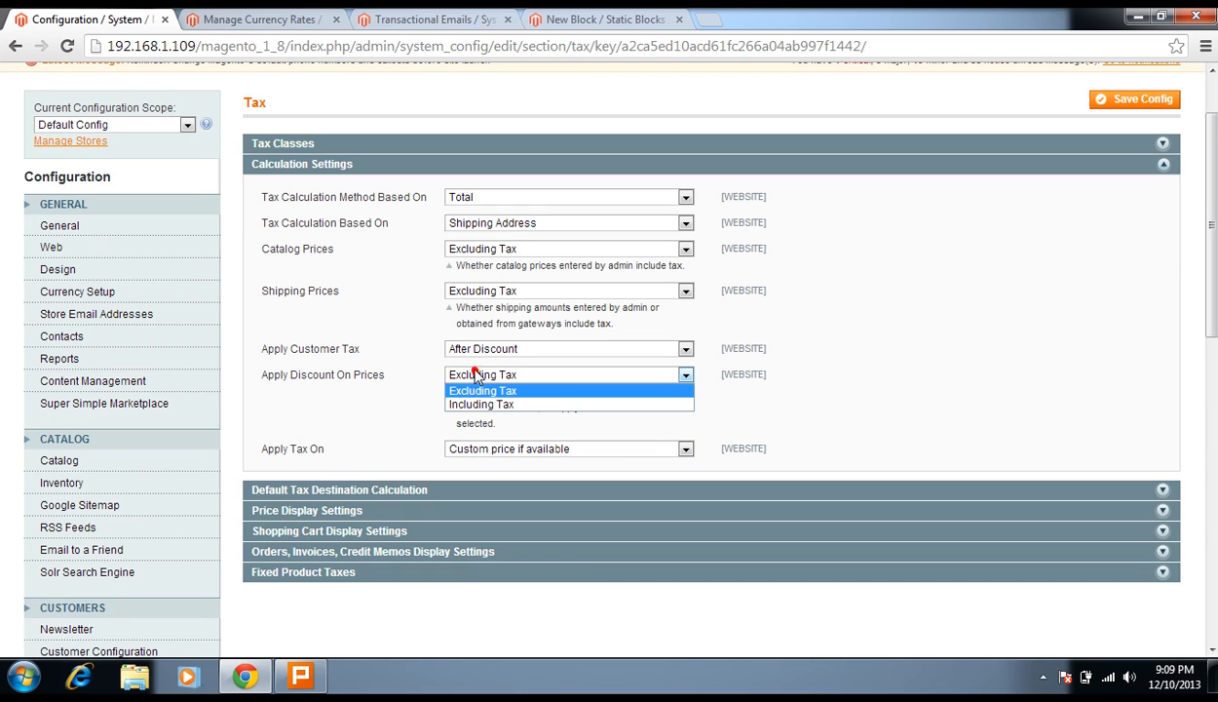
click(387, 379)
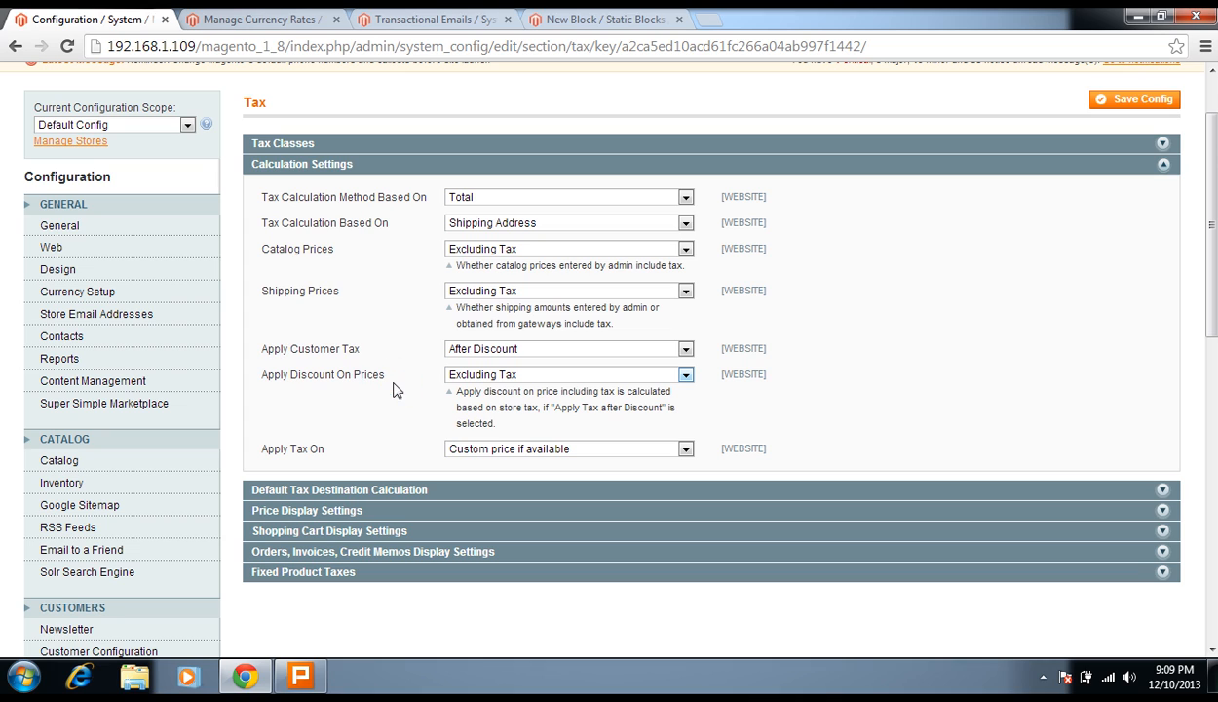
Step: Review the Apply Tax On choices in Calculation Settings without changing the option, and collapse that section
click(455, 450)
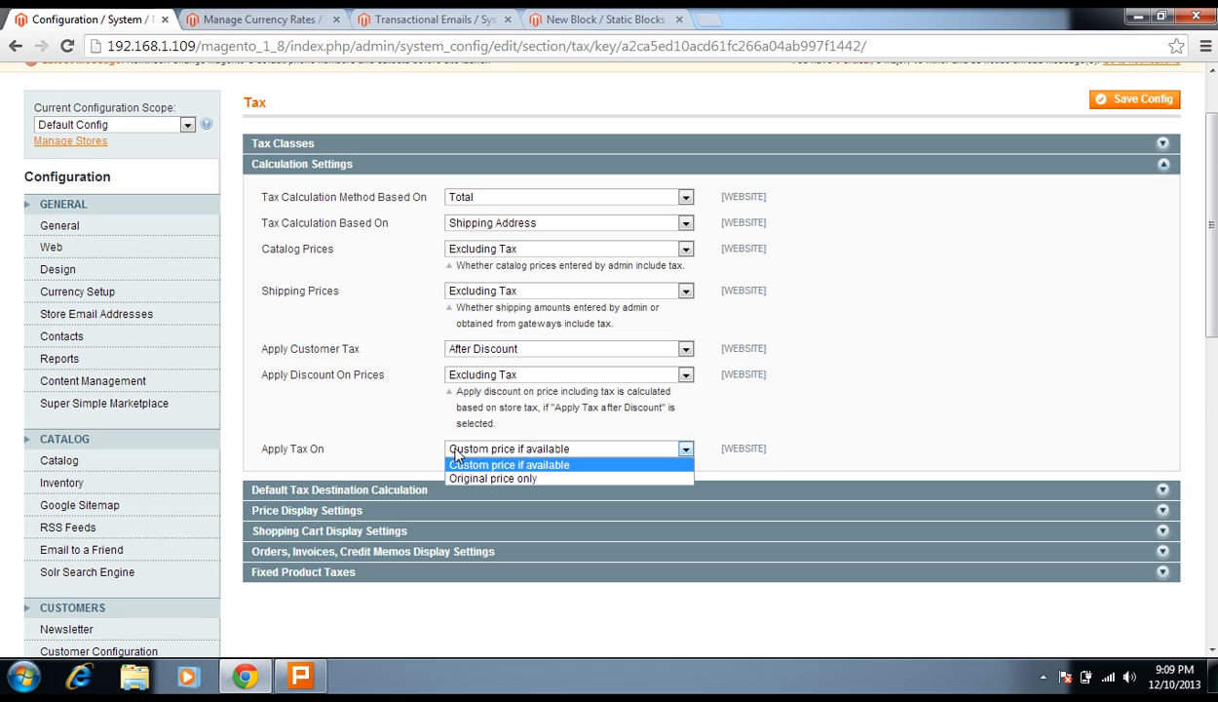
click(375, 434)
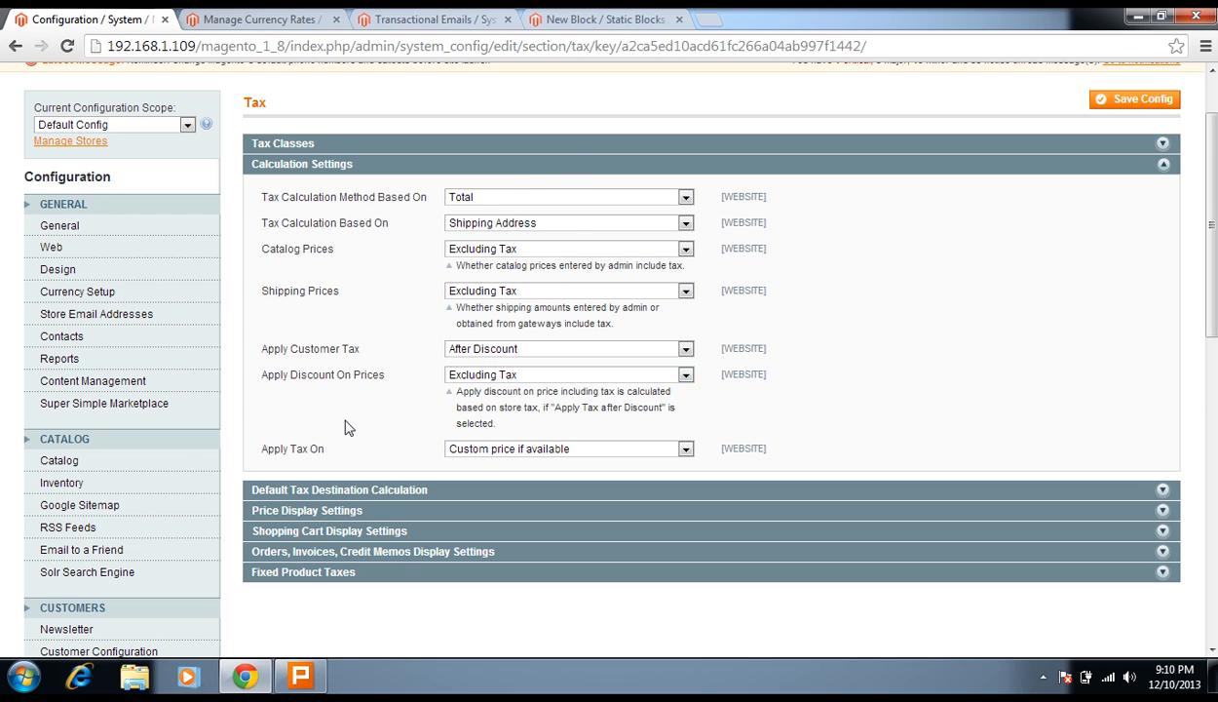
click(466, 450)
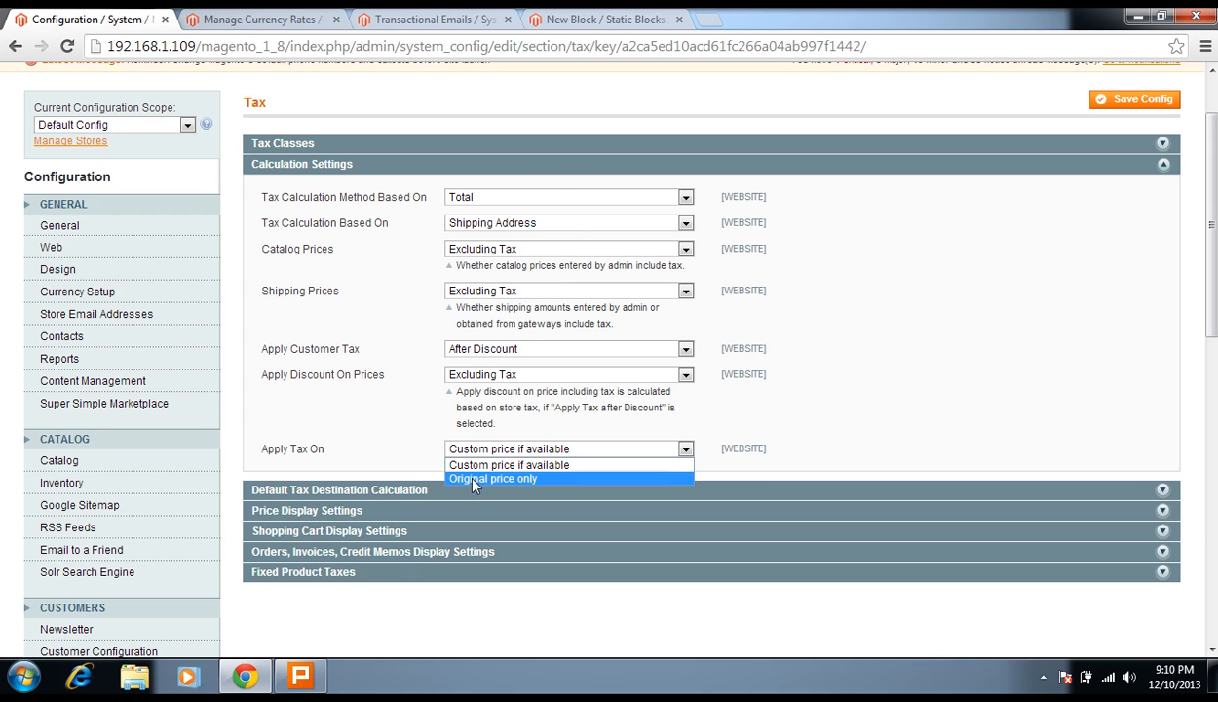
click(404, 434)
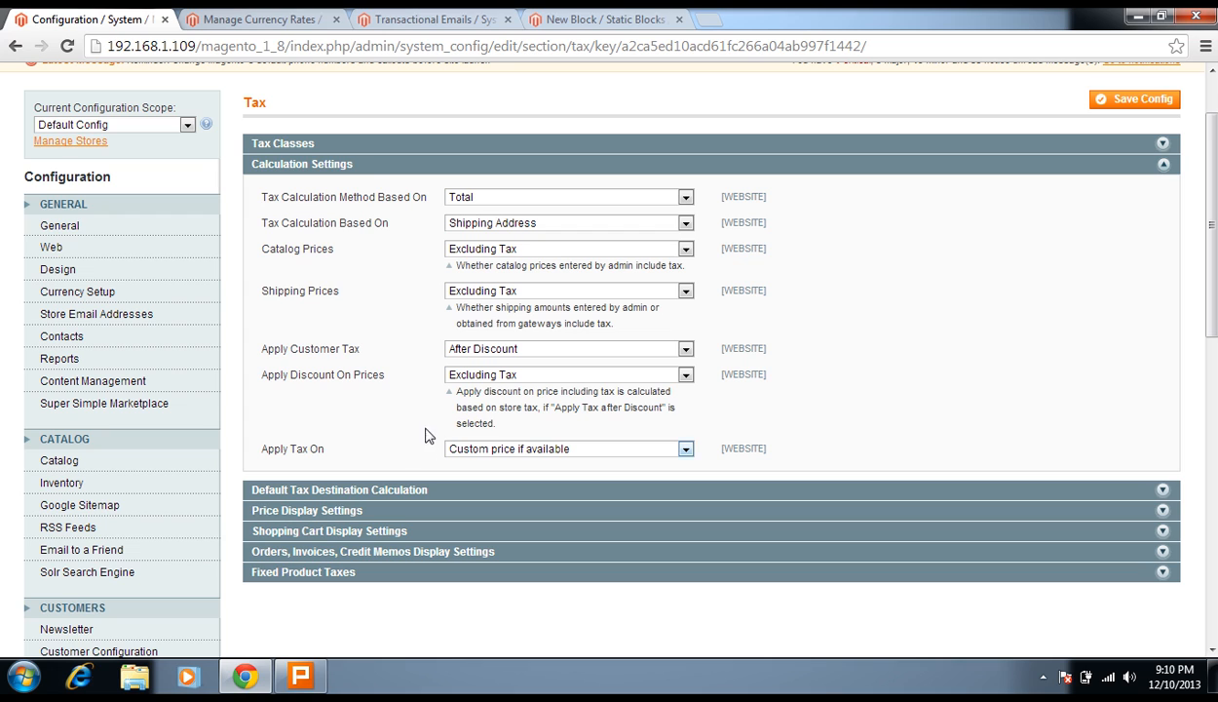
click(376, 166)
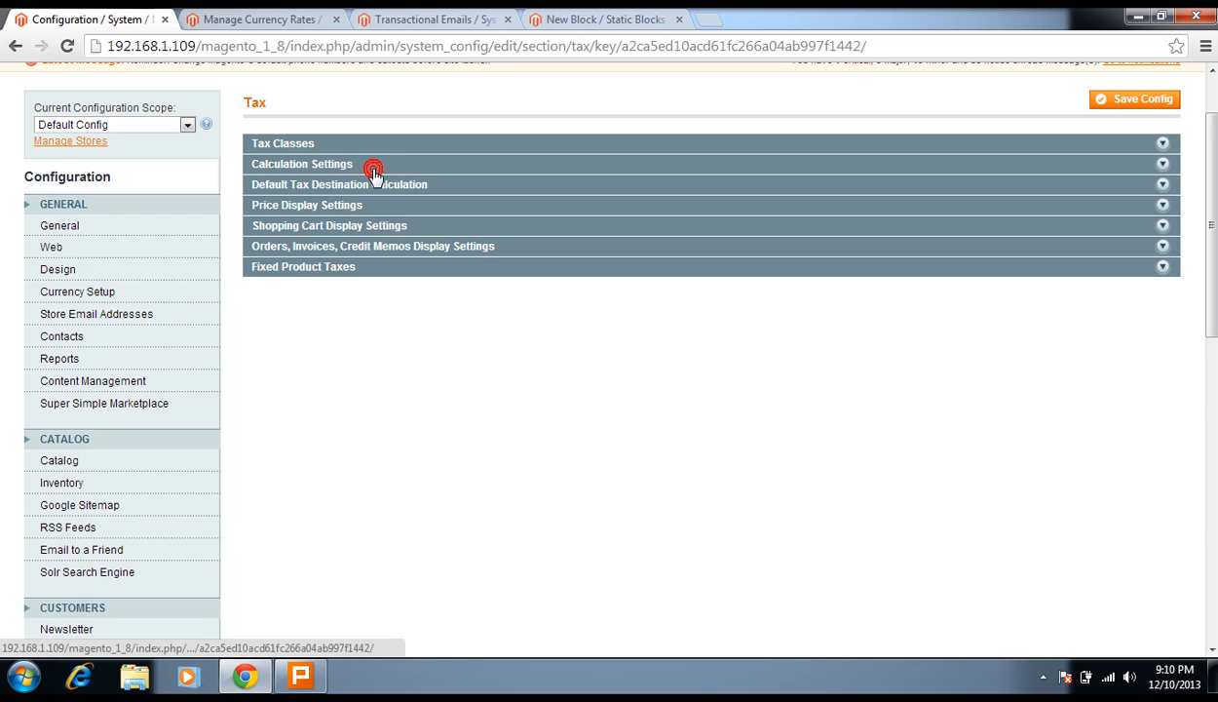
Step: View the Default Tax Destination Calculation fields and the catalog and shipping price choices in Price Display Settings, collapsing both sections
click(373, 188)
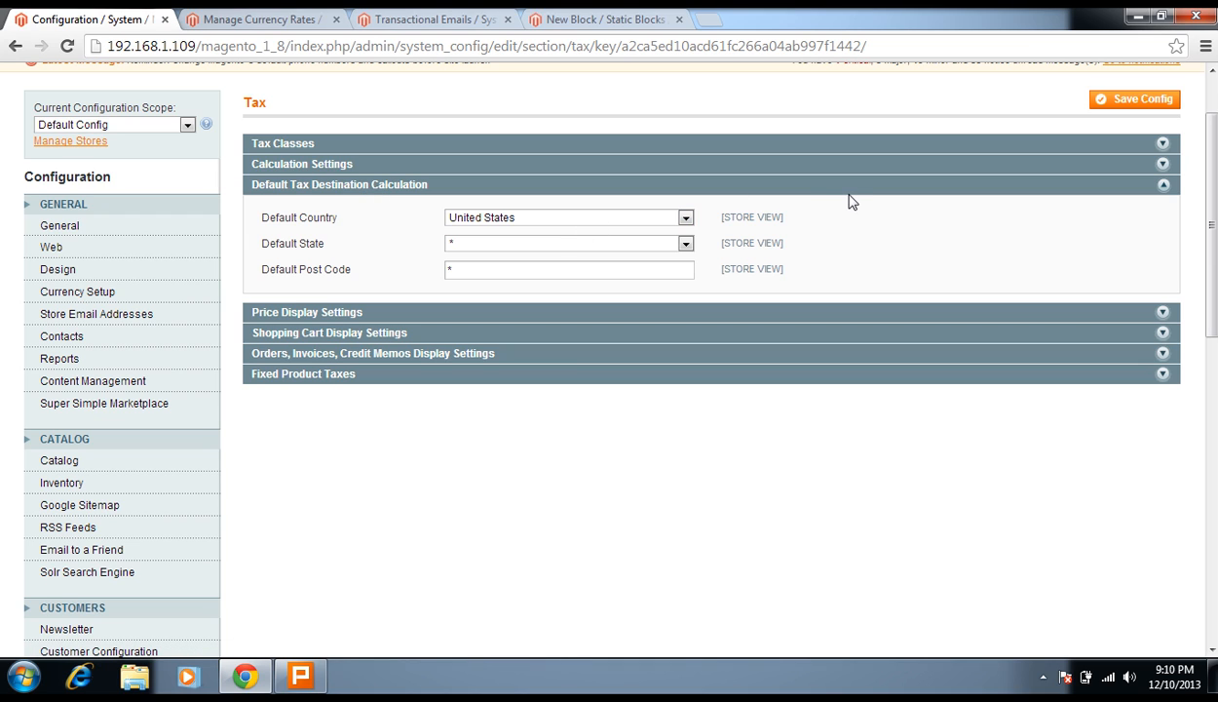
click(531, 191)
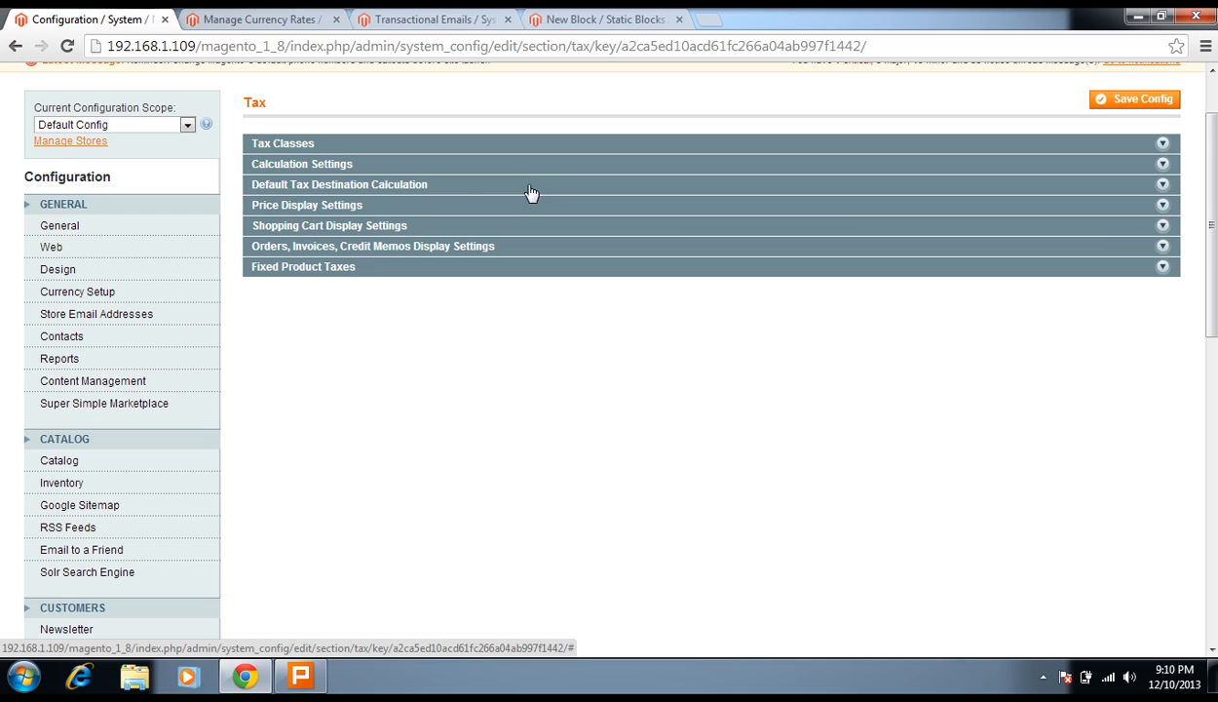
click(440, 209)
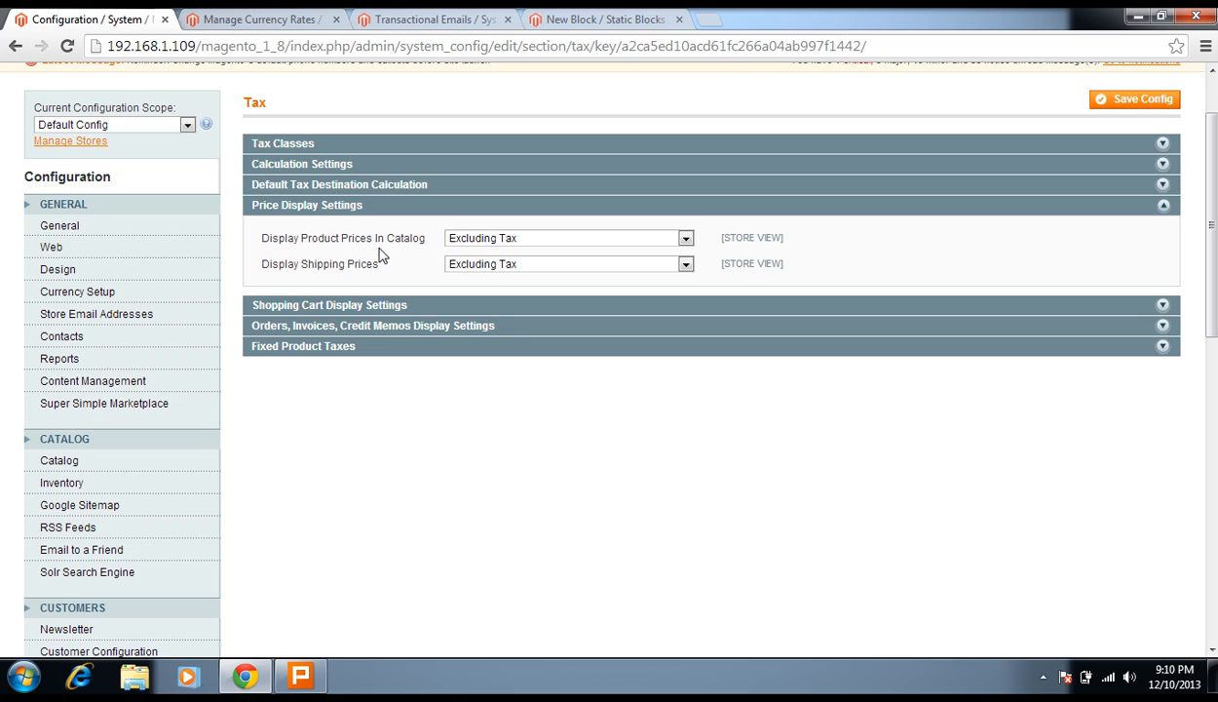
click(510, 240)
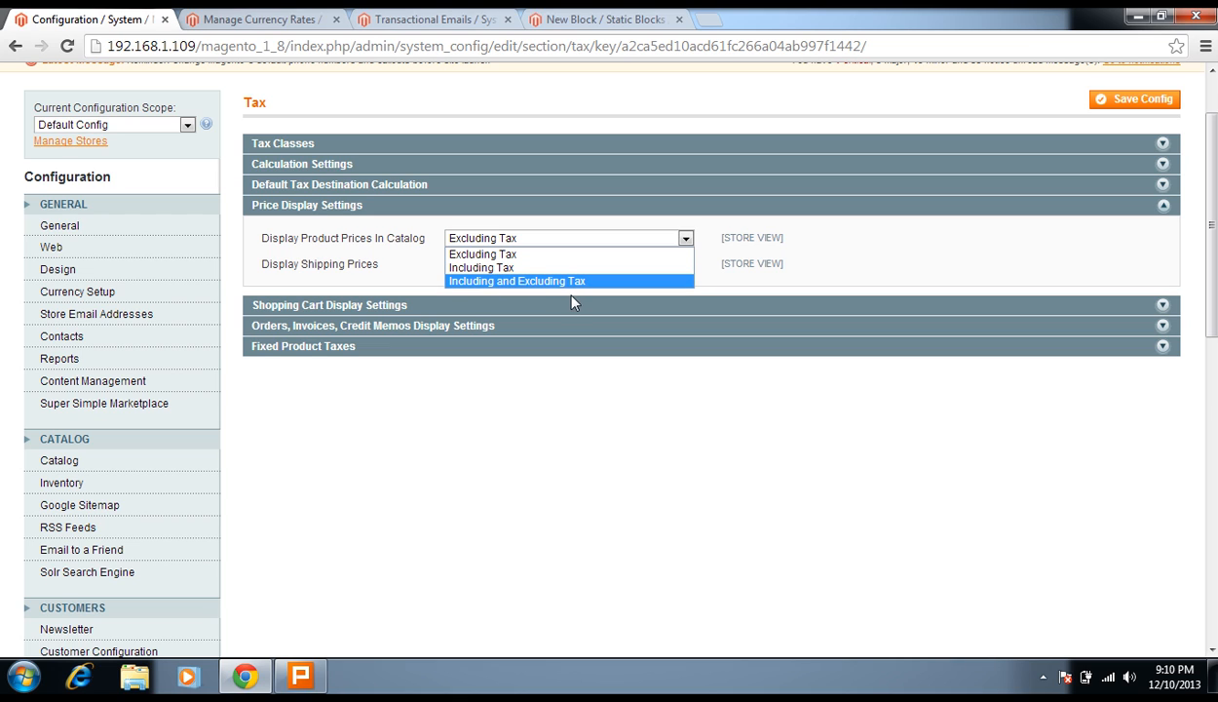
click(532, 230)
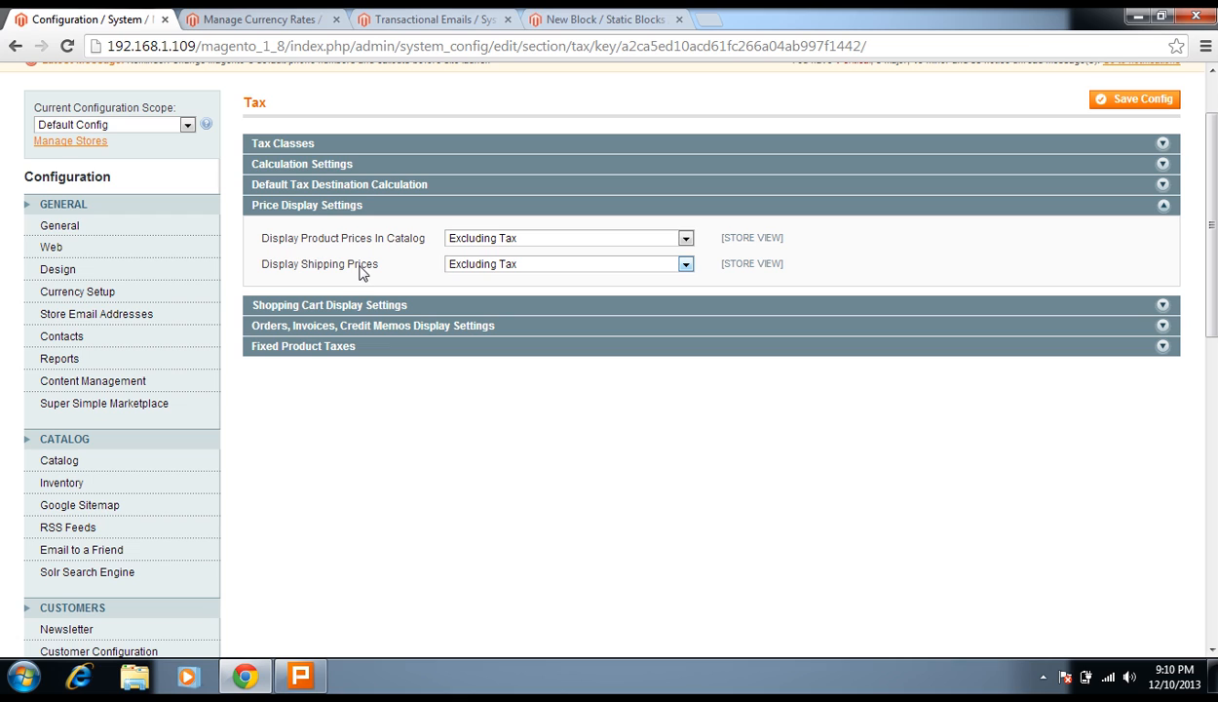
click(487, 262)
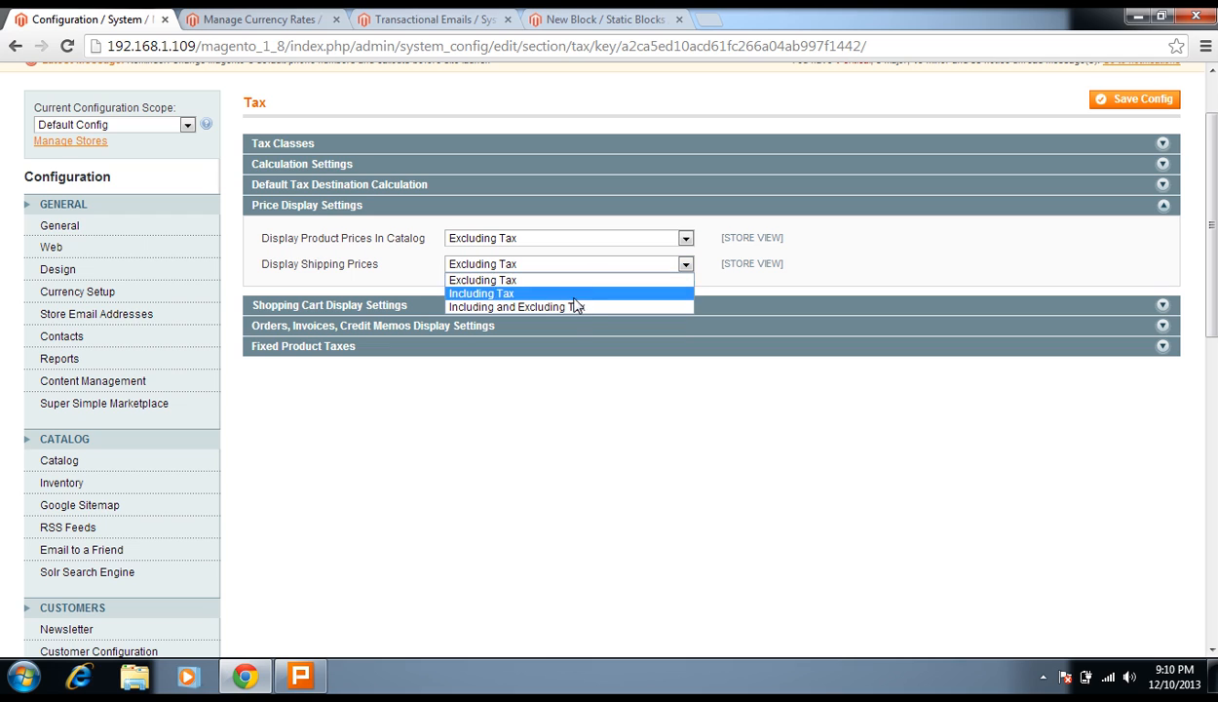
click(368, 259)
click(392, 205)
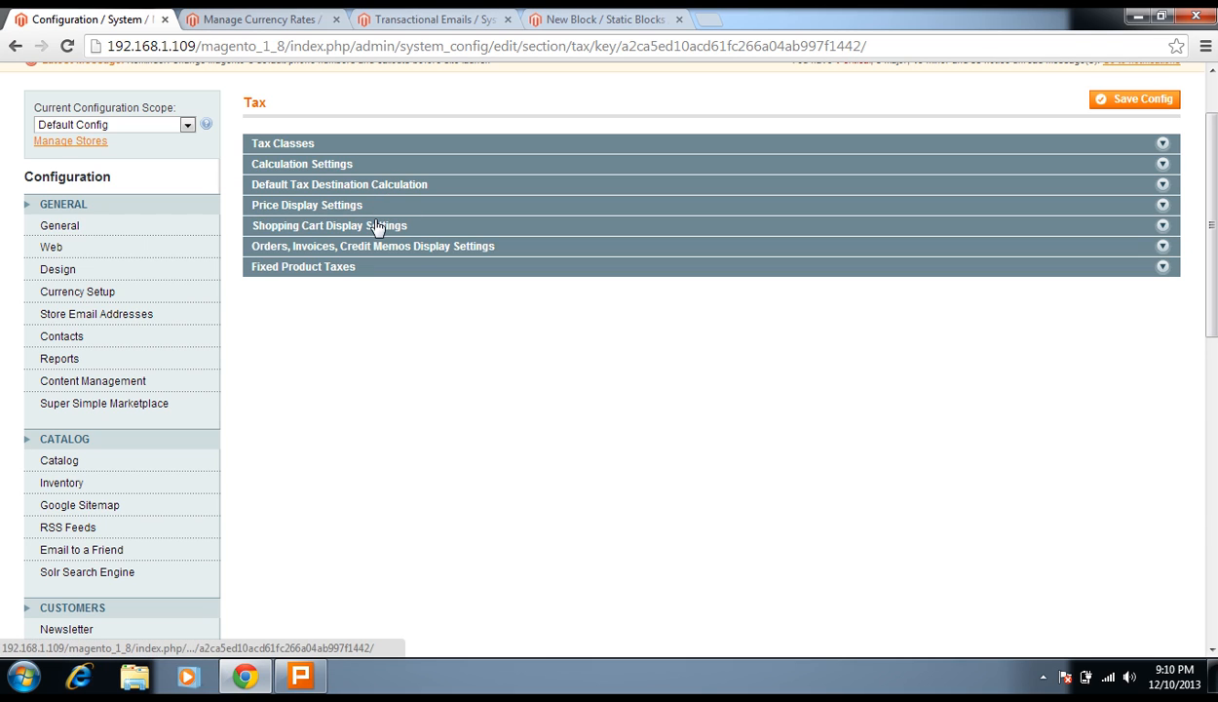
Step: Expand Shopping Cart Display Settings to review its price, subtotal, shipping and tax display options, and collapse it again
click(375, 225)
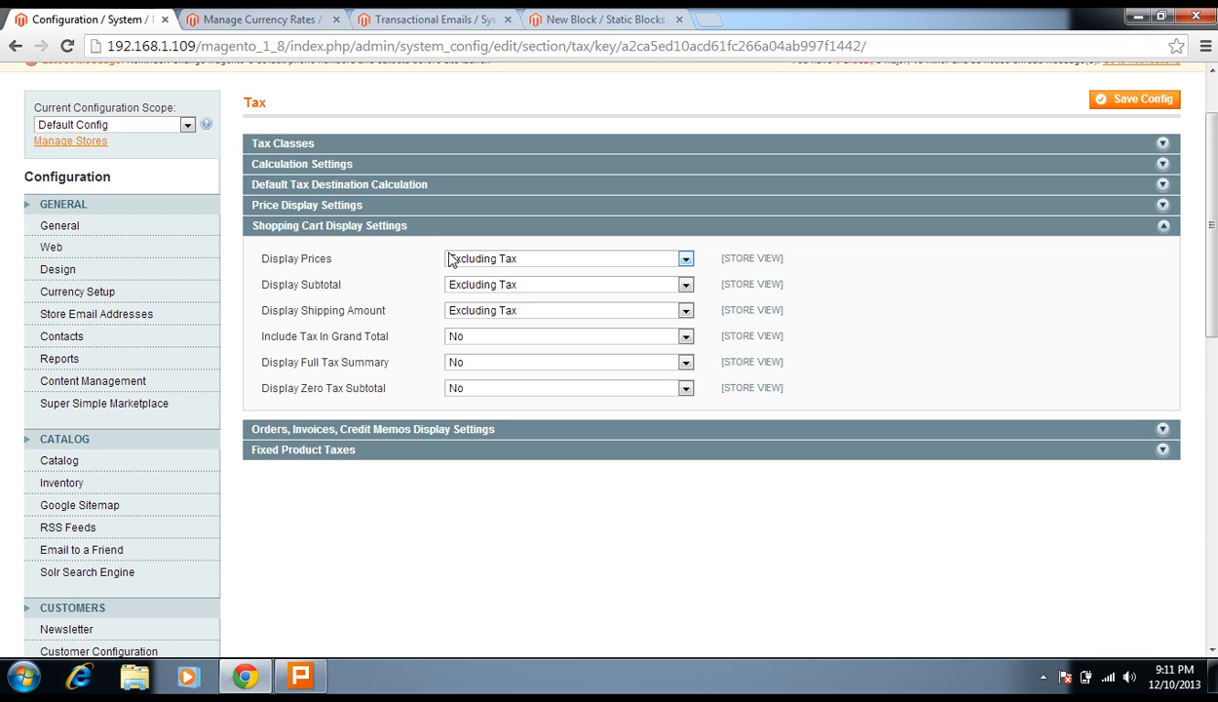
drag(414, 389, 353, 310)
click(354, 310)
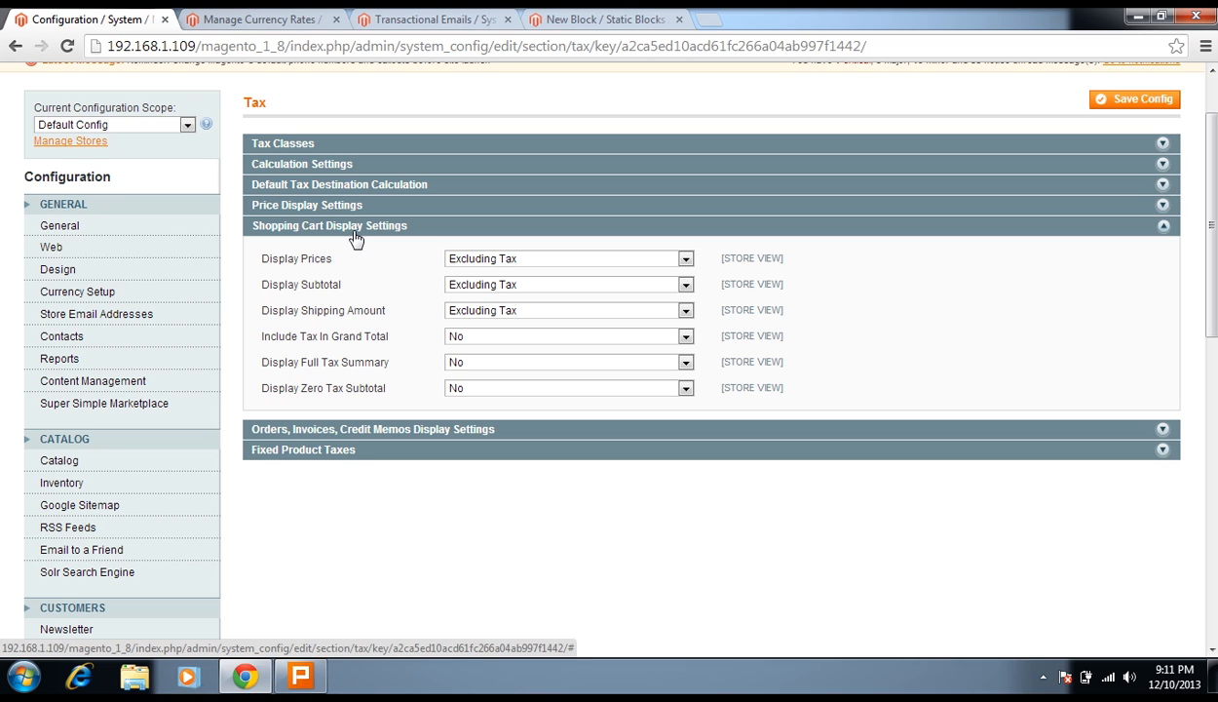
click(355, 232)
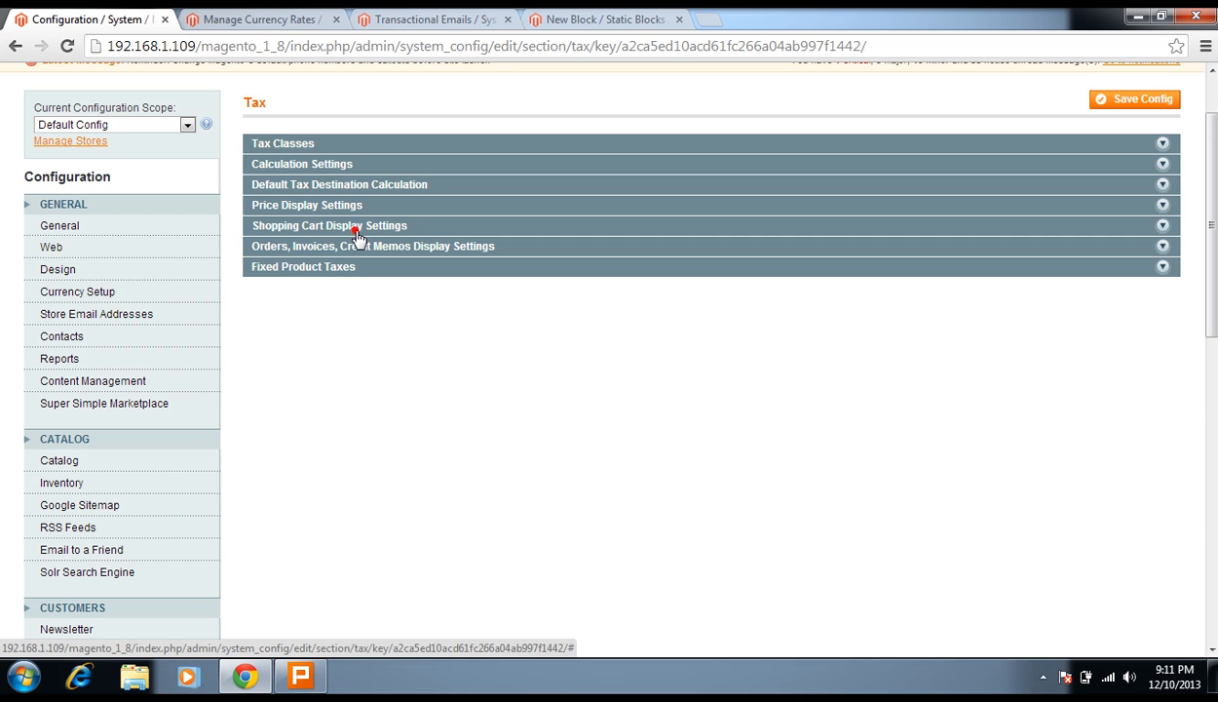
Step: Review the Orders, Invoices, Credit Memos Display Settings and the Fixed Product Taxes options, collapsing each section after viewing
click(354, 247)
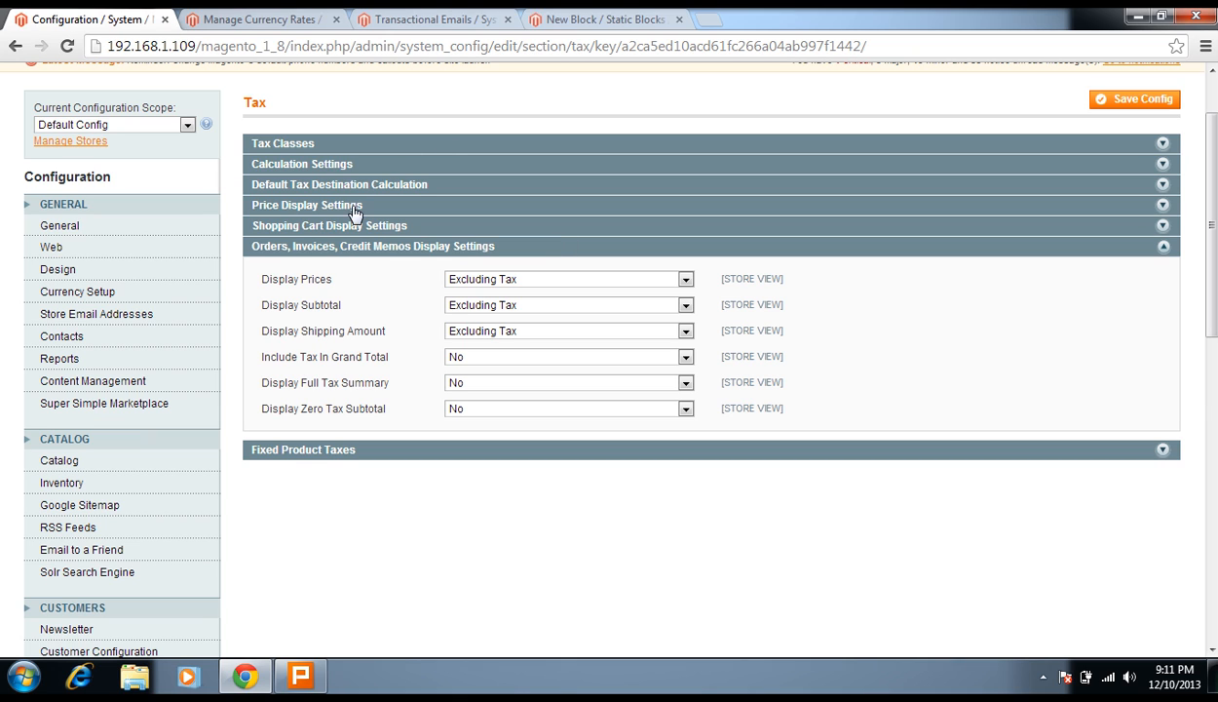
click(368, 249)
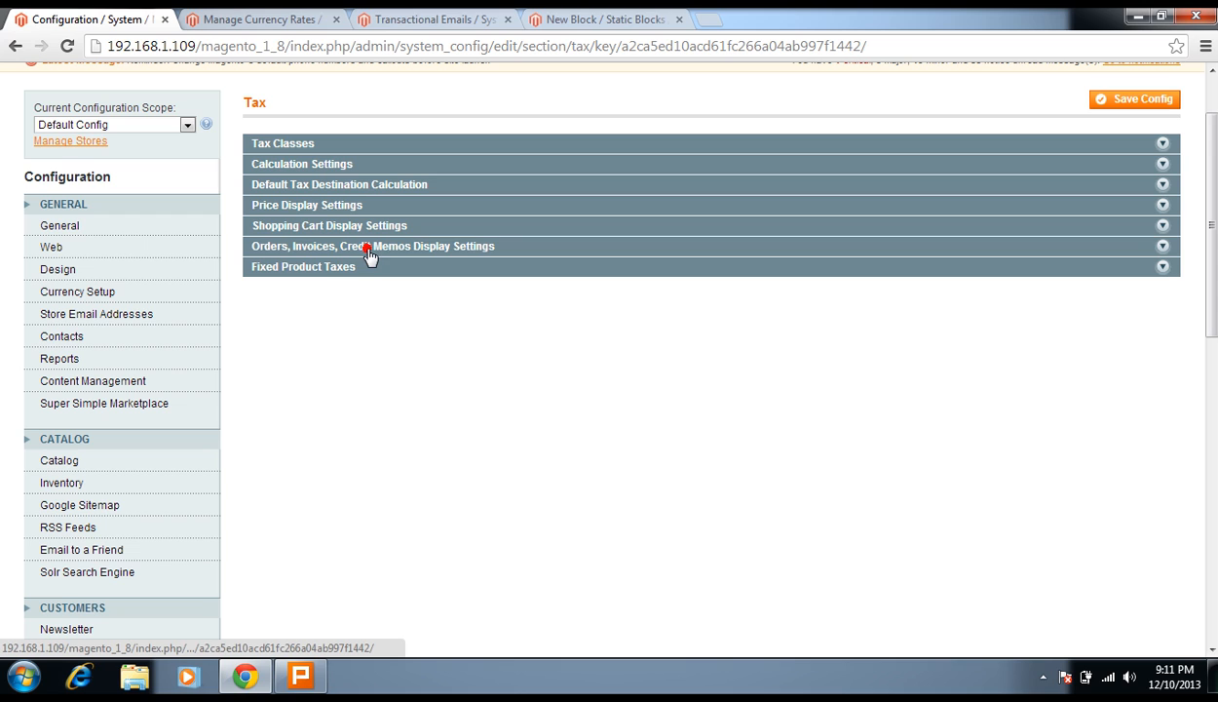
click(365, 273)
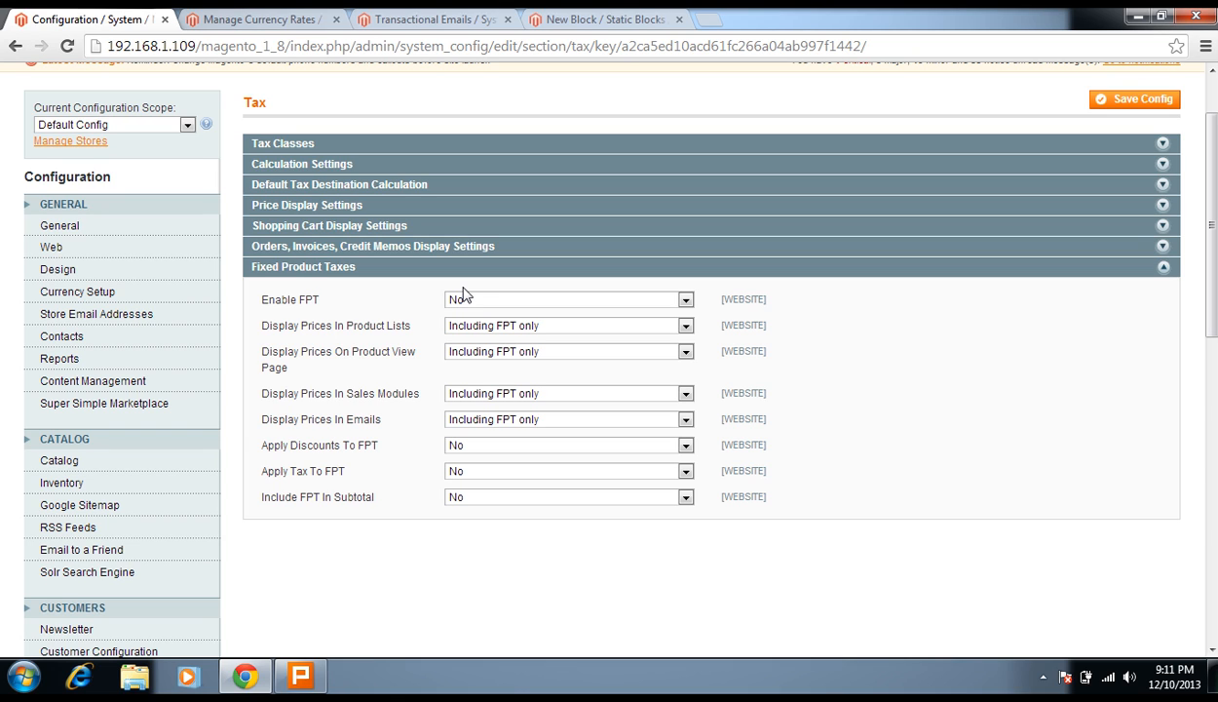
click(400, 268)
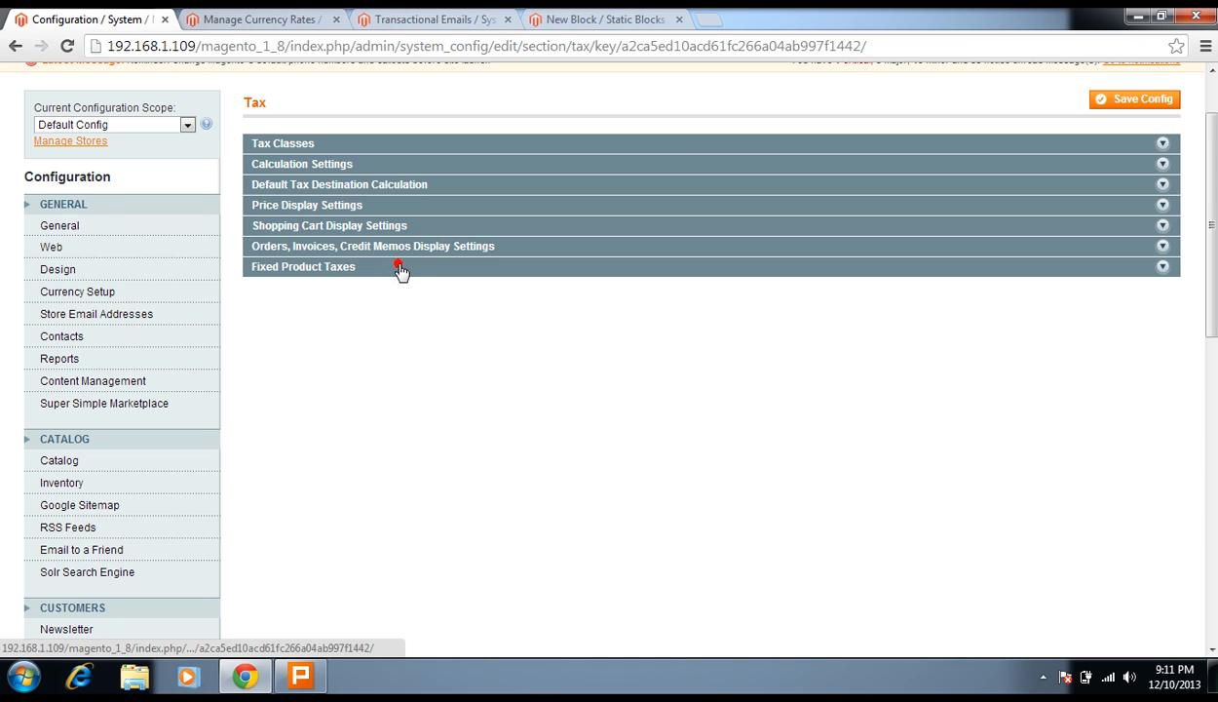
Step: Open the Checkout configuration and review the onepage, guest checkout and terms settings under Checkout Options
scroll(326, 345, down, 5)
click(50, 335)
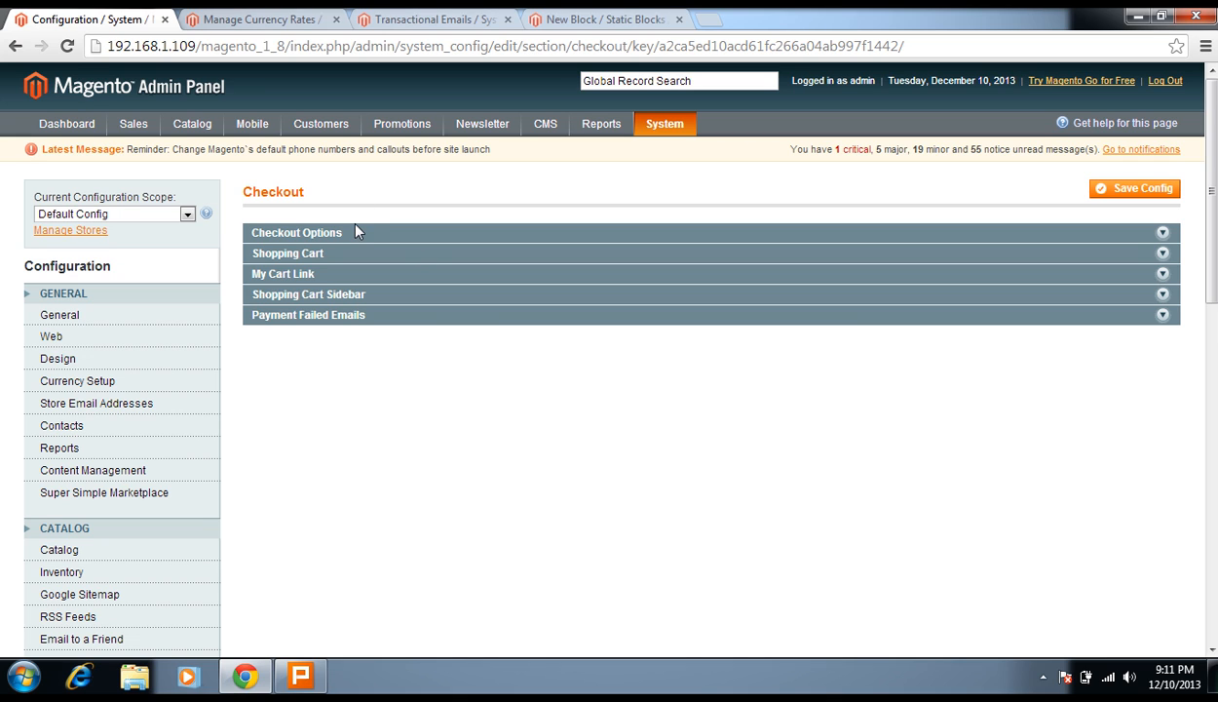
click(354, 231)
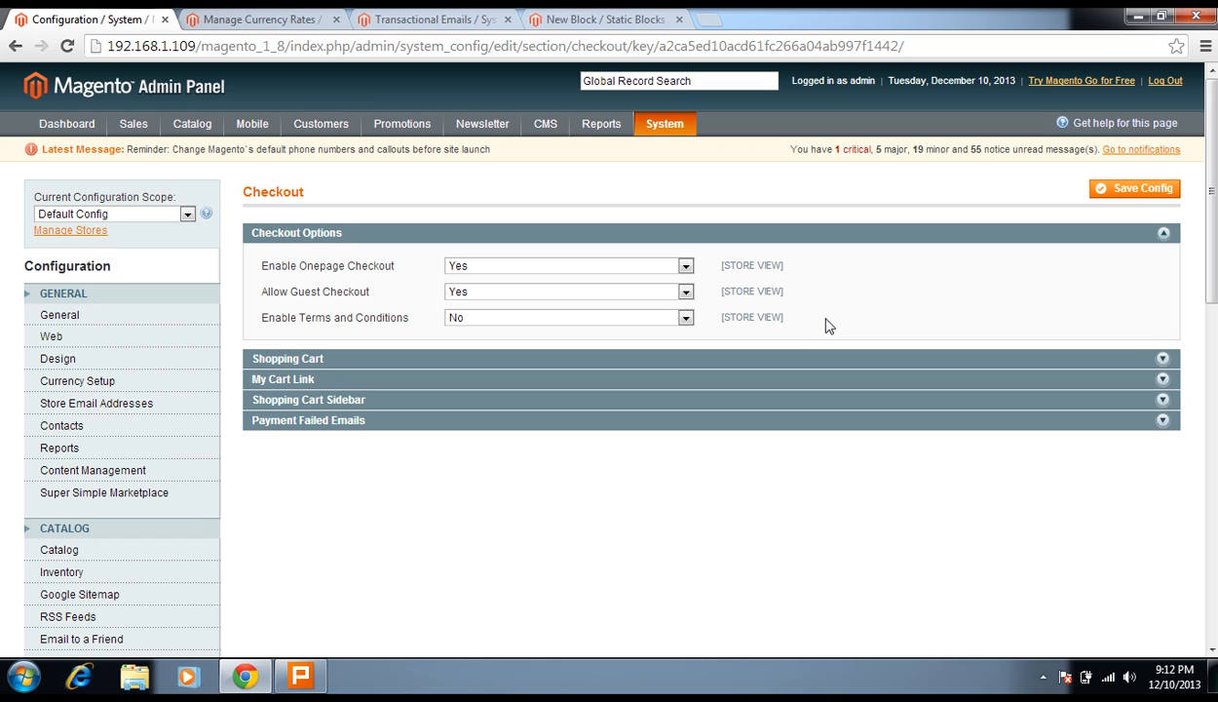
click(536, 238)
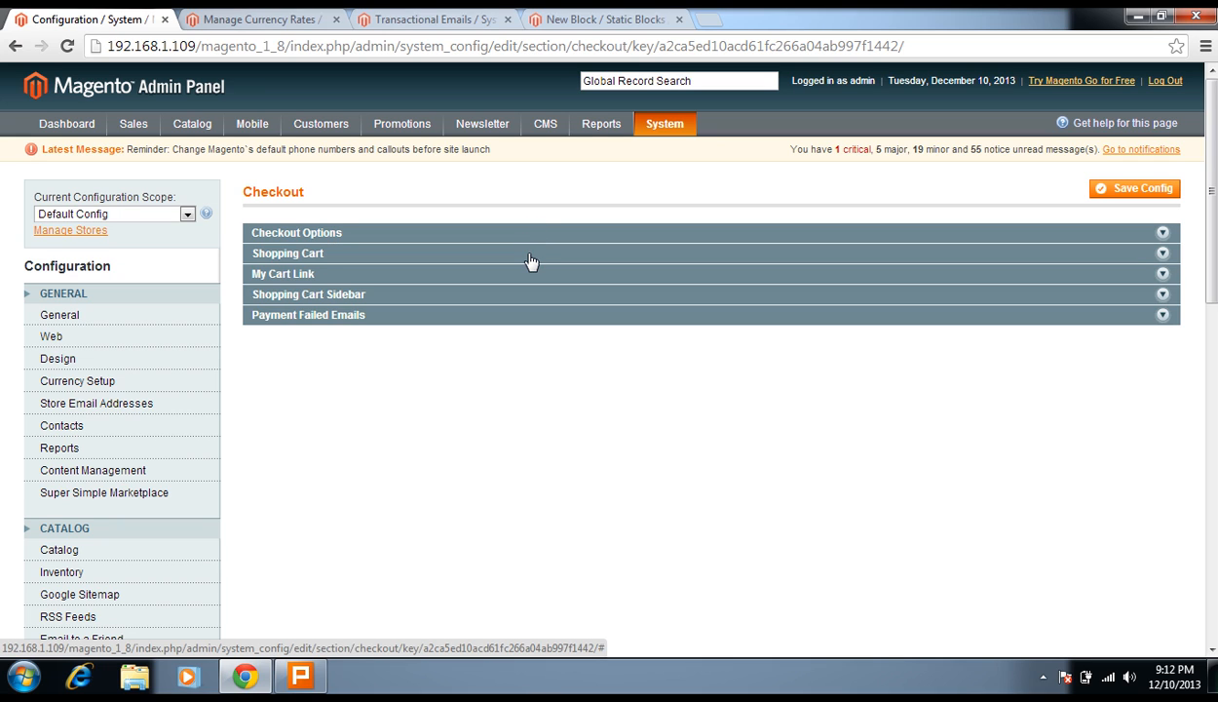
Step: Review the Shopping Cart section's quote lifetime and Grouped Product Image settings, leaving them unchanged and collapsing the section
click(526, 252)
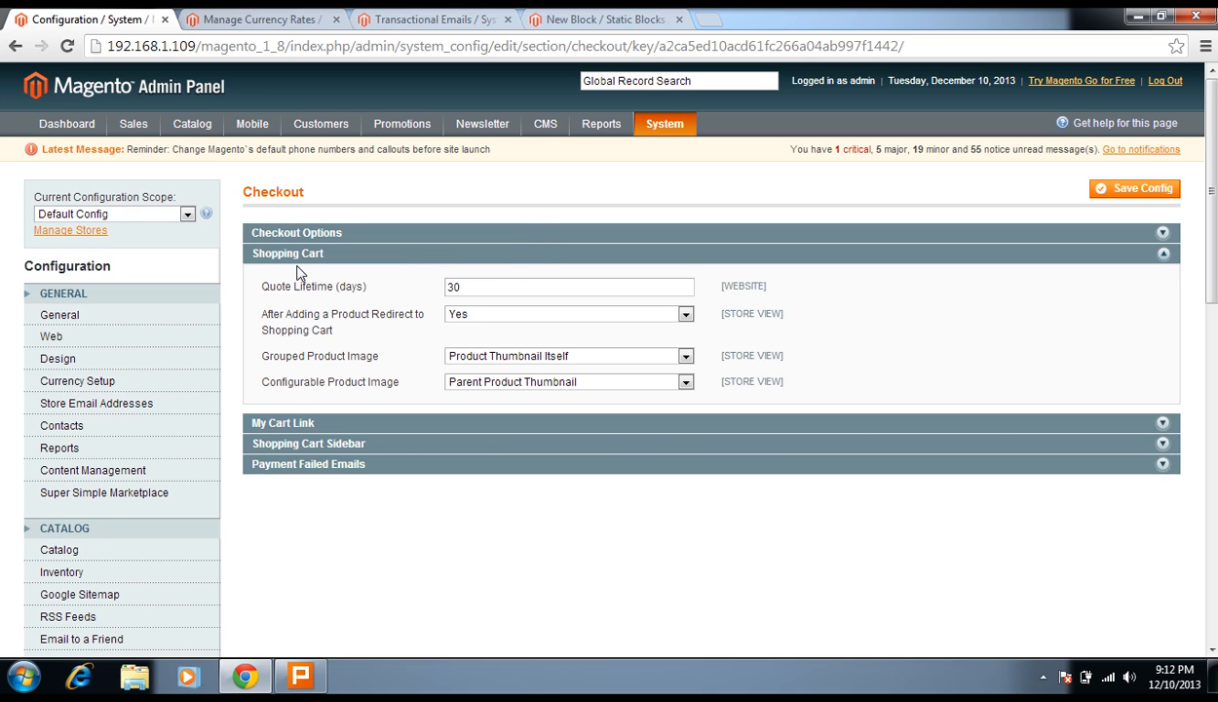
click(480, 288)
click(516, 355)
click(391, 364)
click(450, 252)
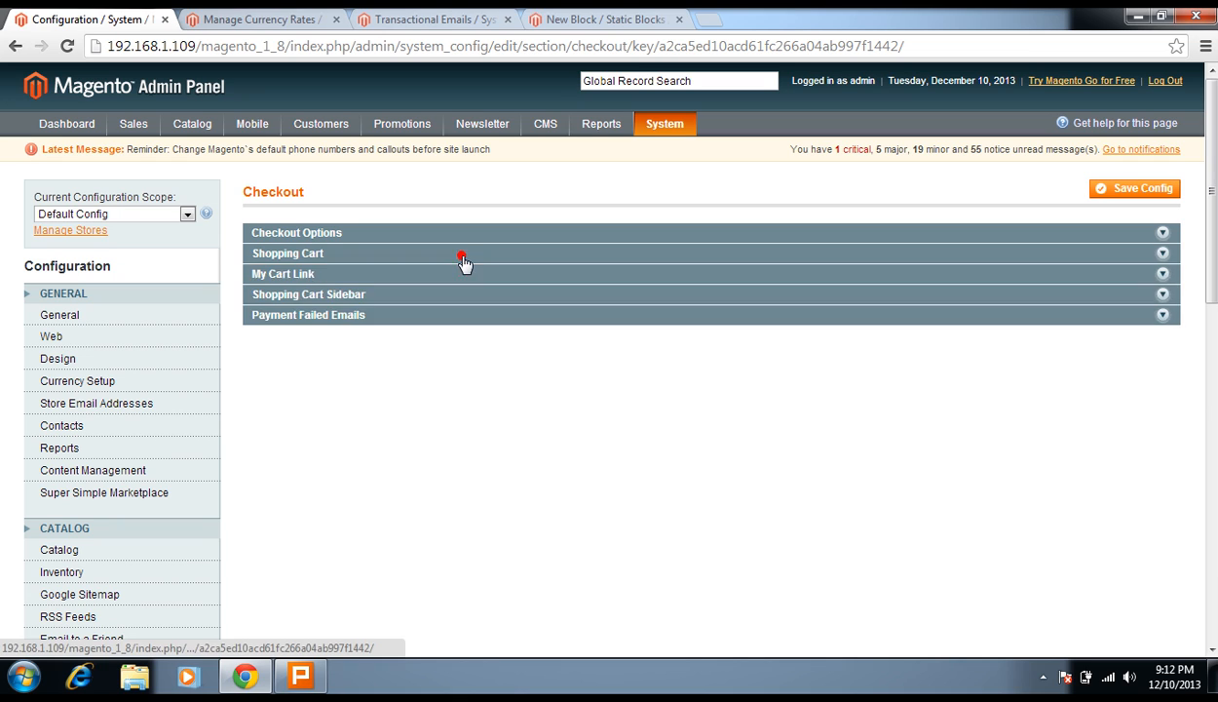
Step: View the Display Cart Summary choices under My Cart Link without changing the selection, and collapse the section
click(460, 276)
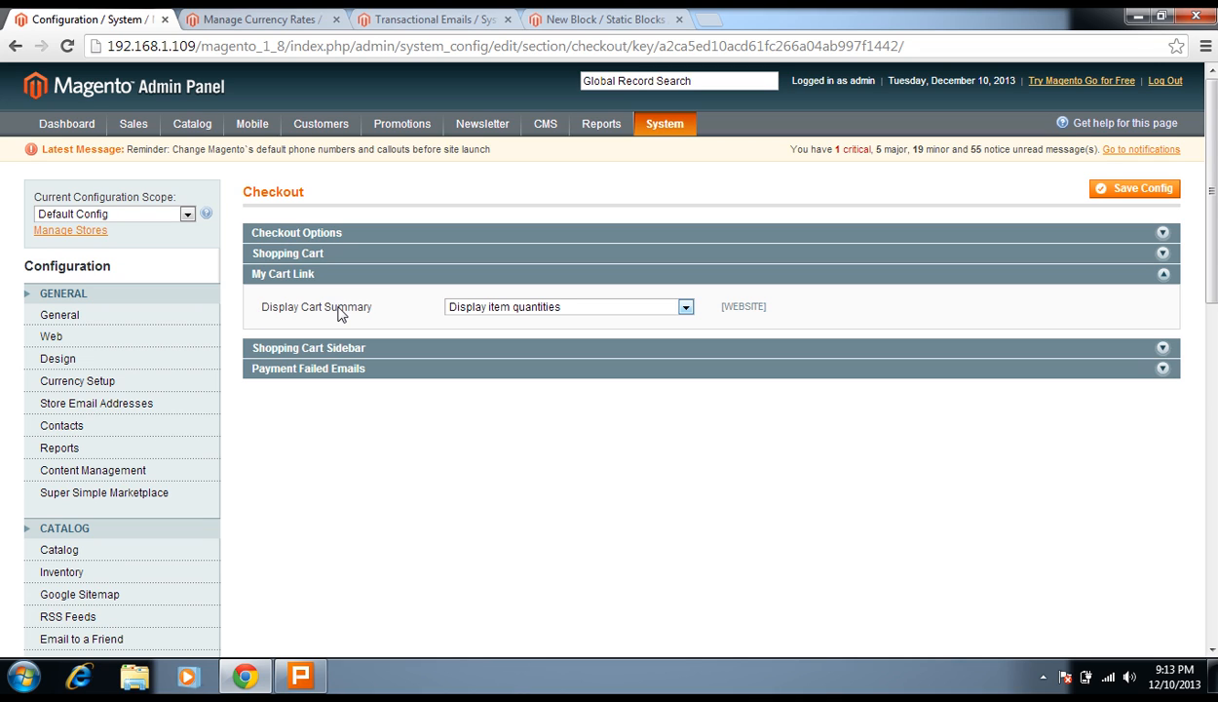
click(454, 308)
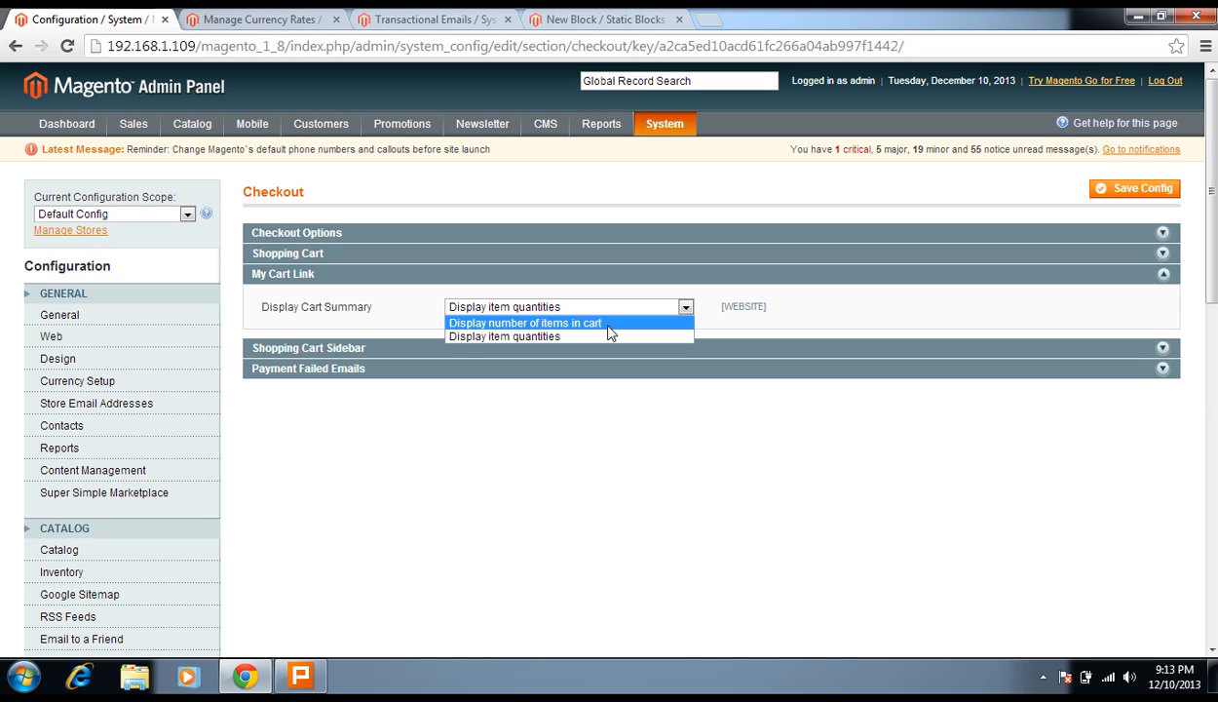
click(383, 304)
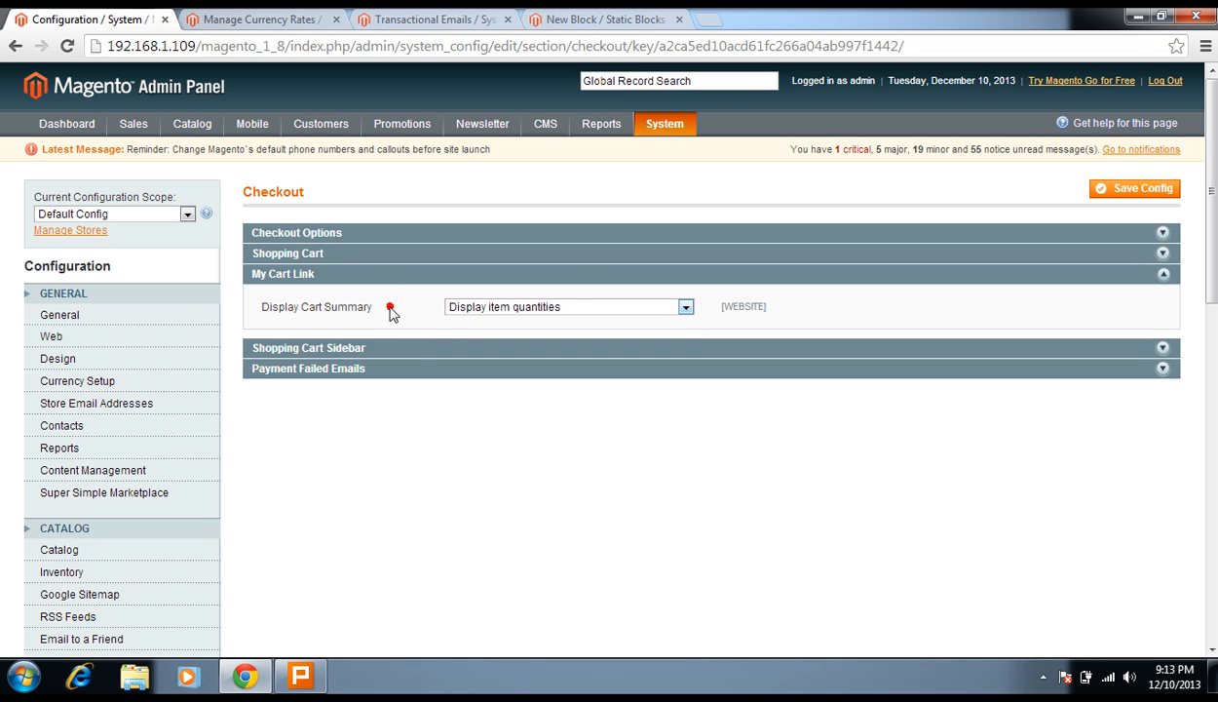
click(521, 276)
Step: Review the Shopping Cart Sidebar display and recently added items settings, and briefly expand Payment Failed Emails, collapsing both sections
click(493, 295)
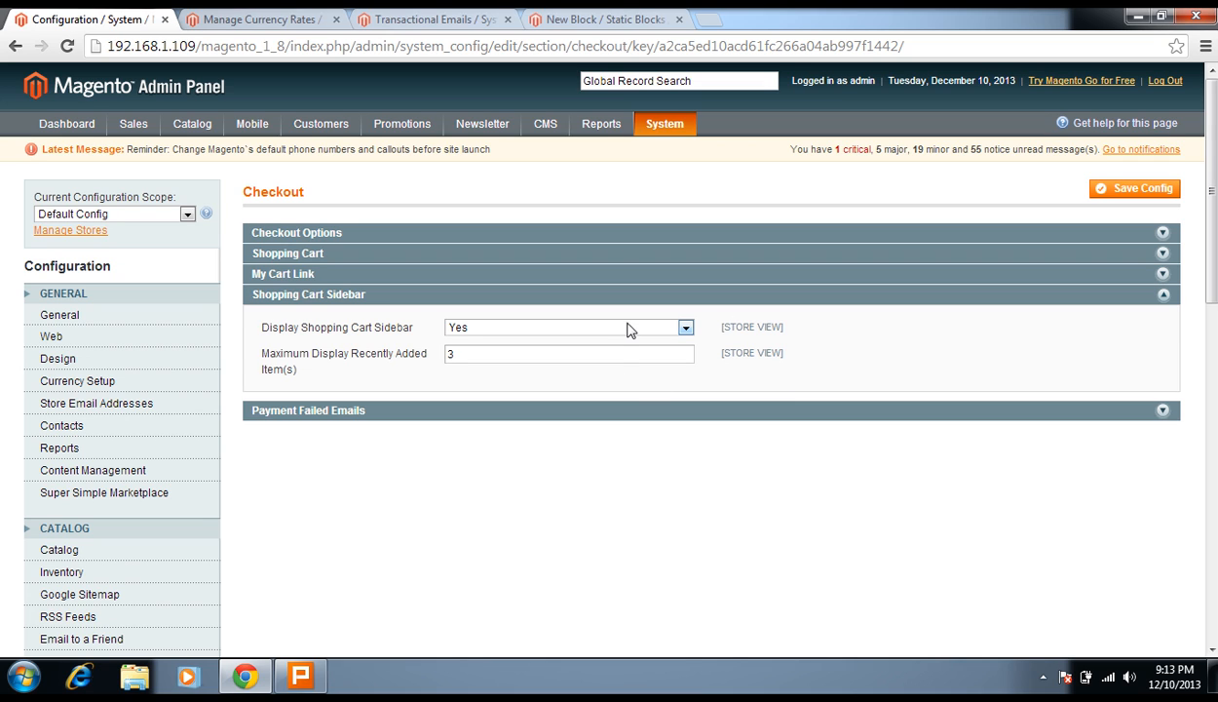
click(461, 354)
triple_click(318, 327)
click(318, 328)
click(461, 329)
click(384, 343)
click(474, 294)
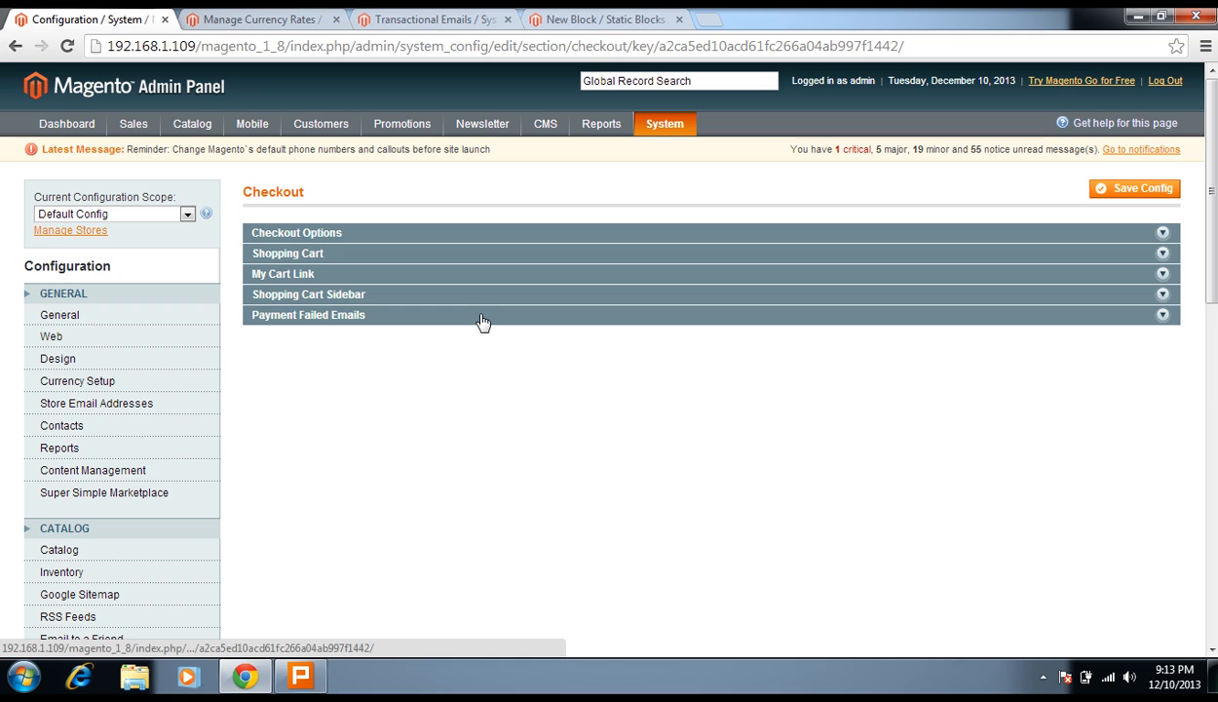
click(482, 316)
click(480, 315)
Step: Open the Shipping Settings configuration and review the Origin section's country choices and address fields, collapsing it again
scroll(407, 525, down, 5)
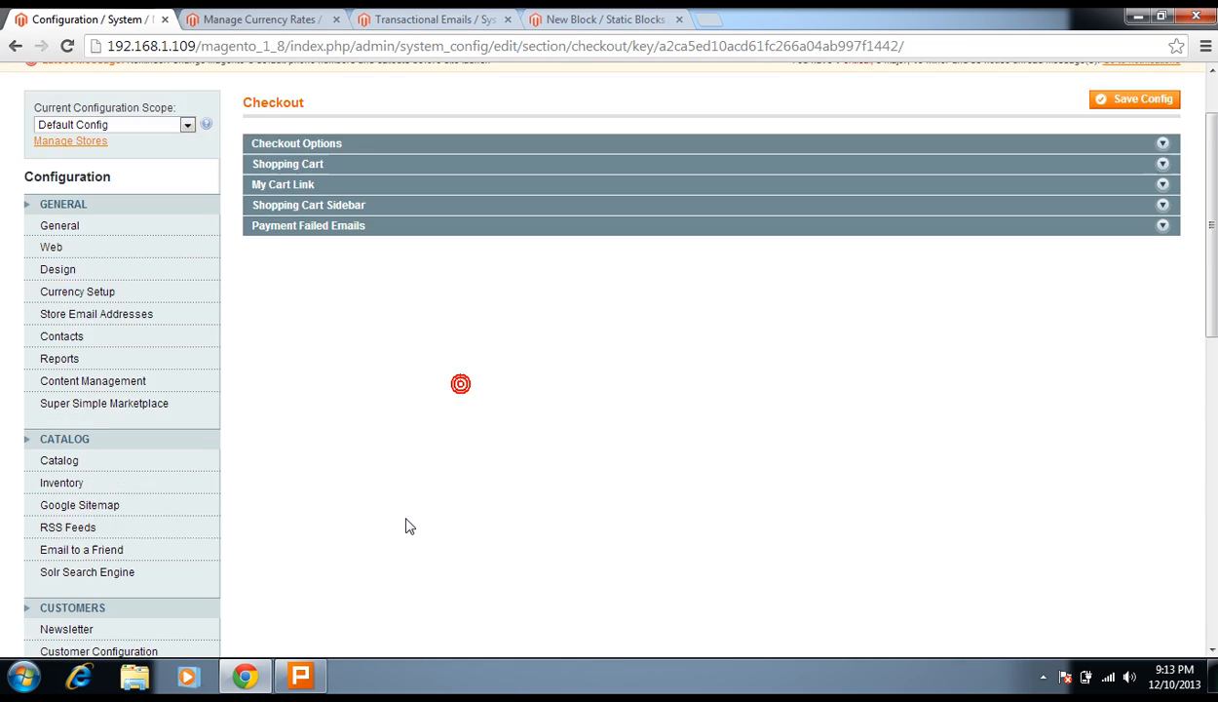
click(103, 444)
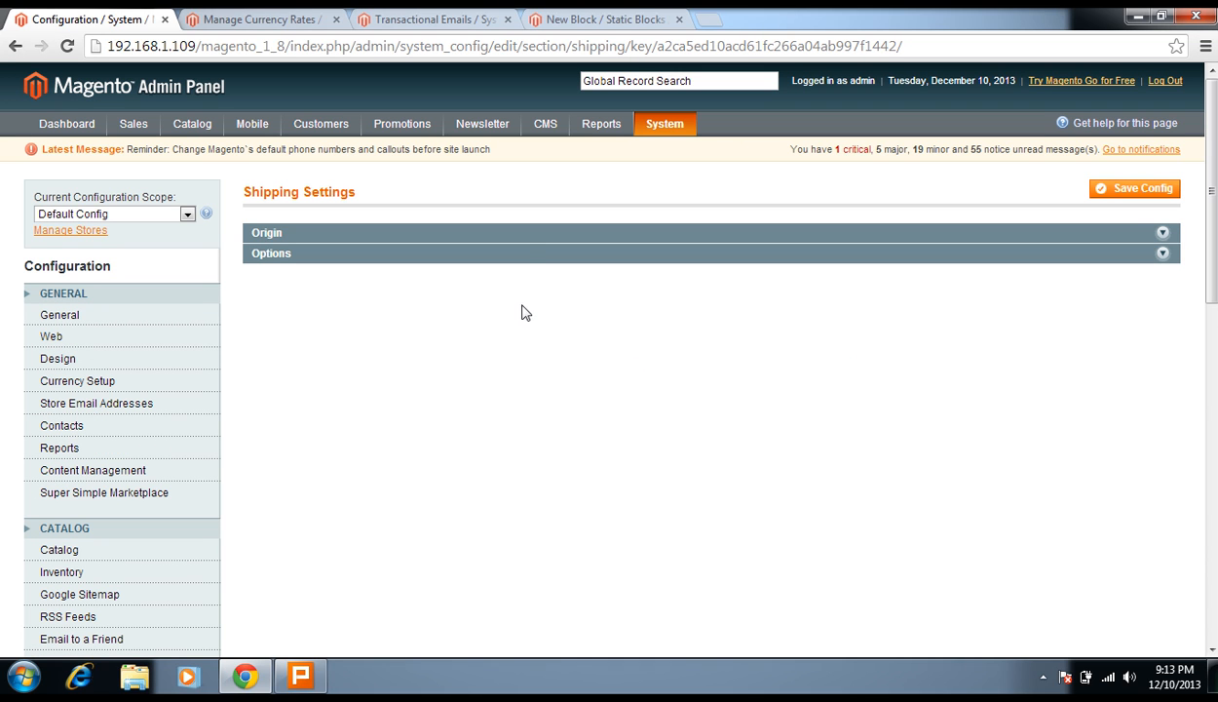
click(523, 236)
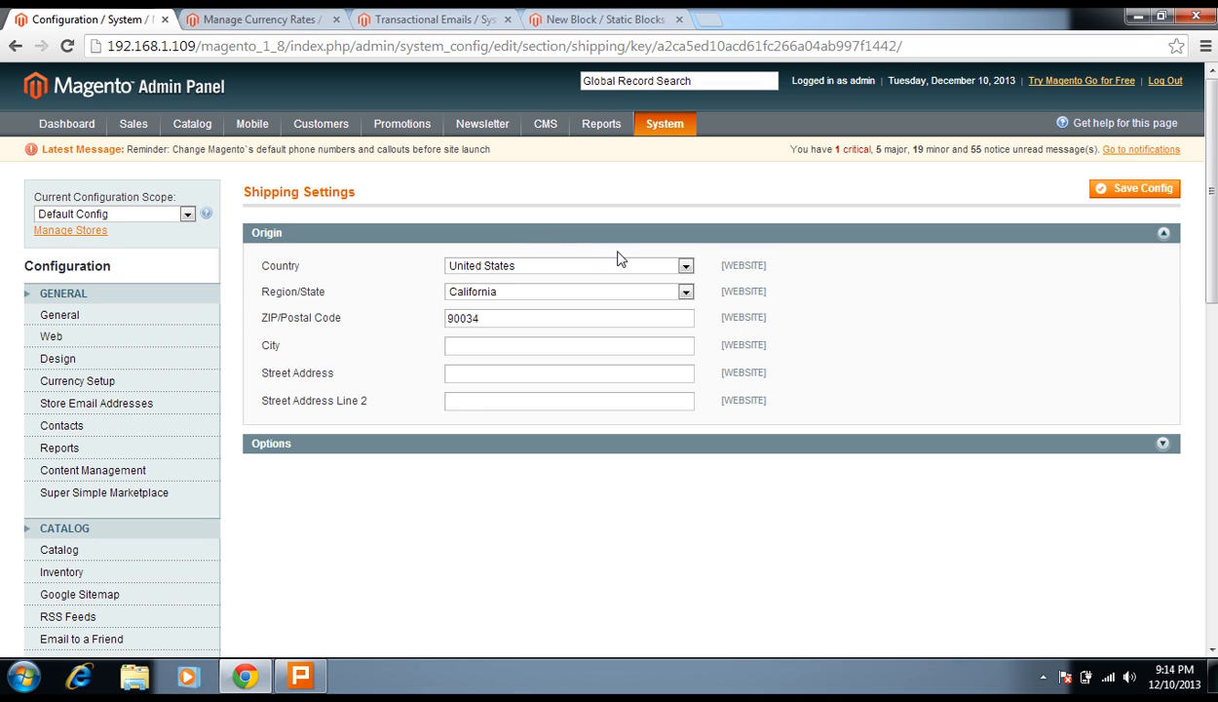
click(686, 265)
click(745, 261)
drag(780, 407, 347, 281)
click(346, 282)
click(711, 237)
Step: Review the Allow Shipping to Multiple Addresses choices and maximum quantity under the shipping Options section, and collapse it
click(716, 253)
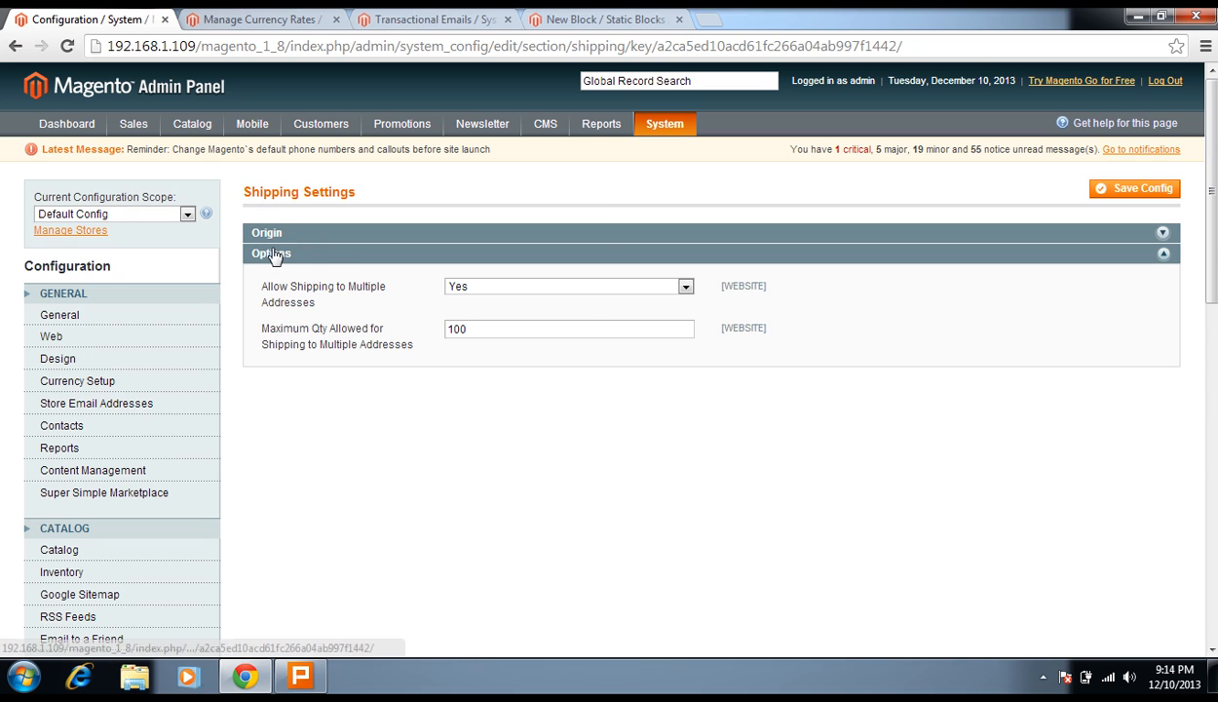
click(466, 286)
click(314, 312)
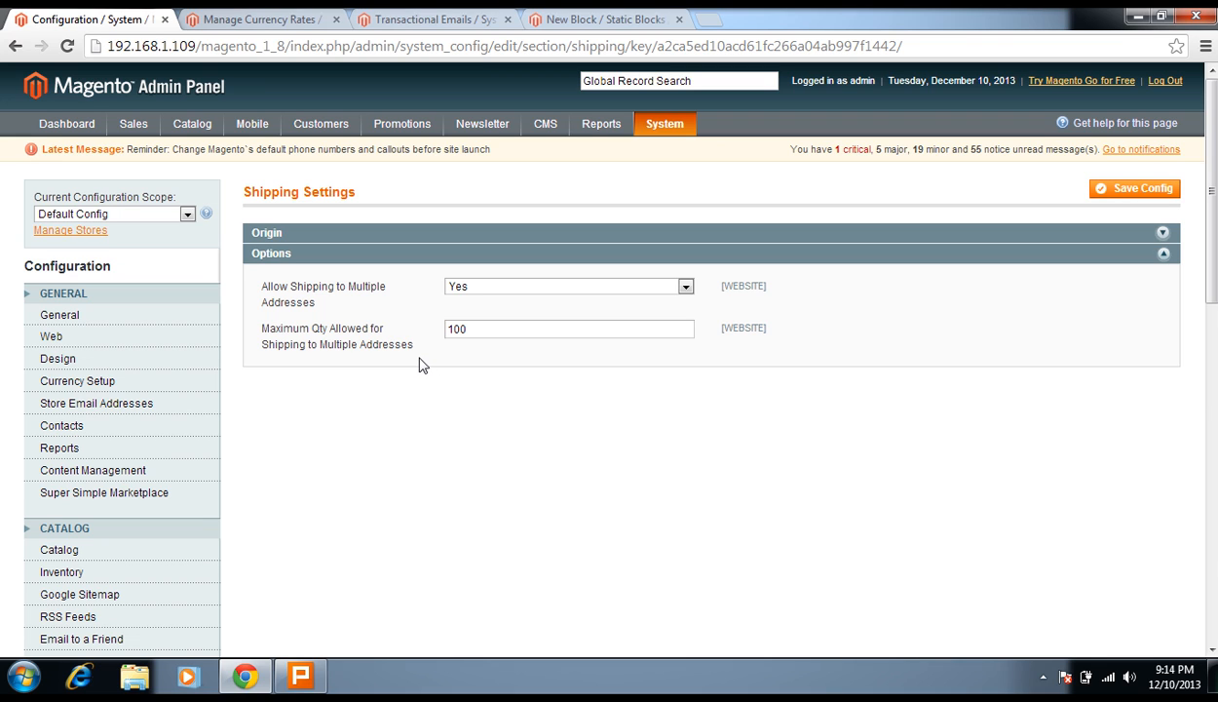
click(446, 259)
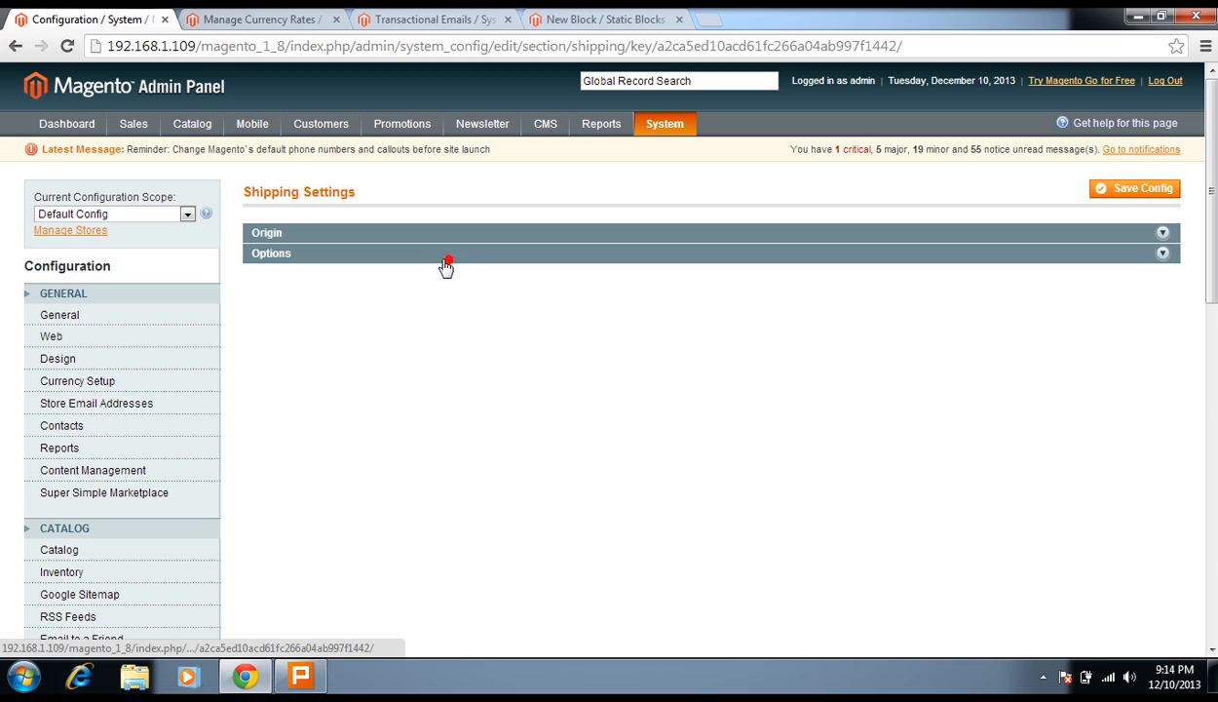
Step: Open the Shipping Methods configuration and review the Flat Rate settings, such as title, type, price and handling fee, collapsing the section again
scroll(427, 268, down, 7)
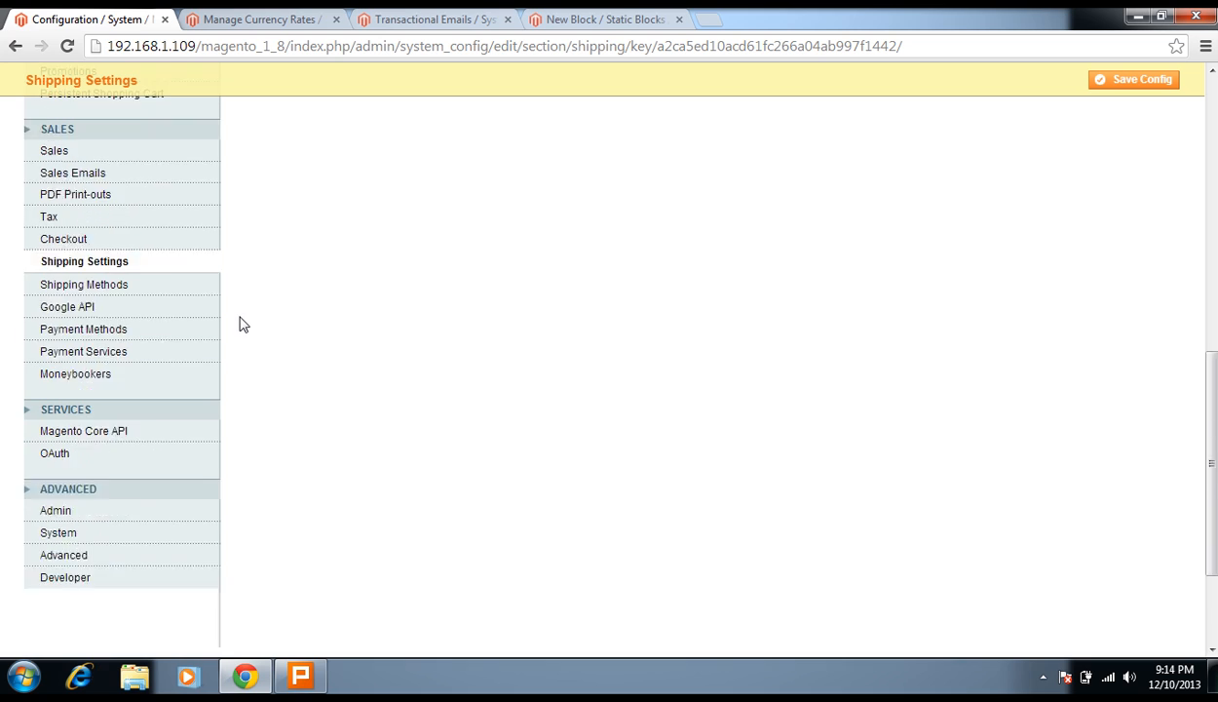
scroll(243, 324, down, 2)
click(88, 197)
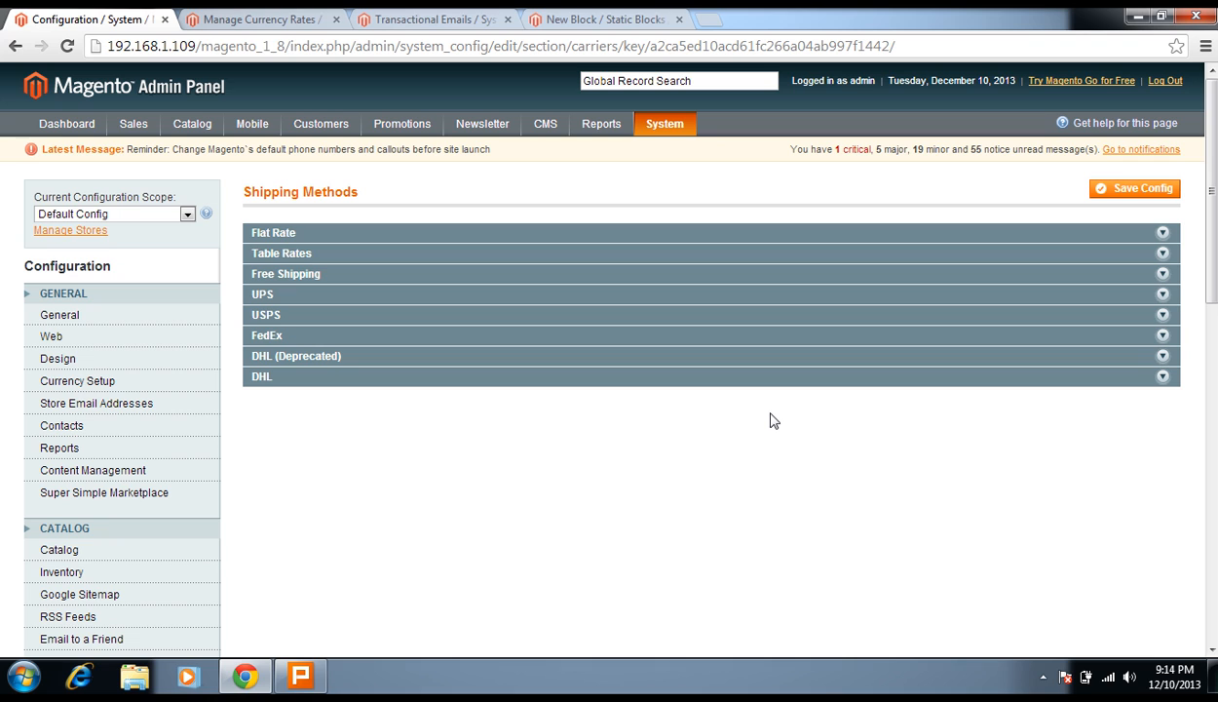
click(665, 235)
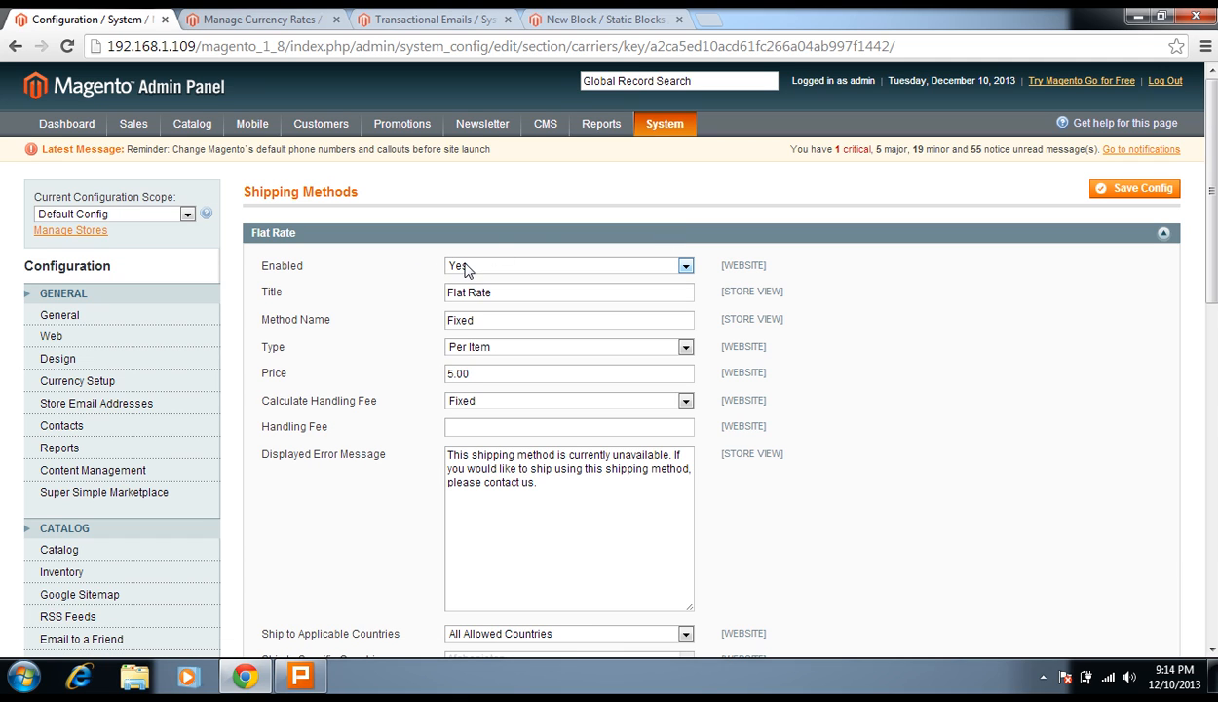
click(485, 234)
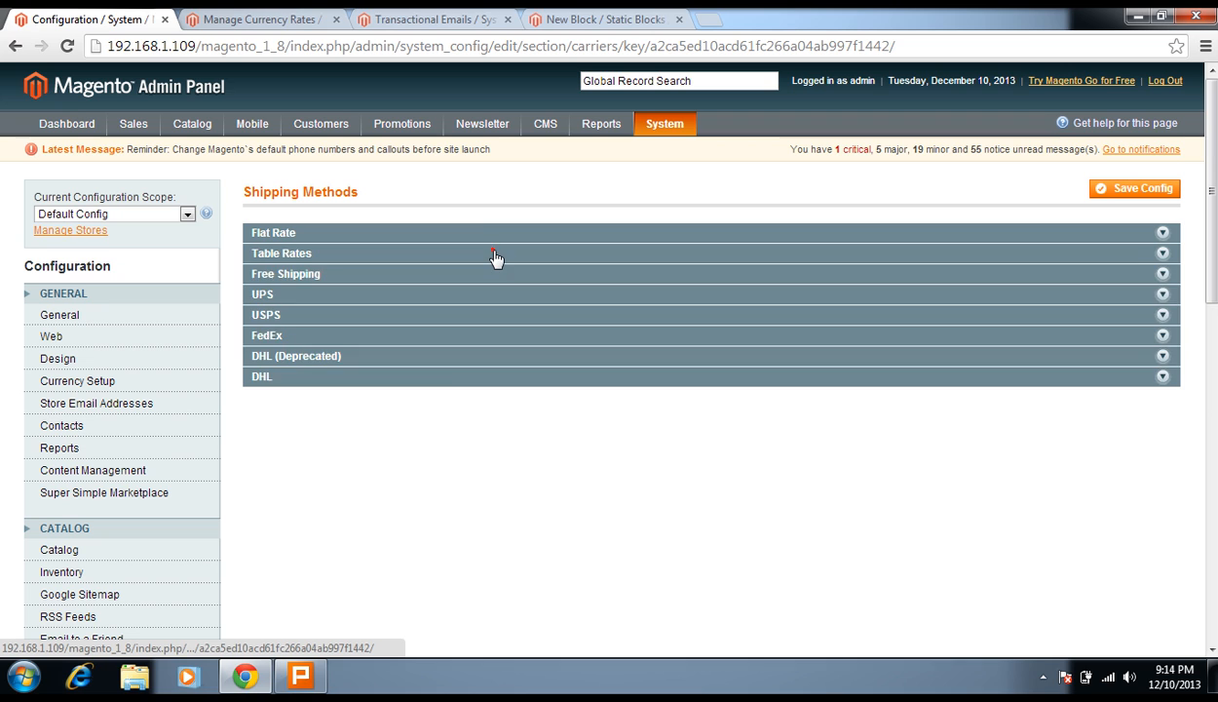
Step: Briefly expand and collapse the Table Rates and Free Shipping sections, and look over the list of carriers
click(495, 254)
click(495, 255)
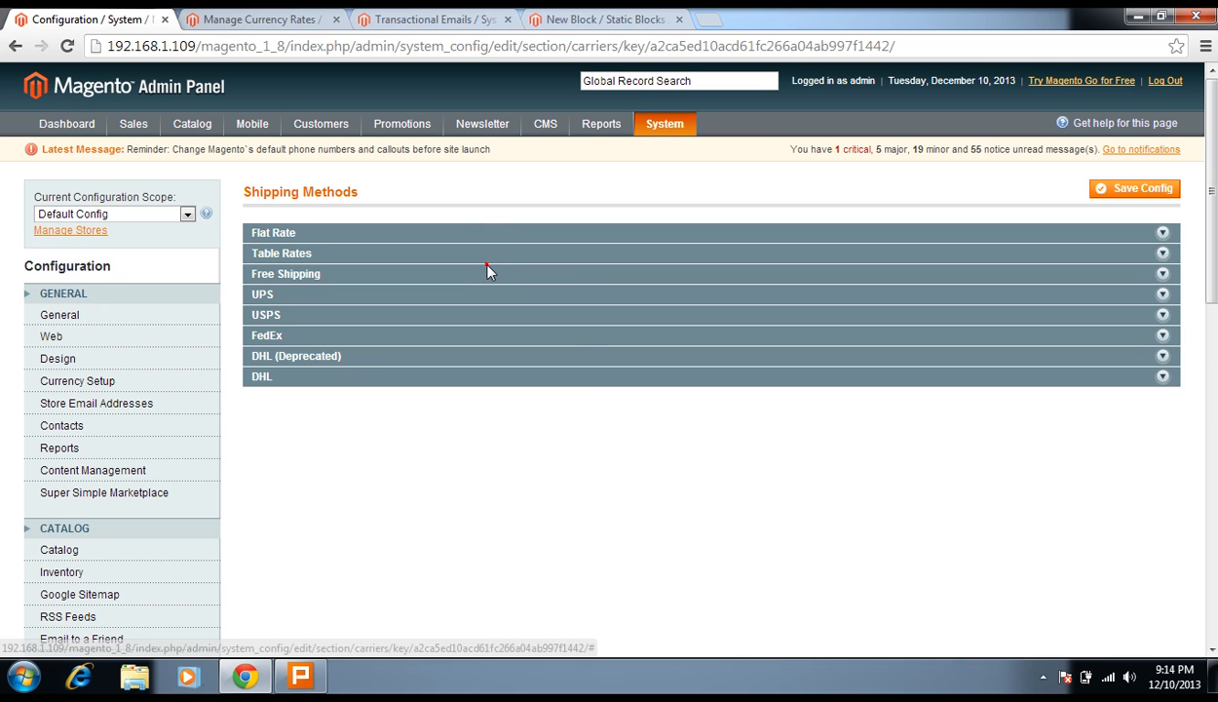
click(488, 273)
click(487, 272)
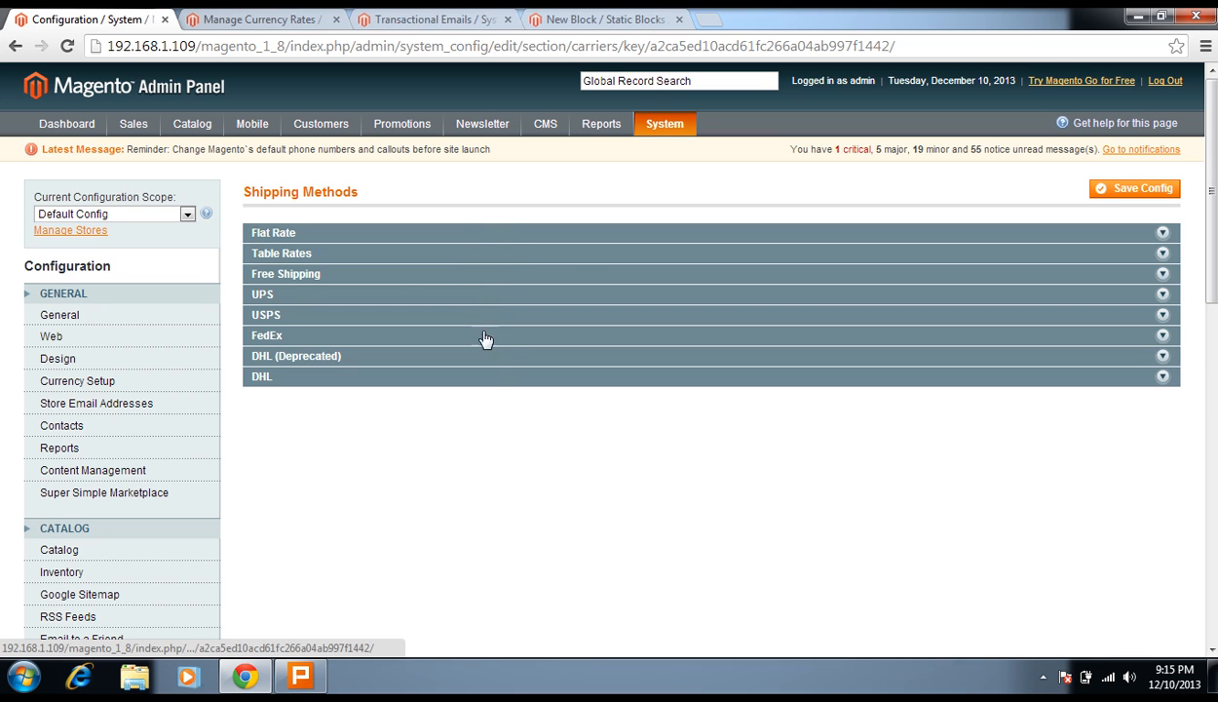
click(493, 409)
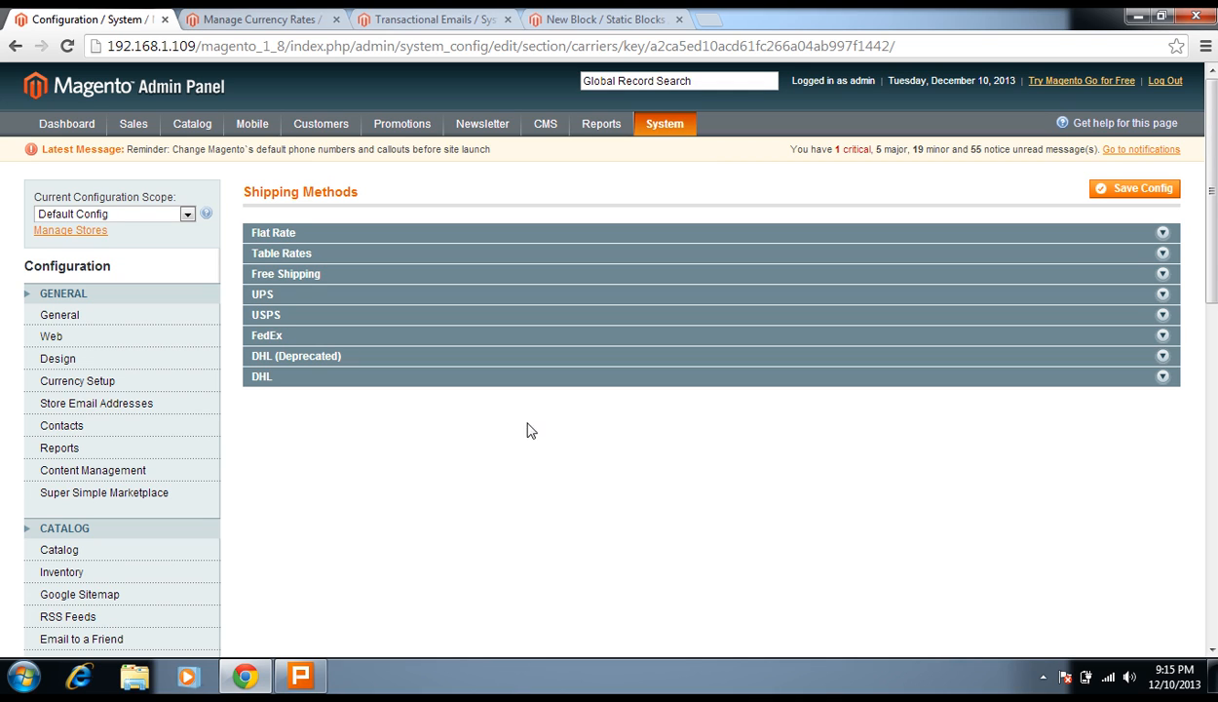
Step: Open the Google API configuration and review the Google Analytics enable and account number settings, collapsing the section again
scroll(527, 430, down, 8)
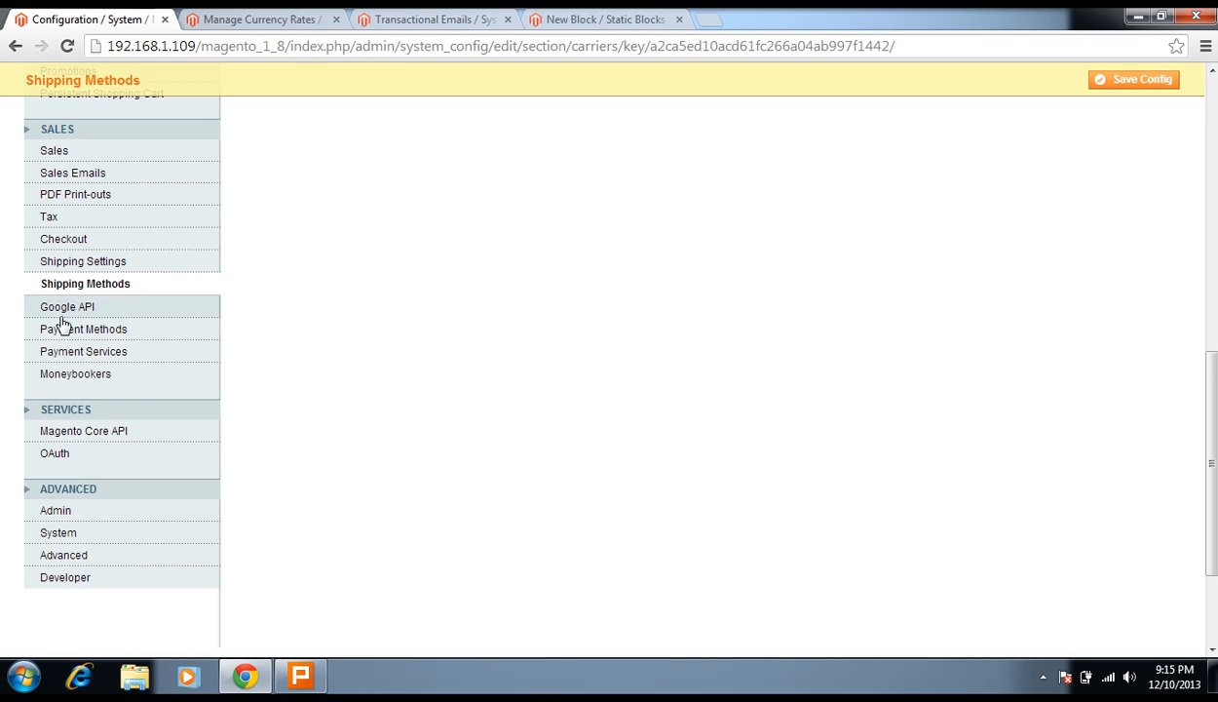
click(124, 311)
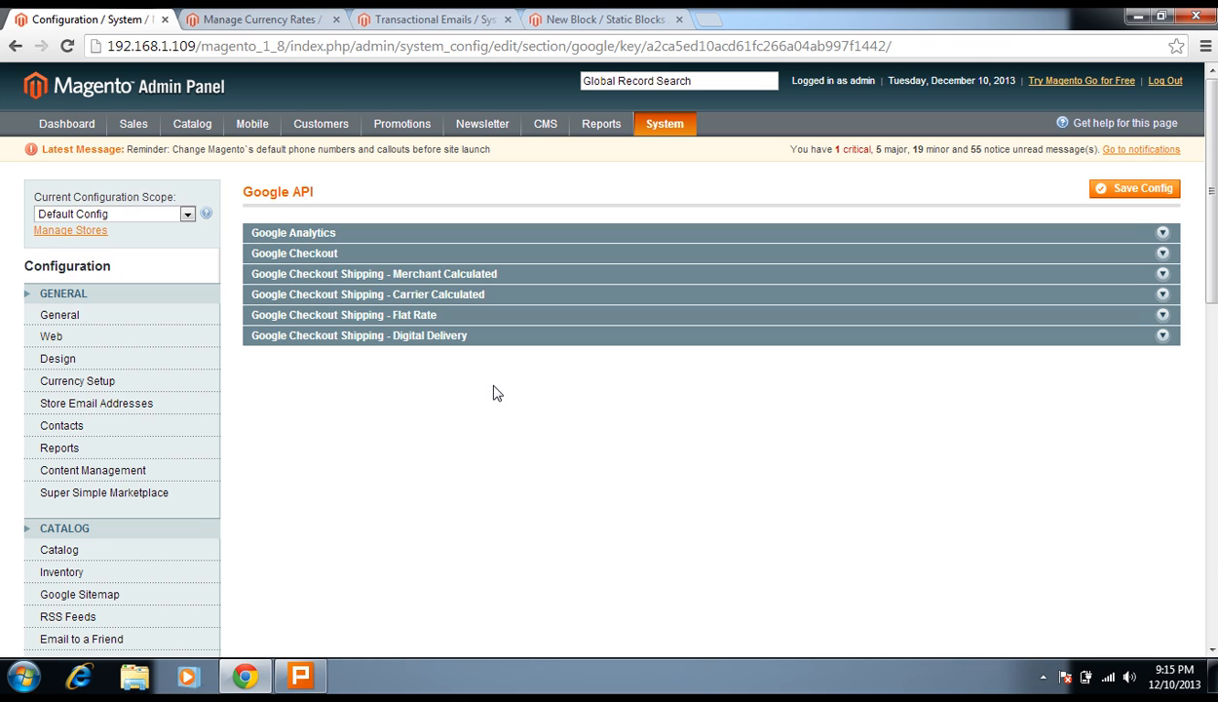
drag(492, 384, 361, 315)
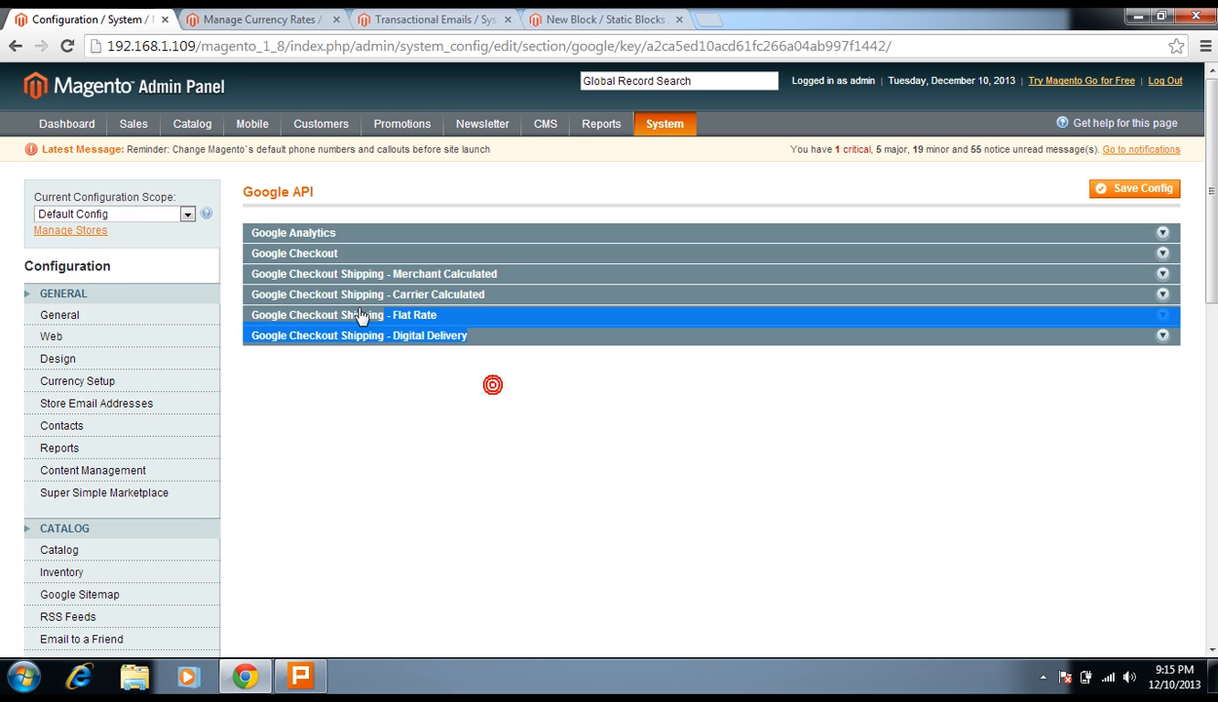
click(398, 235)
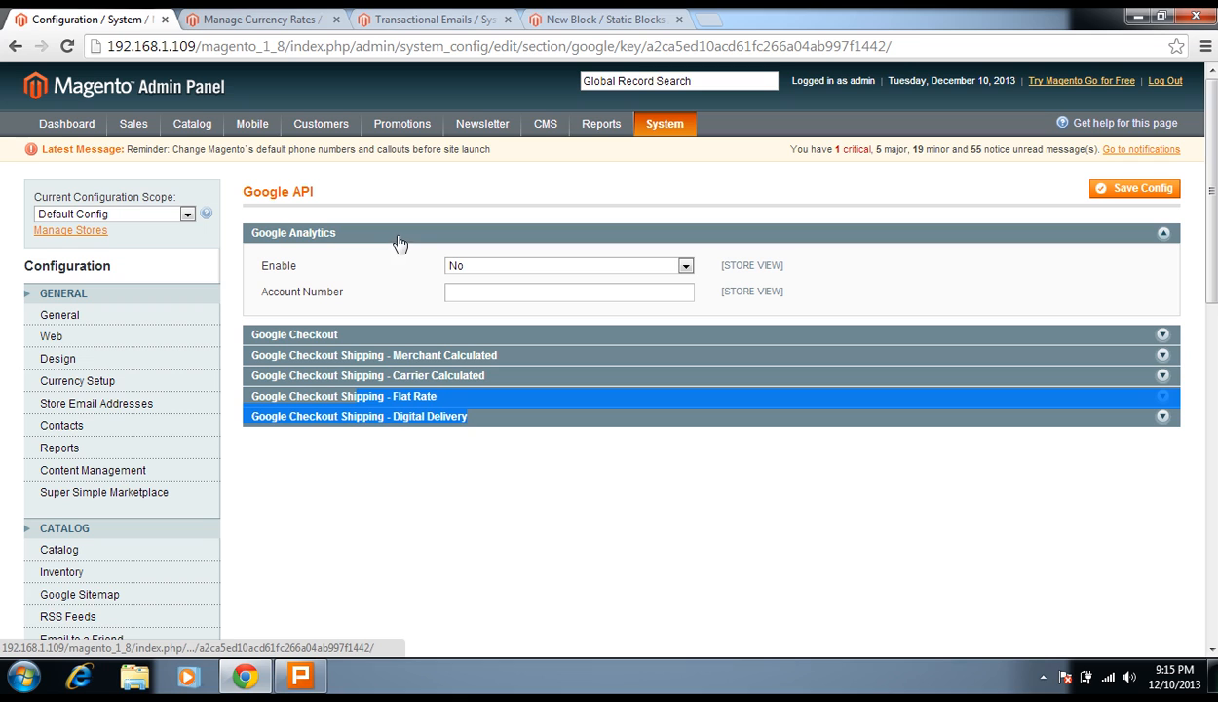
click(444, 460)
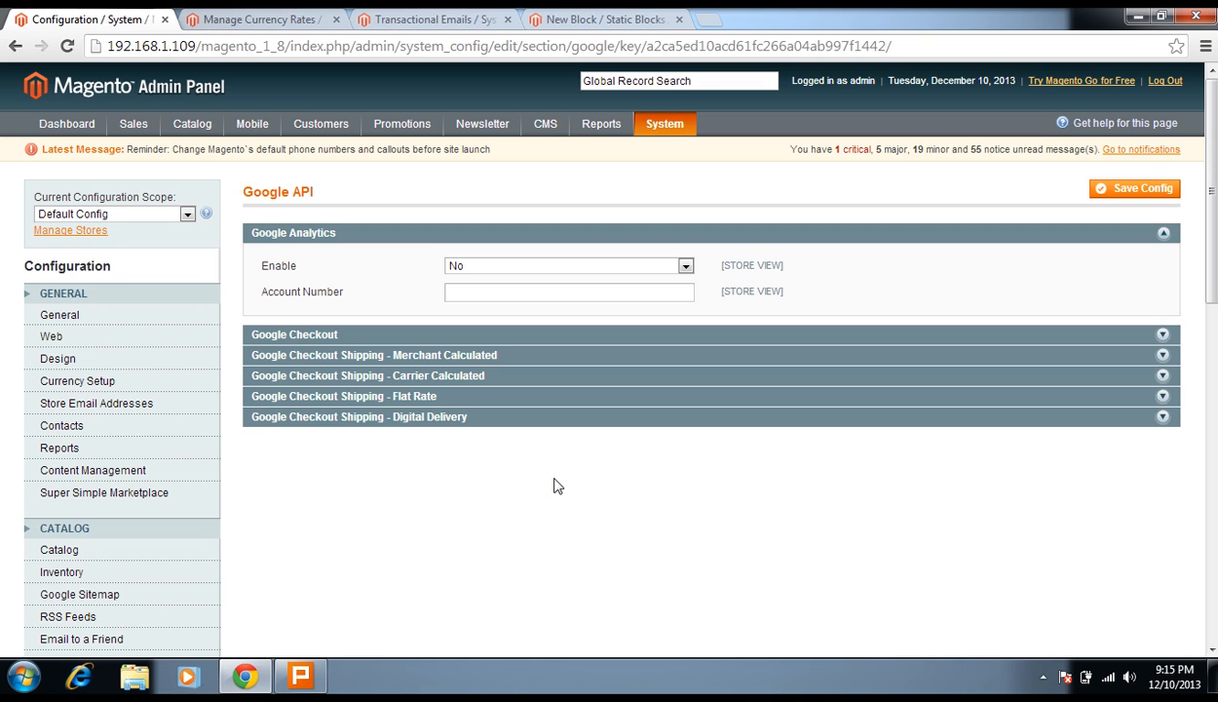
scroll(264, 514, down, 3)
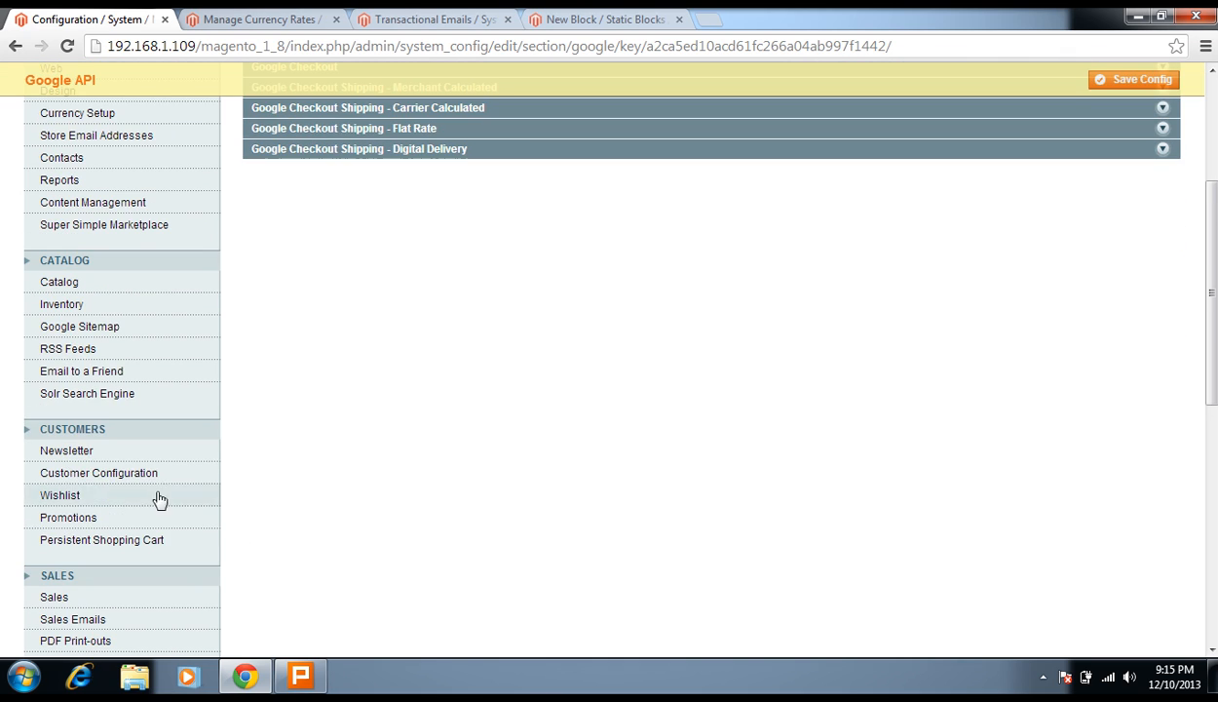
scroll(404, 379, up, 3)
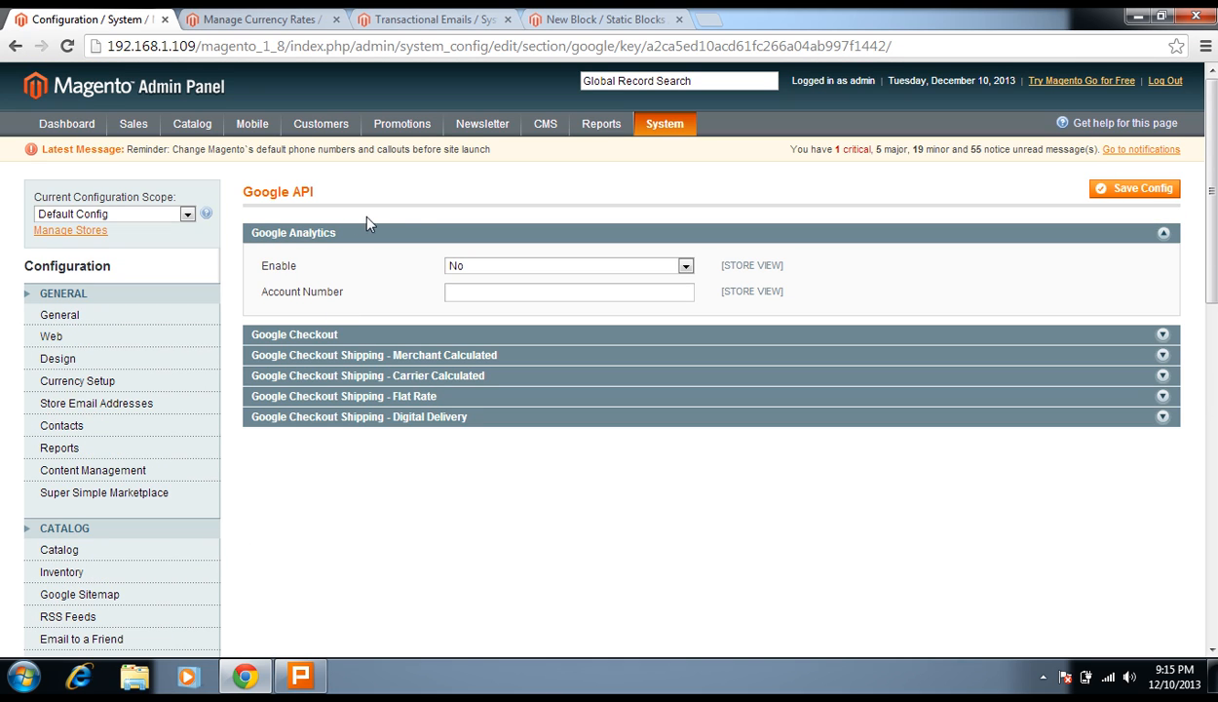
click(393, 236)
drag(460, 371, 386, 336)
click(532, 373)
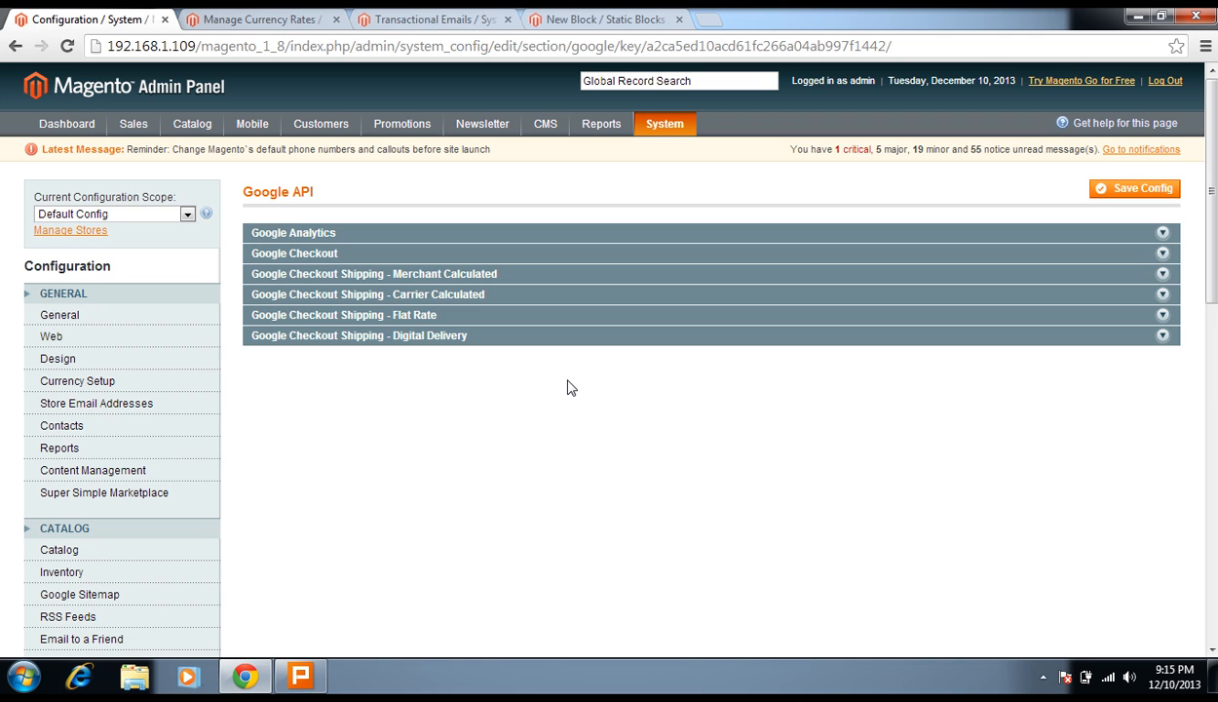
Step: Open the Payment Methods configuration and collapse Merchant Location, PayPal All-in-One Payment Solutions and PayPal Express Checkout to review the list of methods
scroll(571, 388, down, 7)
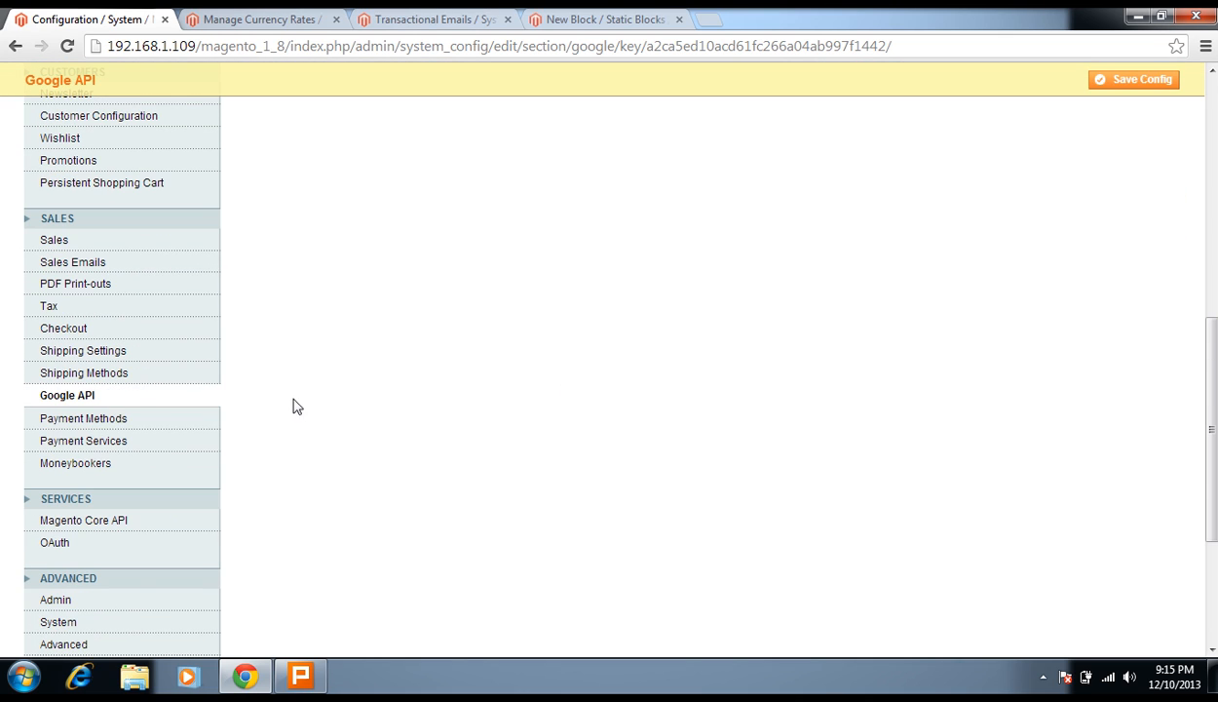
click(117, 419)
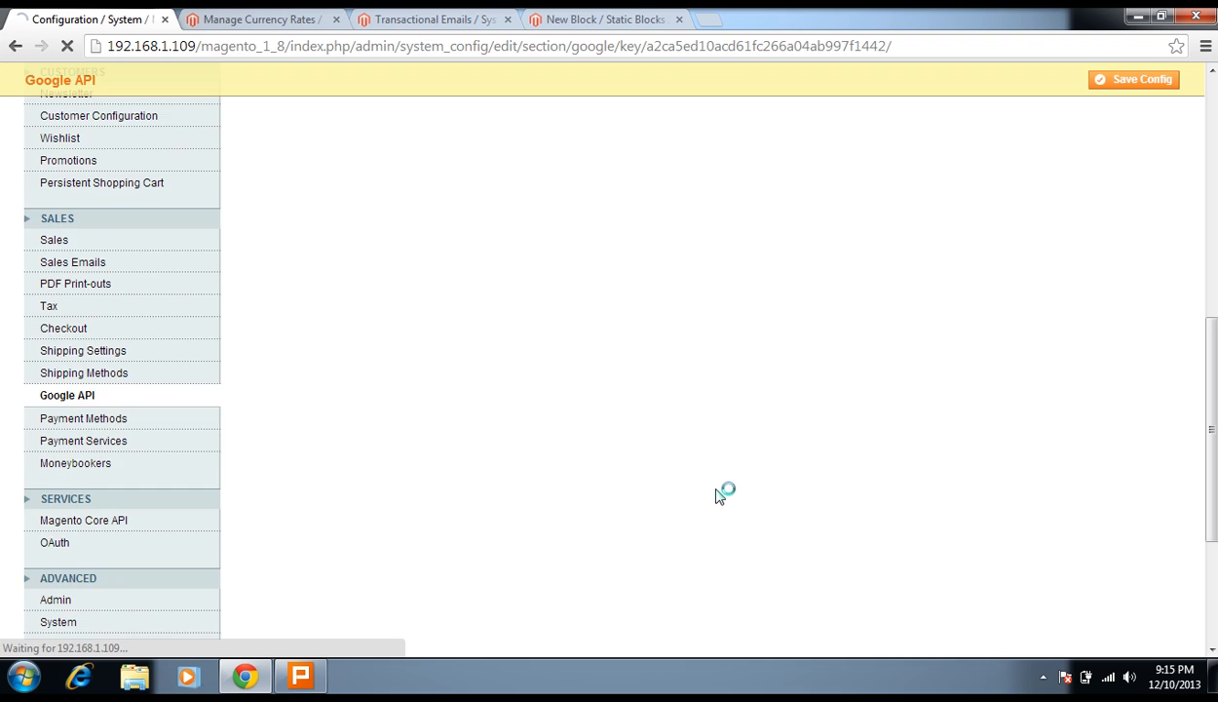
scroll(722, 493, up, 4)
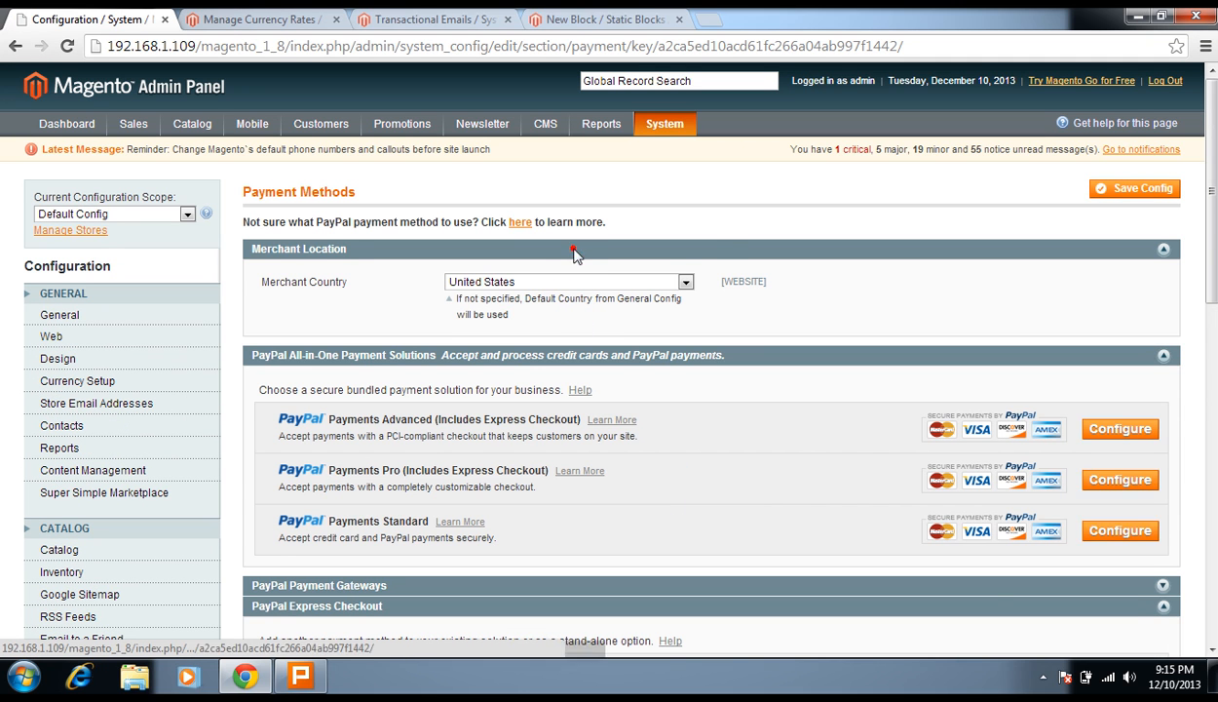
click(573, 249)
click(571, 270)
click(569, 310)
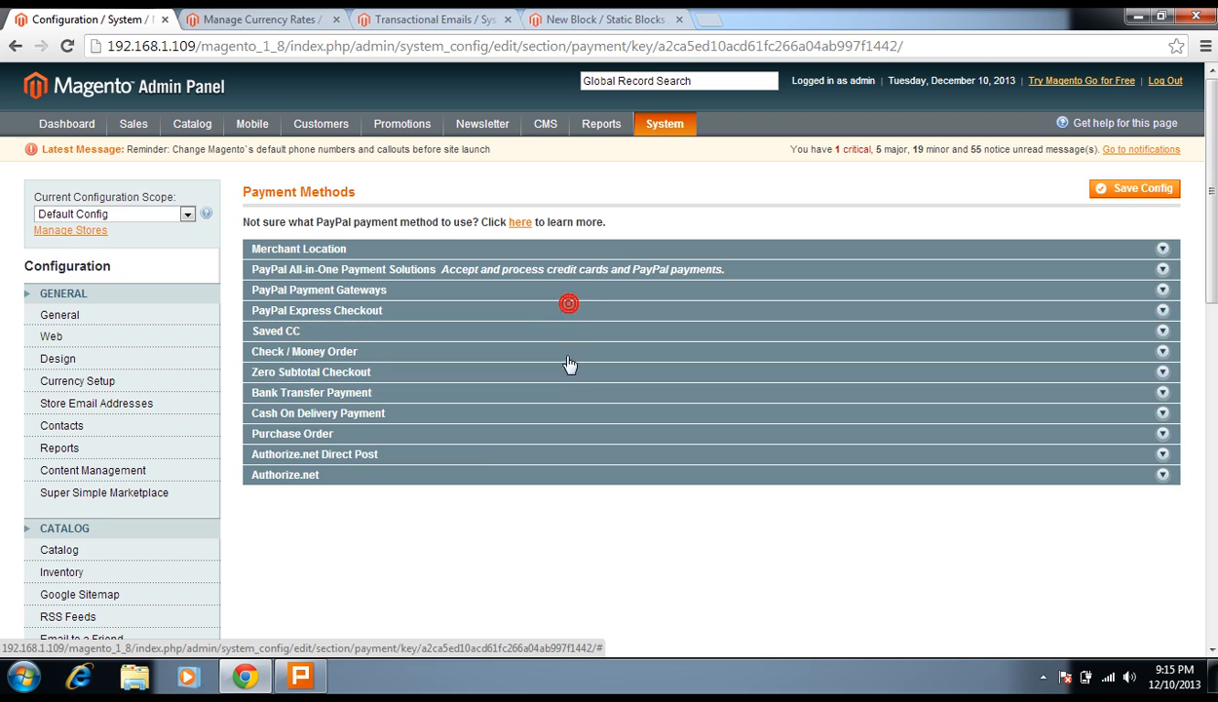
drag(421, 493, 269, 228)
click(280, 220)
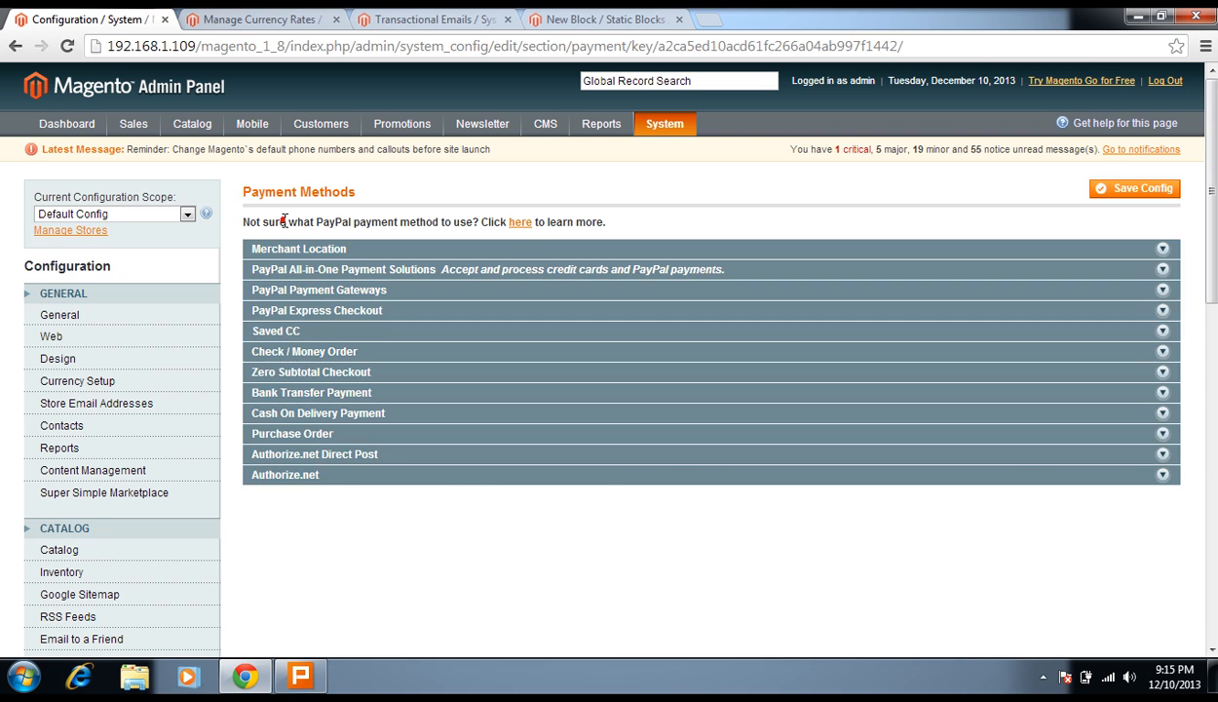
Step: Open the Payment Services configuration and review the 3D Secure Credit Card Validation fields, leaving the section expanded
scroll(273, 403, down, 5)
scroll(268, 405, down, 4)
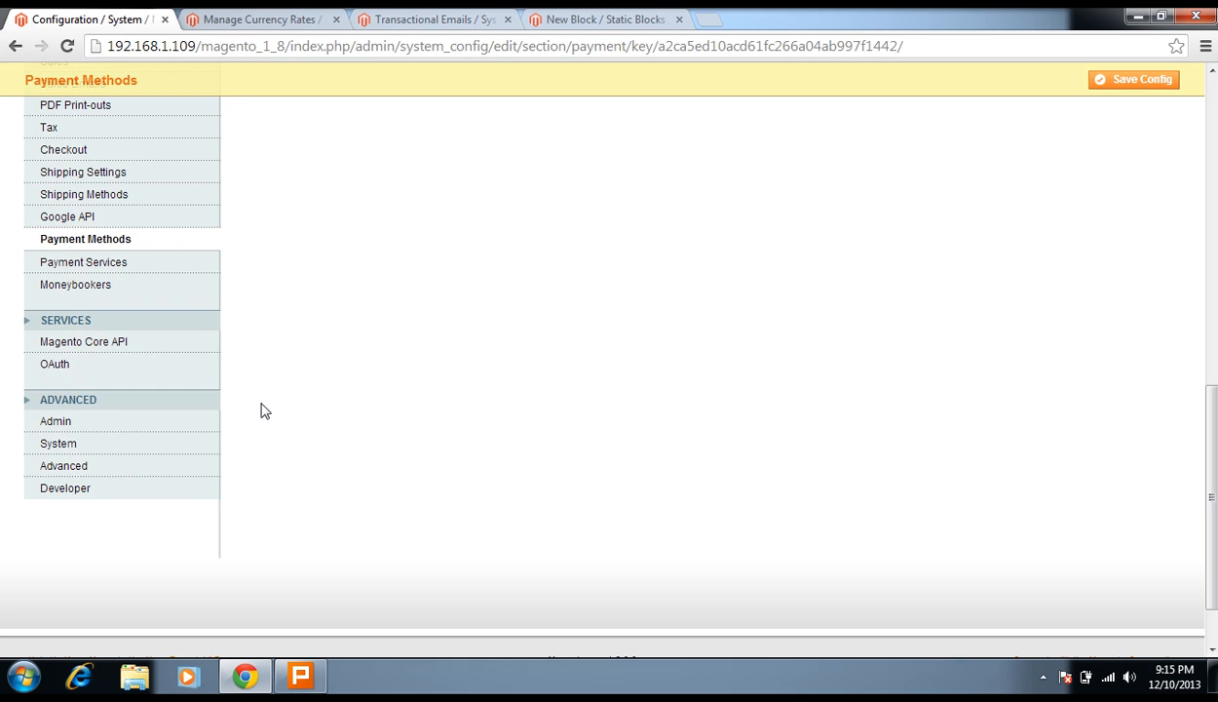
click(93, 265)
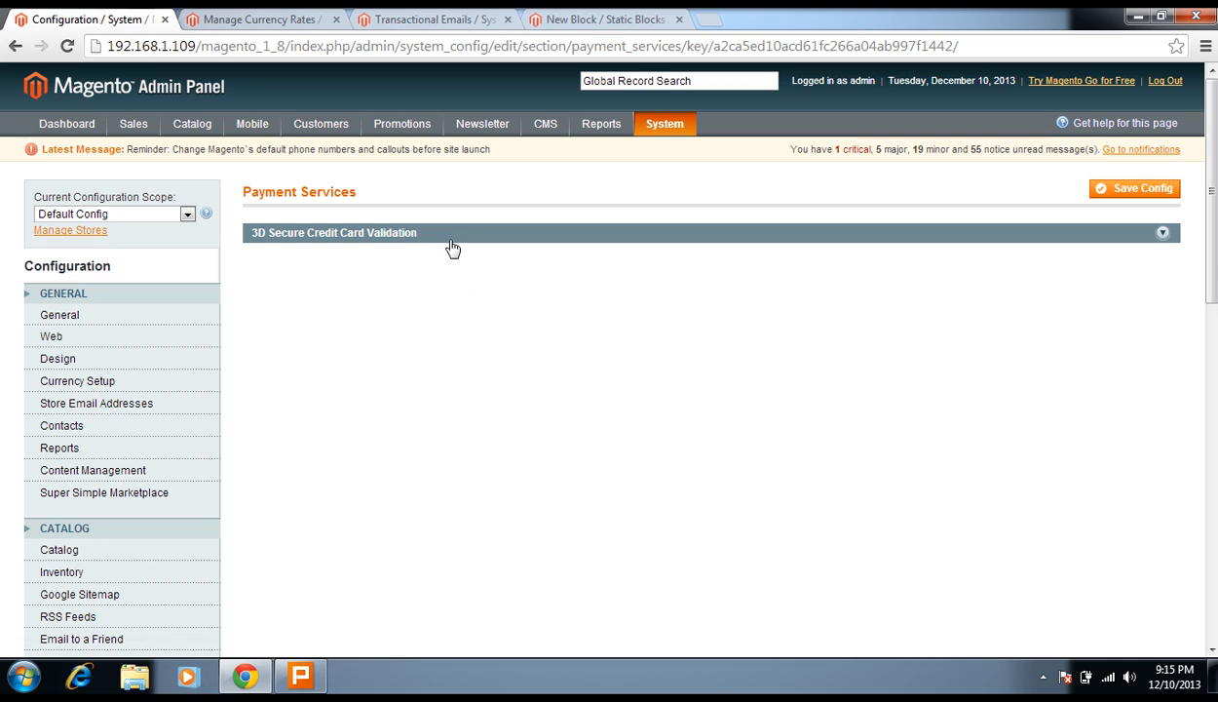
click(450, 236)
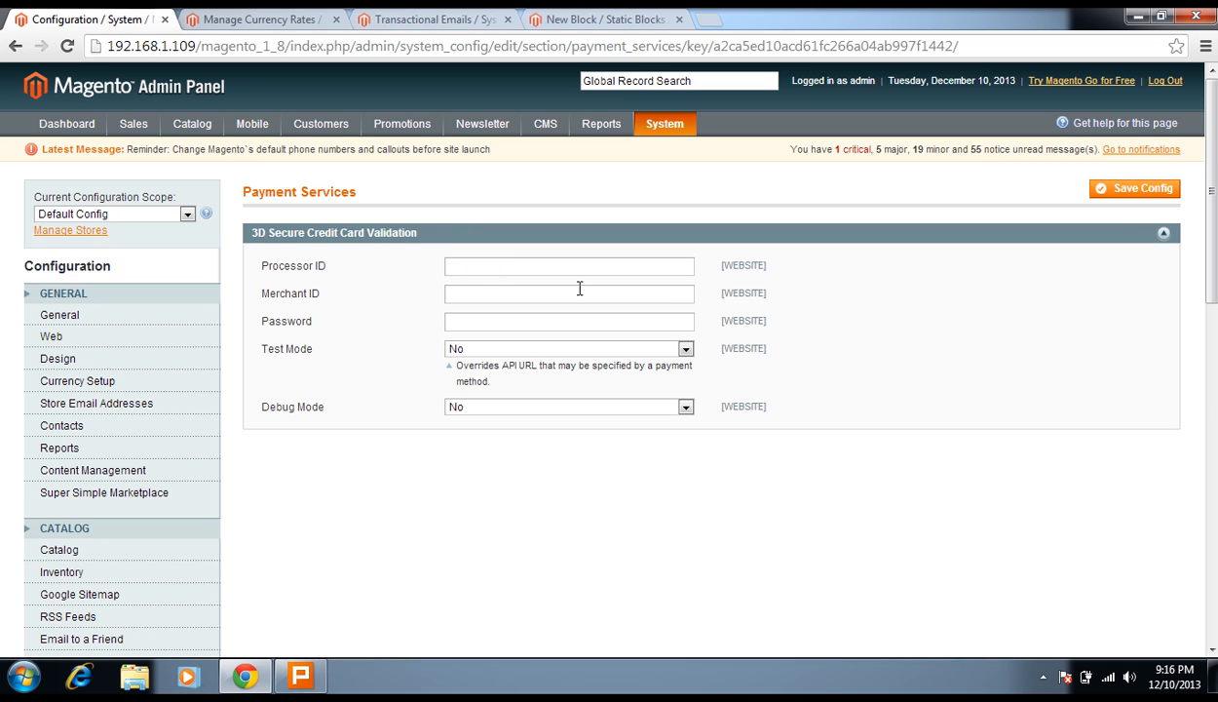
click(443, 236)
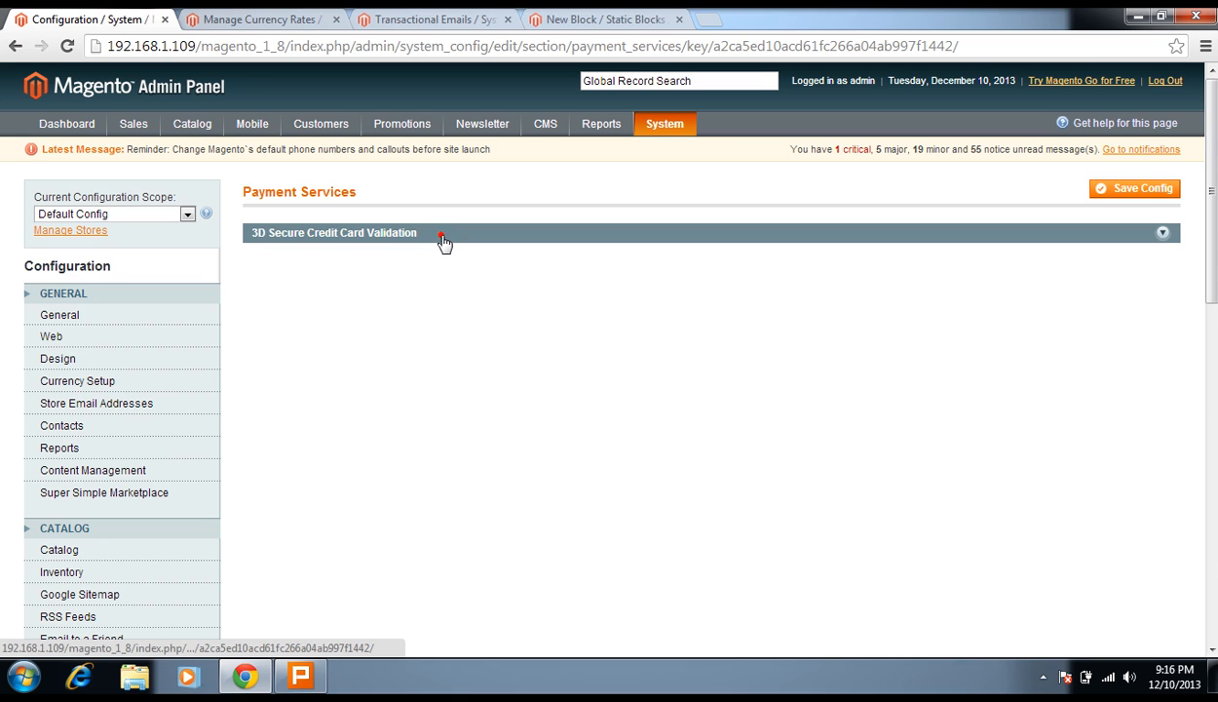
click(440, 234)
click(465, 266)
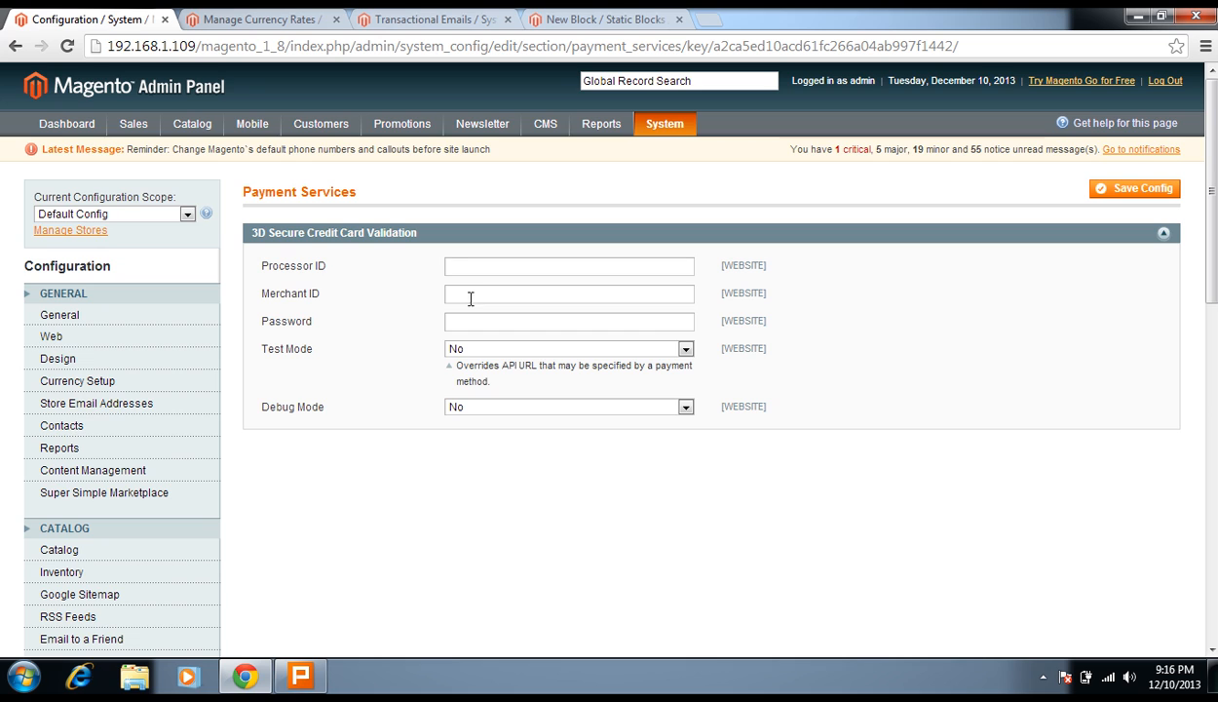
Step: Open the Admin configuration under Advanced and expand the Admin User Emails section
scroll(245, 293, down, 9)
scroll(234, 334, up, 9)
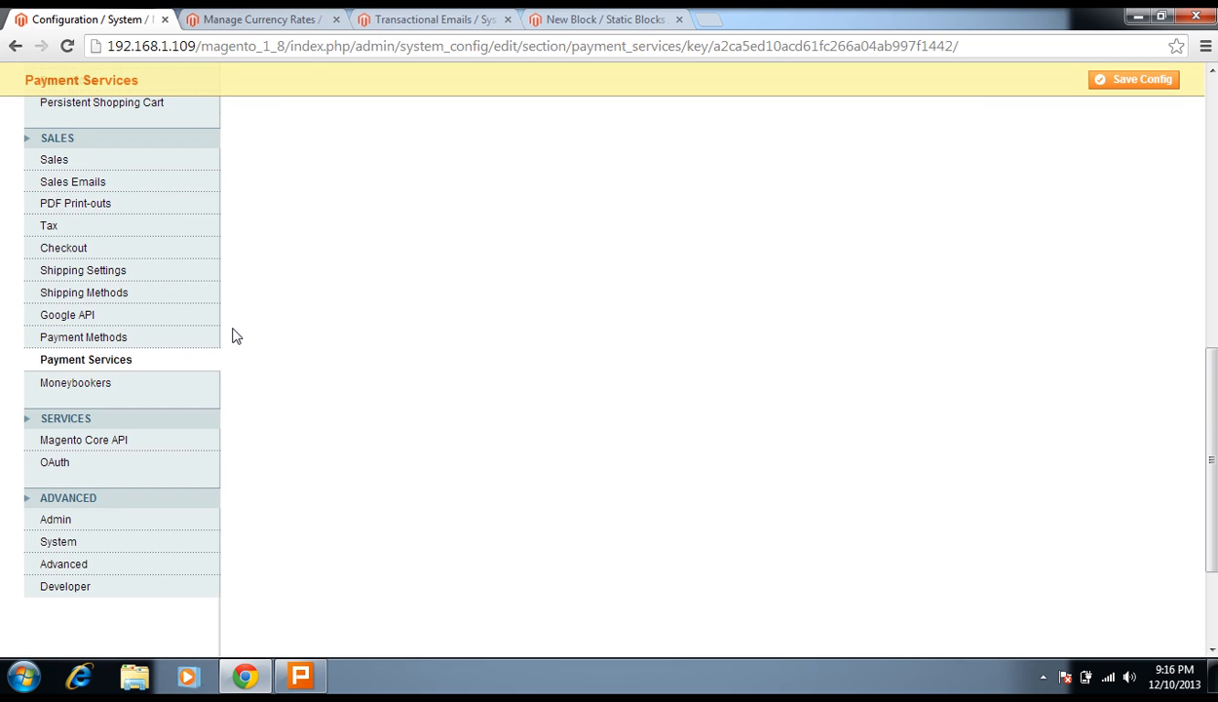
scroll(234, 345, down, 7)
scroll(153, 425, down, 1)
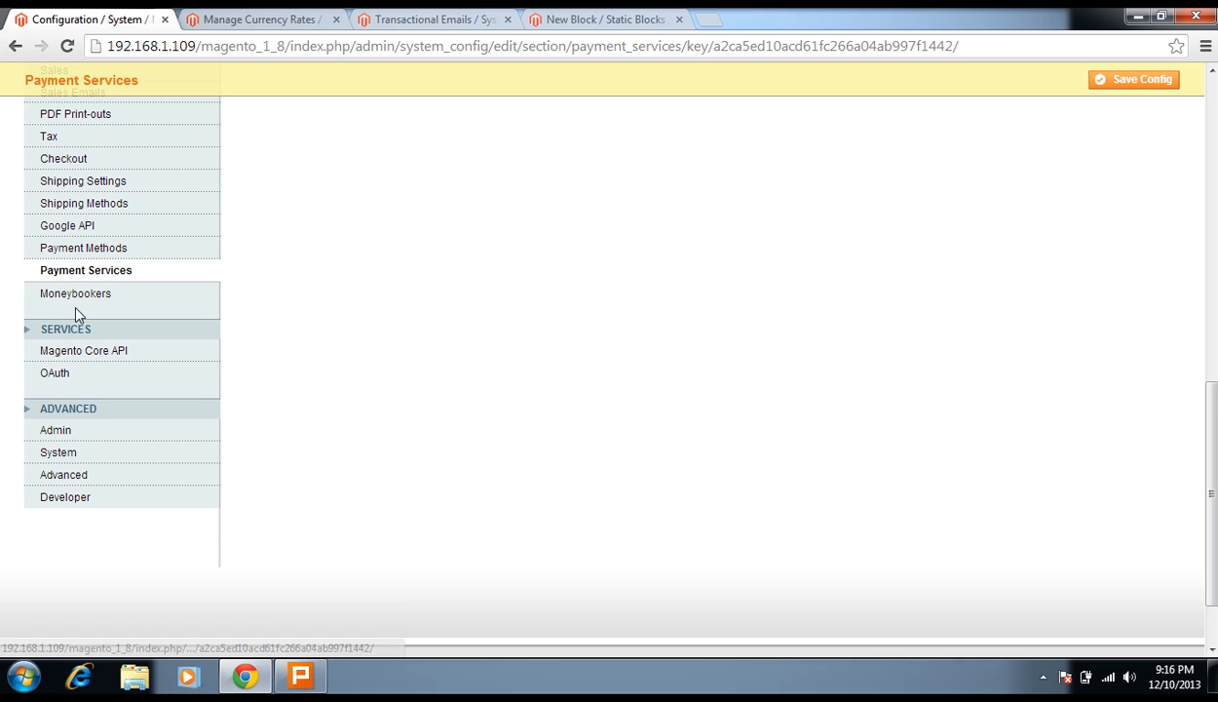
click(61, 430)
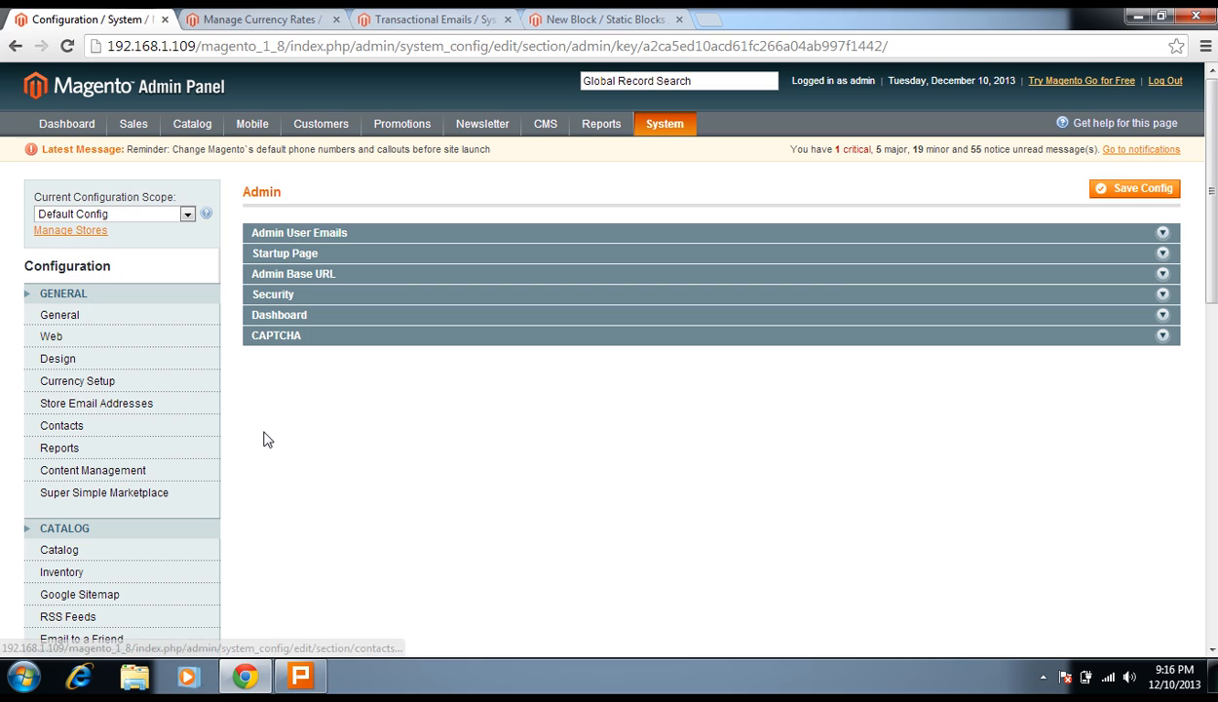
click(288, 235)
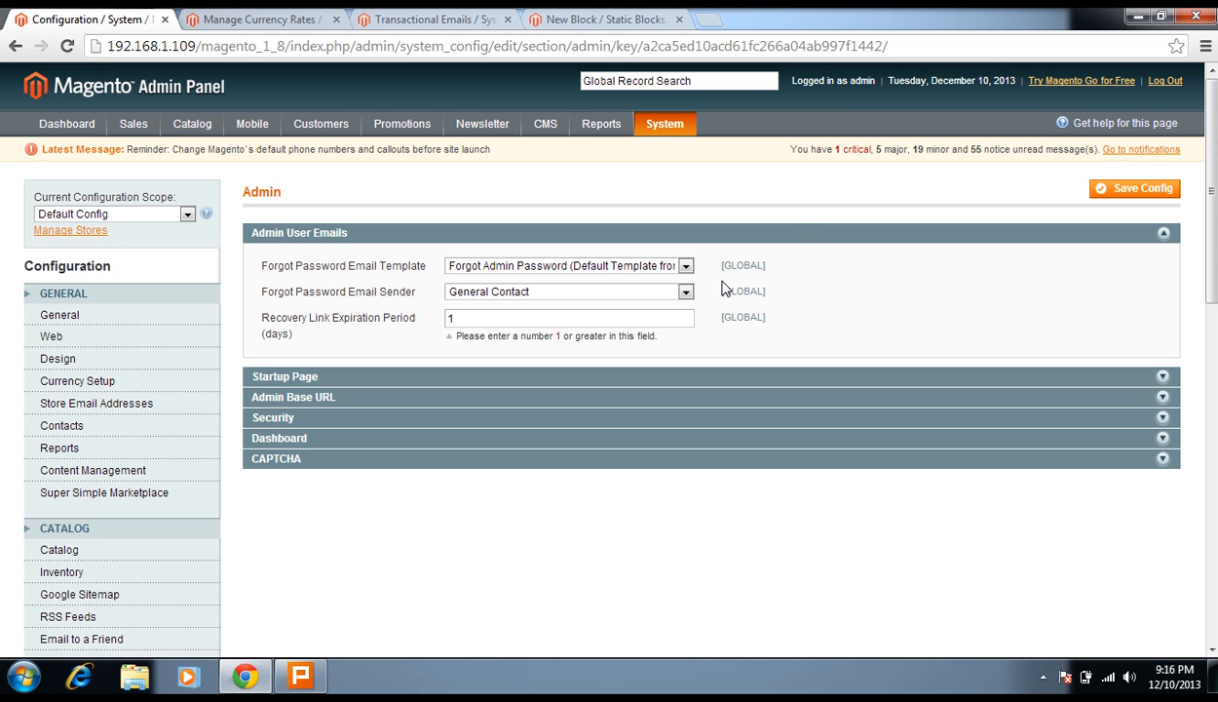
Step: Review the Forgot Password email template choices, email sender and Recovery Link Expiration Period without changing them, and collapse Admin User Emails
click(666, 271)
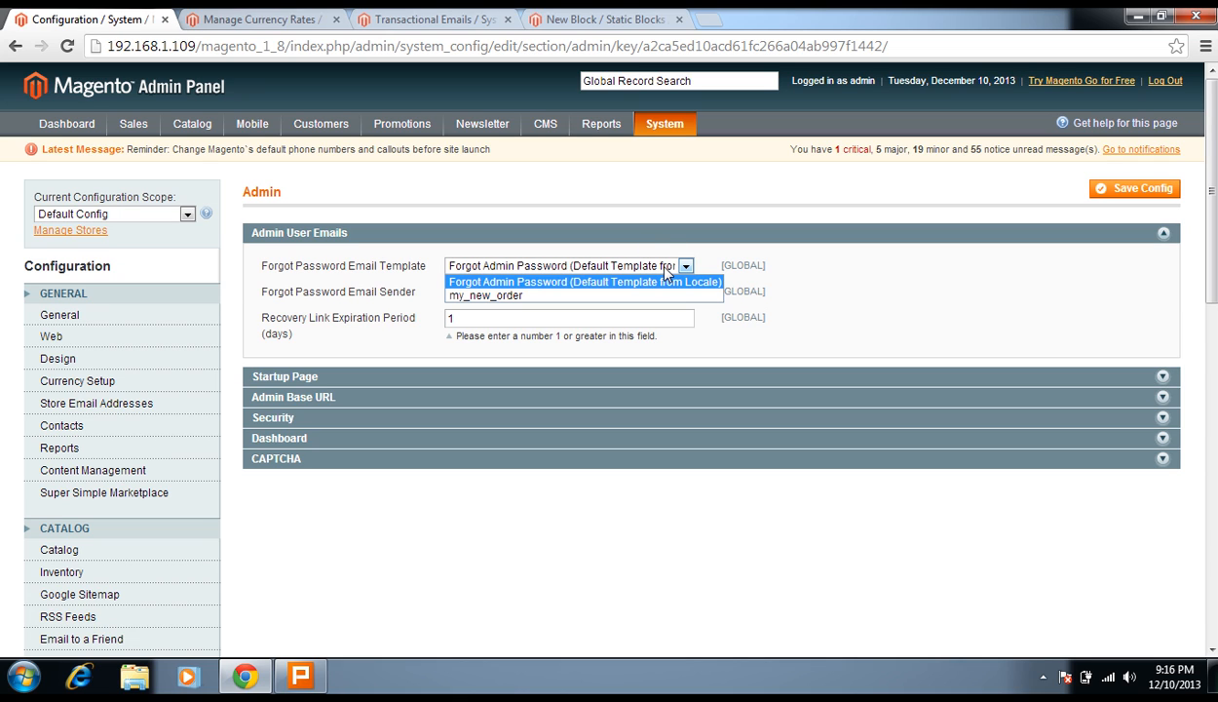
click(348, 316)
click(346, 316)
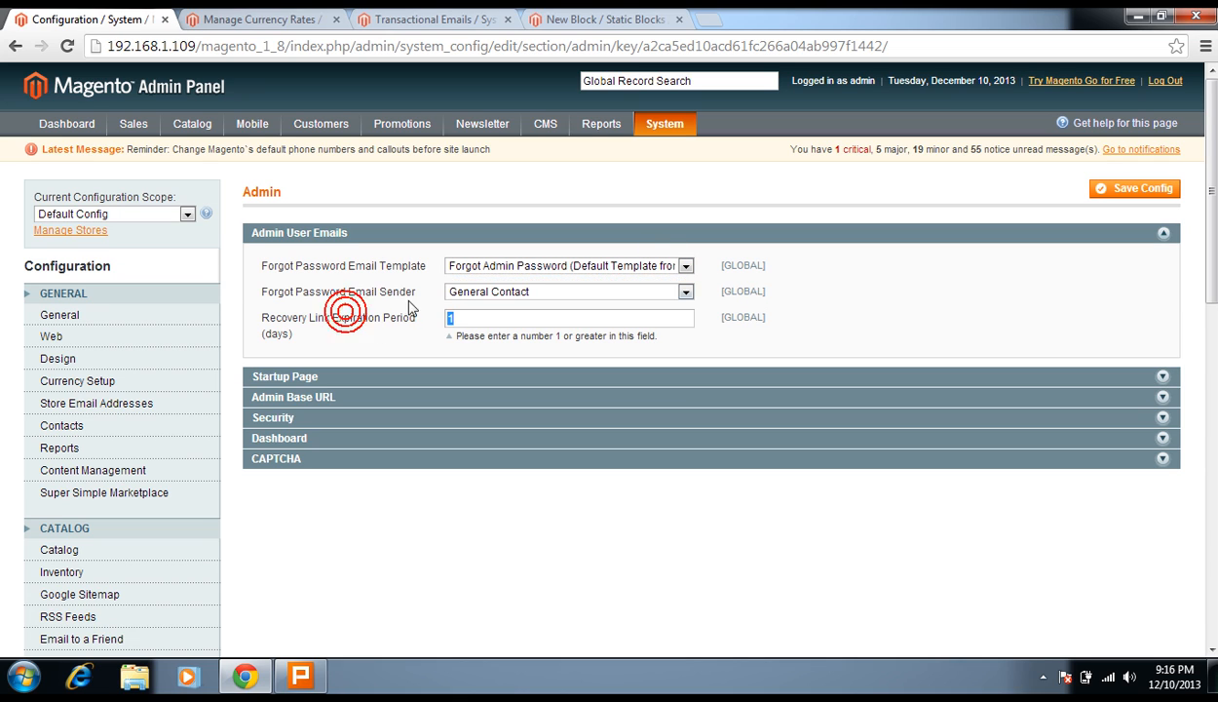
click(464, 298)
click(402, 304)
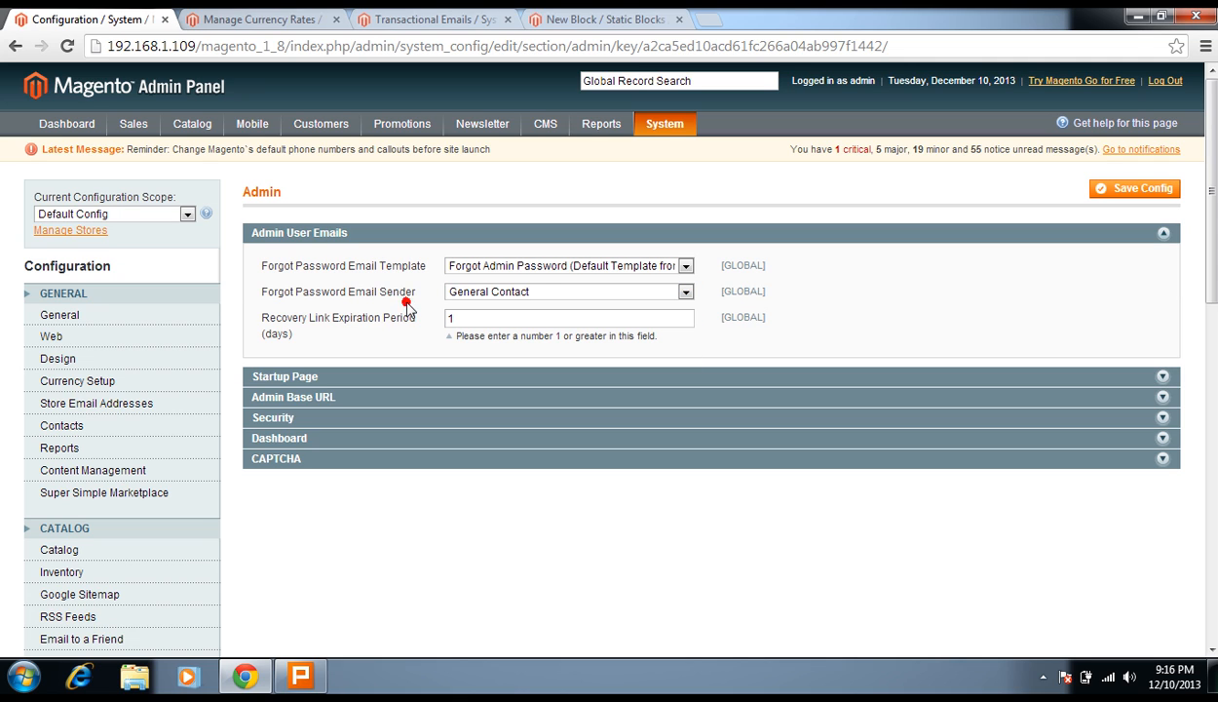
double_click(397, 325)
click(396, 326)
click(492, 318)
click(488, 235)
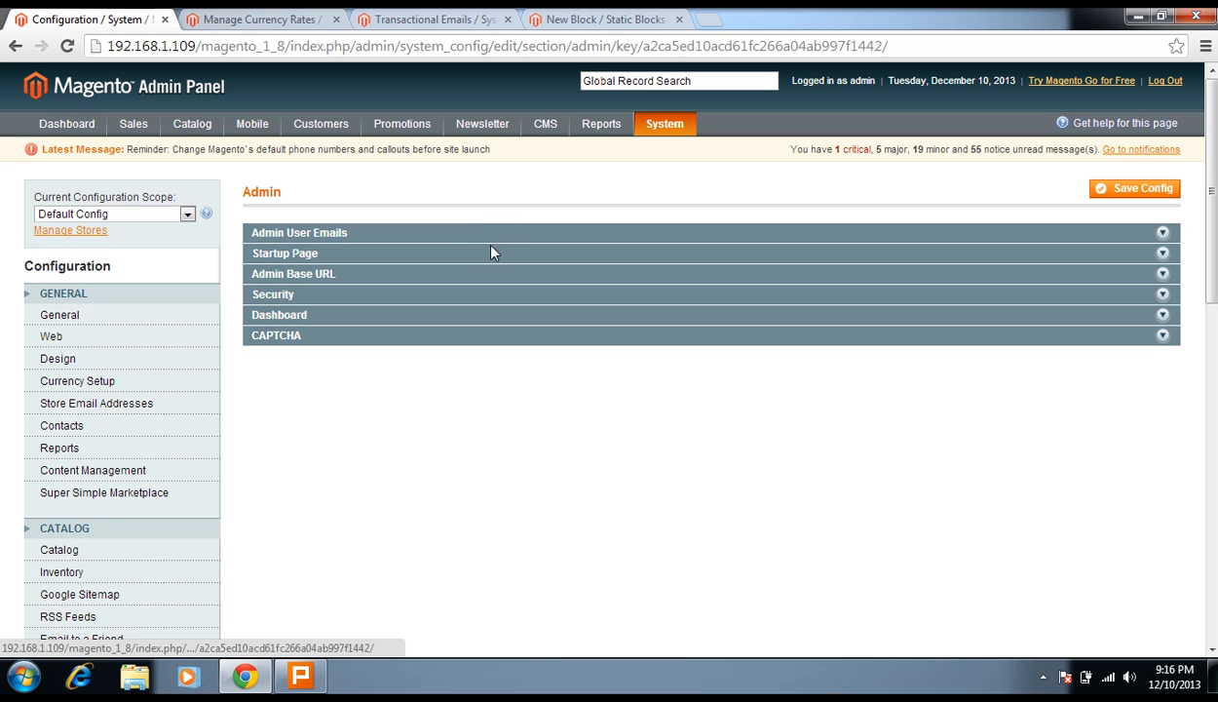
Step: Review the Startup Page setting in the Admin configuration, then leave both Startup Page and Admin User Emails collapsed
click(492, 251)
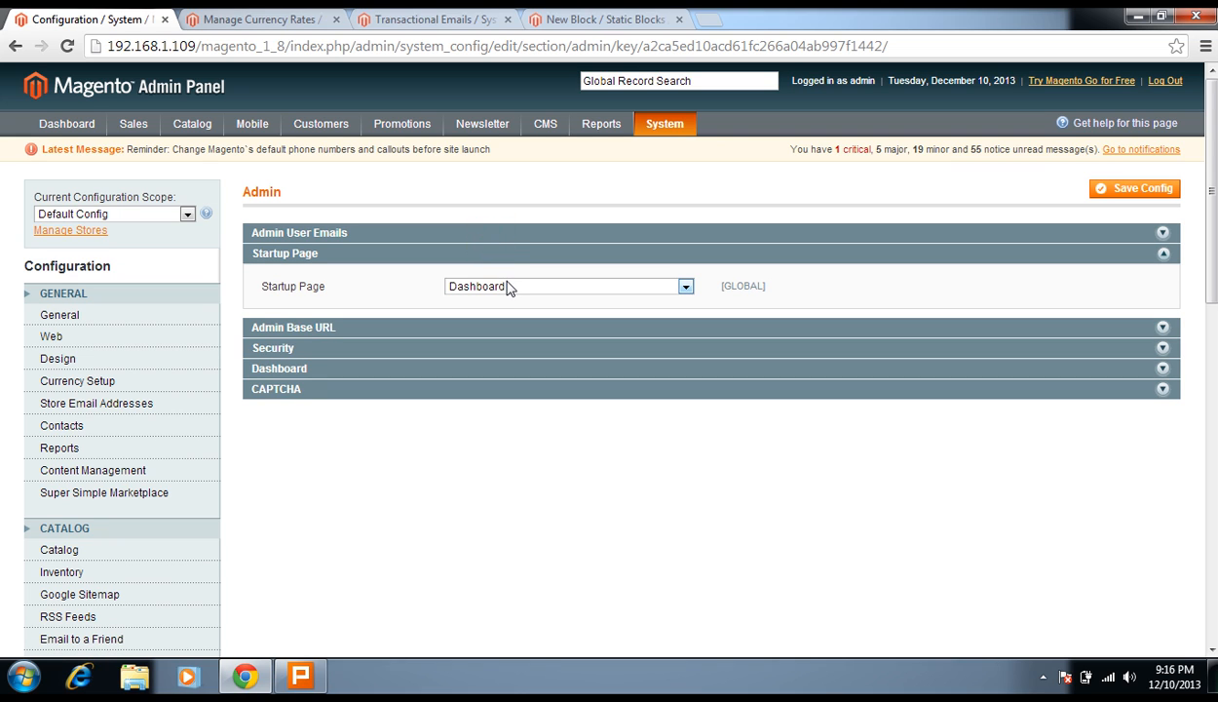
click(500, 238)
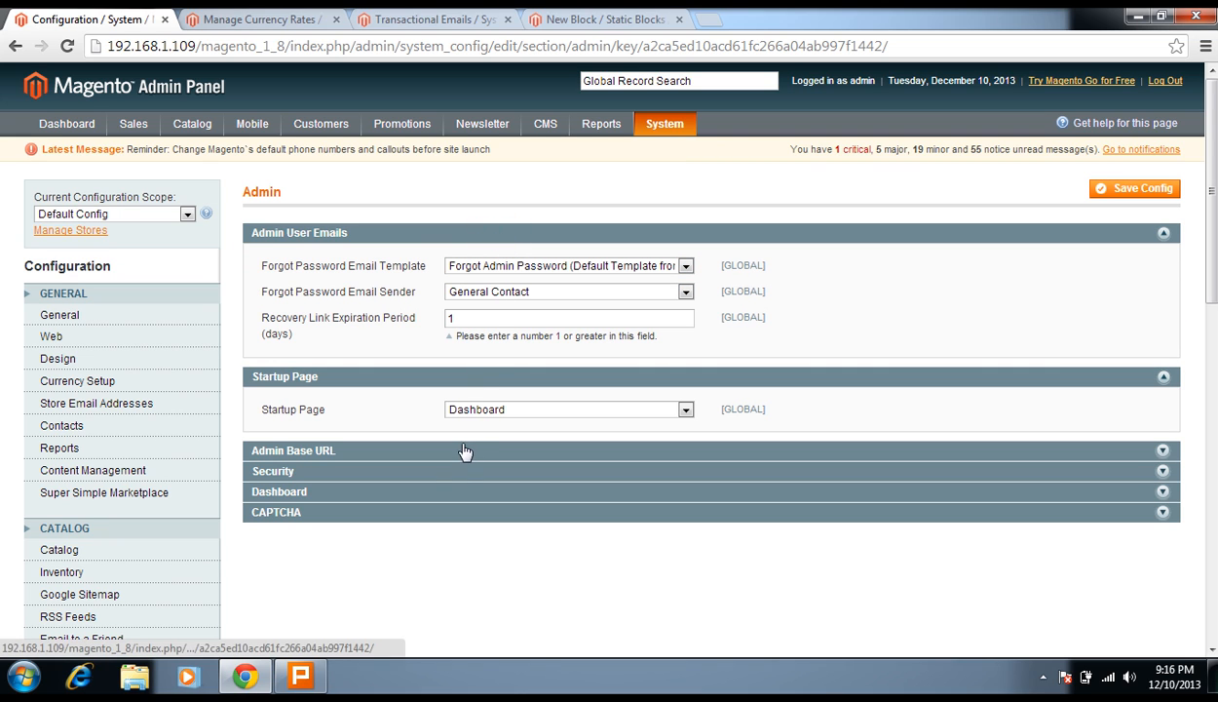
click(472, 375)
click(486, 233)
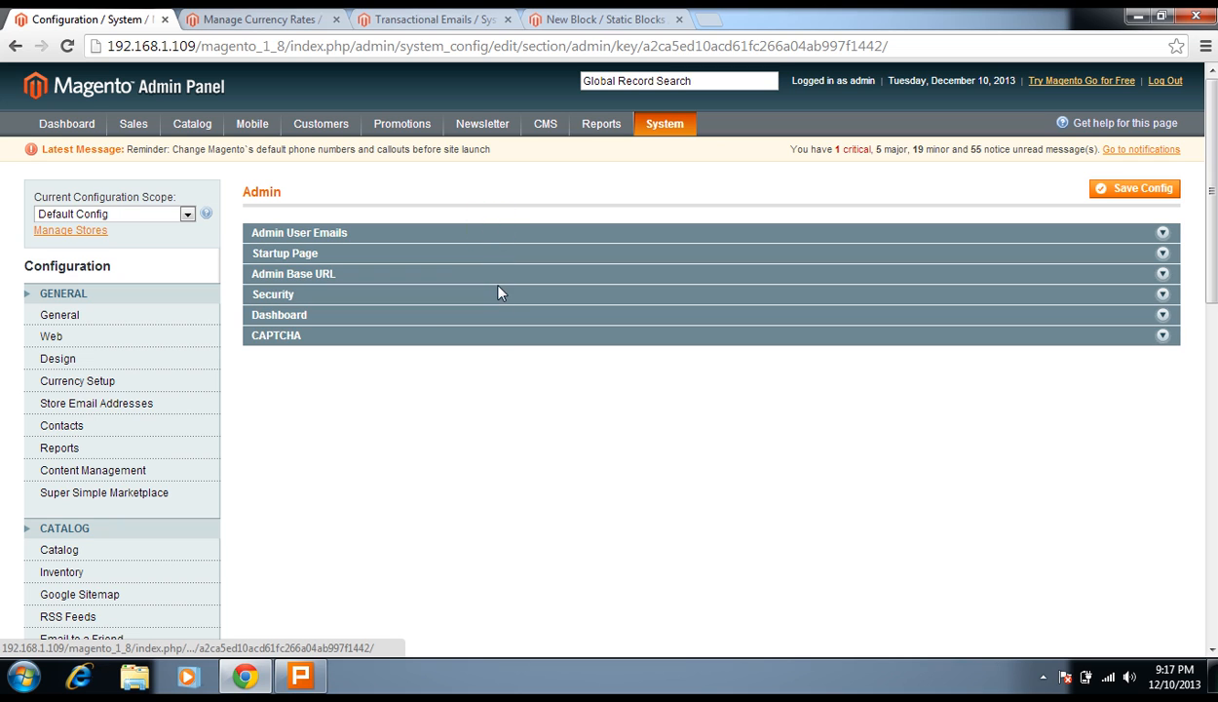
Step: Set Use Custom Admin URL to Yes under Admin Base URL and collapse the section
click(494, 274)
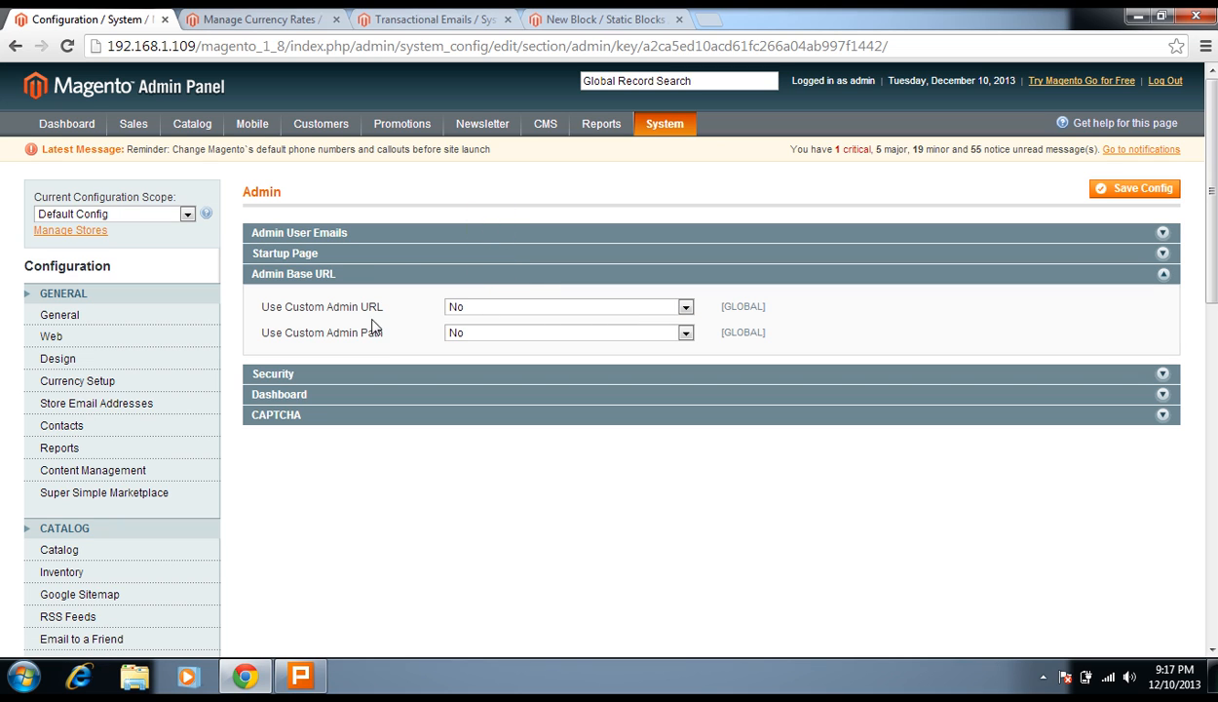
click(460, 308)
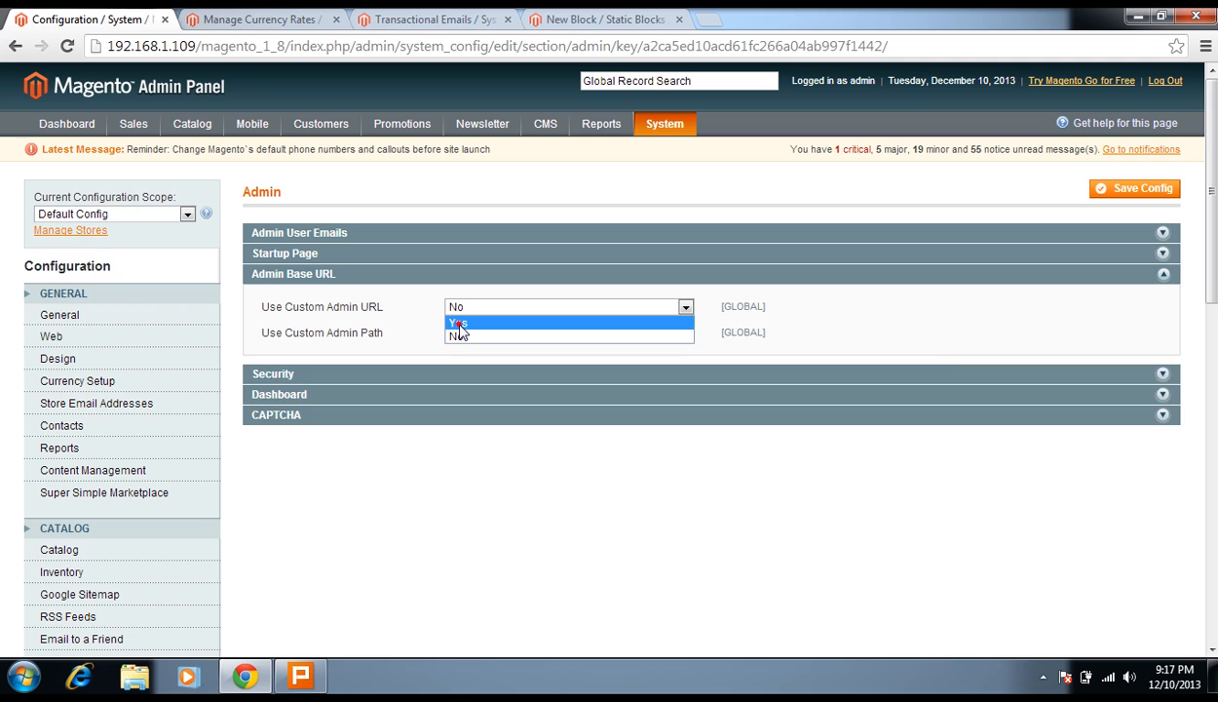
click(451, 322)
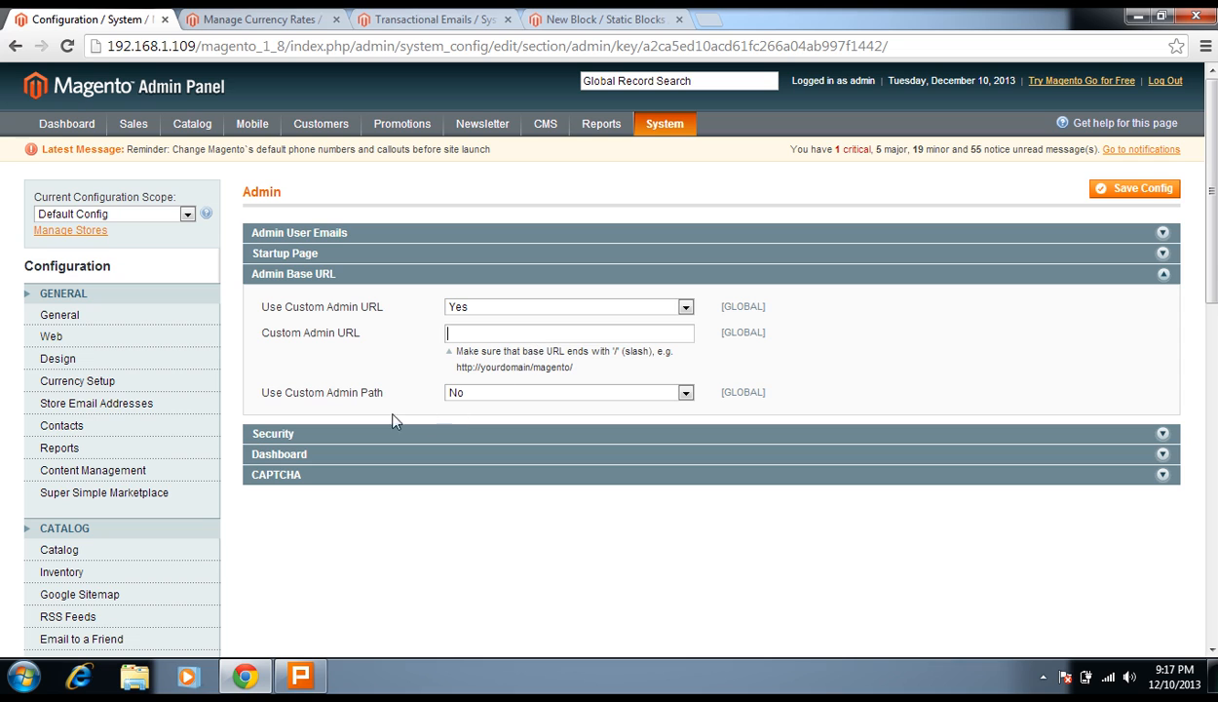
click(378, 275)
Step: Examine the Security section's secret key, case-sensitive login and session lifetime settings, highlight the key portion of the page URL, and collapse the section
click(378, 296)
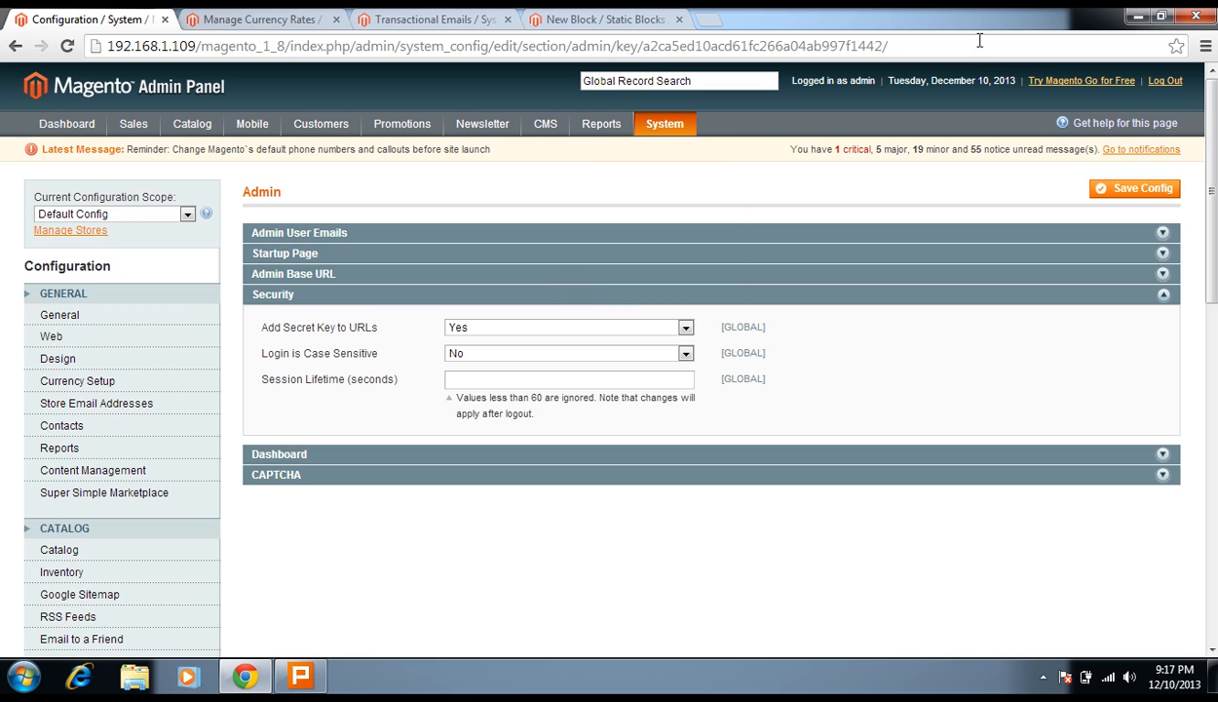
drag(924, 43, 615, 45)
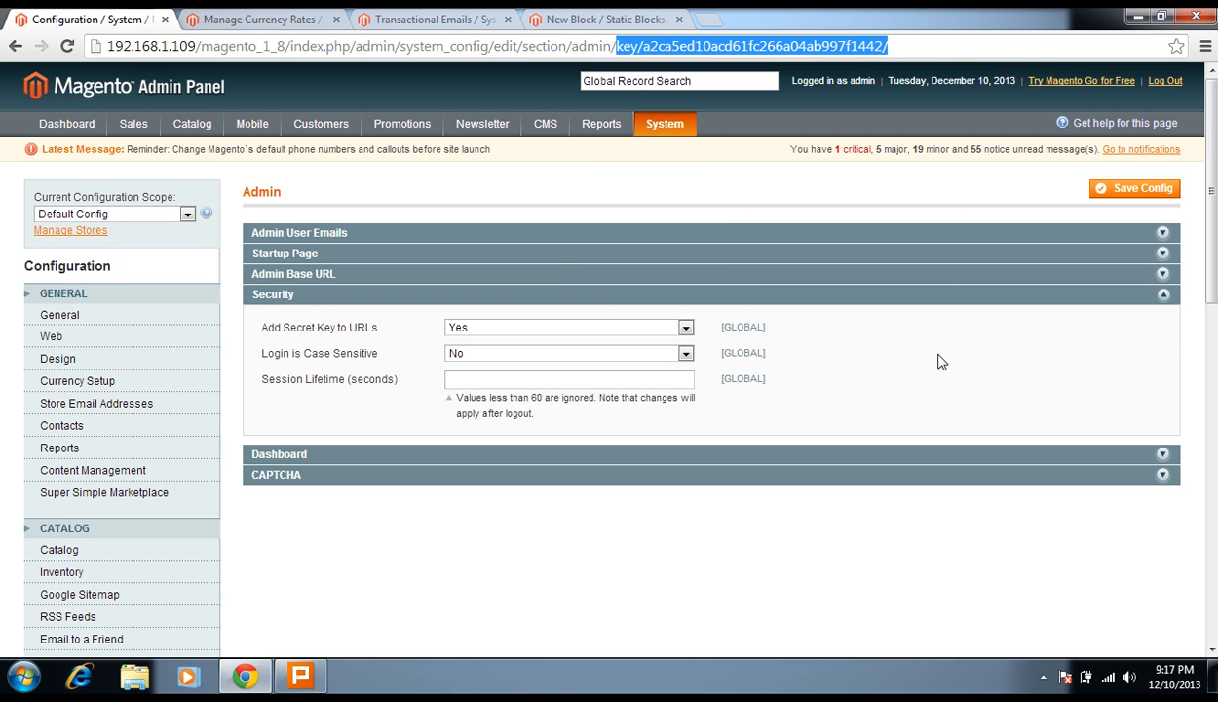
click(514, 331)
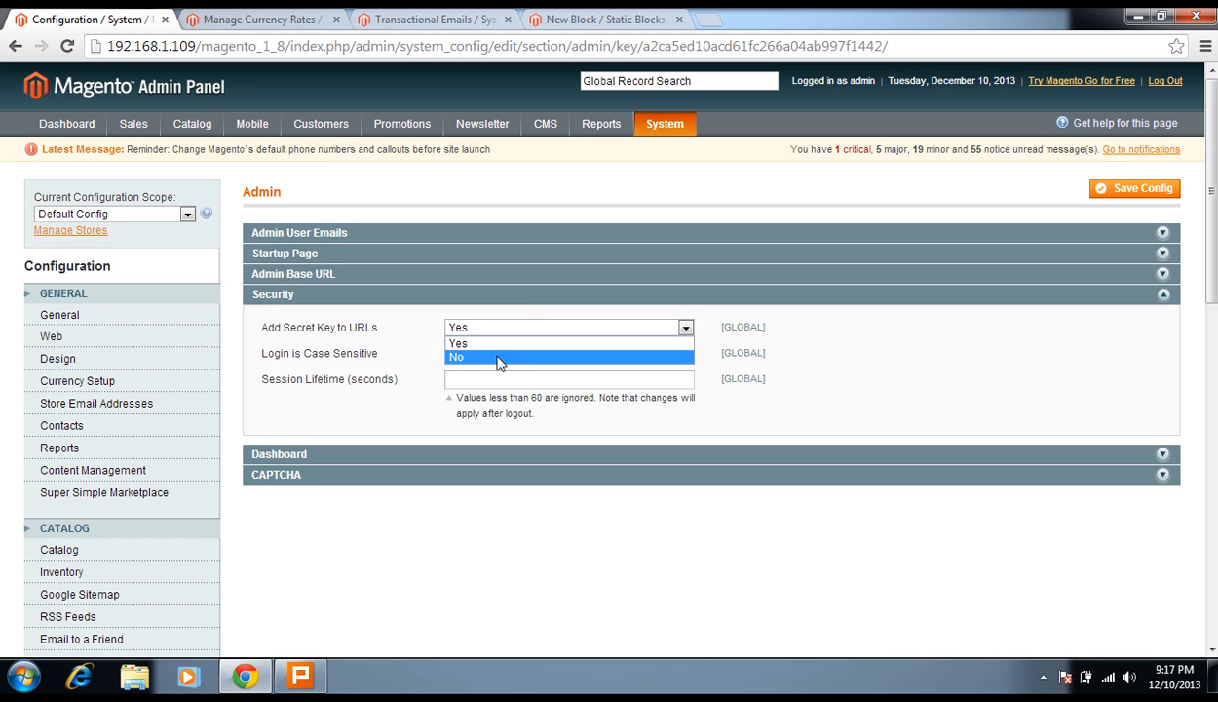
click(331, 355)
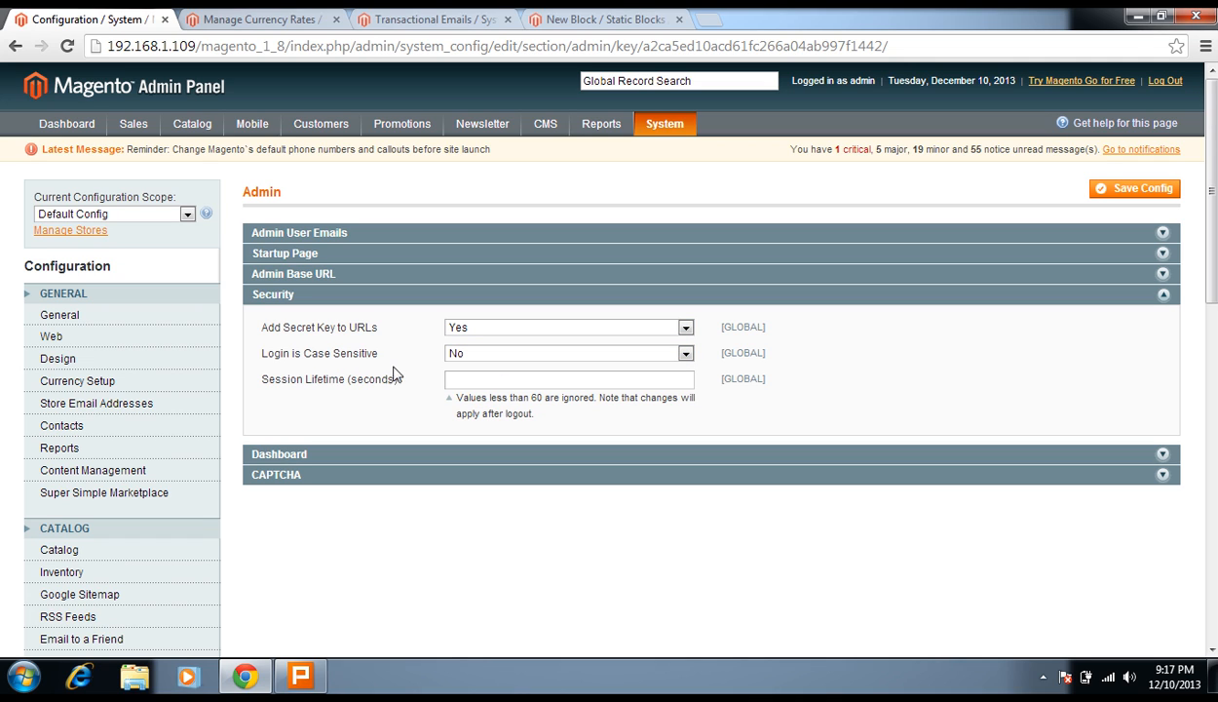
click(457, 357)
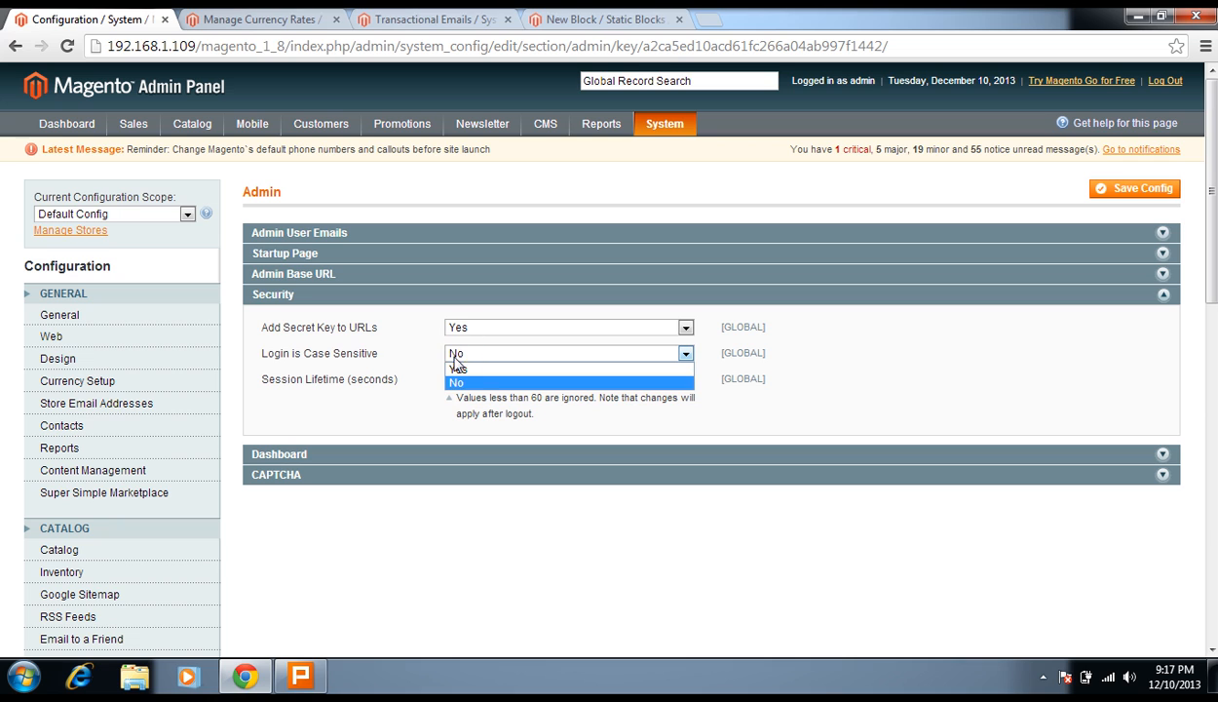
click(458, 381)
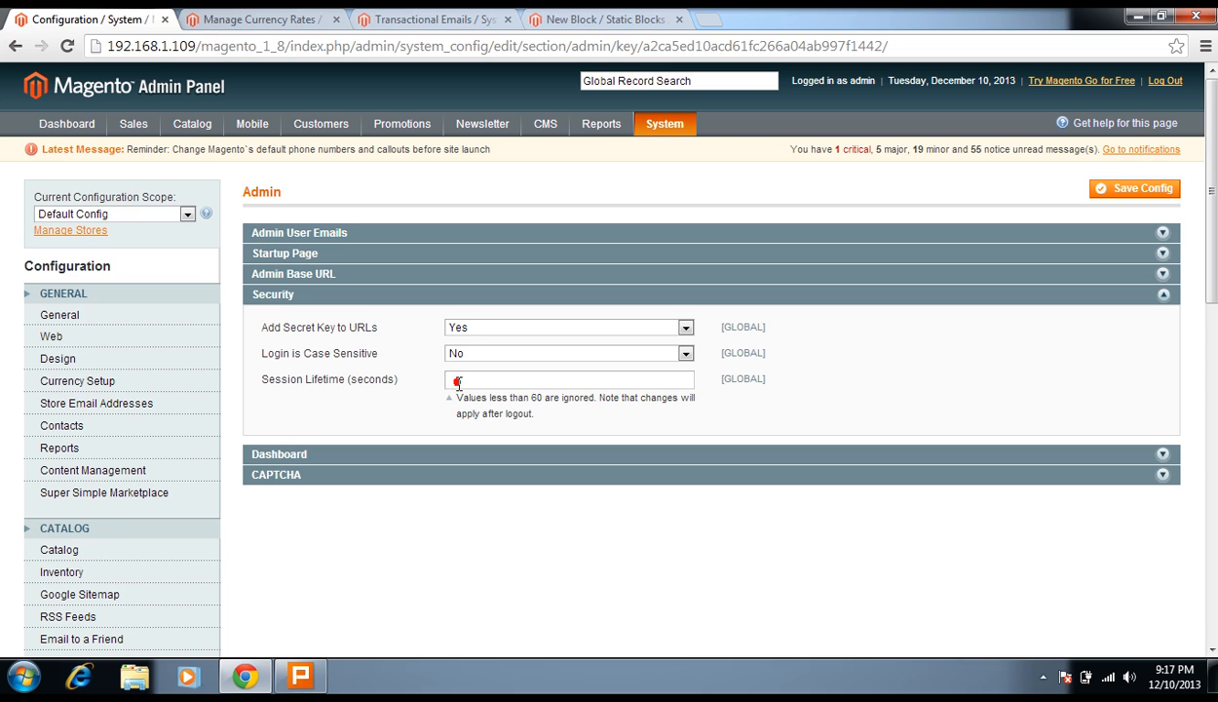
click(388, 297)
click(380, 295)
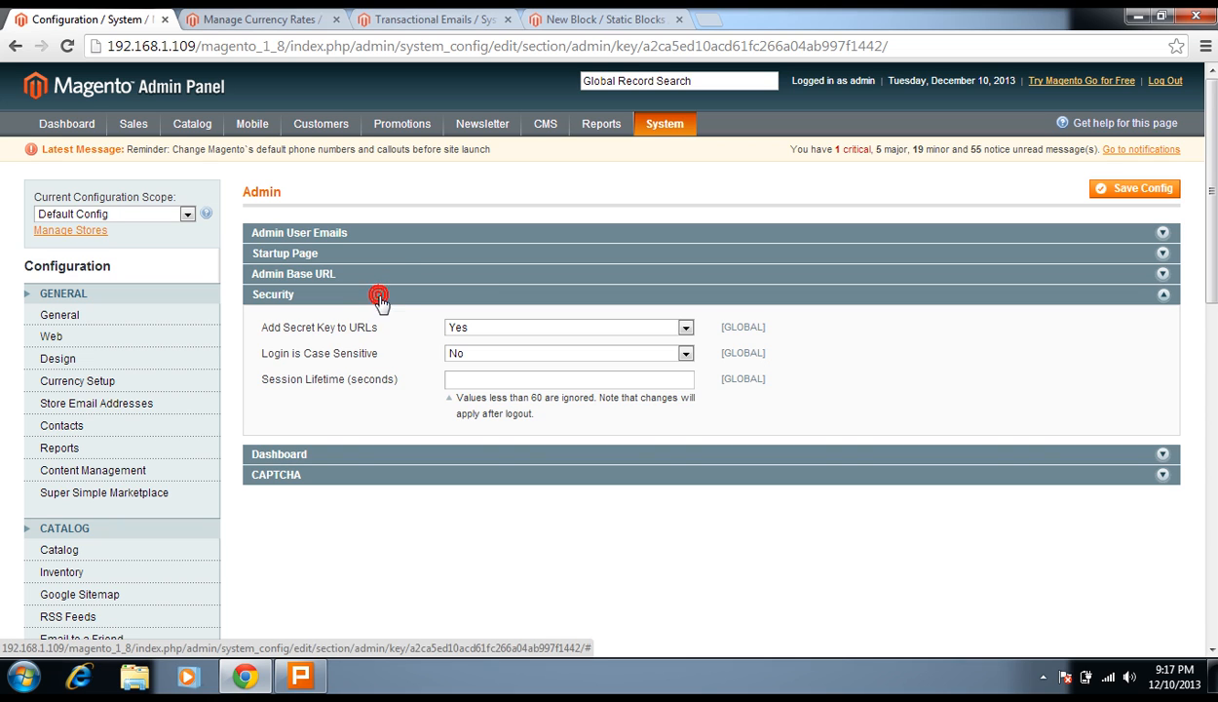
click(457, 379)
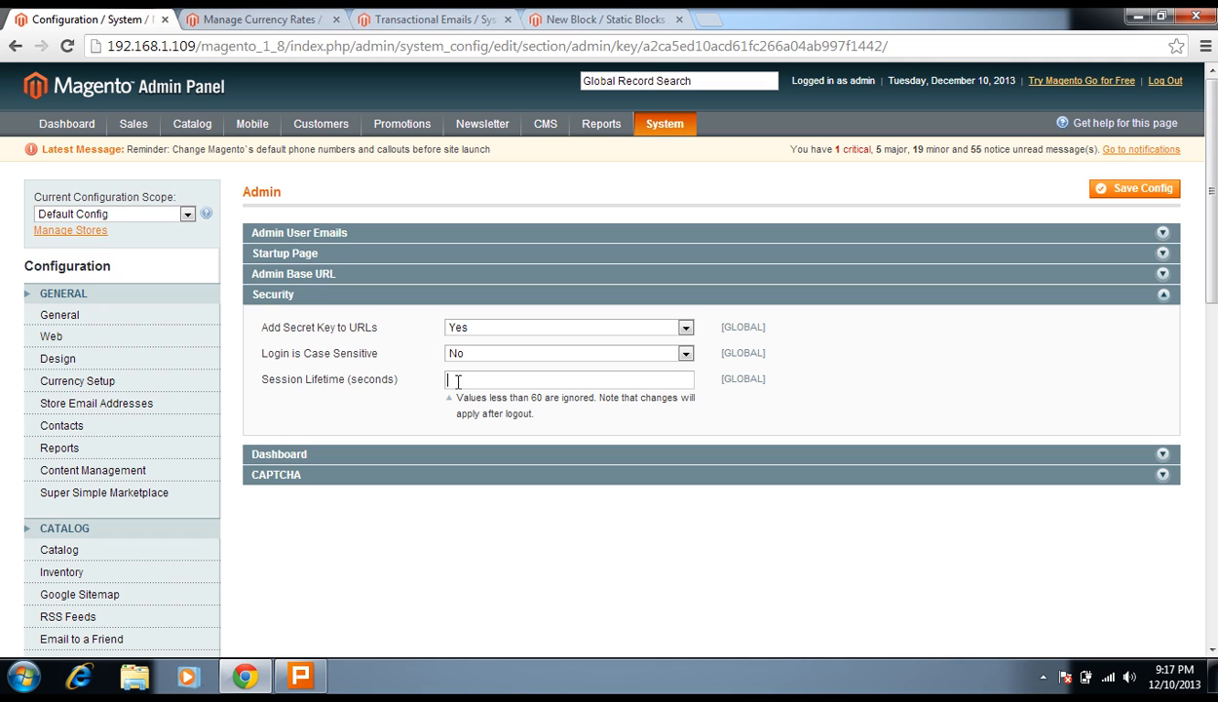
click(491, 295)
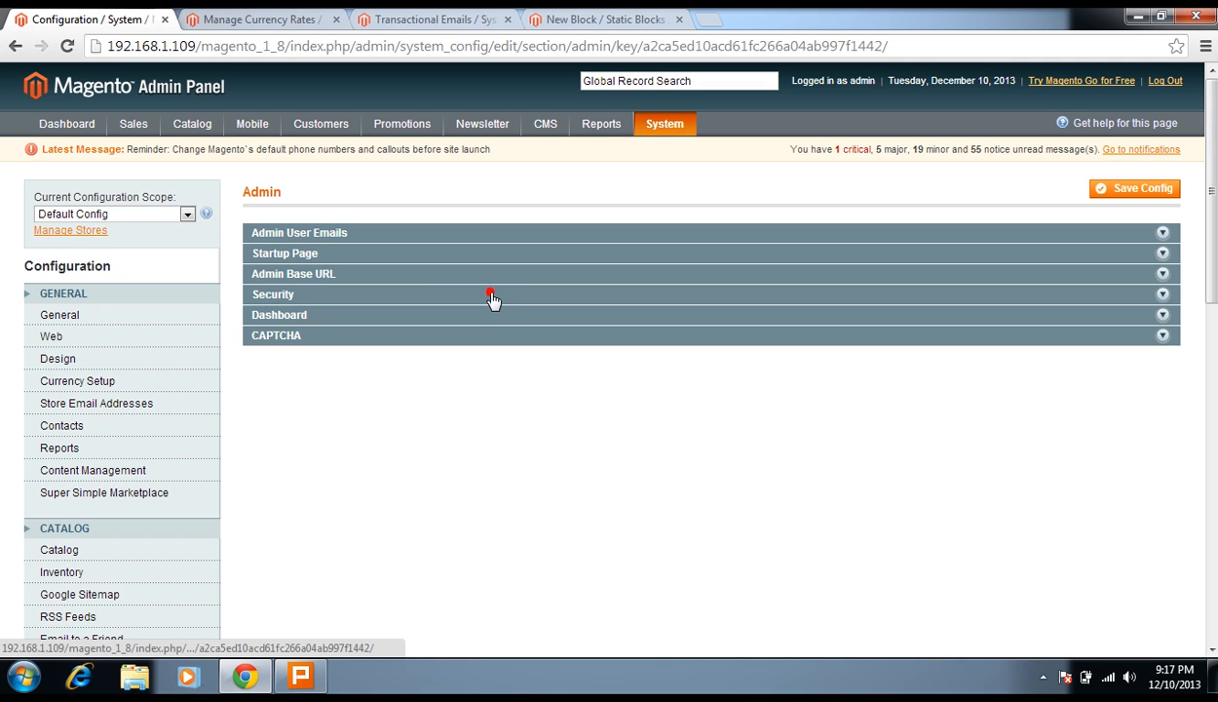
Step: Review the Enable Charts setting under Dashboard and Enable CAPTCHA in Admin under CAPTCHA, collapsing each section
click(475, 313)
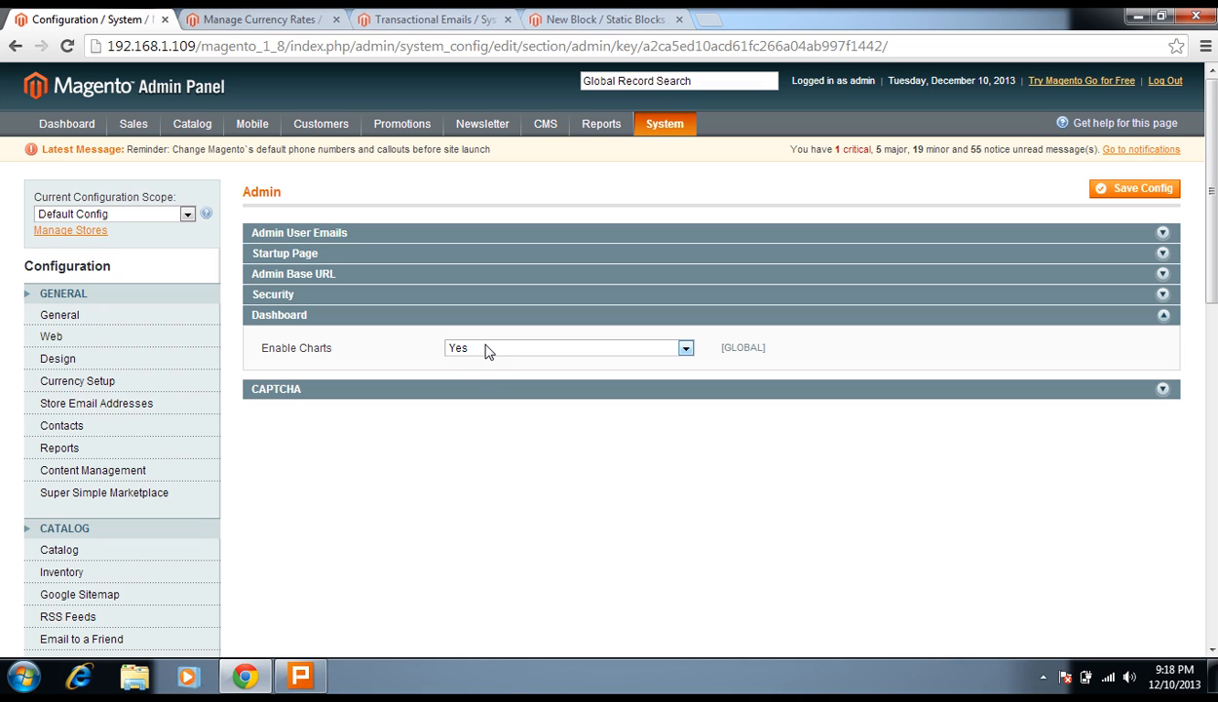
click(507, 313)
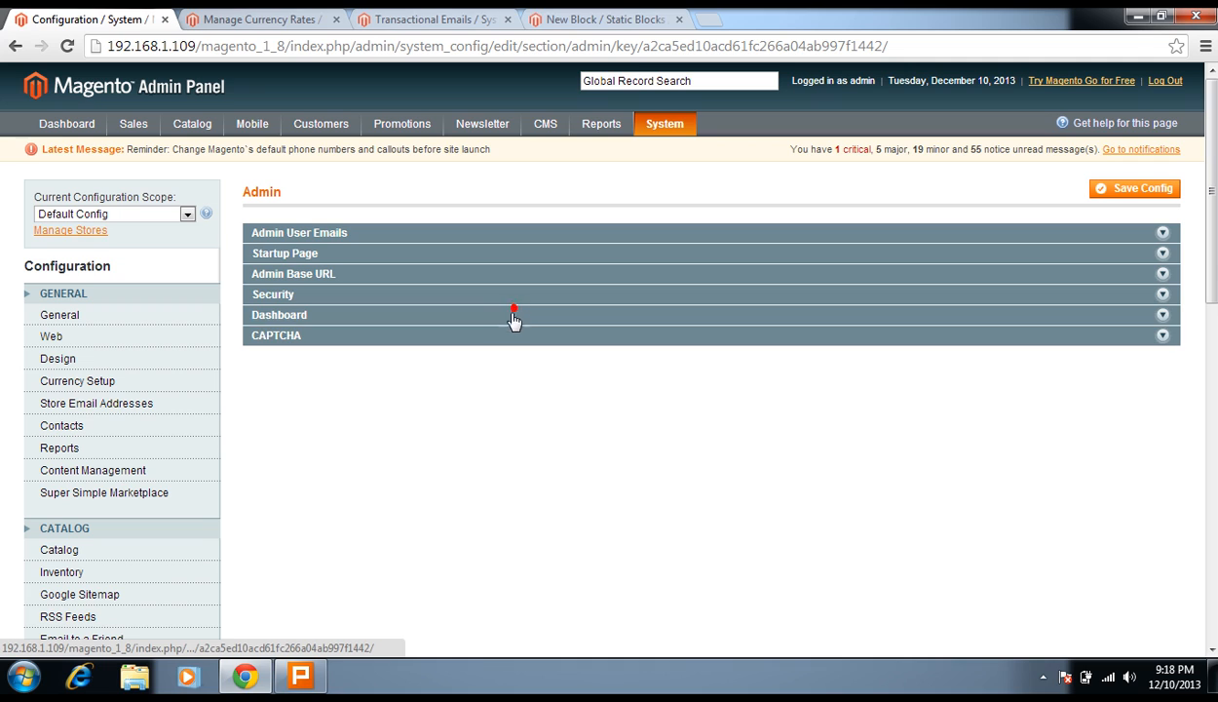
click(504, 335)
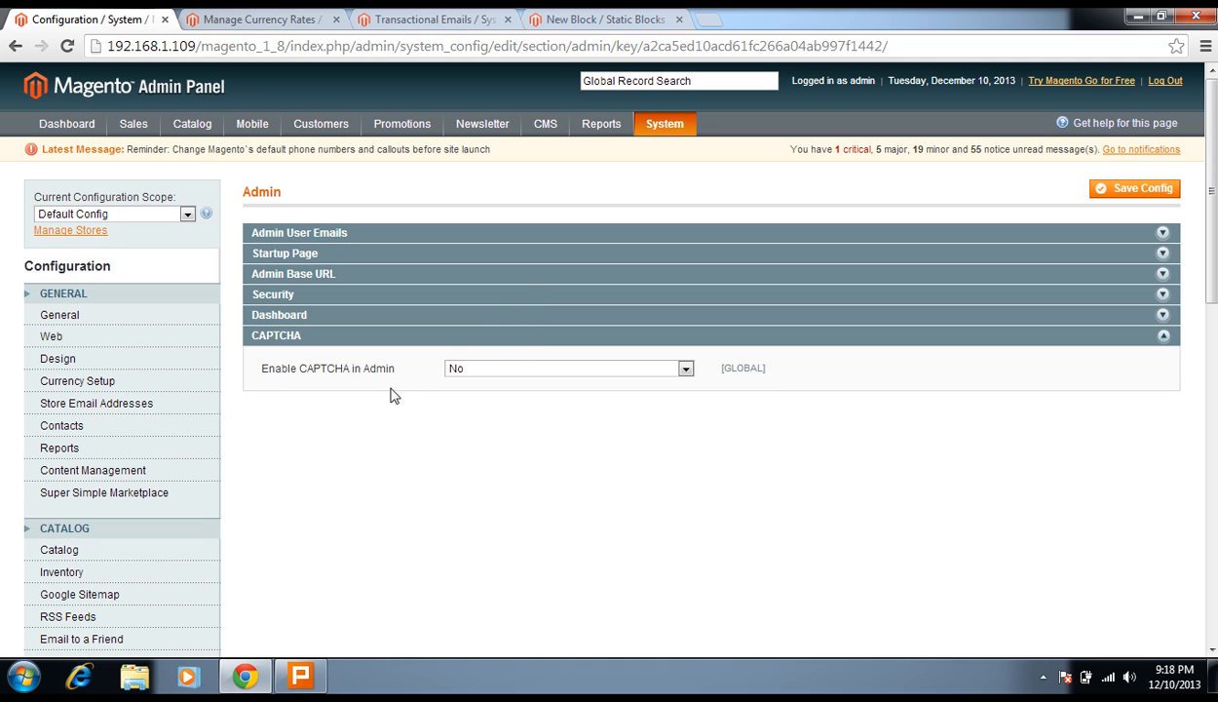
click(336, 343)
Step: Open the System configuration under Advanced and expand the Cron (Scheduled Tasks) section
scroll(362, 413, down, 10)
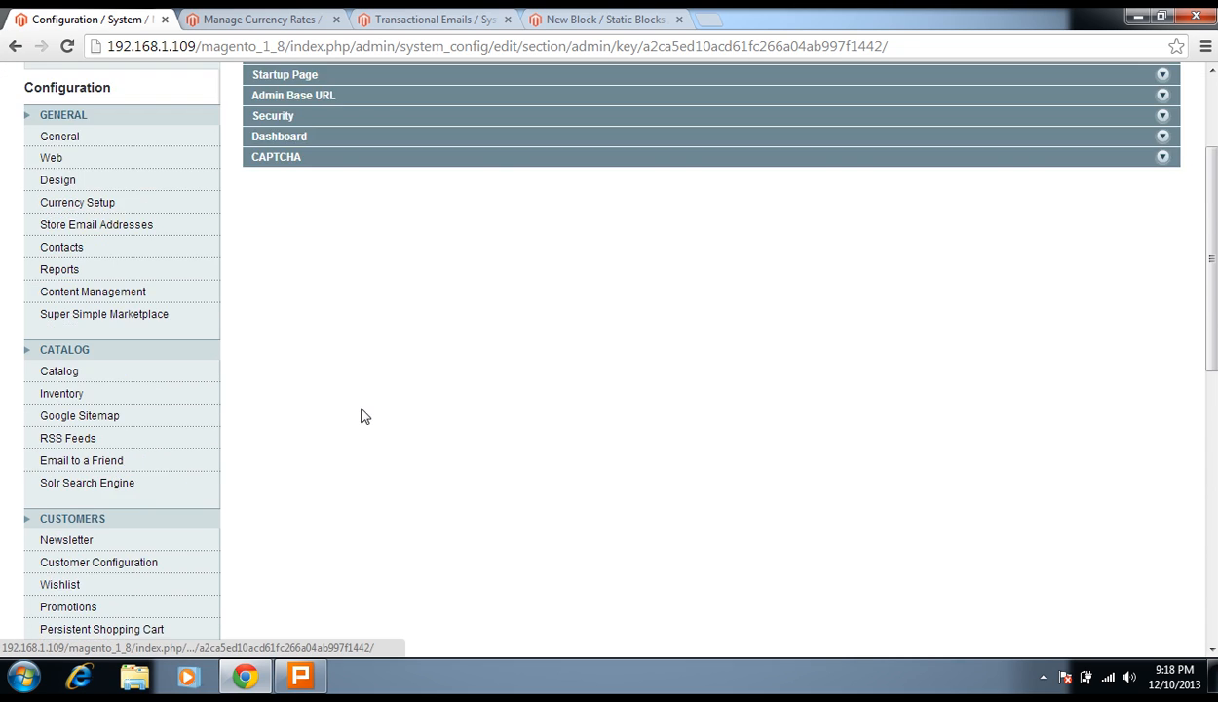
click(104, 364)
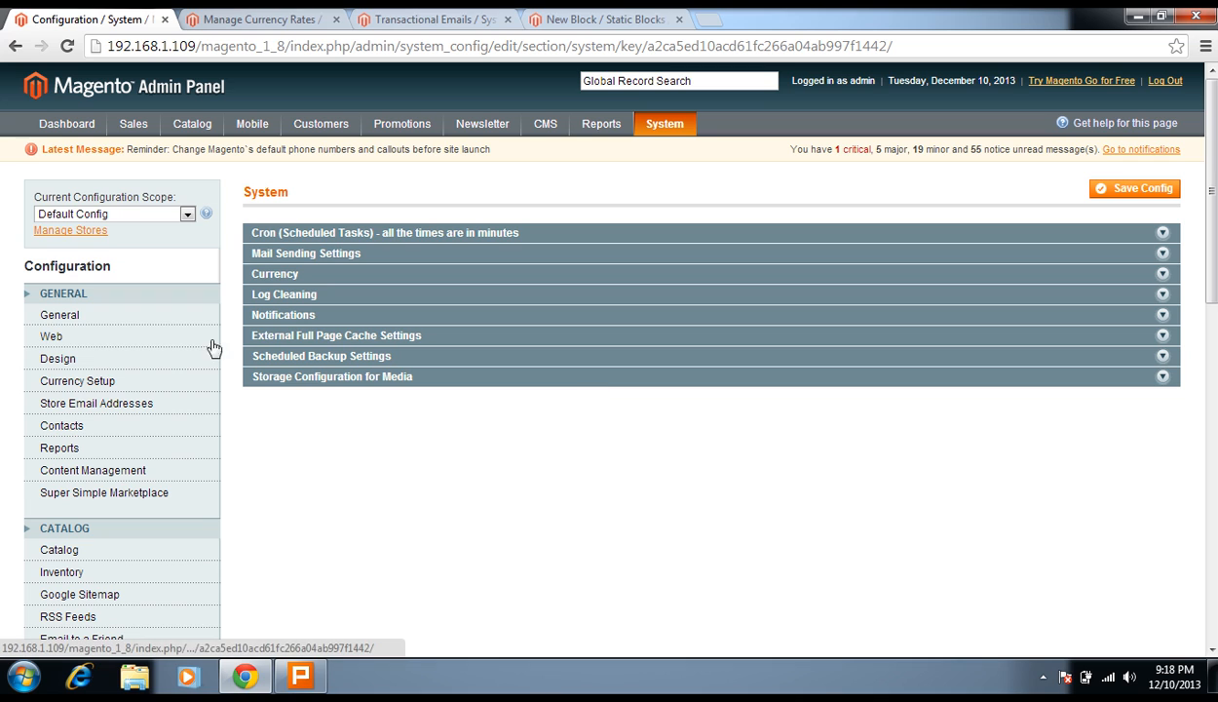
click(341, 235)
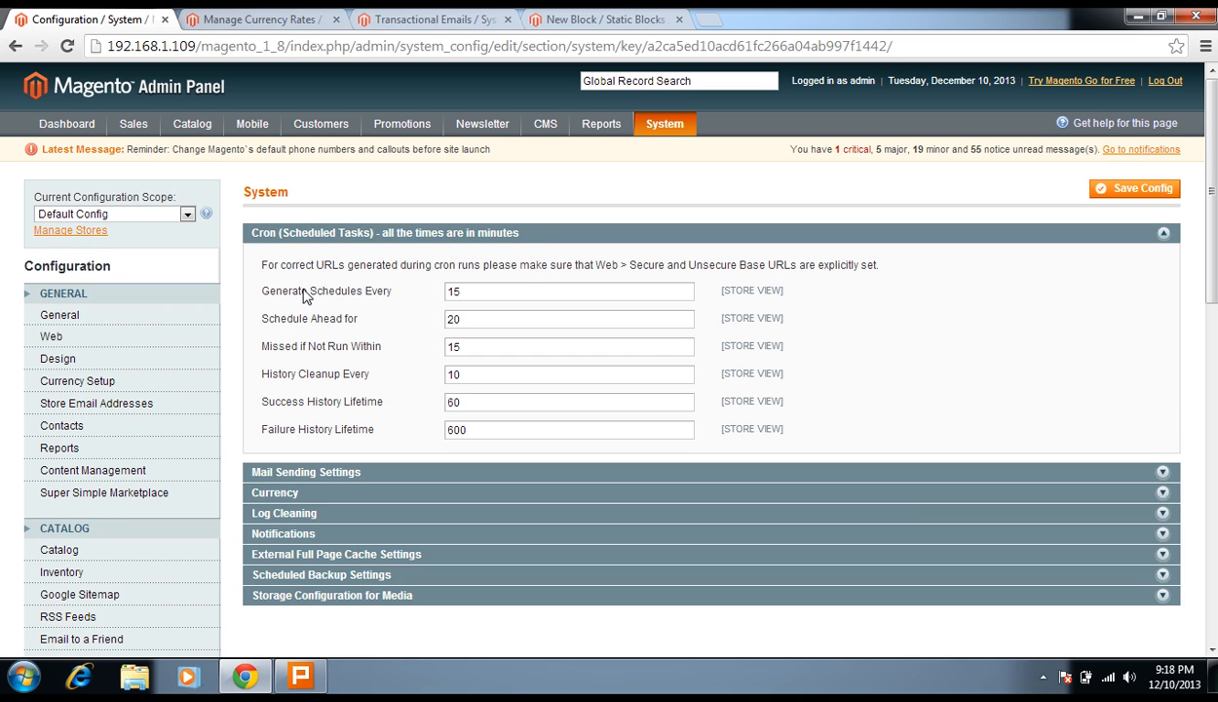
Step: Review the Cron schedule, history cleanup and success and failure history lifetime fields without changing them, and collapse the section
click(477, 296)
click(469, 312)
click(483, 368)
click(487, 399)
double_click(529, 427)
click(530, 402)
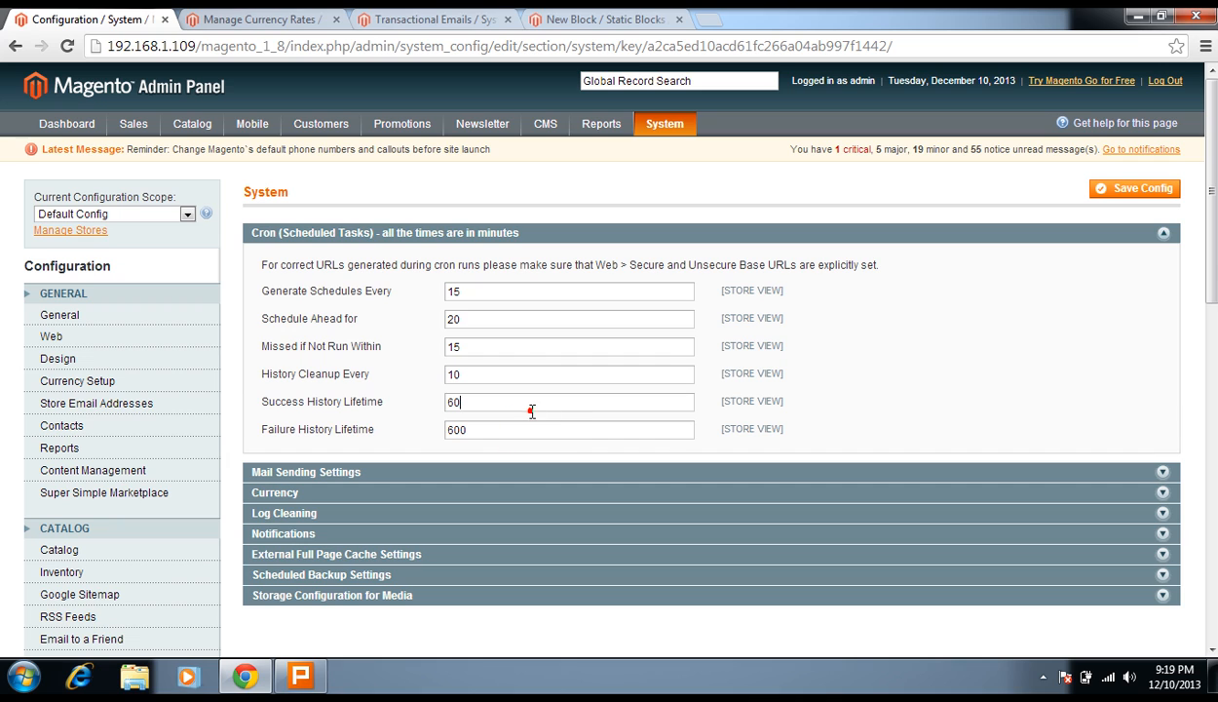
click(543, 238)
Step: Expand Mail Sending Settings and set Disable Email Communications to Yes
click(529, 251)
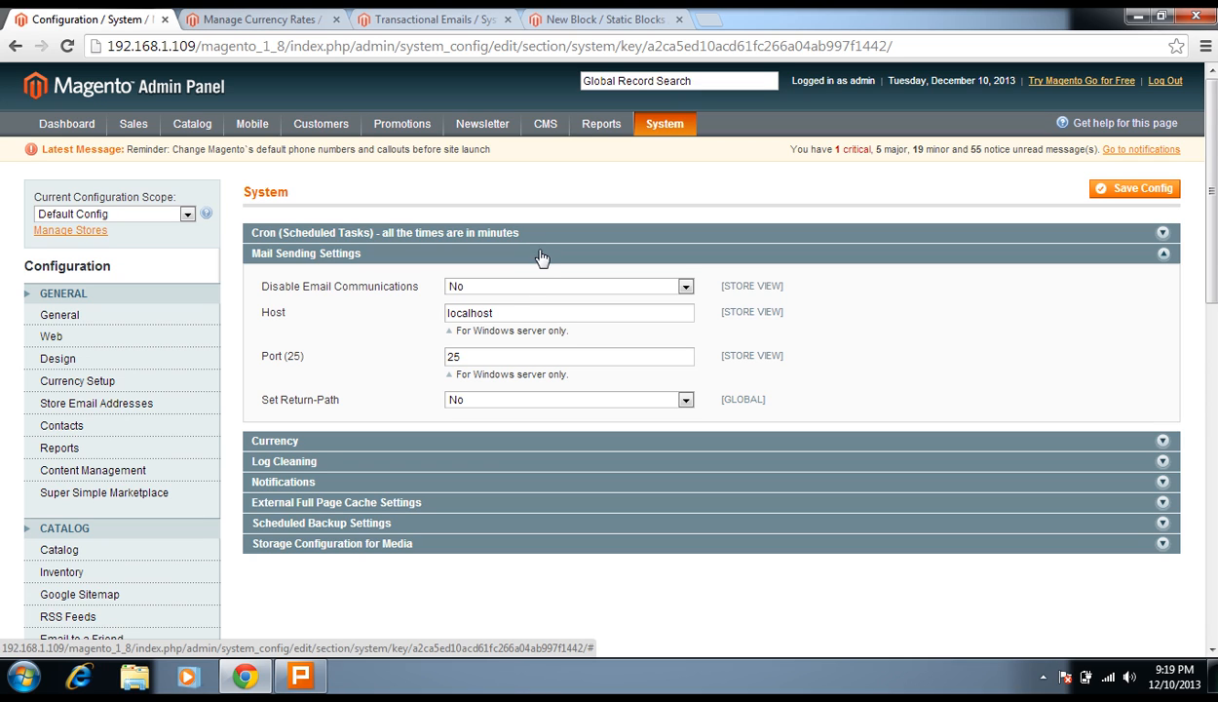
click(508, 313)
click(487, 355)
click(495, 284)
click(497, 300)
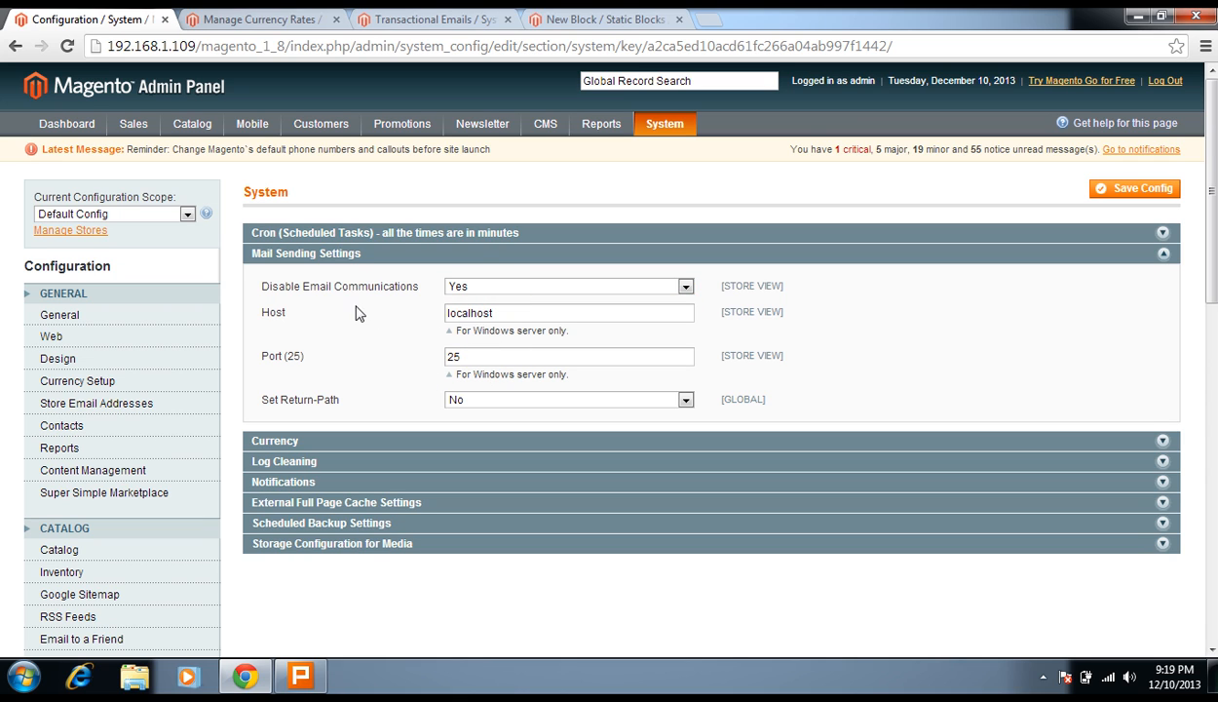
Step: Review the mail Host and Port fields, choose Specified for Set Return-Path, and switch from Mail Sending Settings to the Currency section
double_click(466, 312)
click(487, 347)
click(467, 401)
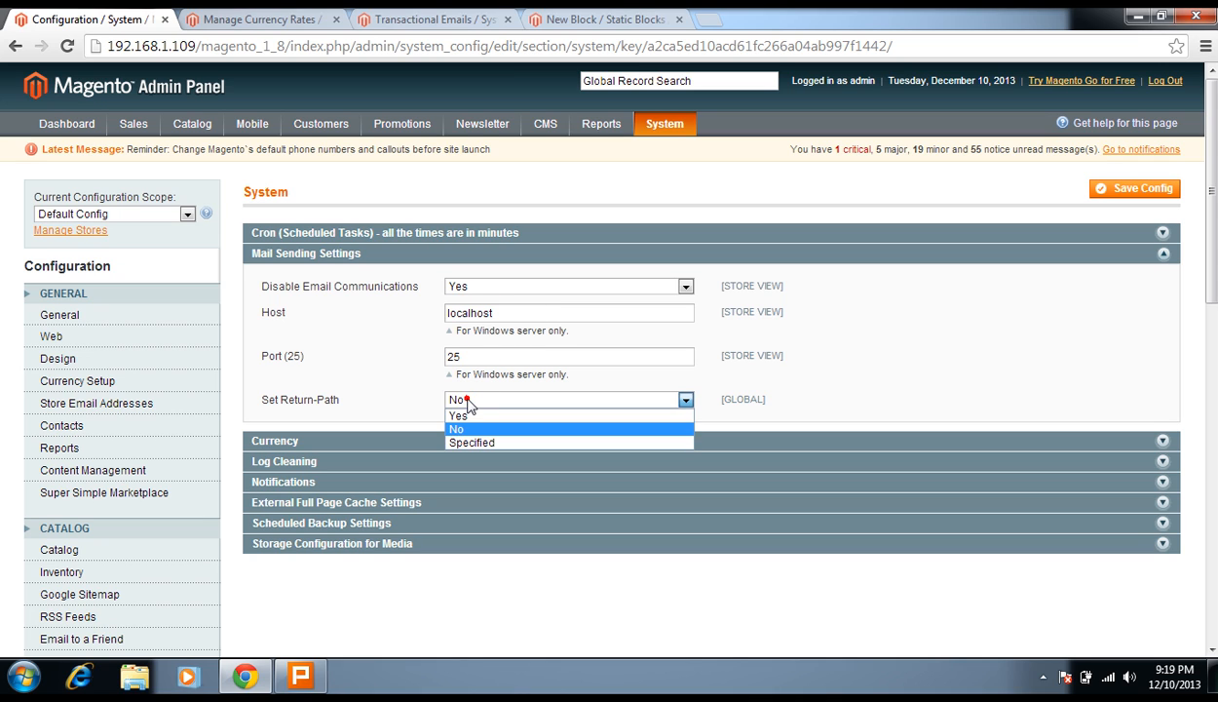
click(471, 444)
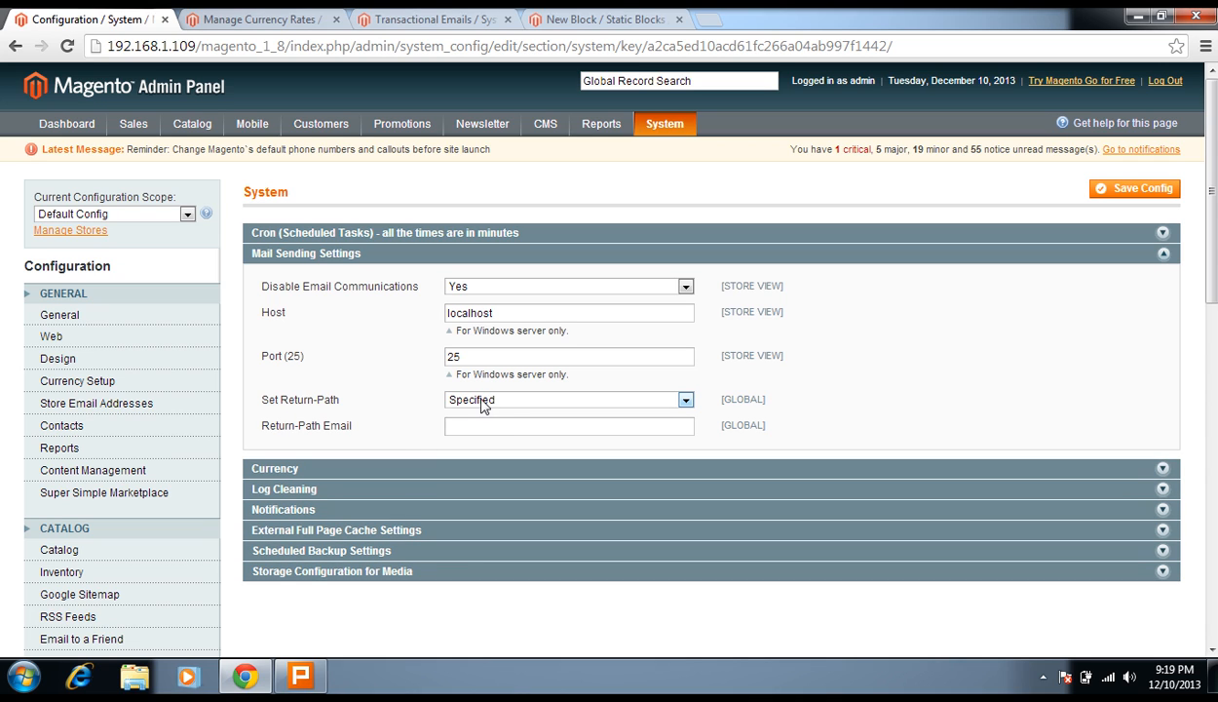
click(459, 427)
click(507, 419)
click(497, 424)
click(558, 255)
click(549, 276)
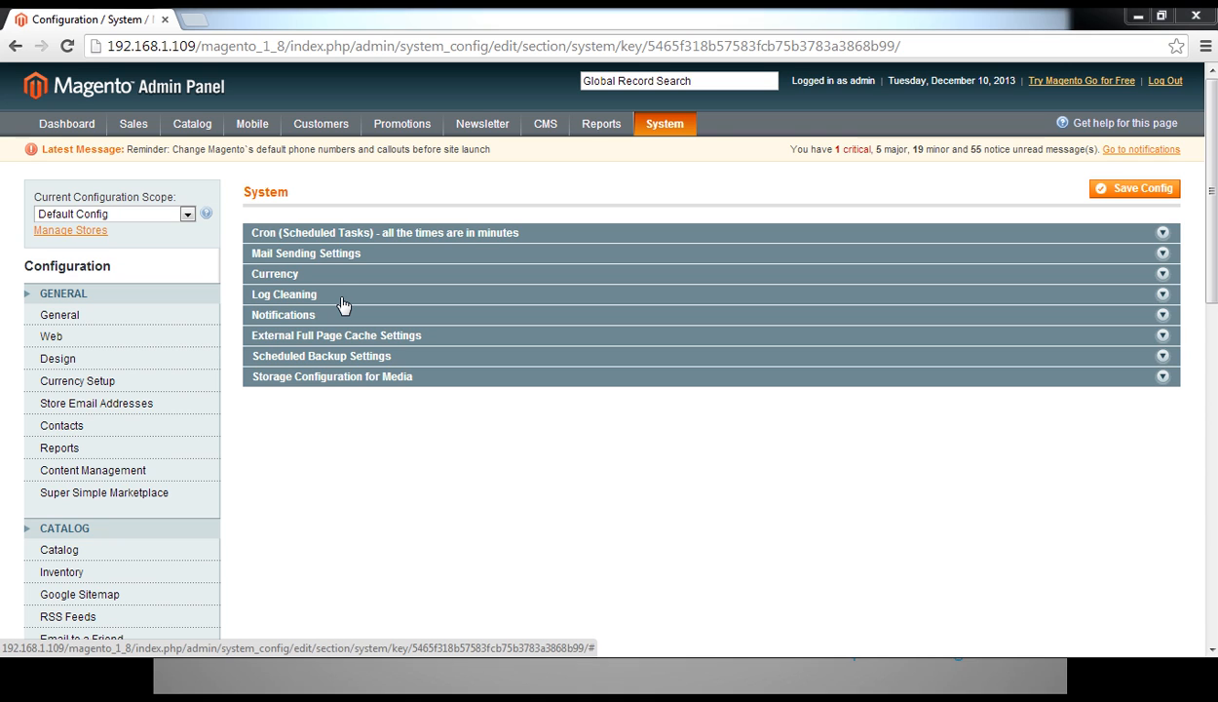
Step: Expand the Log Cleaning section and set Enable Log Cleaning to Yes
click(342, 299)
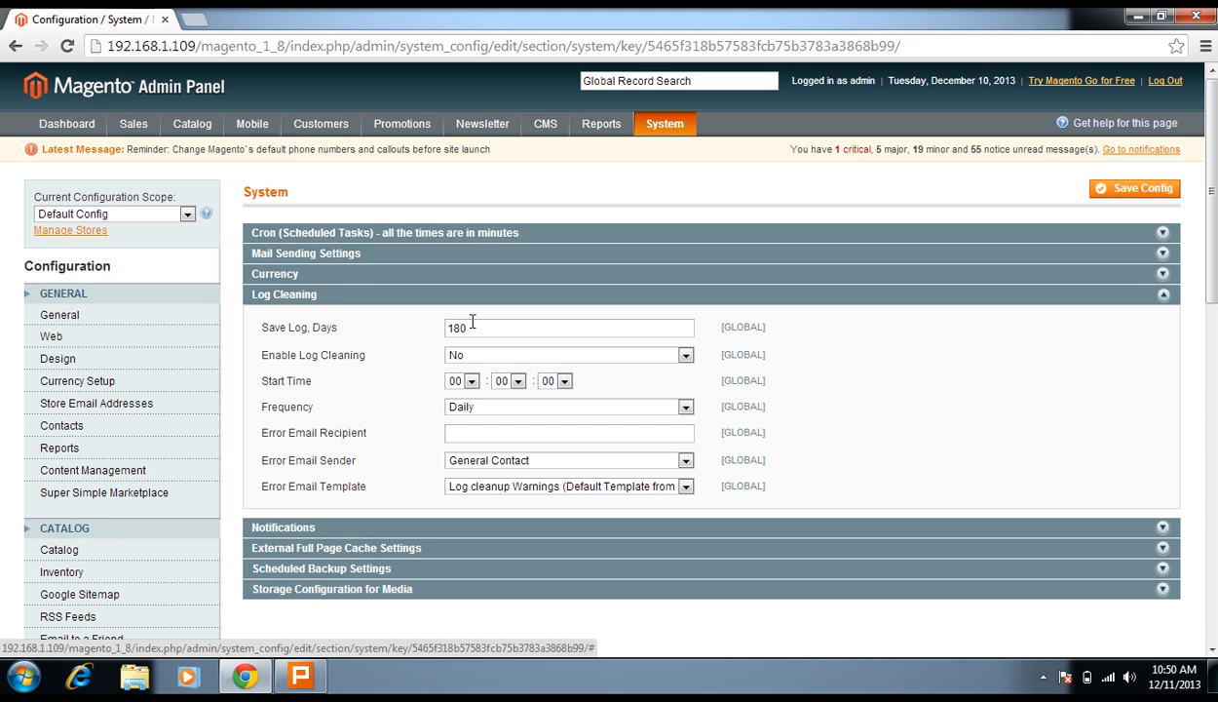
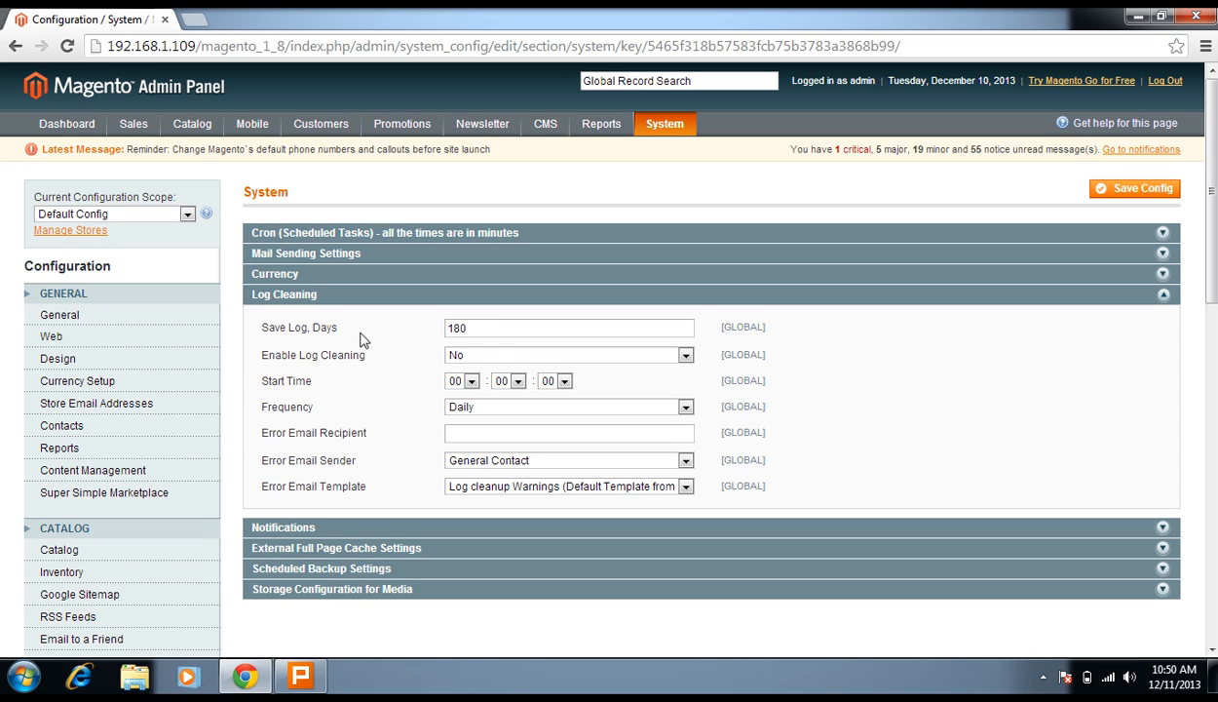
click(492, 355)
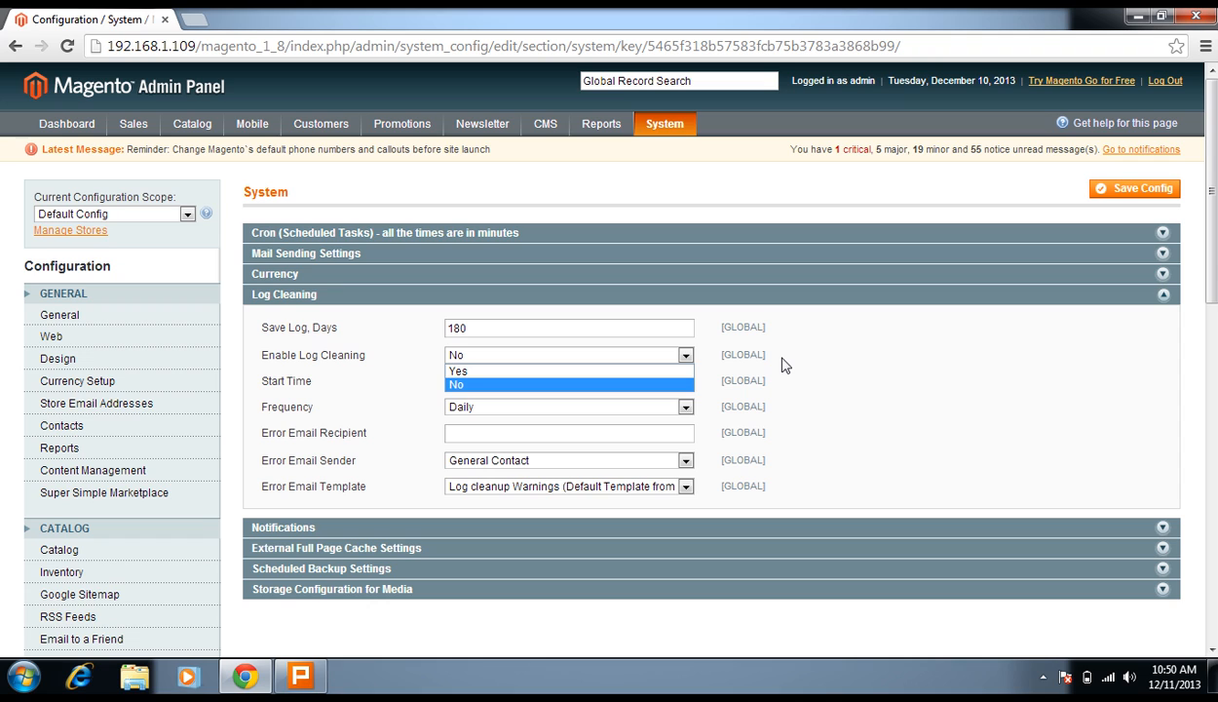
click(651, 375)
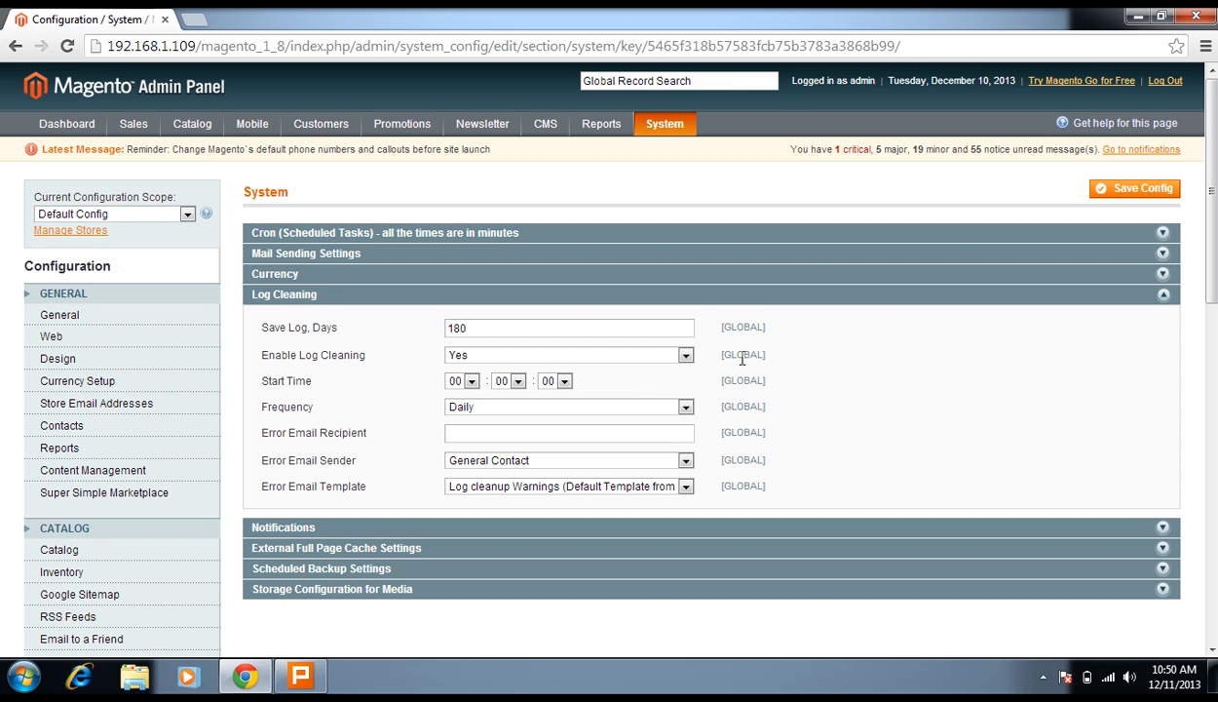
Step: Set the log cleaning Start Time to 12:00:00 and its Frequency to Weekly
click(471, 381)
click(454, 274)
click(519, 409)
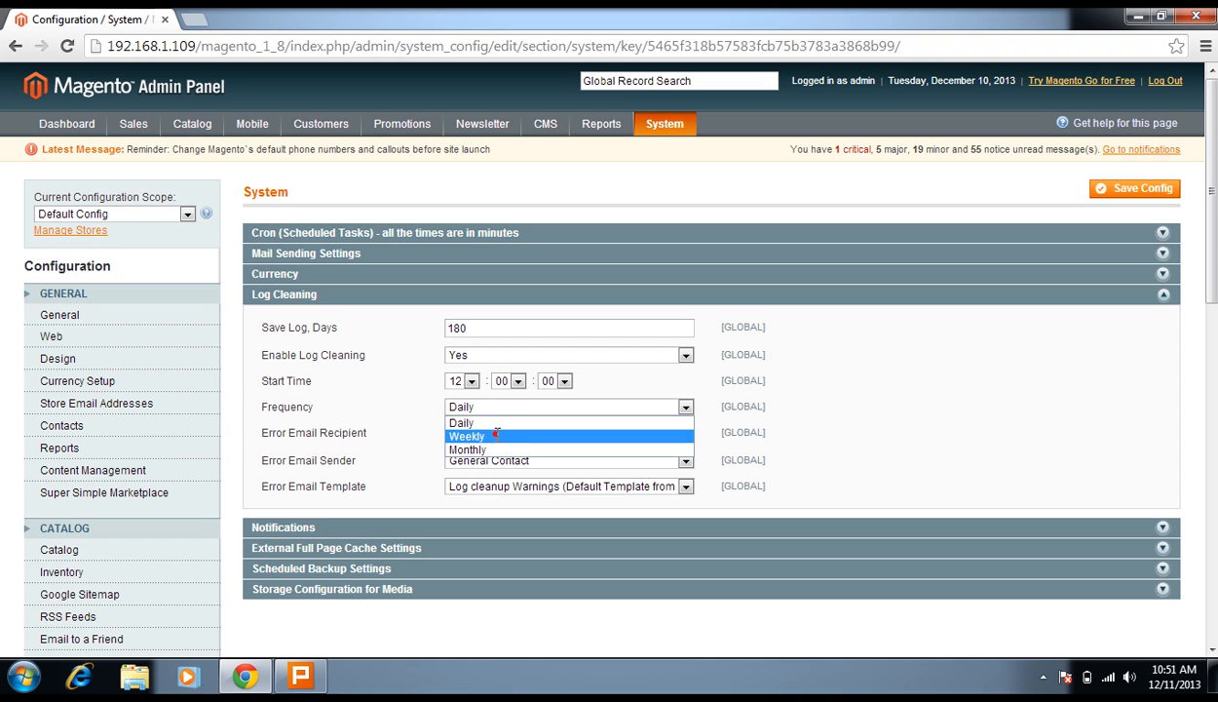
click(496, 435)
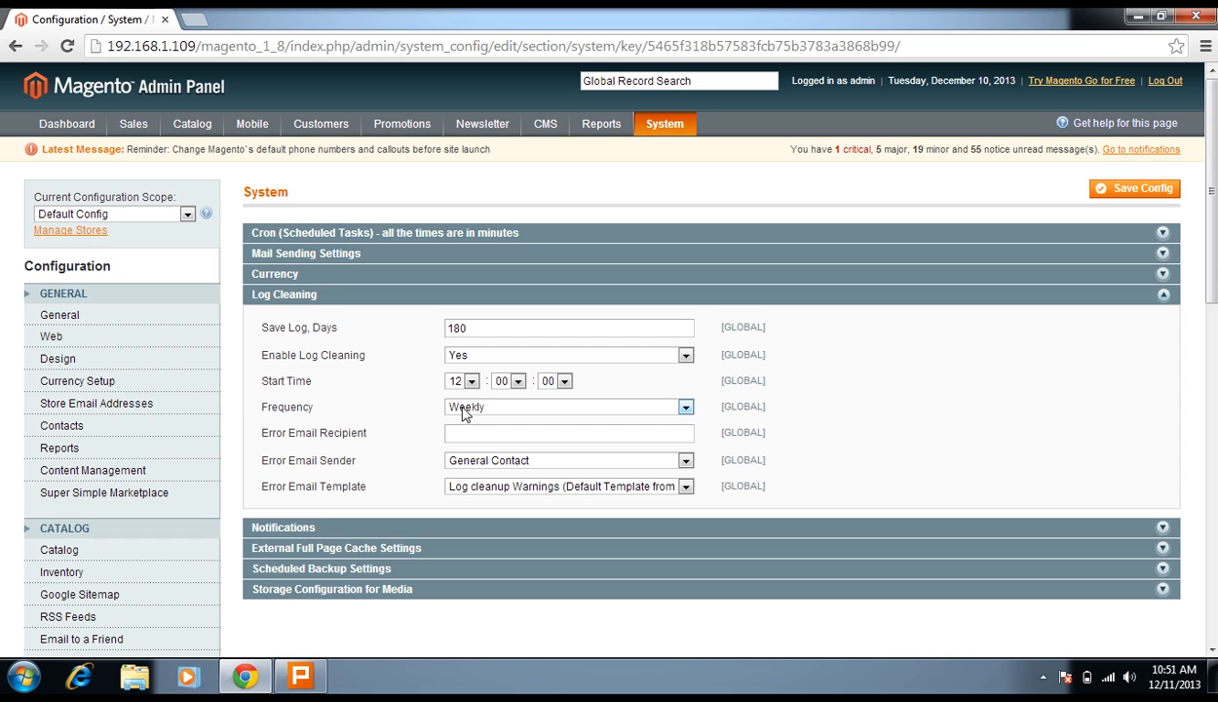
Step: Activate the Error Email Recipient field and keep the current Windows color scheme without showing the message again
click(473, 435)
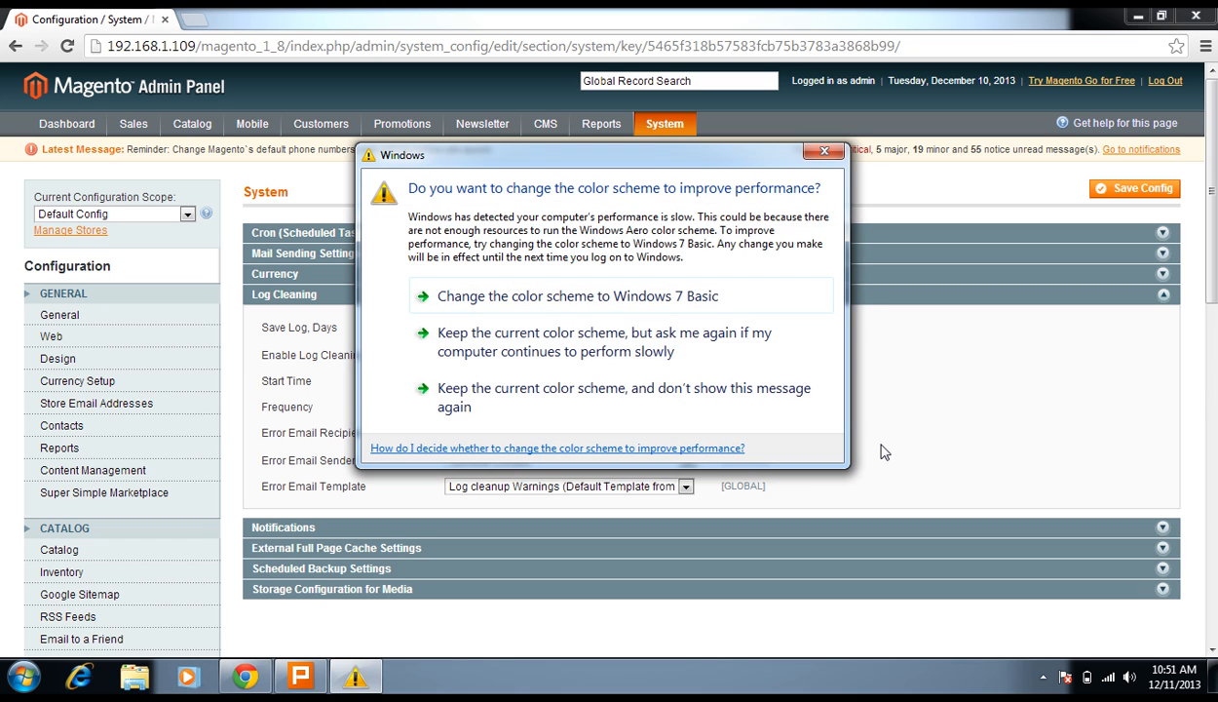
click(656, 410)
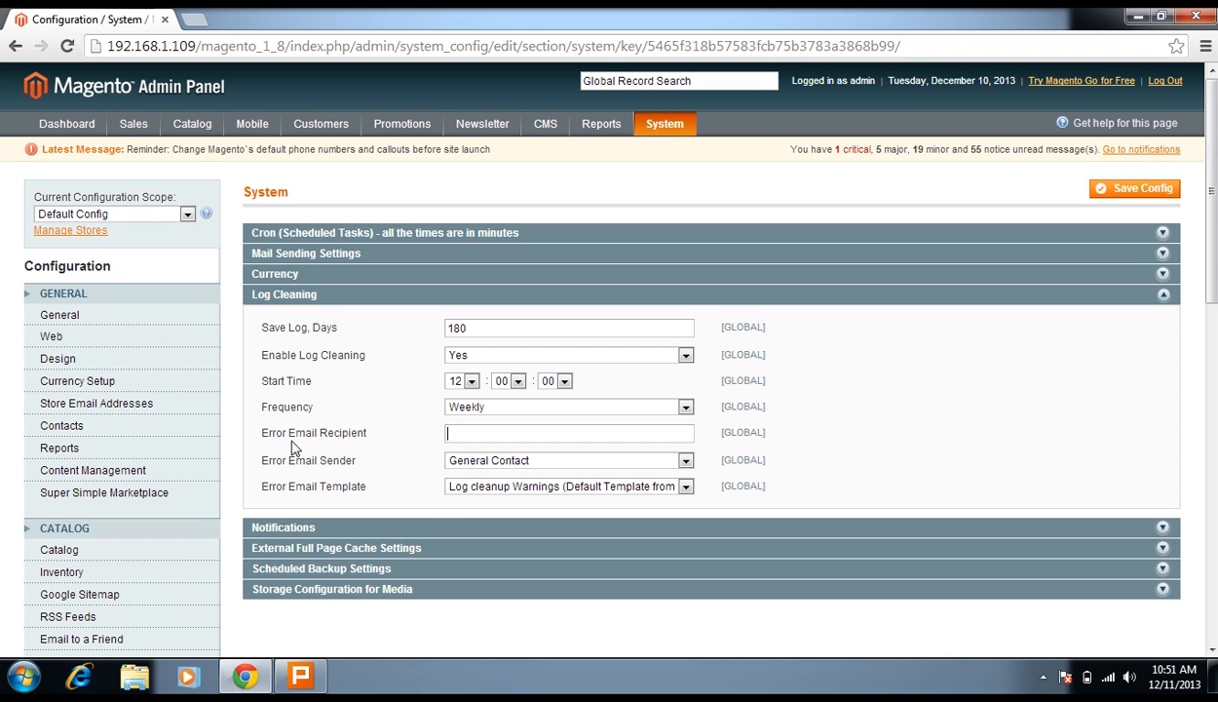
Step: Review the Error Email Recipient field and the available Error Email Sender and Error Email Template options for log cleaning
drag(375, 436, 261, 432)
click(455, 431)
click(531, 460)
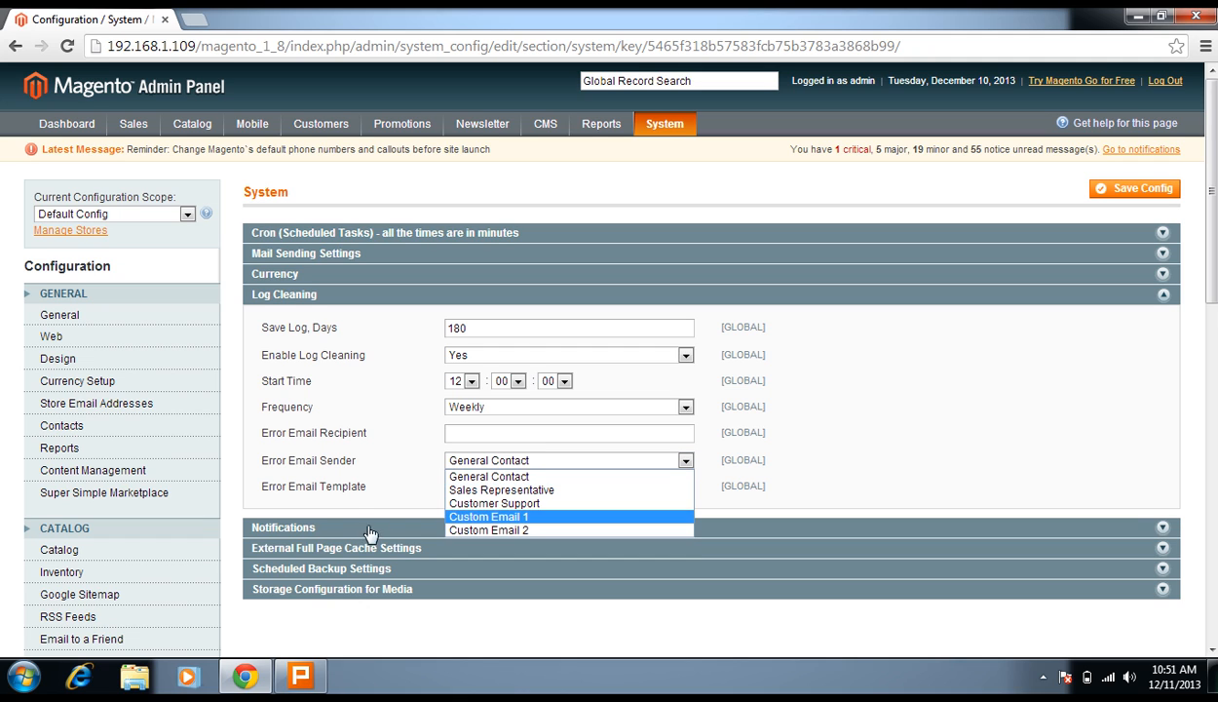
click(356, 487)
click(505, 487)
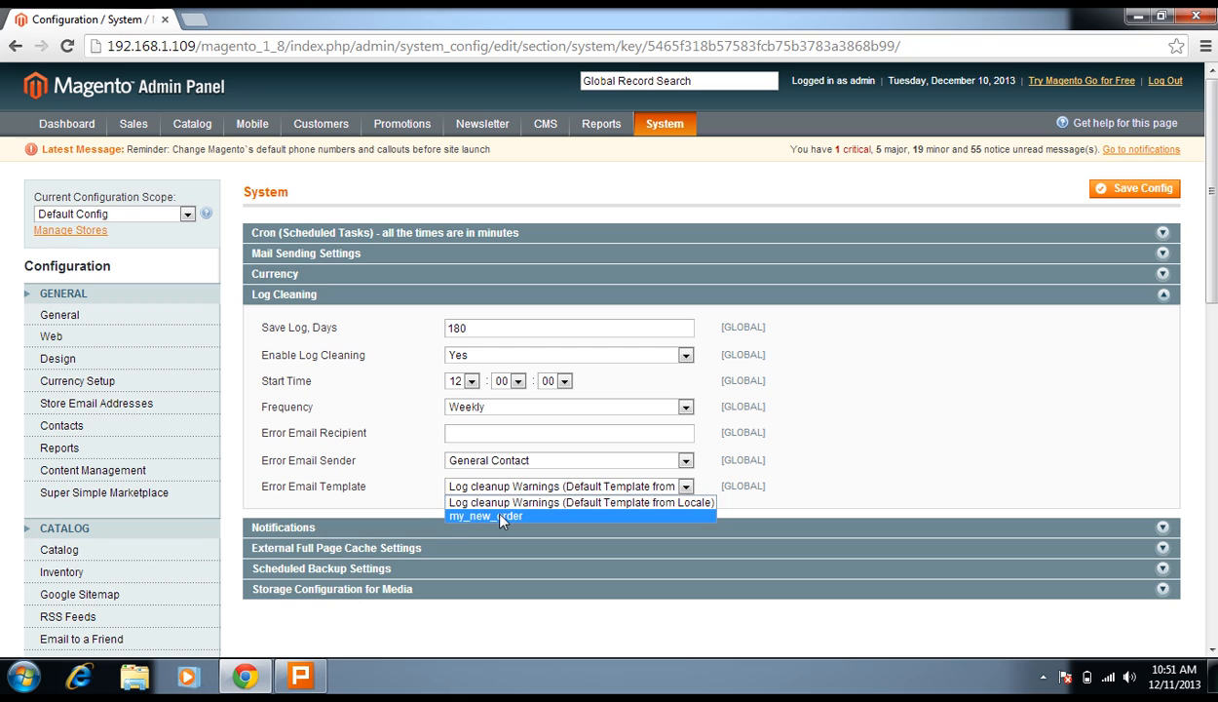
click(376, 479)
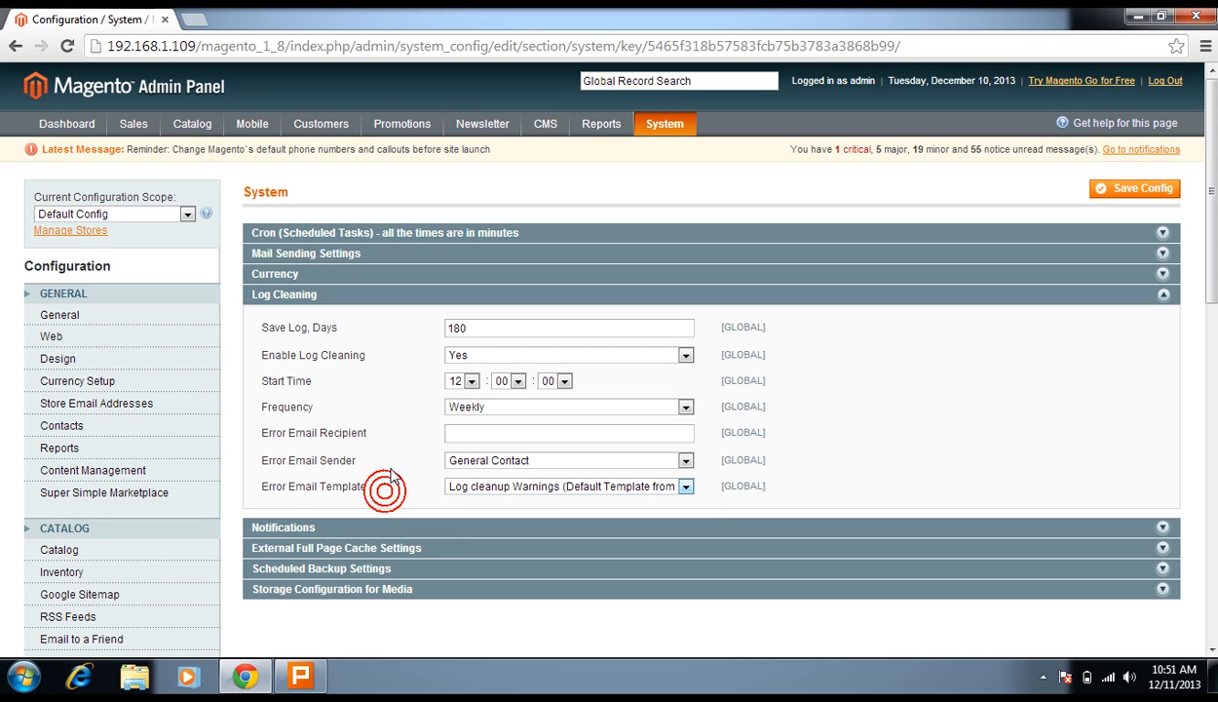
Step: Collapse the Log Cleaning section and briefly check the Notifications section
click(388, 303)
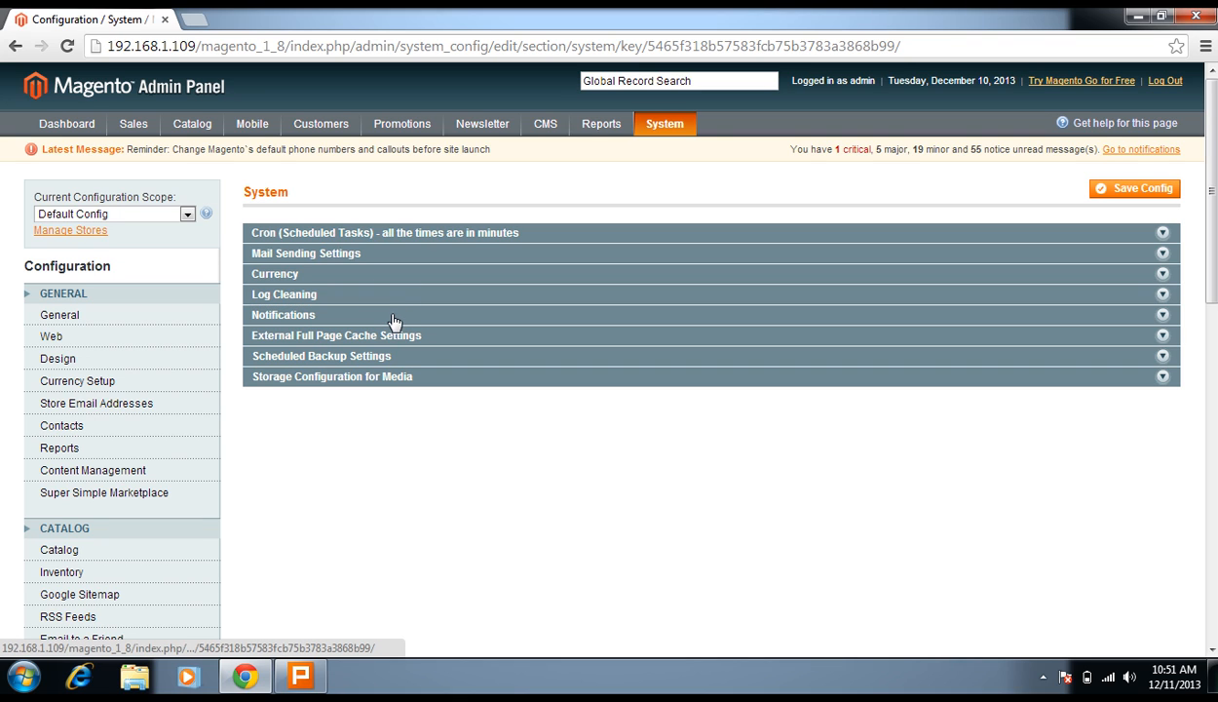
click(394, 320)
click(392, 318)
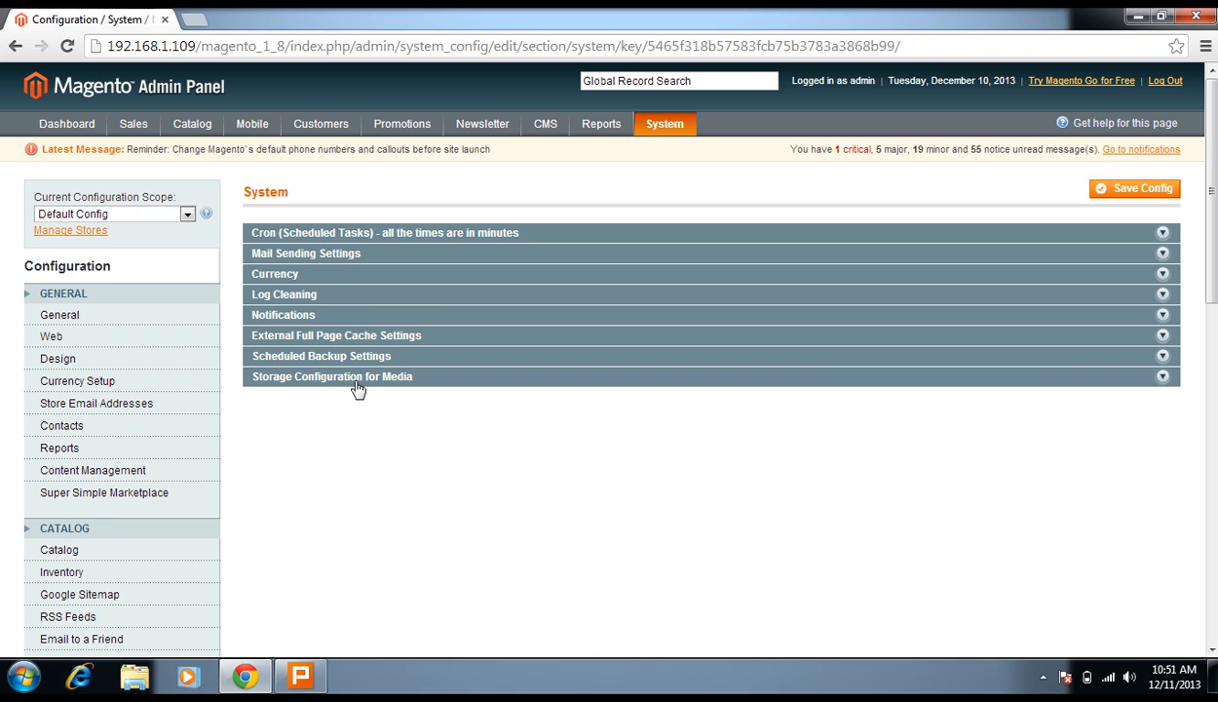
Step: Expand Scheduled Backup Settings, set Enable Scheduled Backup to Yes, and choose Database as the Backup Type
click(334, 356)
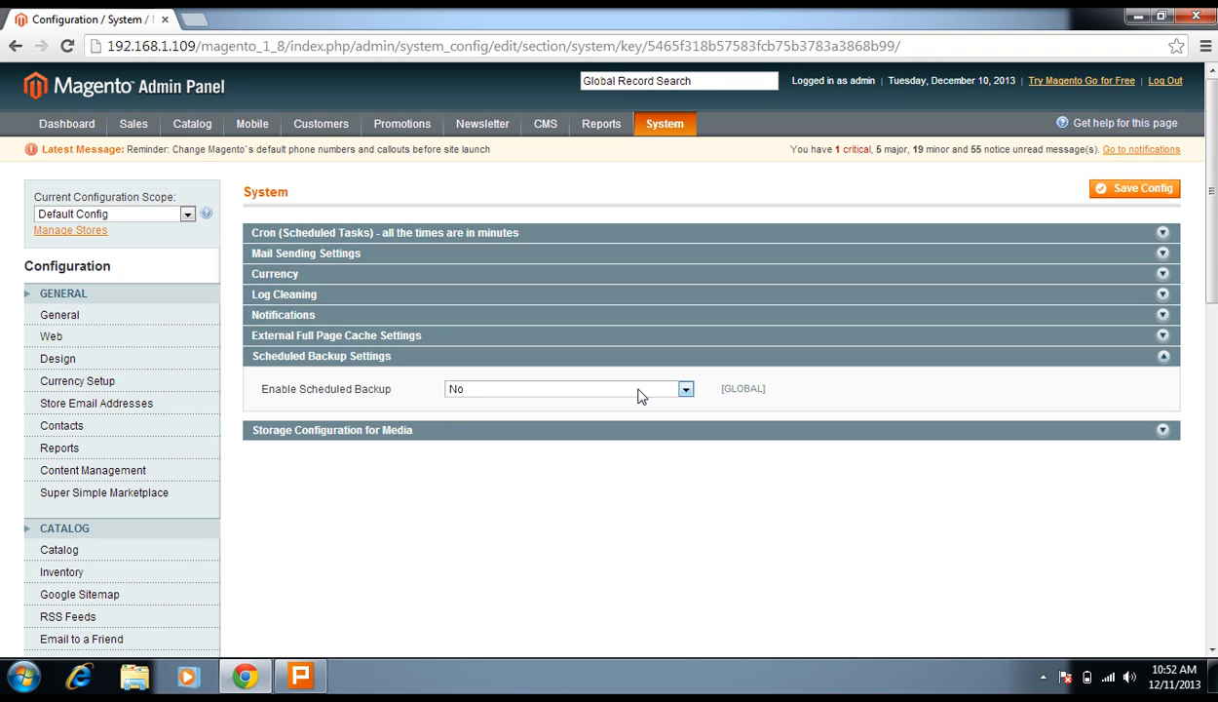
click(636, 389)
click(643, 403)
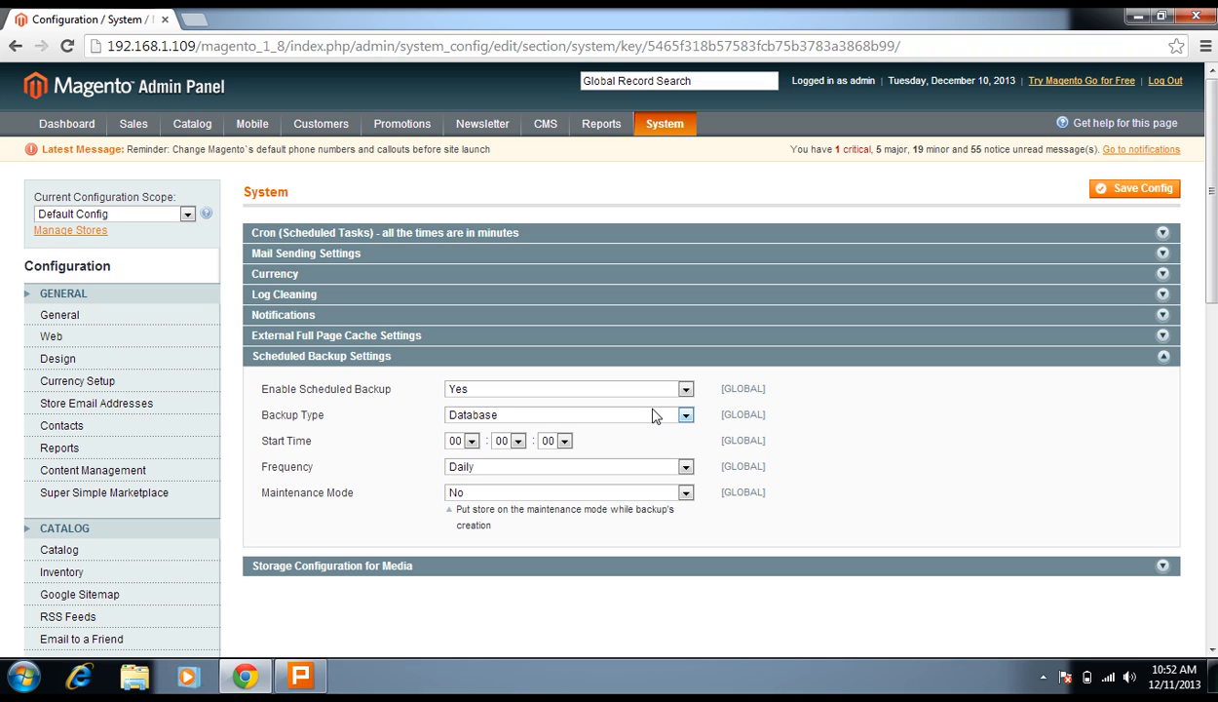
click(479, 416)
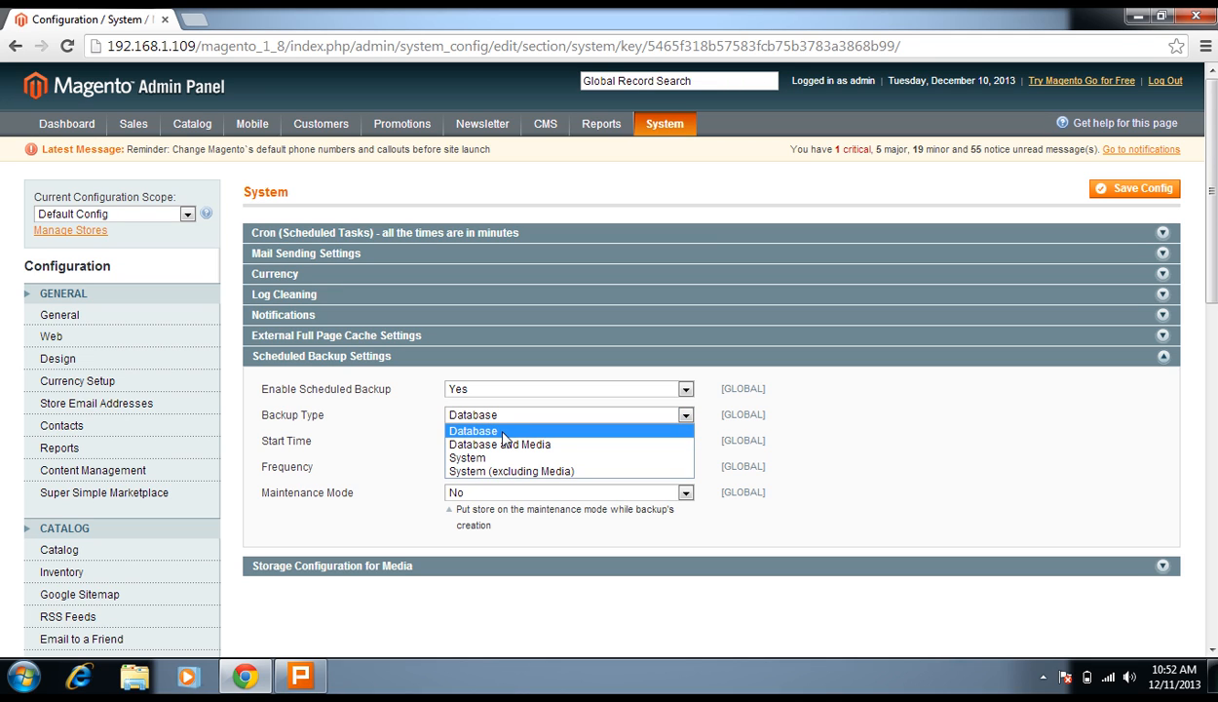
click(503, 432)
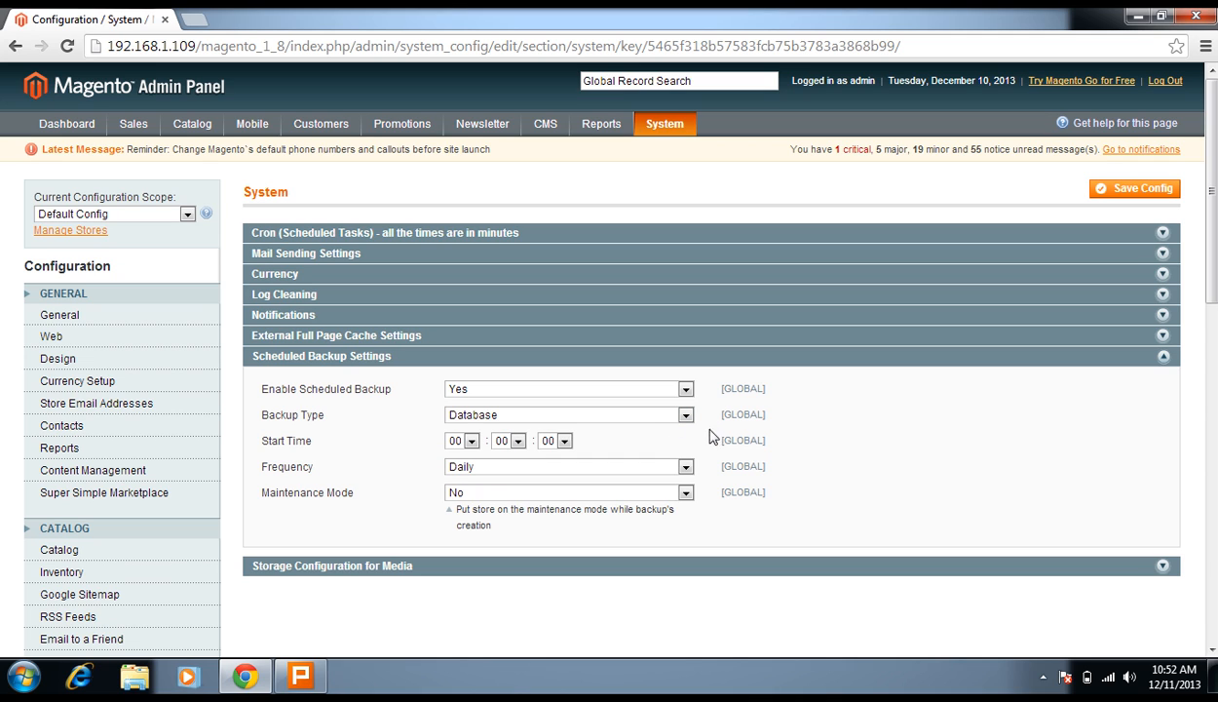
Step: Look over the backup Start Time hour choices and set the backup Frequency to Monthly
click(462, 441)
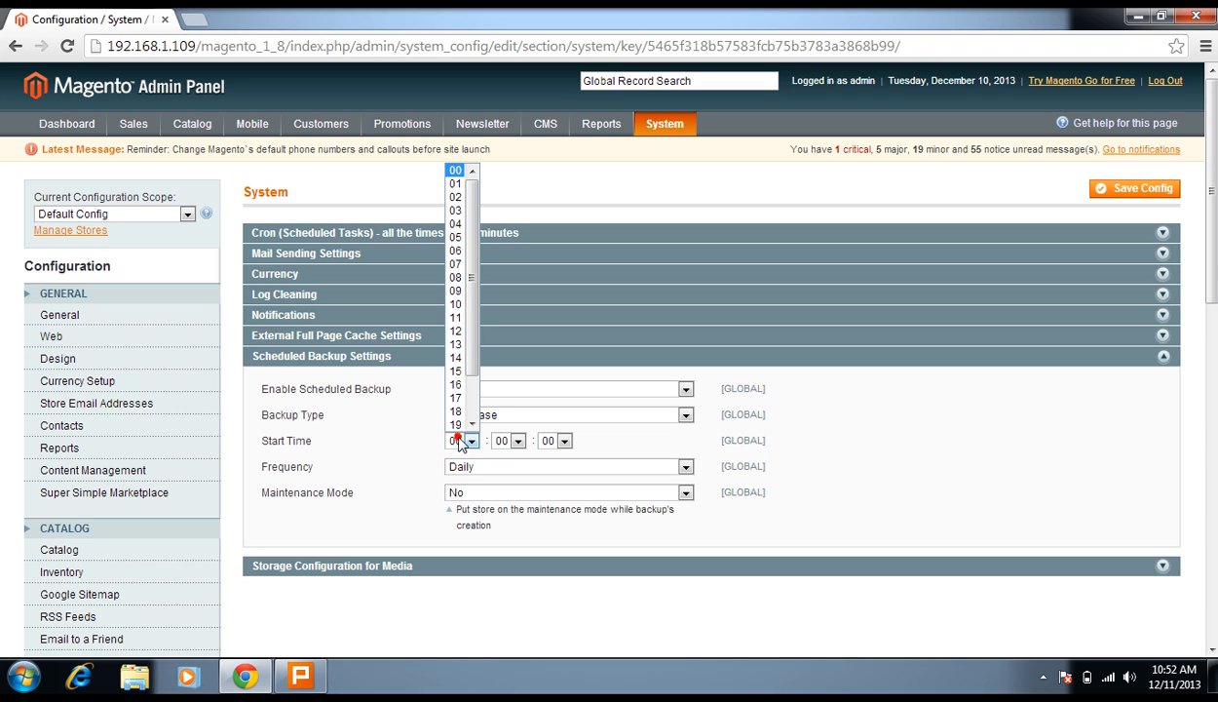
click(373, 424)
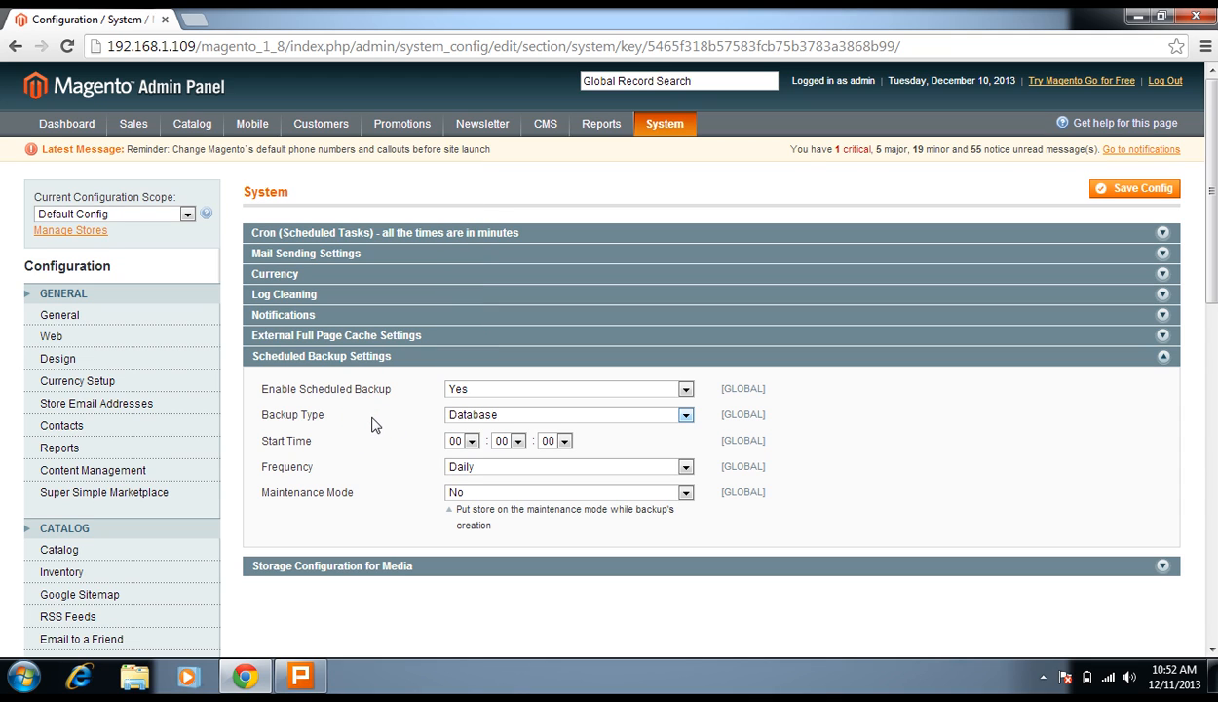
click(534, 472)
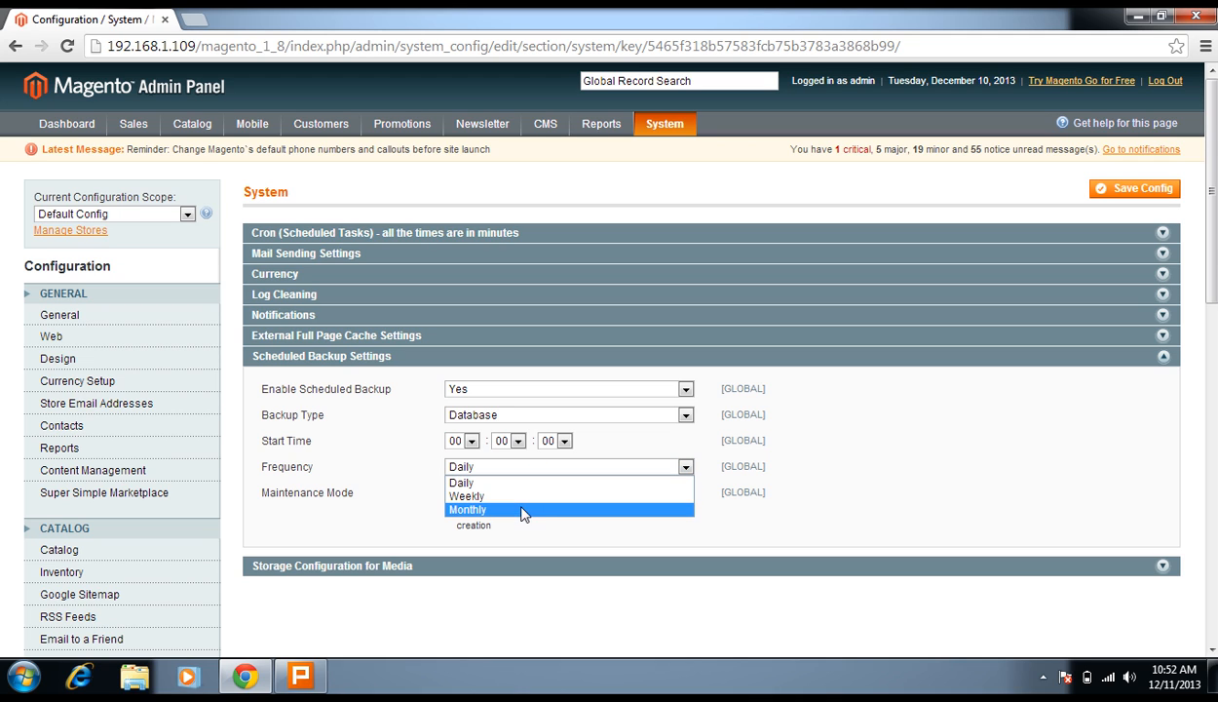
click(520, 503)
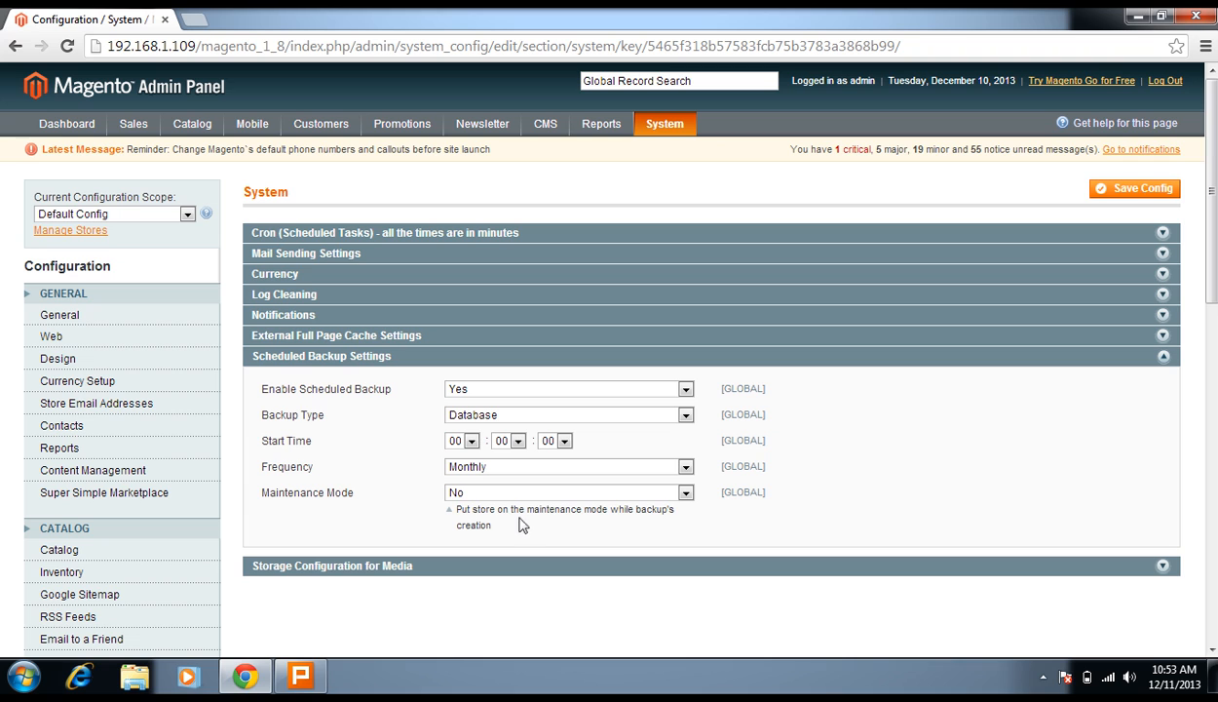
Step: Check the Maintenance Mode options for scheduled backups and collapse the Scheduled Backup Settings section
scroll(370, 511, down, 1)
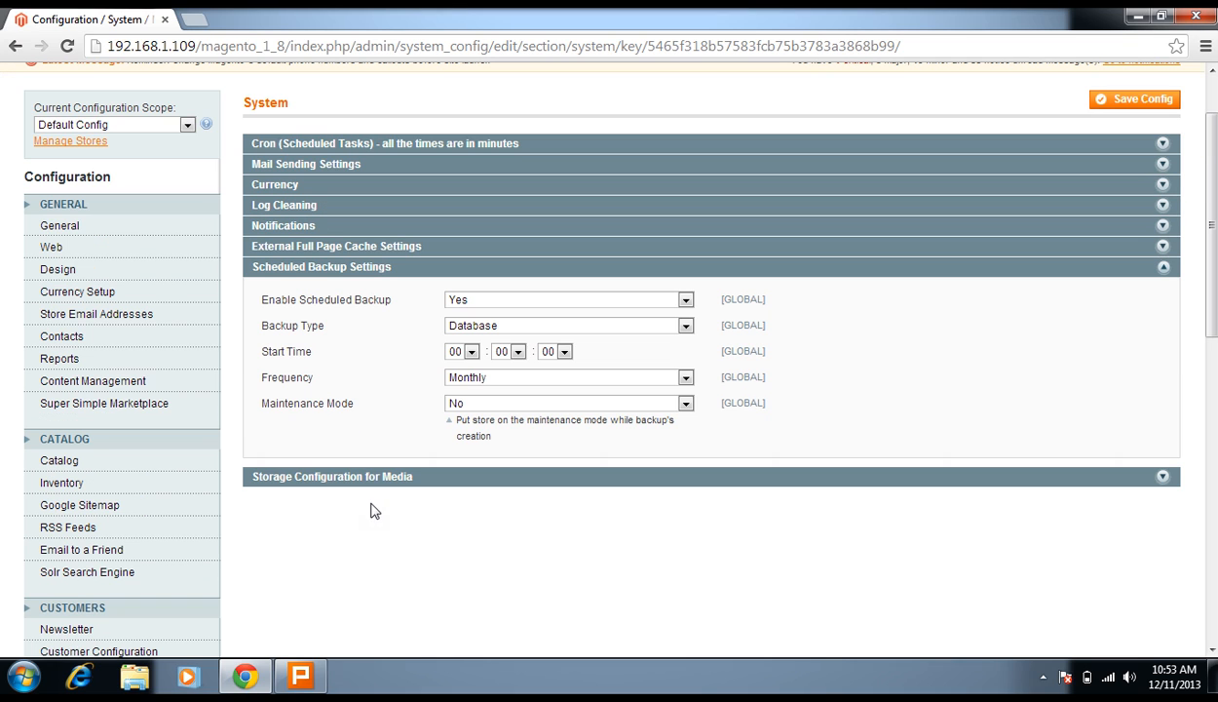
click(468, 403)
click(848, 390)
click(651, 267)
Step: Review the Storage Configuration for Media section, keeping File System as the Media Storage, and collapse it
click(650, 288)
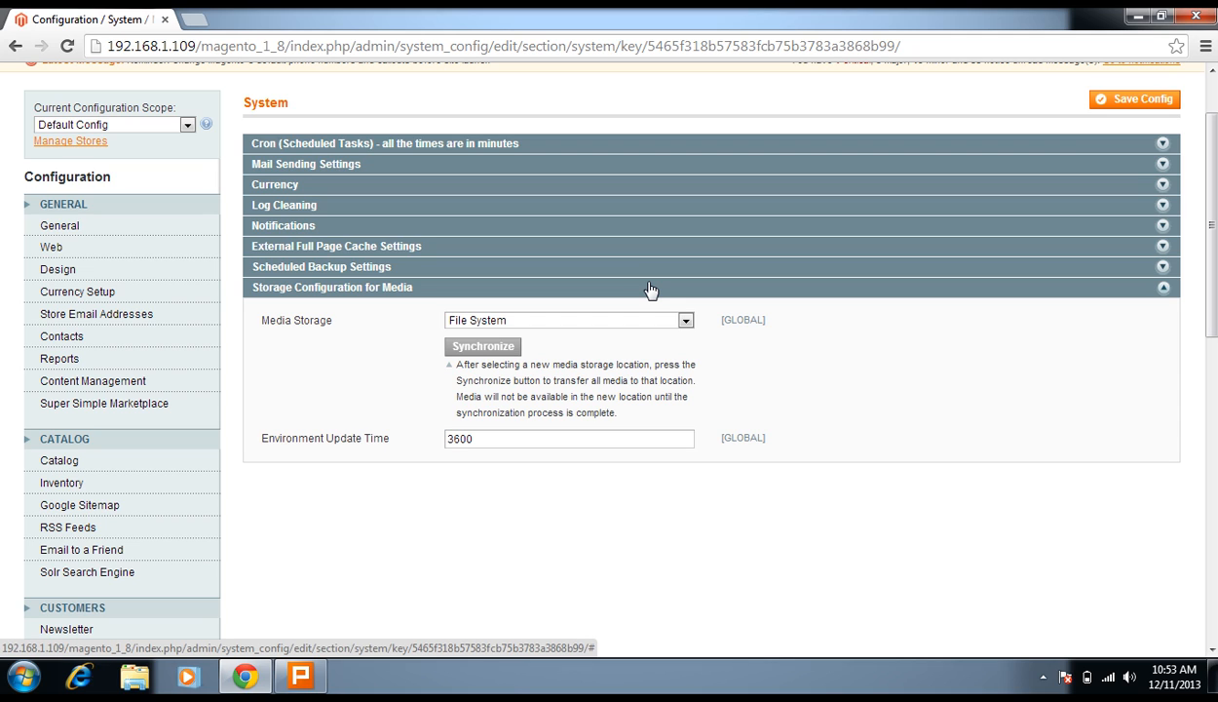
click(653, 320)
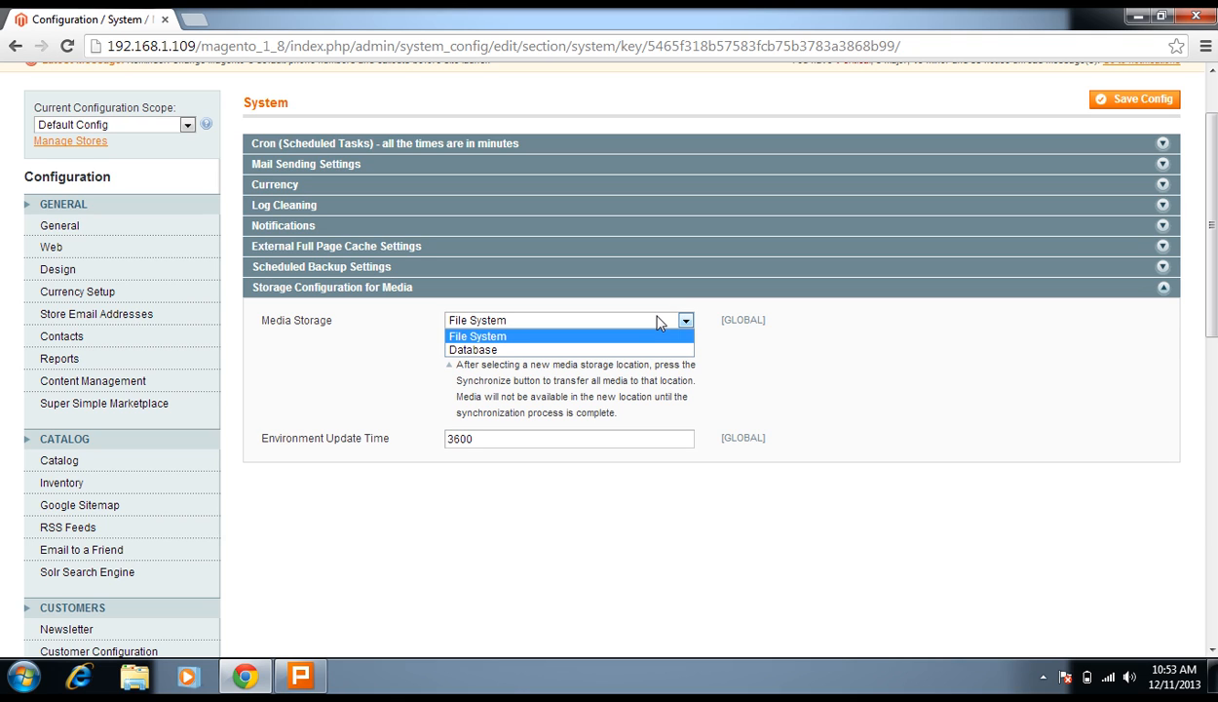
click(651, 336)
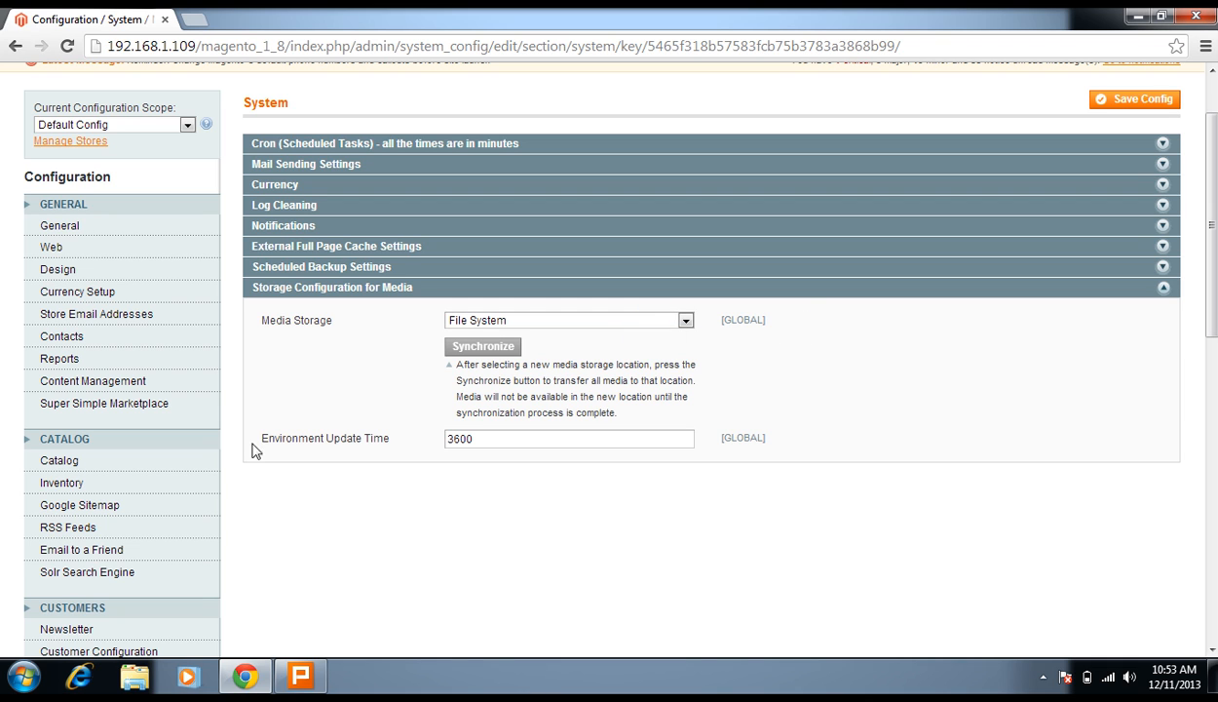
click(328, 288)
Step: Open the Advanced configuration page, review the module list under Disable Modules Output, and collapse the section
scroll(324, 367, down, 4)
scroll(321, 365, down, 4)
click(162, 464)
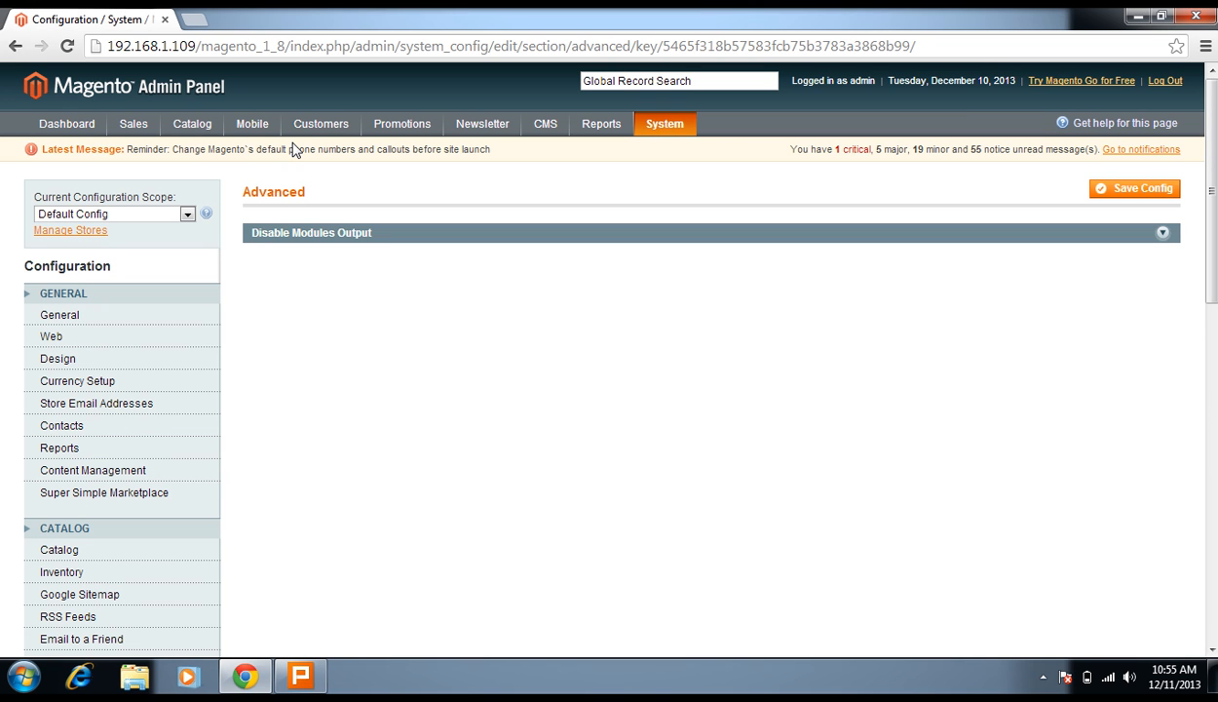
click(359, 233)
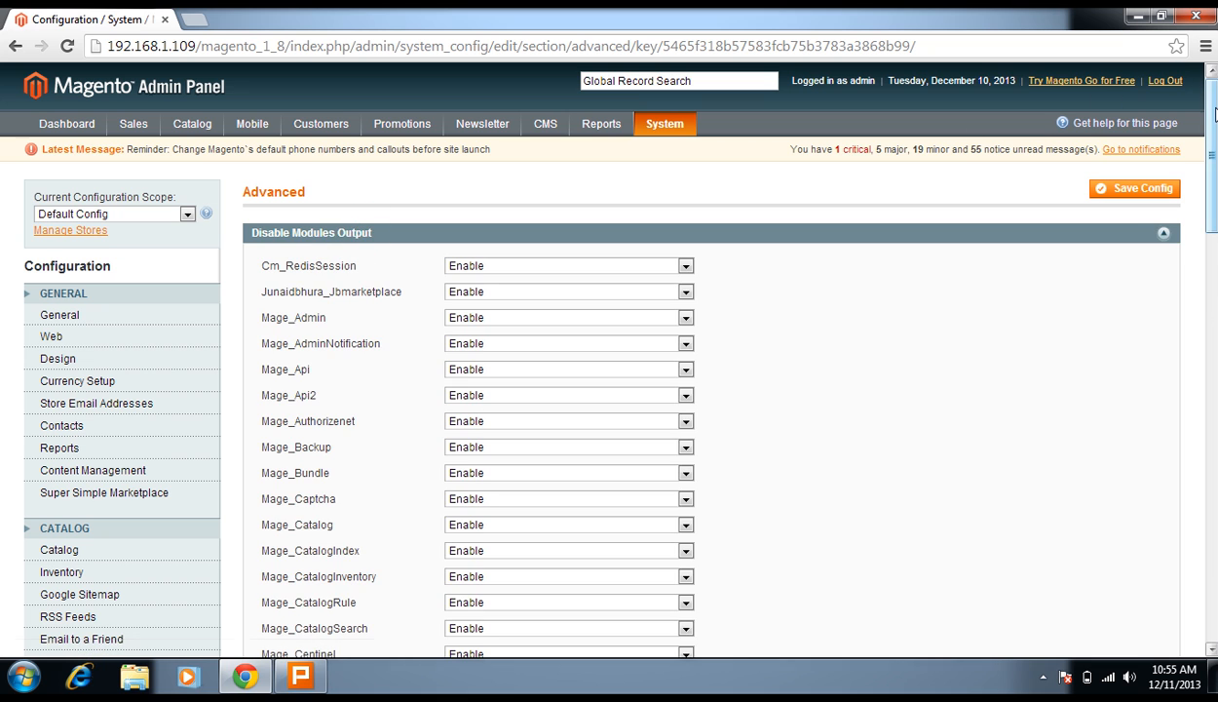
drag(1216, 115, 1189, 110)
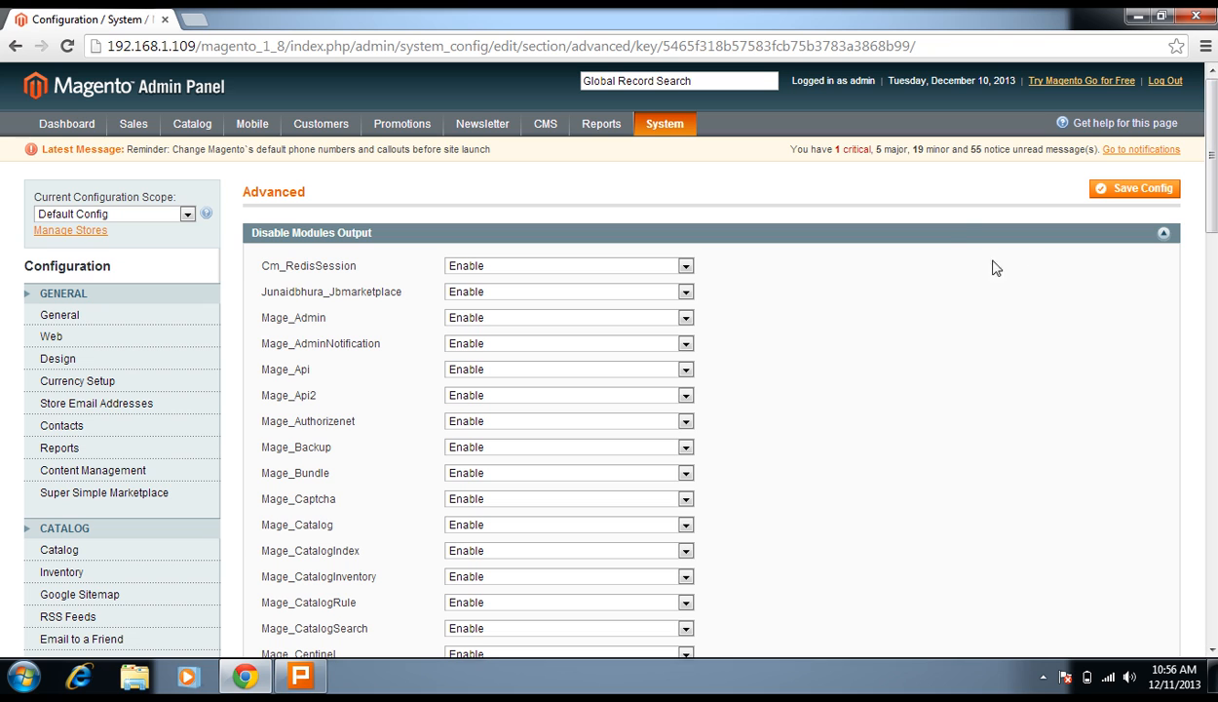
click(911, 232)
Step: Open the Developer configuration page and review the Allowed IPs field under Developer Client Restrictions
scroll(279, 404, down, 4)
scroll(280, 403, down, 5)
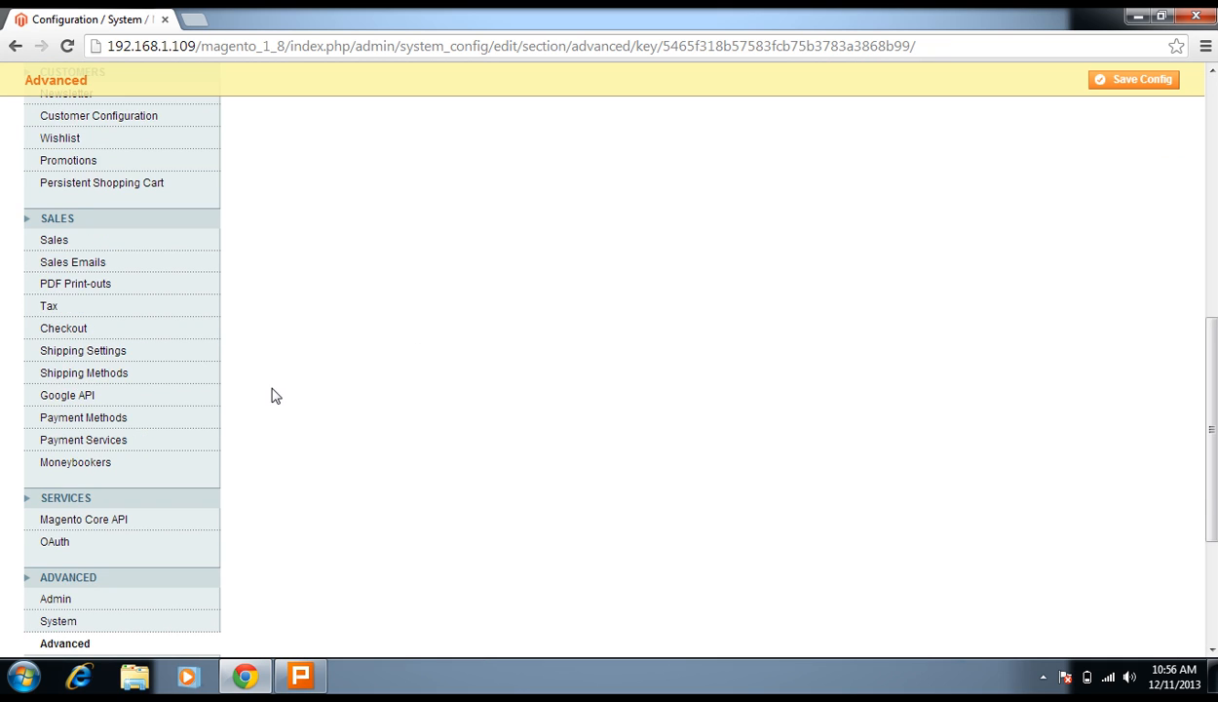
click(113, 408)
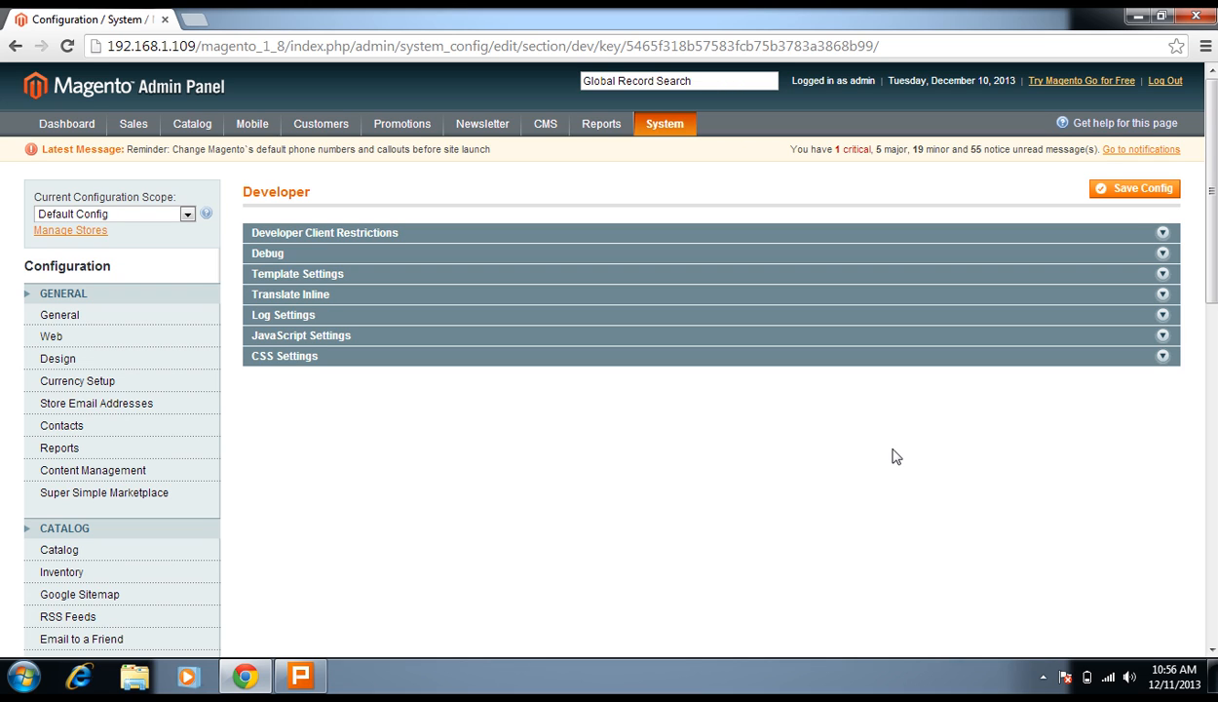
click(498, 236)
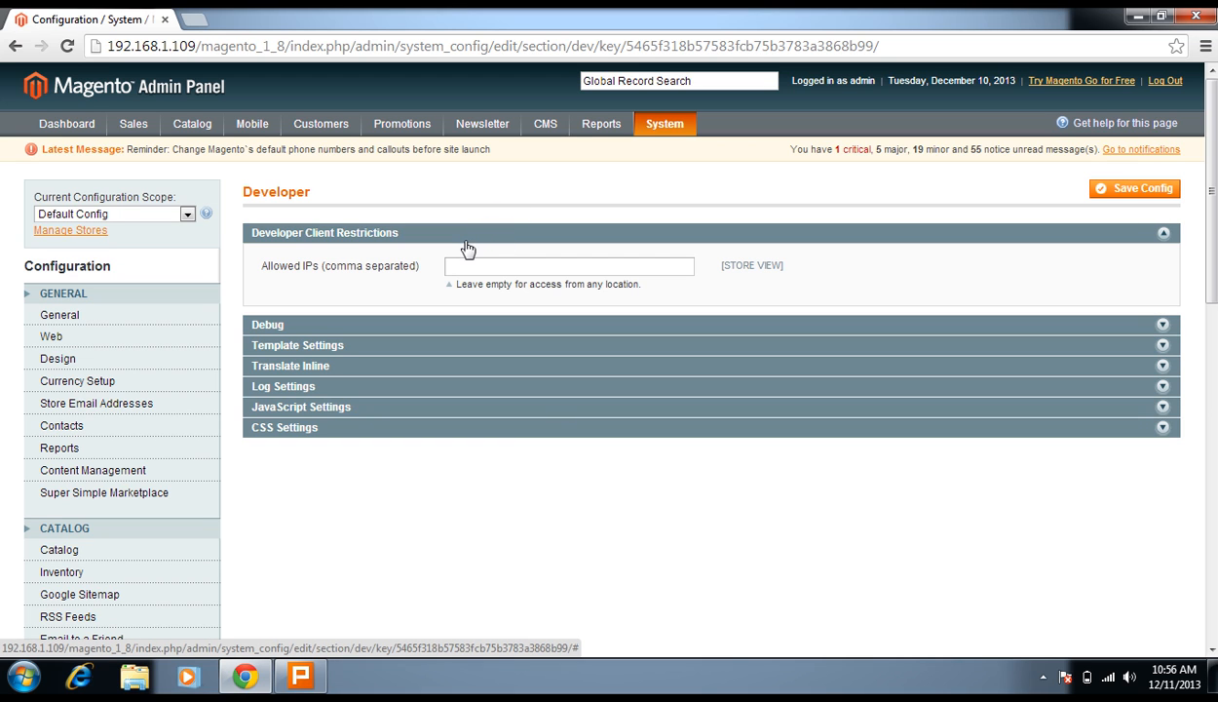
click(481, 270)
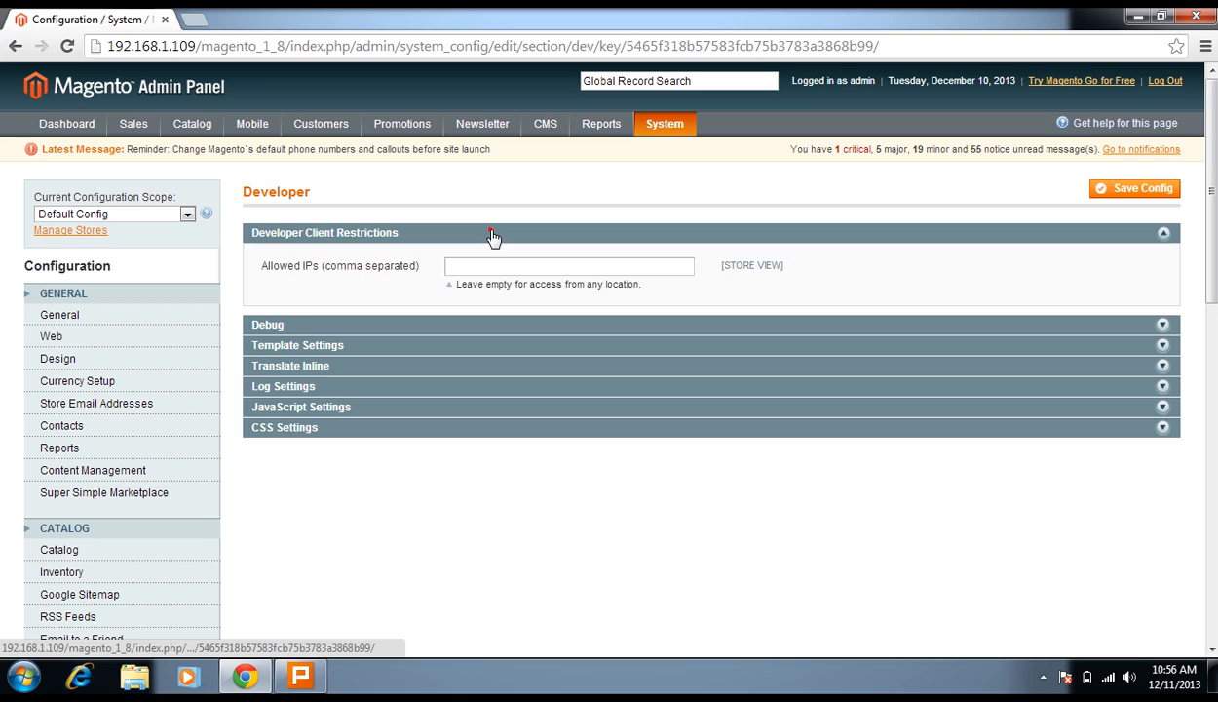
click(478, 234)
Step: Switch the configuration scope to Default Store View and expand the Debug section of the Developer settings
click(399, 254)
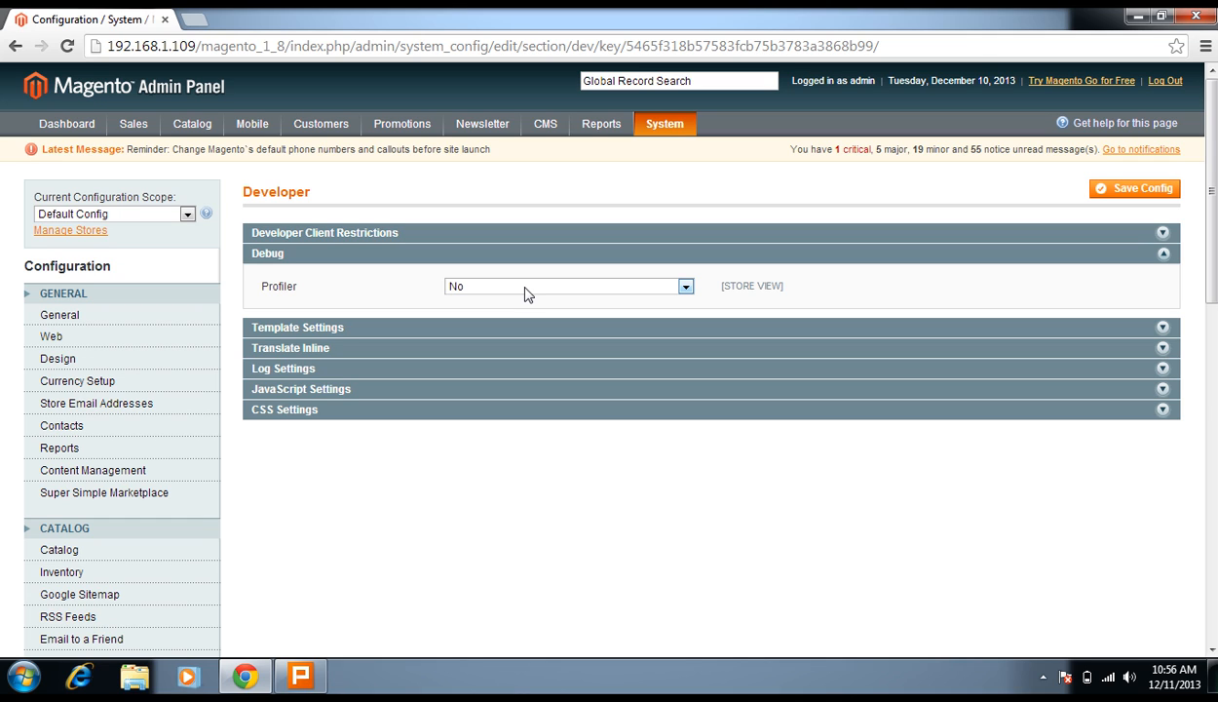
click(182, 215)
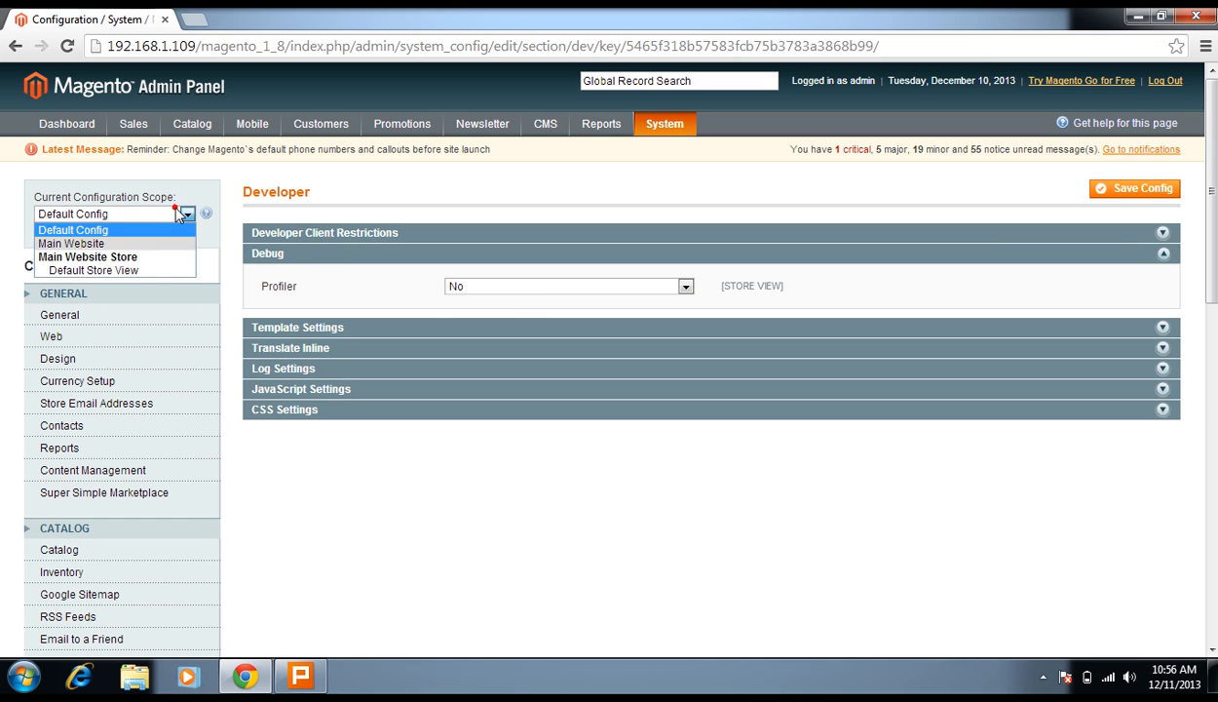
click(121, 271)
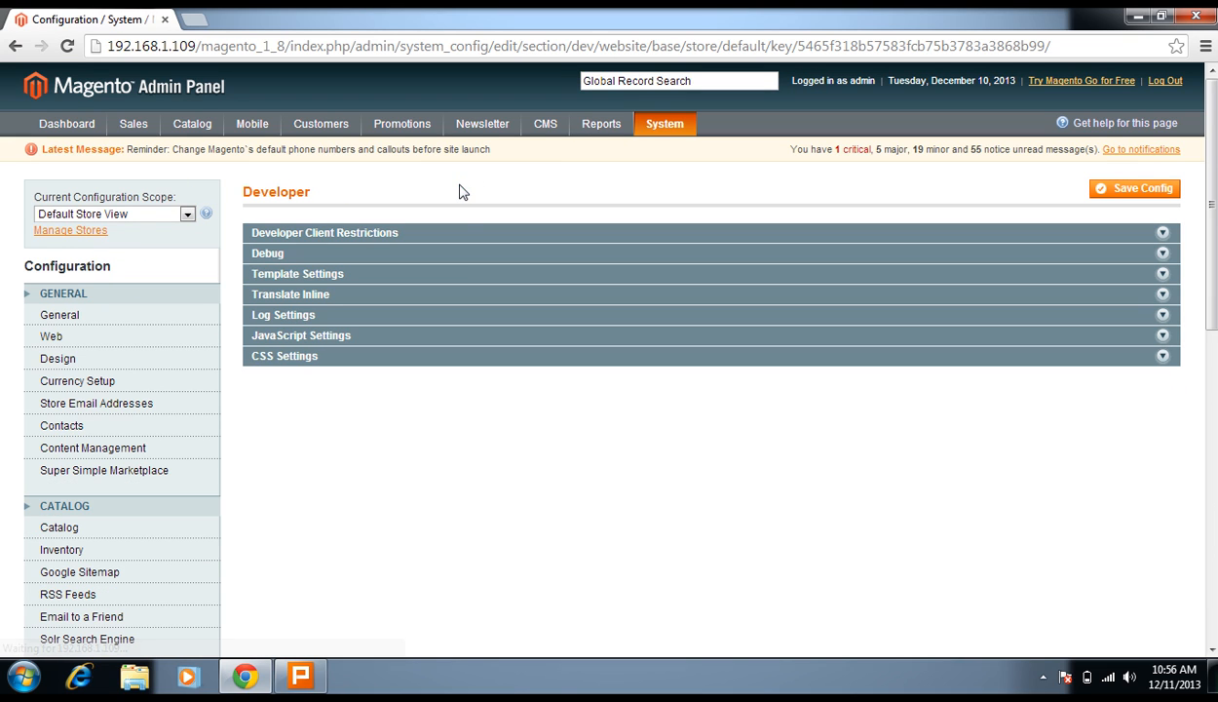
click(452, 253)
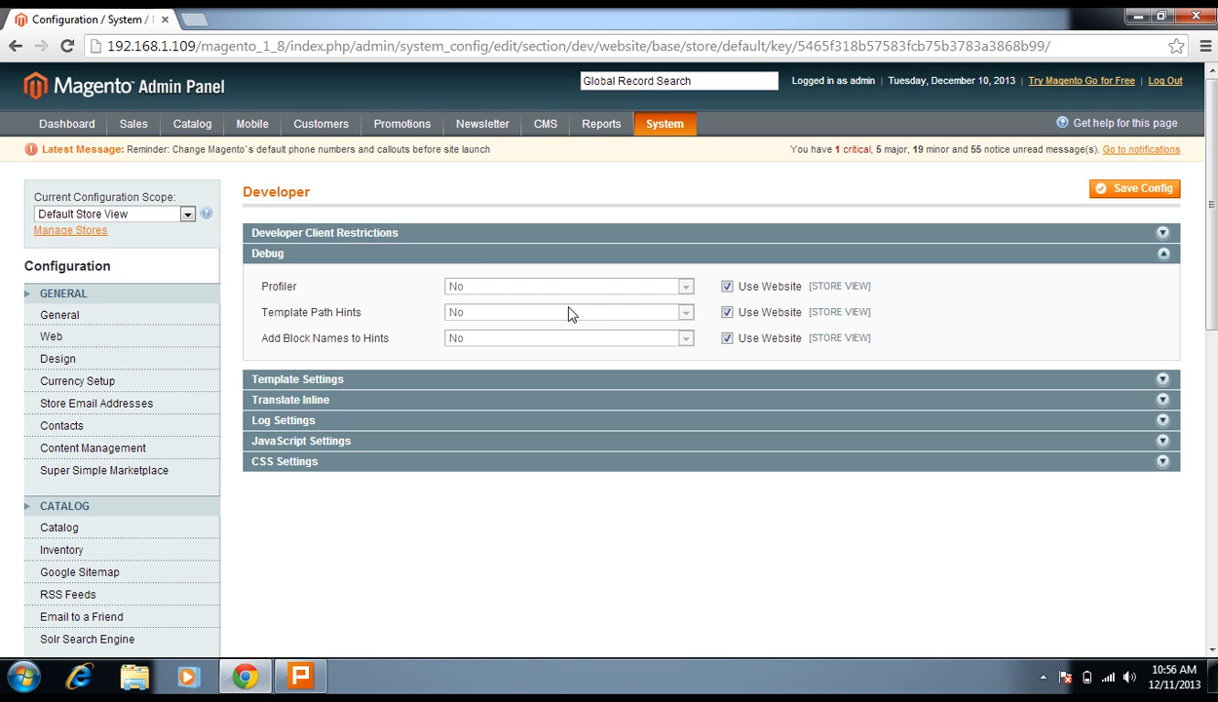
Step: Override the website defaults for Template Path Hints and Add Block Names to Hints, and set both to Yes
click(556, 273)
double_click(349, 312)
click(346, 314)
click(726, 312)
click(727, 337)
click(499, 340)
click(503, 359)
click(503, 311)
click(505, 325)
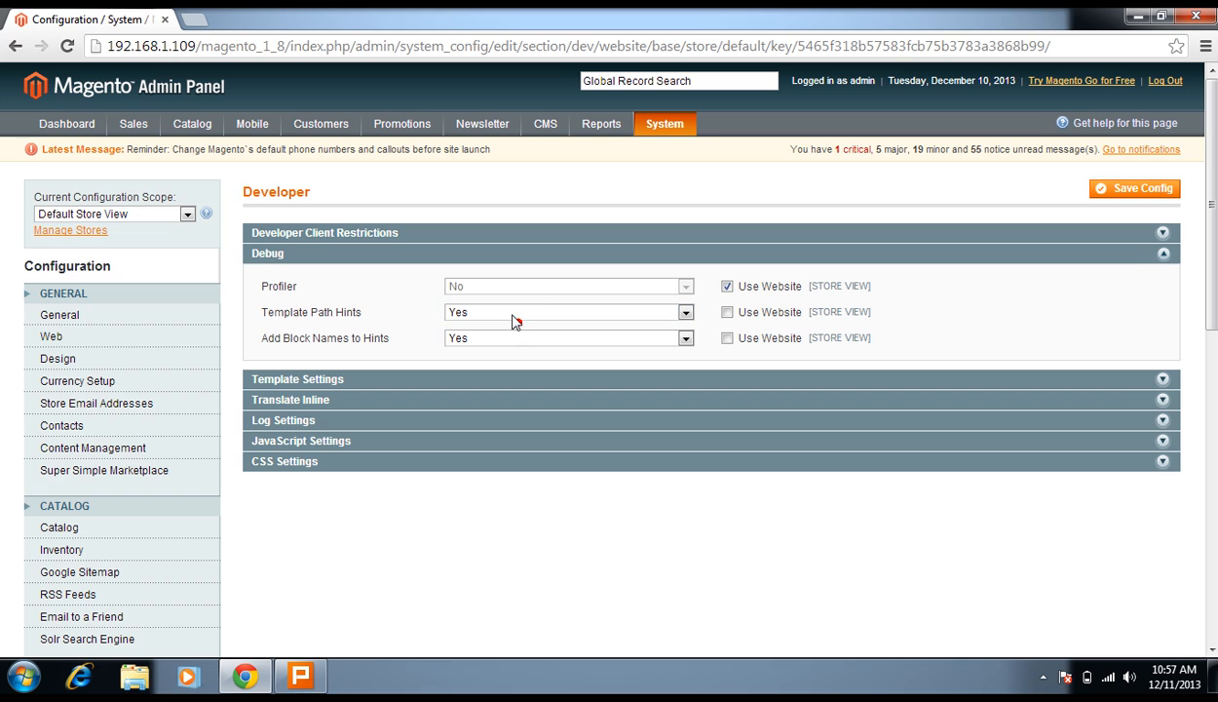
Step: Switch to the Template Settings section, override the website default for Allow Symlinks, and set it to Yes
click(497, 261)
click(500, 273)
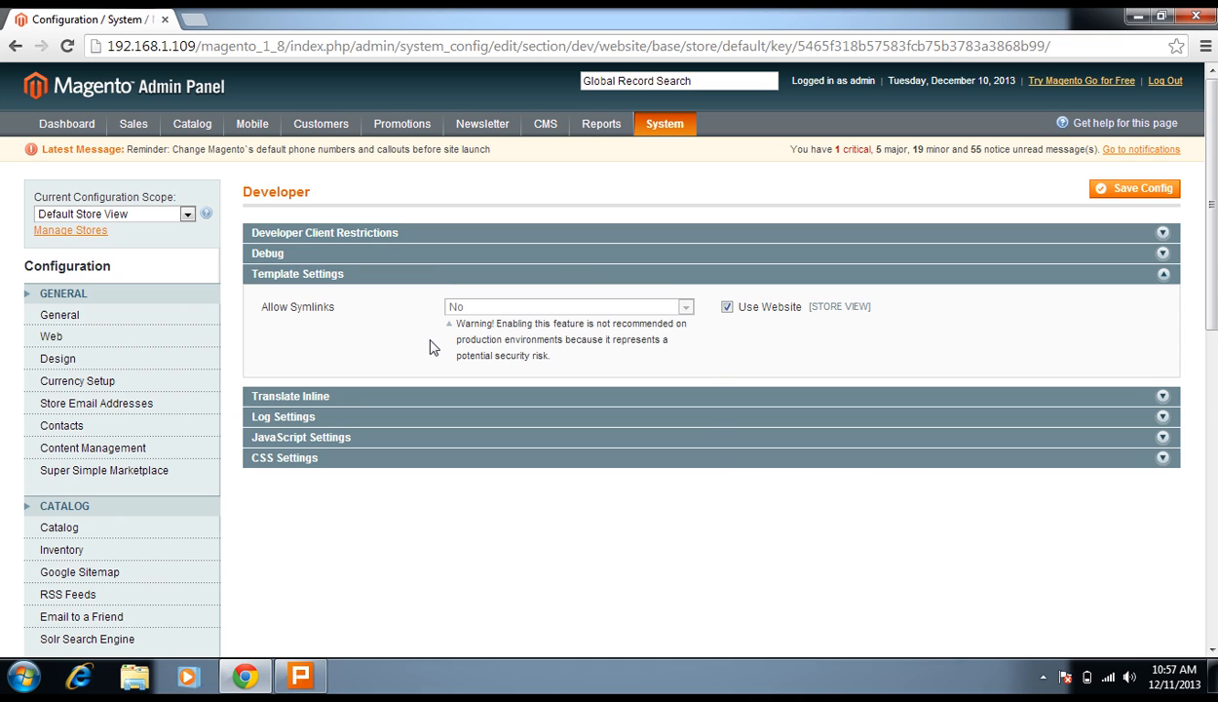
click(719, 307)
click(671, 306)
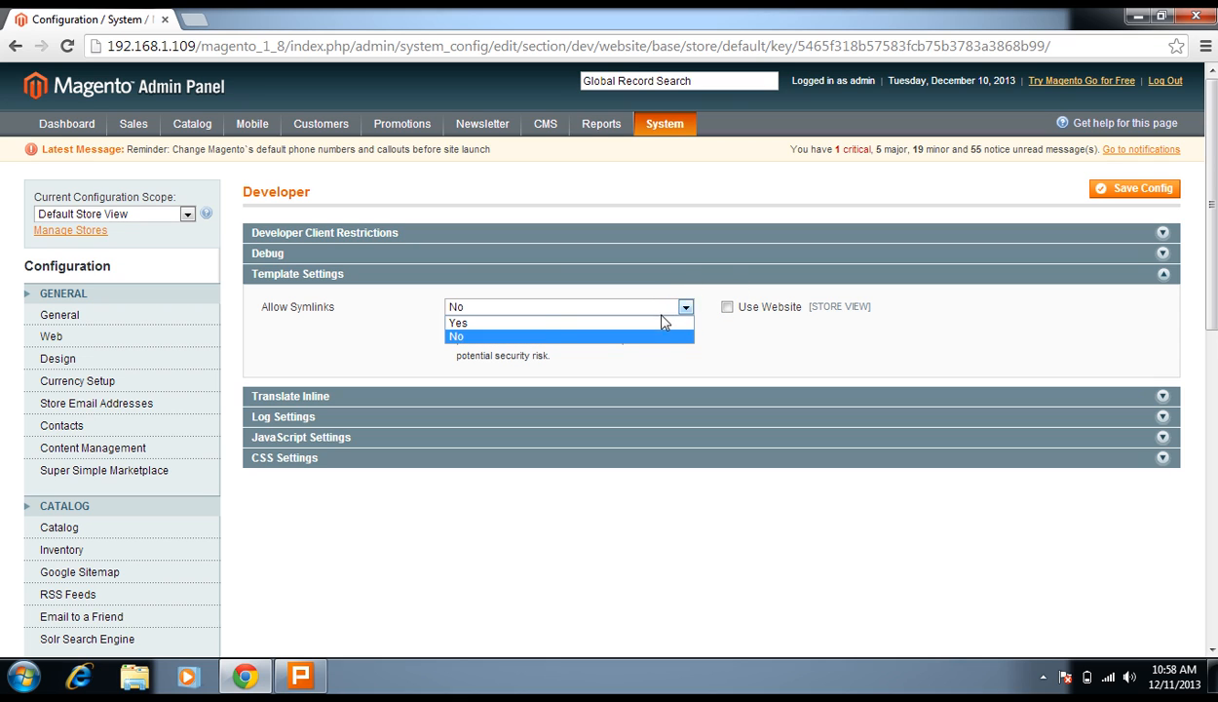
click(663, 323)
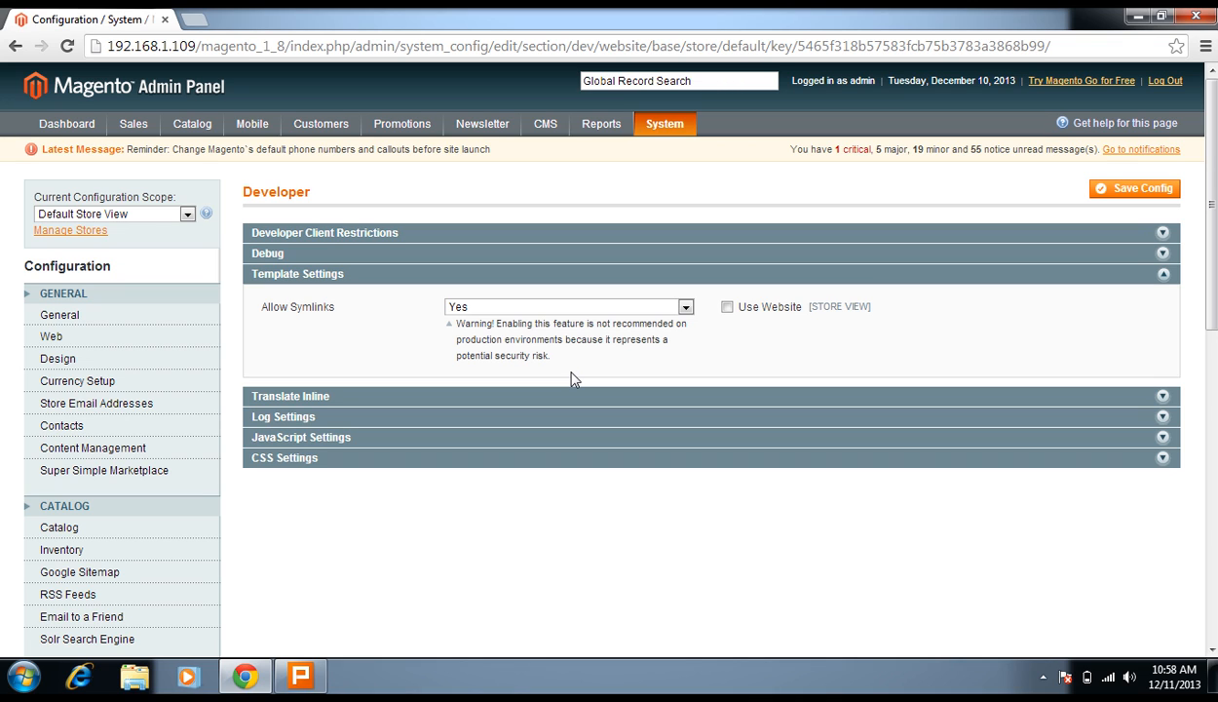
Step: Set Allow Symlinks back to No and collapse the Template Settings section
click(575, 273)
click(575, 273)
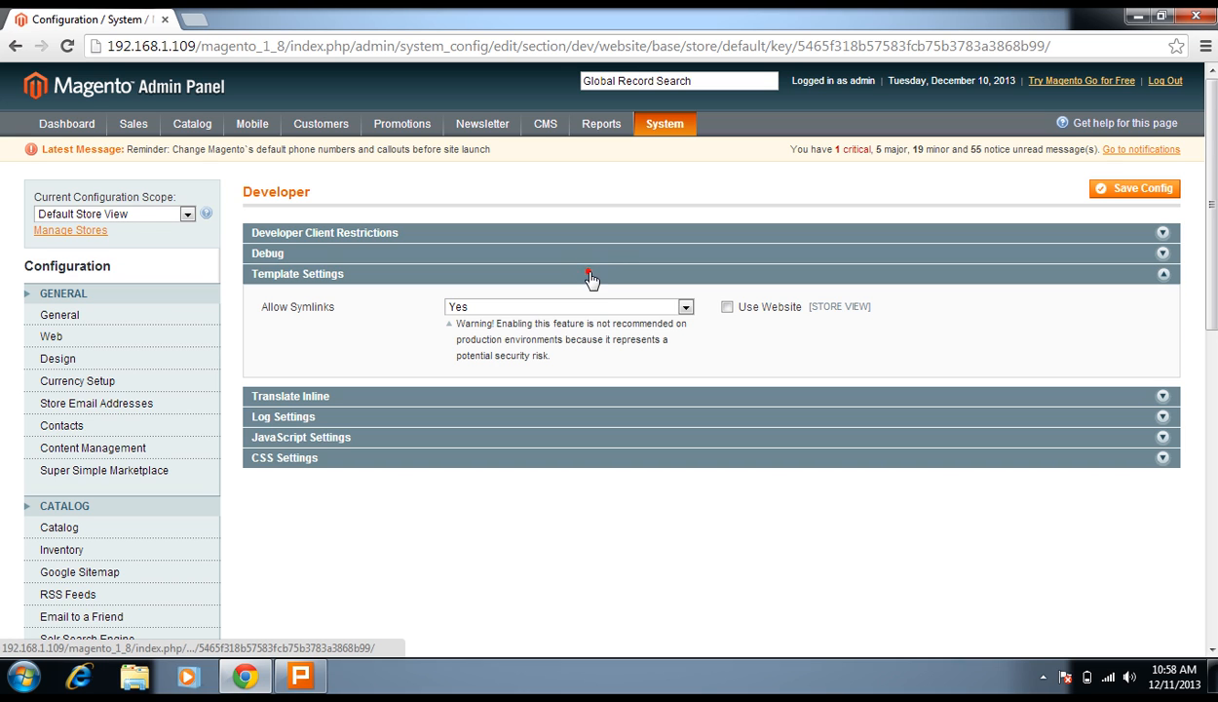
click(607, 305)
click(620, 336)
click(718, 279)
Step: Expand the Translate Inline section to examine the Enabled for Frontend setting
click(698, 296)
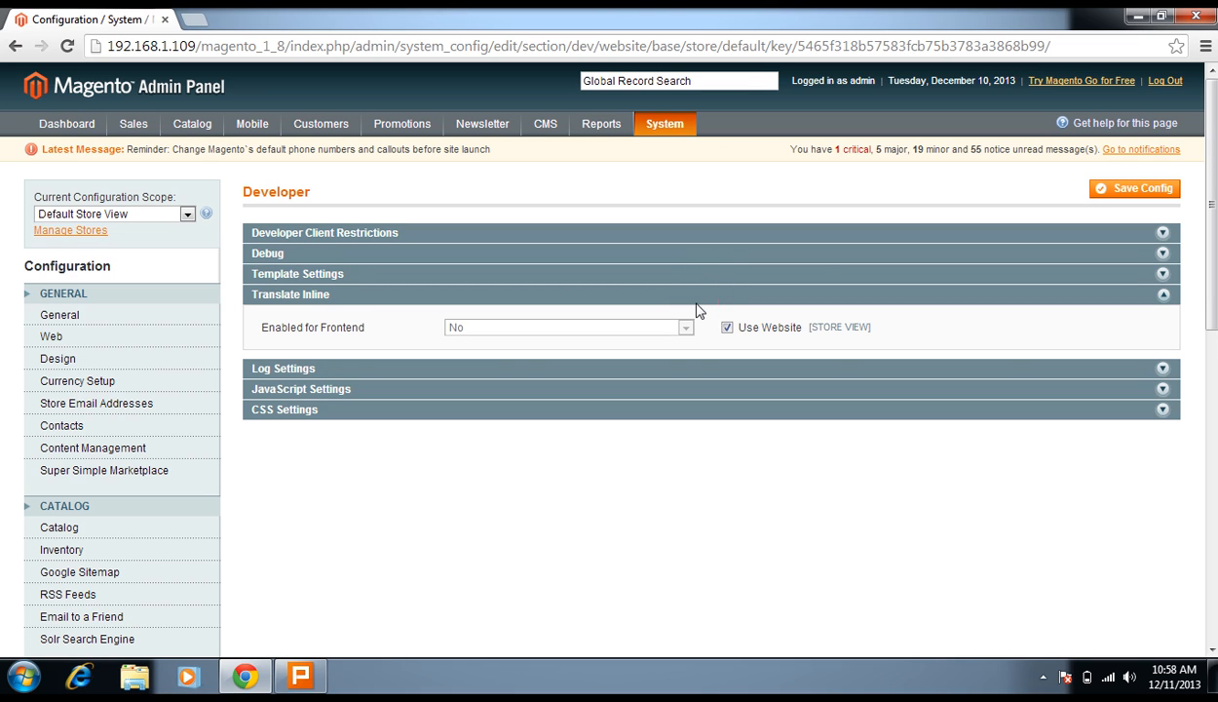
click(694, 295)
click(694, 294)
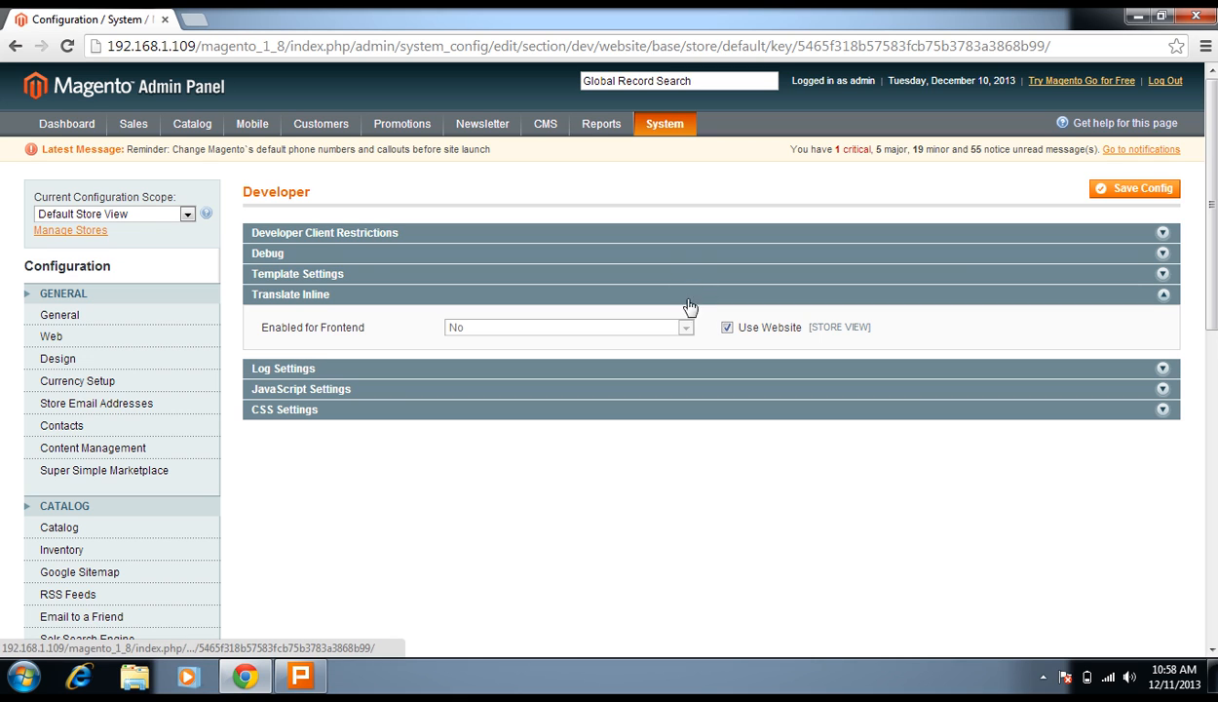
Step: Override the website default for Enabled for Frontend under Translate Inline, check its available options, and collapse the section
click(728, 329)
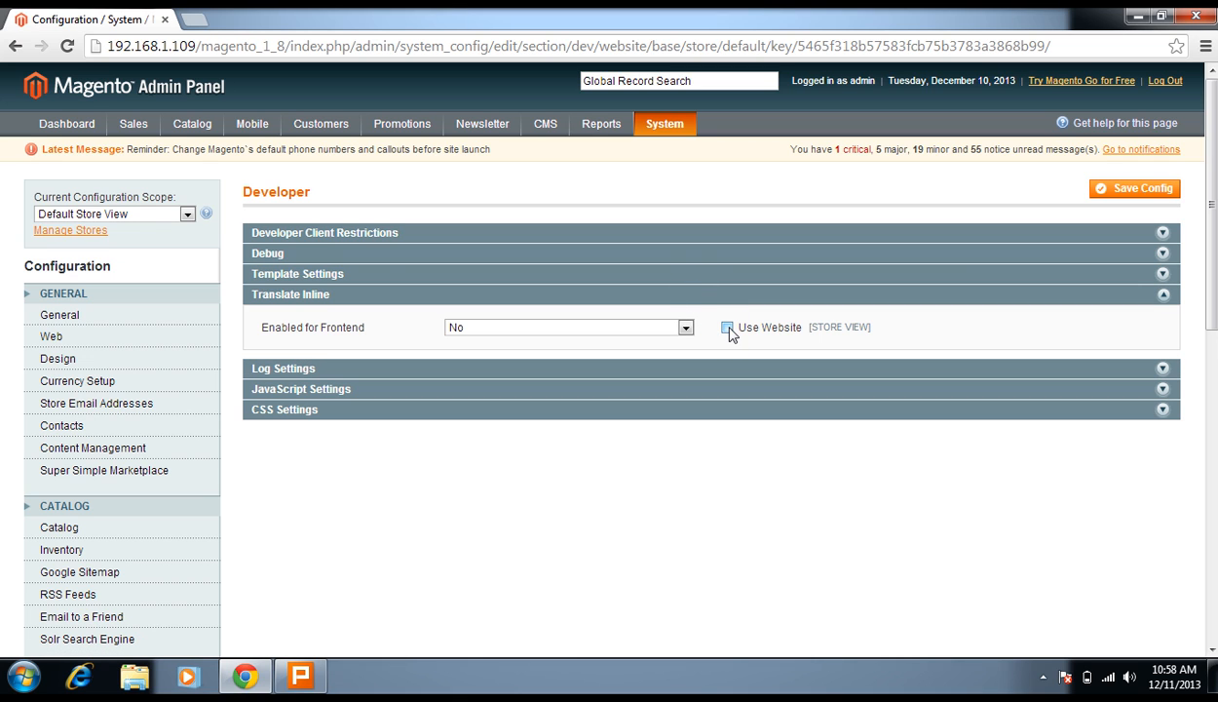
click(663, 329)
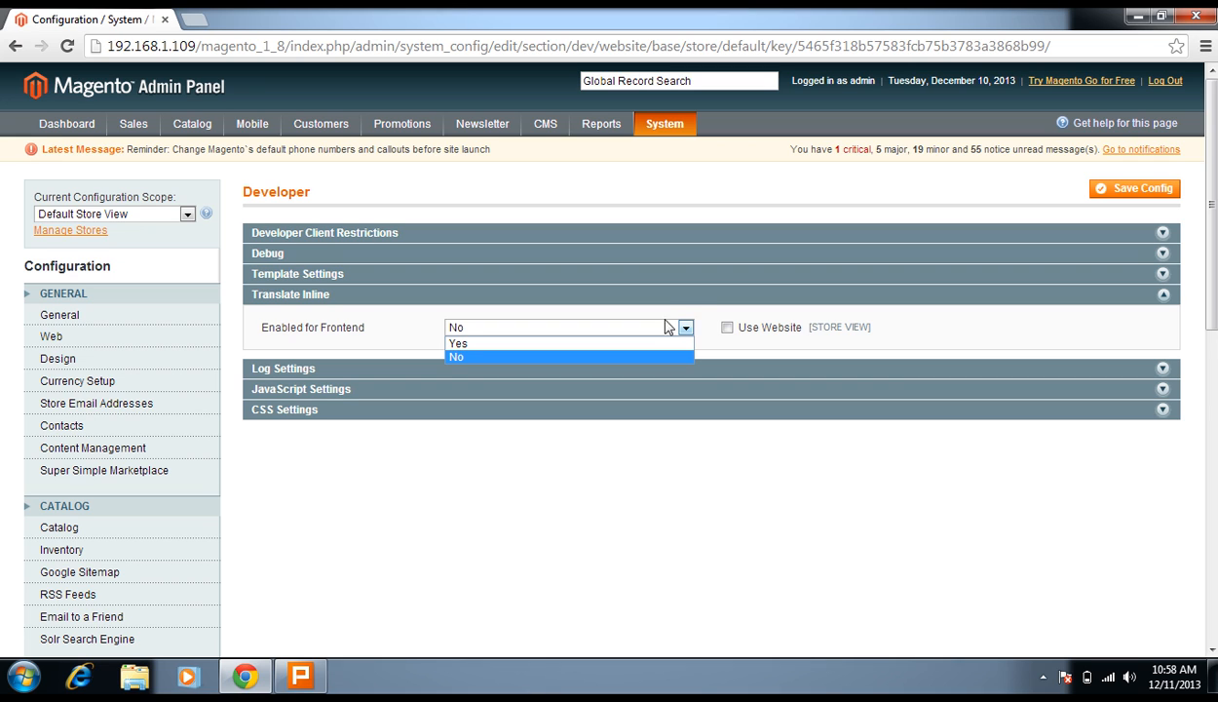
click(661, 294)
Step: Expand the Log Settings section, override the website default for Enabled, and set it to Yes
click(677, 315)
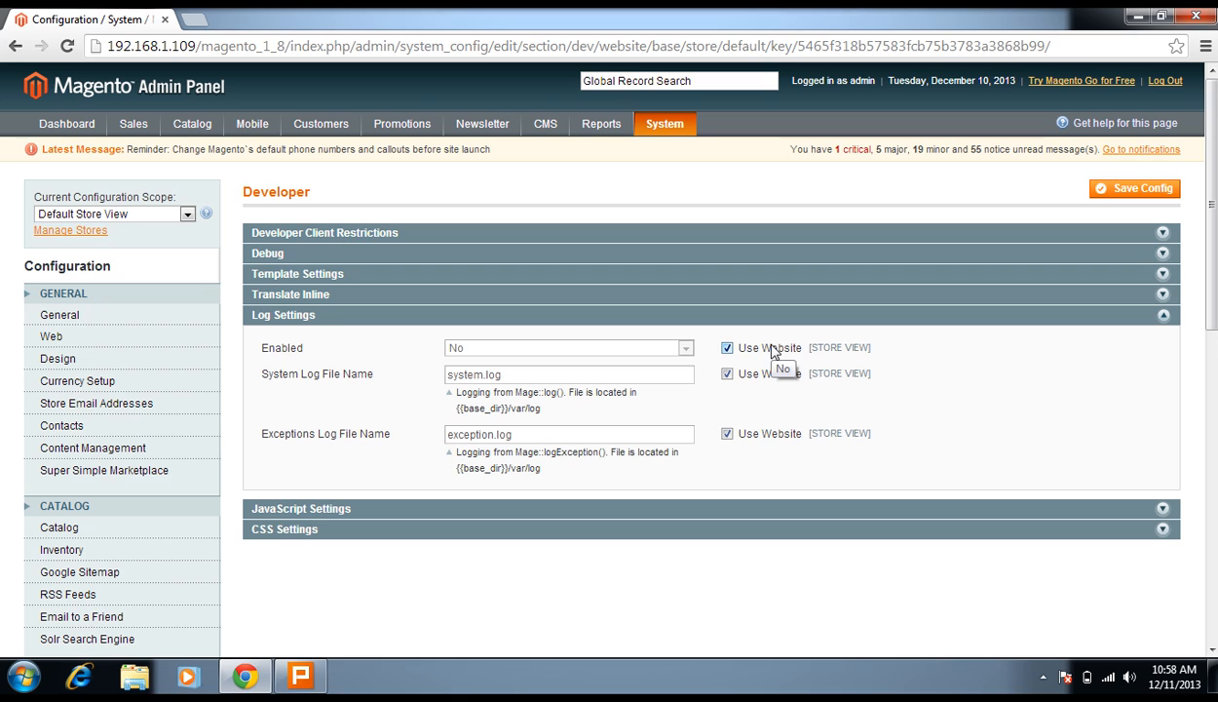
click(727, 348)
click(685, 348)
click(659, 362)
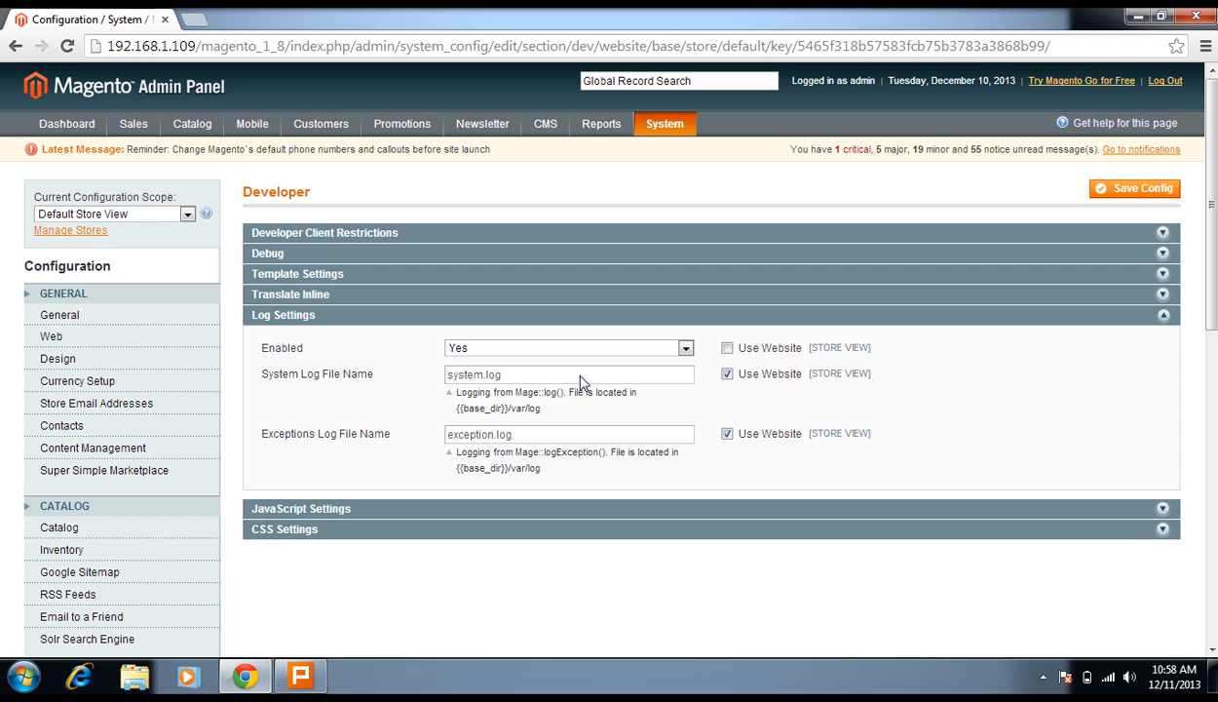
Step: Override the website defaults for System Log File Name and Exceptions Log File Name in Log Settings
drag(507, 409, 552, 414)
click(512, 371)
drag(517, 378, 439, 375)
click(727, 436)
click(728, 375)
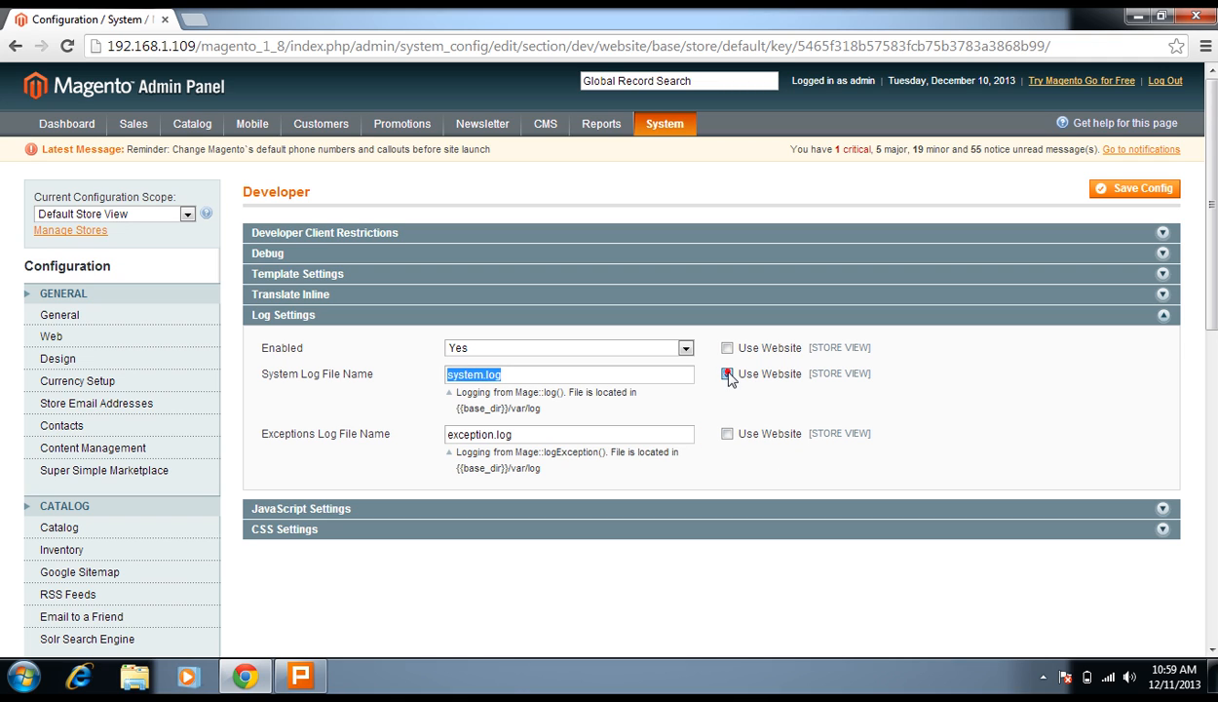
Step: Examine the log file names and the Mage::log() note, then collapse the Log Settings section
double_click(608, 430)
click(607, 430)
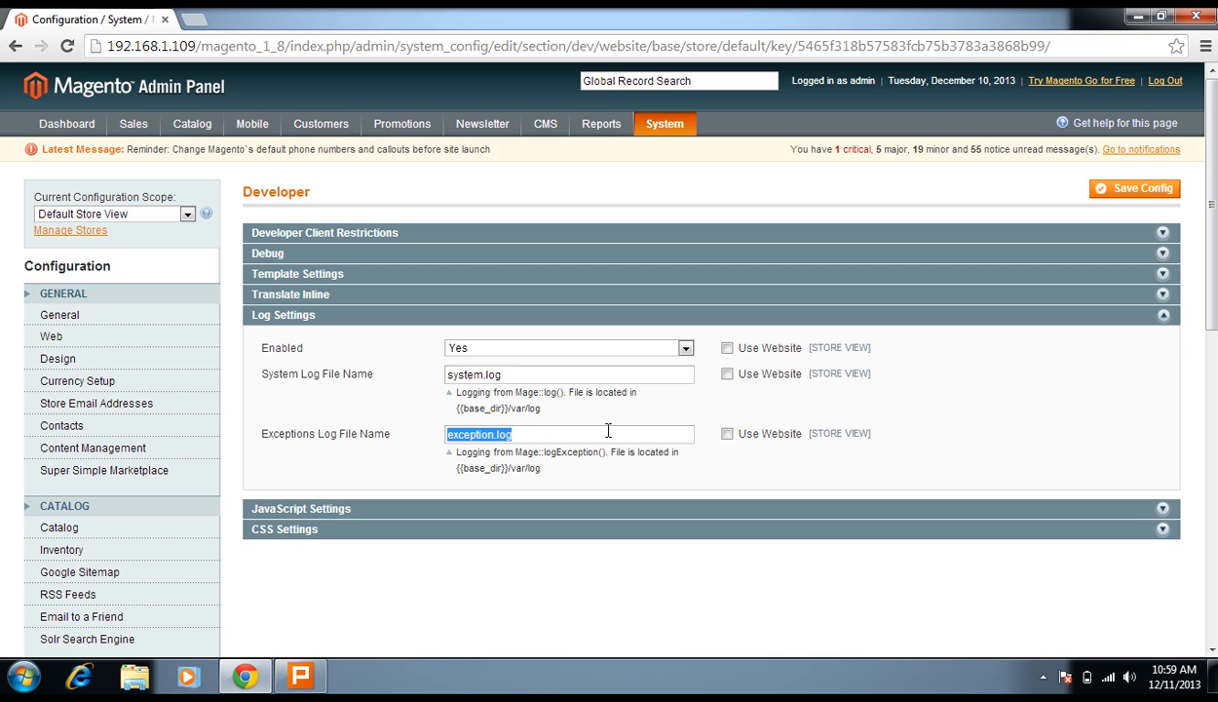
click(547, 375)
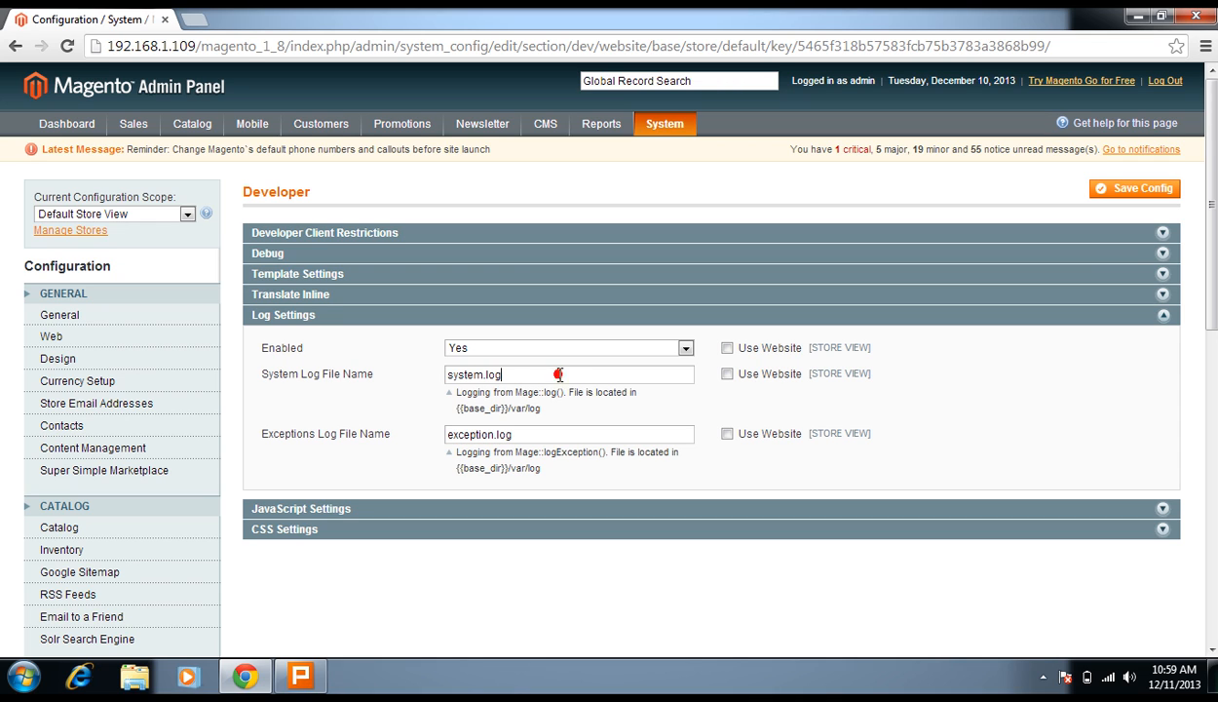
drag(563, 391, 516, 385)
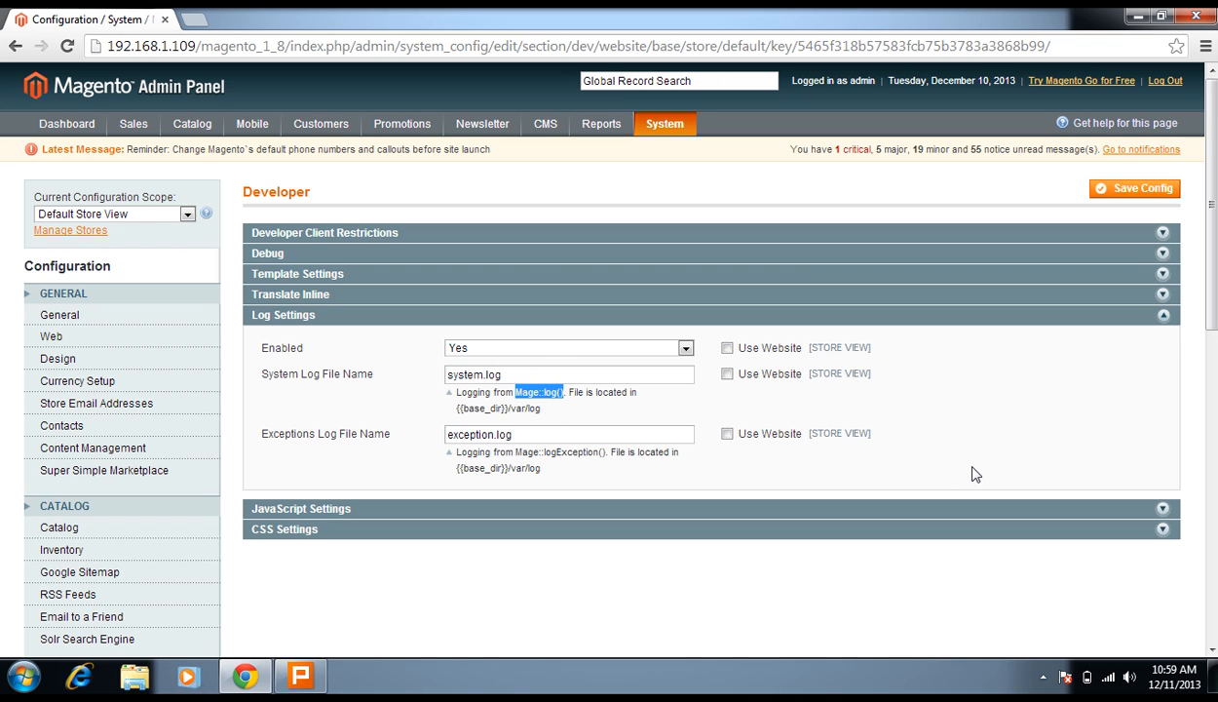
click(577, 388)
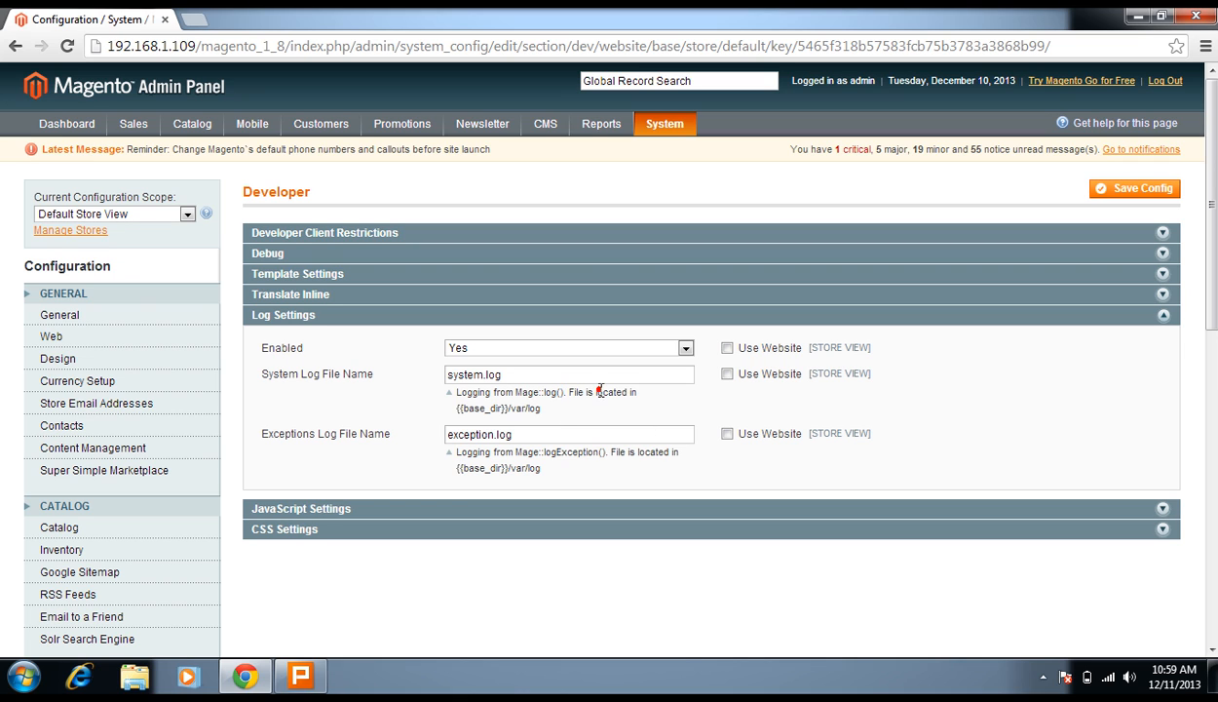
click(591, 315)
Step: Examine the Merge JavaScript Files option in JavaScript Settings and the Merge CSS Files option in CSS Settings, collapsing each section
click(594, 335)
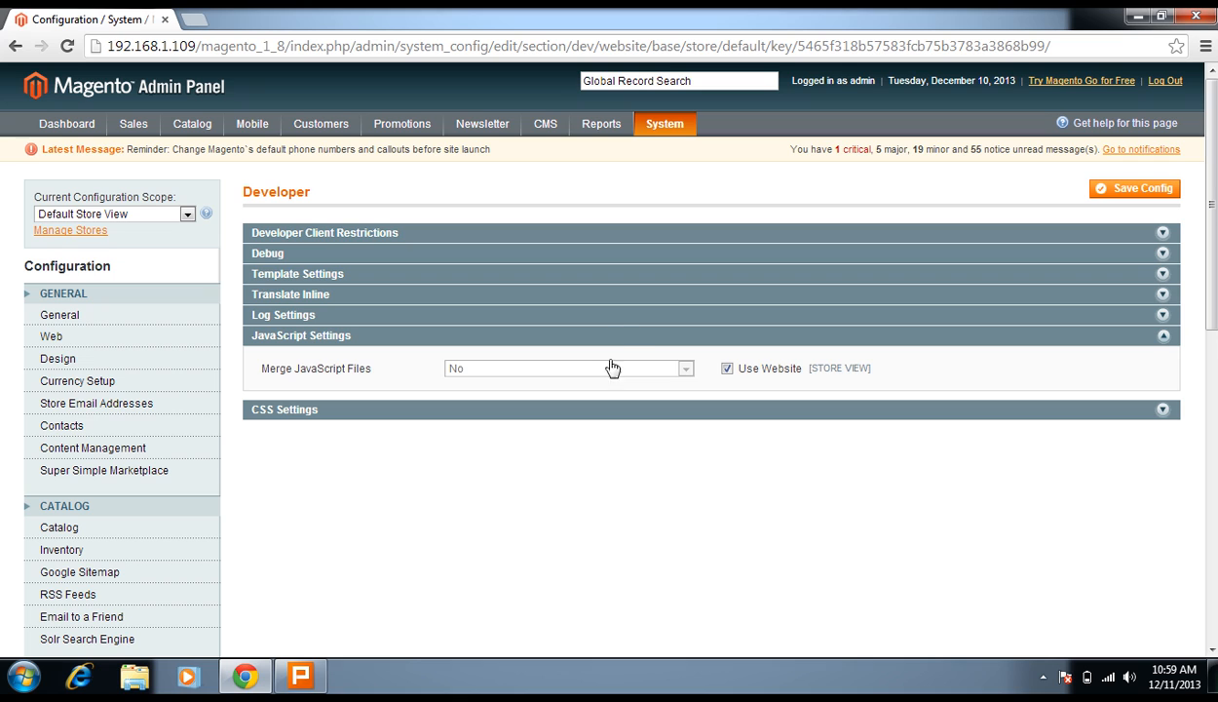
click(616, 334)
click(640, 357)
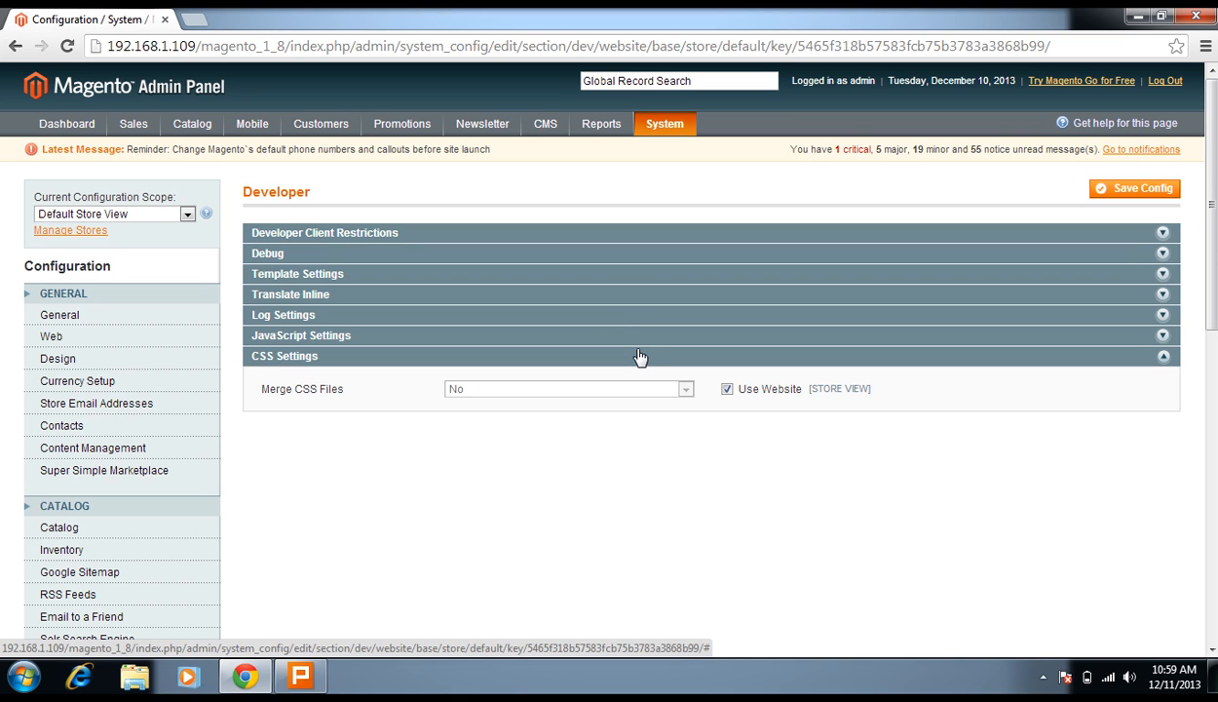
click(640, 356)
scroll(639, 351, down, 8)
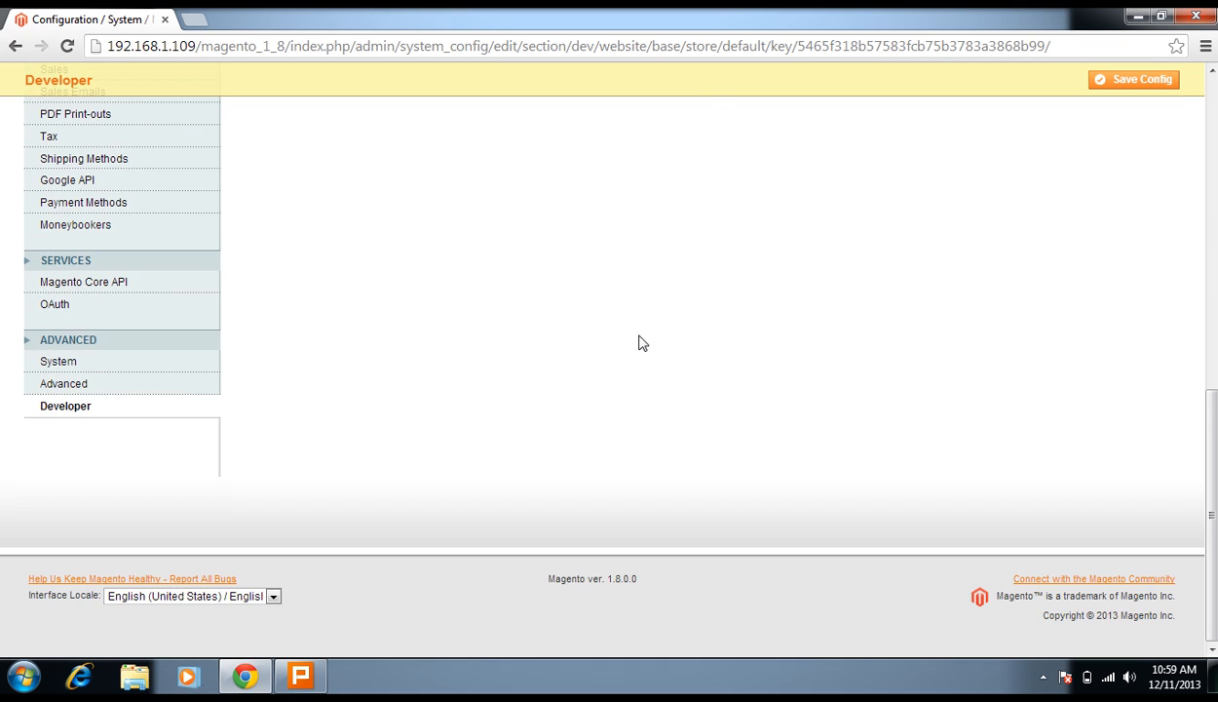
scroll(458, 395, up, 8)
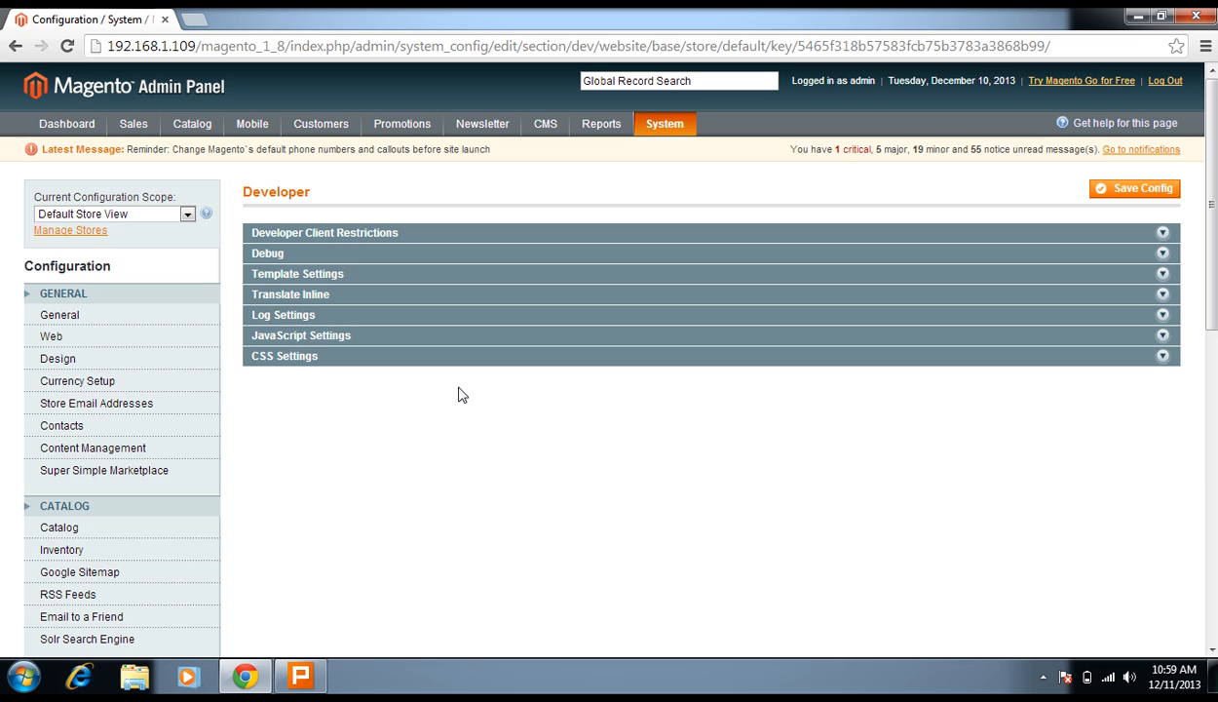
scroll(462, 394, down, 8)
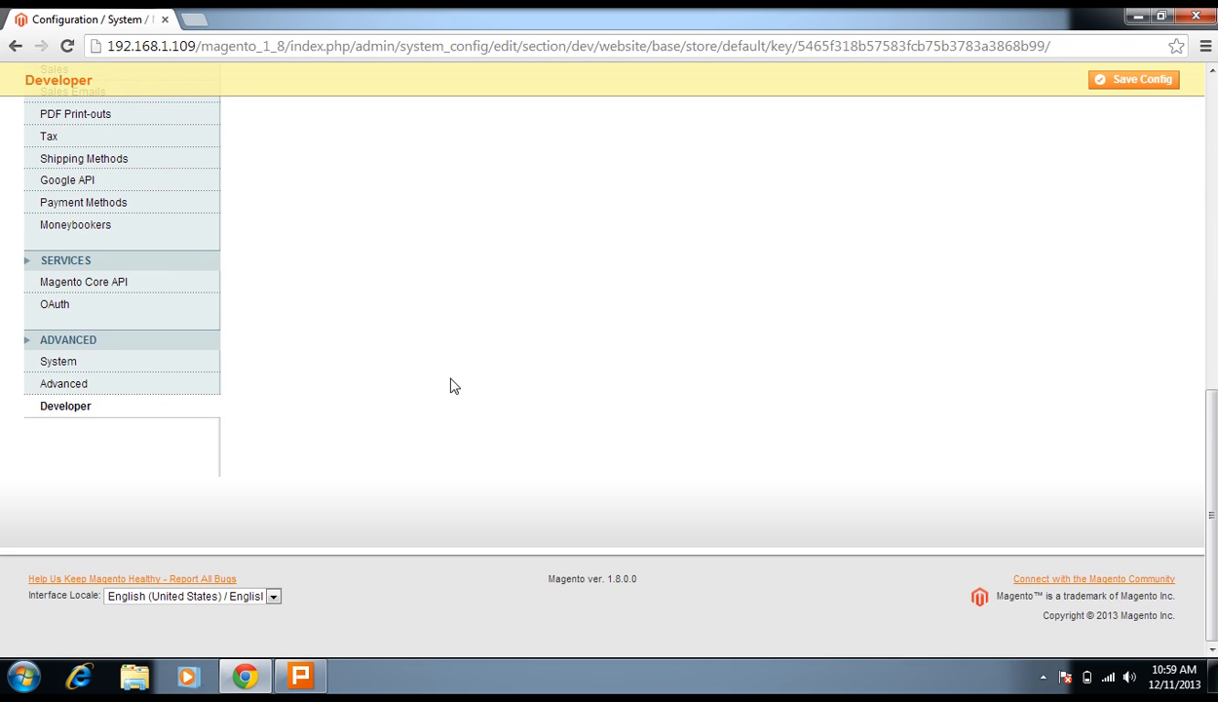
scroll(450, 385, up, 8)
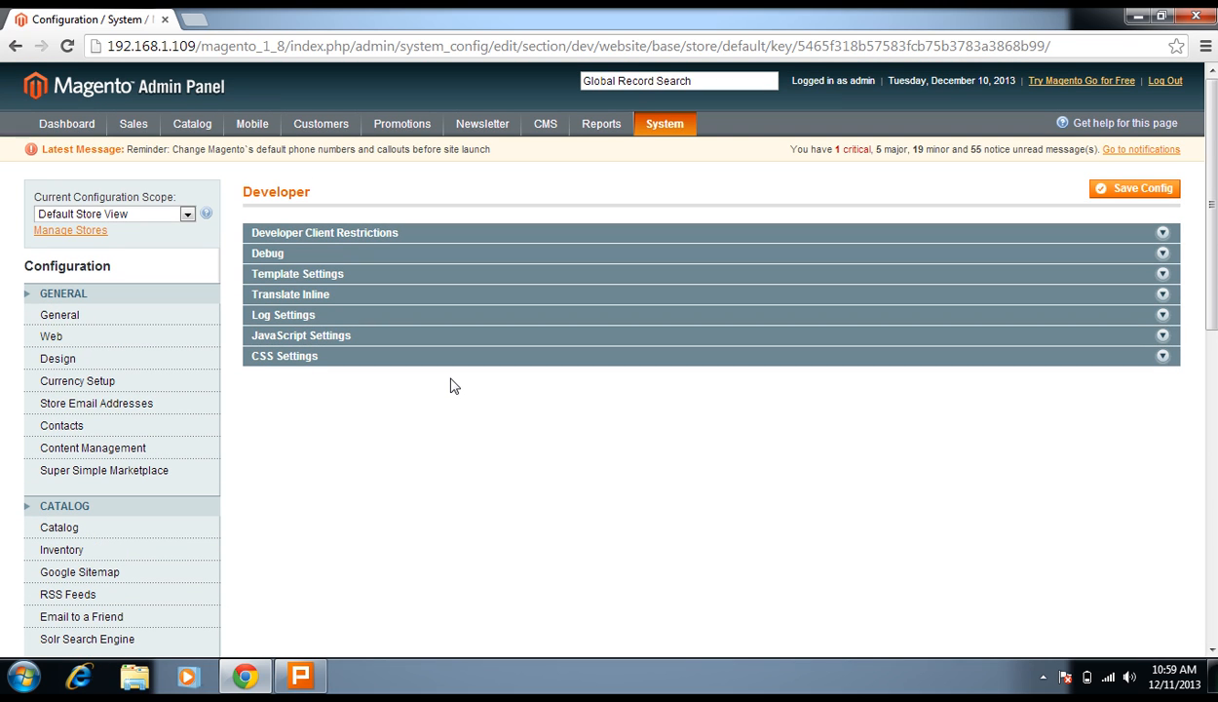
Step: Switch to the PowerPoint slide show that summarises the System configuration topics
key(alt+Tab)
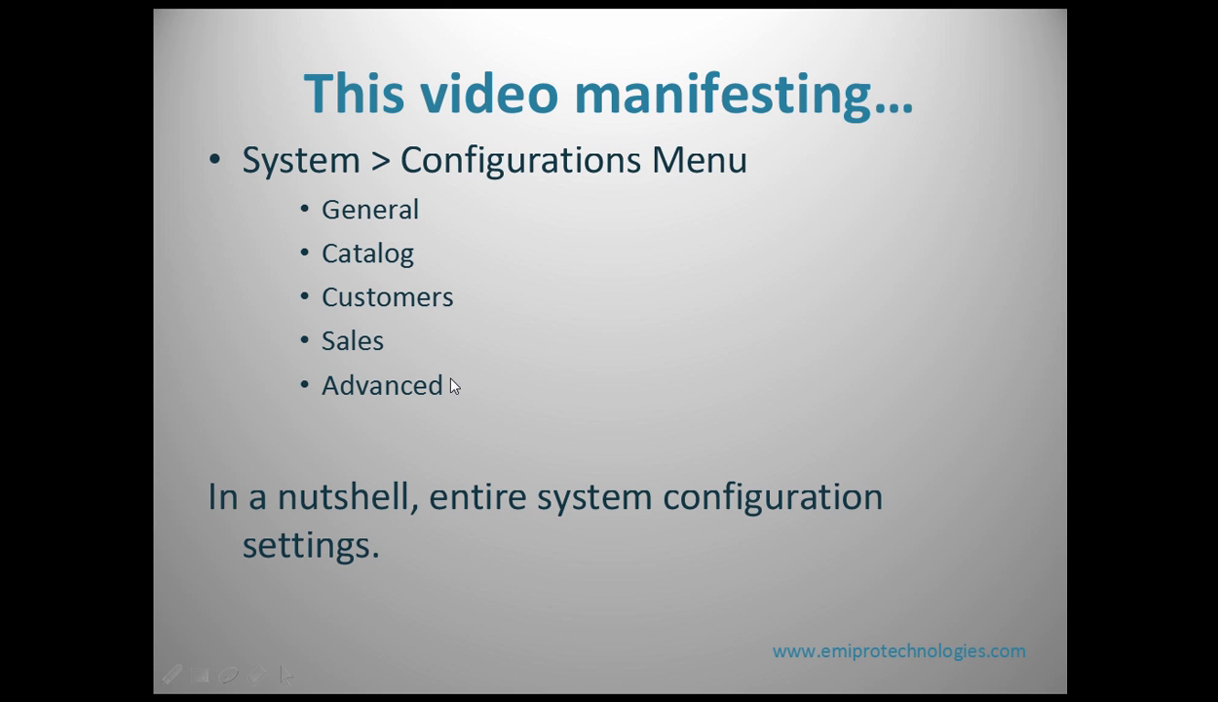